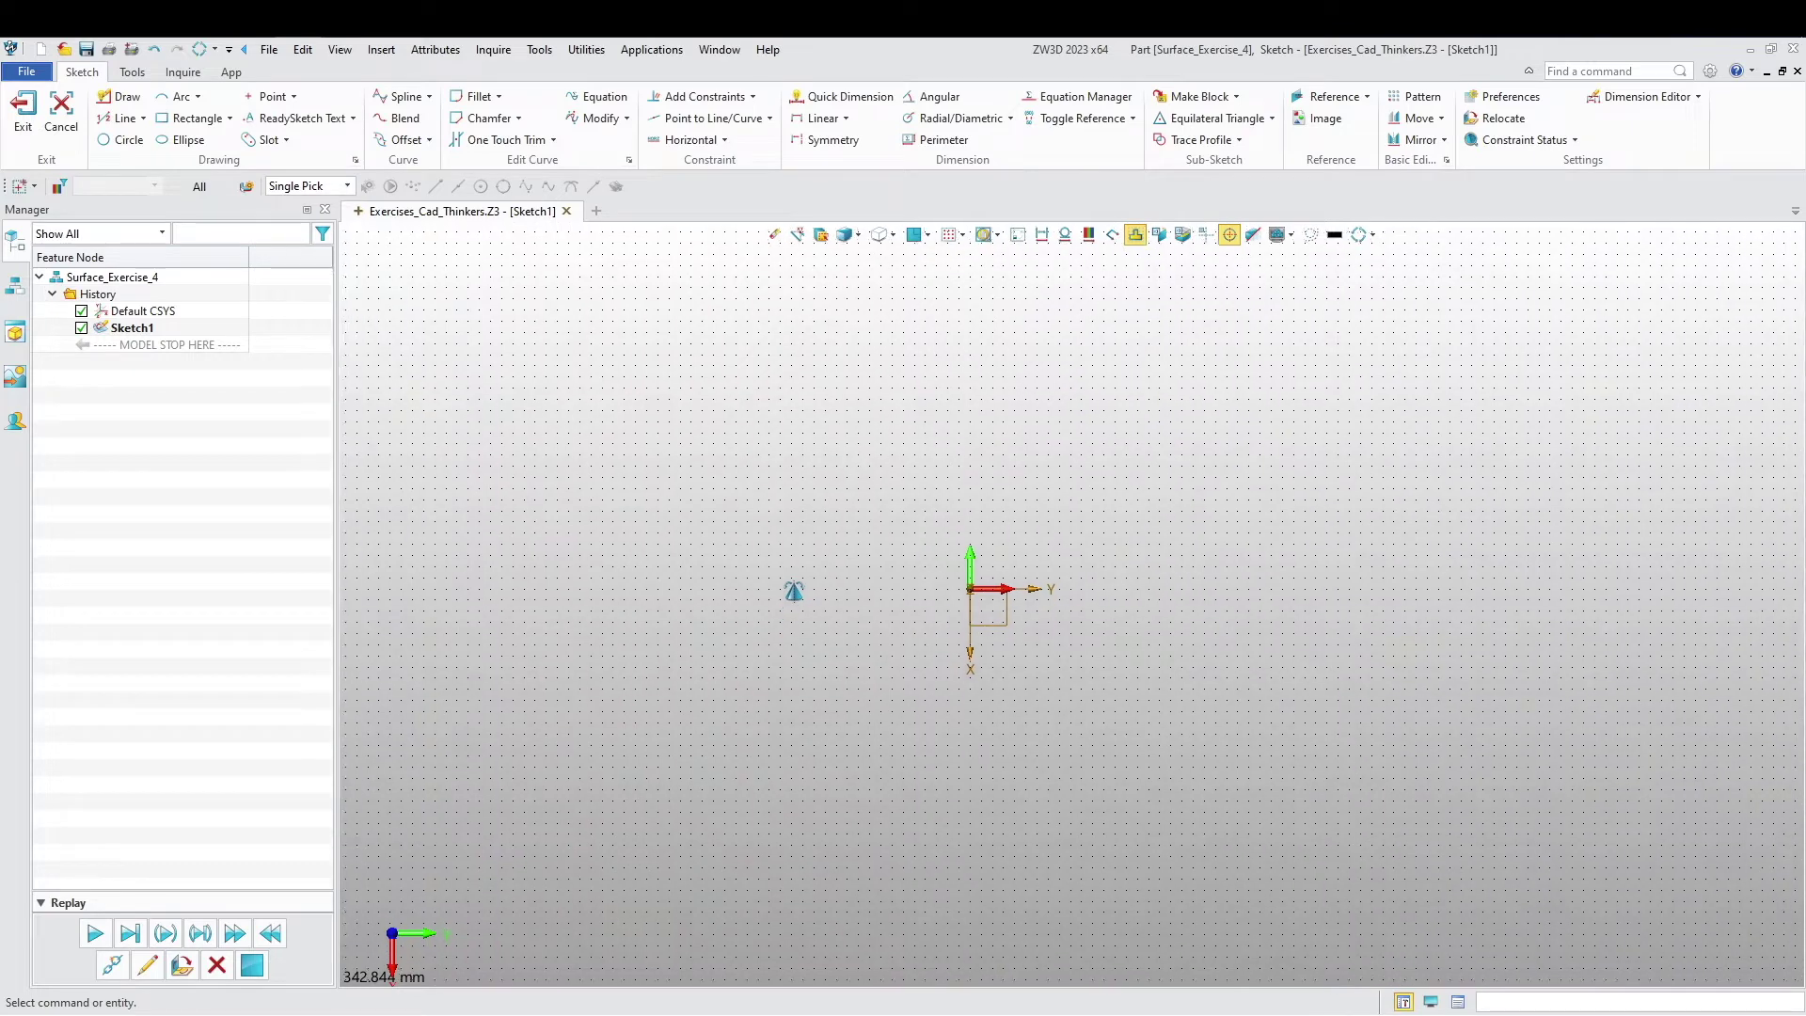
Step: Draw four 50 mm diameter circles around the origin in a rectangular layout, with centres about 290 mm by 170 mm apart
left_click(123, 139)
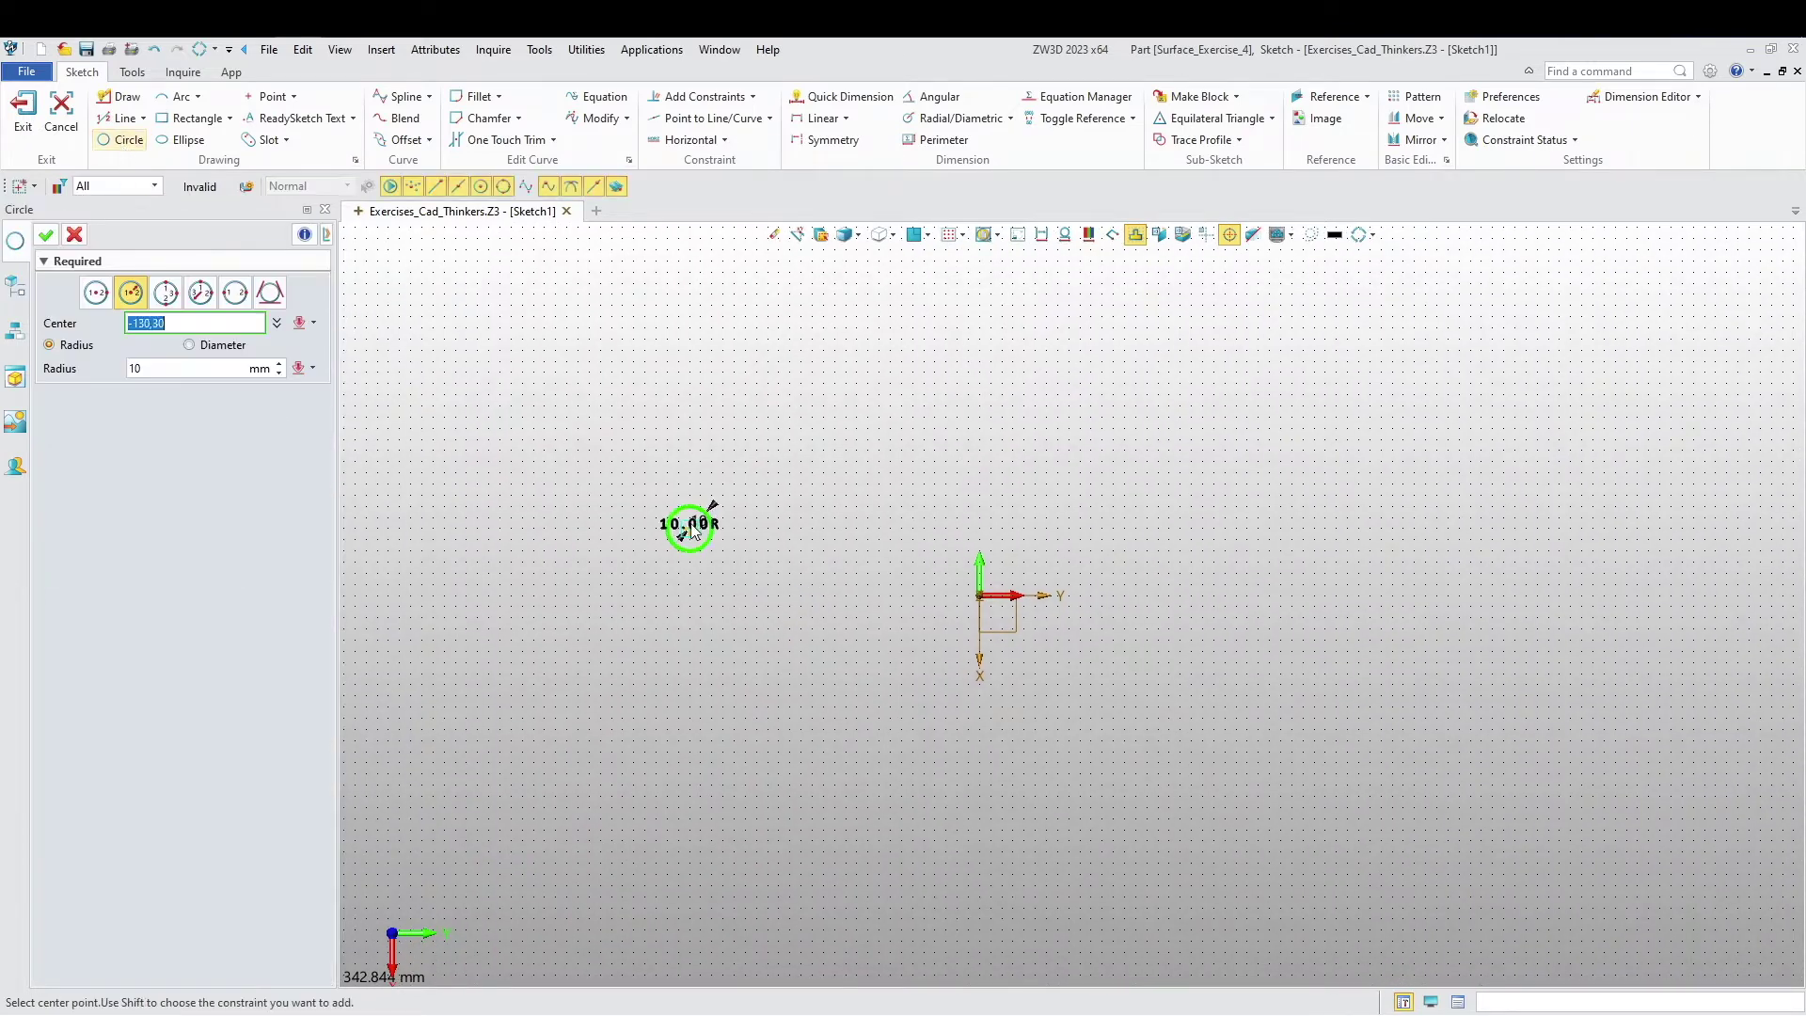
left_click(181, 367)
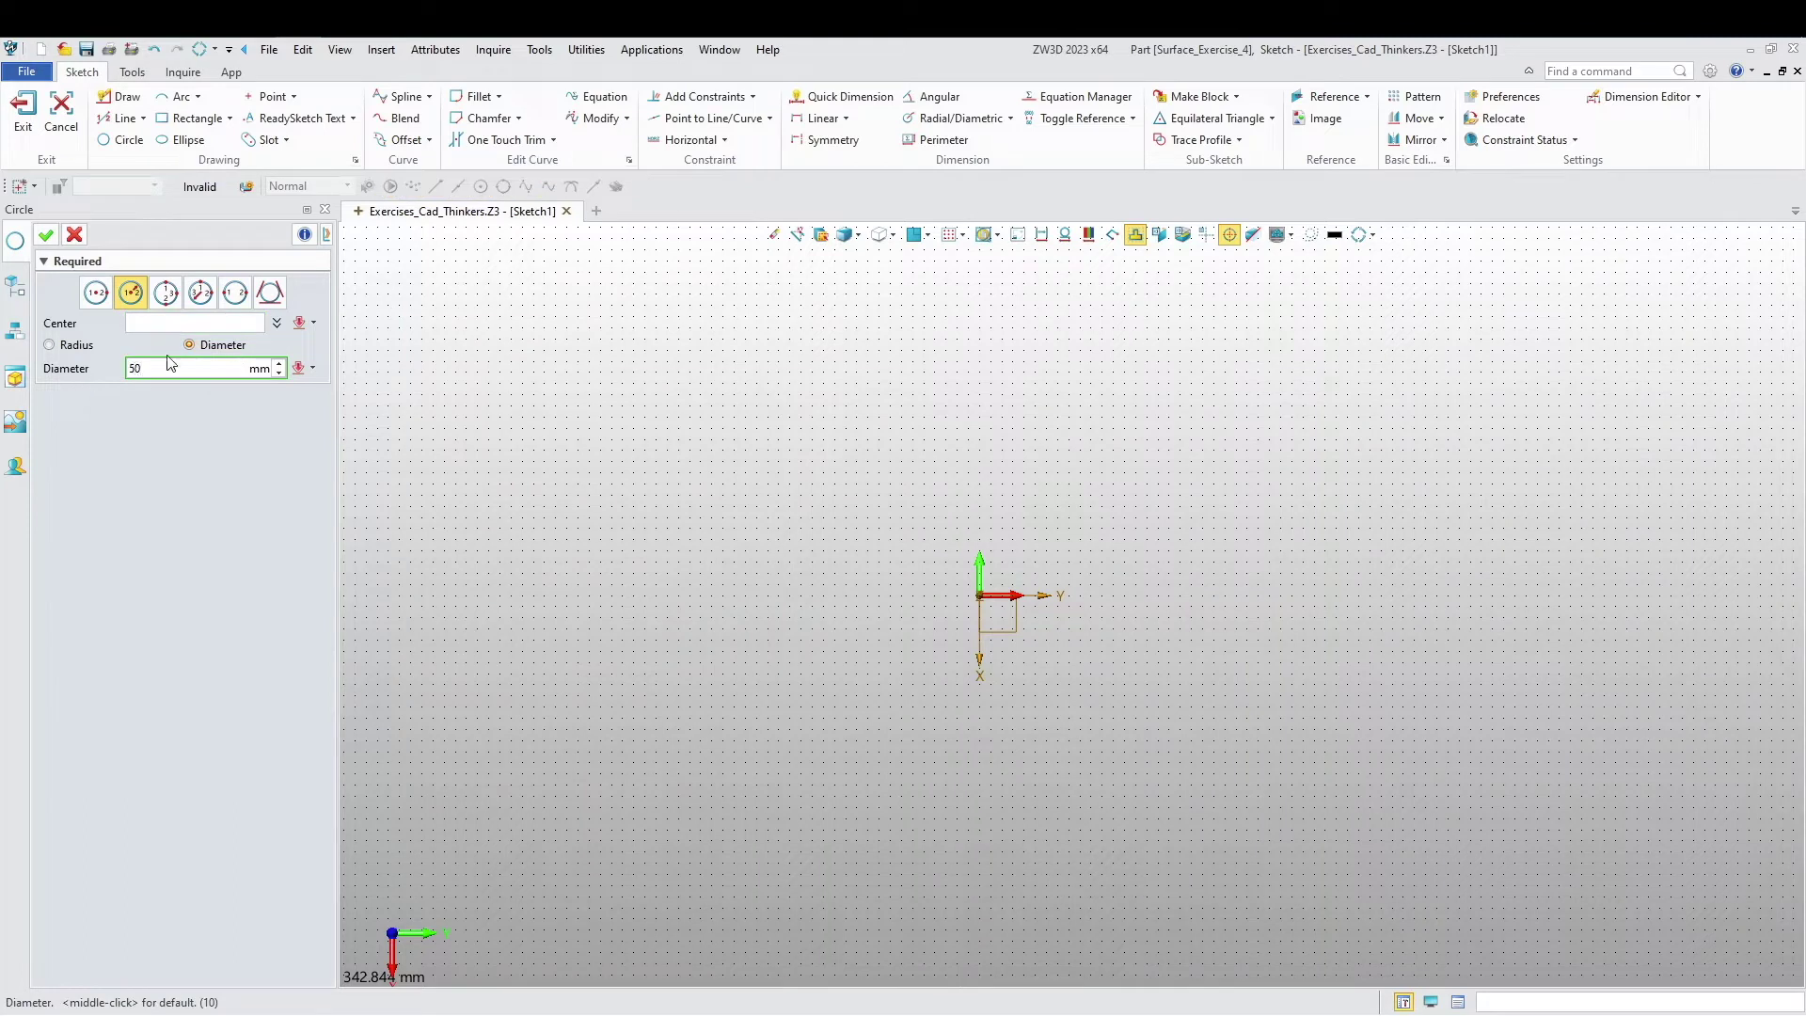
left_click(141, 322)
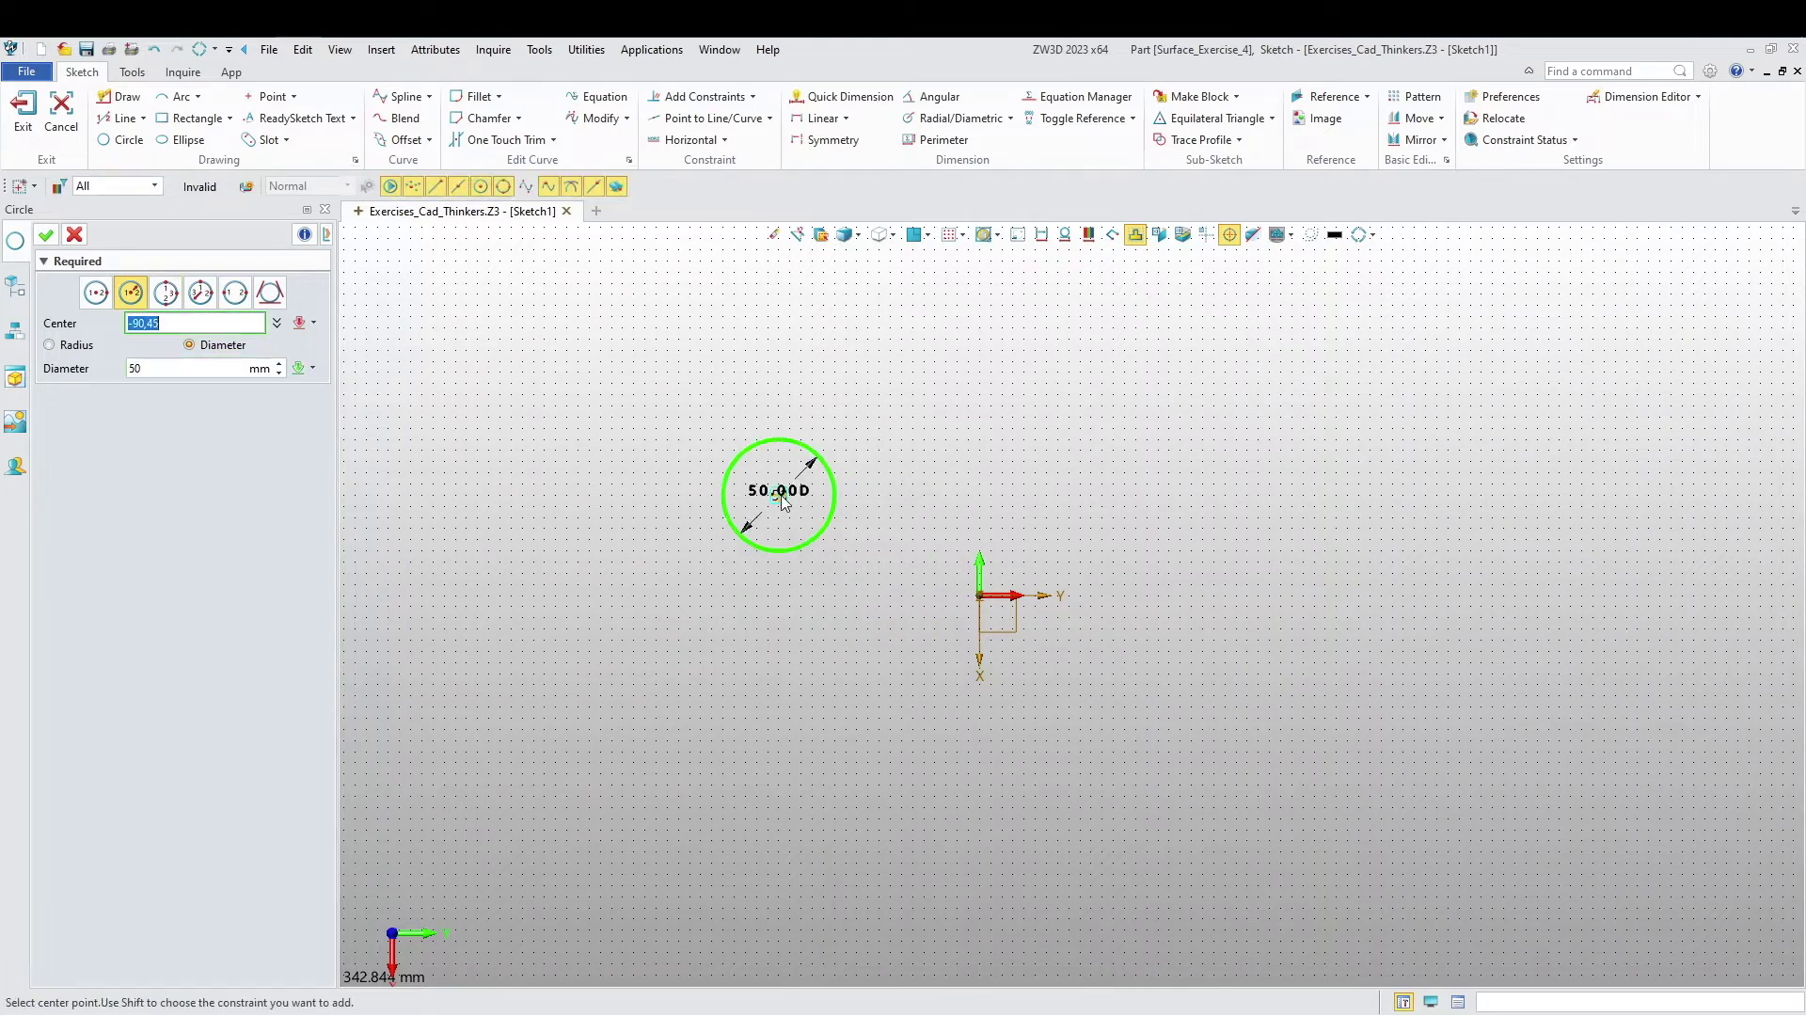
left_click(635, 440)
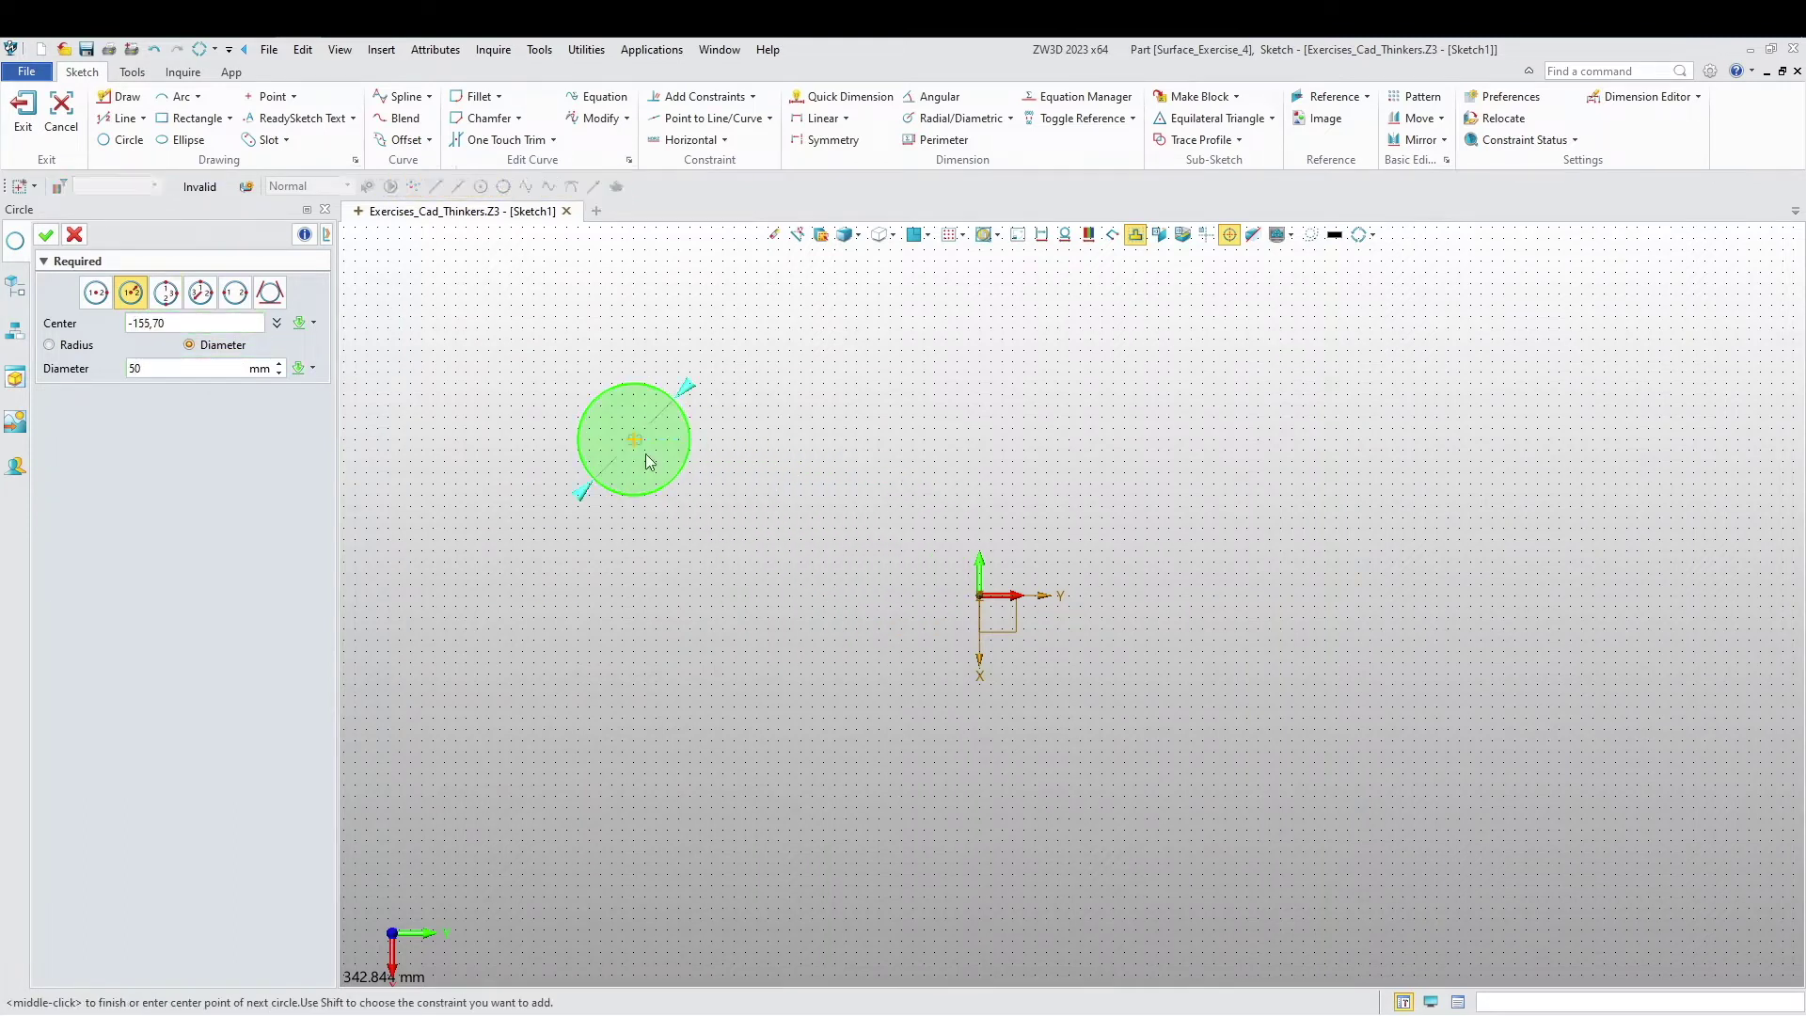
left_click(1280, 447)
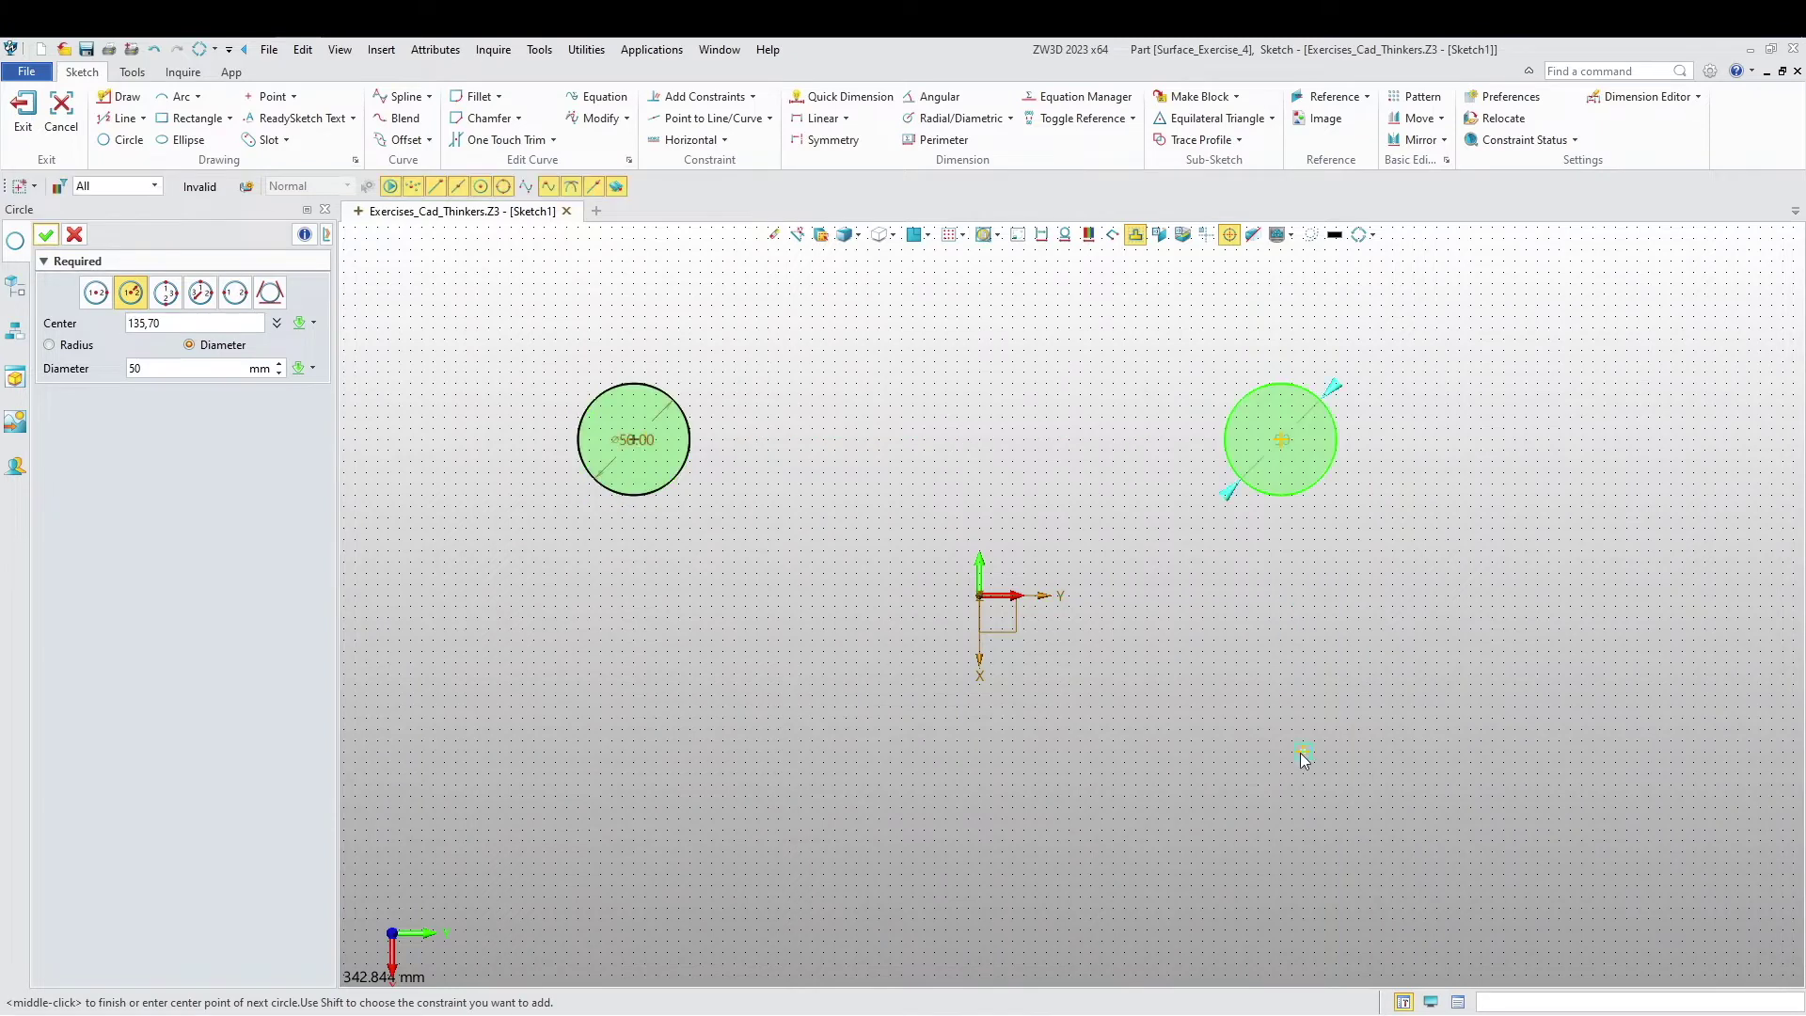
left_click(1289, 823)
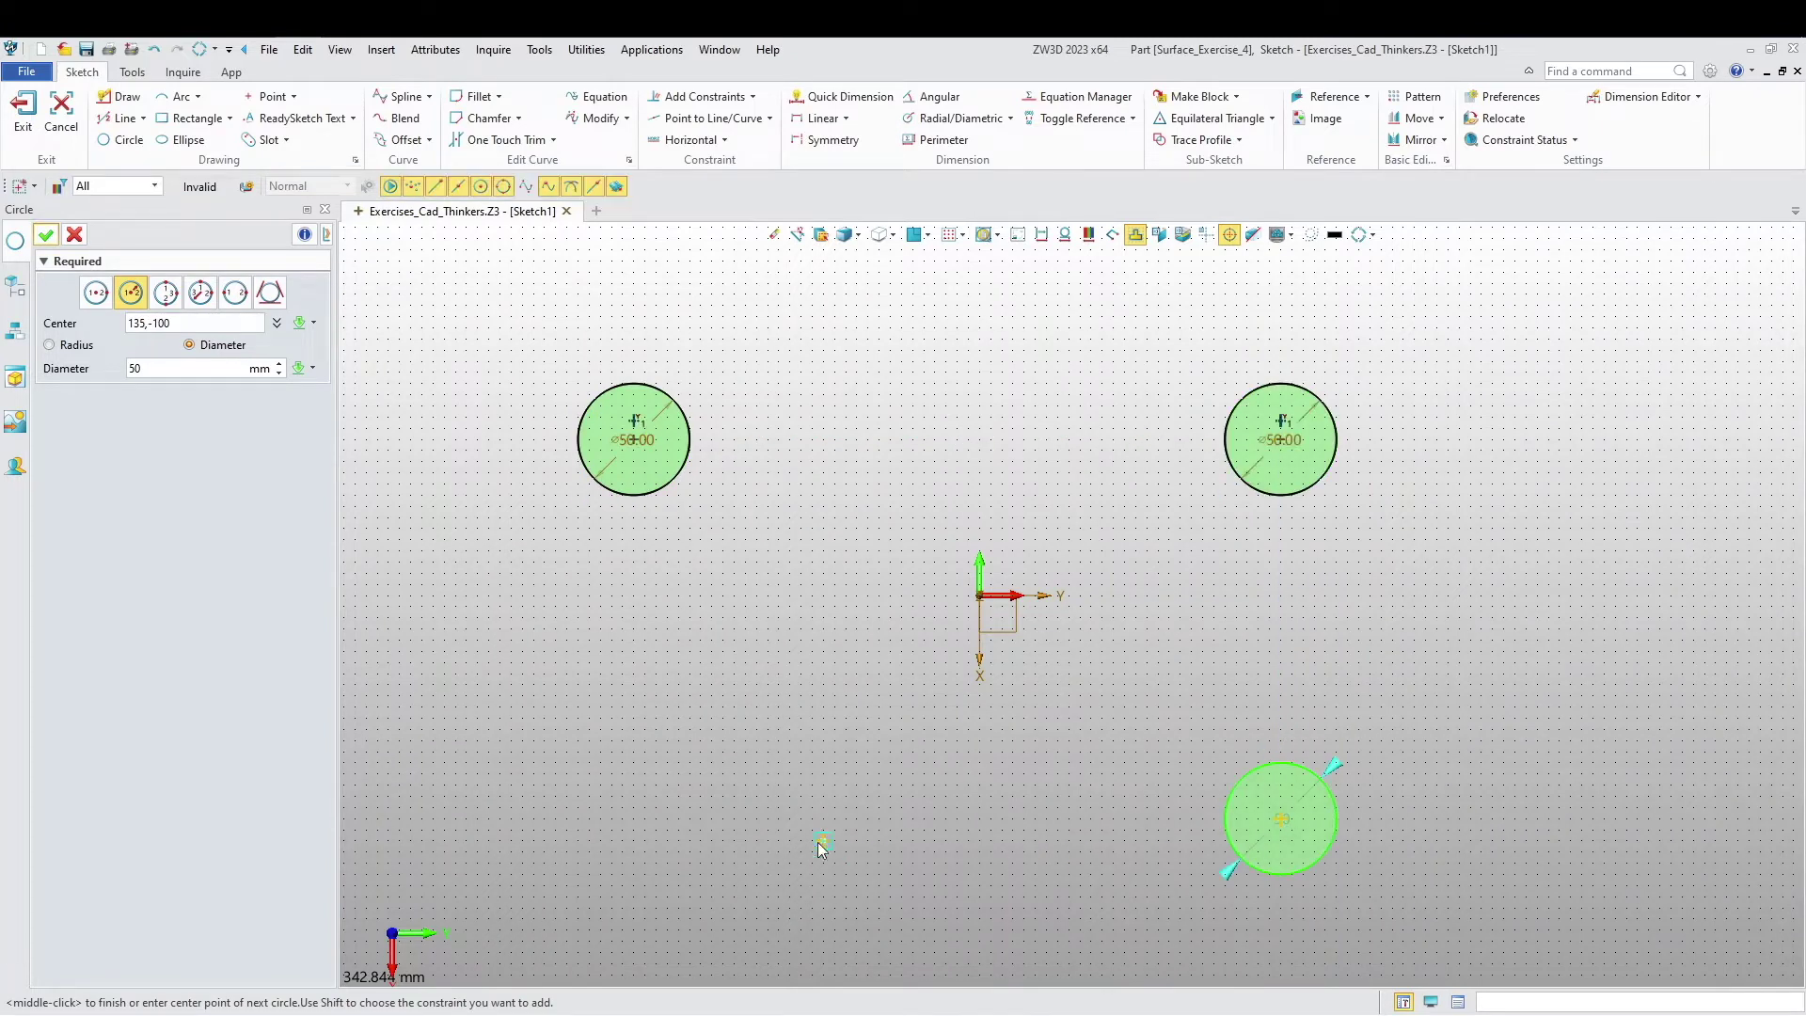
left_click(634, 819)
middle_click(753, 634)
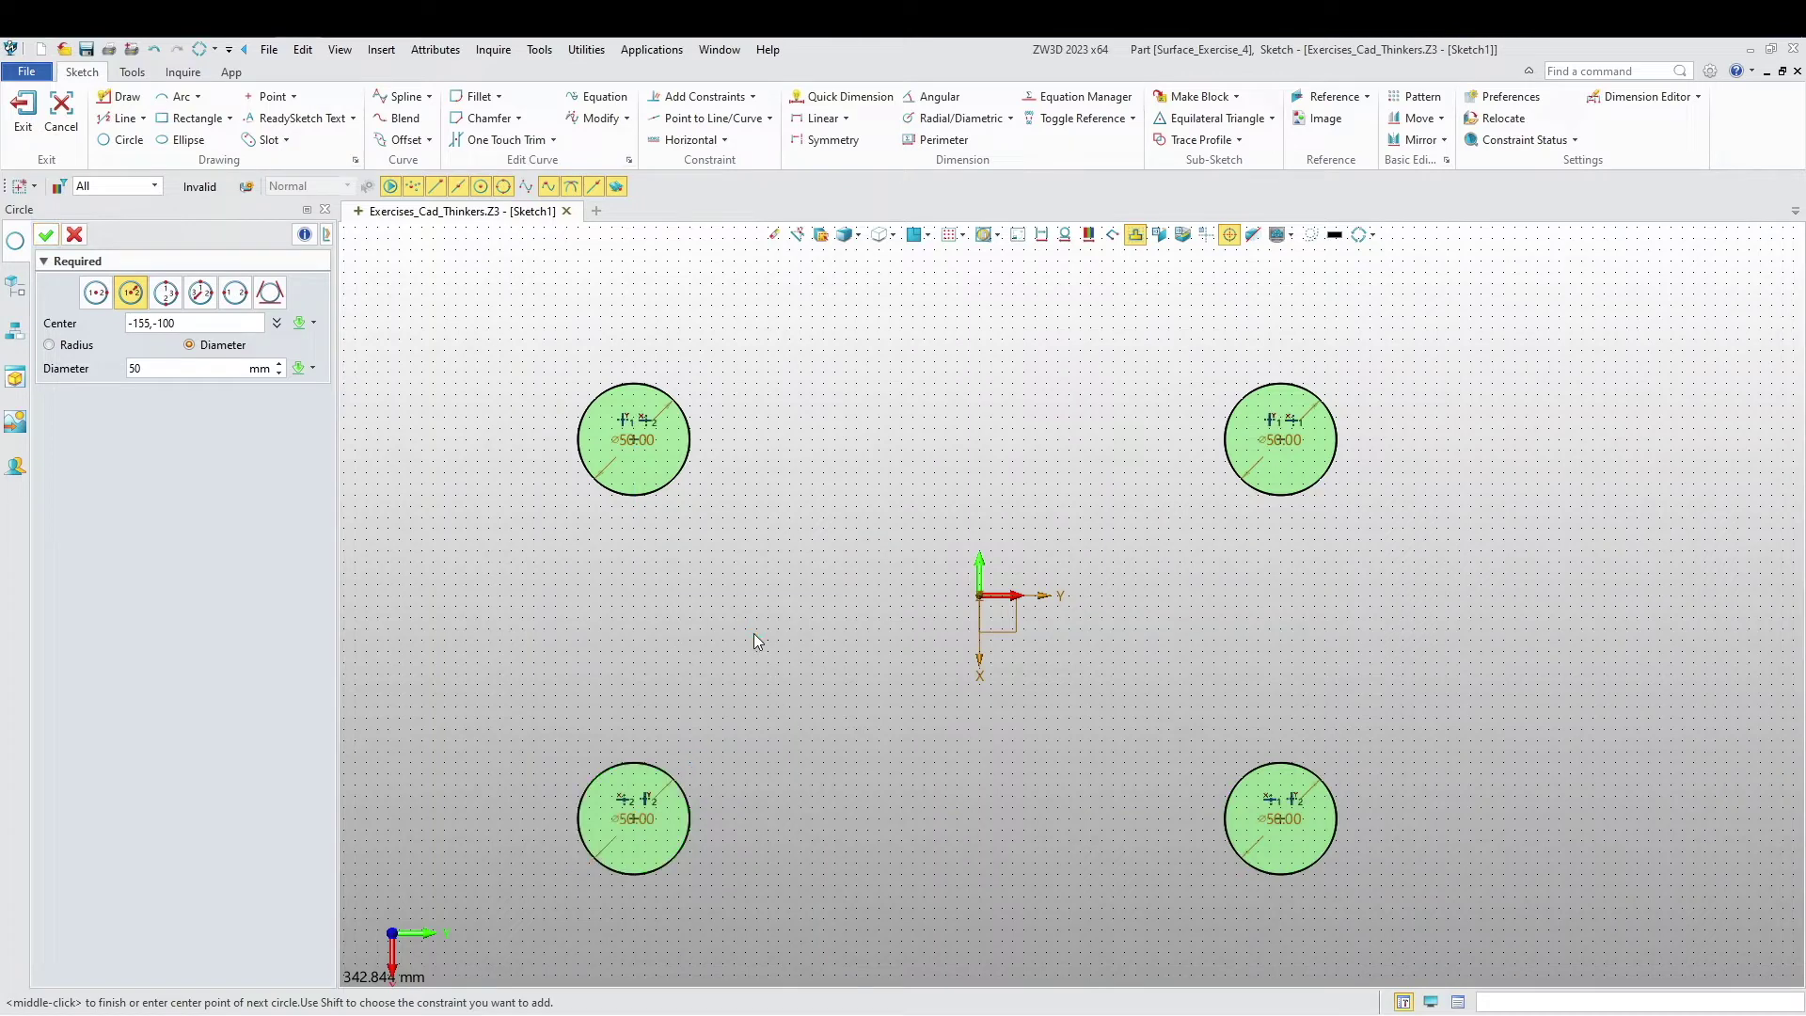
Step: Dimension the horizontal distance between the centres of the two upper circles and set it to 230 mm
left_click(821, 119)
left_click(660, 393)
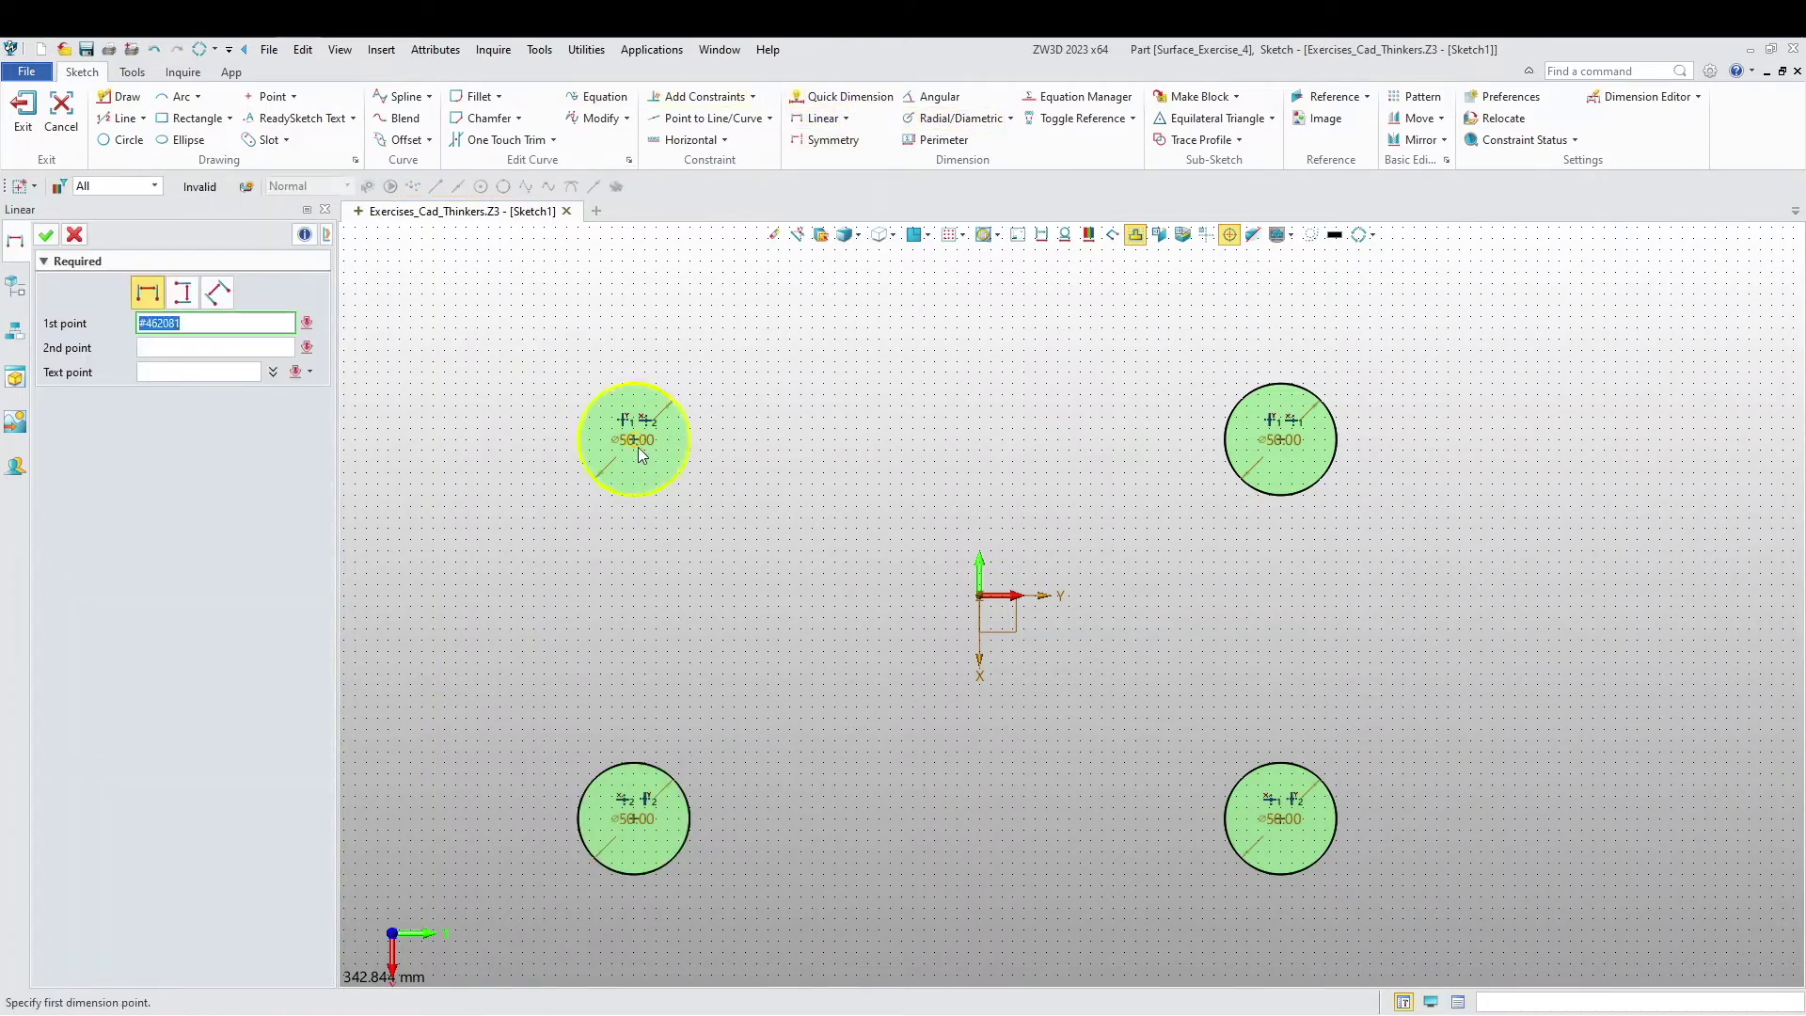
left_click(1278, 438)
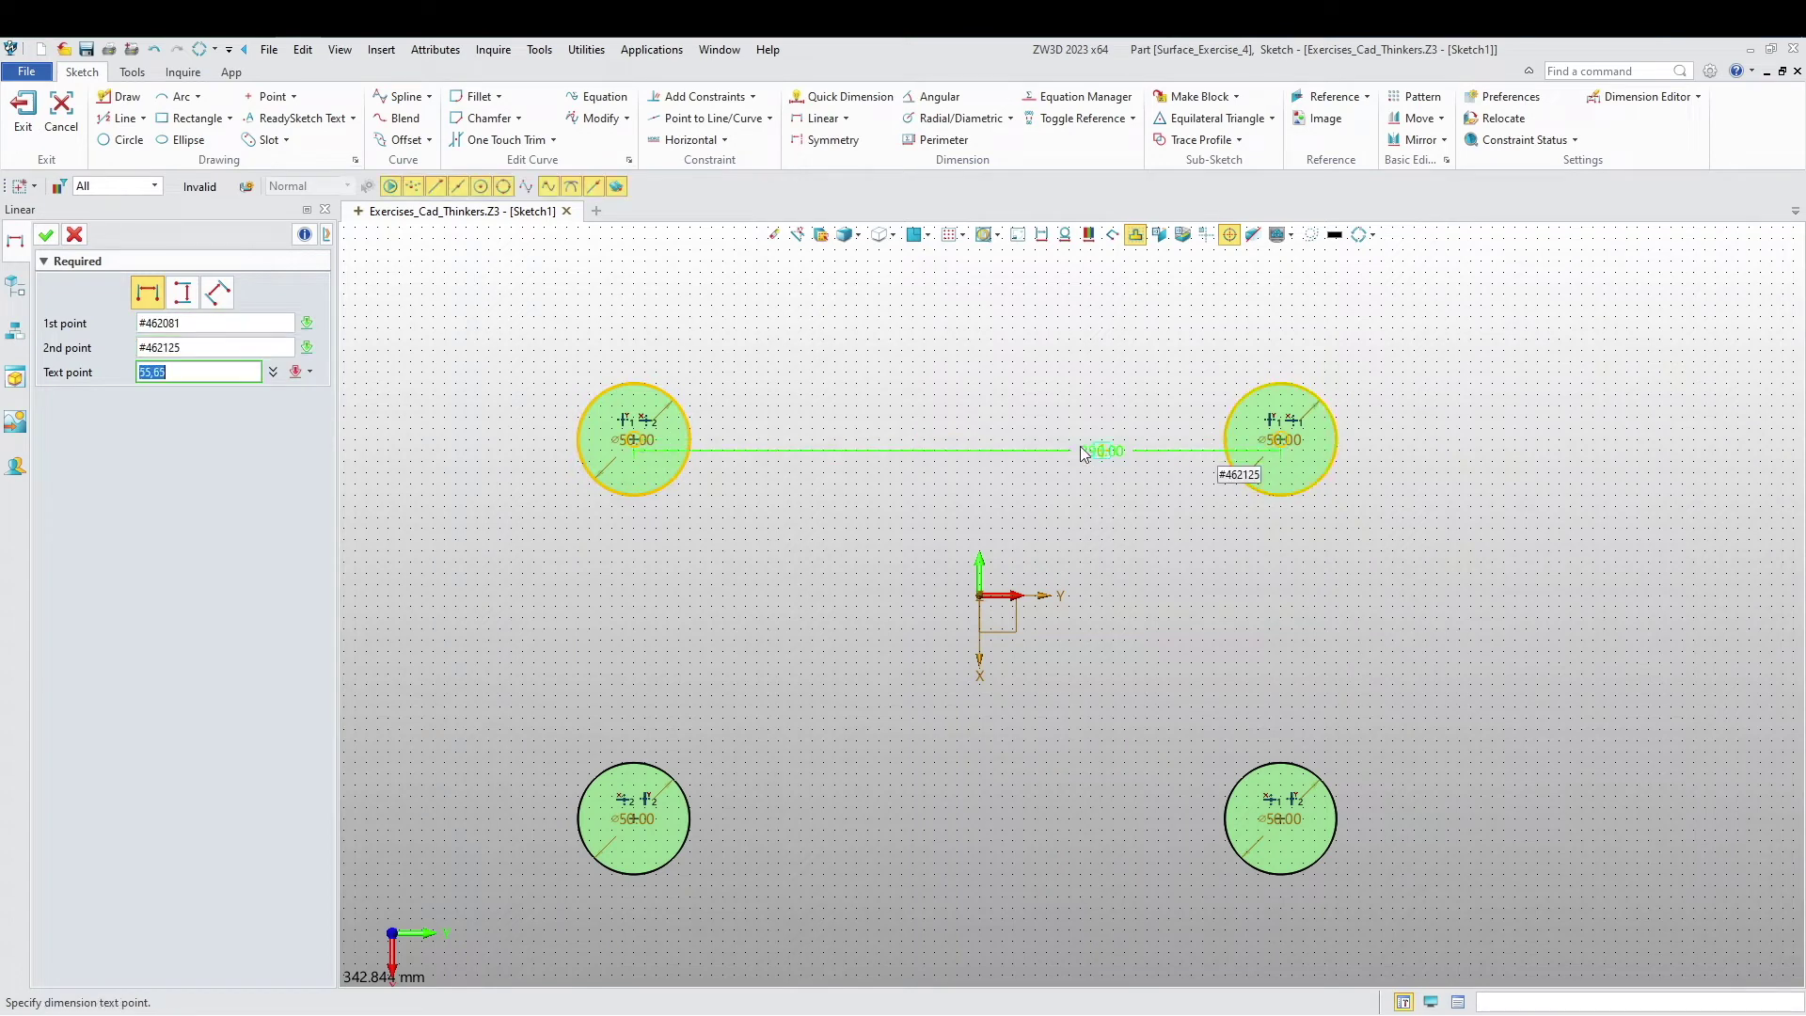
left_click(953, 336)
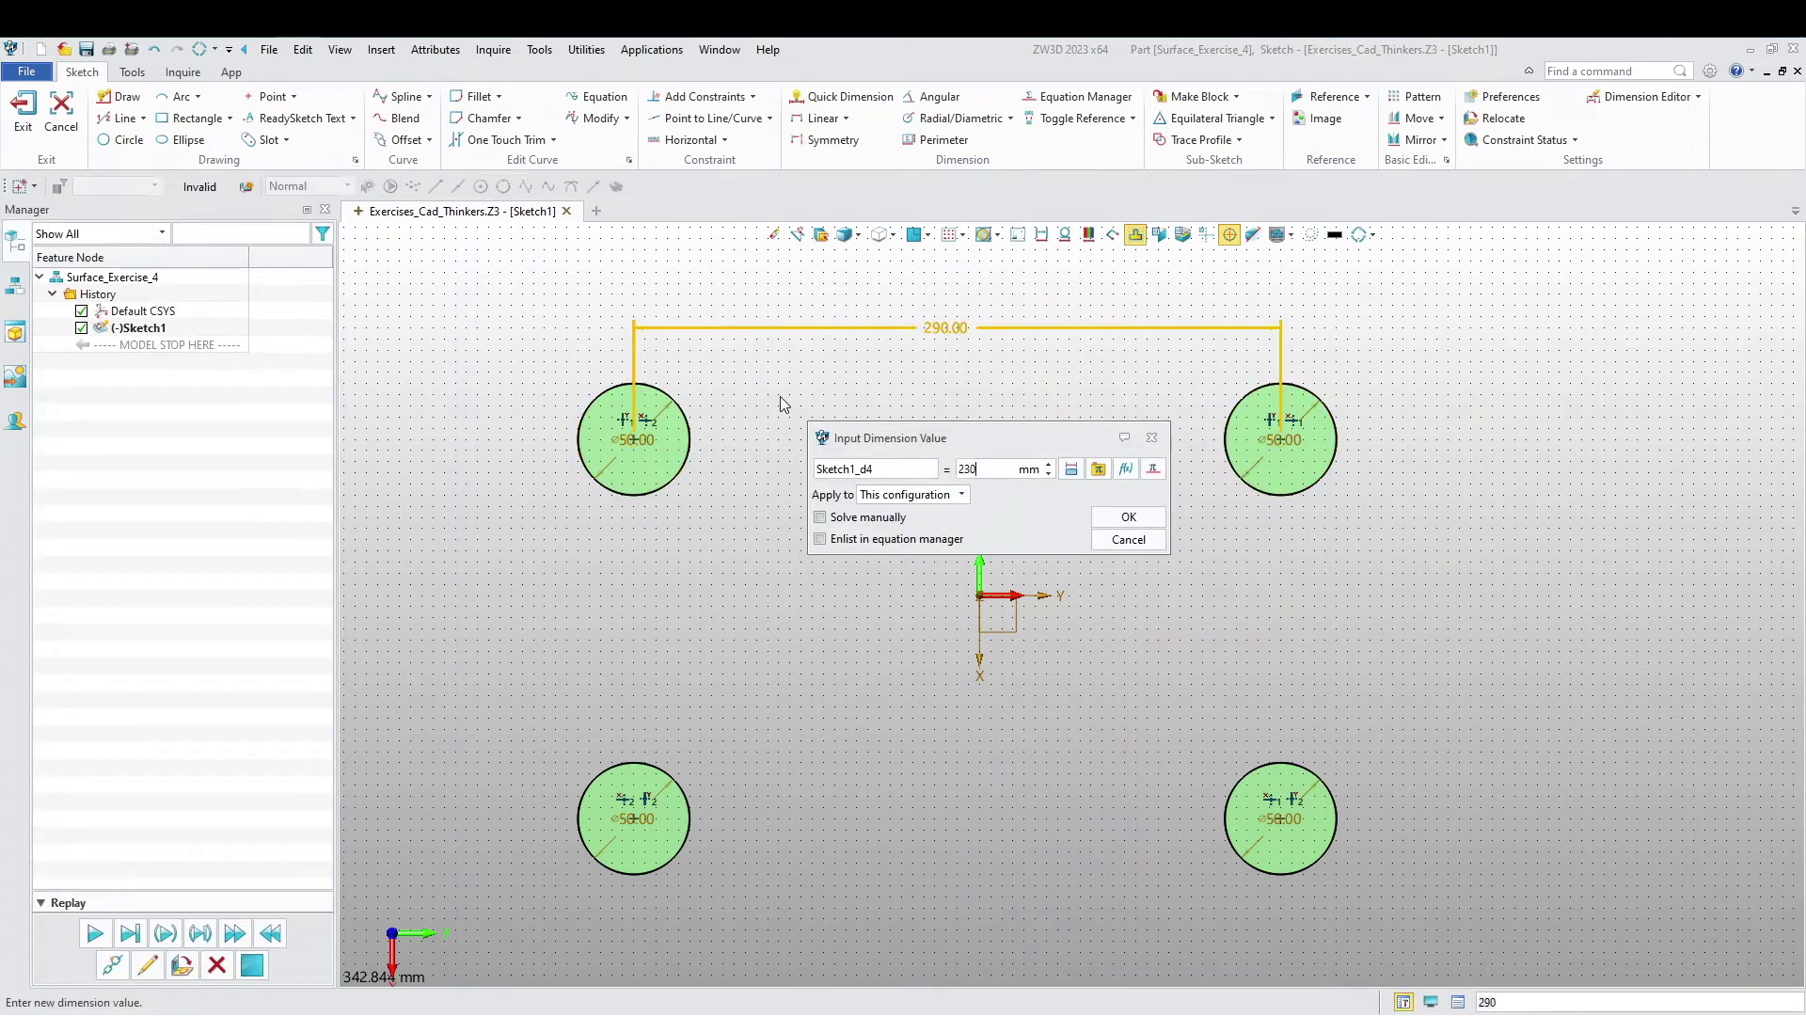
type("230")
key("Return")
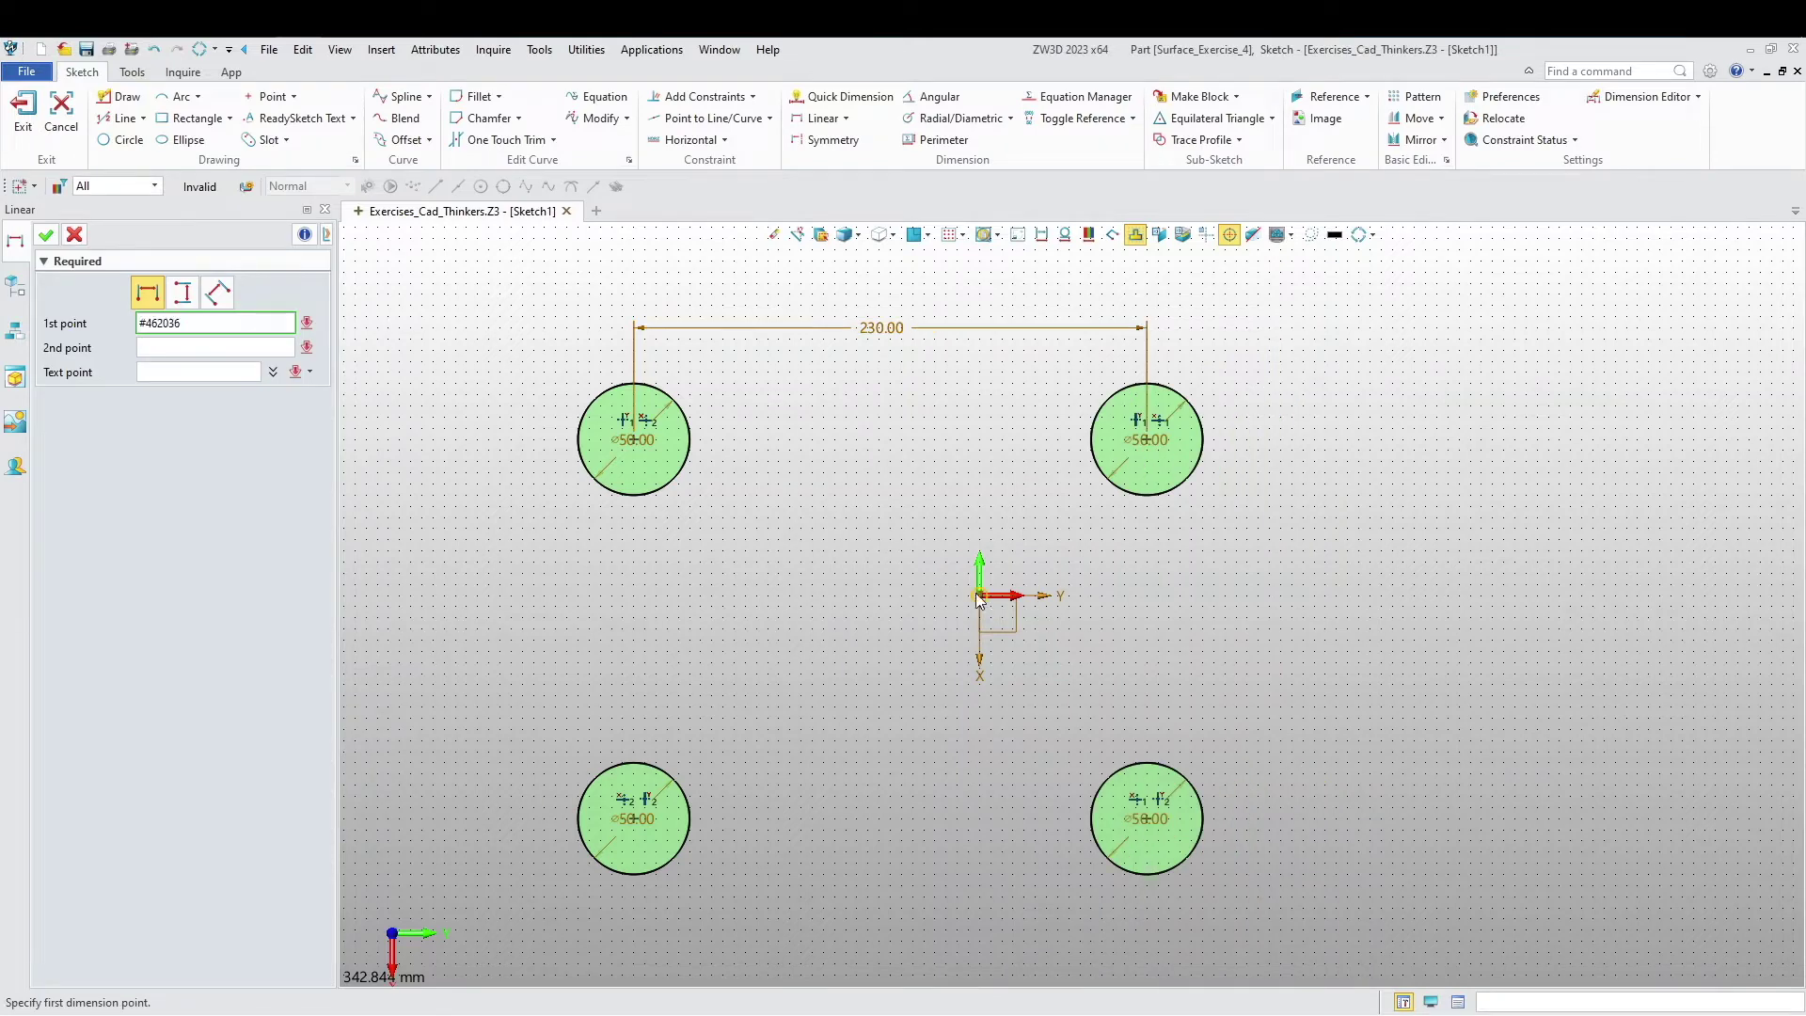
Step: Add a horizontal dimension of 115 mm from the origin to the centre of the upper-right circle
left_click(1136, 417)
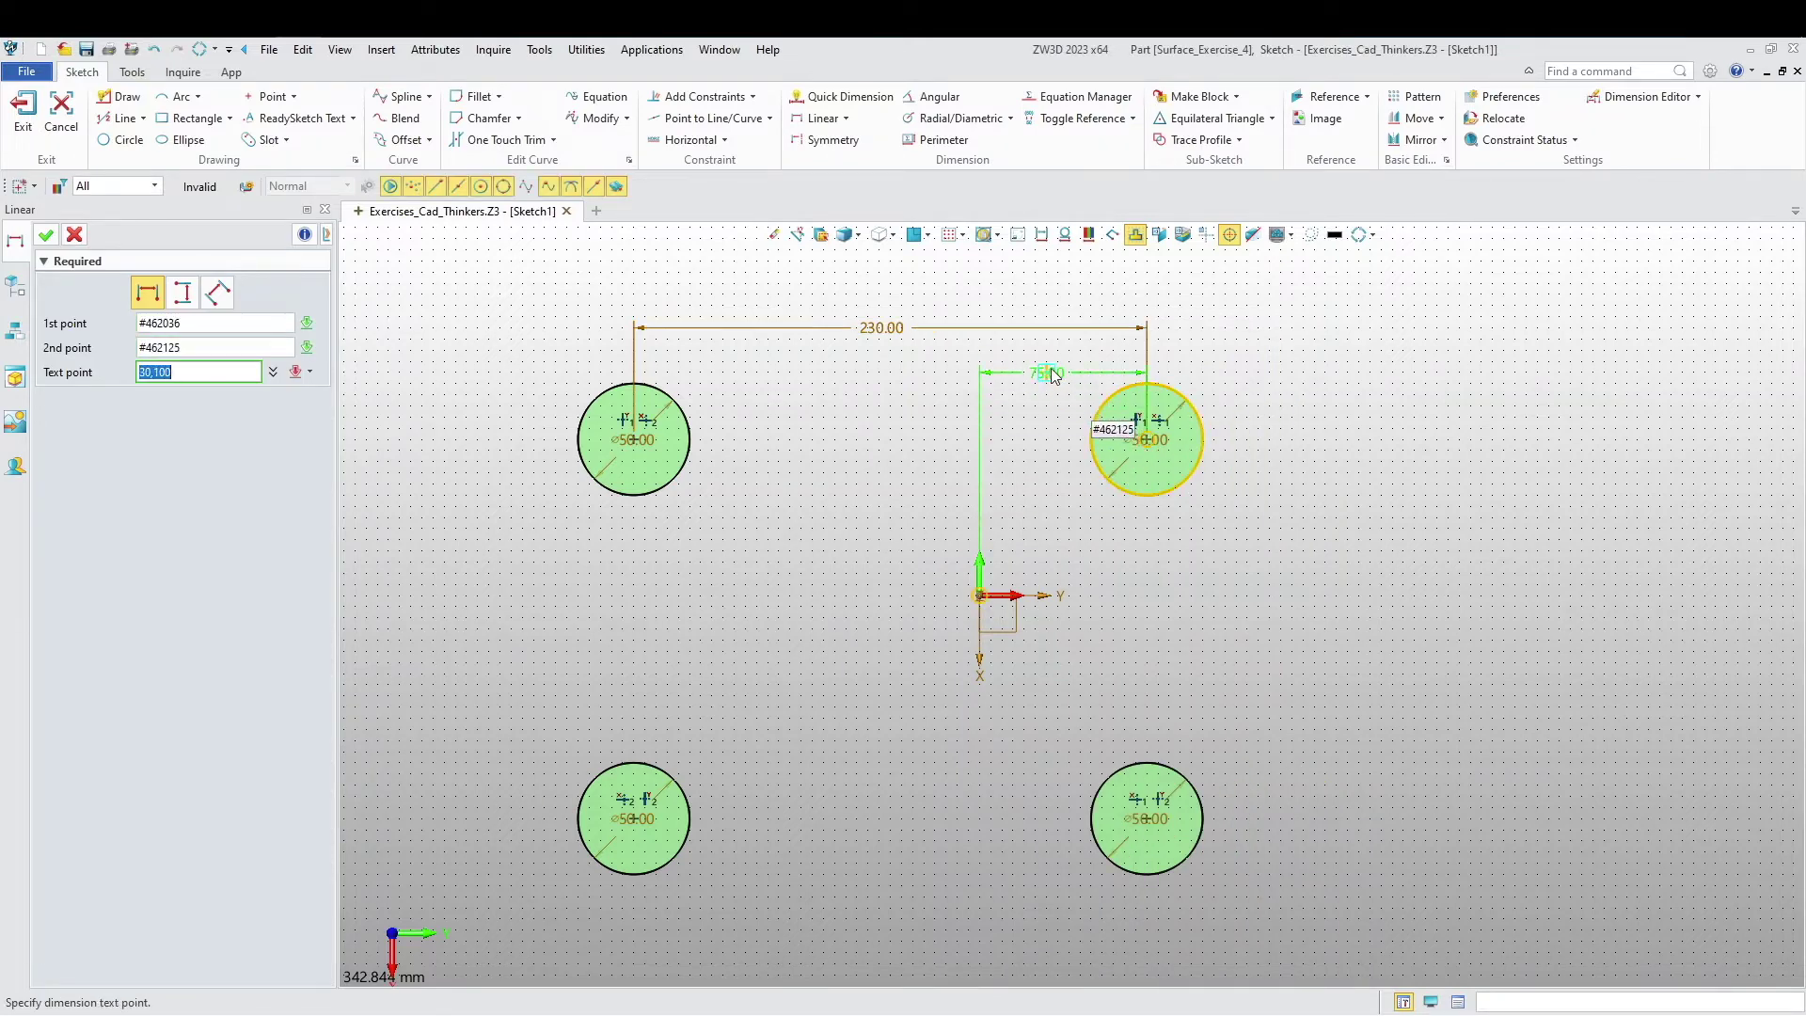
left_click(1055, 376)
type("115")
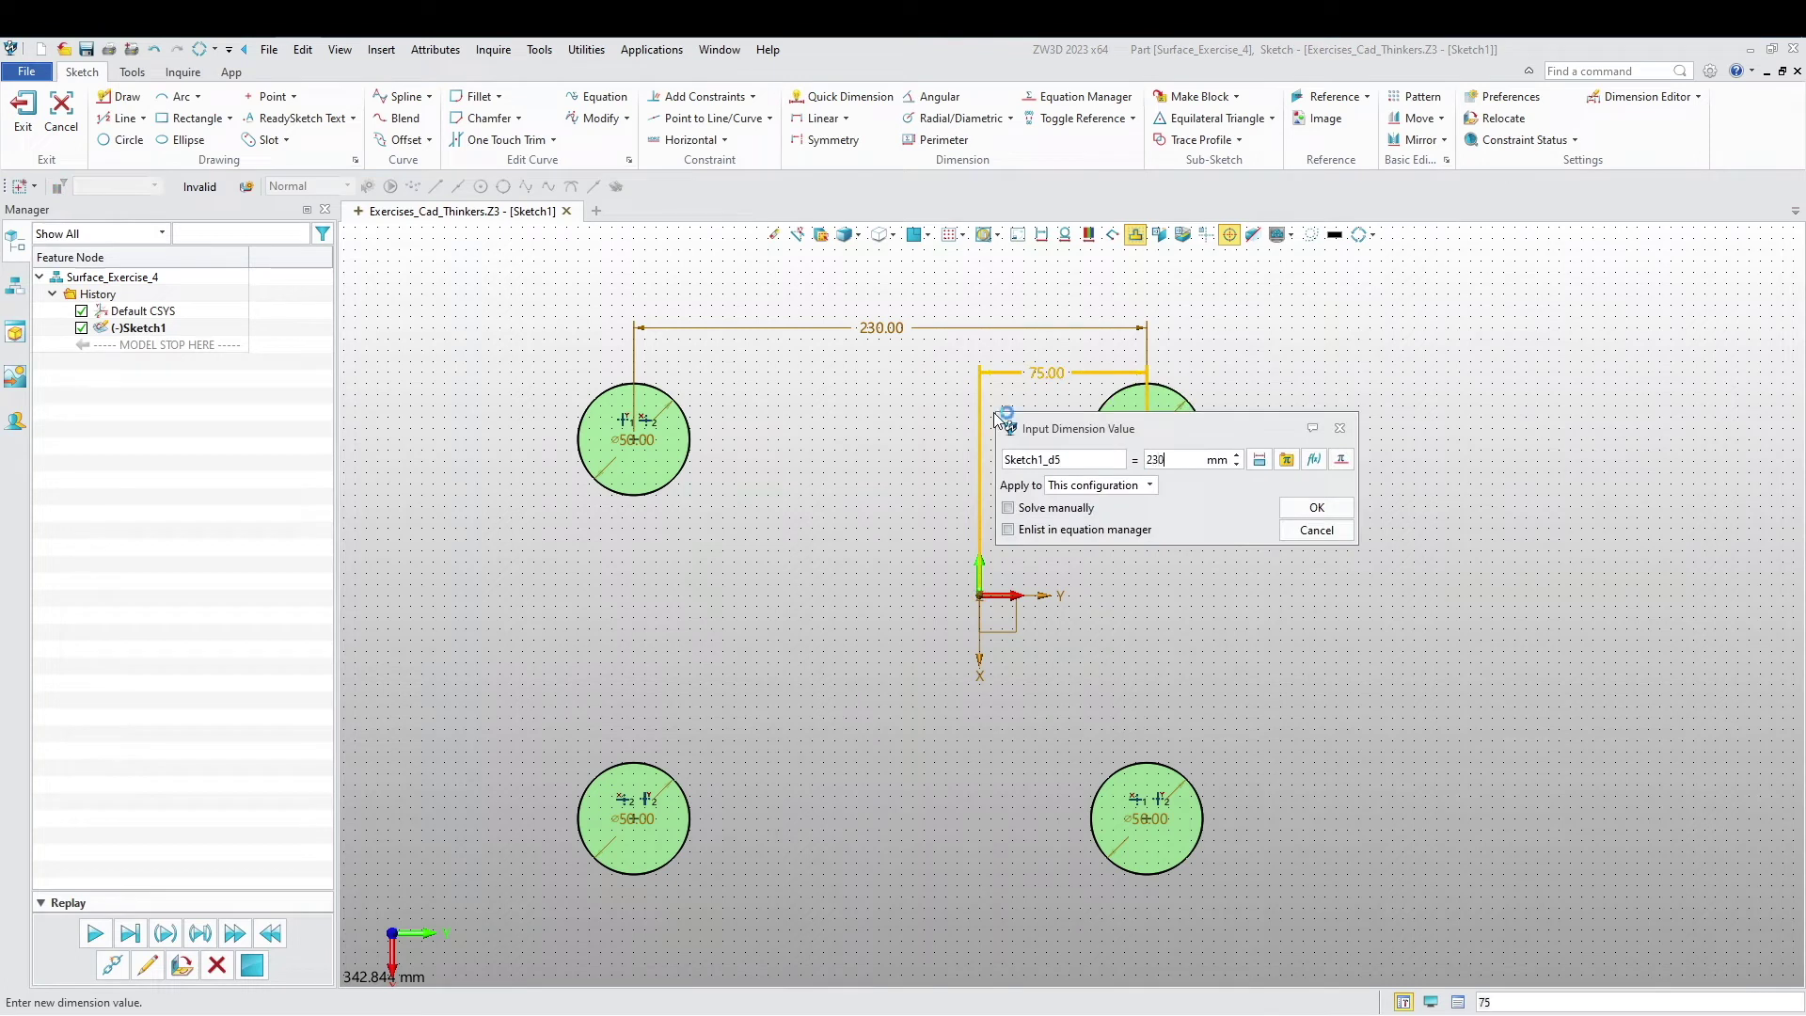
key("Return")
Step: Add a vertical dimension from the upper-right circle's centre to the origin and set it to 120/2 mm
left_click(1234, 456)
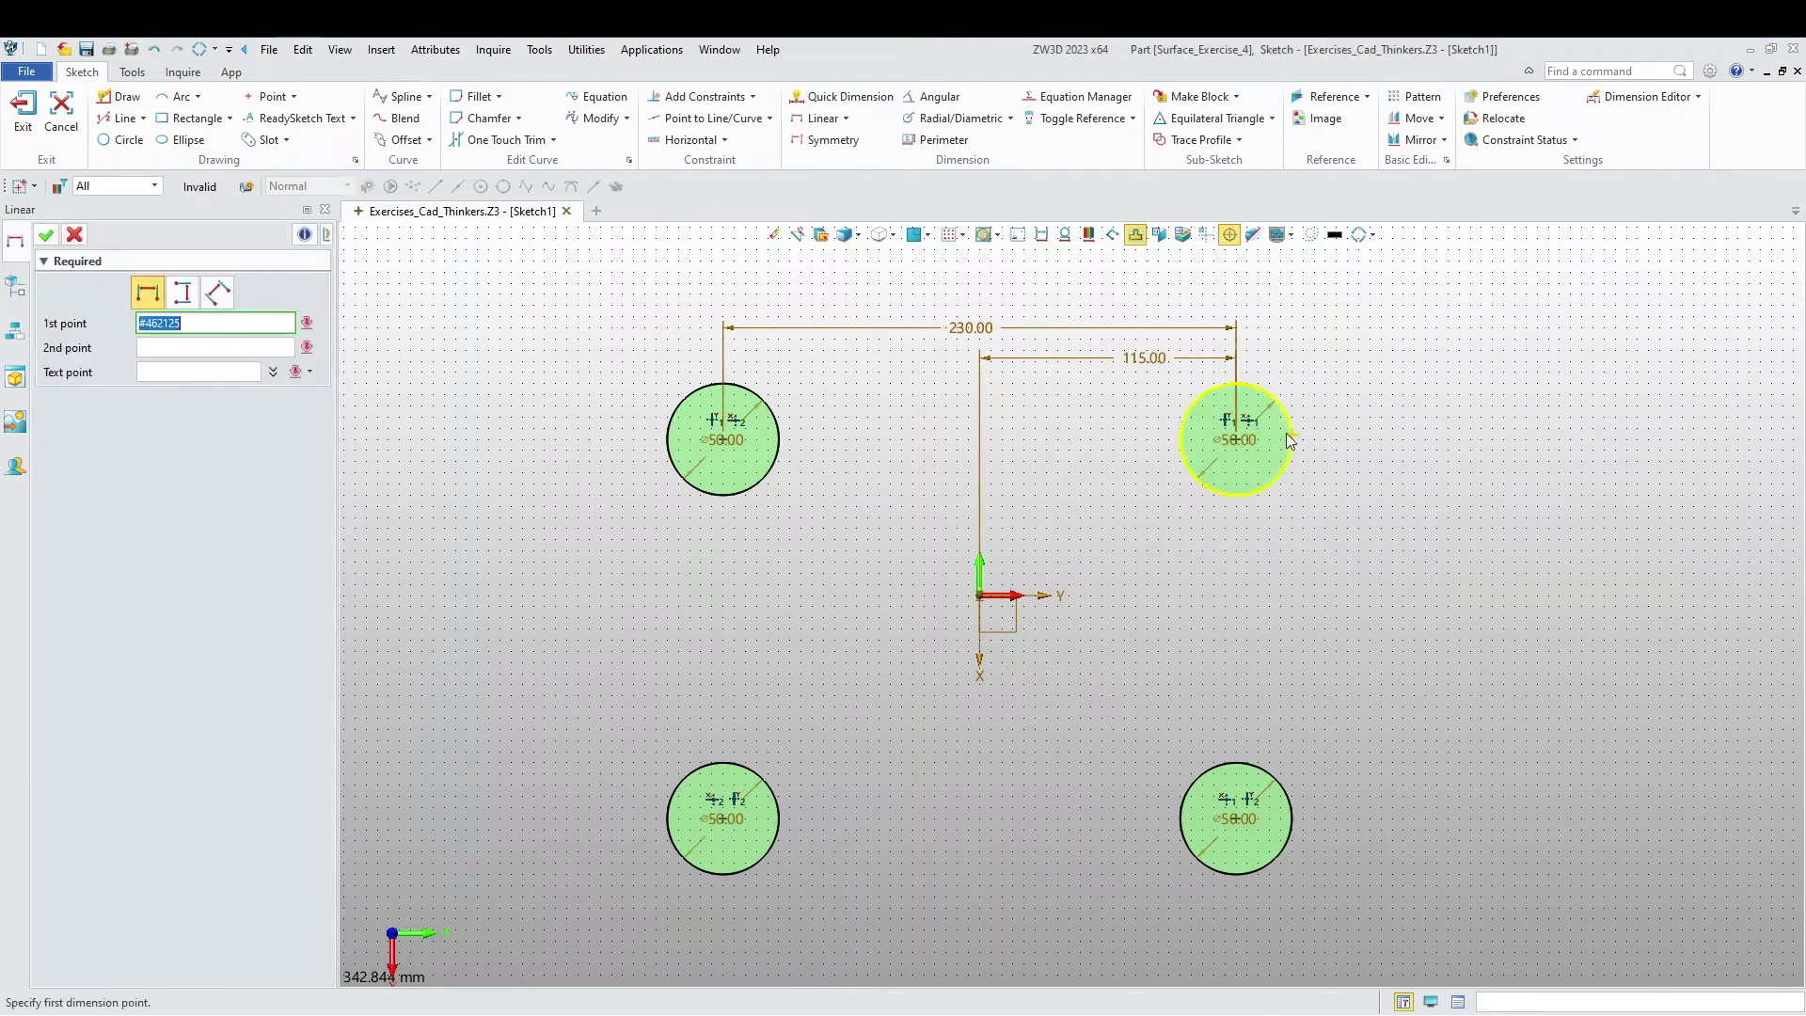
left_click(979, 594)
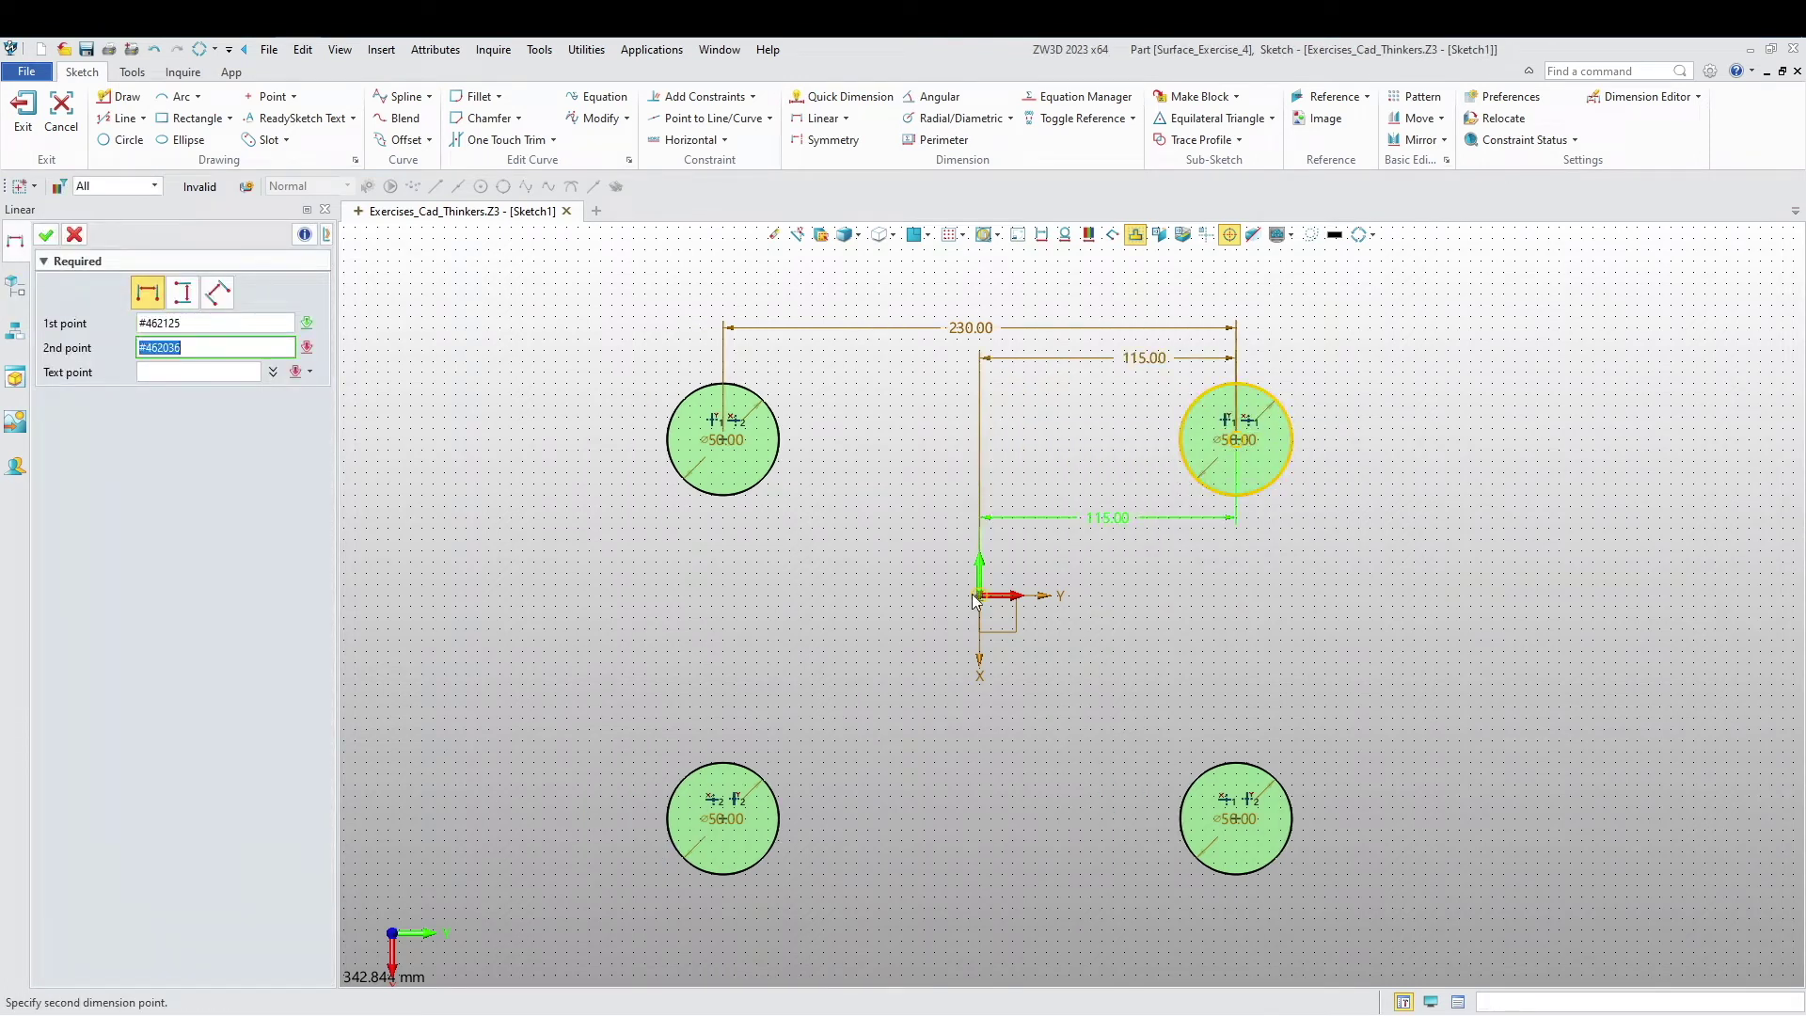
left_click(183, 295)
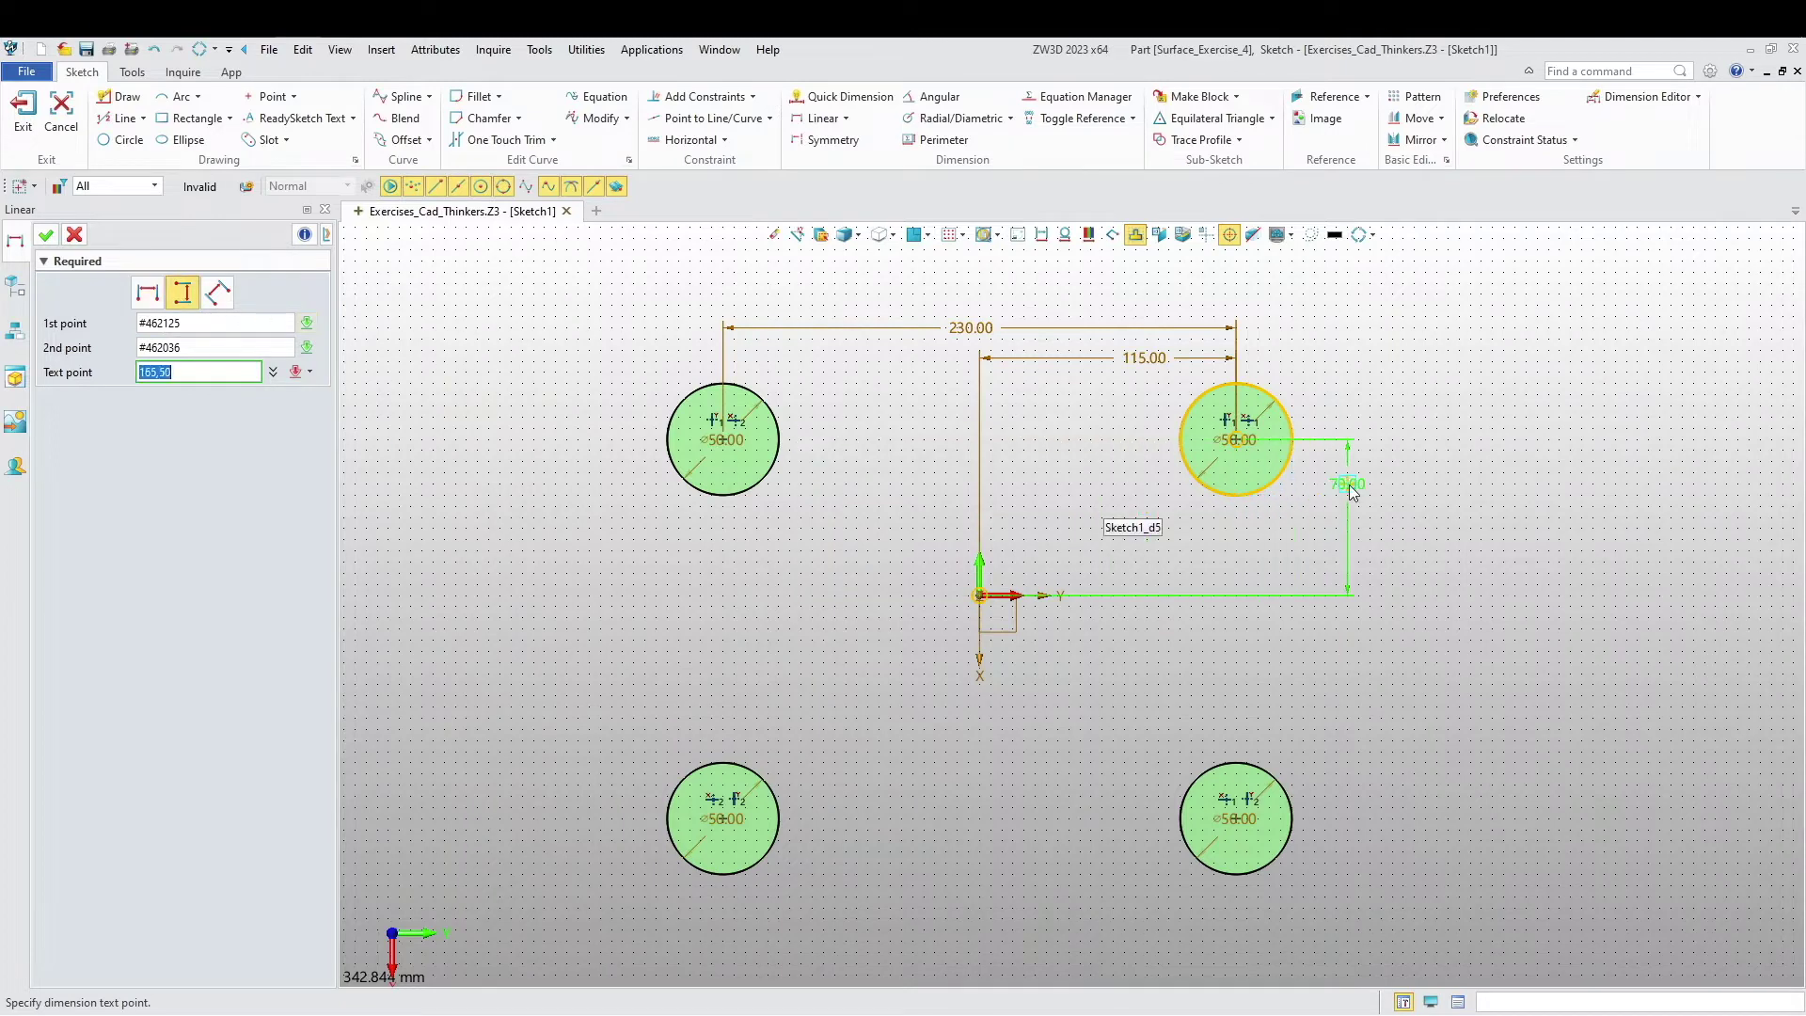
left_click(1334, 527)
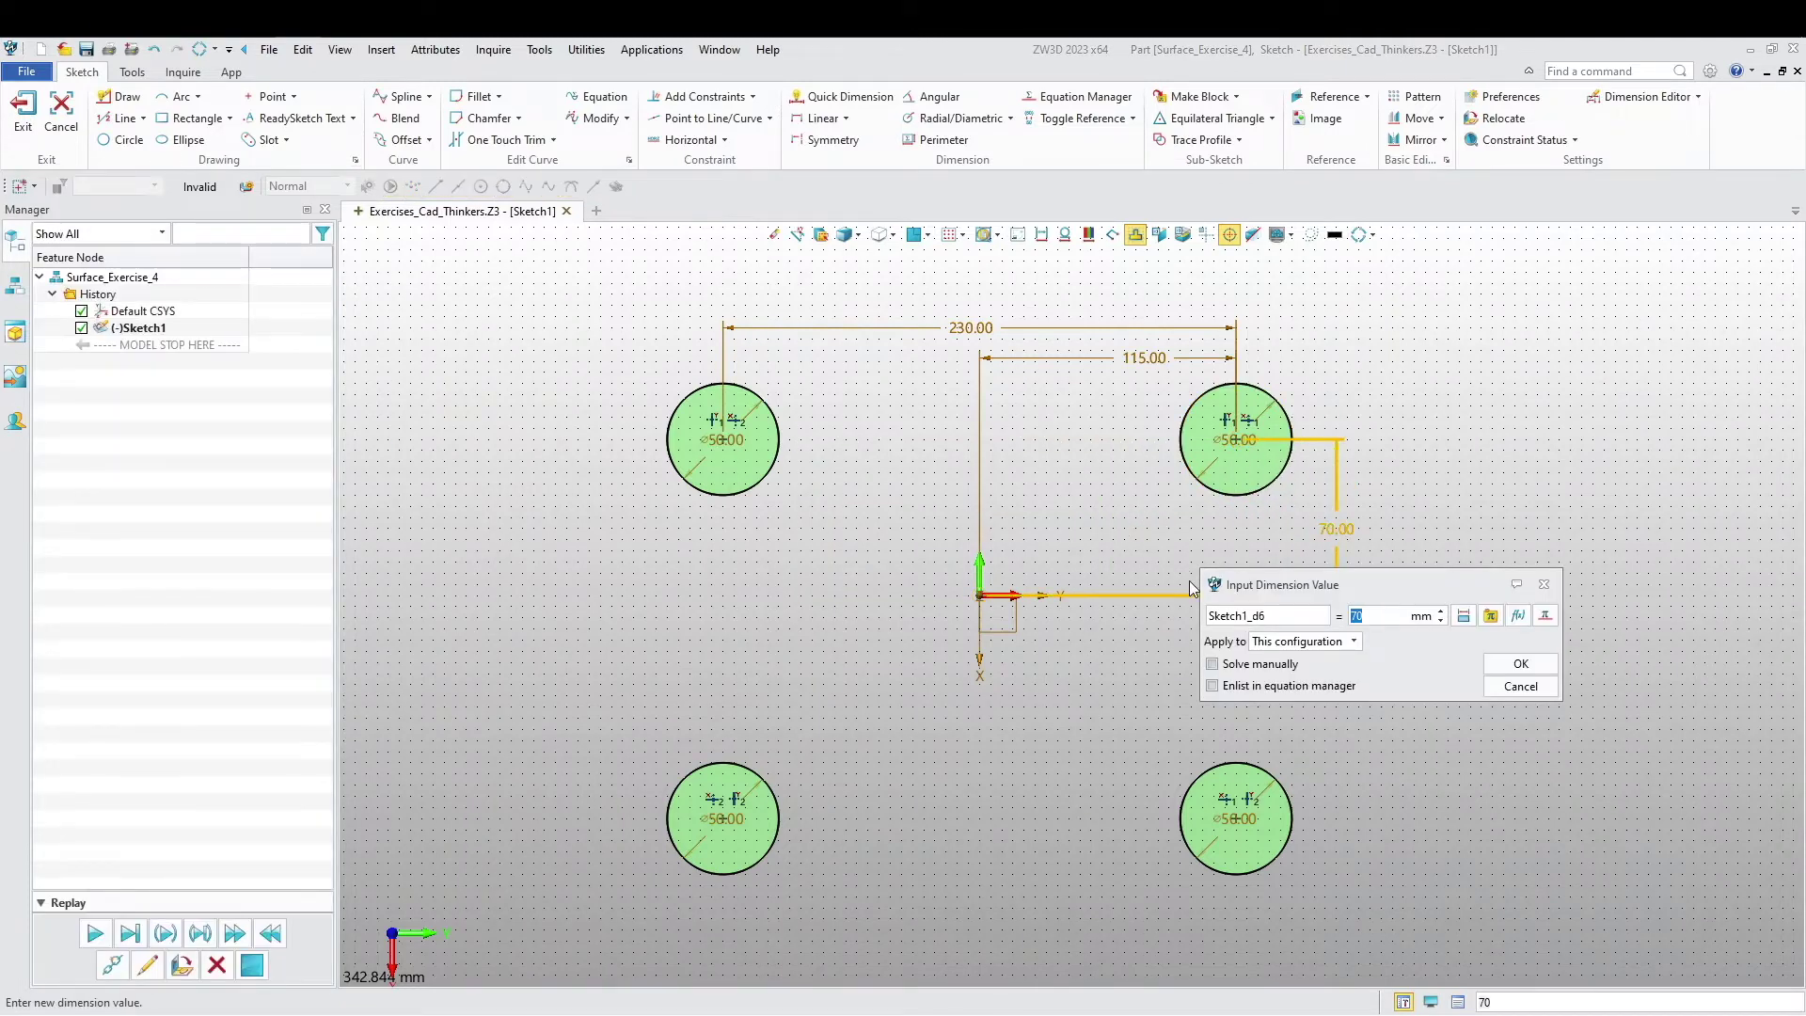
type("120/2")
key("Return")
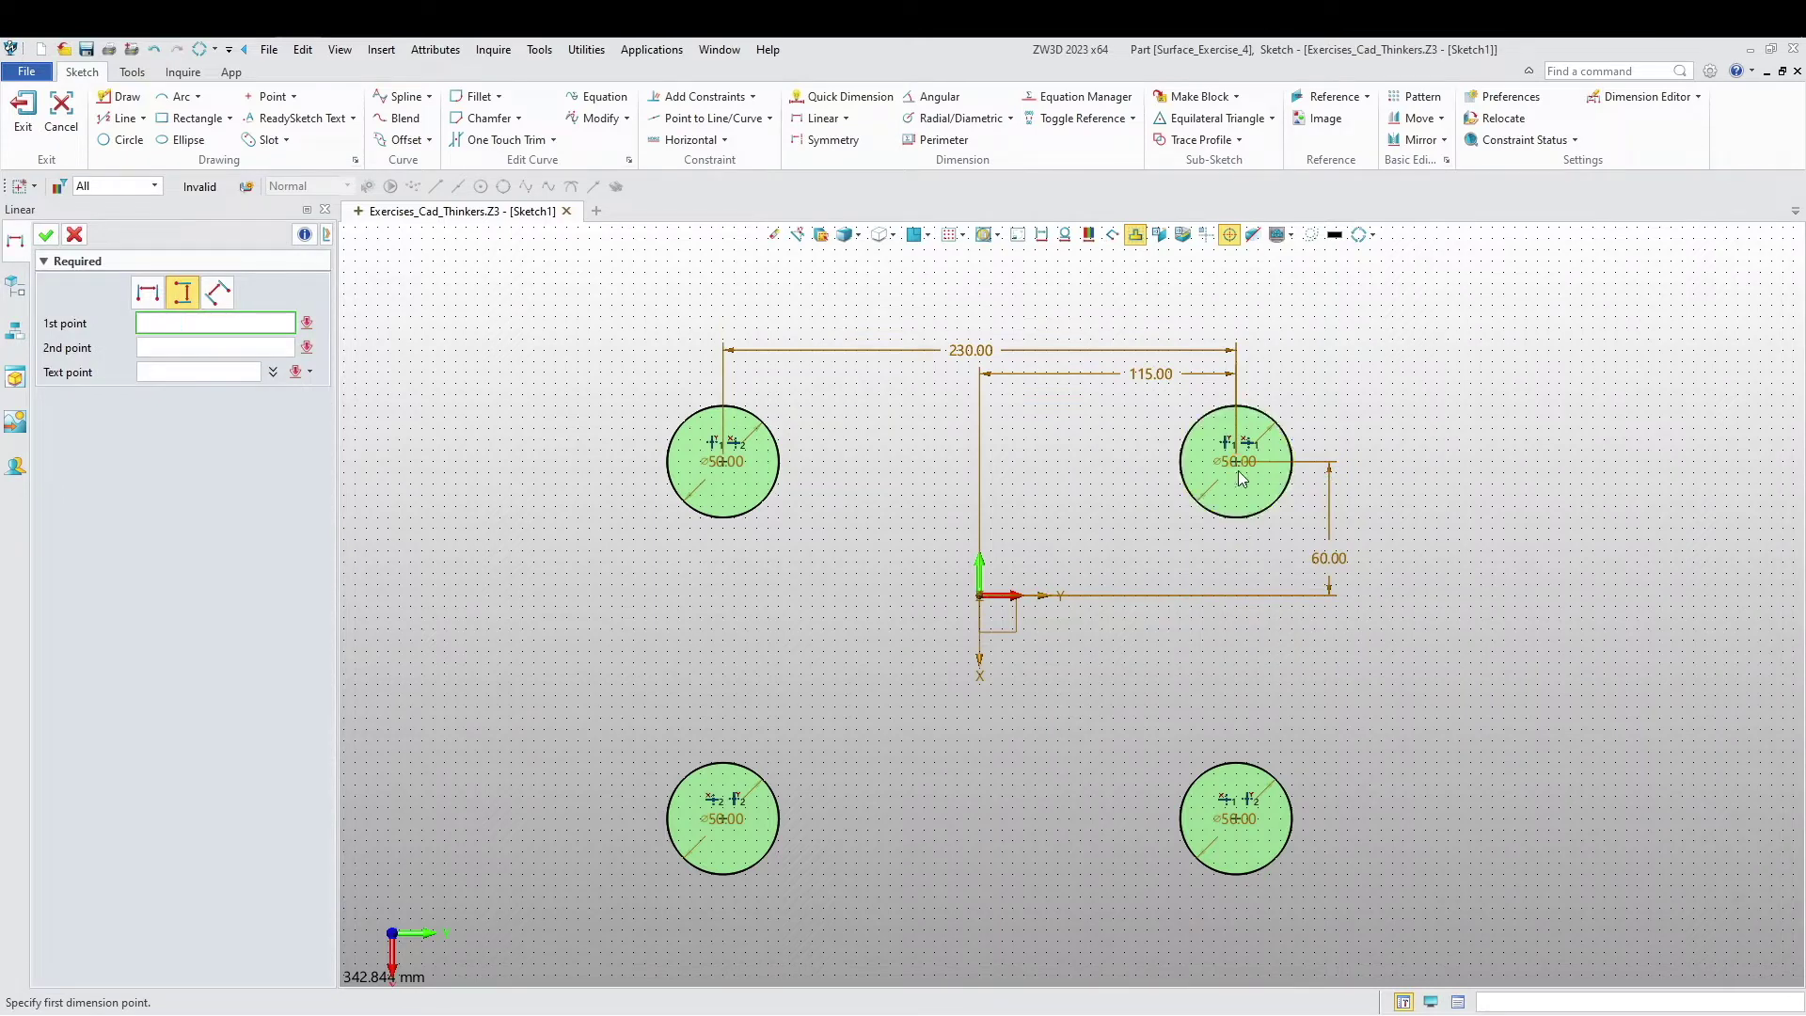
Step: Dimension the vertical distance between the centres of the two right-hand circles and set it to 120 mm
left_click(1242, 475)
left_click(1236, 822)
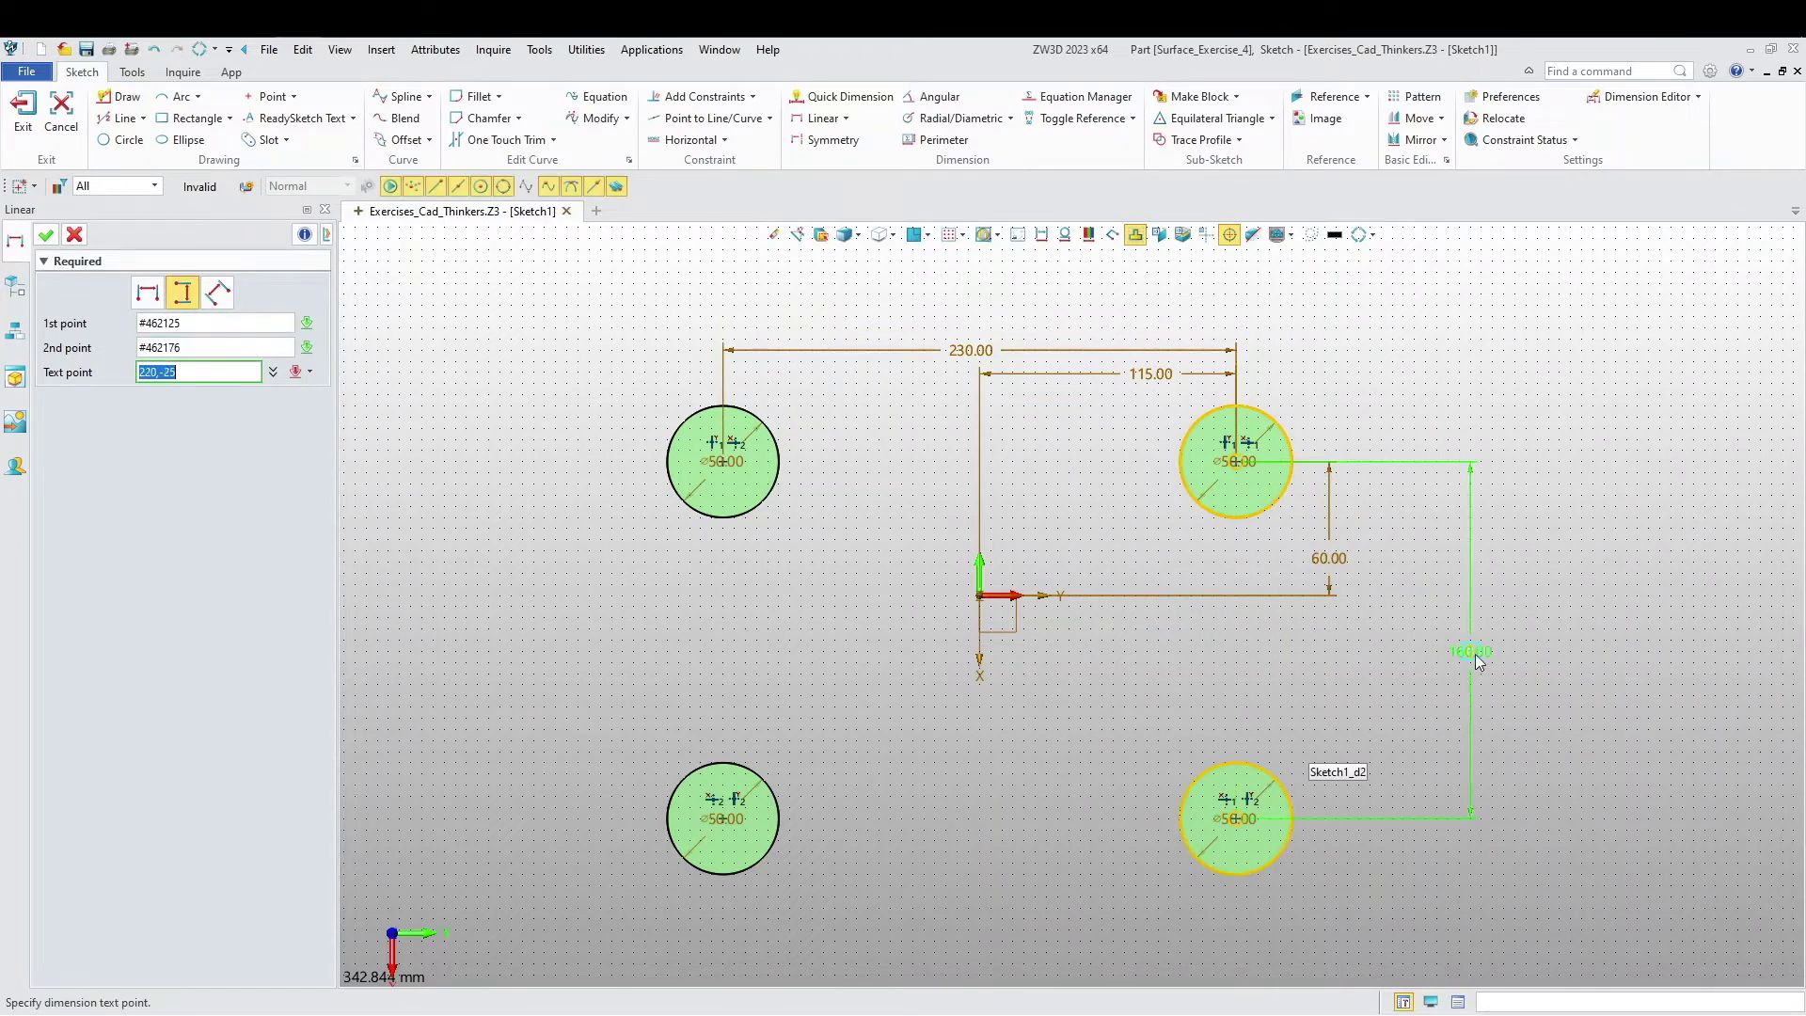
left_click(1432, 634)
type("12")
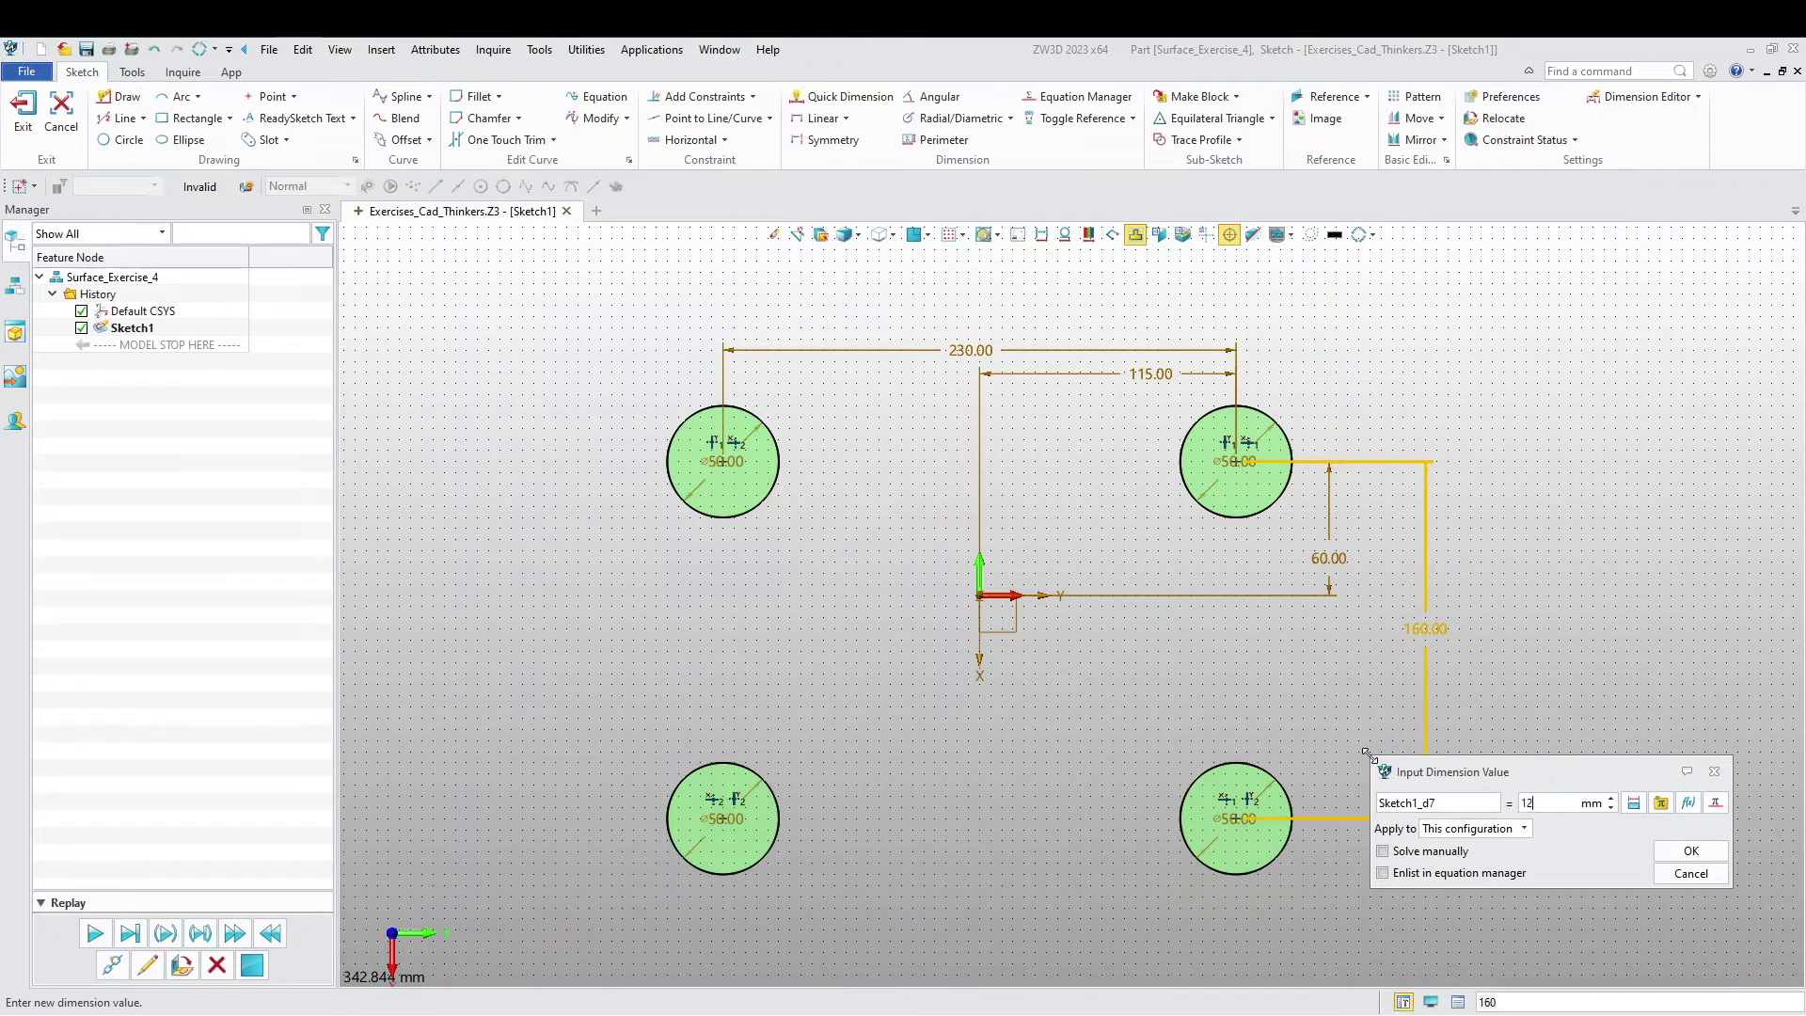
type("0")
key("Return")
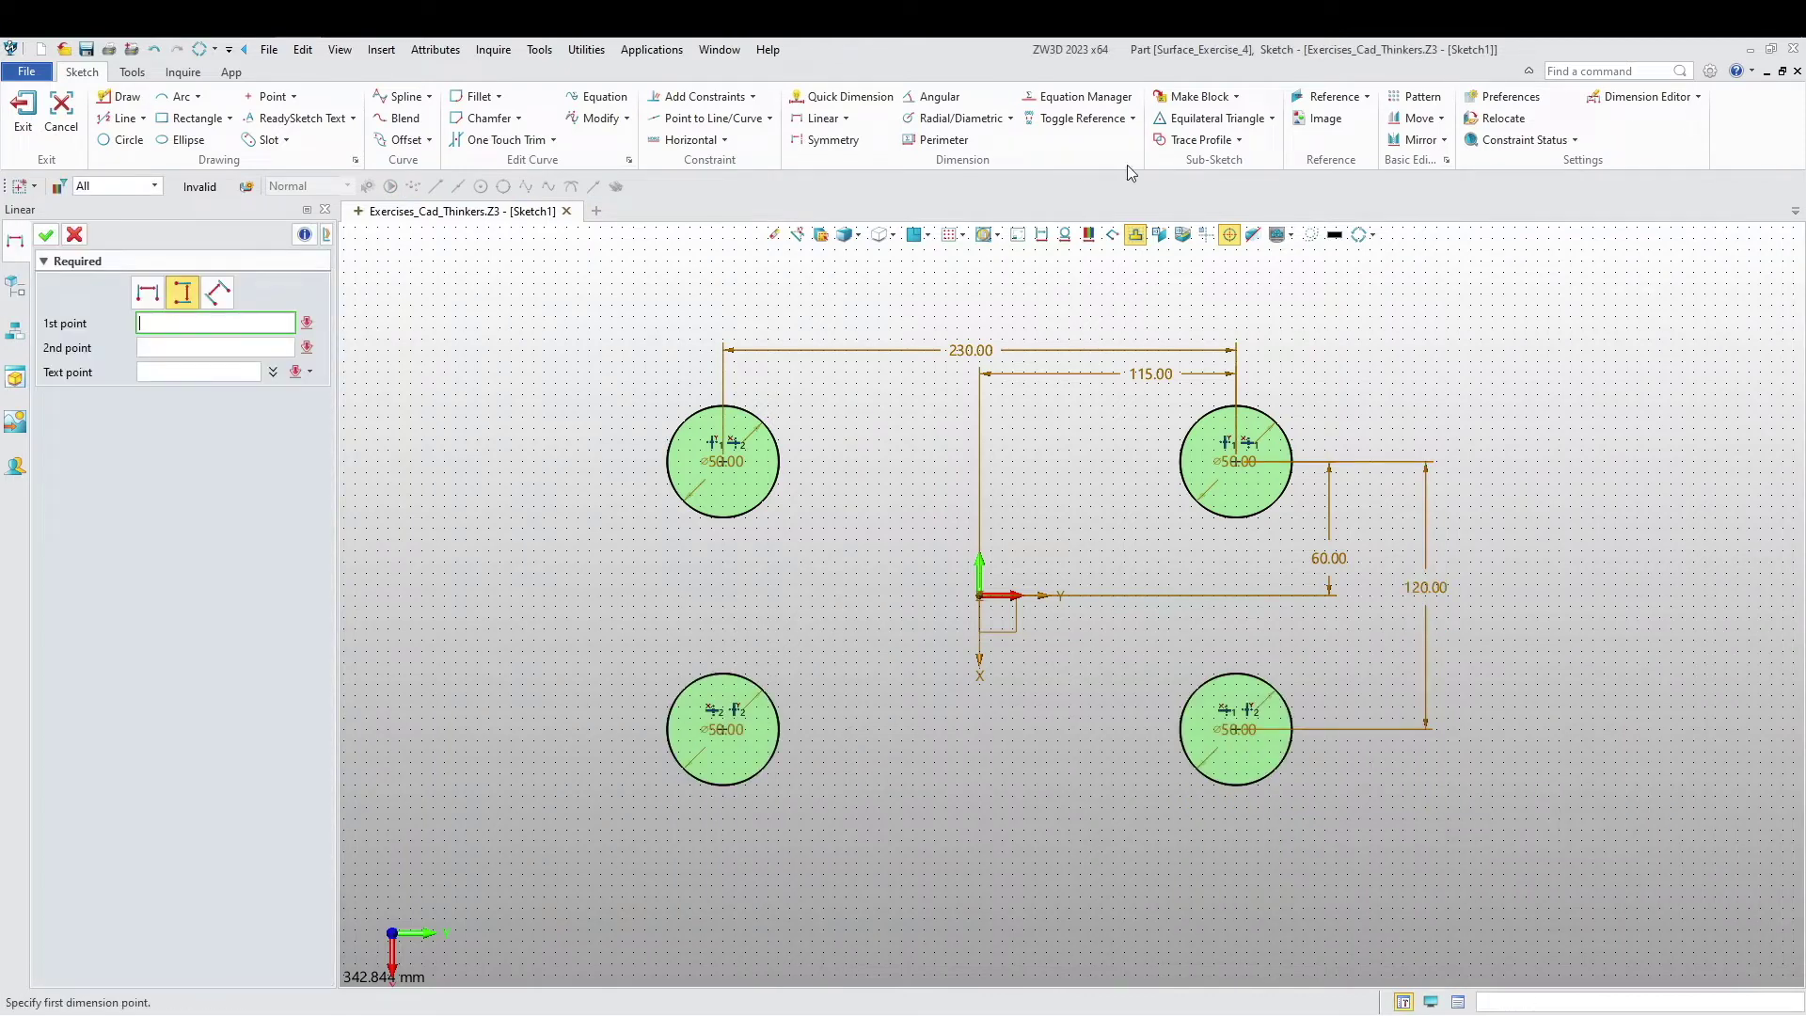
Step: Draw a radius arc of about 818.5 mm across the top, tangent to the two upper circles
left_click(178, 96)
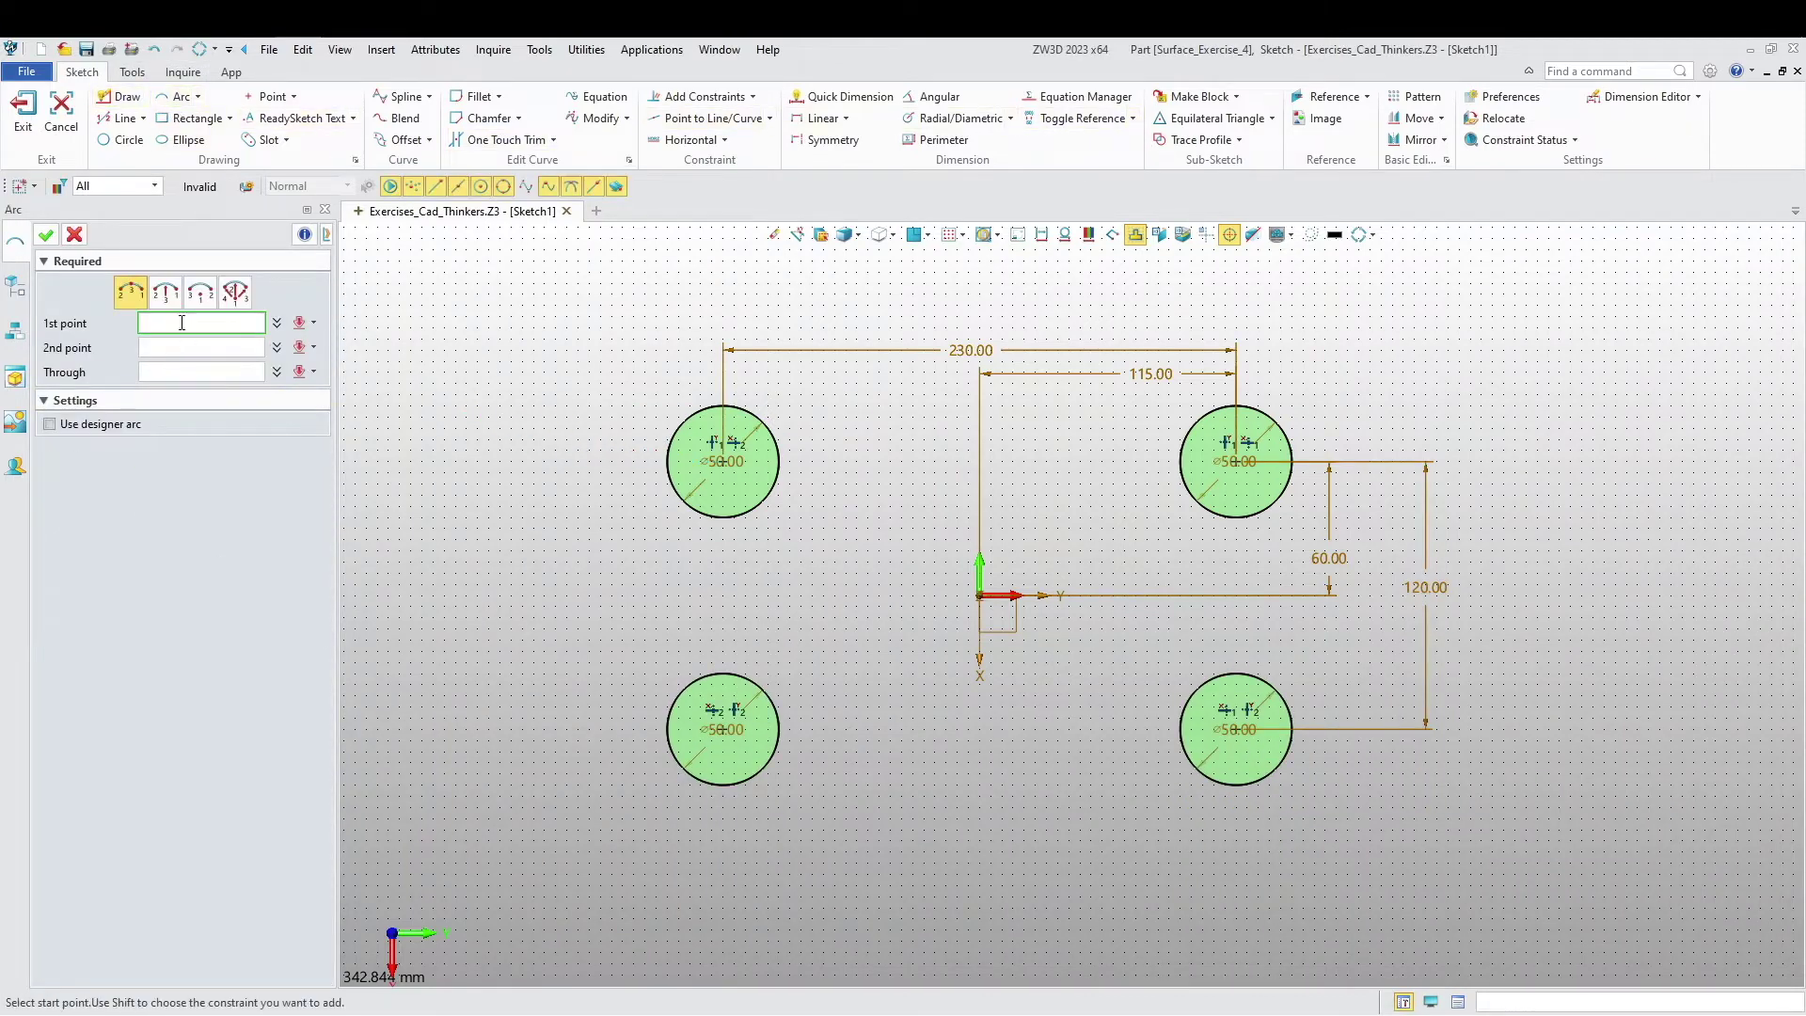
left_click(166, 292)
right_click(750, 481)
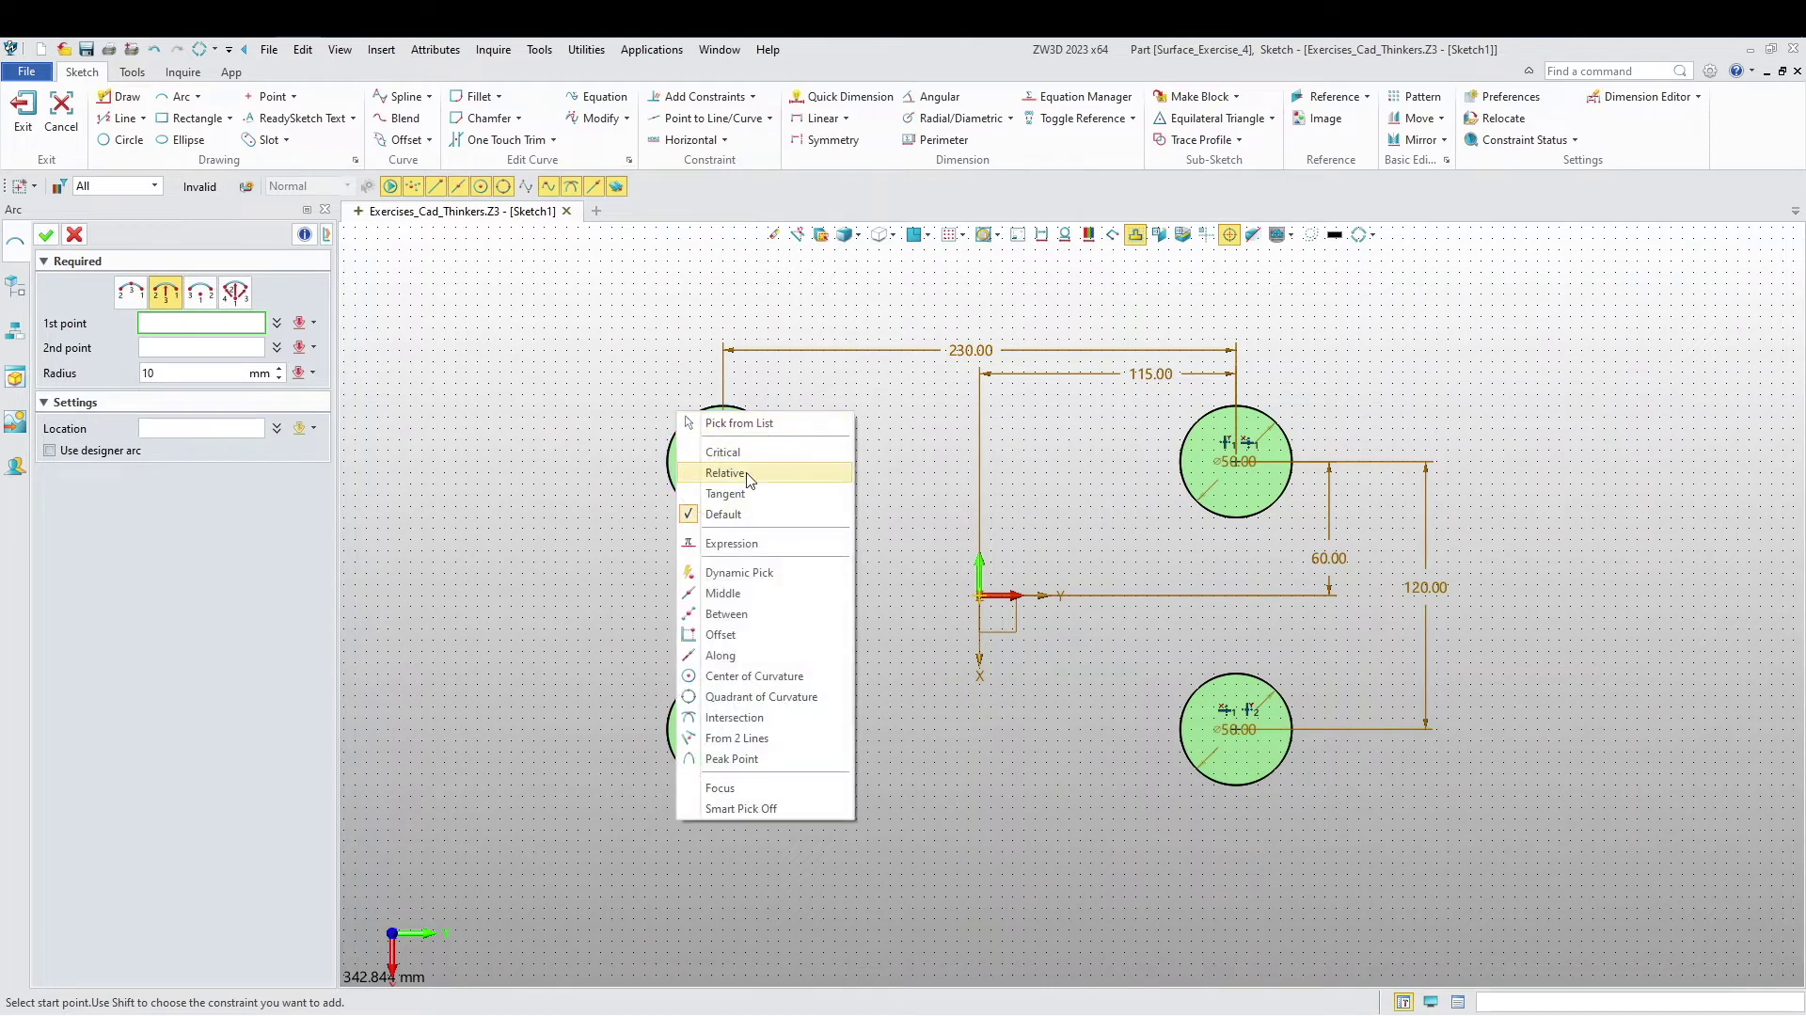
left_click(741, 493)
left_click(679, 426)
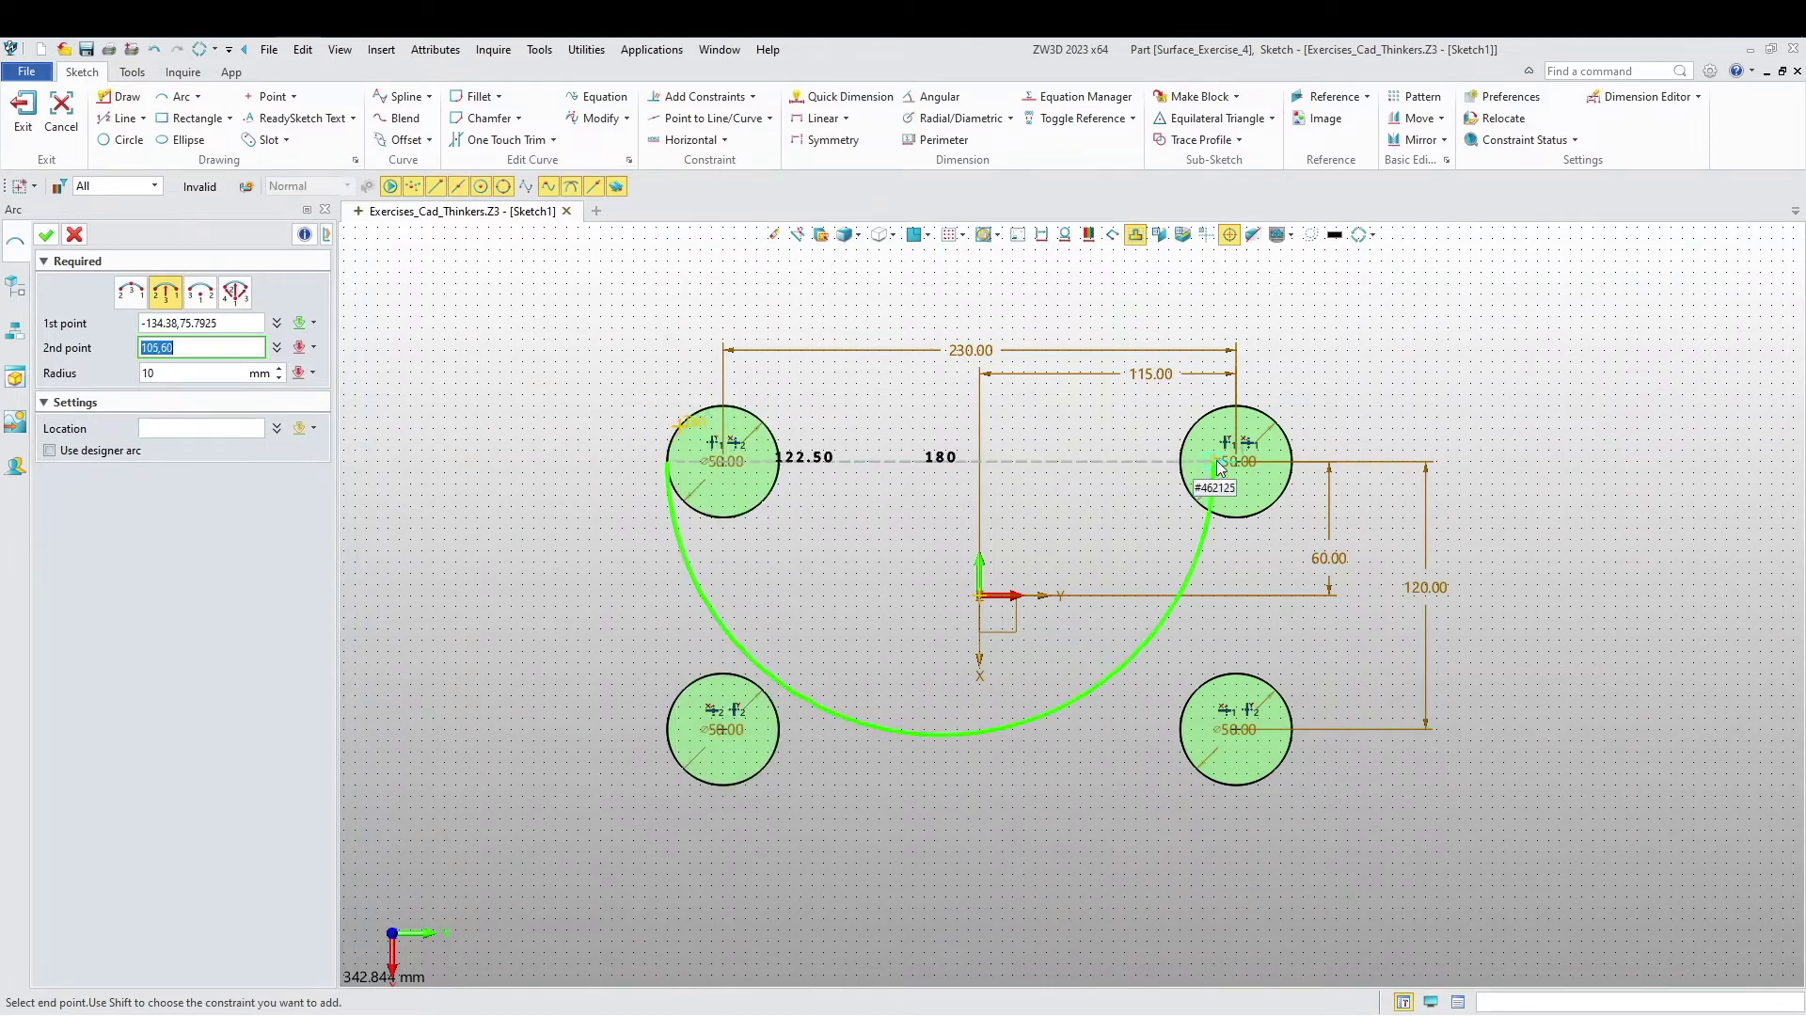
left_click(1238, 408)
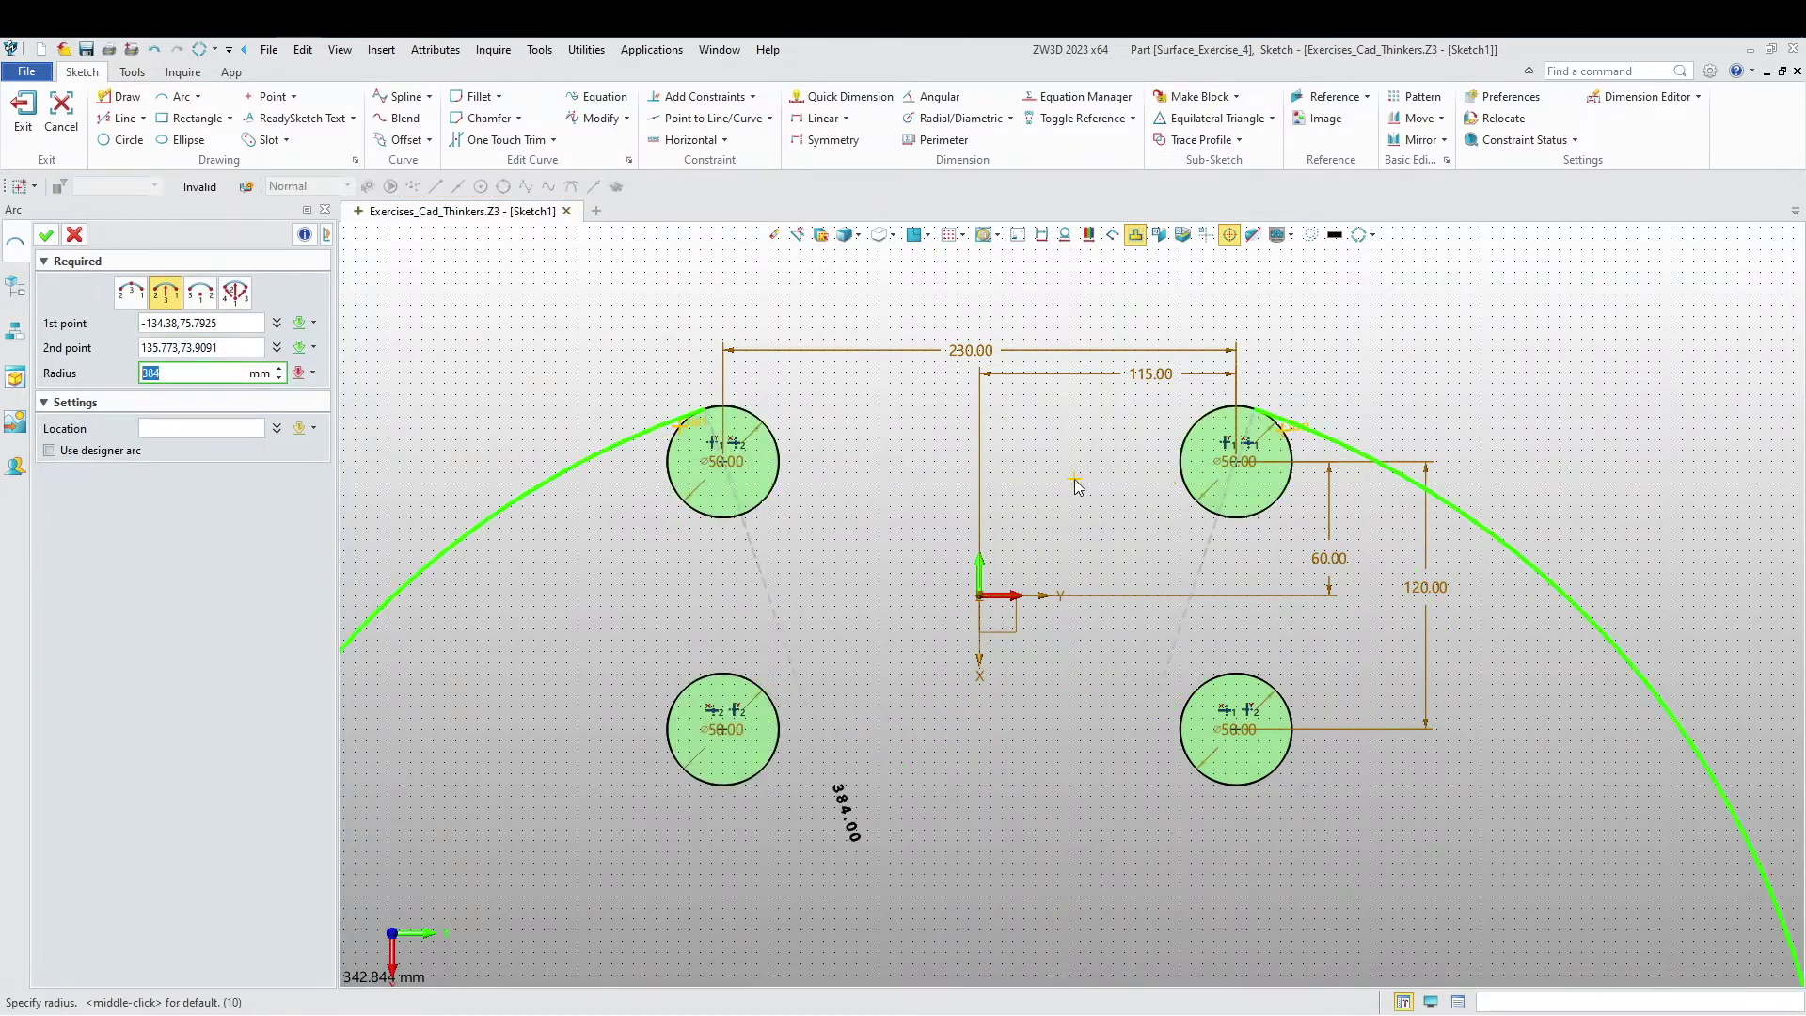
left_click(990, 411)
middle_click(894, 440)
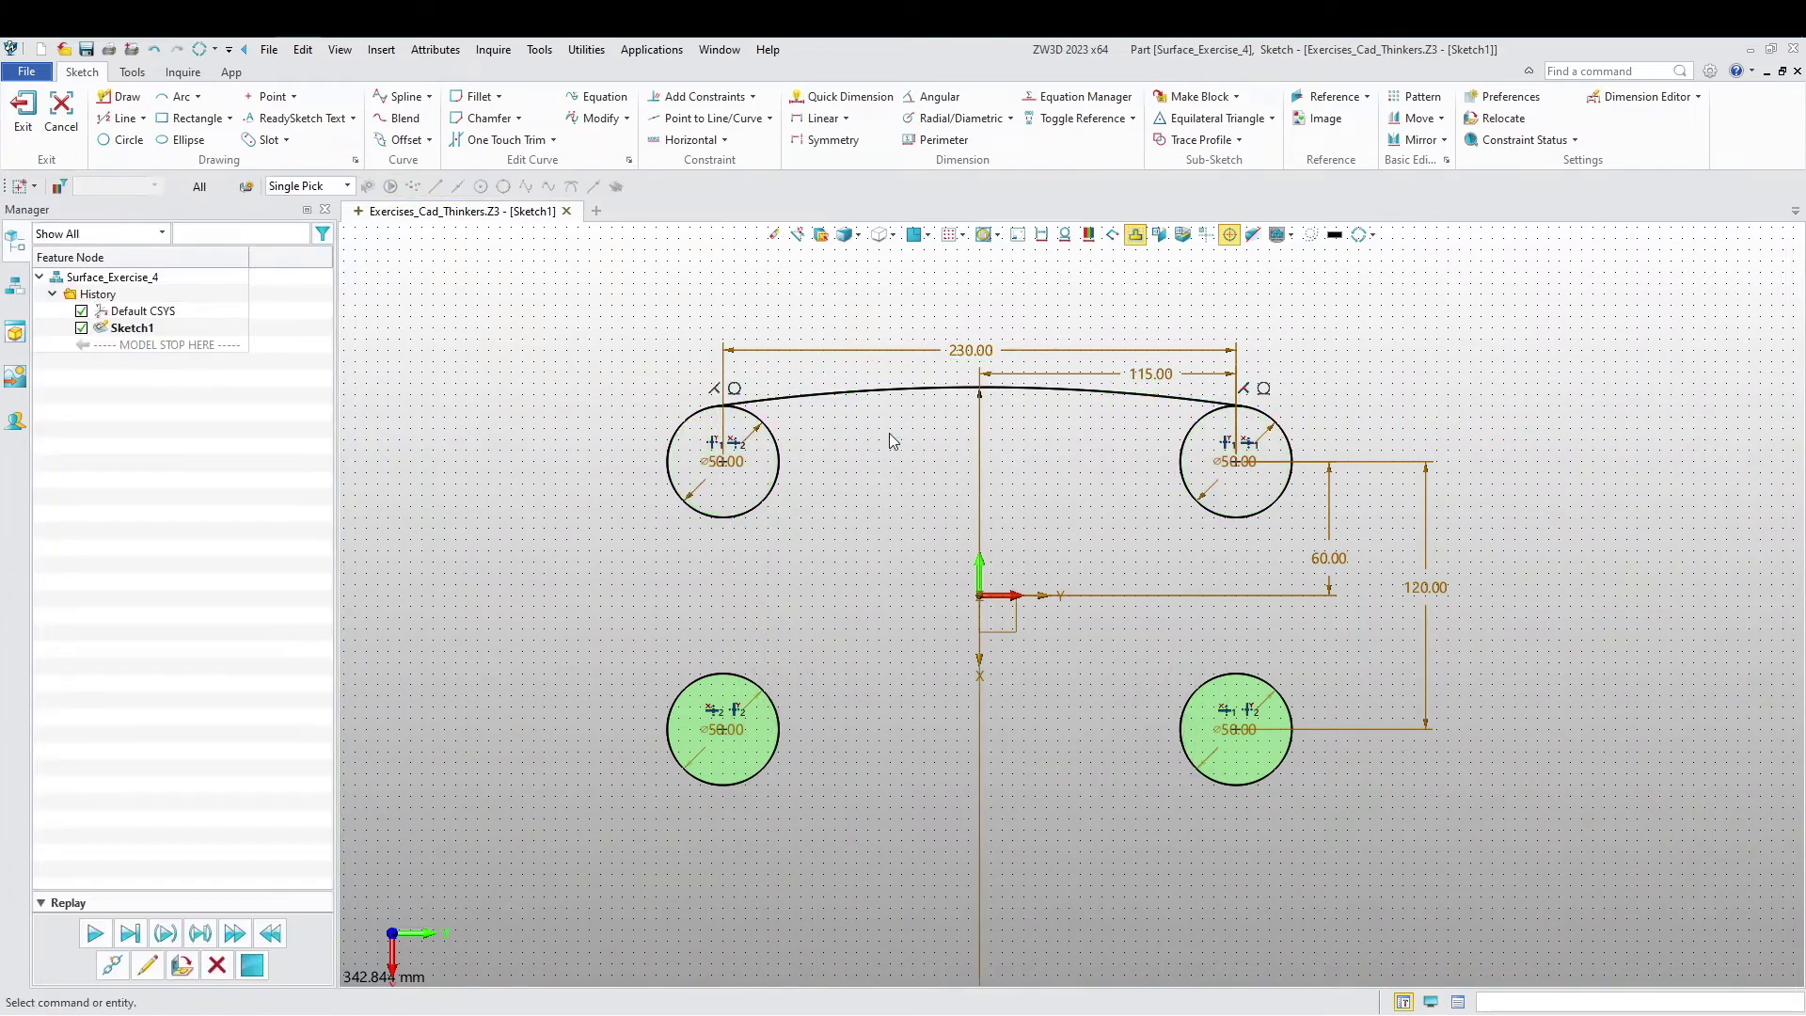
Step: Move the top arc's radius dimension text to the left of the origin and set the radius to 800 mm
right_click(983, 746)
left_click(1046, 727)
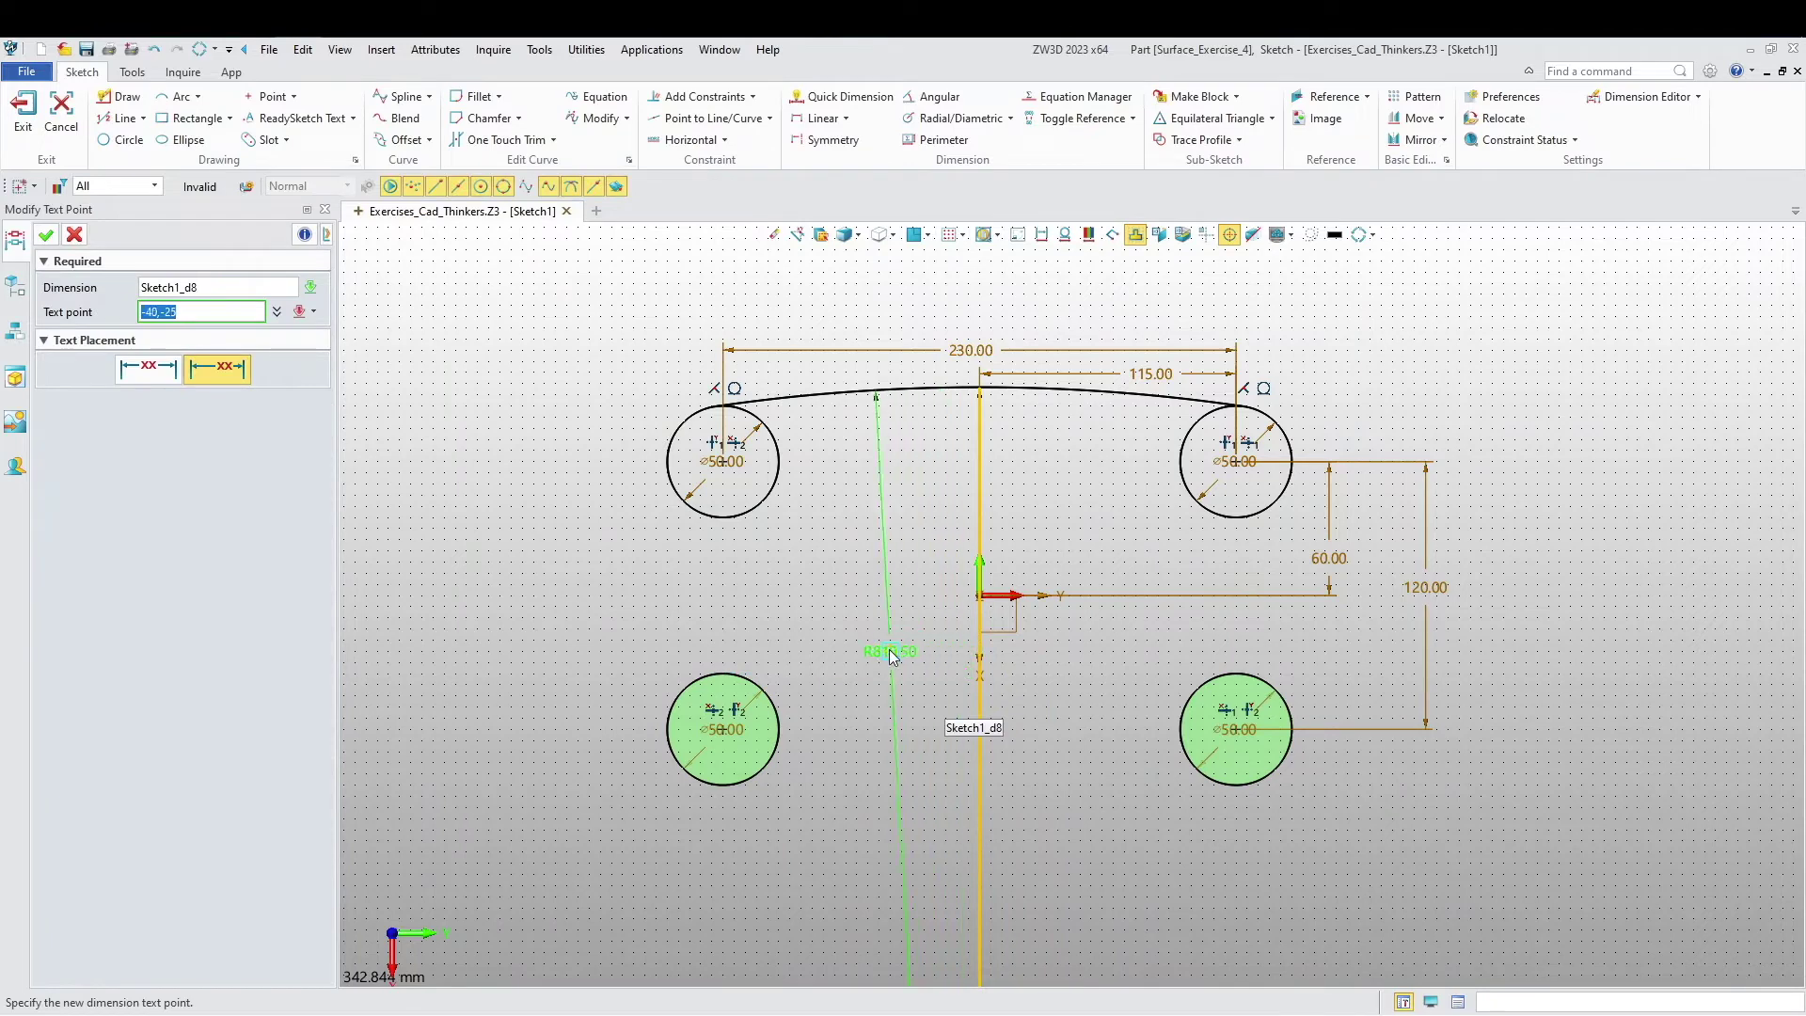
left_click(868, 604)
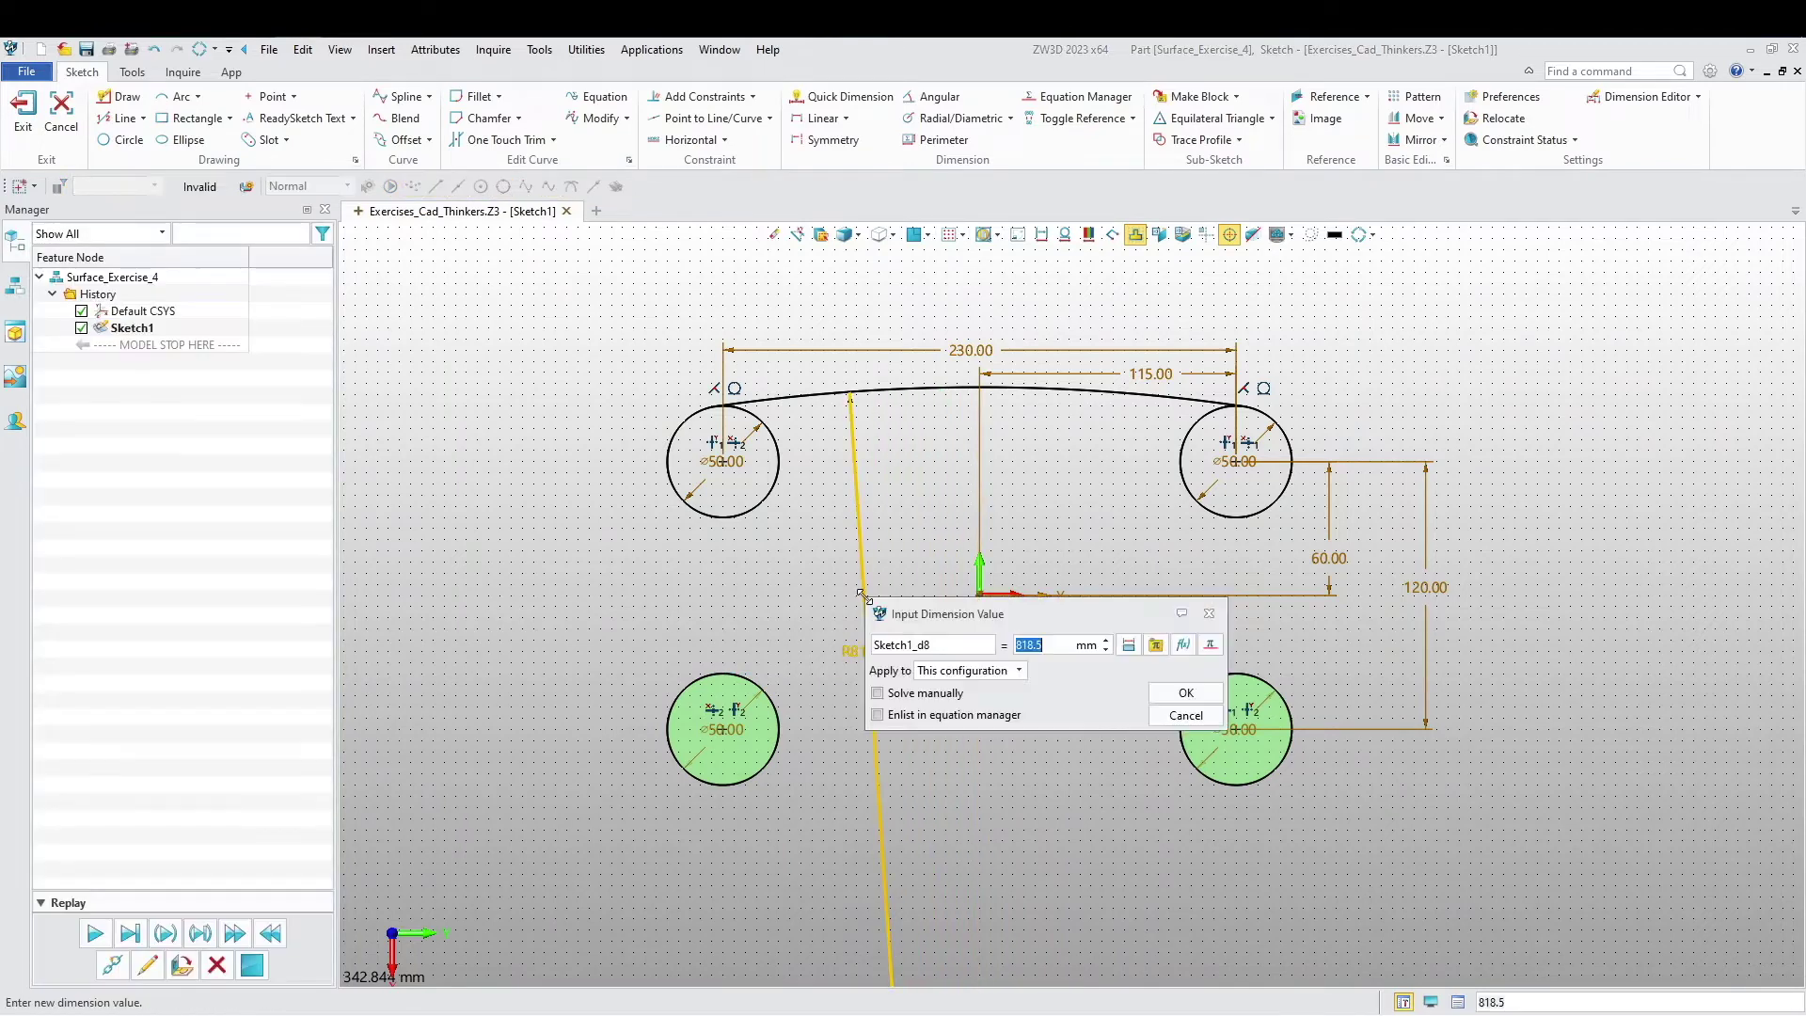
type("800")
key("Return")
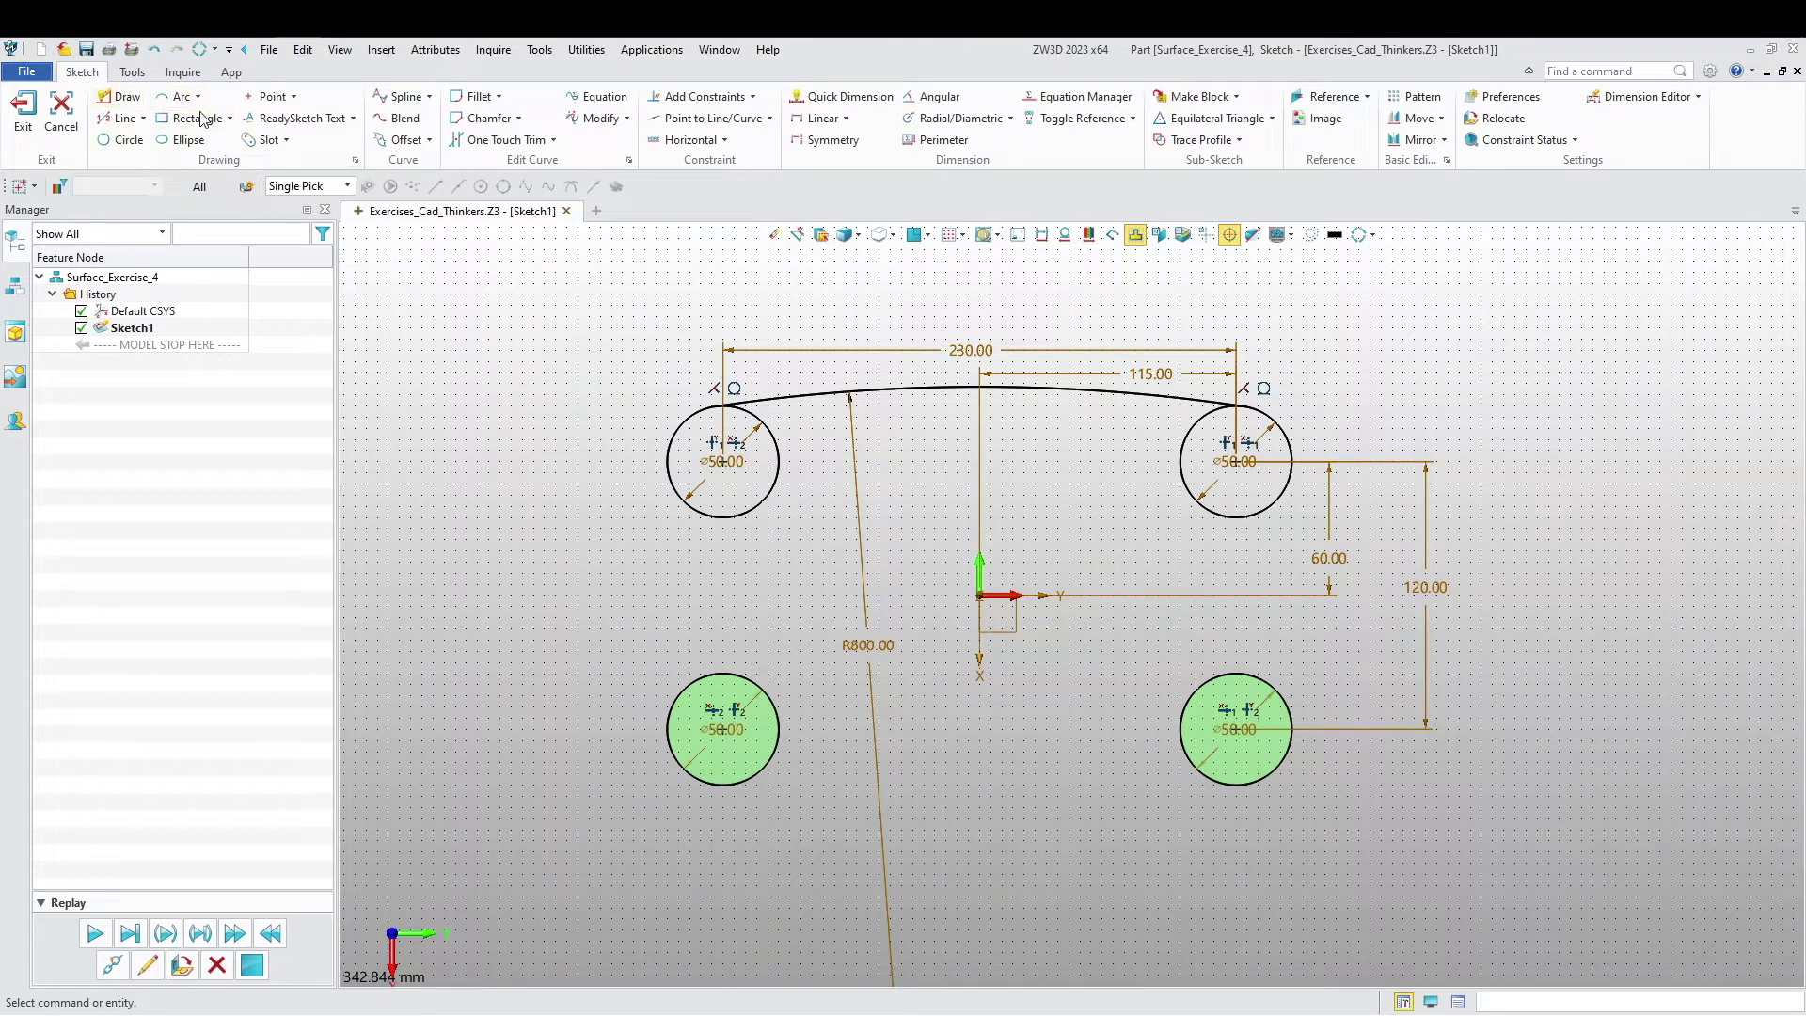
Step: Draw an outward-bulging arc of about 314 mm radius tangent to the two left-hand circles
left_click(177, 96)
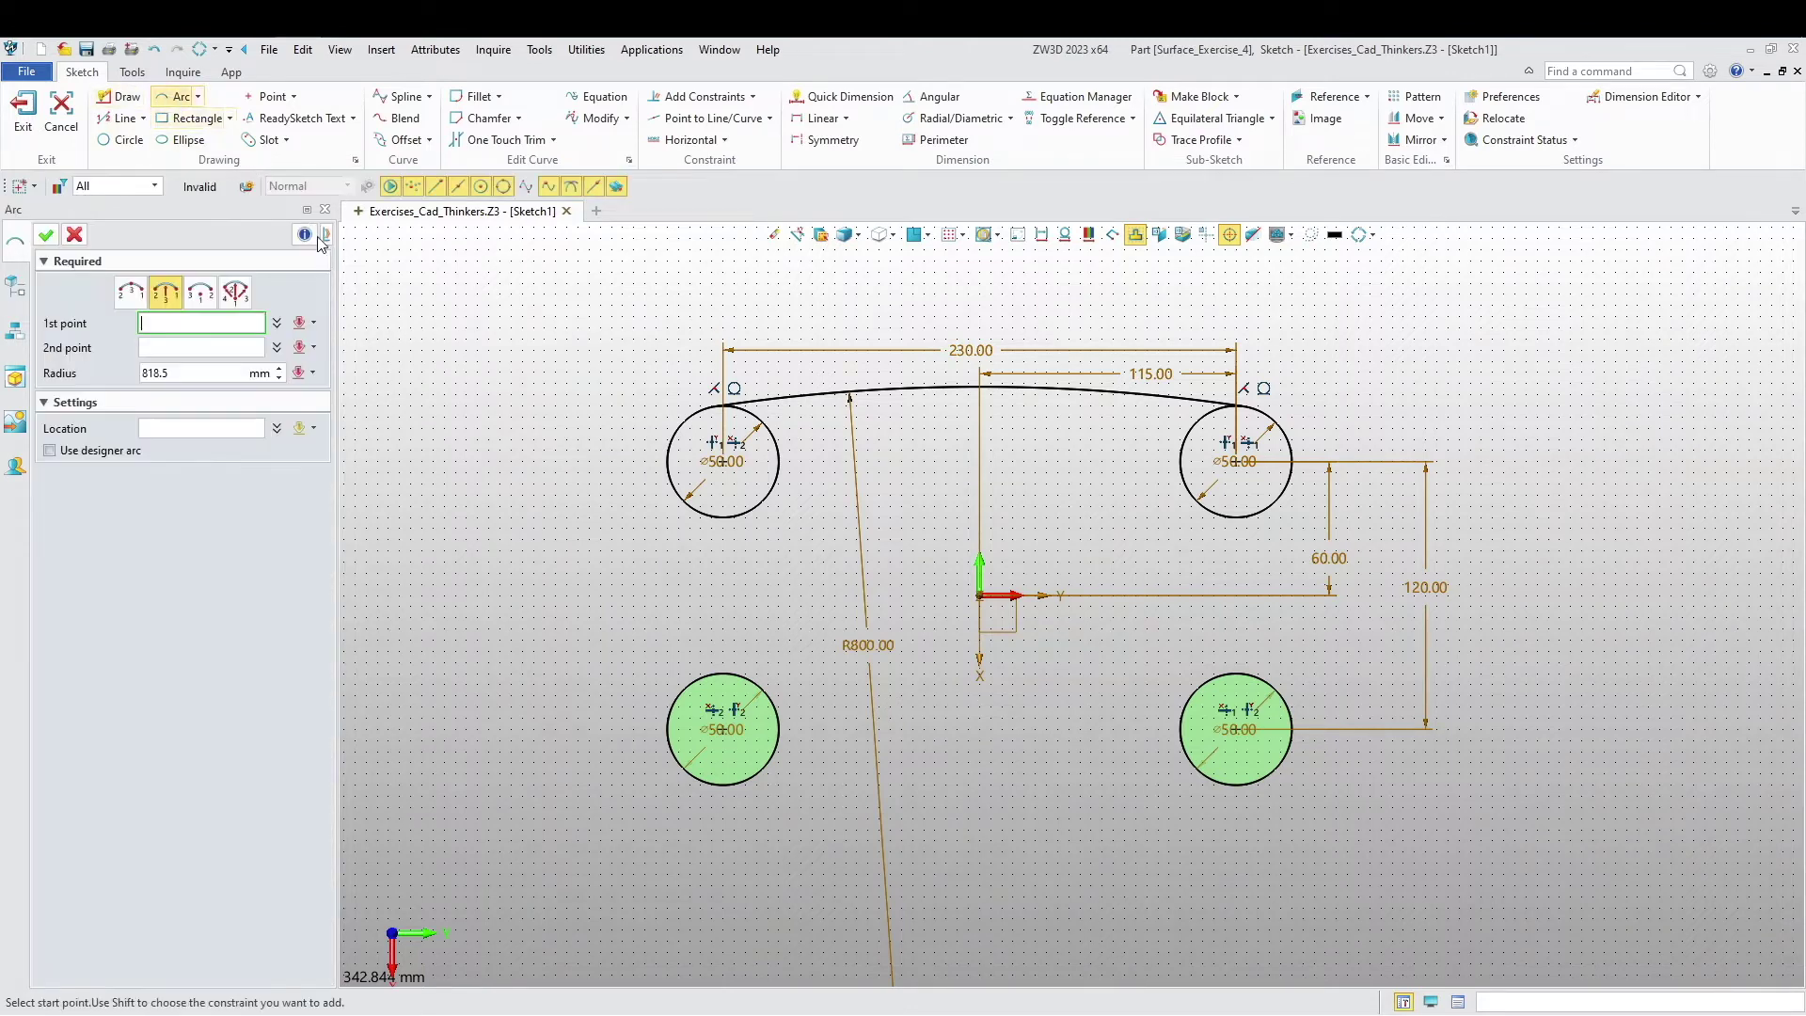
right_click(672, 437)
left_click(682, 523)
left_click(679, 443)
left_click(685, 781)
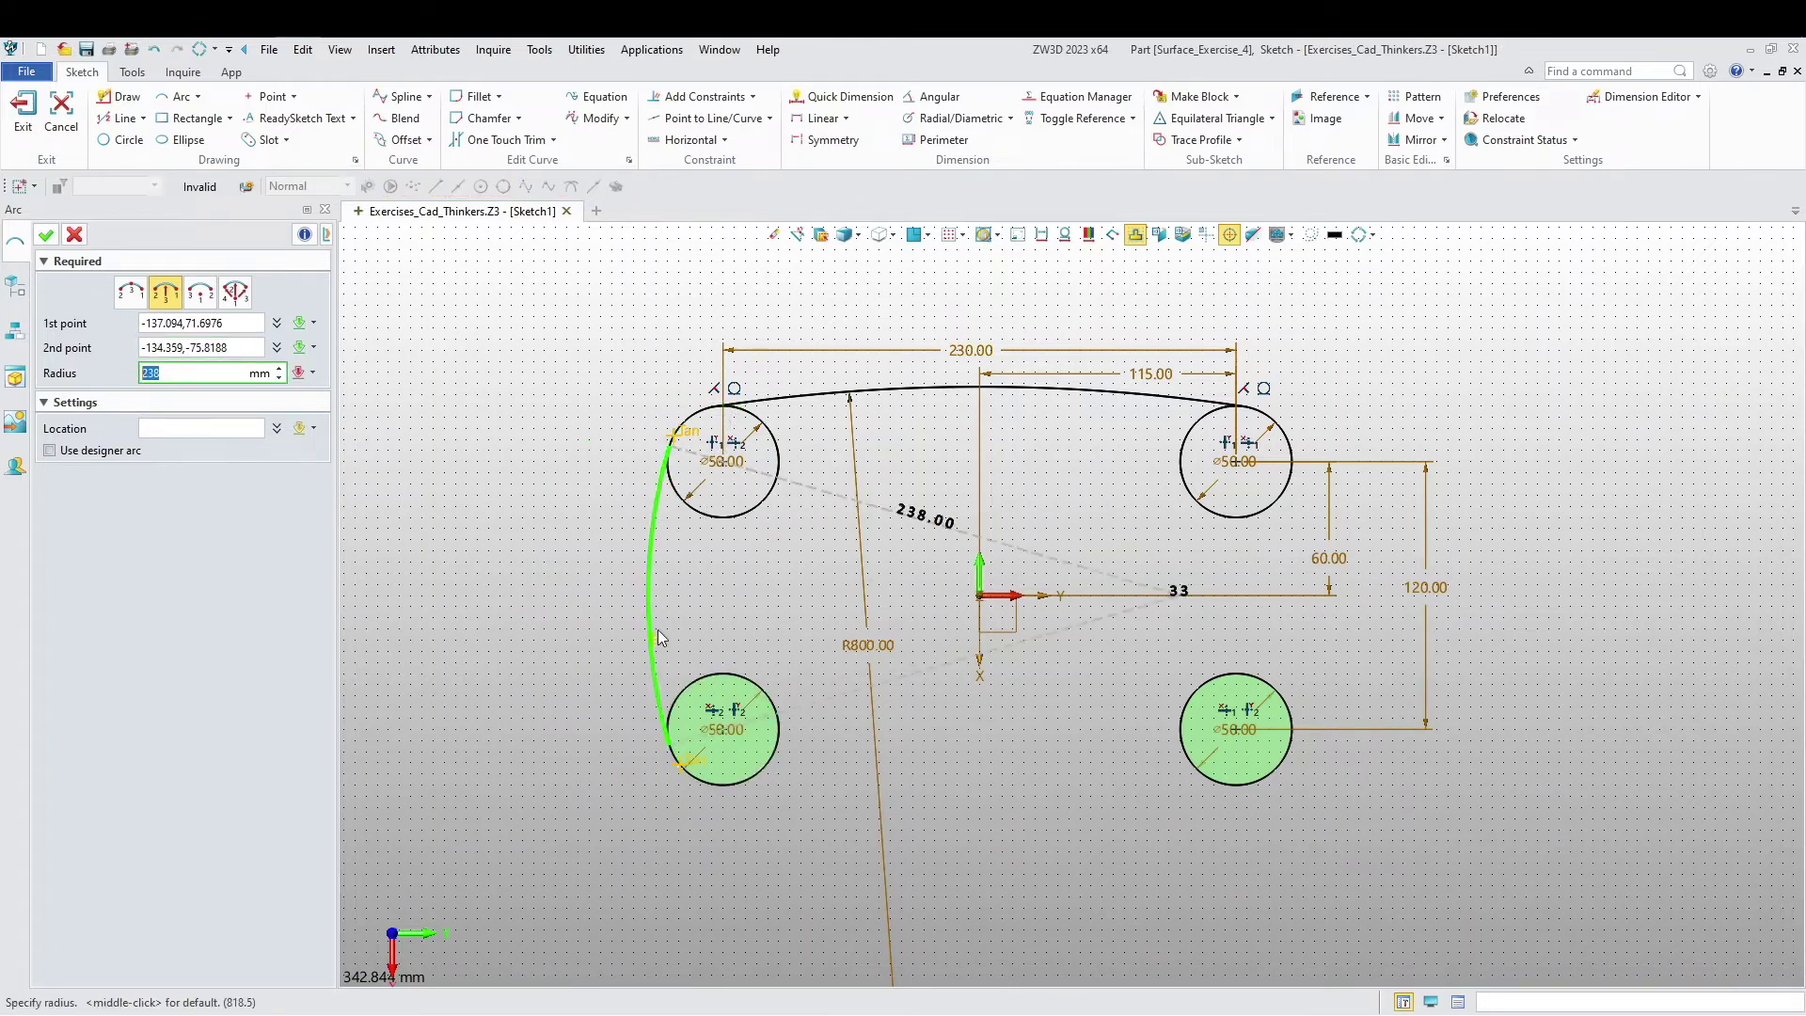
left_click(656, 616)
middle_click(616, 638)
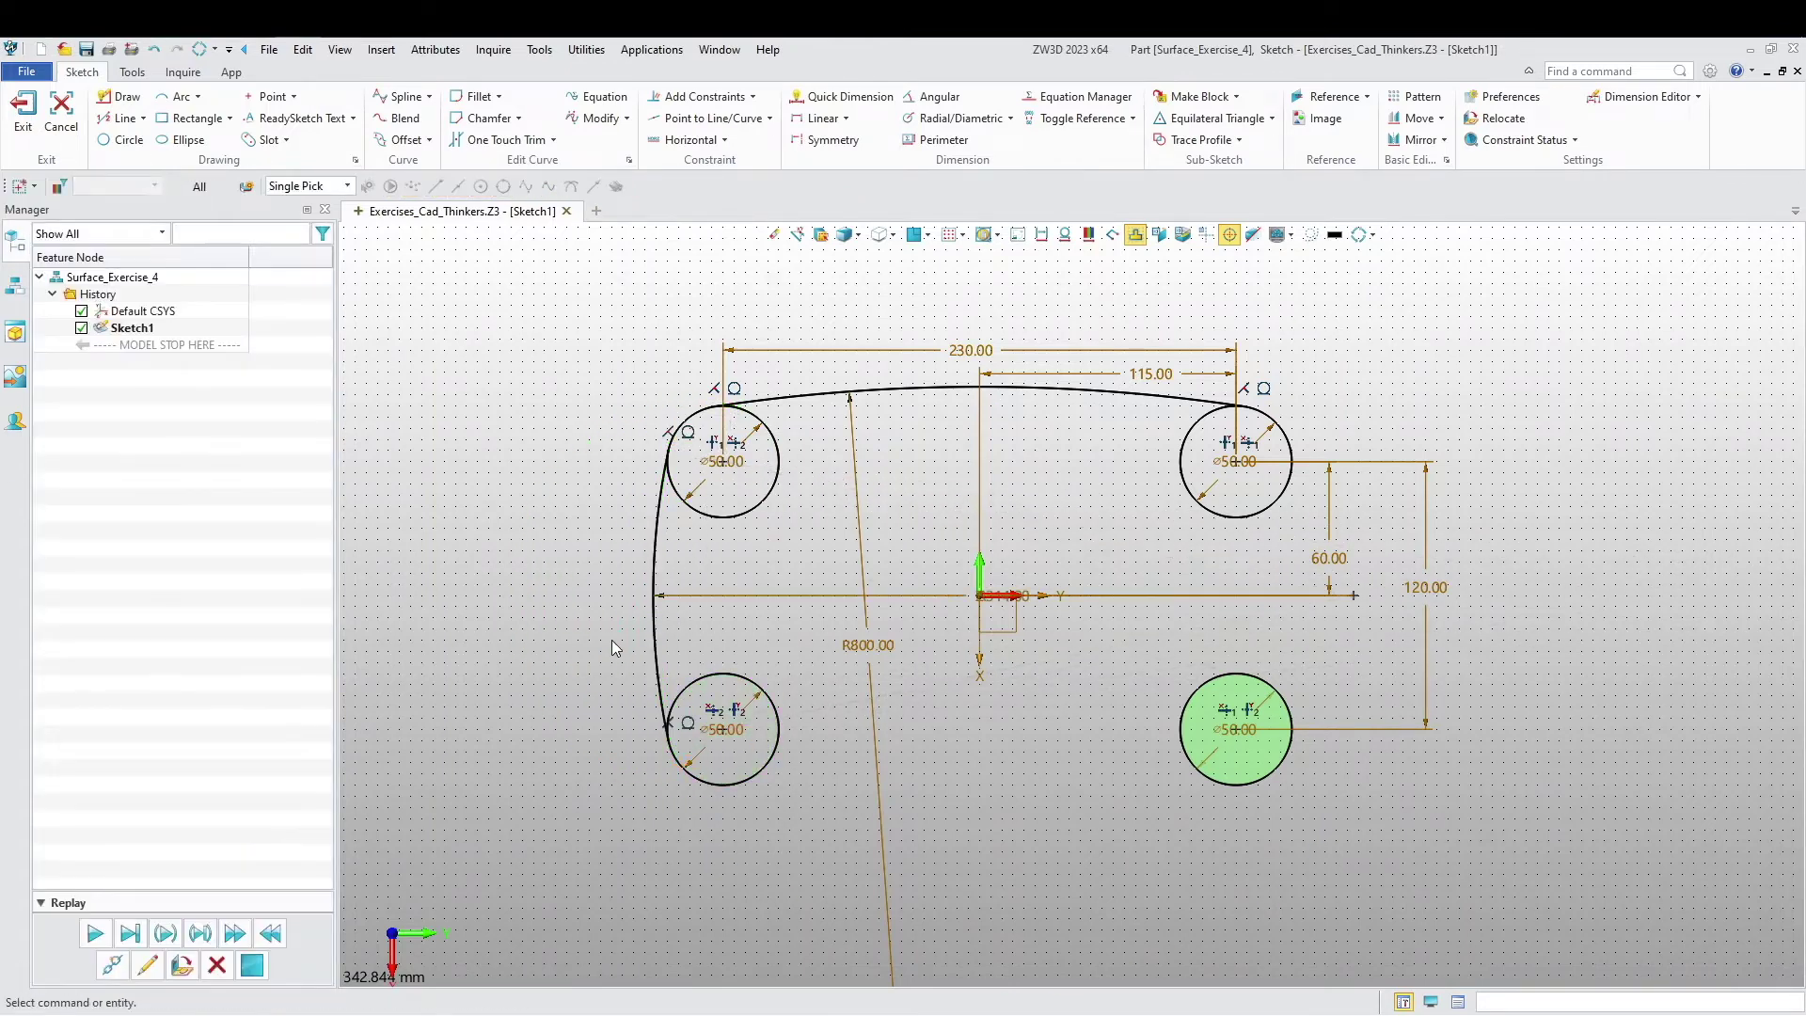
Step: Move the left arc's radius dimension text clear of the horizontal axis and set the radius to 350 mm
right_click(767, 599)
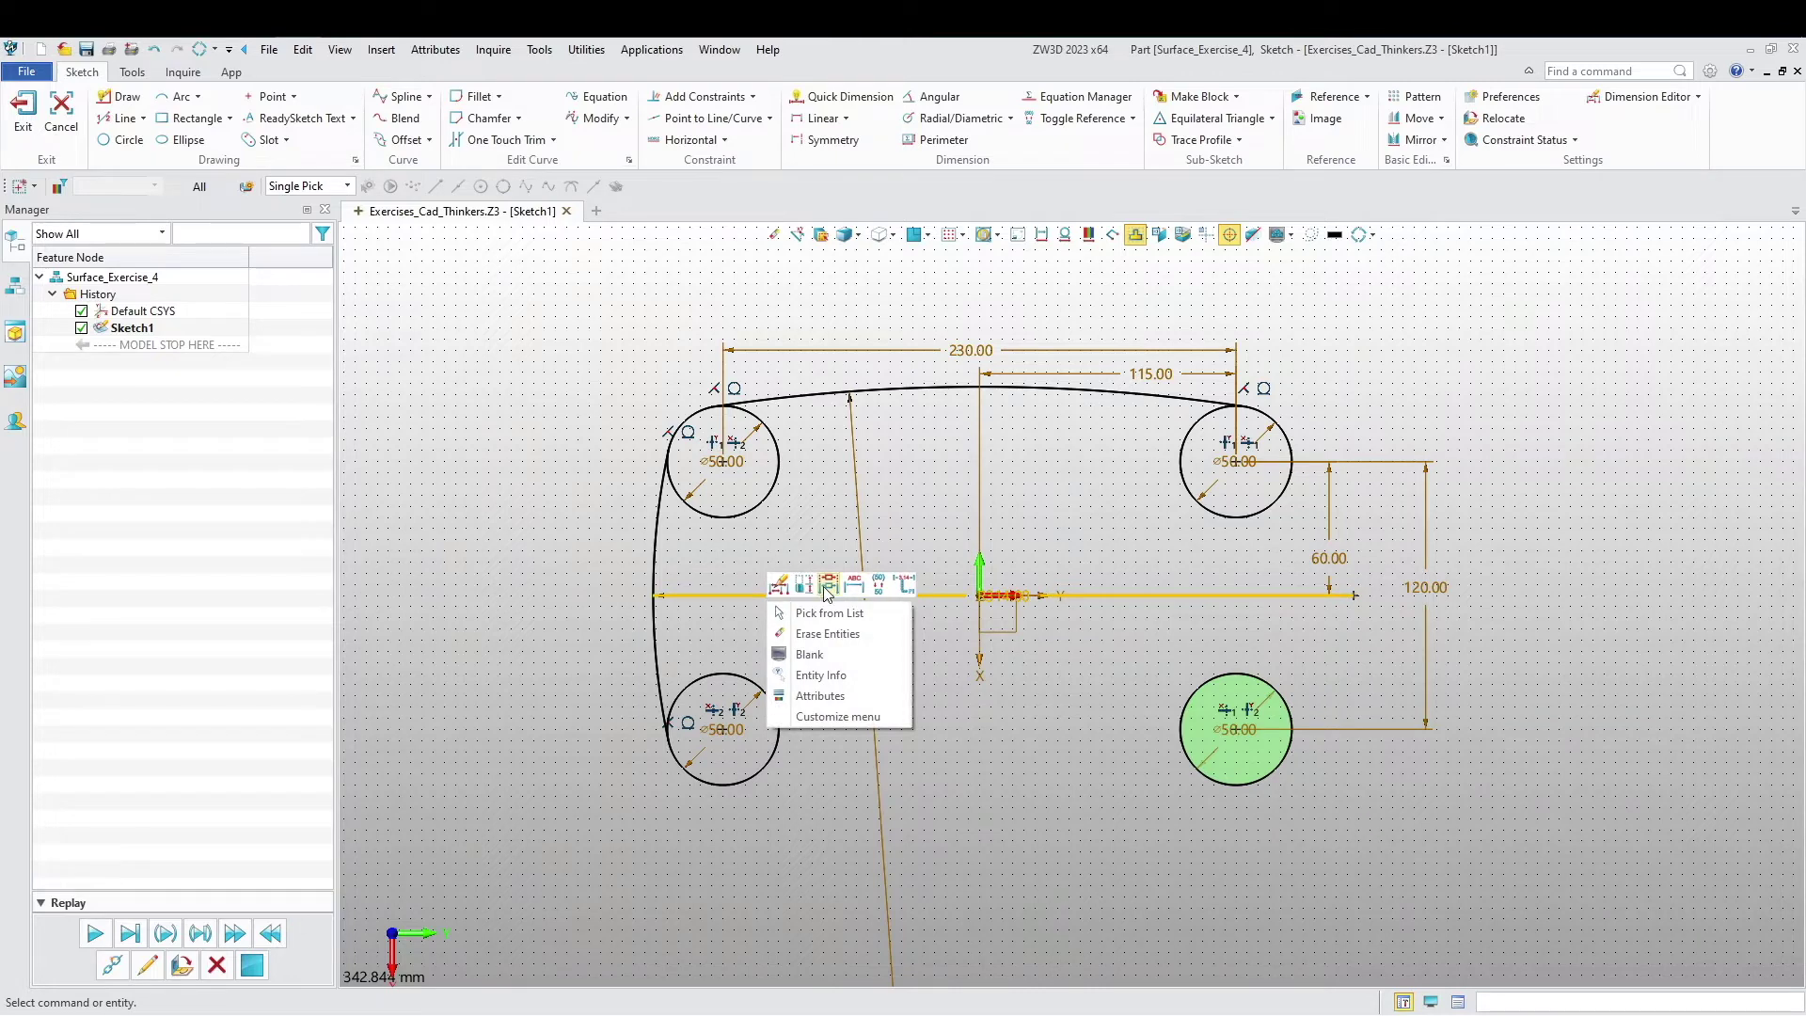
left_click(827, 583)
left_click(814, 565)
scroll(831, 561, "up", 3)
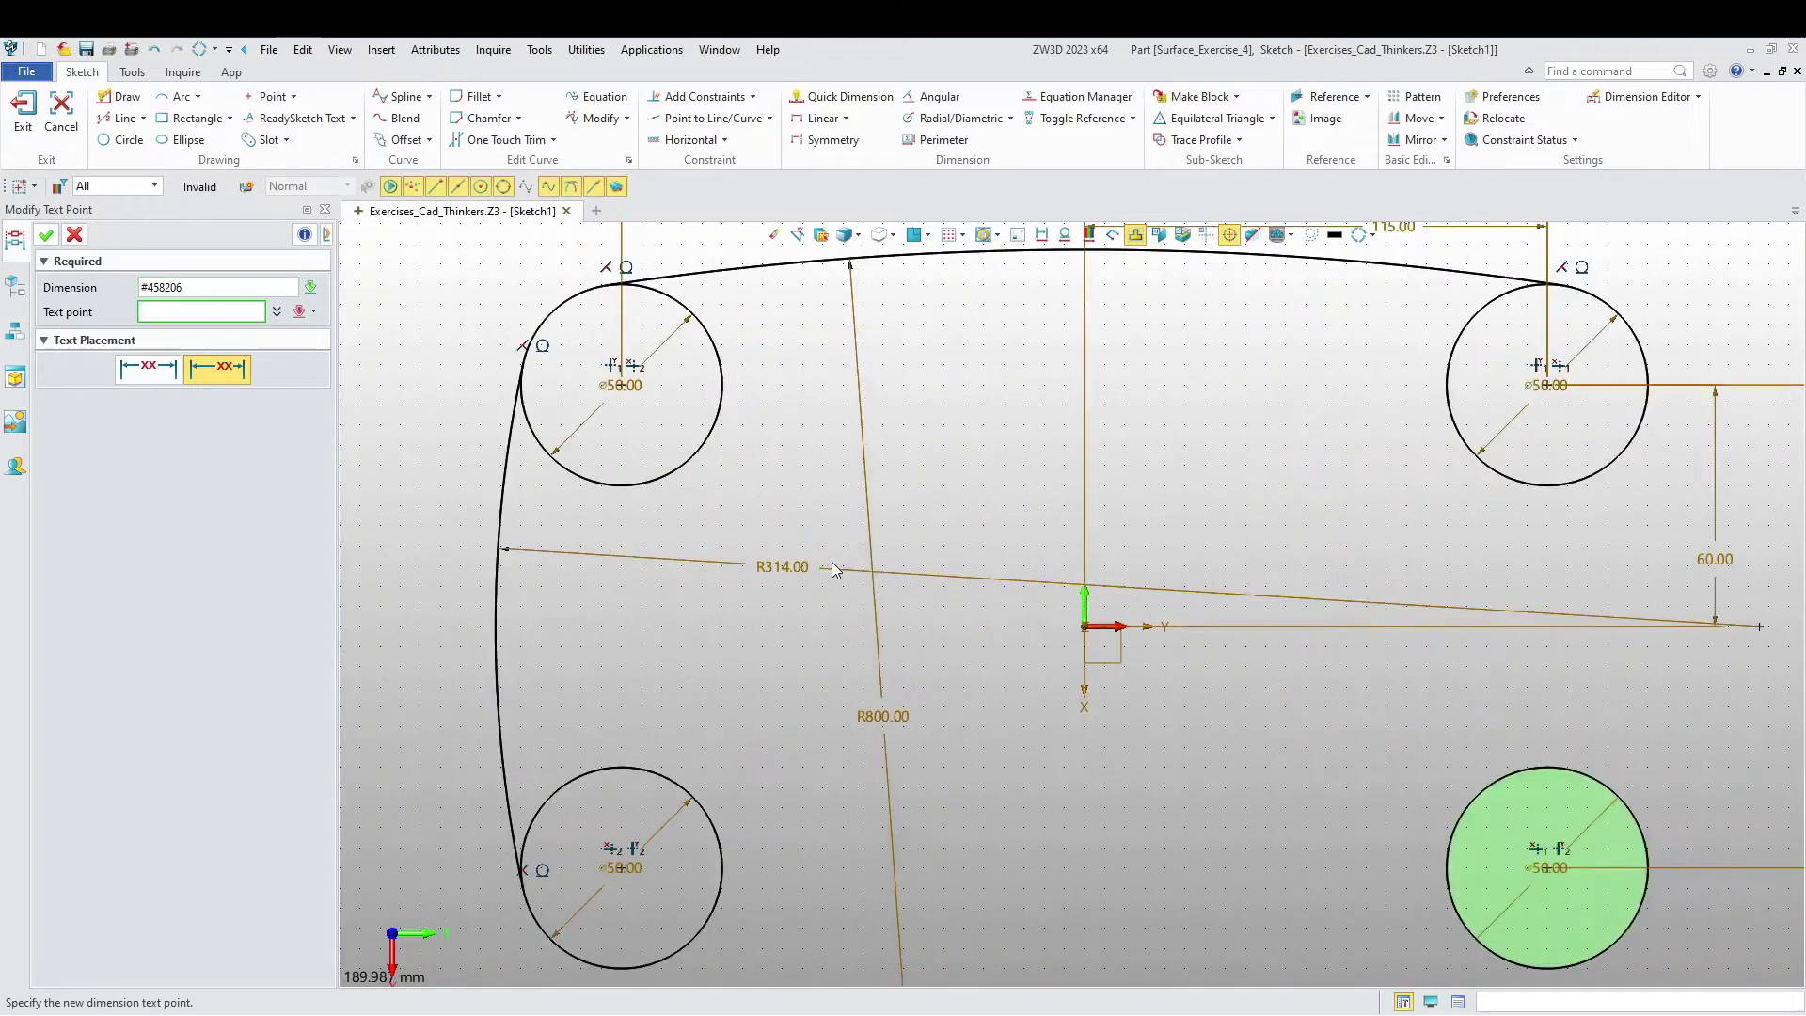
double_click(801, 569)
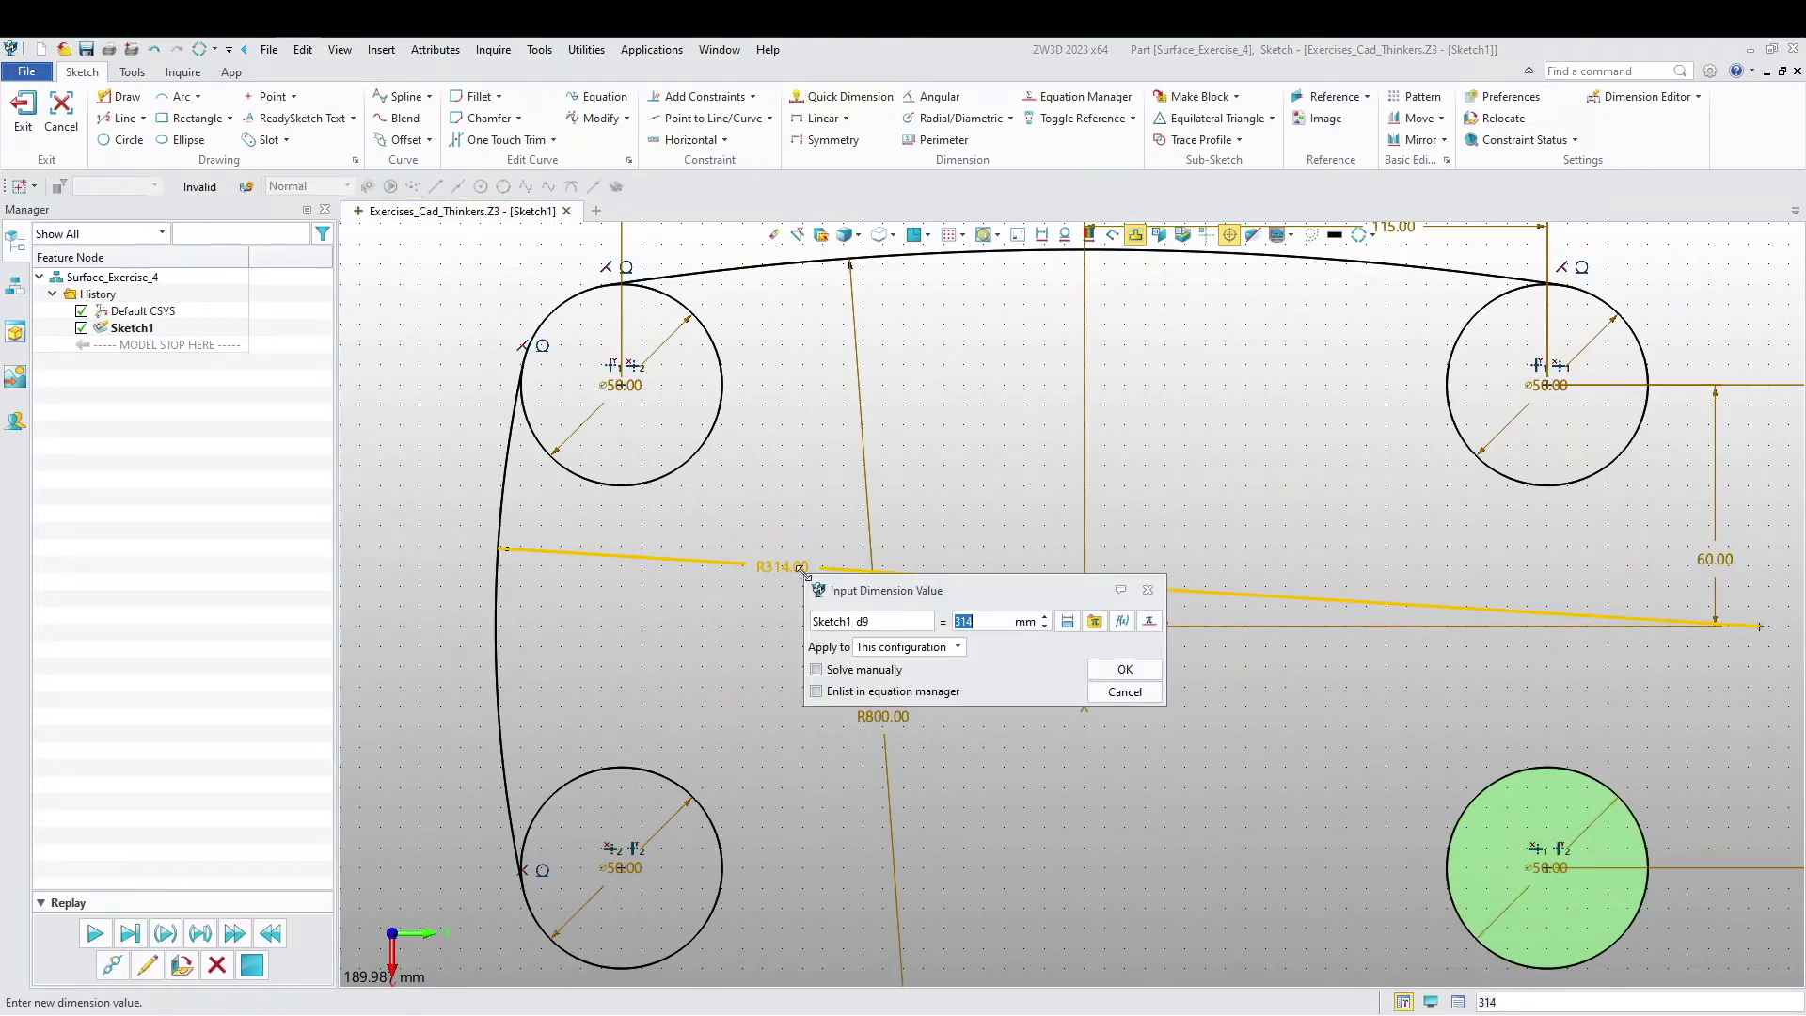
key("Return")
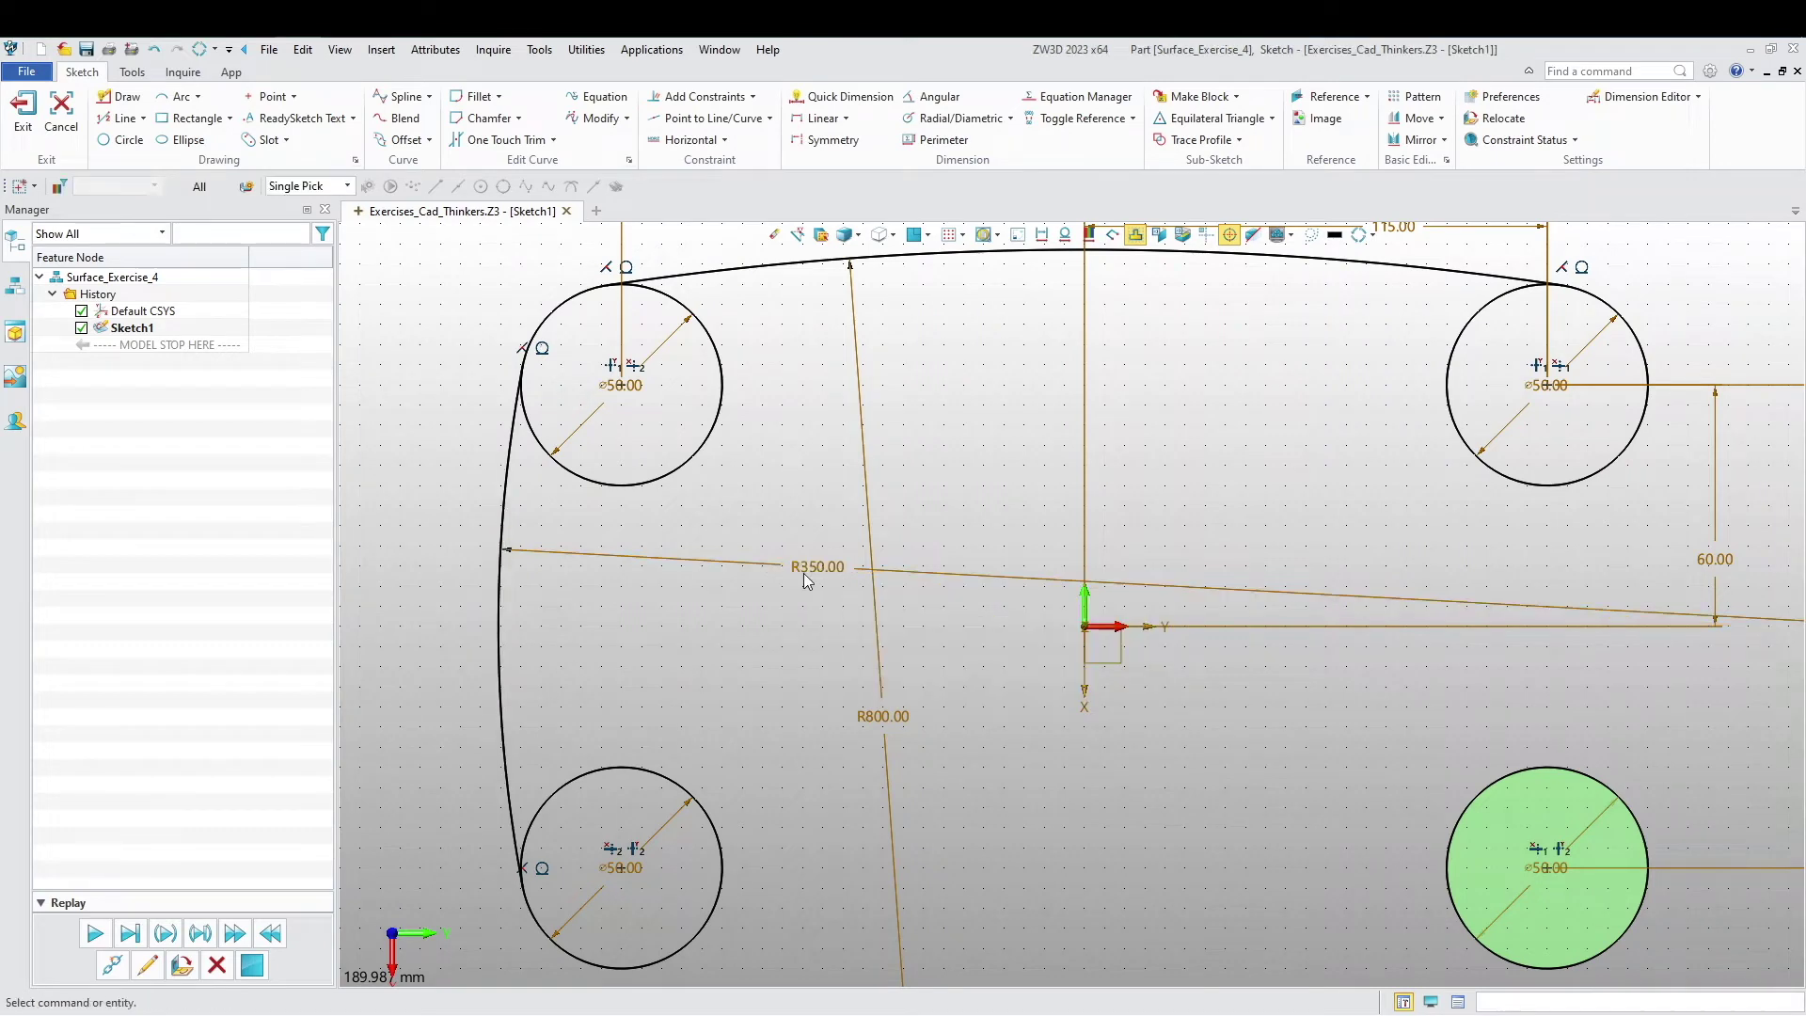
scroll(798, 621, "down", 3)
middle_click(1033, 513)
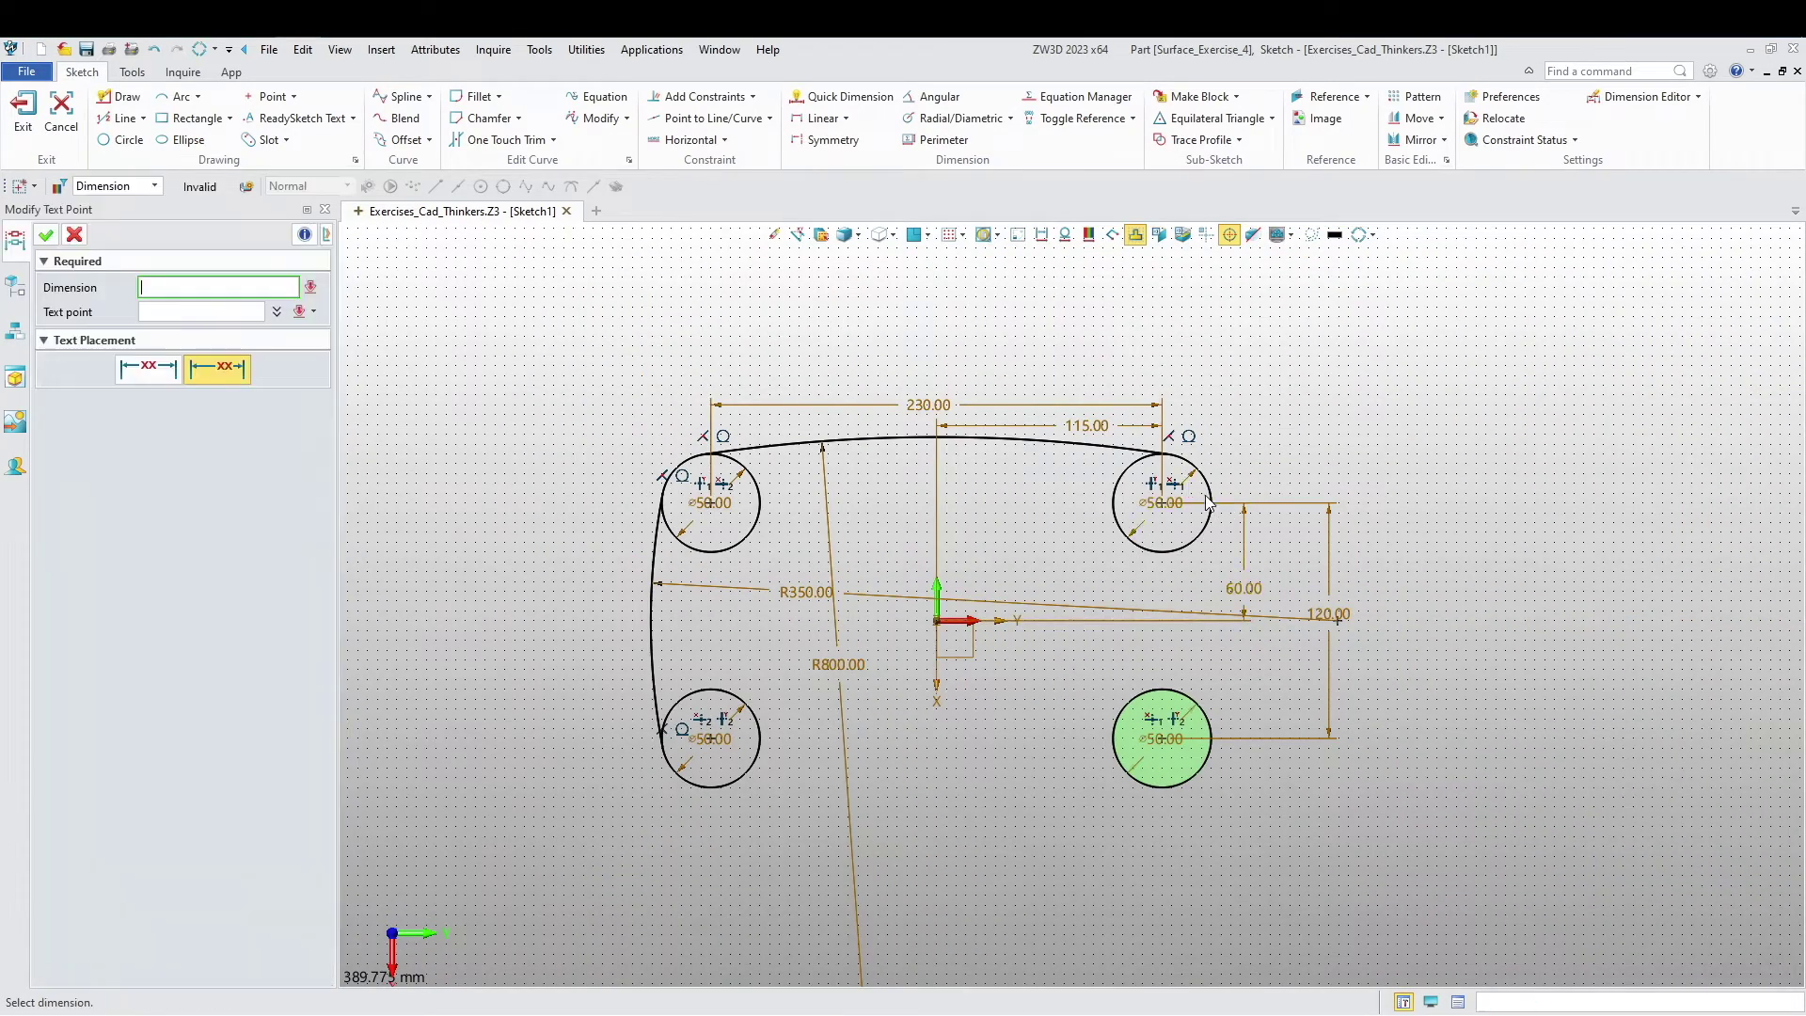
Step: Draw an outward-bulging arc of about 219.5 mm radius tangent to the two right-hand circles
left_click(182, 104)
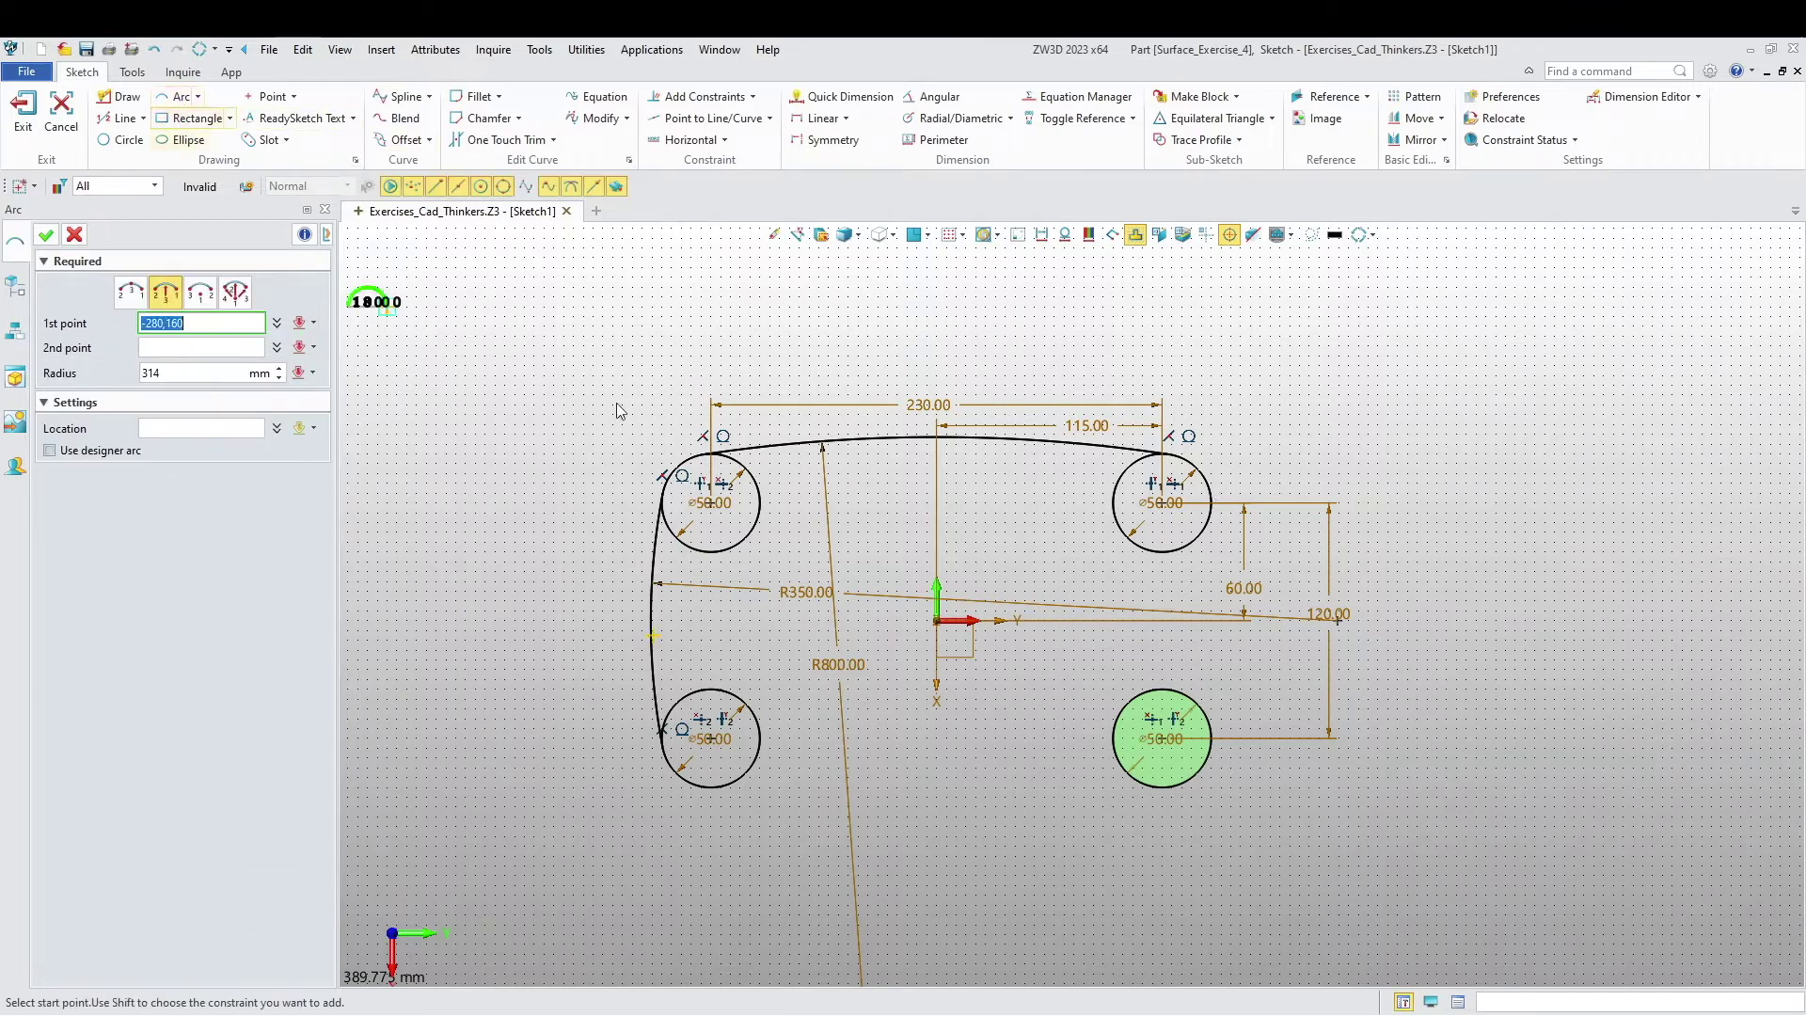
right_click(1235, 452)
left_click(1282, 513)
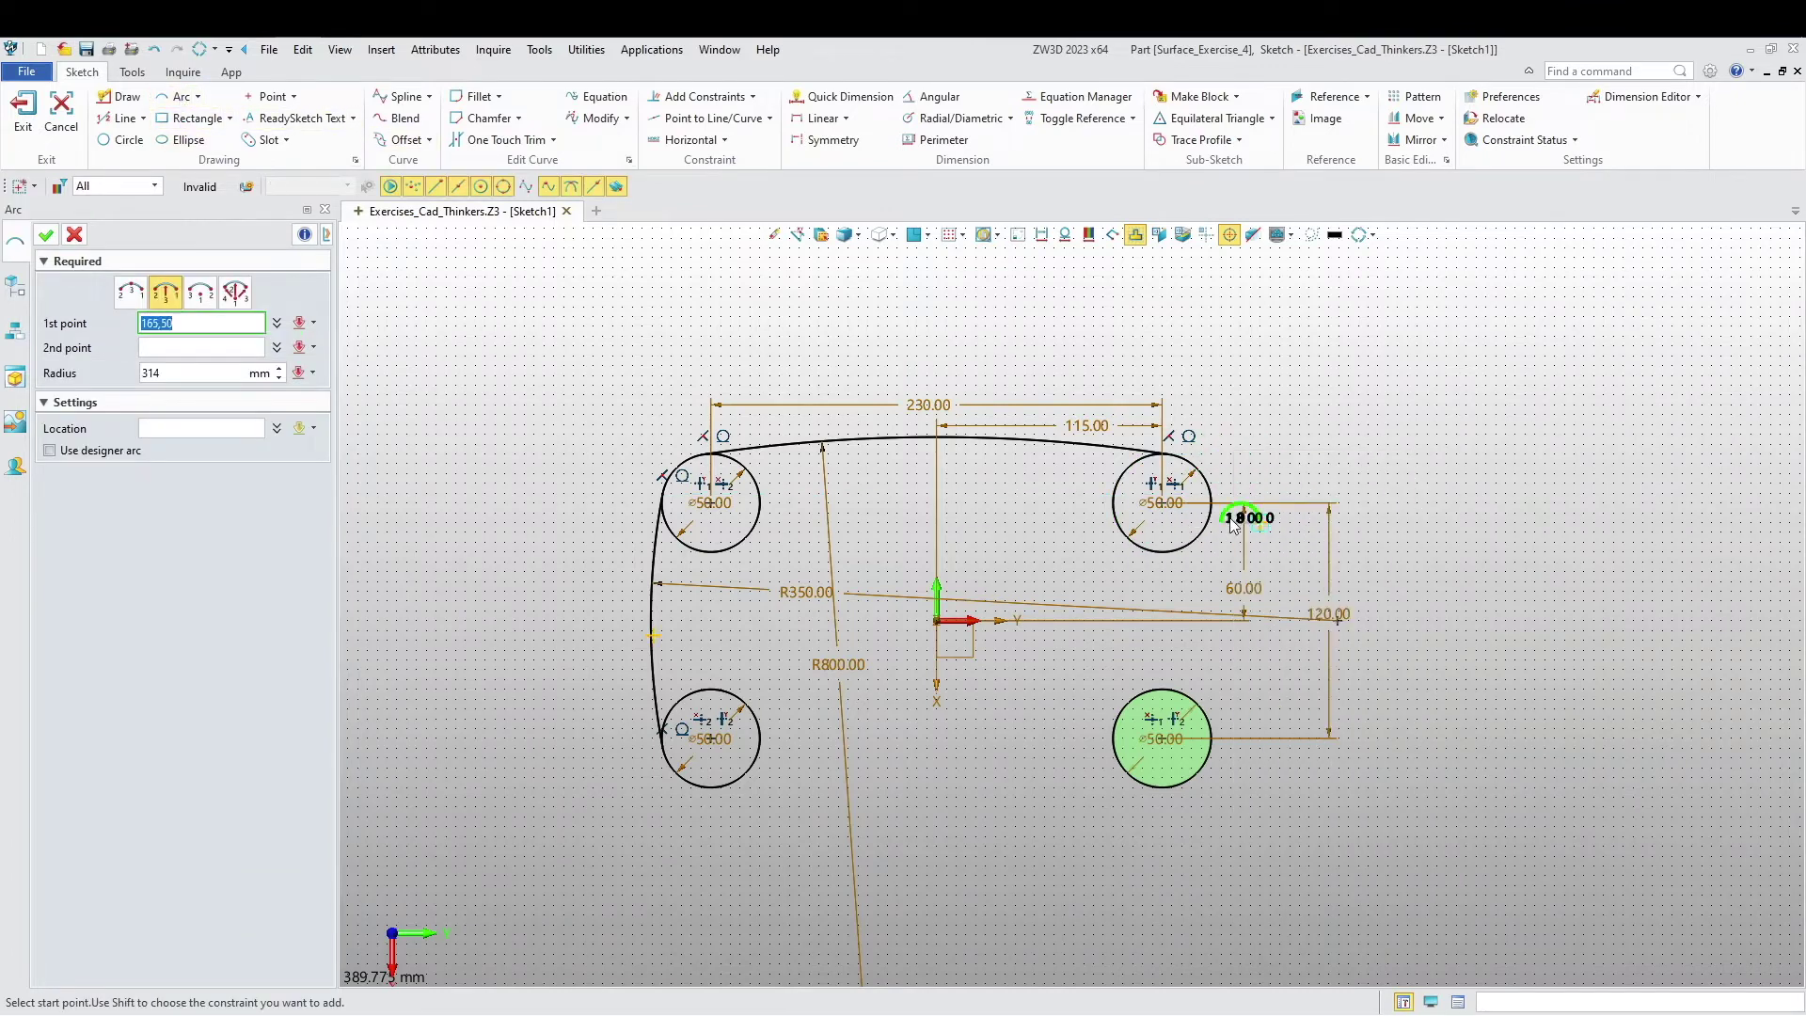
left_click(1193, 472)
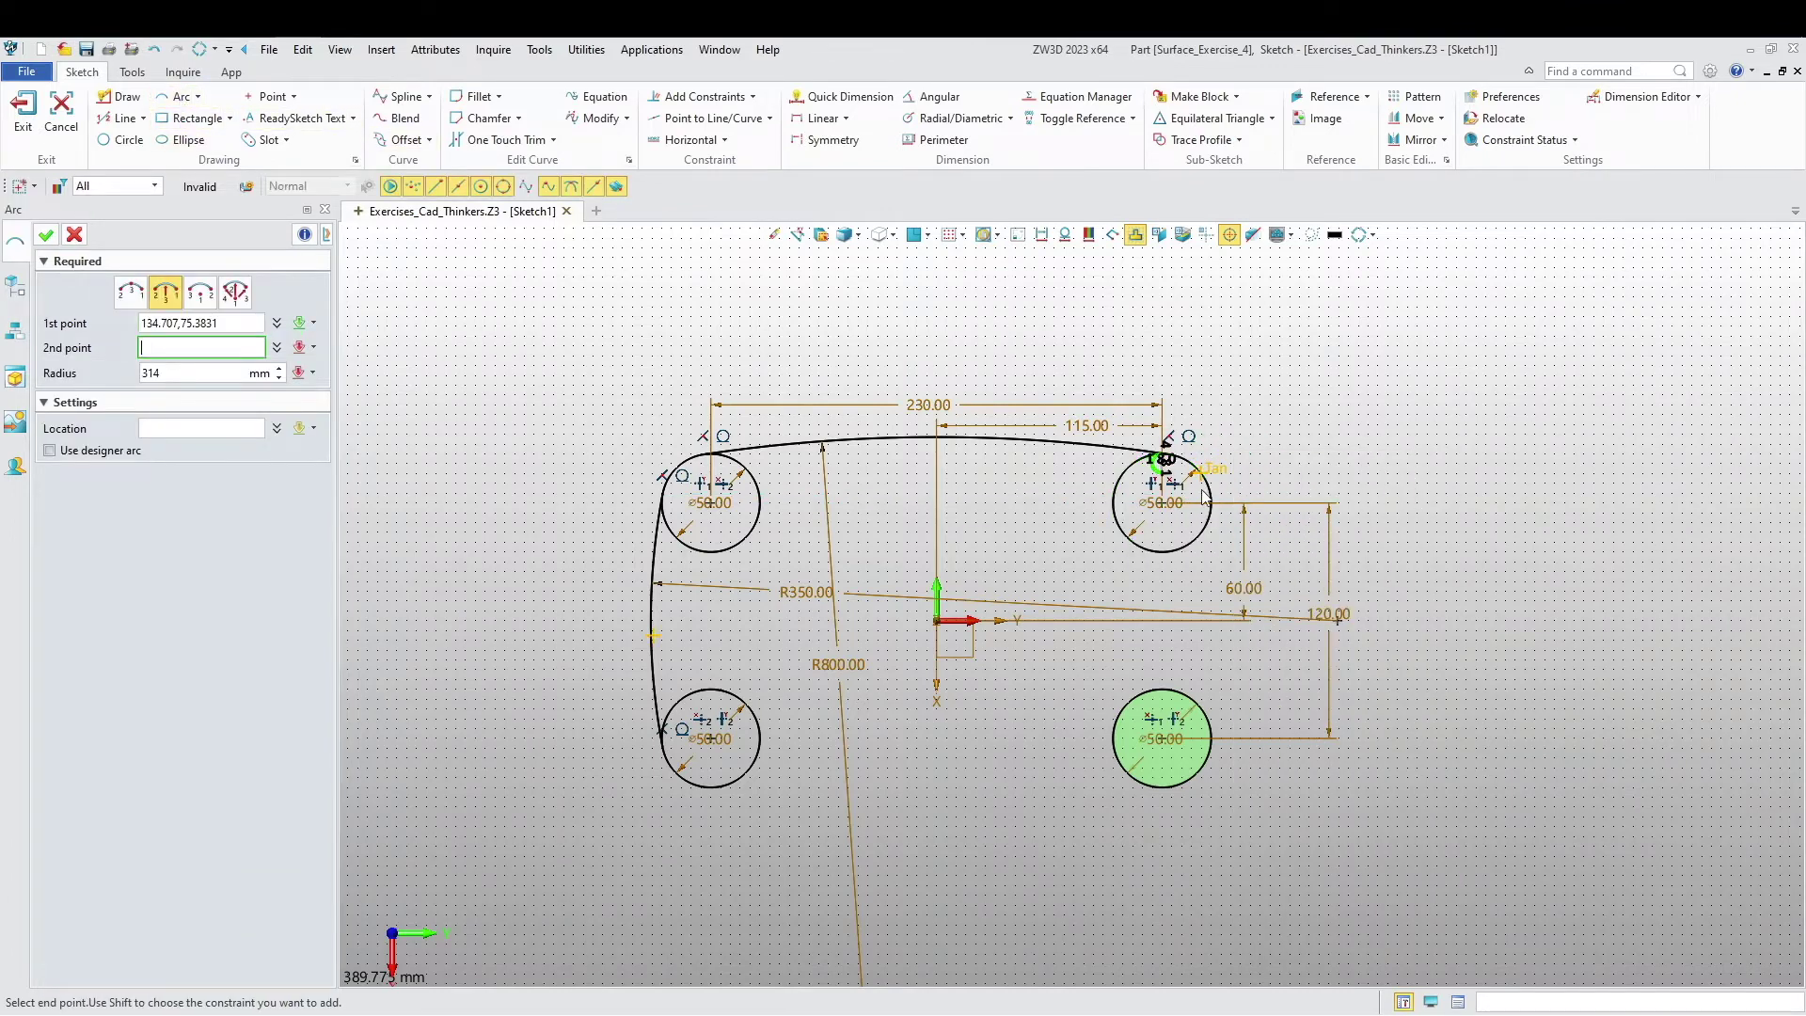
left_click(1189, 774)
left_click(1226, 671)
middle_click(1169, 666)
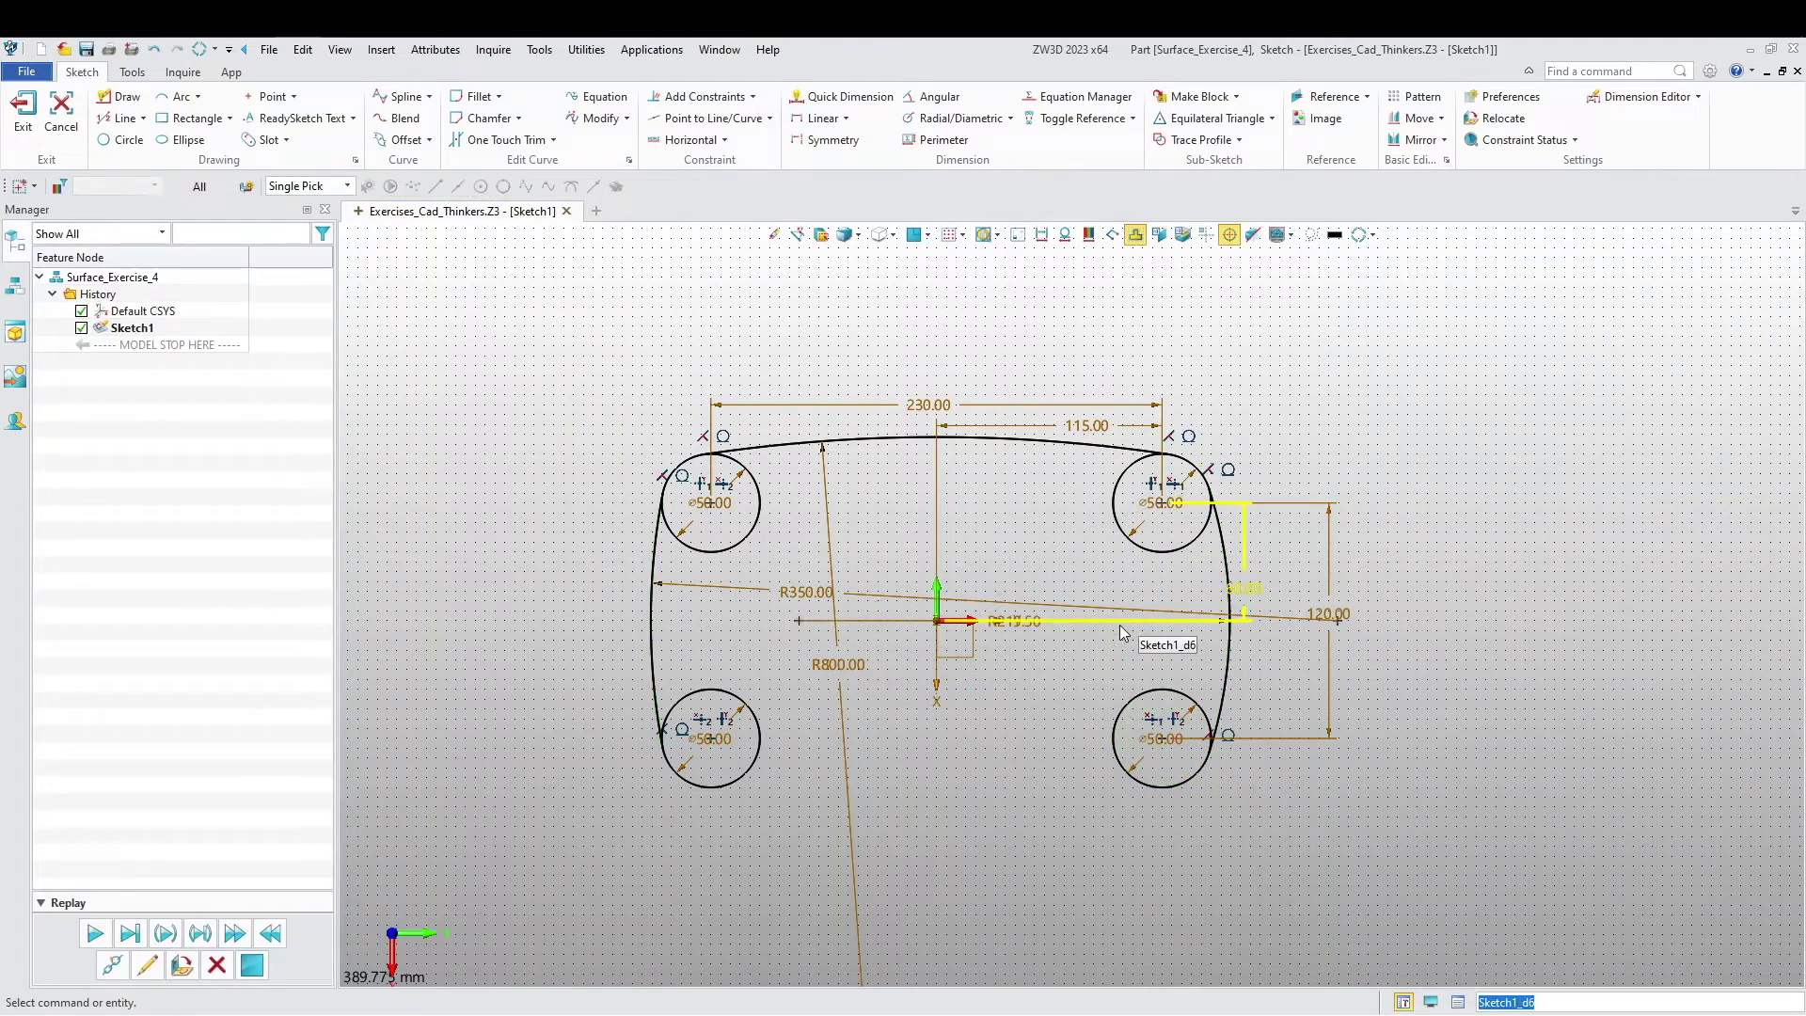
Step: Move the right arc's radius dimension text below the horizontal axis and set the radius to 350 mm
right_click(903, 625)
left_click(979, 629)
left_click(1012, 656)
double_click(1038, 652)
type("350")
key("Return")
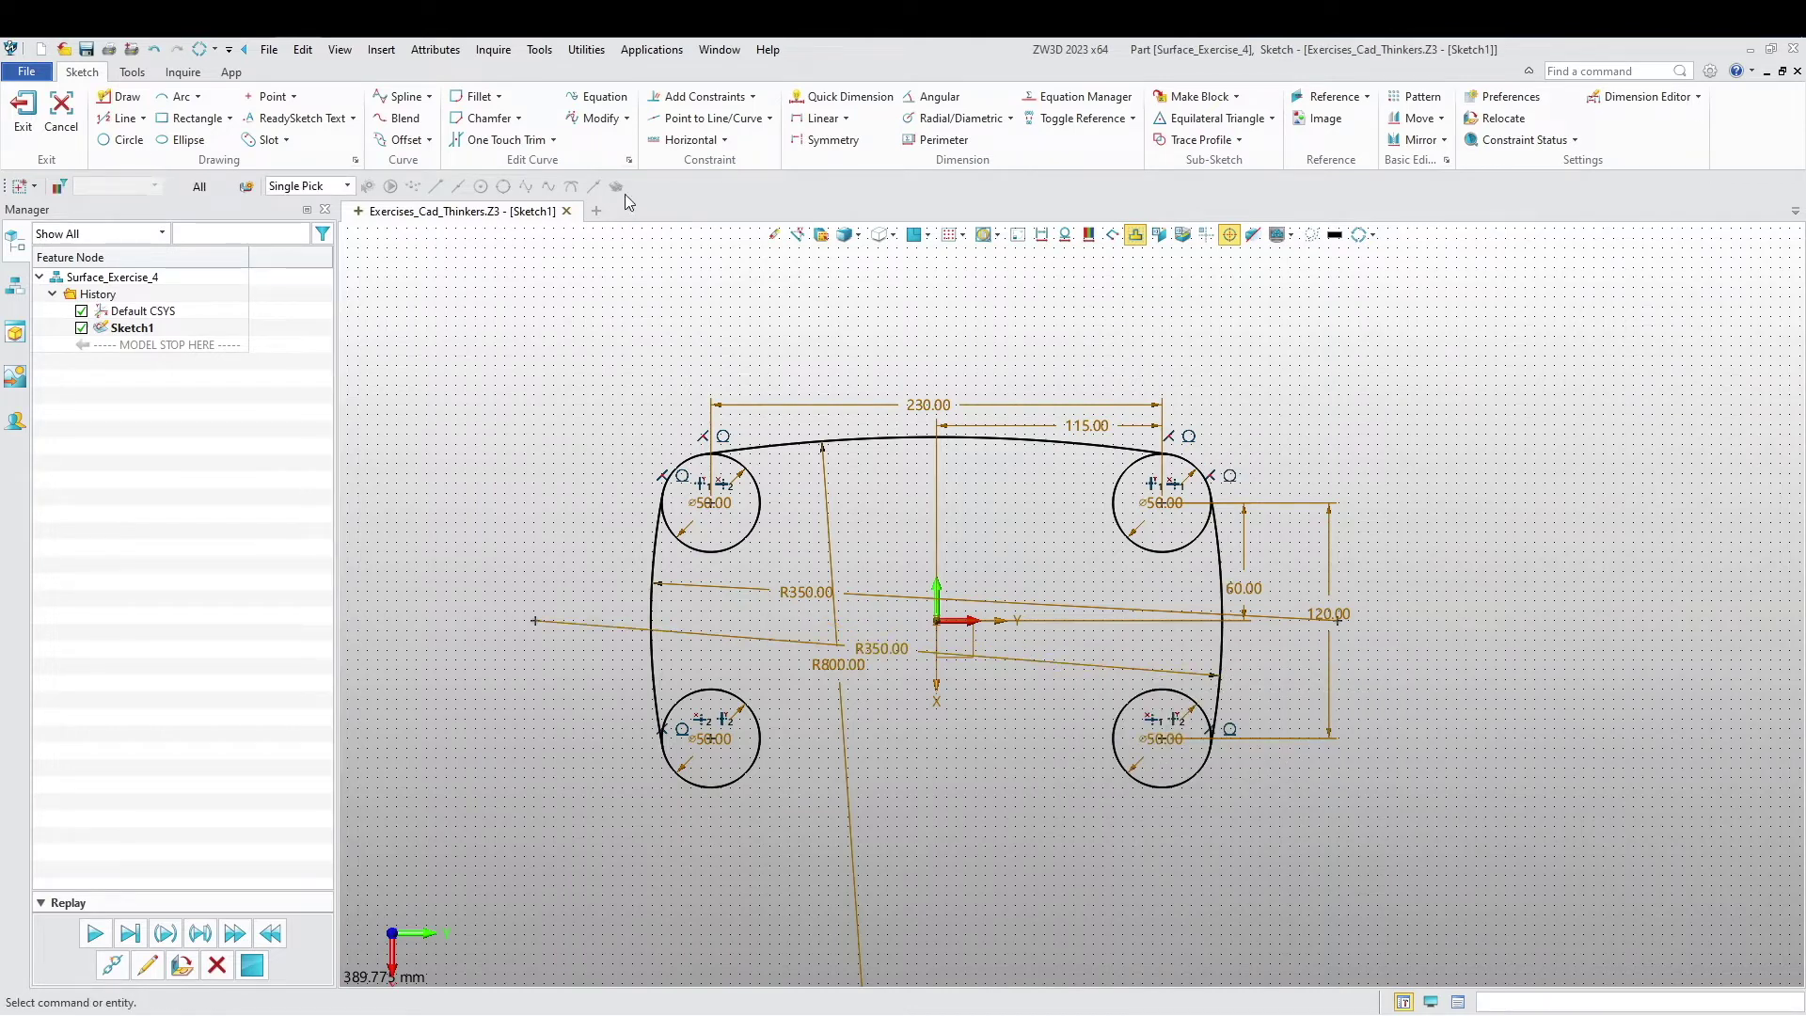
Step: Draw an outward-bulging arc of about 707.5 mm radius across the bottom, tangent to the two lower circles
left_click(178, 96)
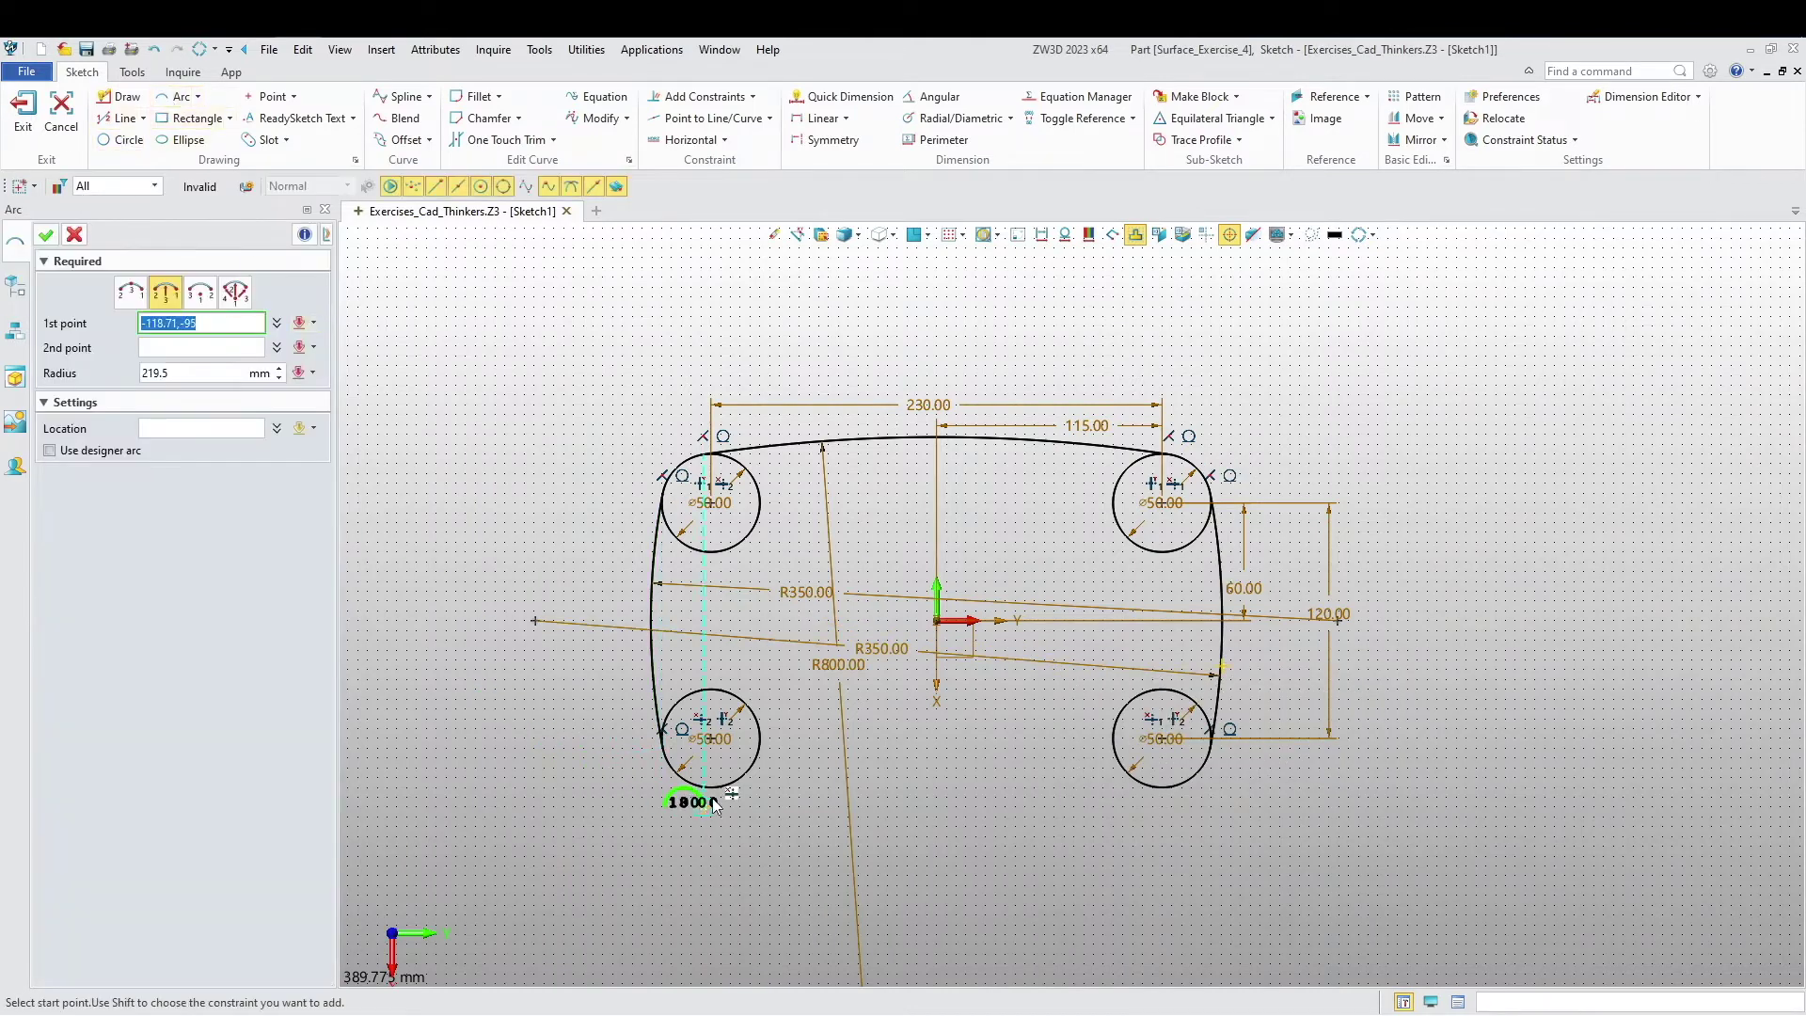
right_click(698, 822)
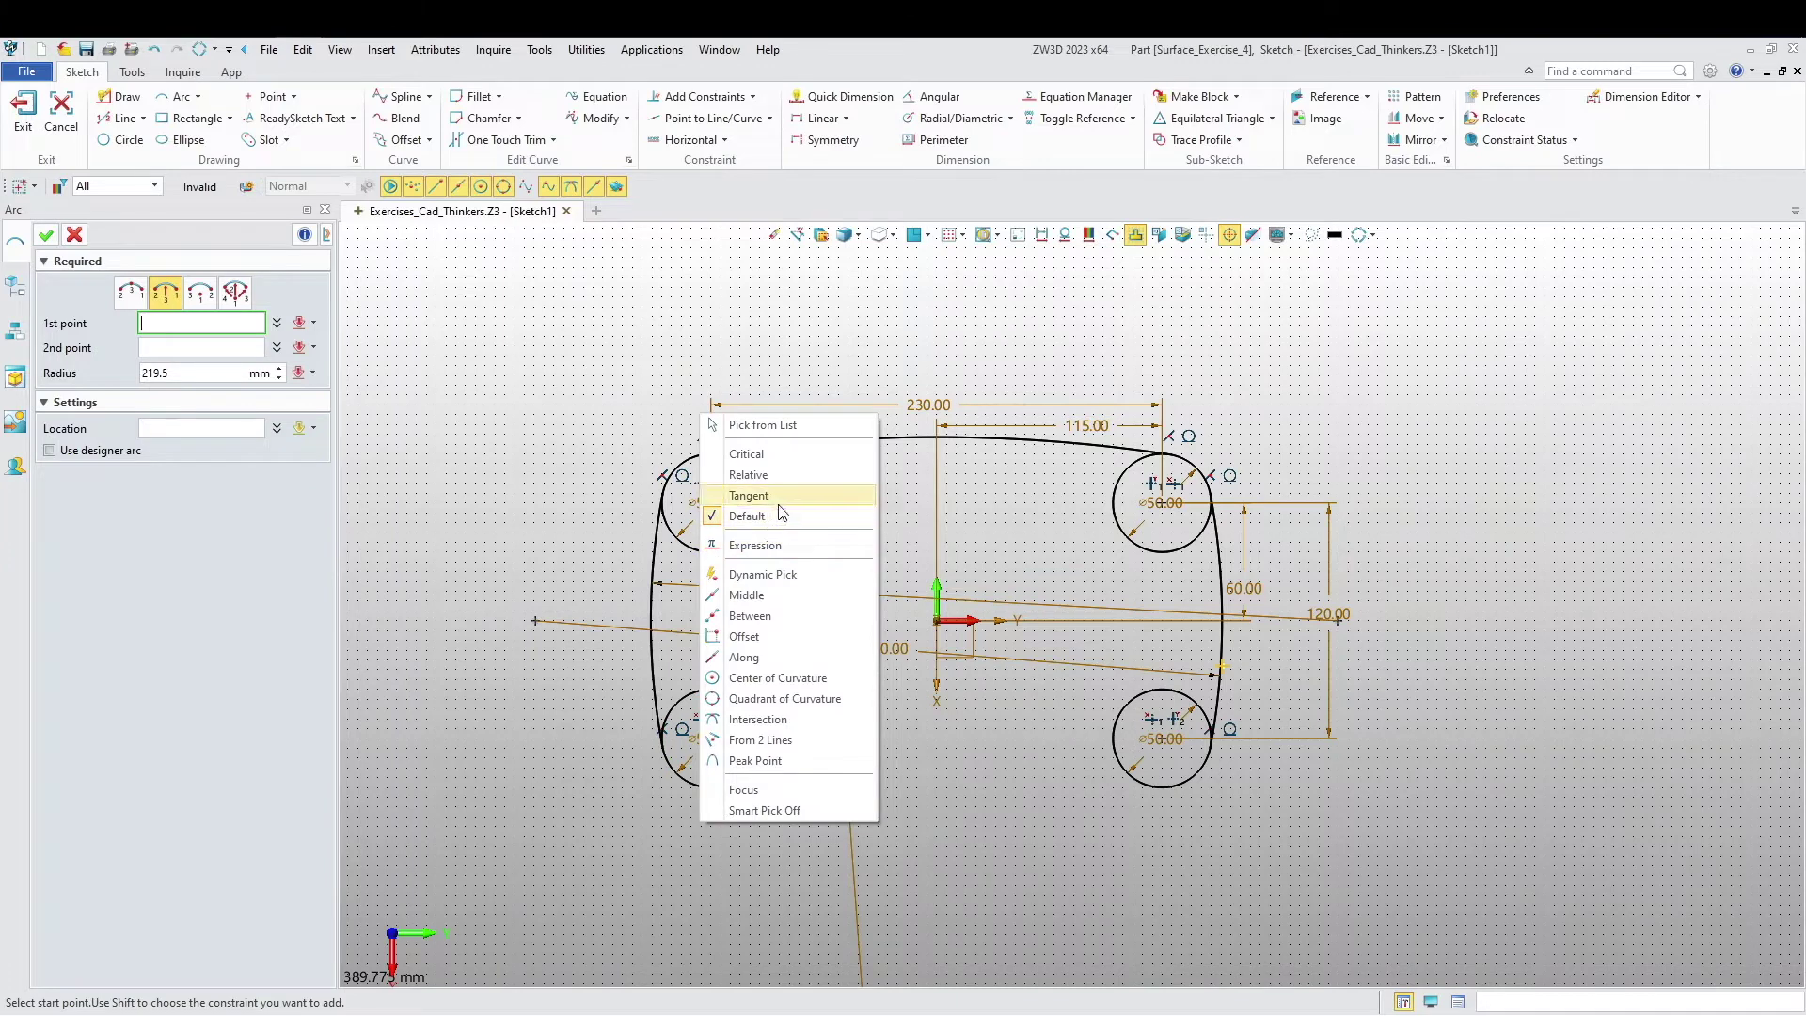
left_click(780, 500)
left_click(691, 779)
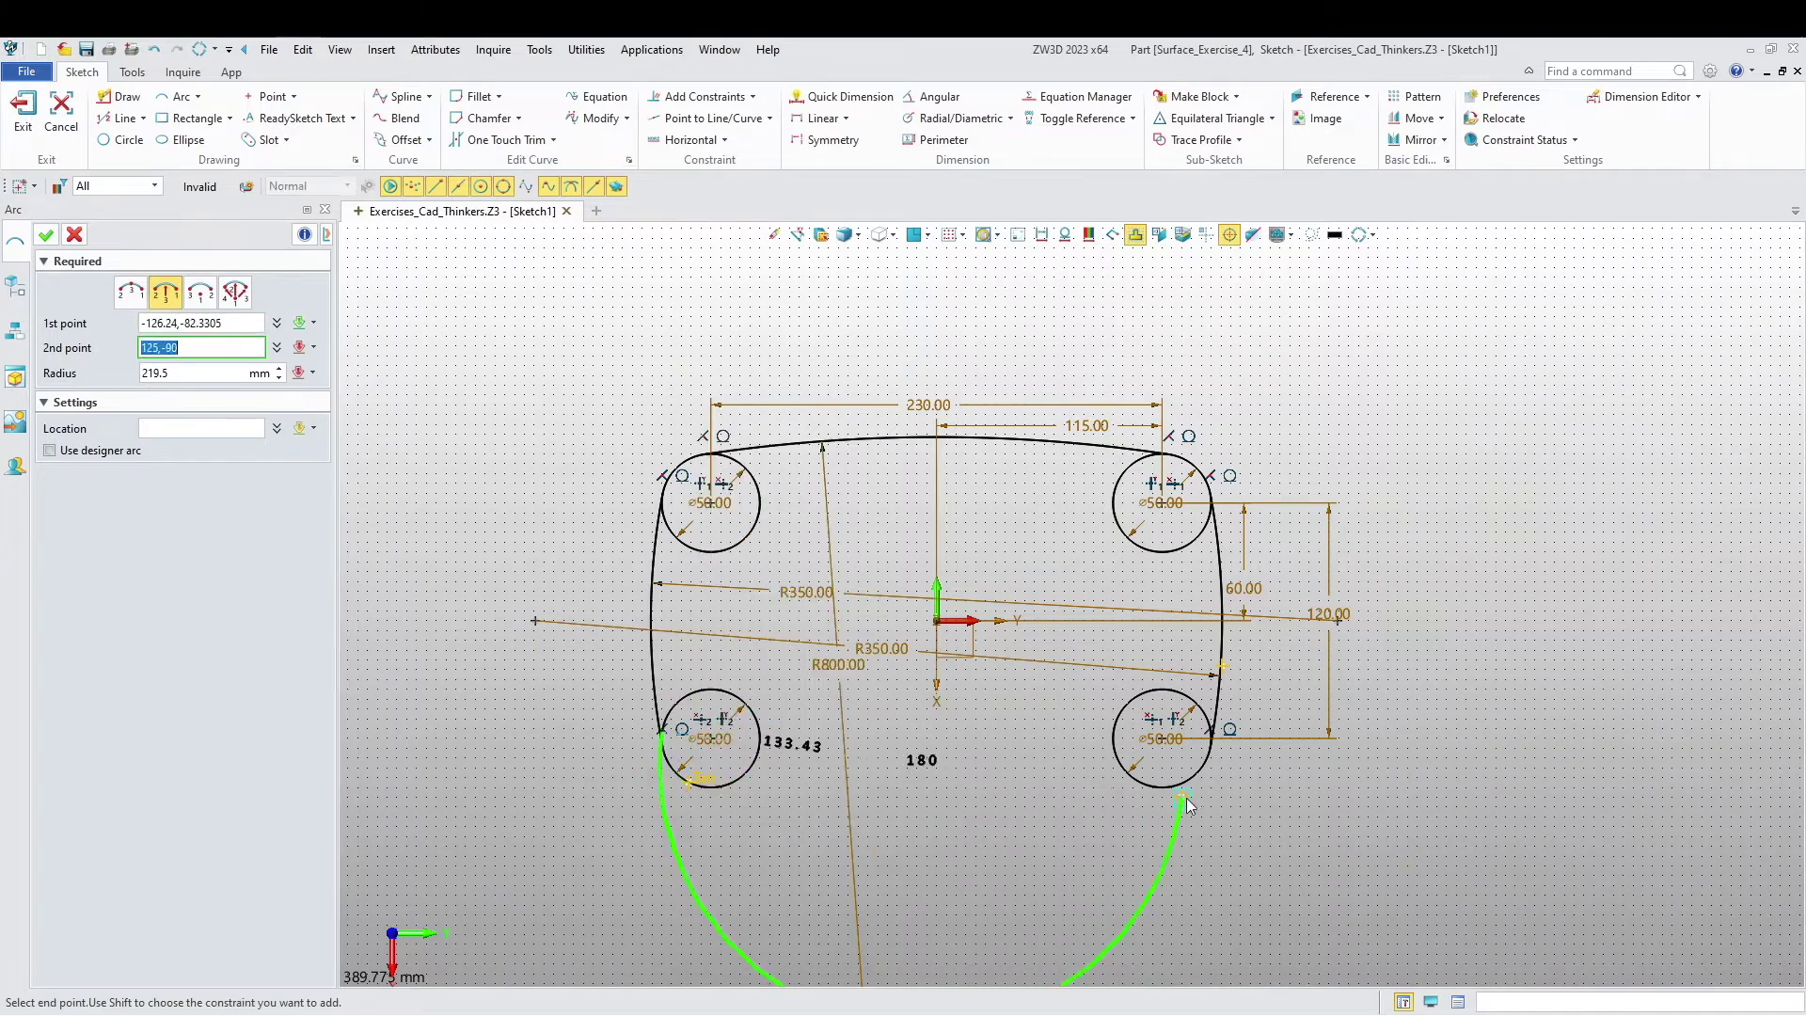
left_click(1206, 783)
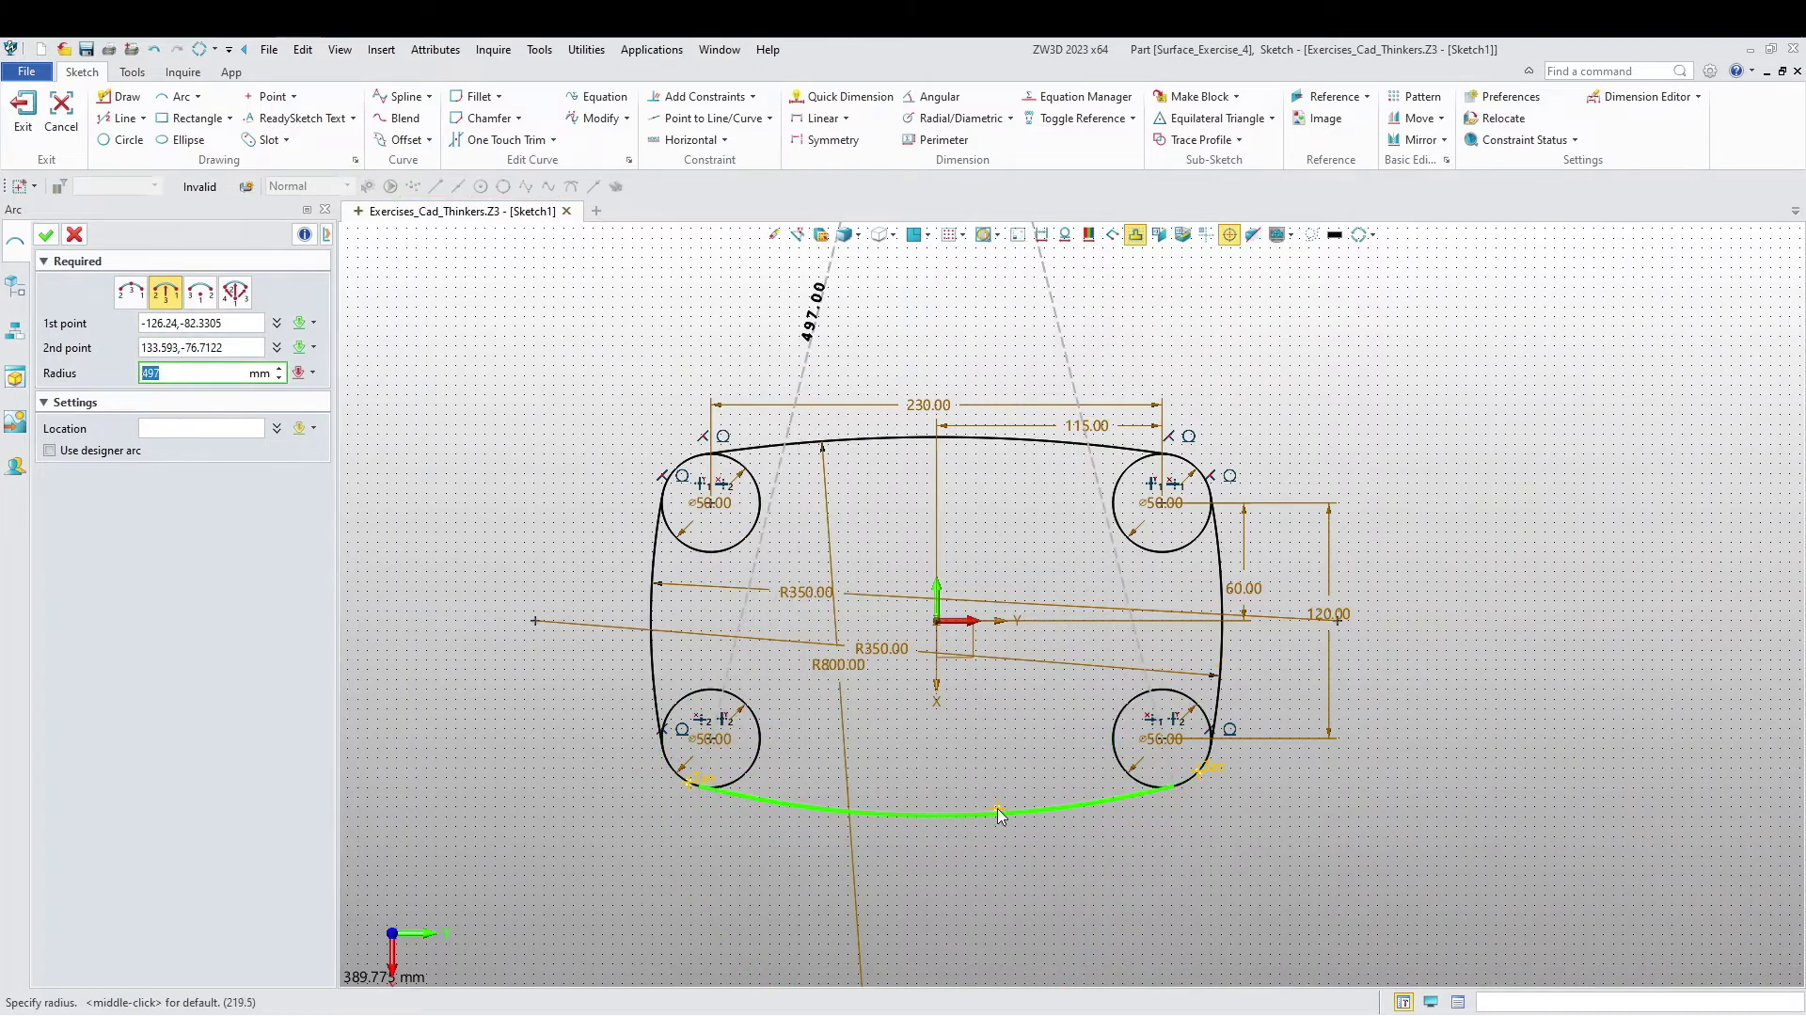
left_click(986, 806)
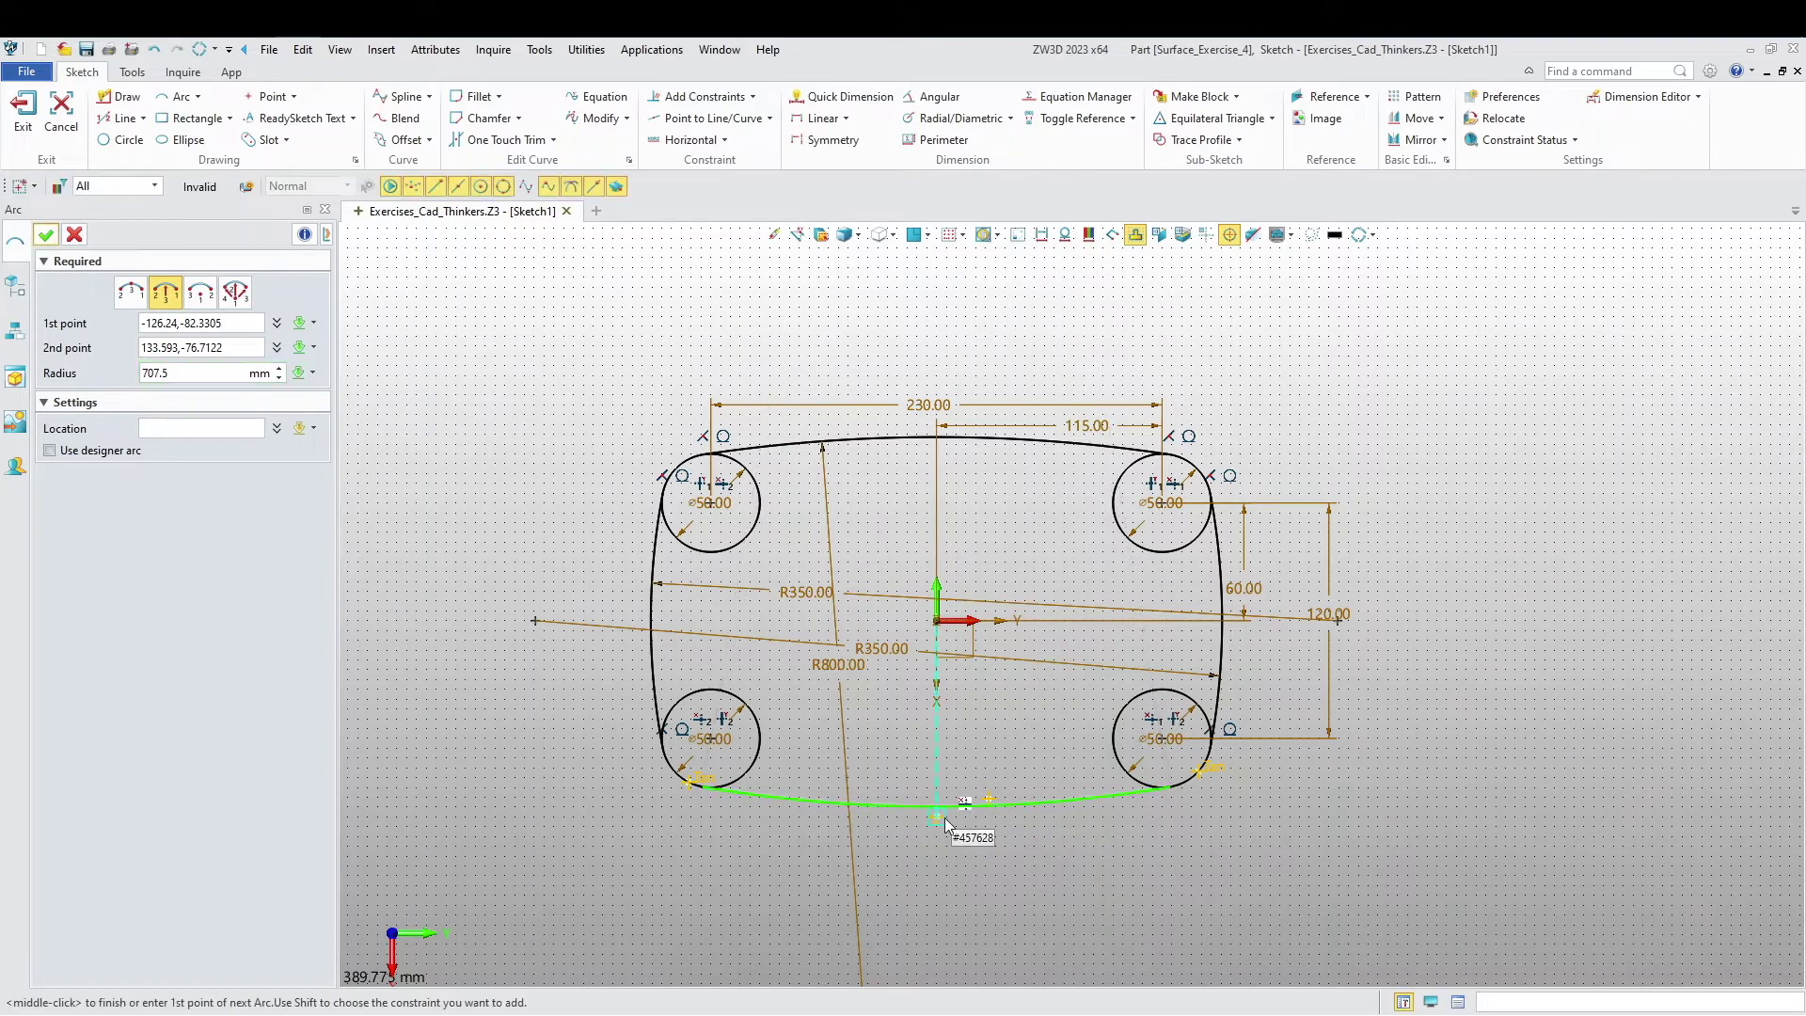
Step: Set the bottom arc's radius to 800 mm
double_click(937, 768)
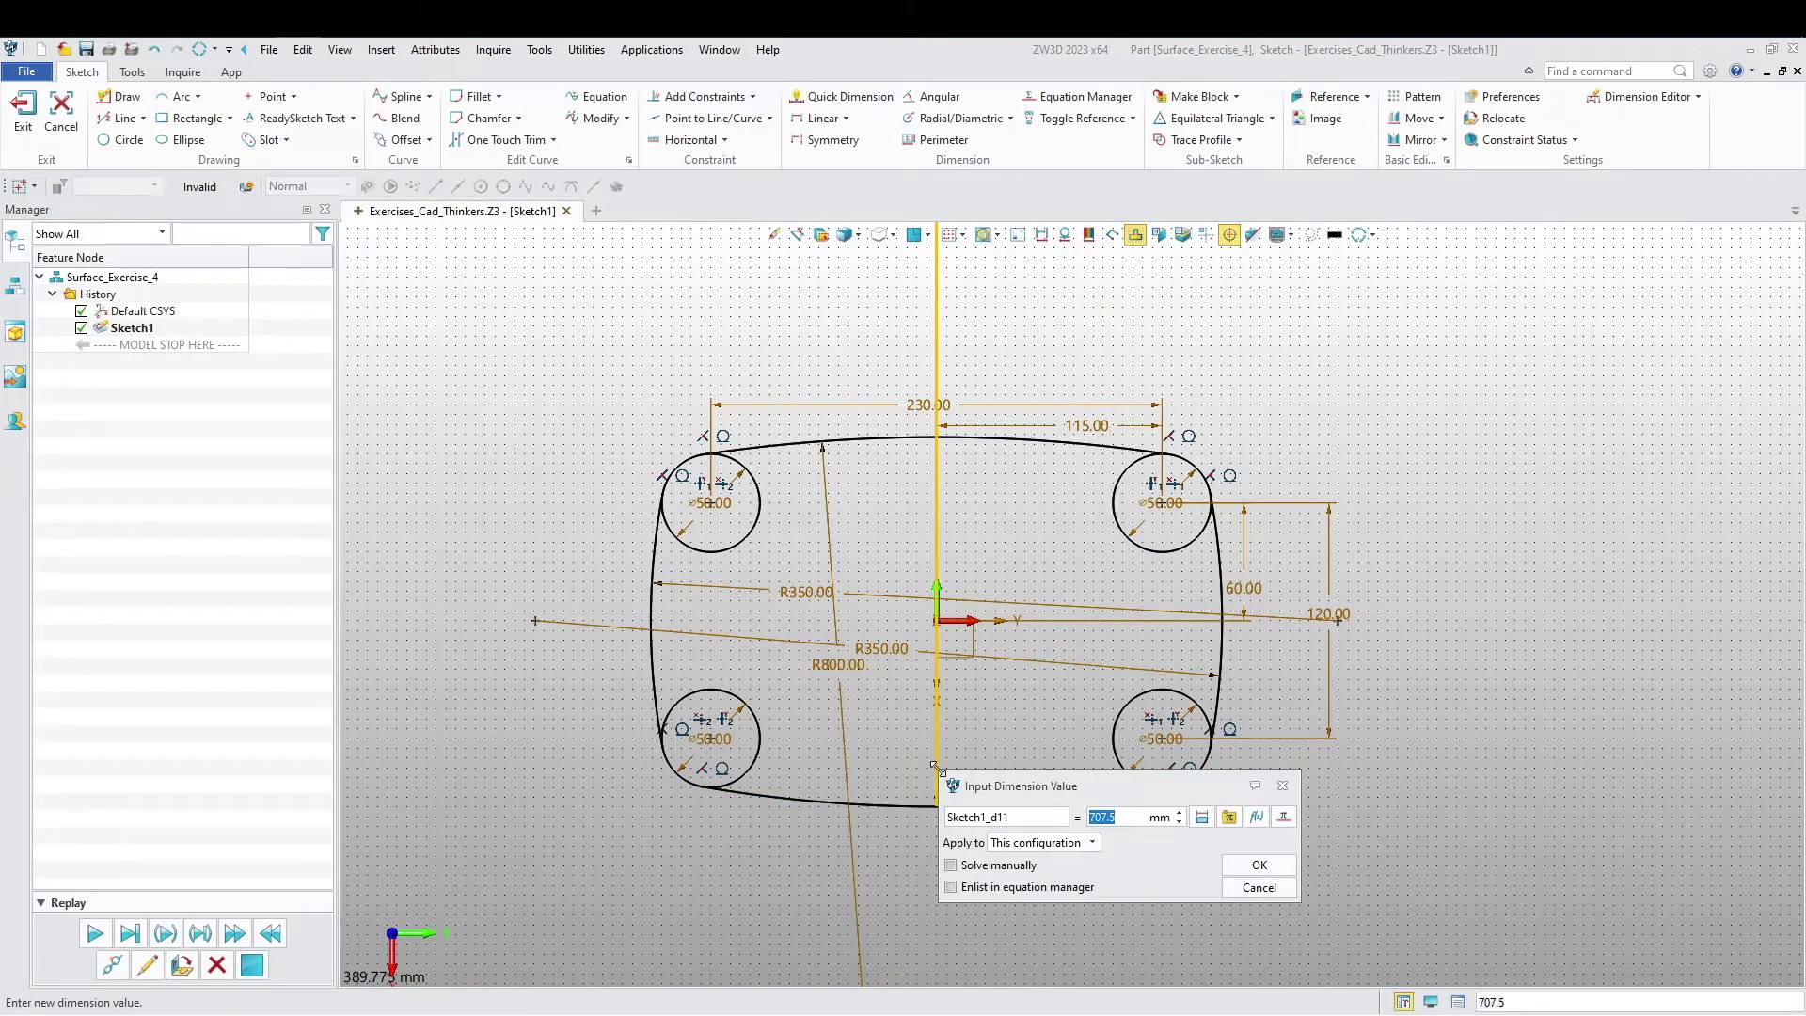
type("800")
key("Return")
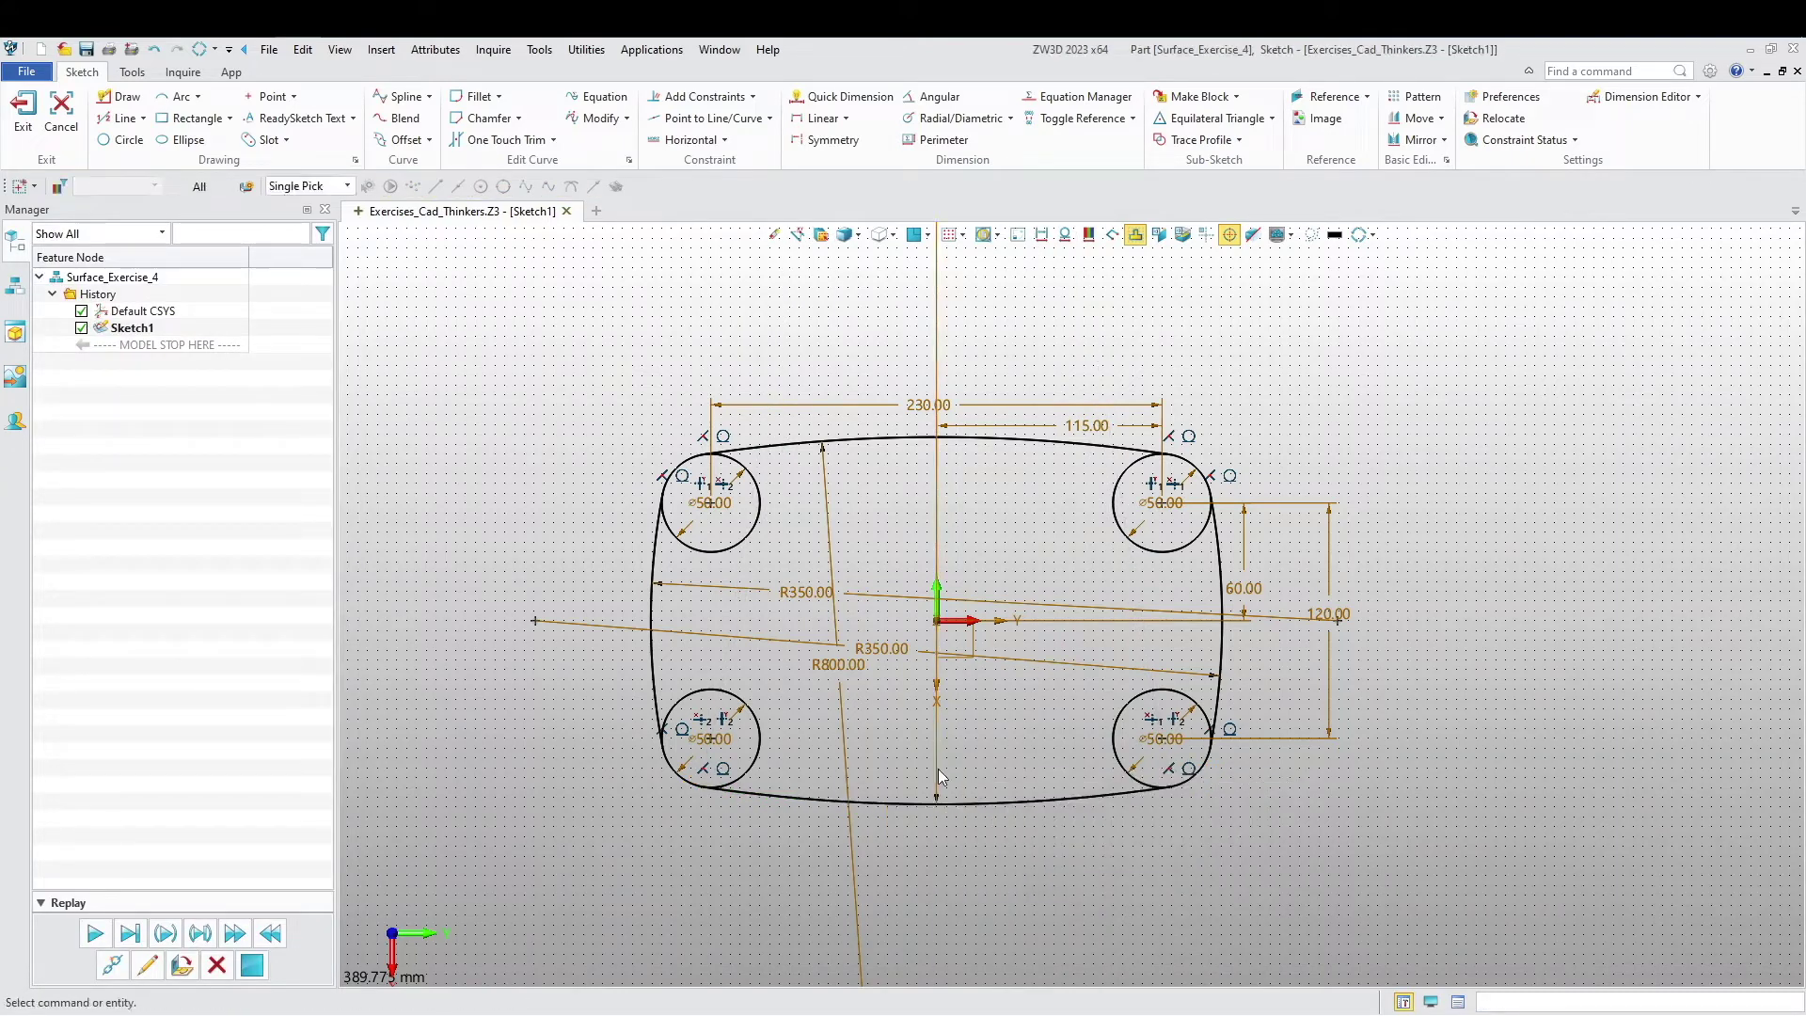
Step: Trim away the inner portions of the four corner circles to leave one closed rounded profile
left_click(507, 140)
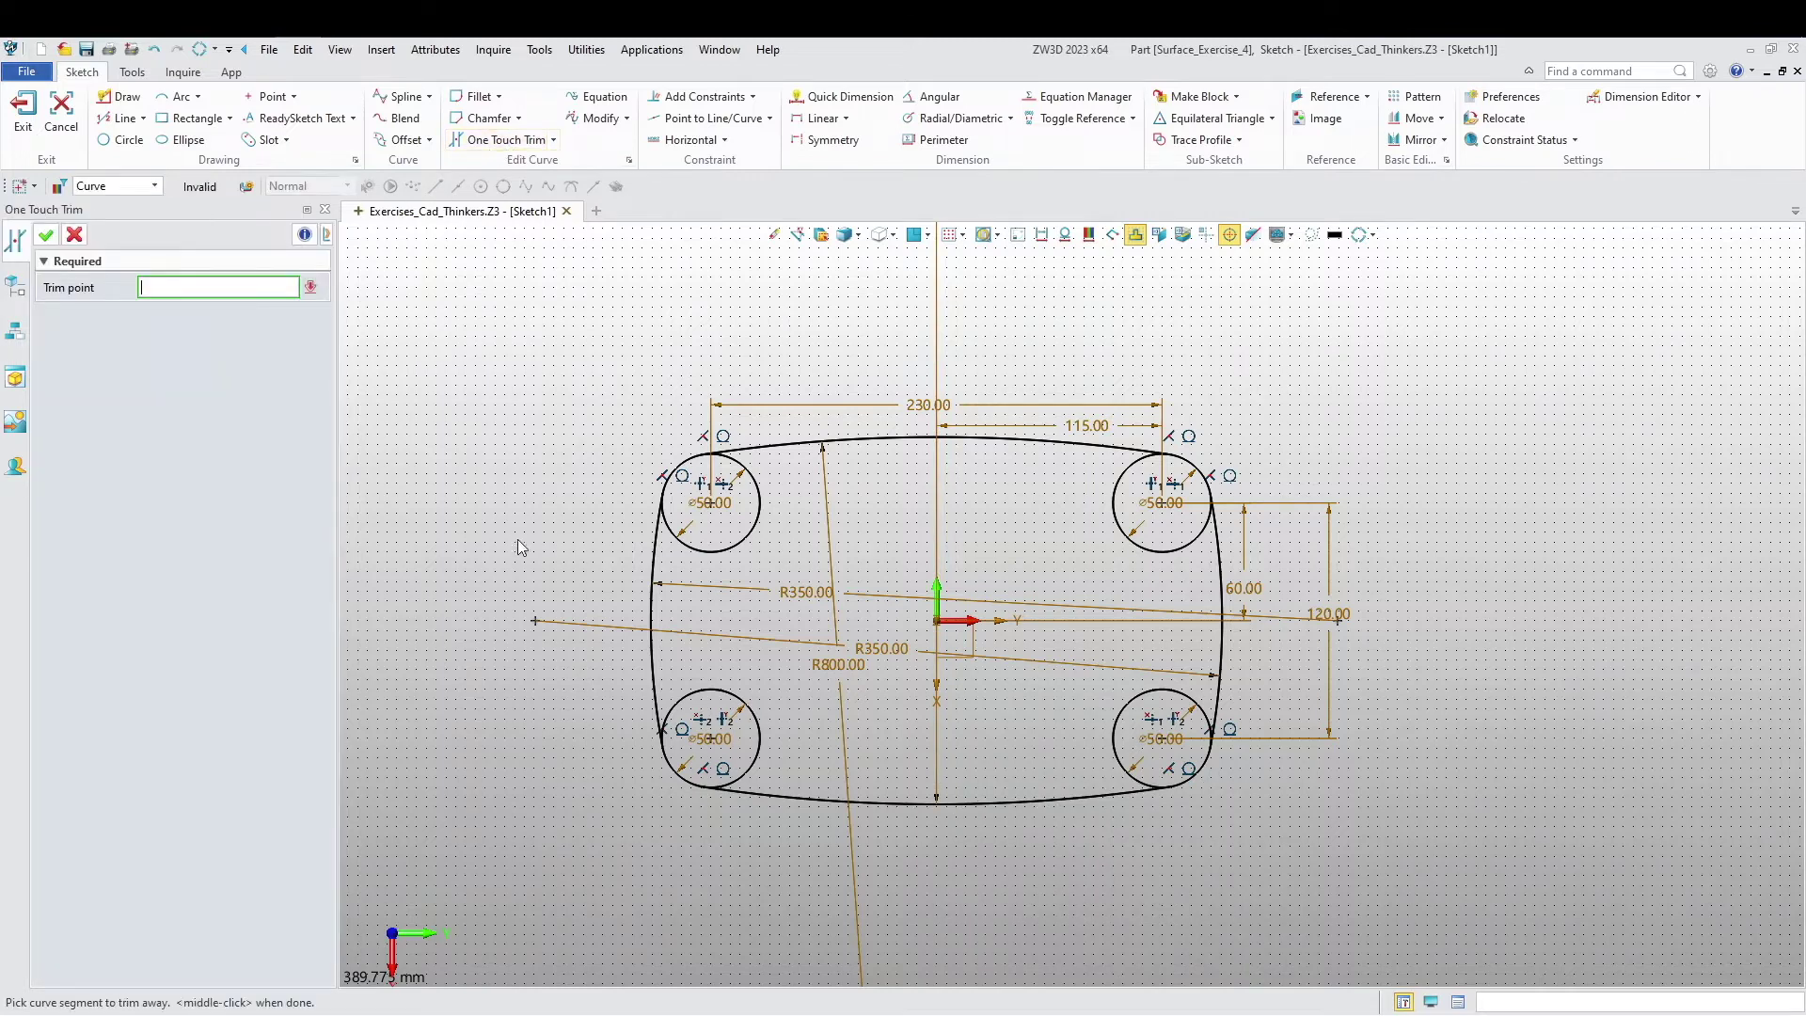
left_click(712, 552)
left_click(1159, 616)
left_click(1134, 717)
left_click(775, 732)
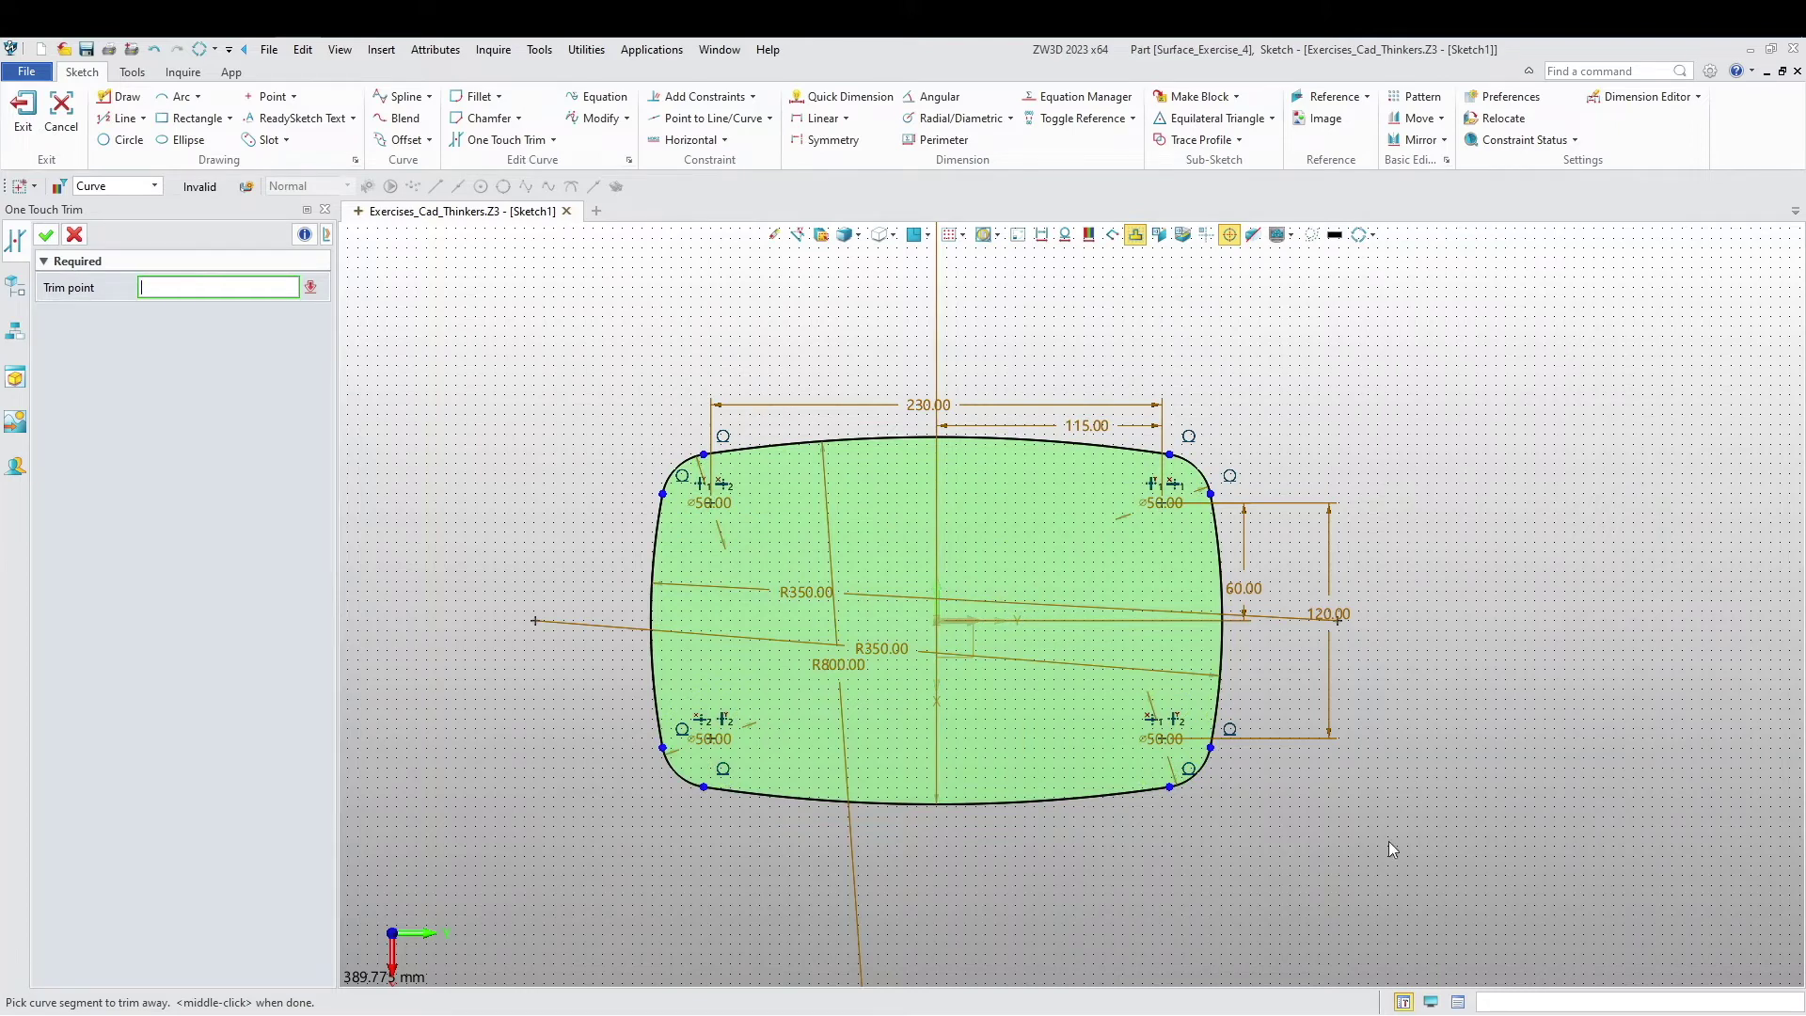
middle_click(524, 463)
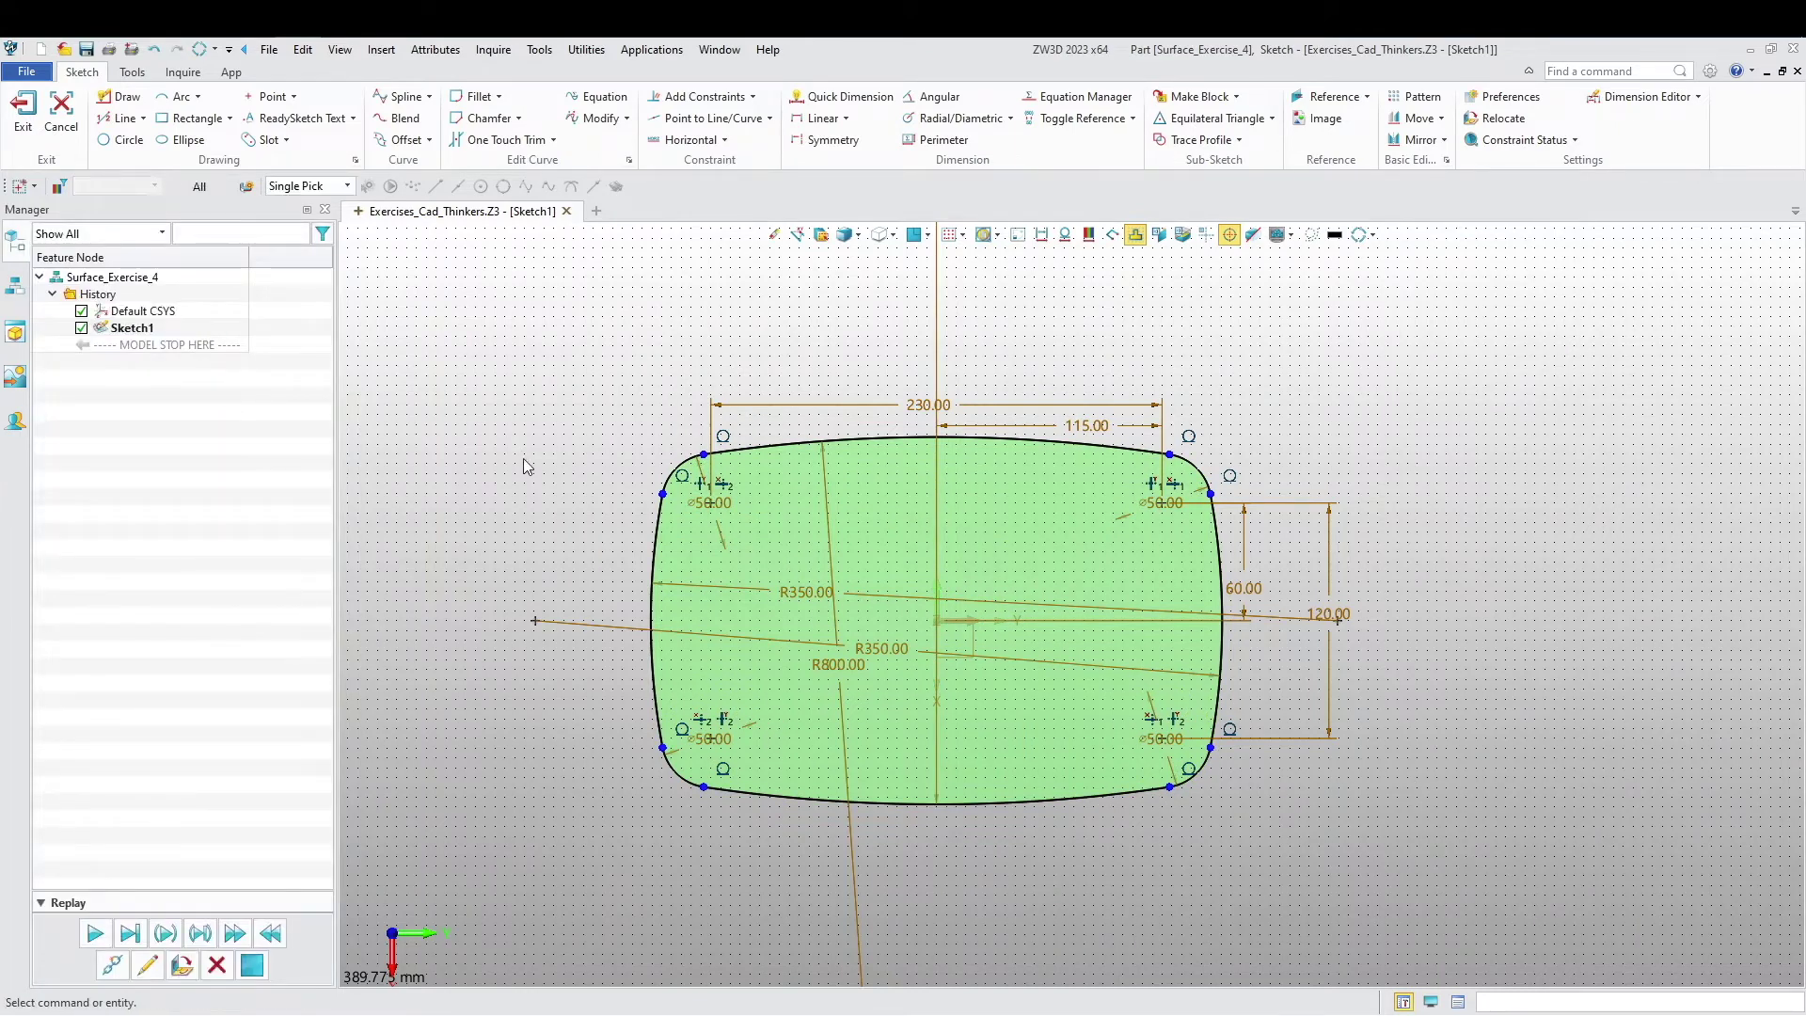
Step: Finish the base profile sketch and return to the part
middle_click_drag(524, 462, 580, 495)
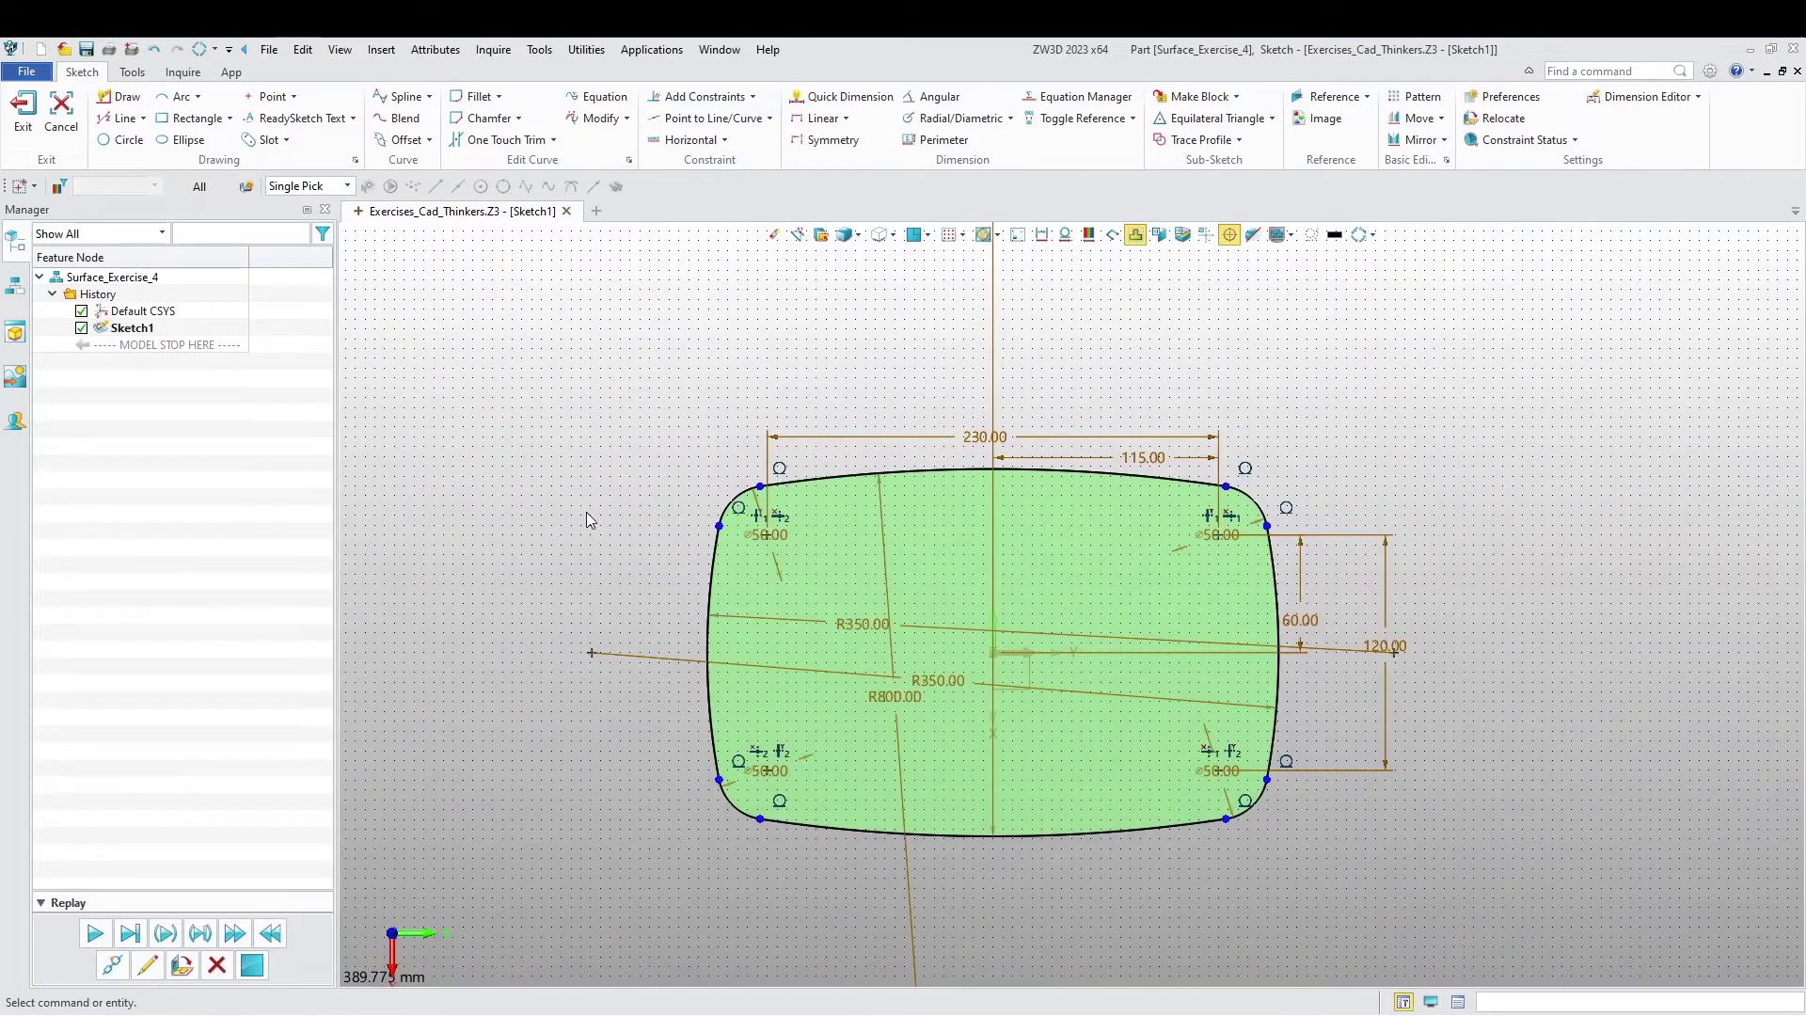
left_click(24, 127)
mouse_move(797, 584)
middle_mouse_down()
mouse_move(775, 593)
mouse_move(879, 653)
mouse_move(917, 635)
middle_mouse_up()
right_click_drag(918, 636, 945, 590)
mouse_move(906, 617)
middle_mouse_down()
mouse_move(929, 555)
mouse_move(888, 654)
middle_mouse_up()
scroll(927, 562, "down", 2)
right_click_drag(889, 655, 872, 672)
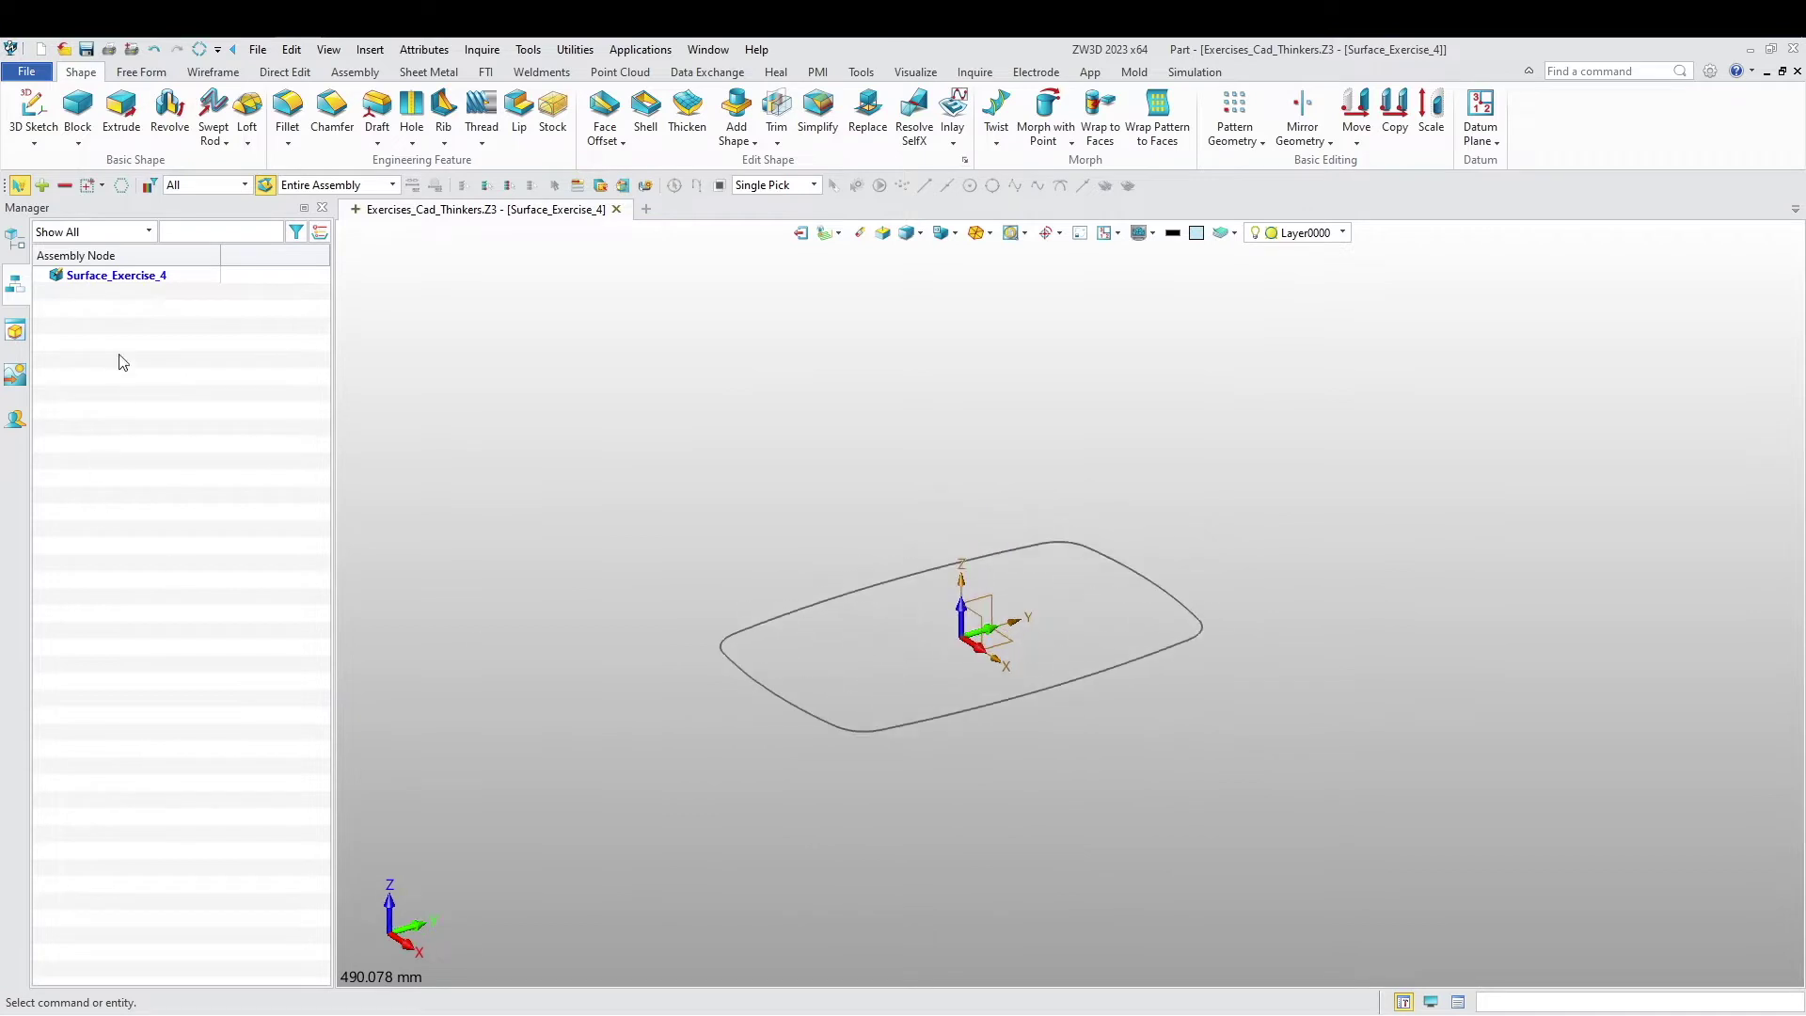
Step: Extrude the base profile from 0 to 200 mm as a new base shape, capped only at the start end
left_click(124, 123)
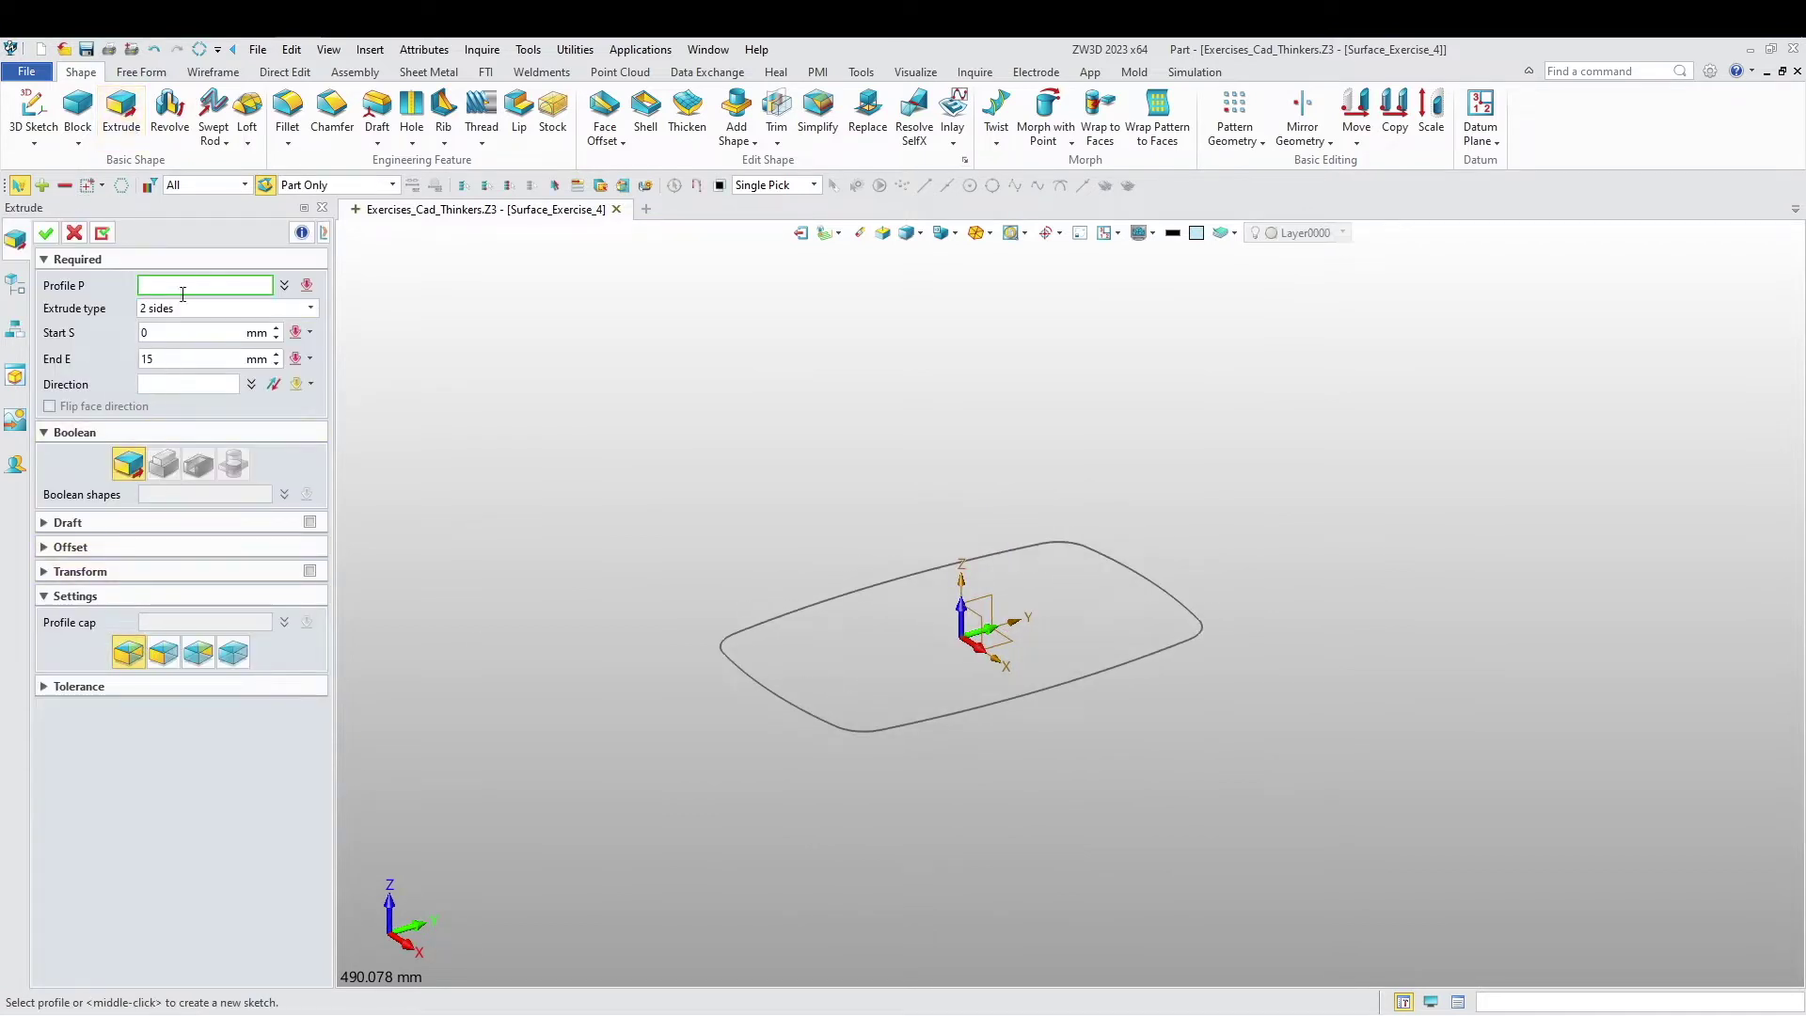
left_click(750, 674)
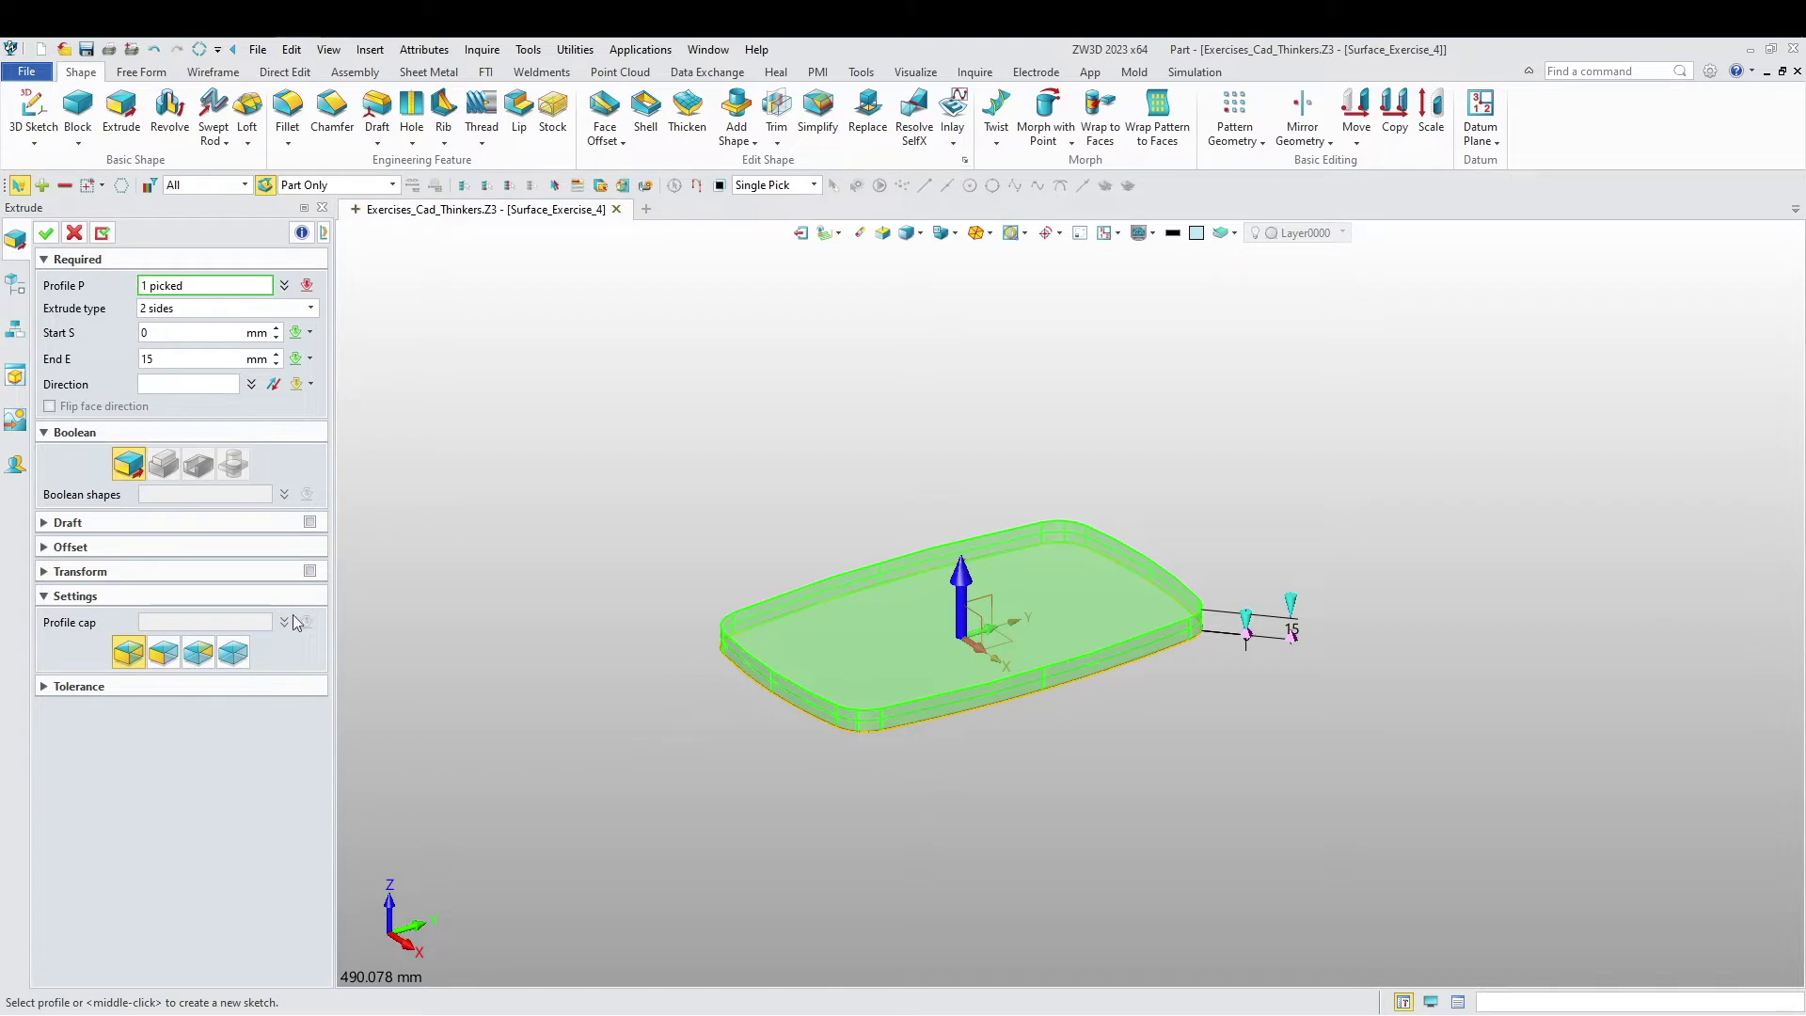
left_click_drag(166, 360, 92, 380)
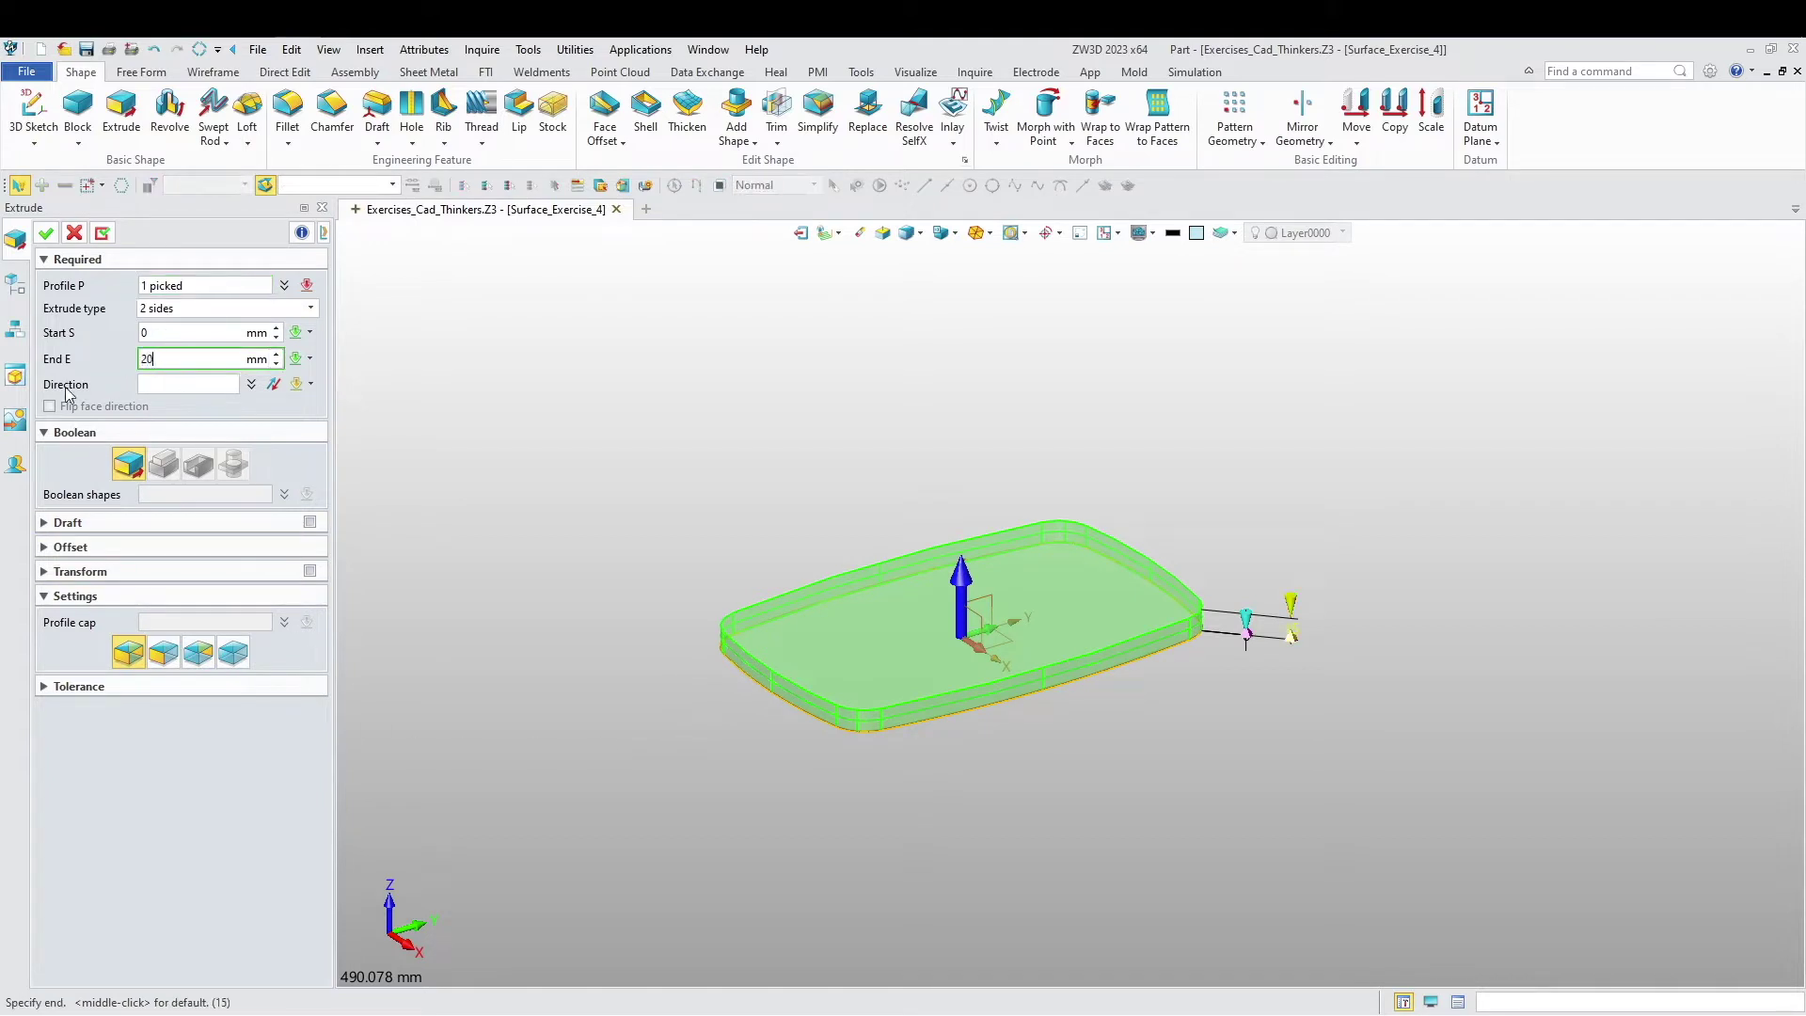
key("Return")
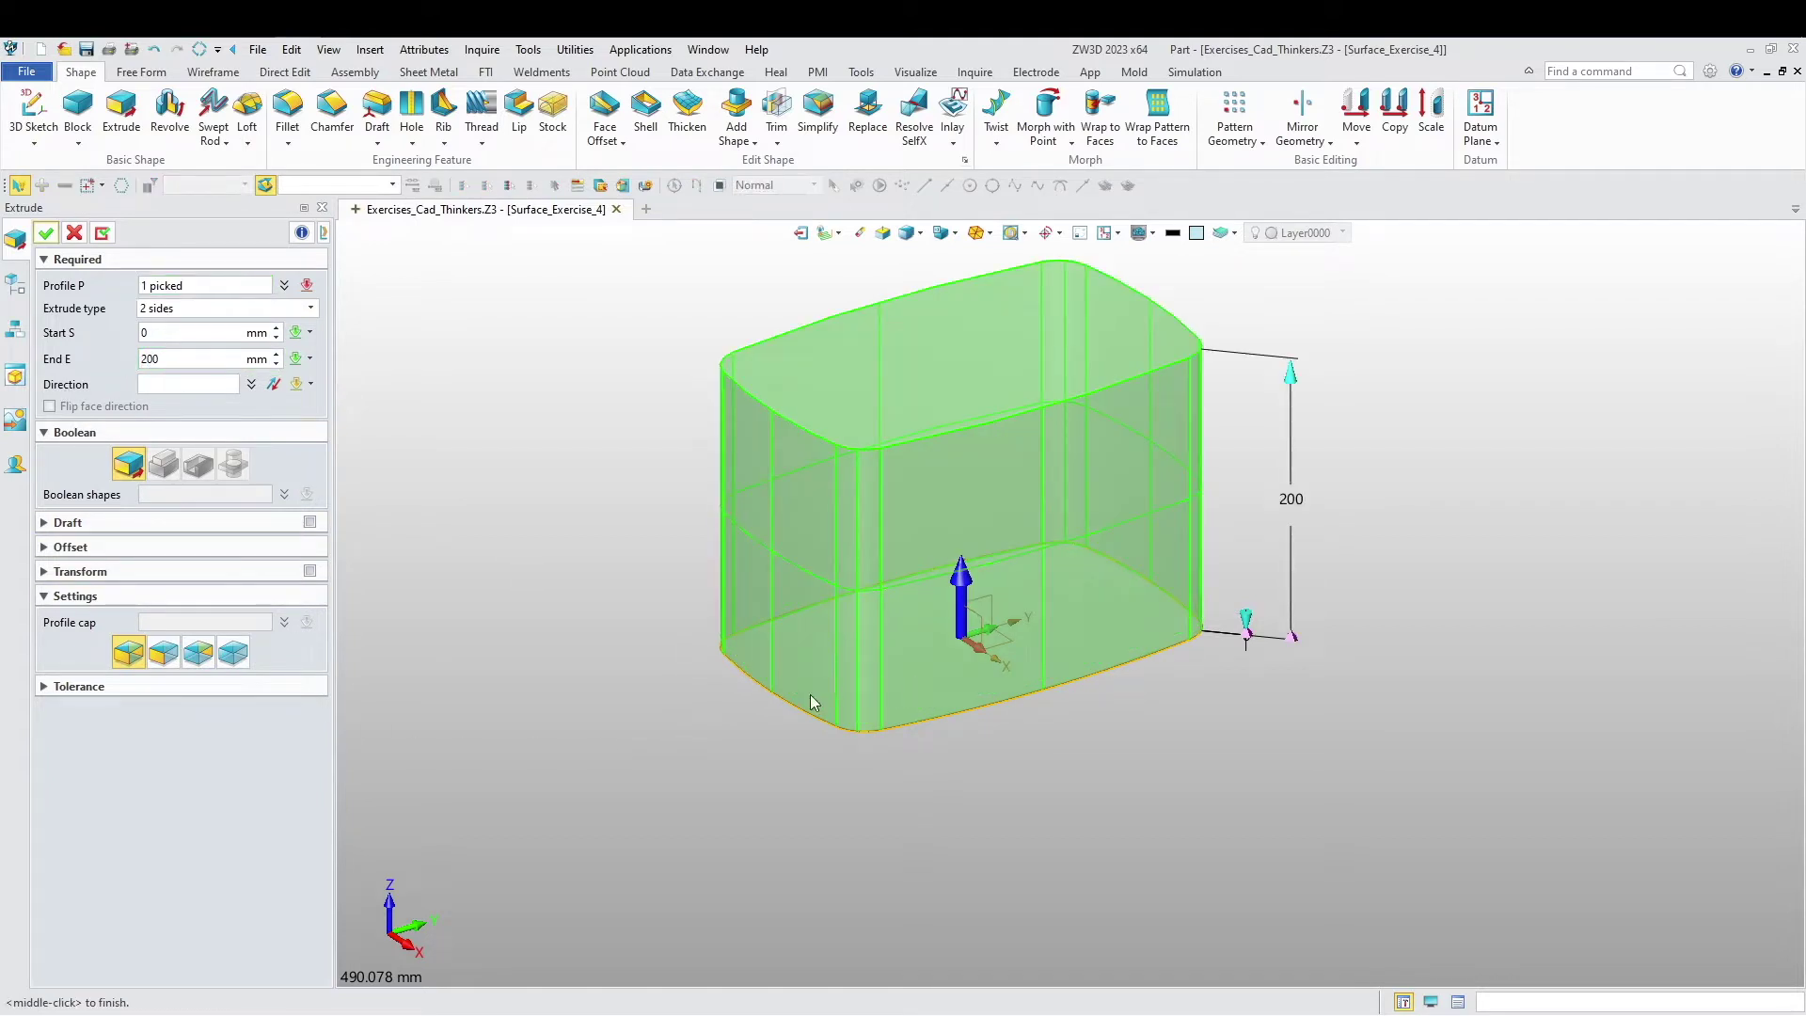
right_click_drag(568, 601, 566, 704)
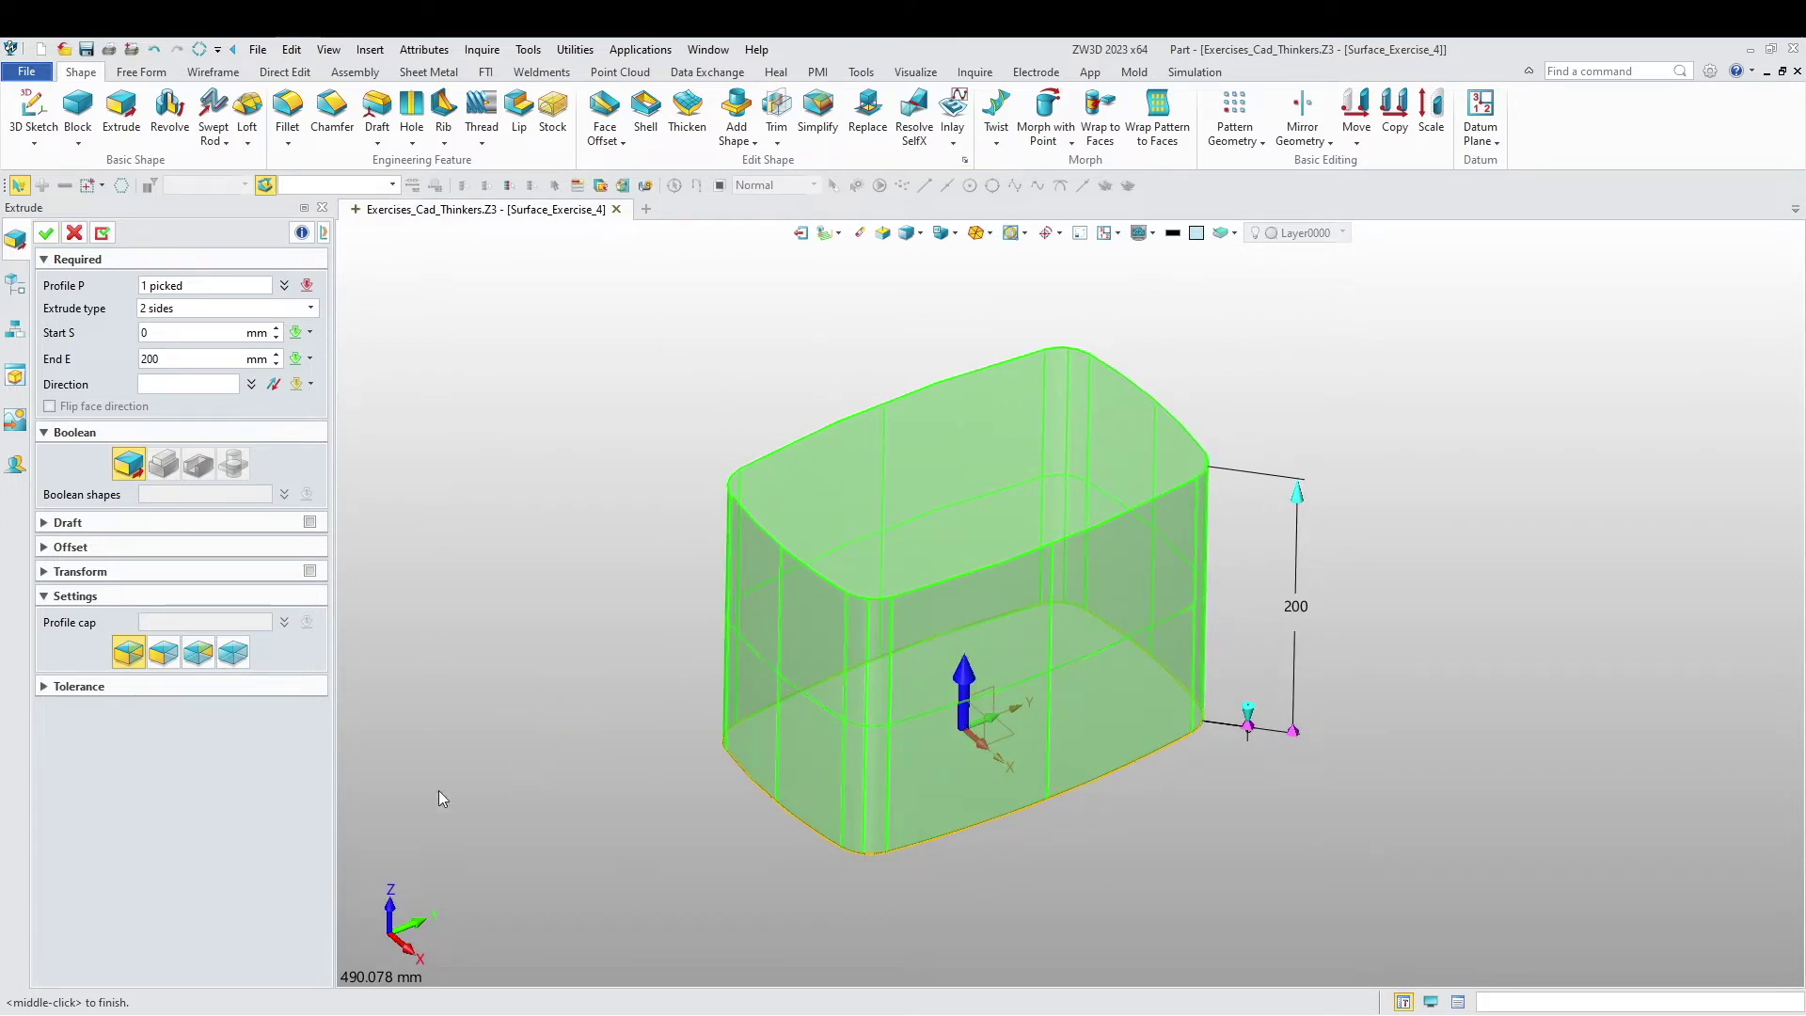
left_click(164, 658)
left_click(48, 233)
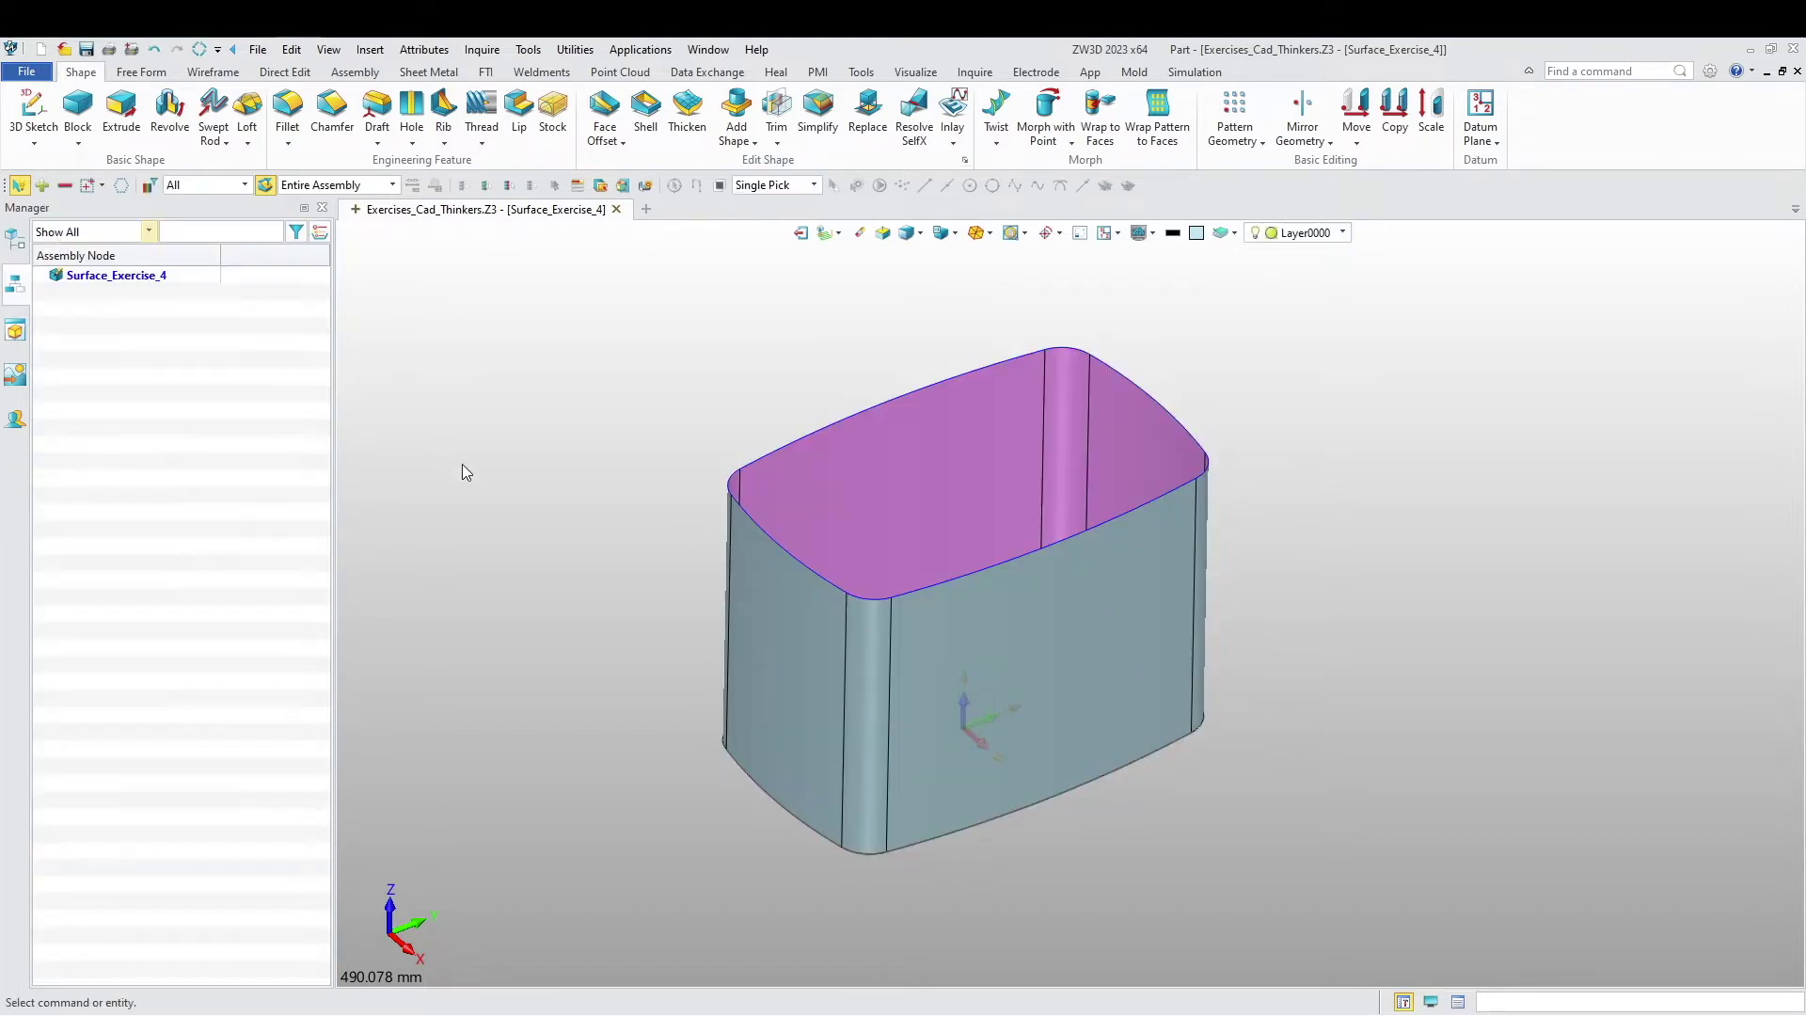
Step: Start a new sketch on the vertical YZ plane through the origin
middle_click_drag(525, 653, 484, 665)
scroll(488, 656, "down", 3)
right_click(516, 504)
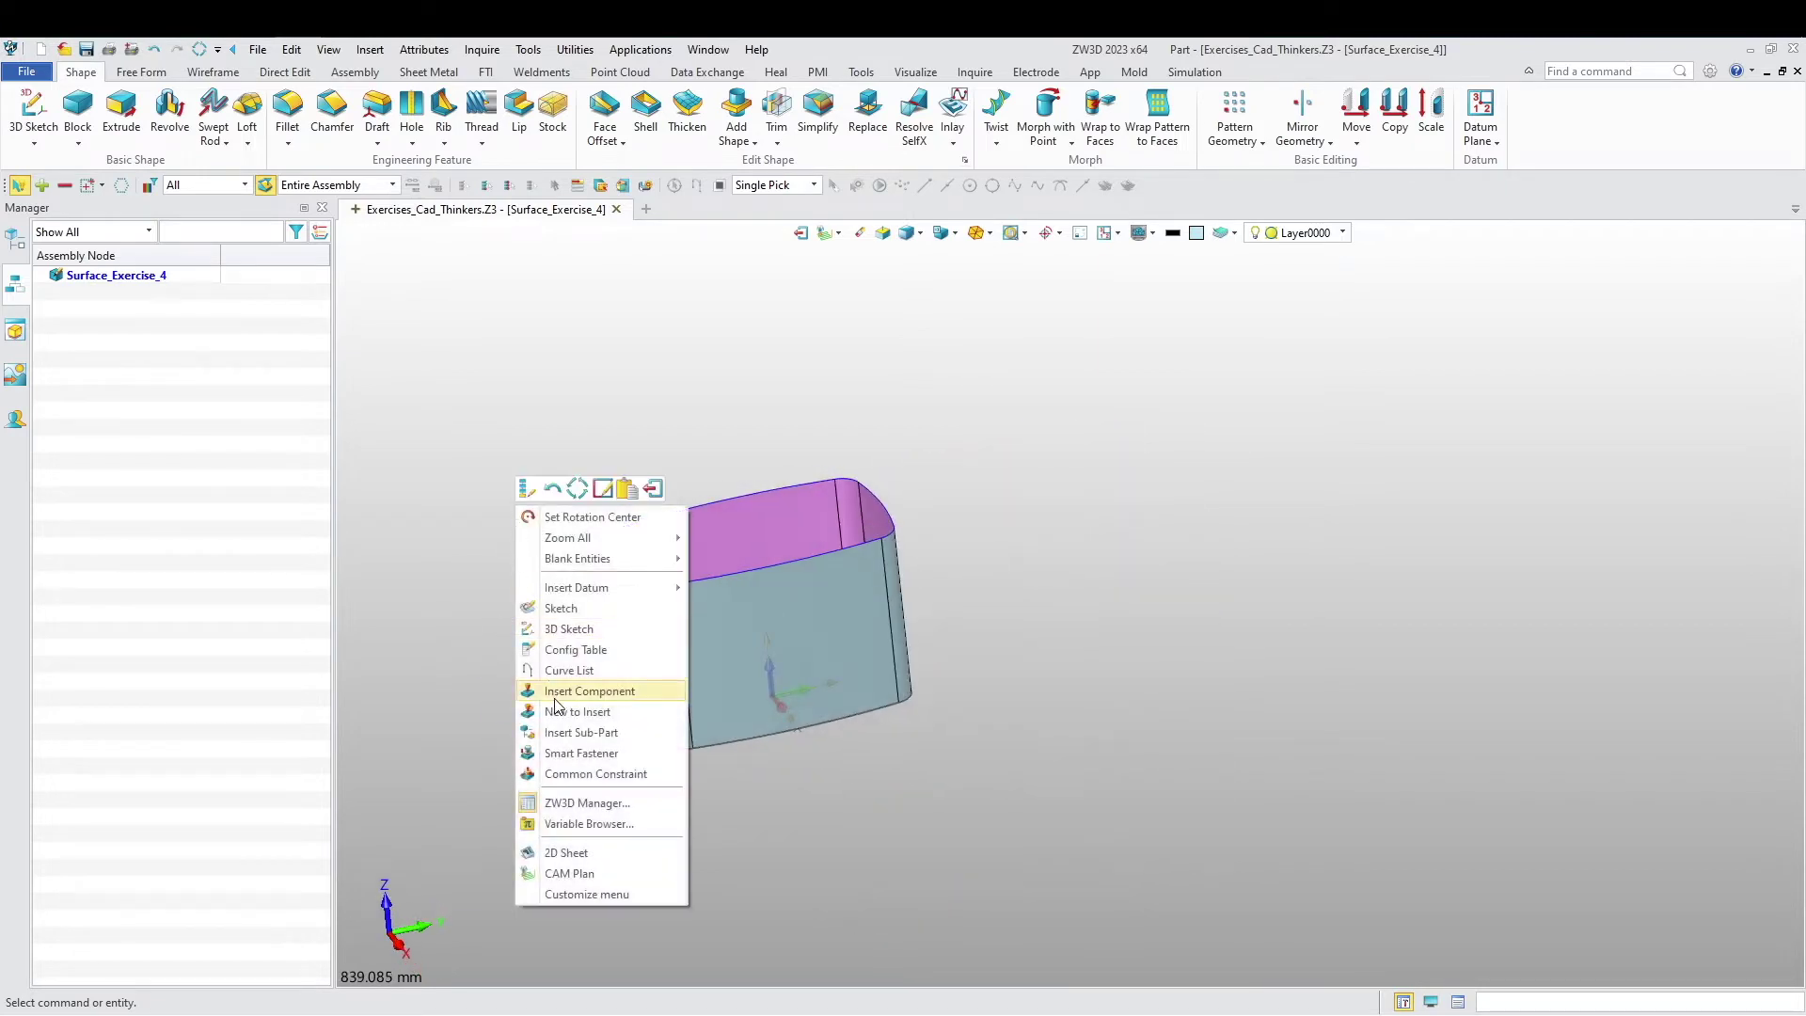
left_click(580, 610)
mouse_move(579, 613)
middle_mouse_down()
mouse_move(541, 711)
mouse_move(792, 692)
middle_mouse_up()
left_click(763, 647)
middle_click(651, 651)
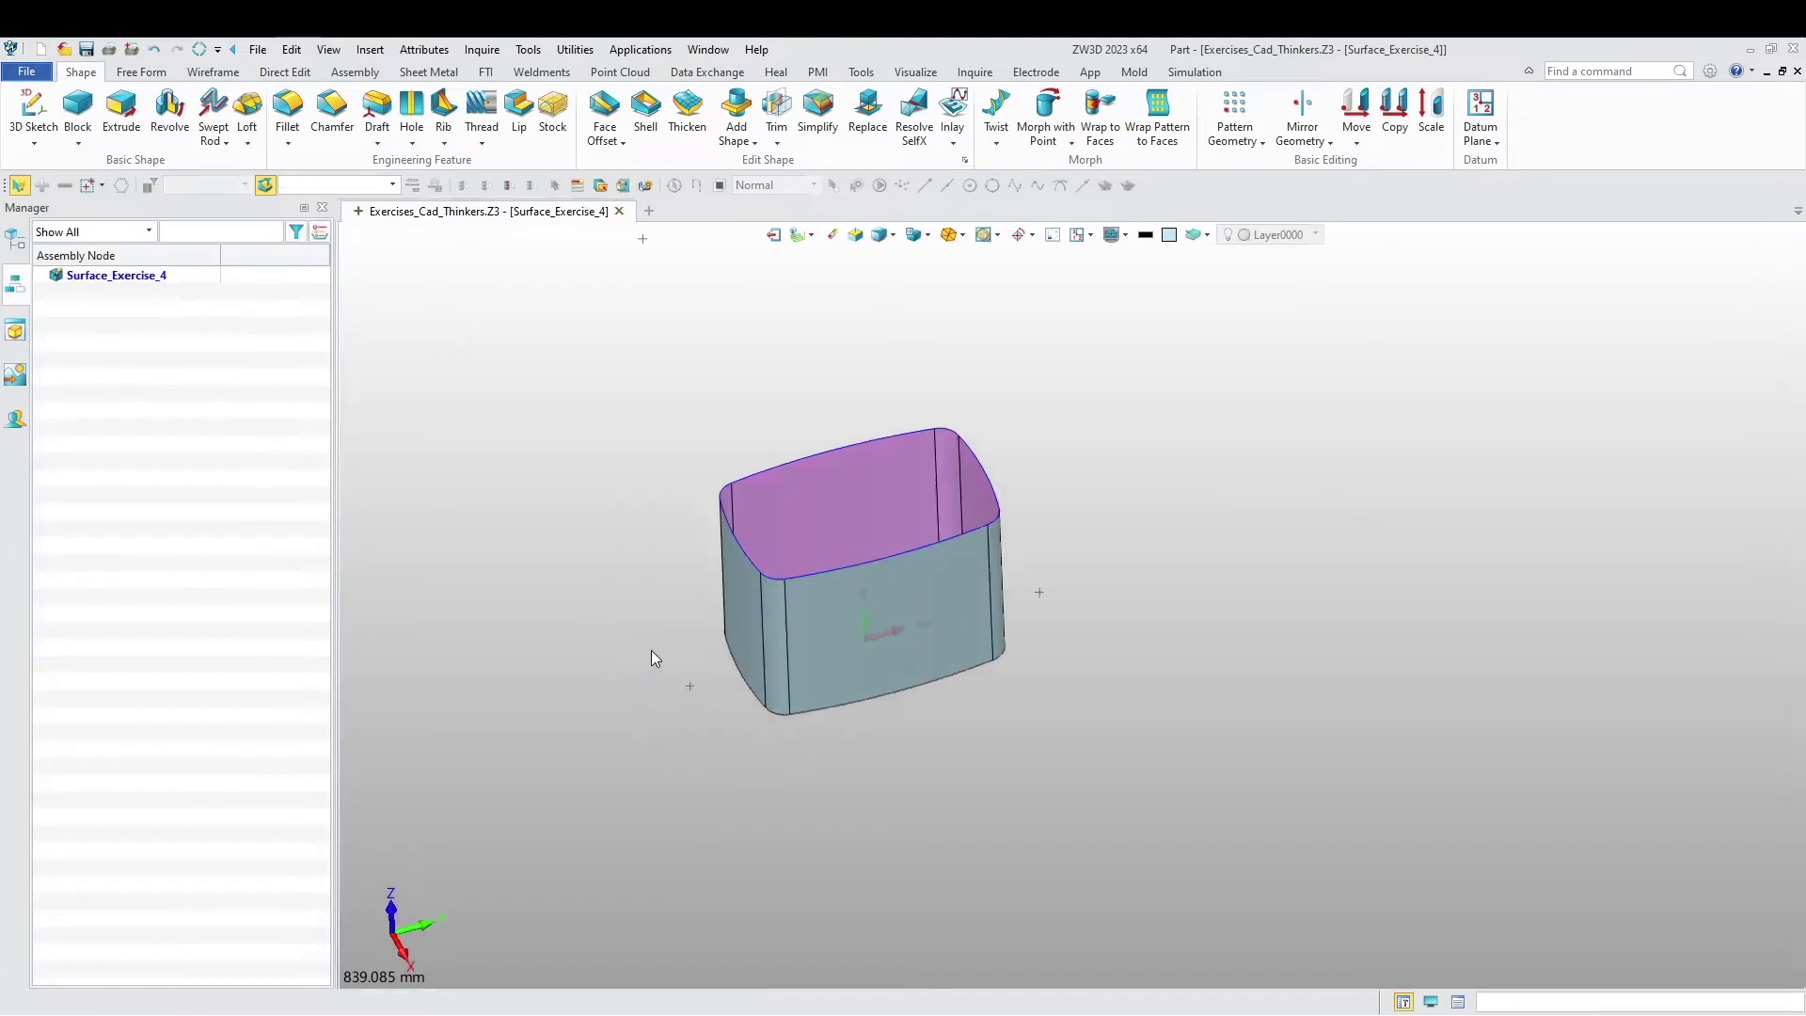
middle_click_drag(1097, 367, 778, 570)
scroll(780, 573, "up", 3)
middle_click_drag(694, 655, 775, 630)
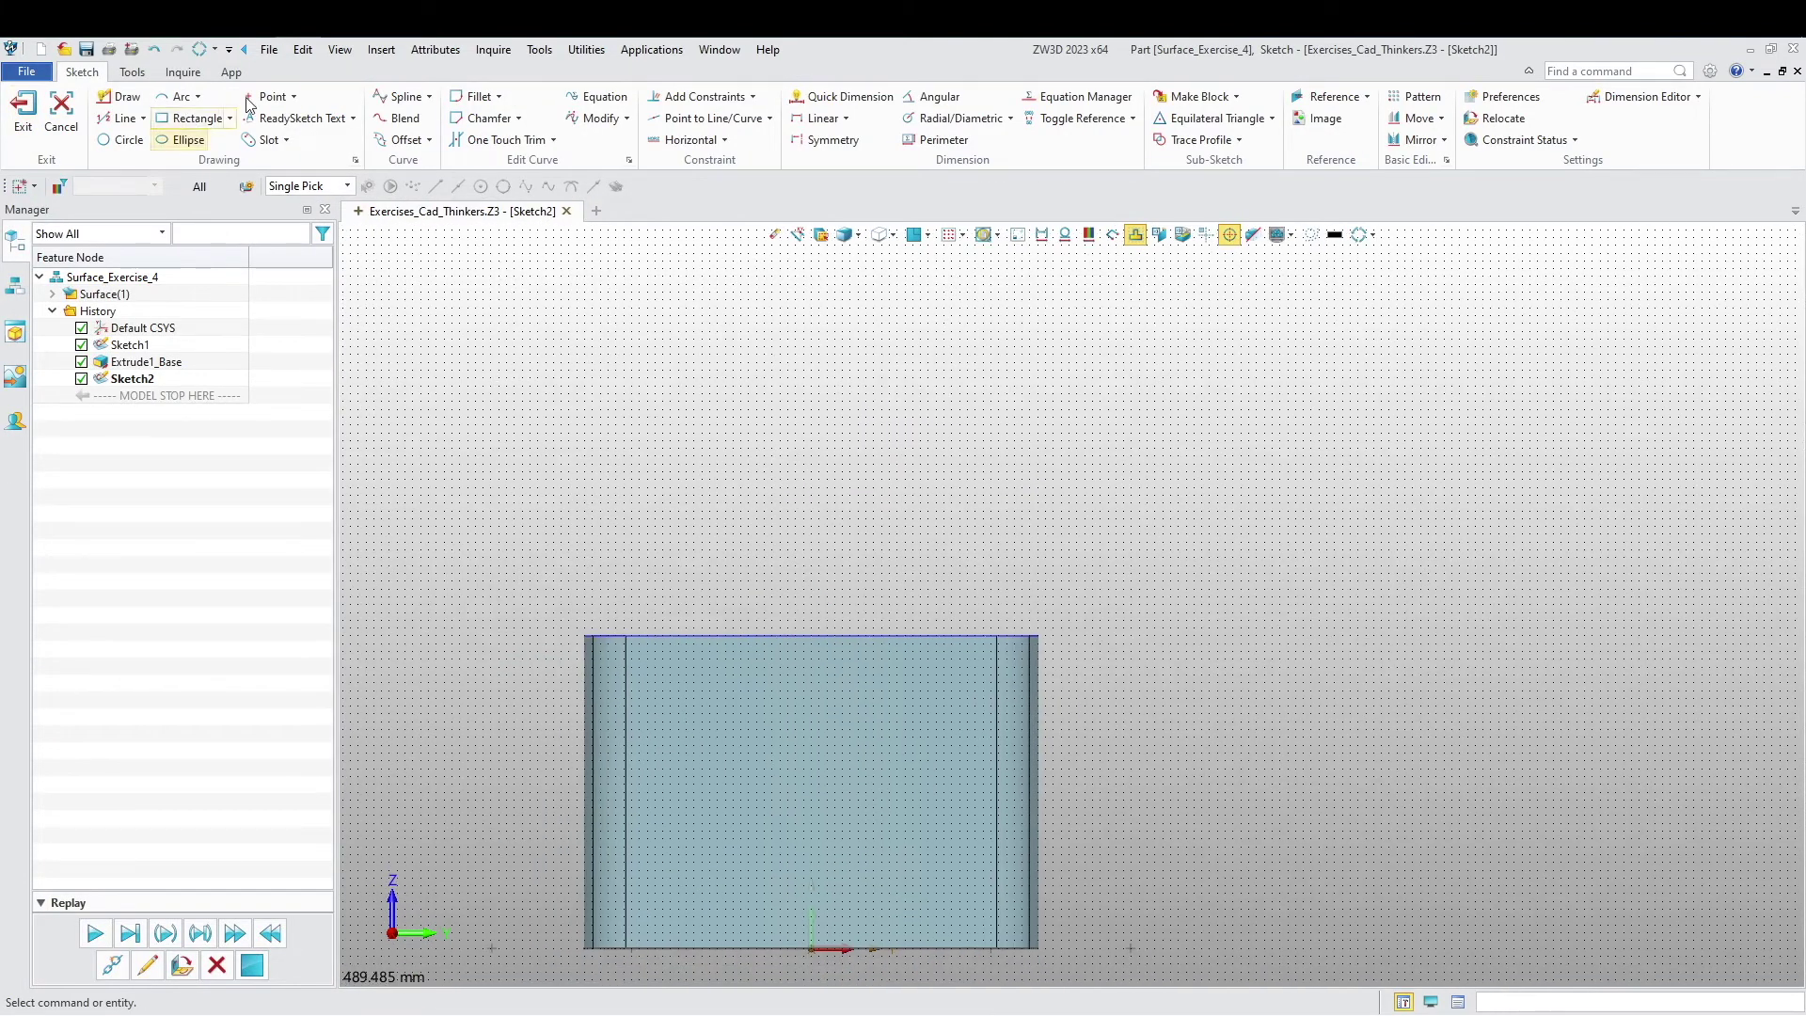
Step: Place a sketch point above the base and dimension it 100 mm horizontally from the origin
left_click(270, 97)
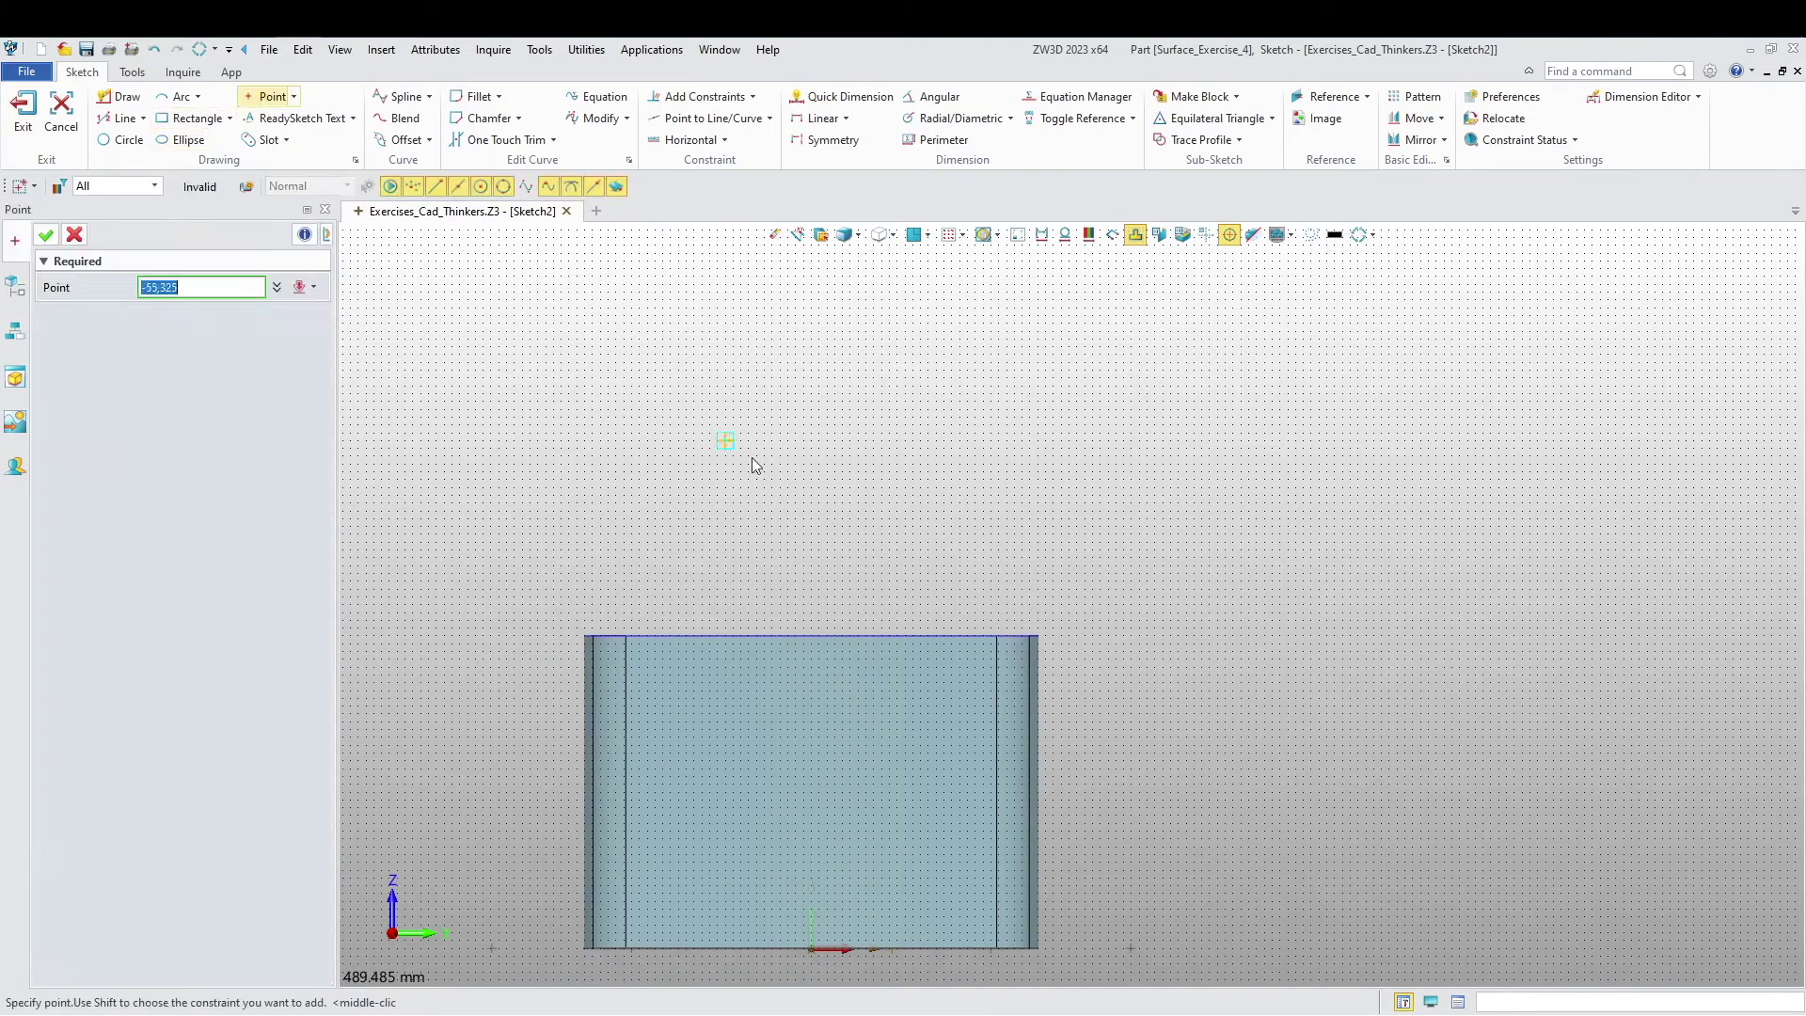
middle_click(925, 550)
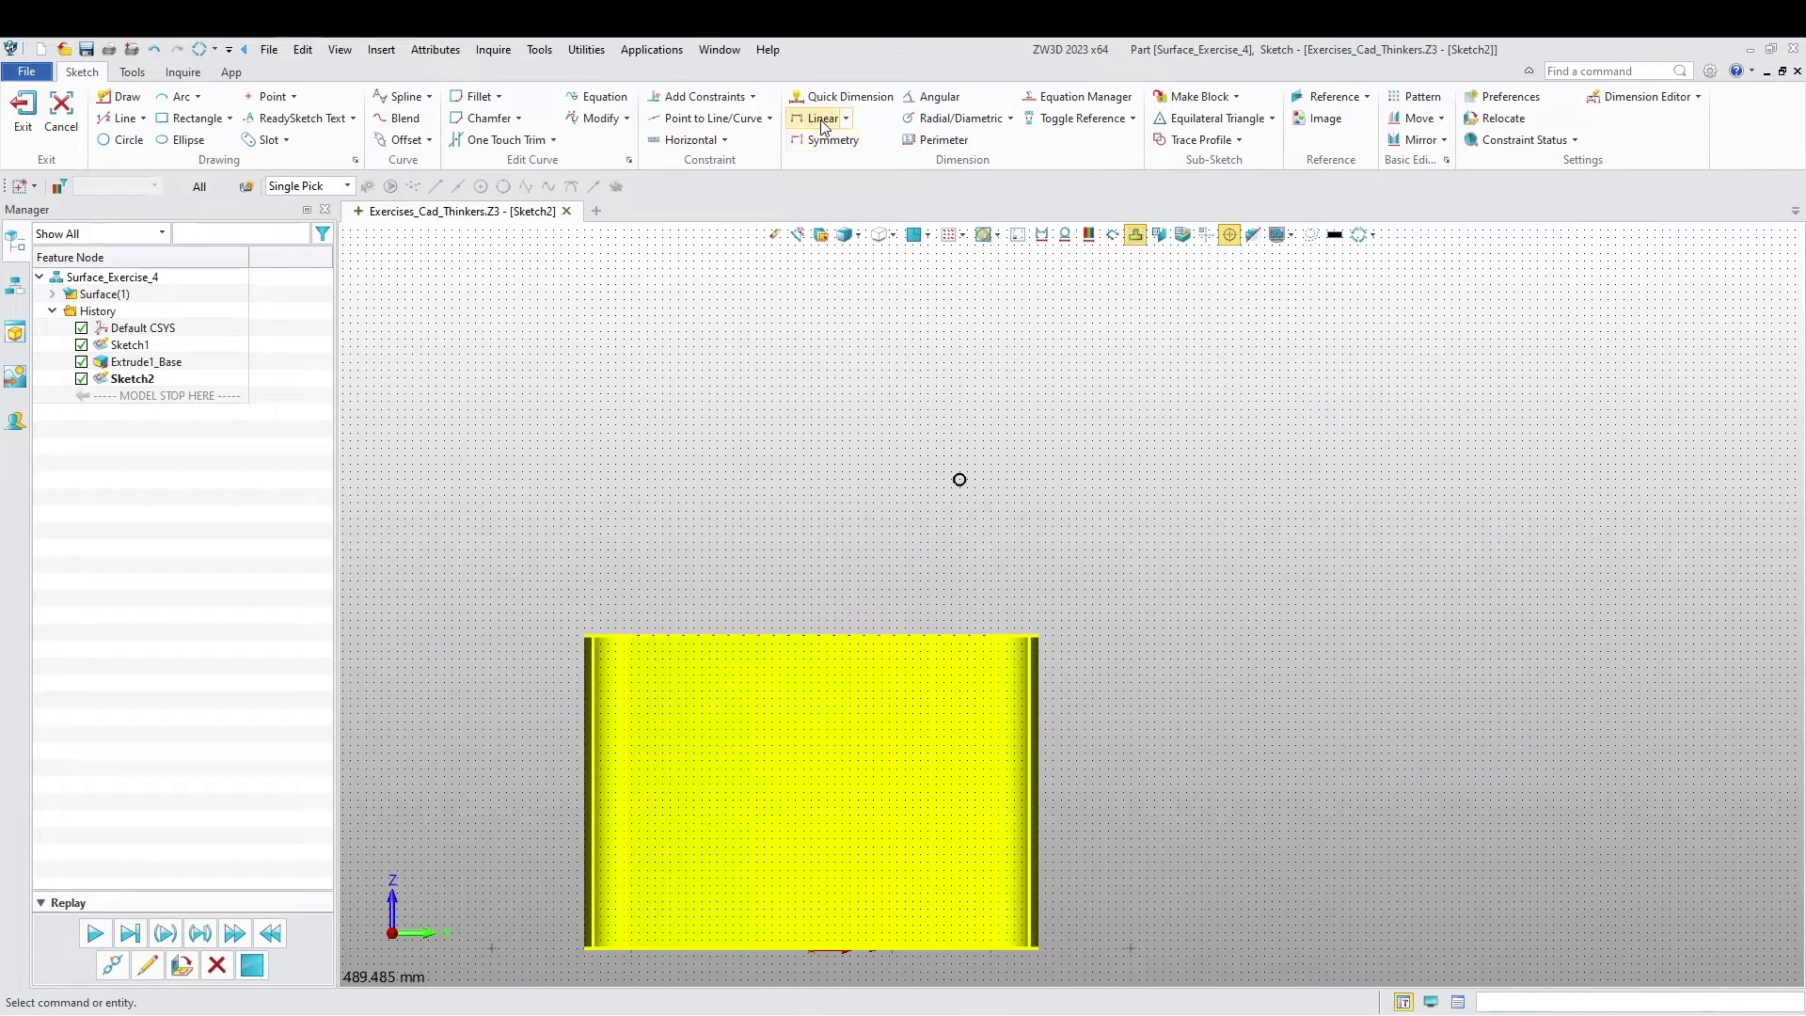
left_click(821, 119)
left_click(813, 947)
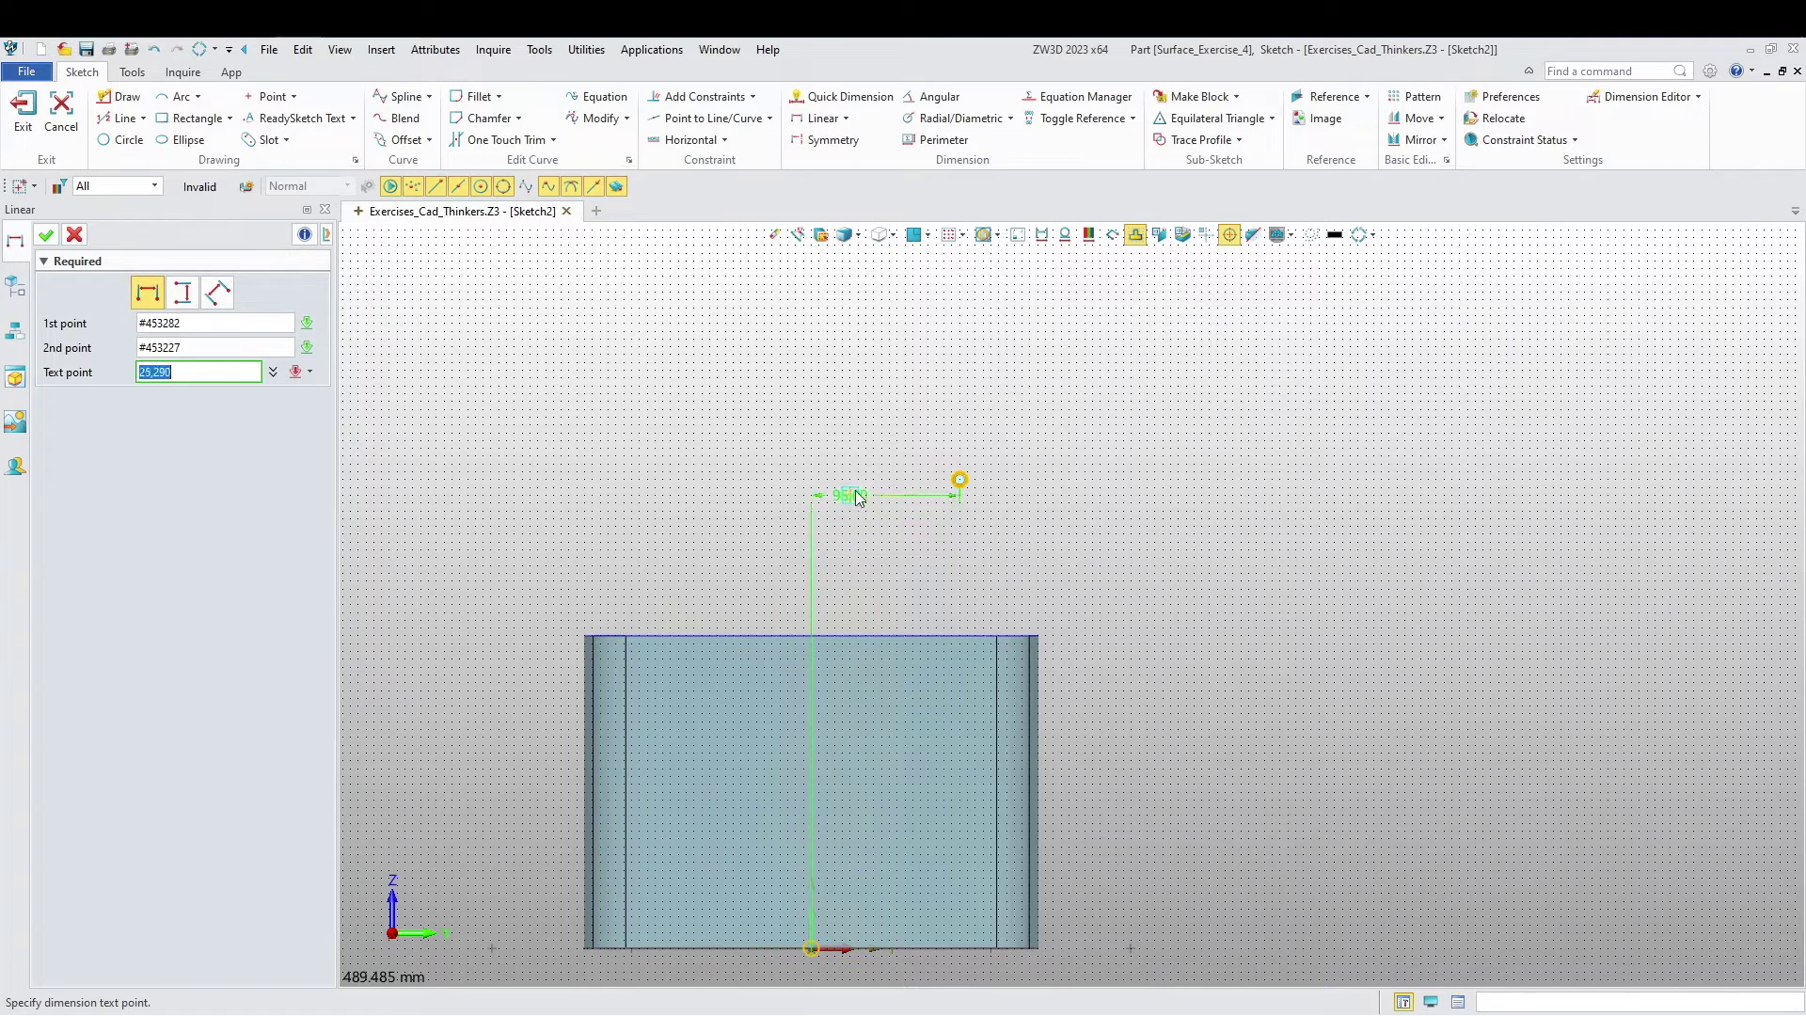
left_click(889, 443)
type("10")
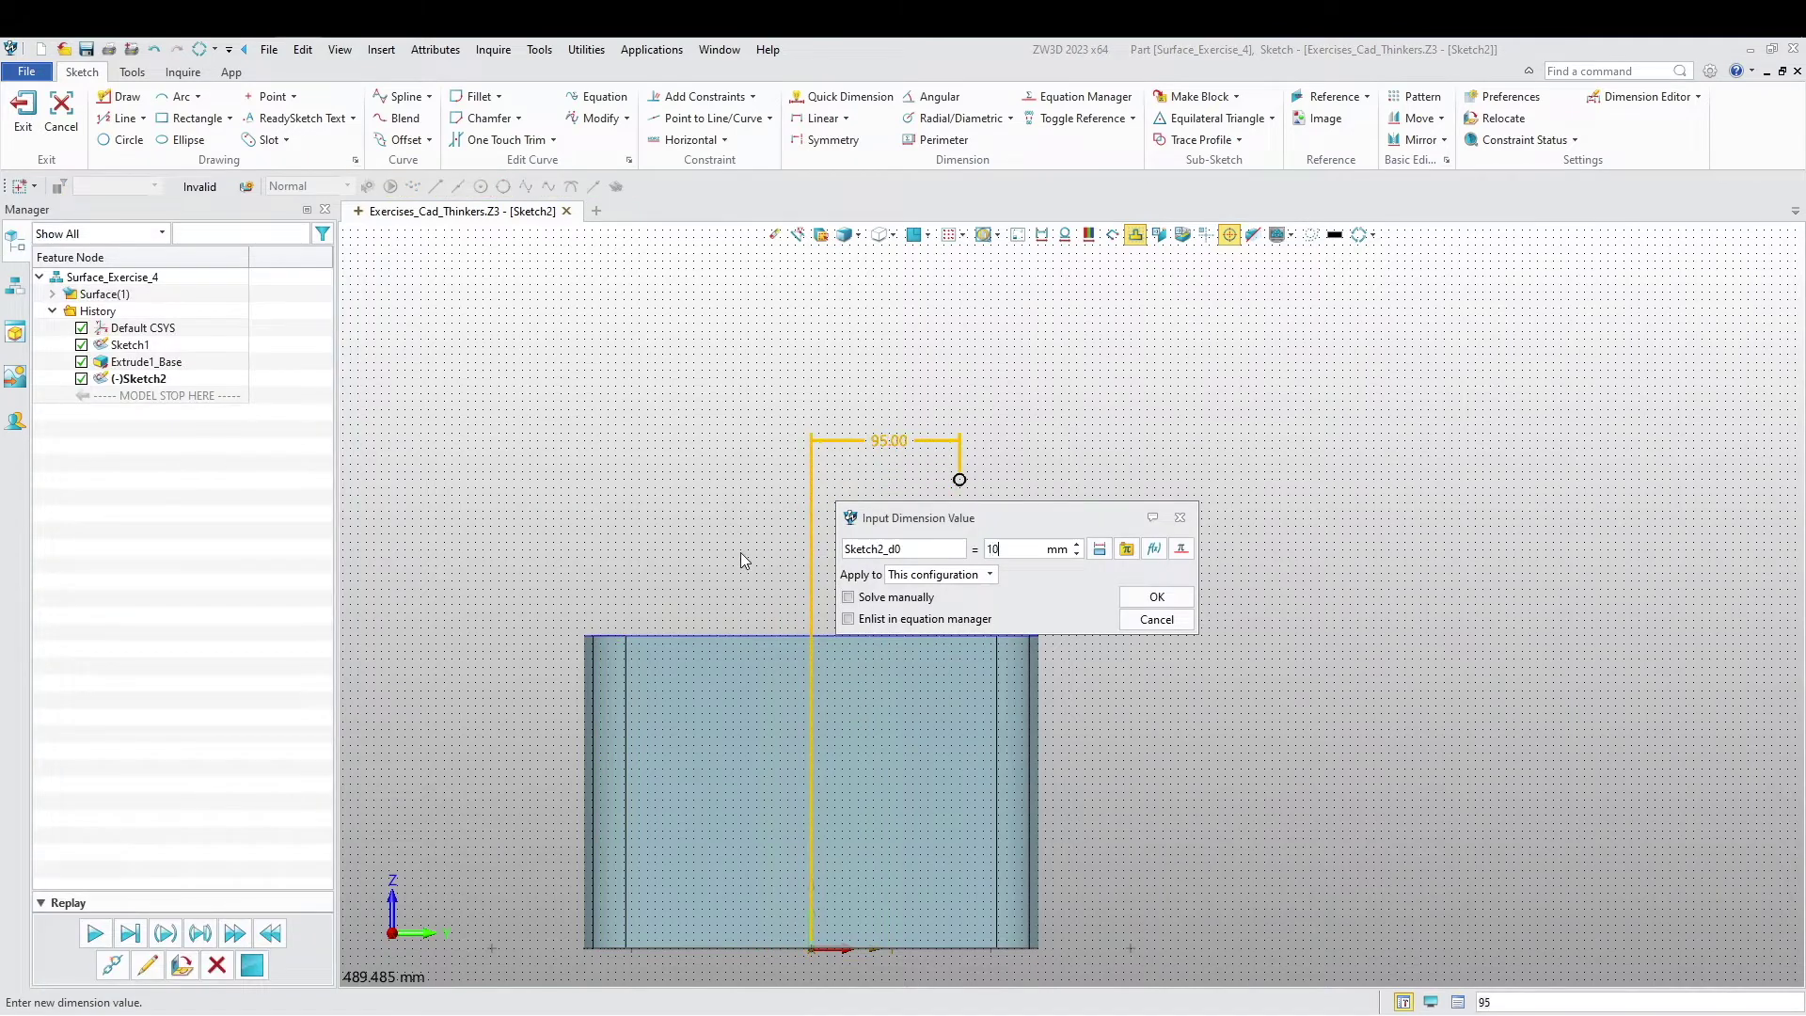
type("0")
key("Return")
Step: Dimension the point 125 mm vertically above the base's upper edge and finish the sketch
left_click(945, 636)
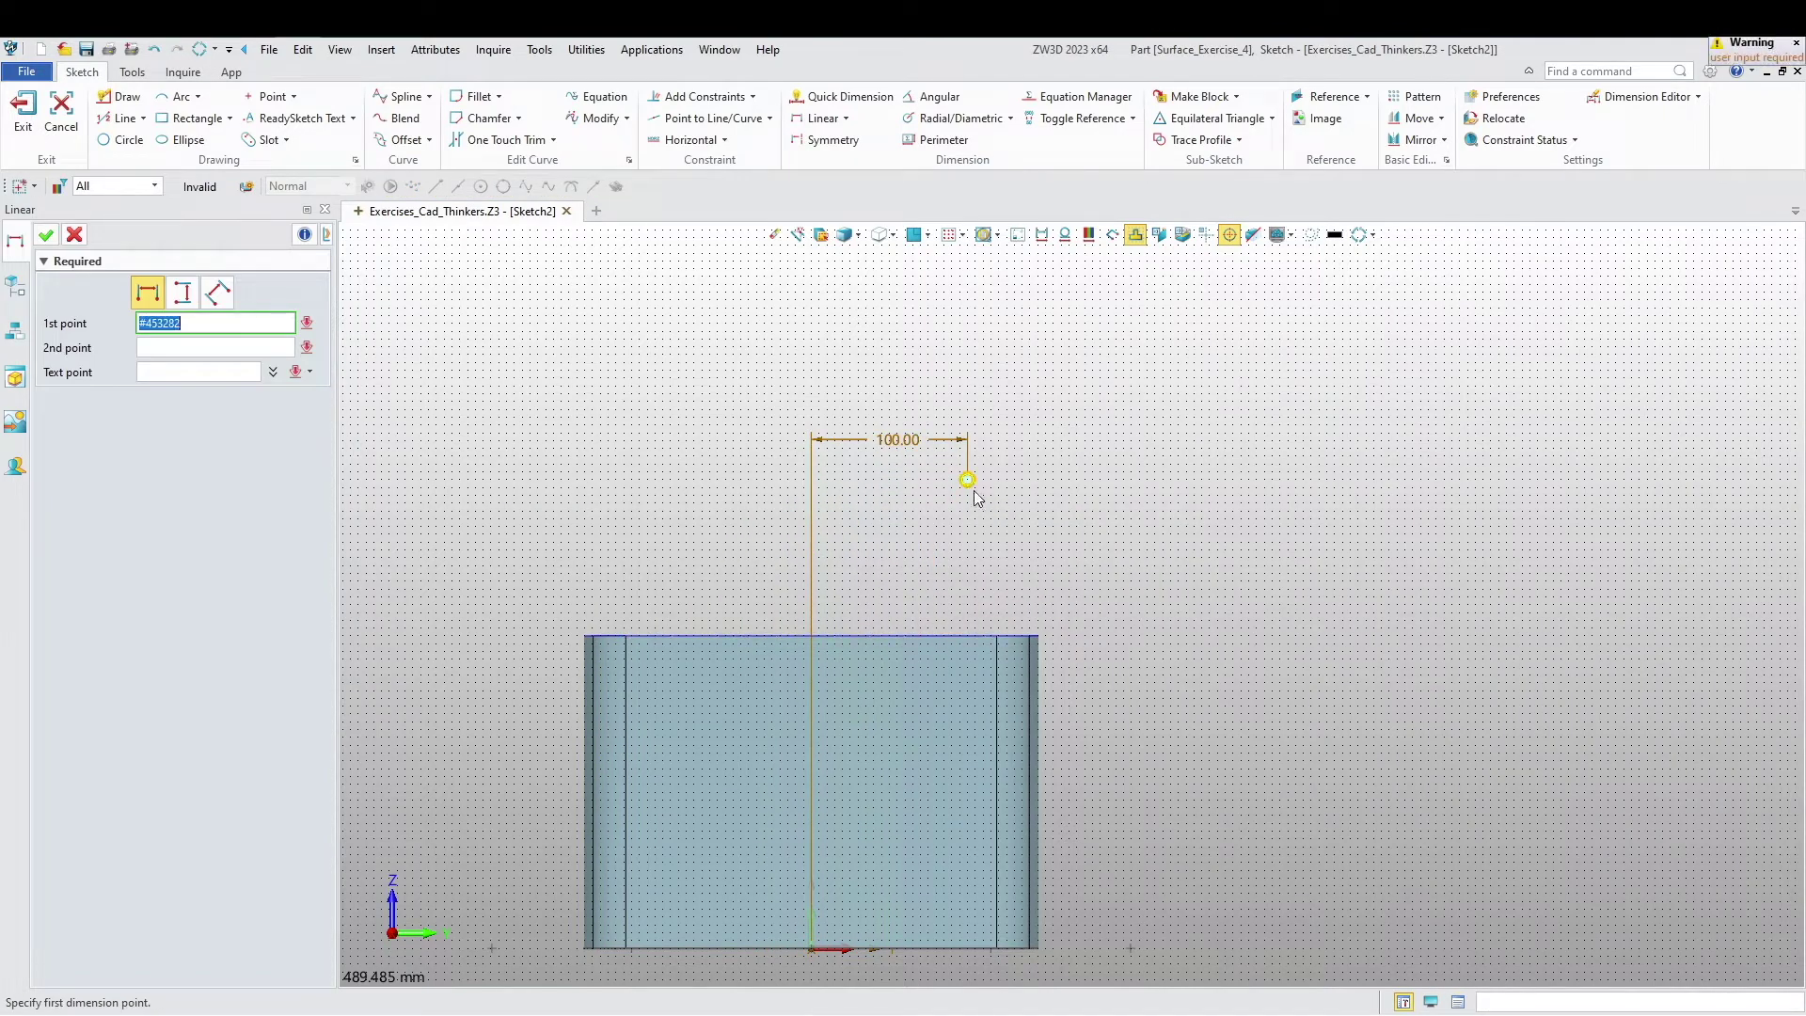
left_click(1039, 637)
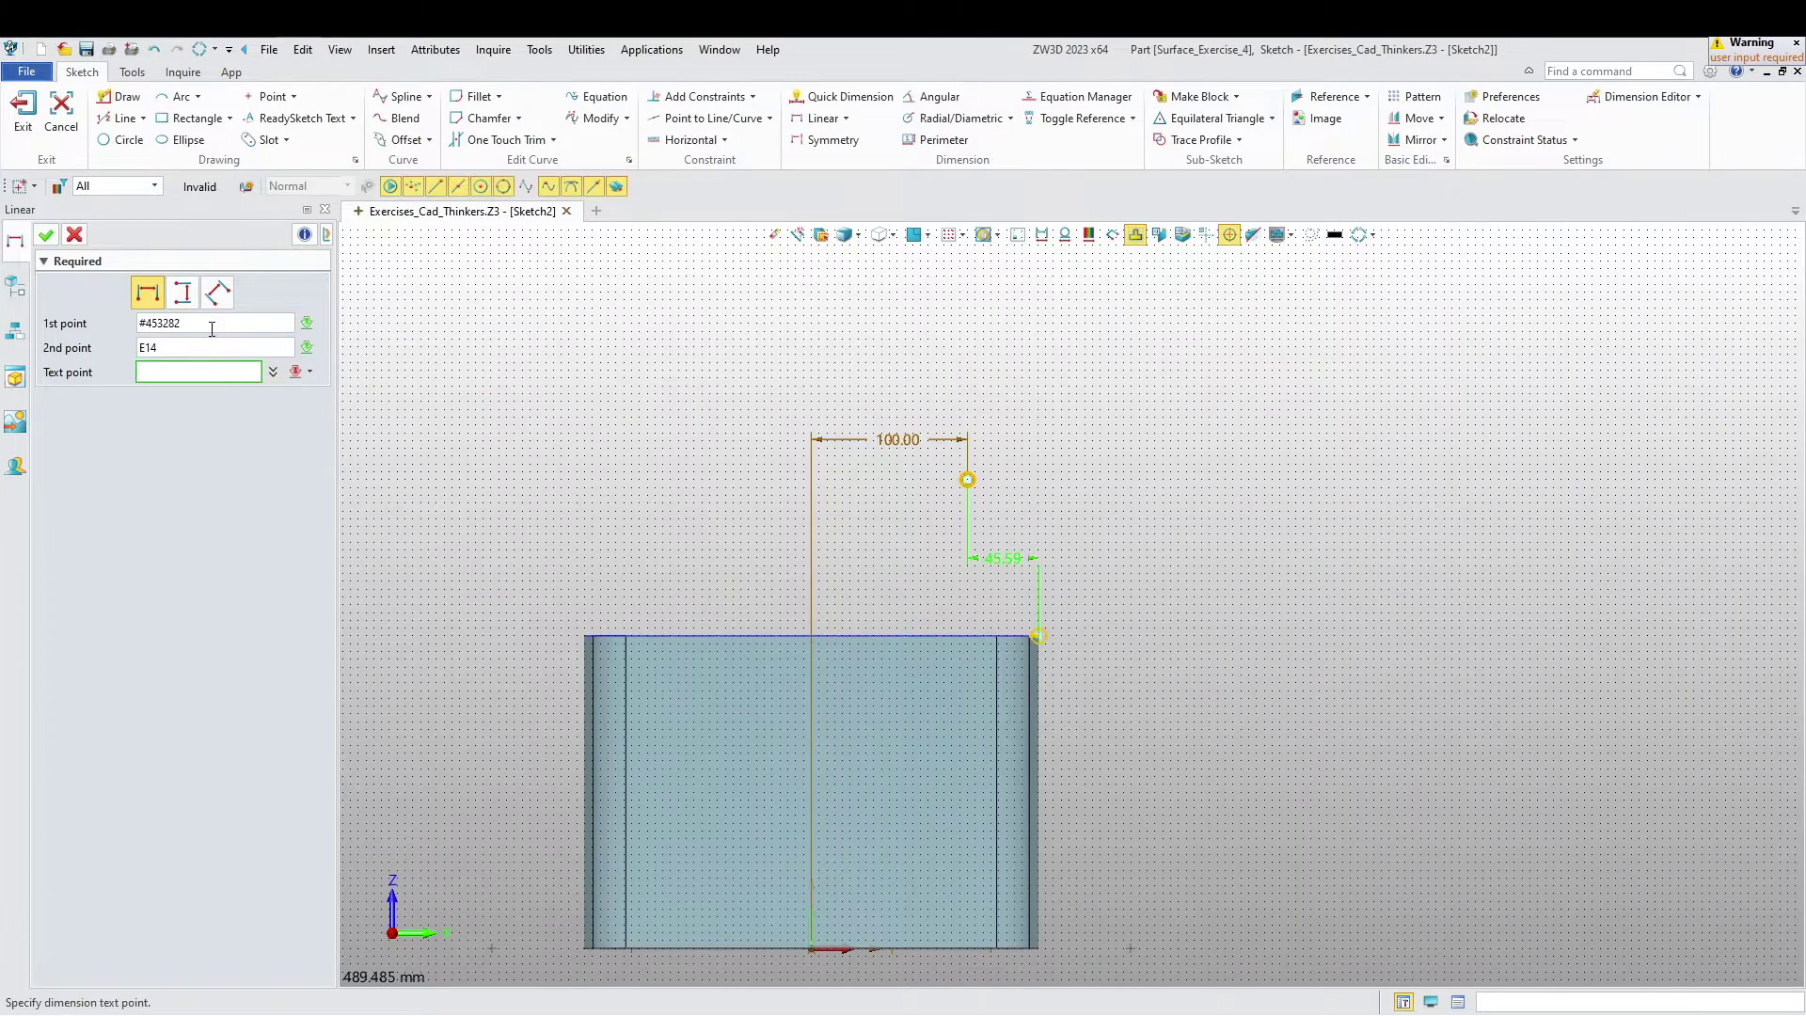
left_click(185, 296)
left_click(1075, 552)
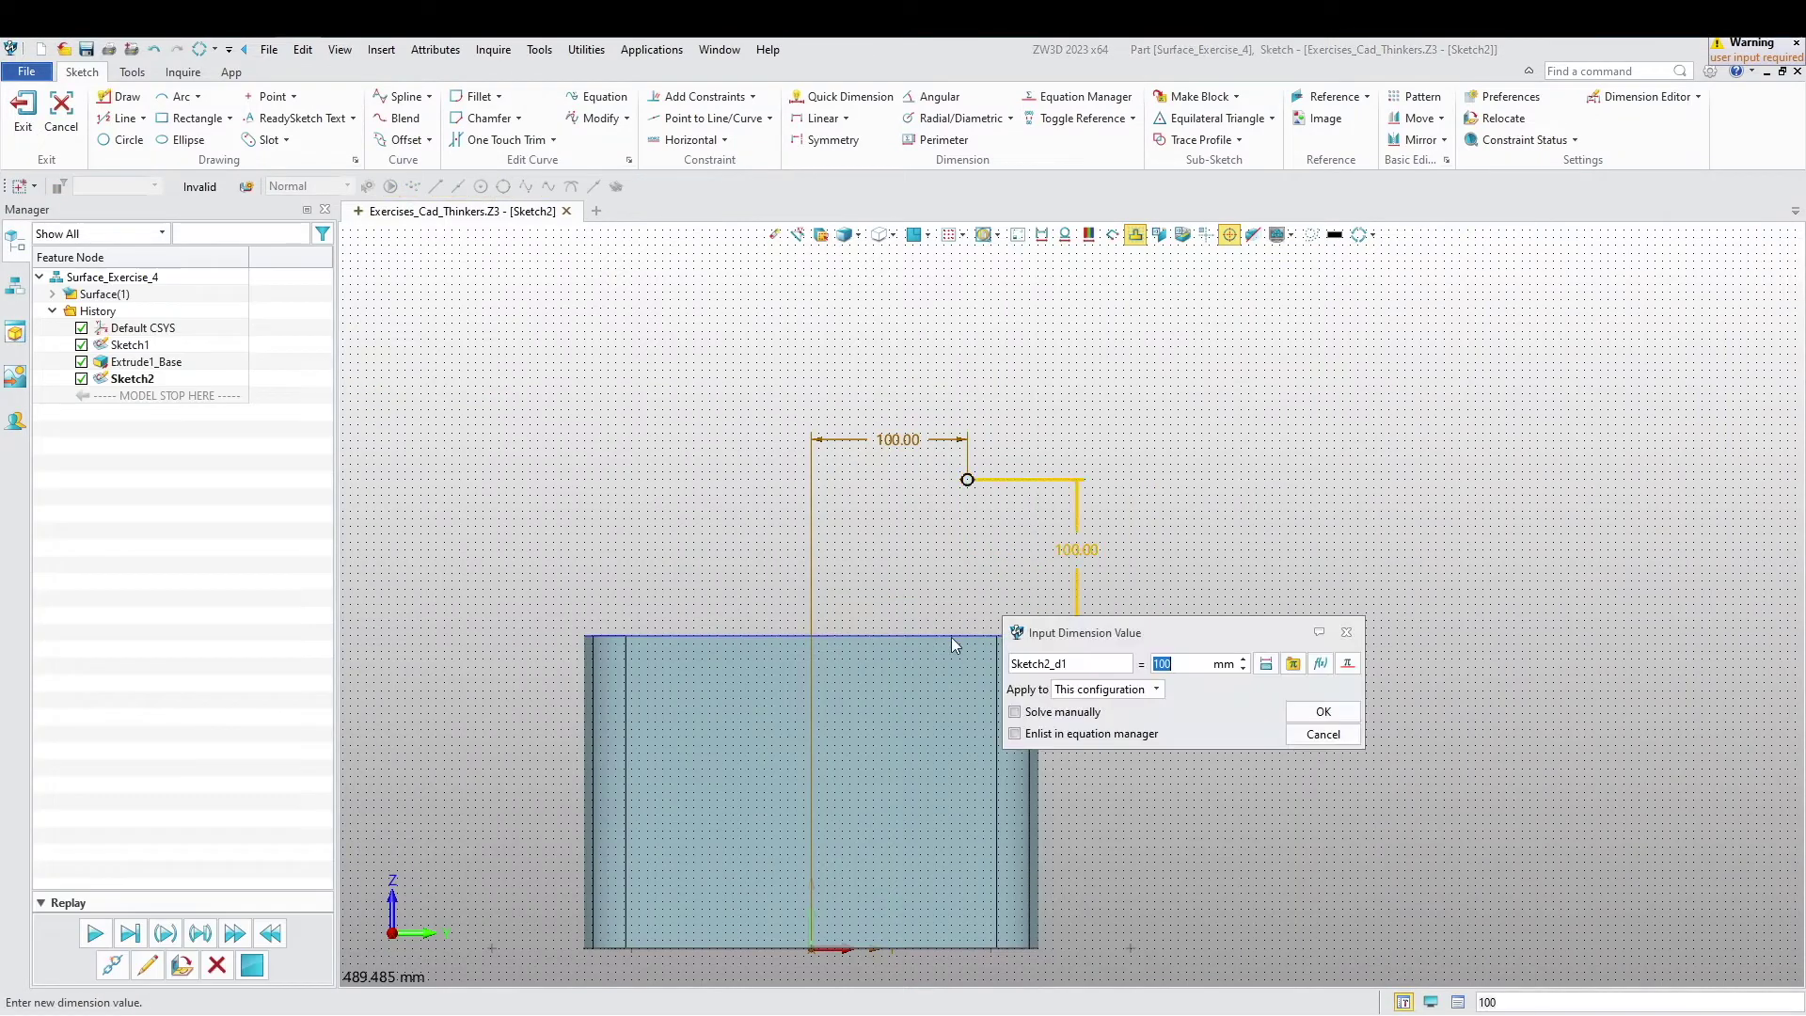
type("125")
key("Return")
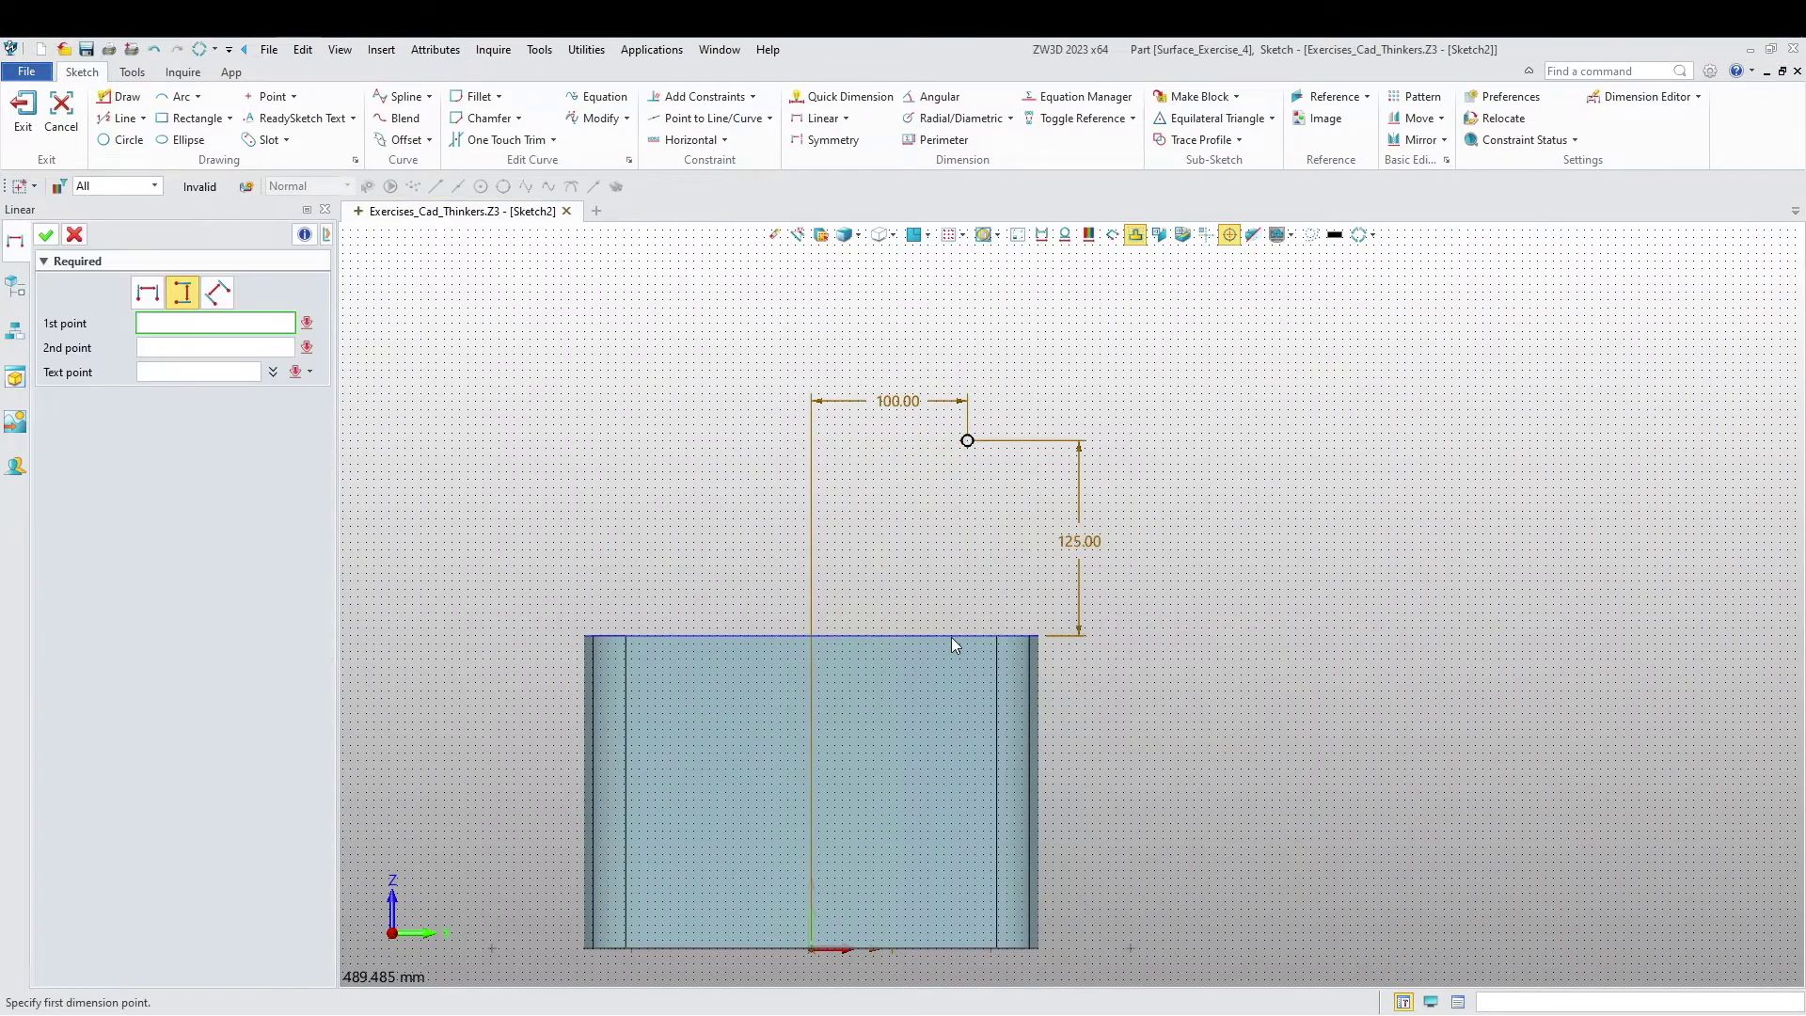
left_click(19, 118)
Step: Begin a new datum plane located at the sketched point above the base
mouse_move(517, 552)
right_mouse_down()
mouse_move(619, 522)
mouse_move(760, 890)
mouse_move(624, 633)
mouse_move(784, 494)
right_mouse_up()
right_click(1010, 438)
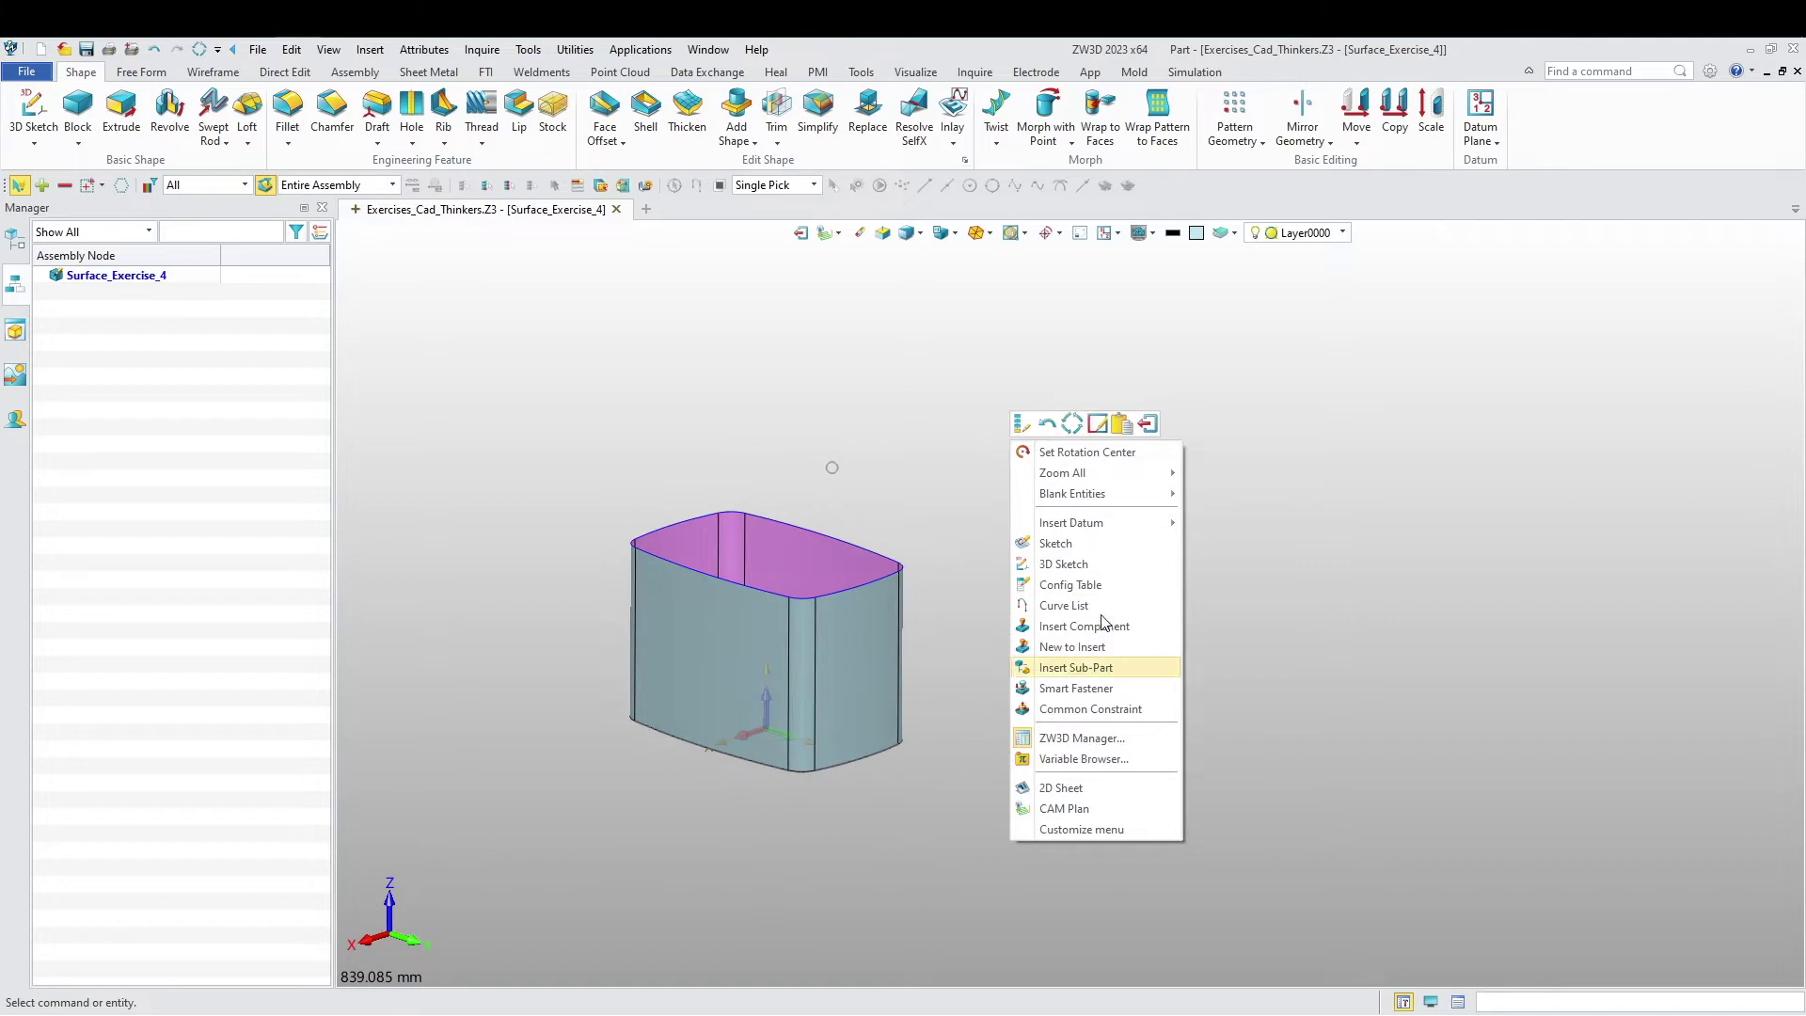
mouse_move(1099, 527)
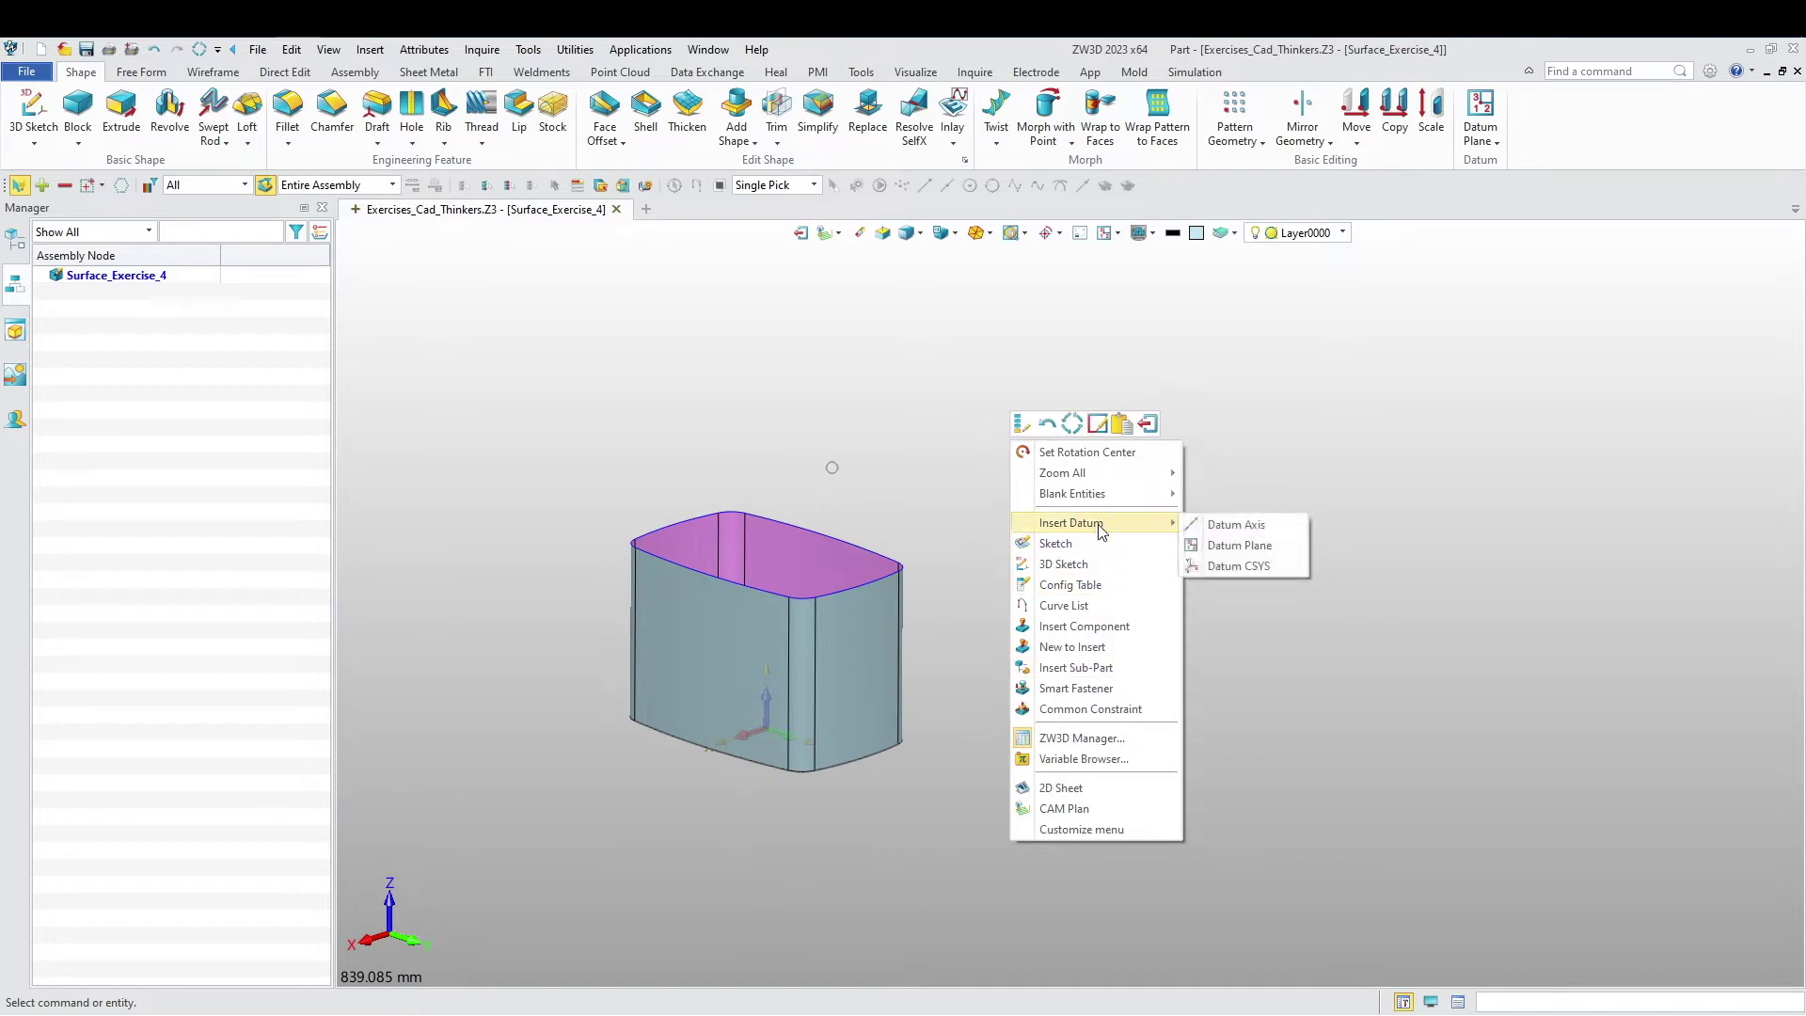
left_click(1256, 548)
right_click_drag(1104, 607, 950, 536)
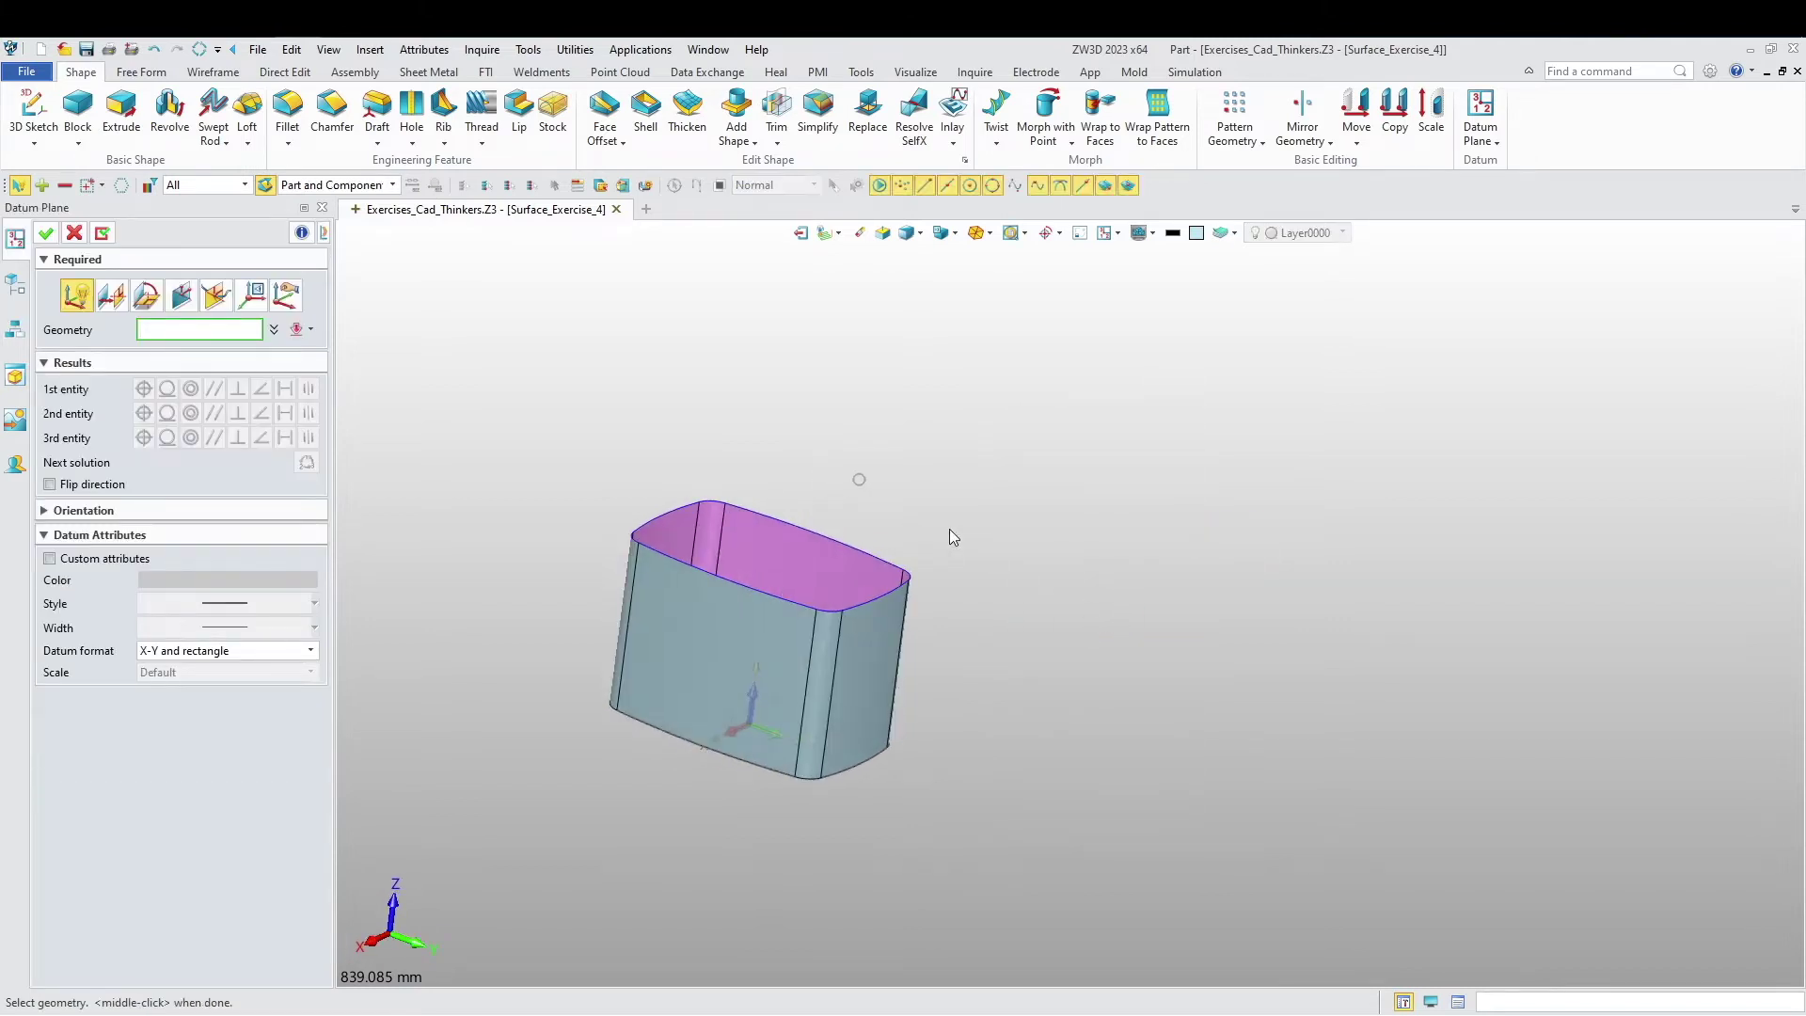
left_click(875, 482)
right_click_drag(1084, 653, 1040, 747)
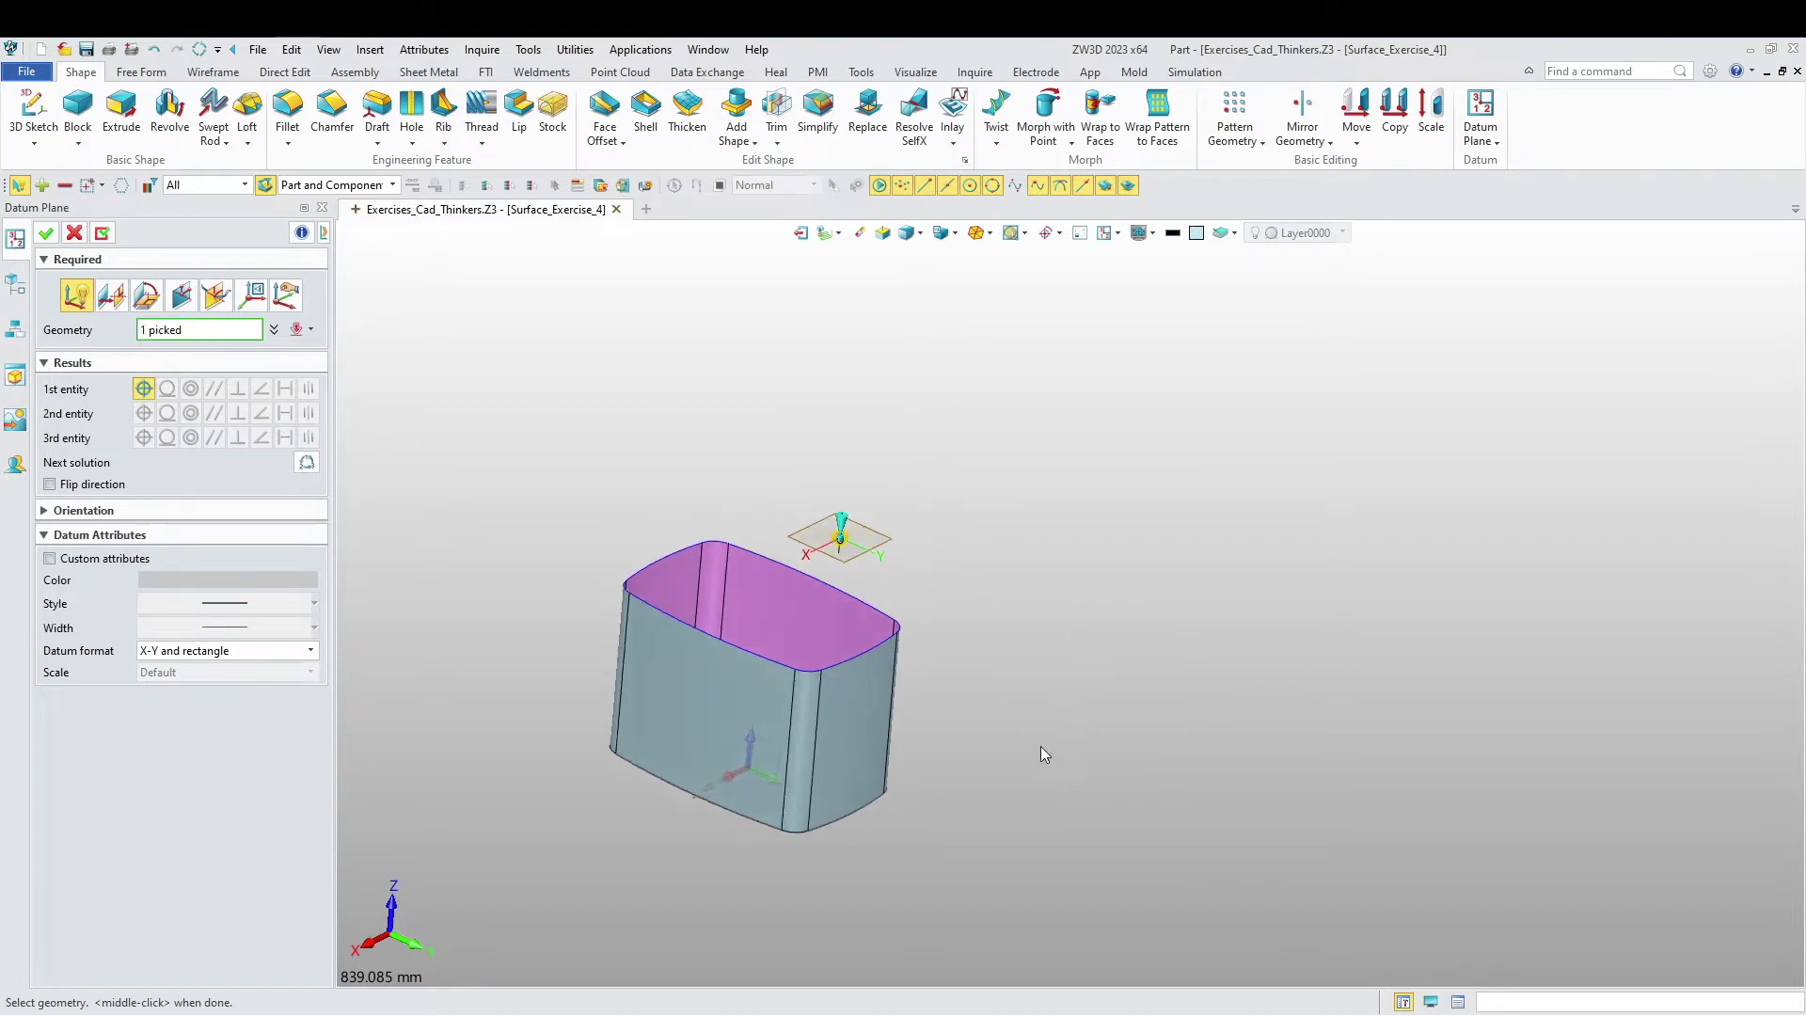
Step: Set the datum plane's X angle to -45 degrees and create the plane
left_click(126, 509)
left_click(173, 583)
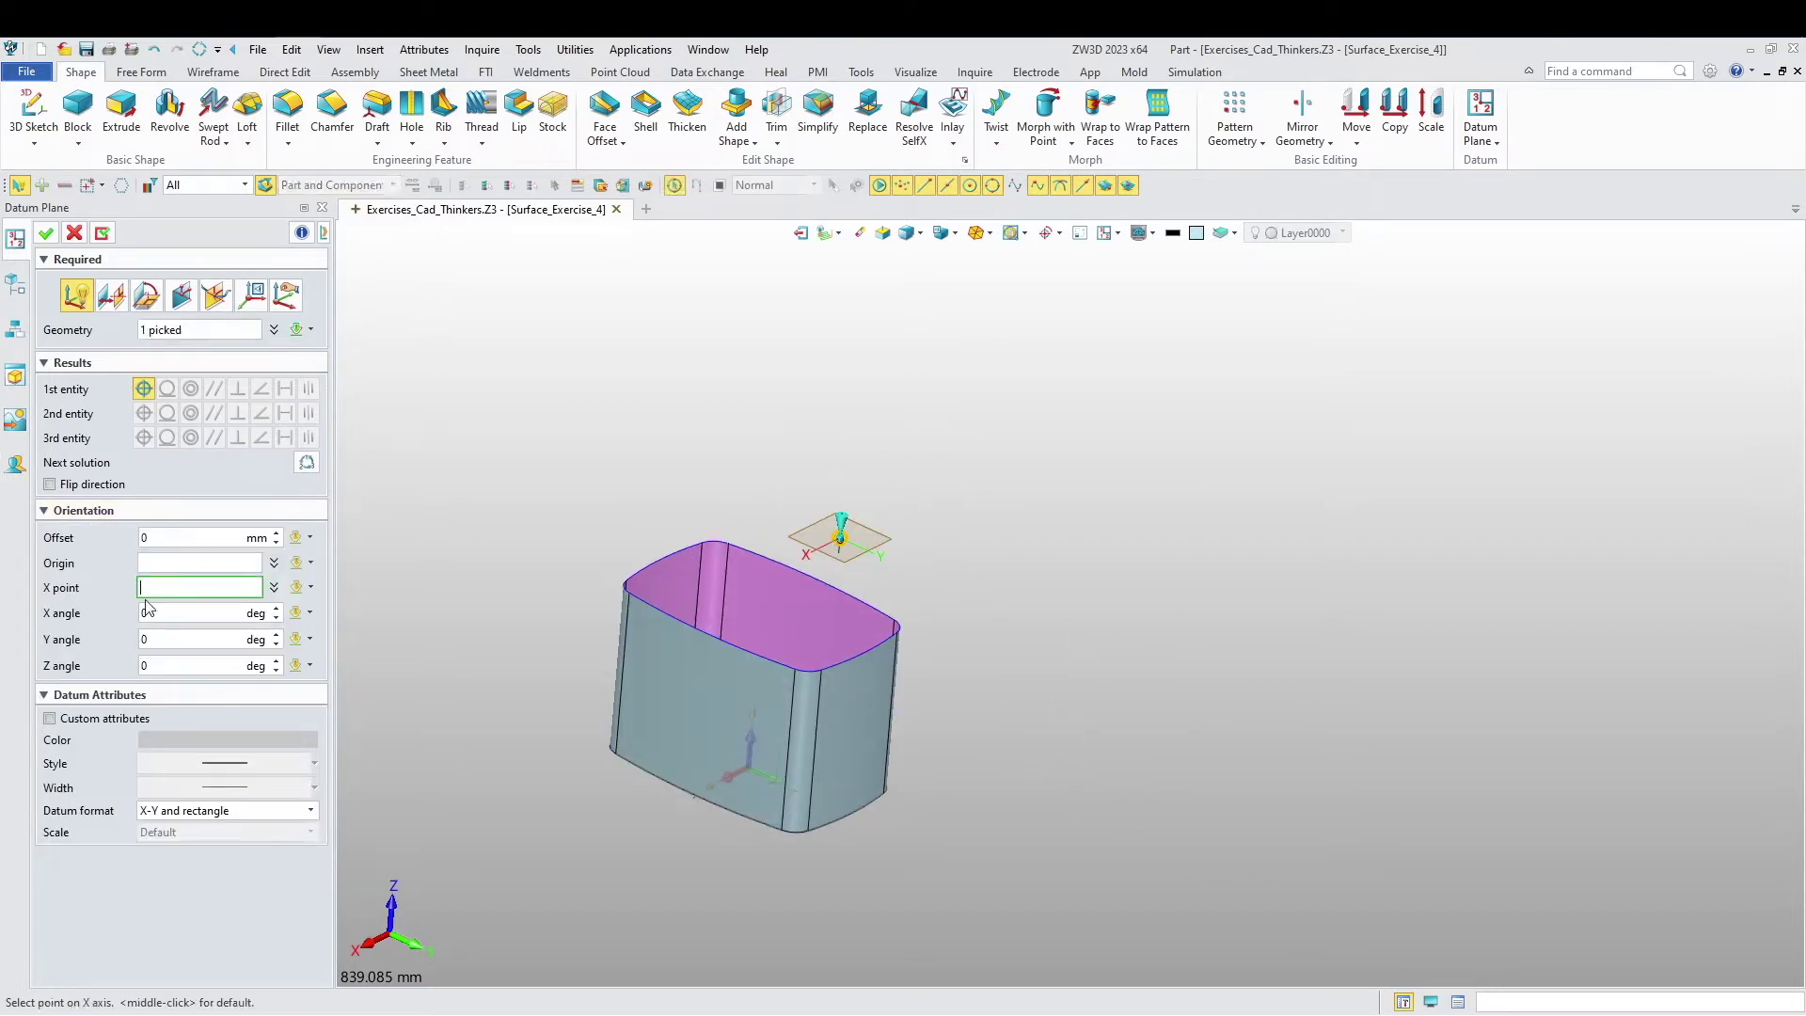
left_click(161, 622)
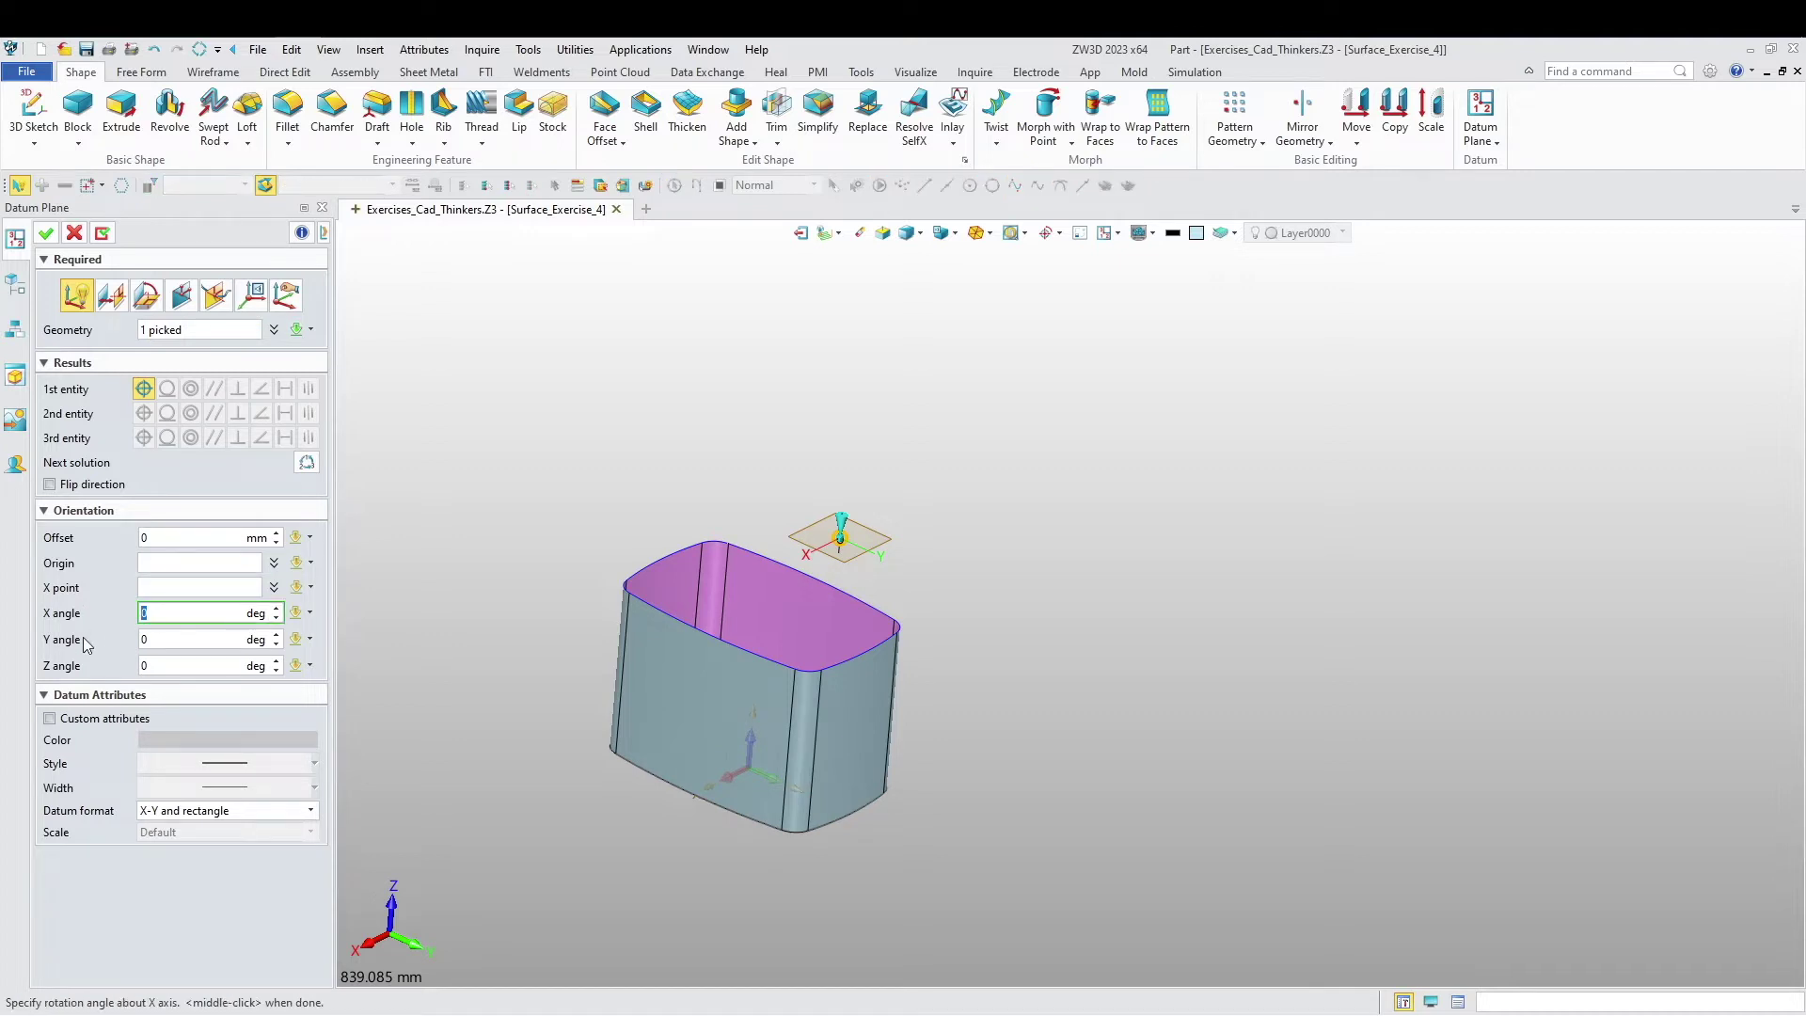
key("Return")
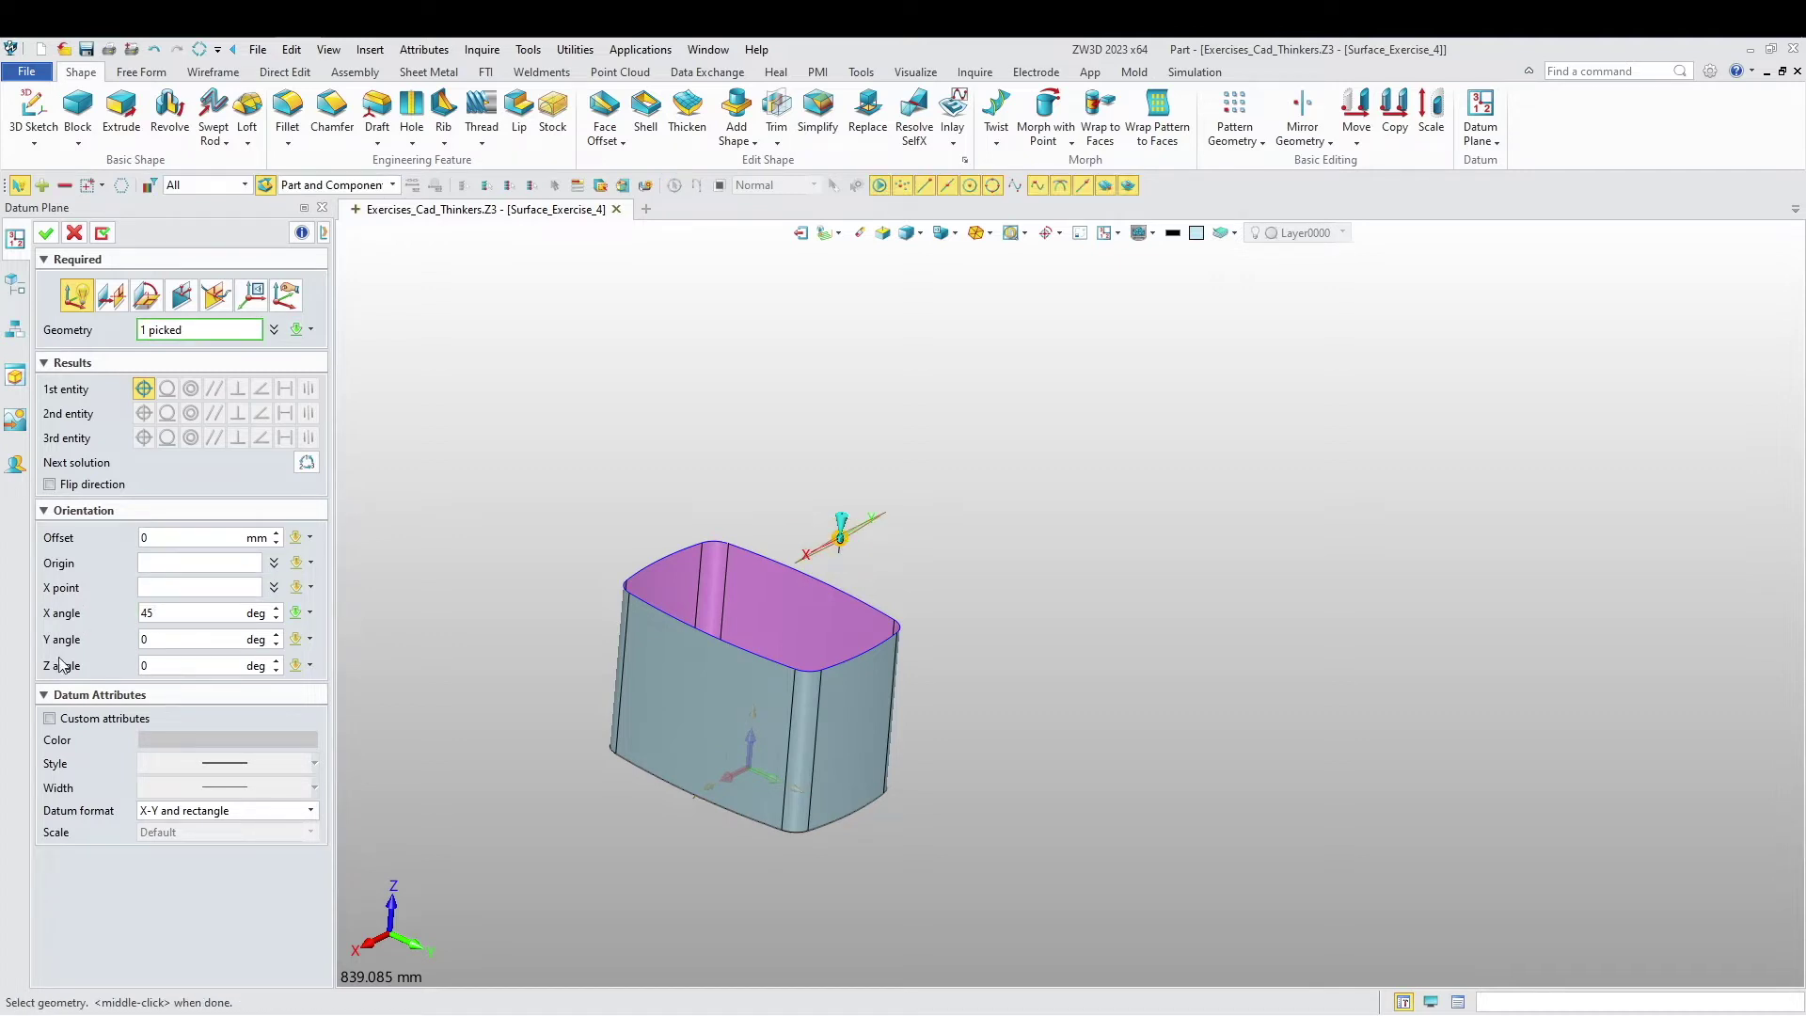
left_click(142, 614)
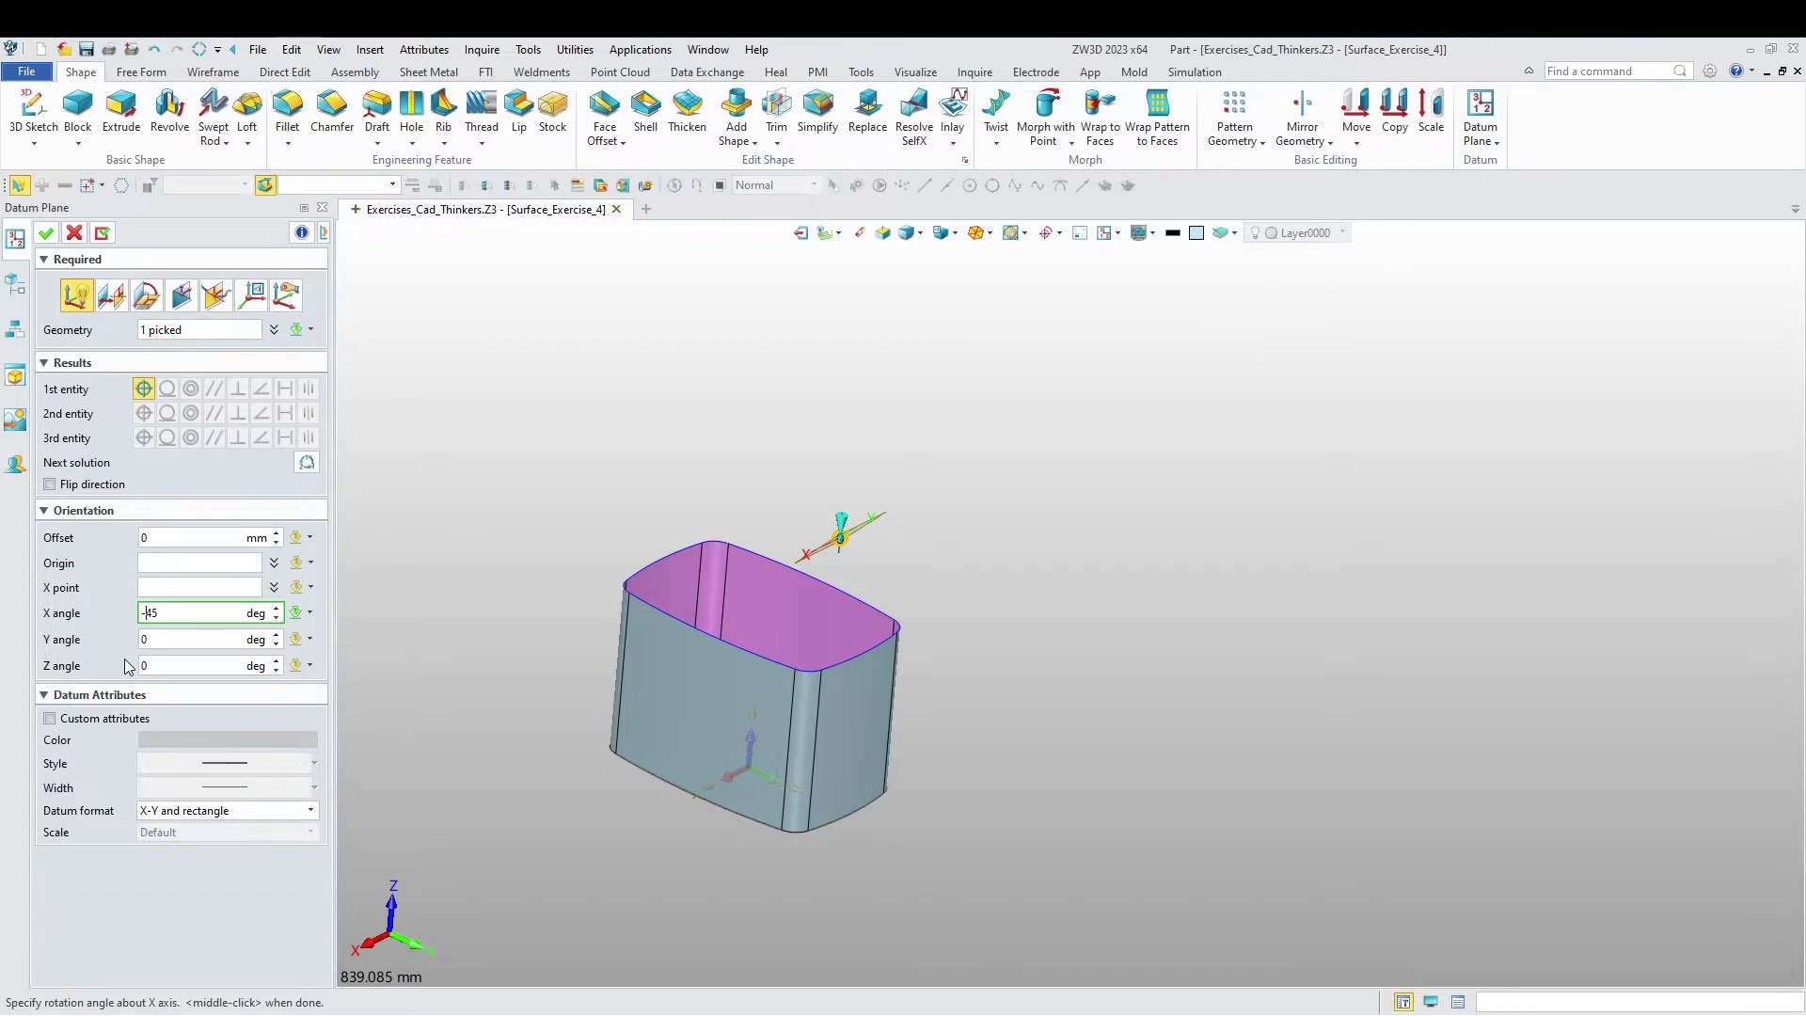
key("Return")
left_click(48, 234)
right_click_drag(412, 370, 508, 392)
left_click(18, 250)
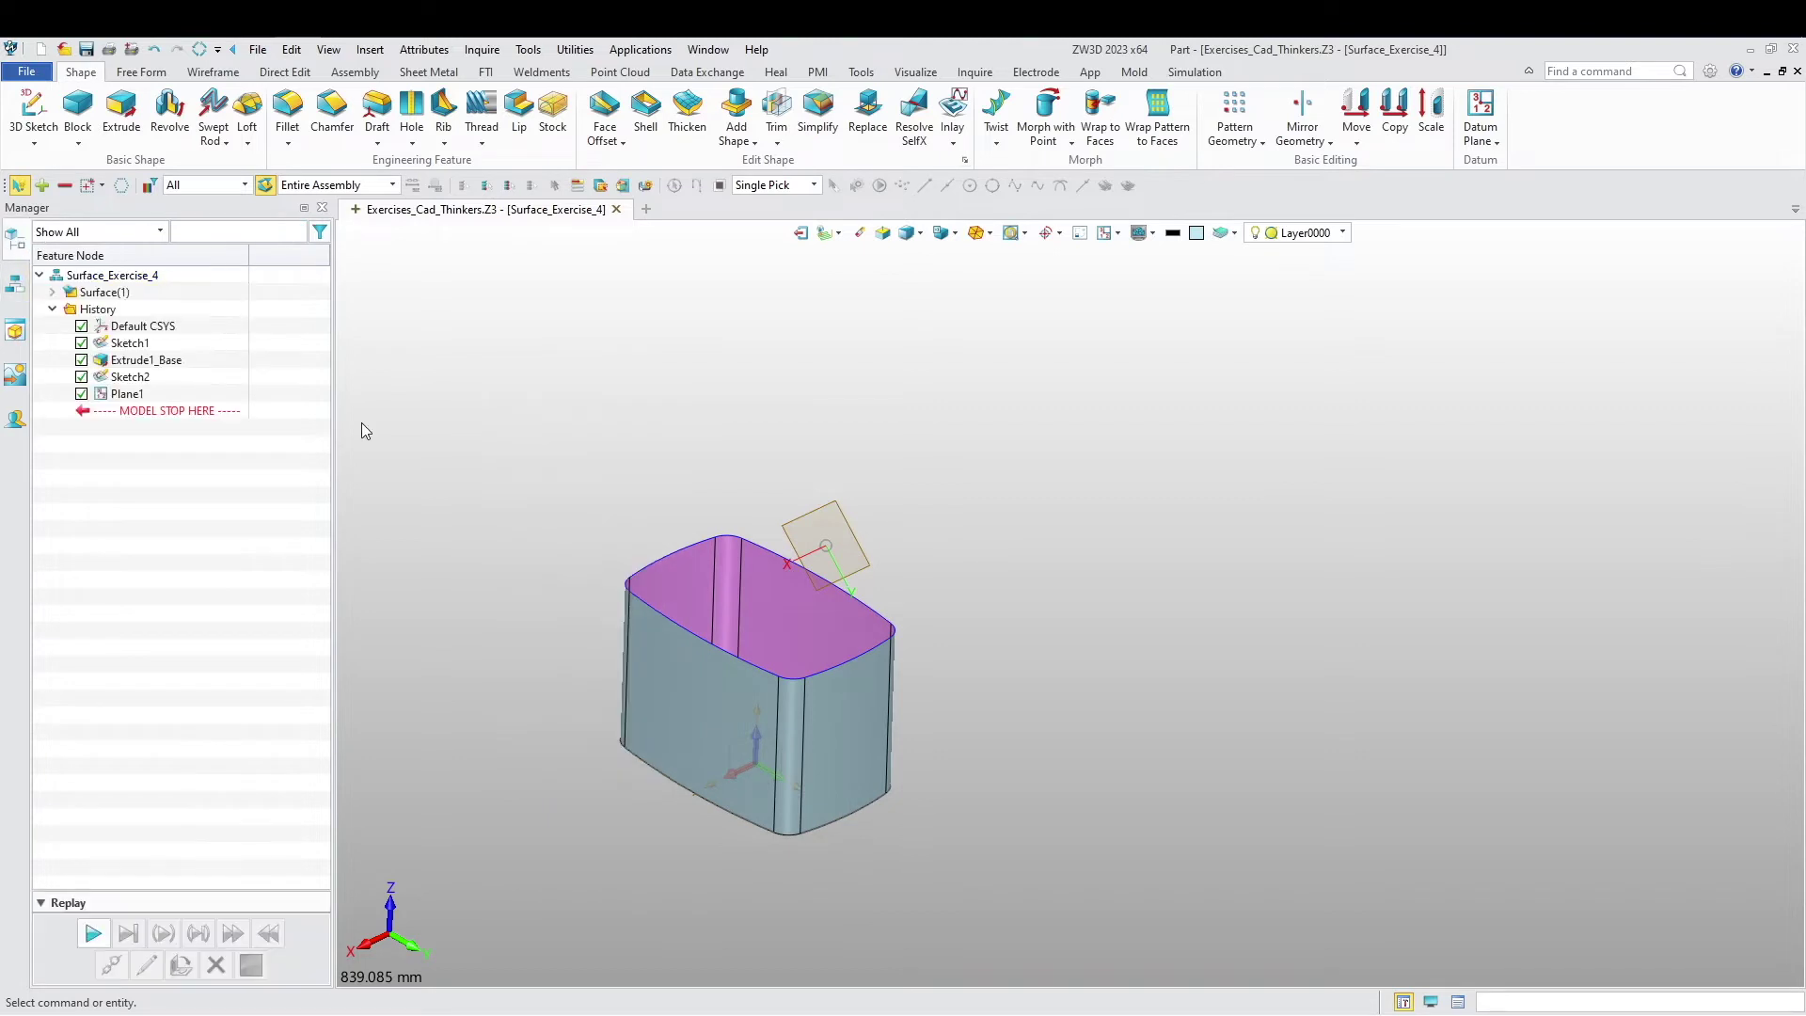
Step: Start a new sketch on the tilted datum plane
right_click(569, 414)
left_click(628, 515)
left_click(837, 553)
middle_click(799, 555)
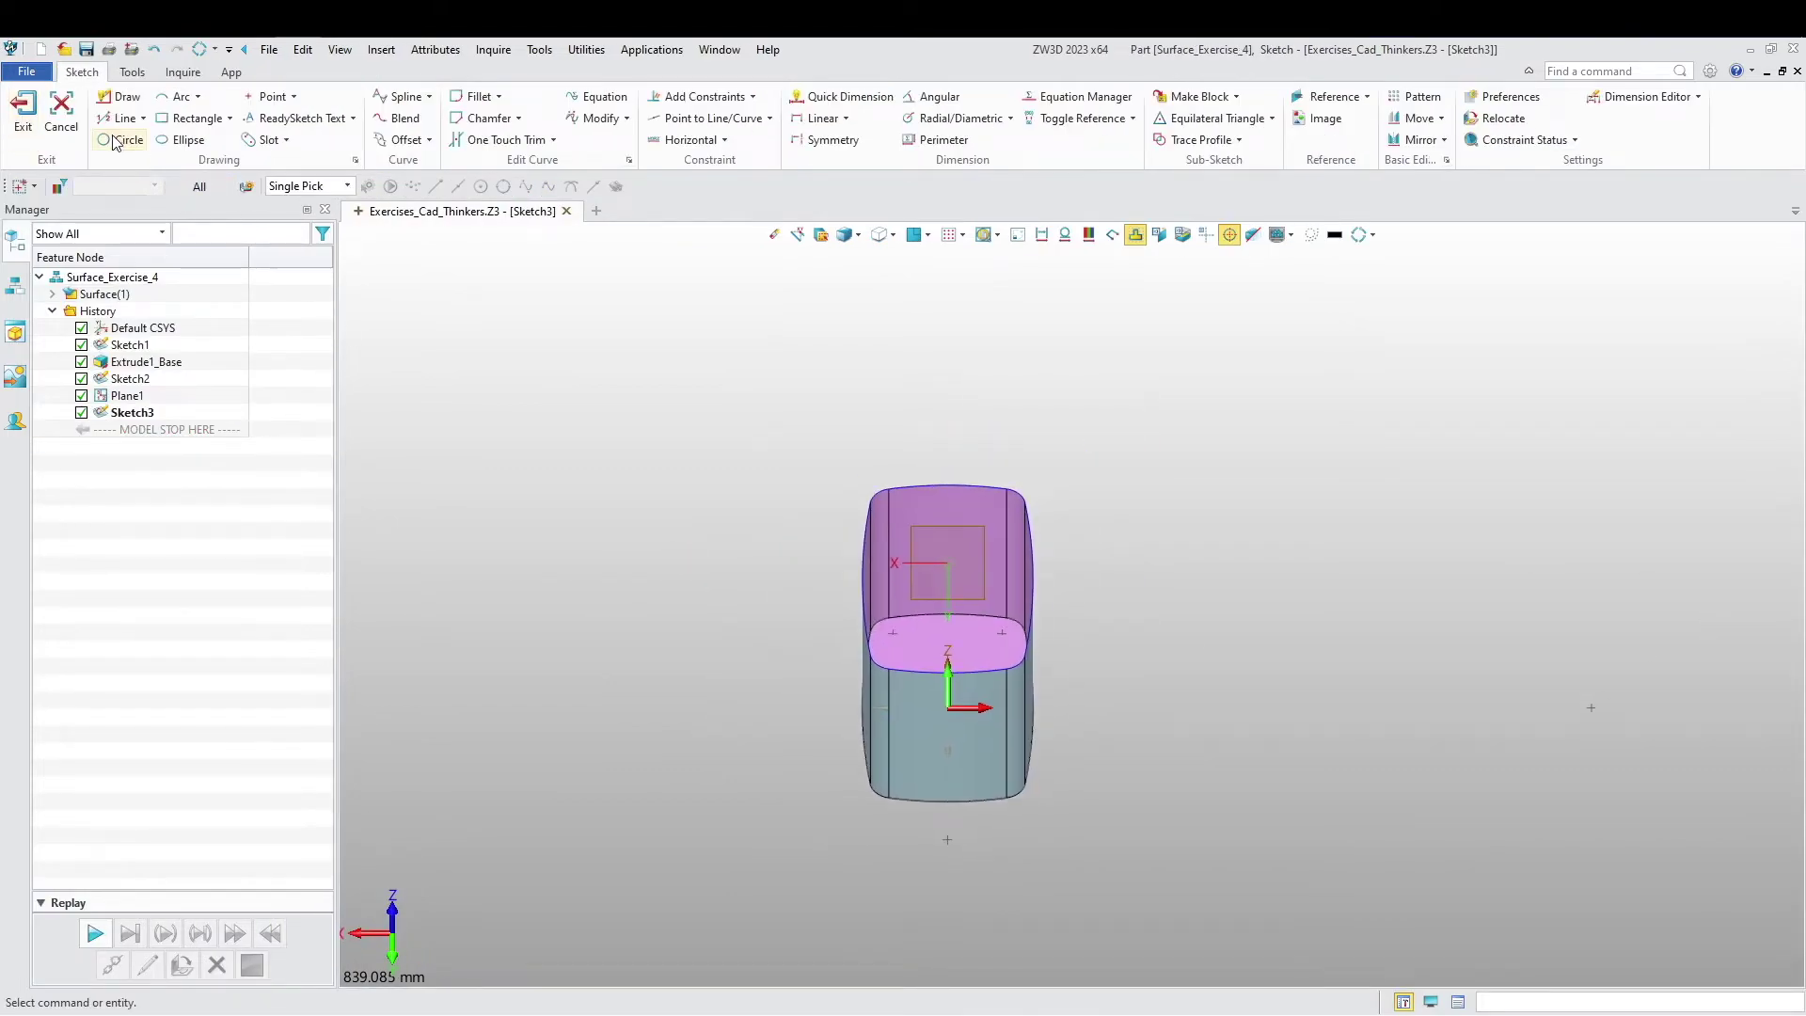
Step: Sketch a 60 mm diameter circle centred on the datum plane's origin and finish the sketch
left_click(114, 142)
left_click(946, 561)
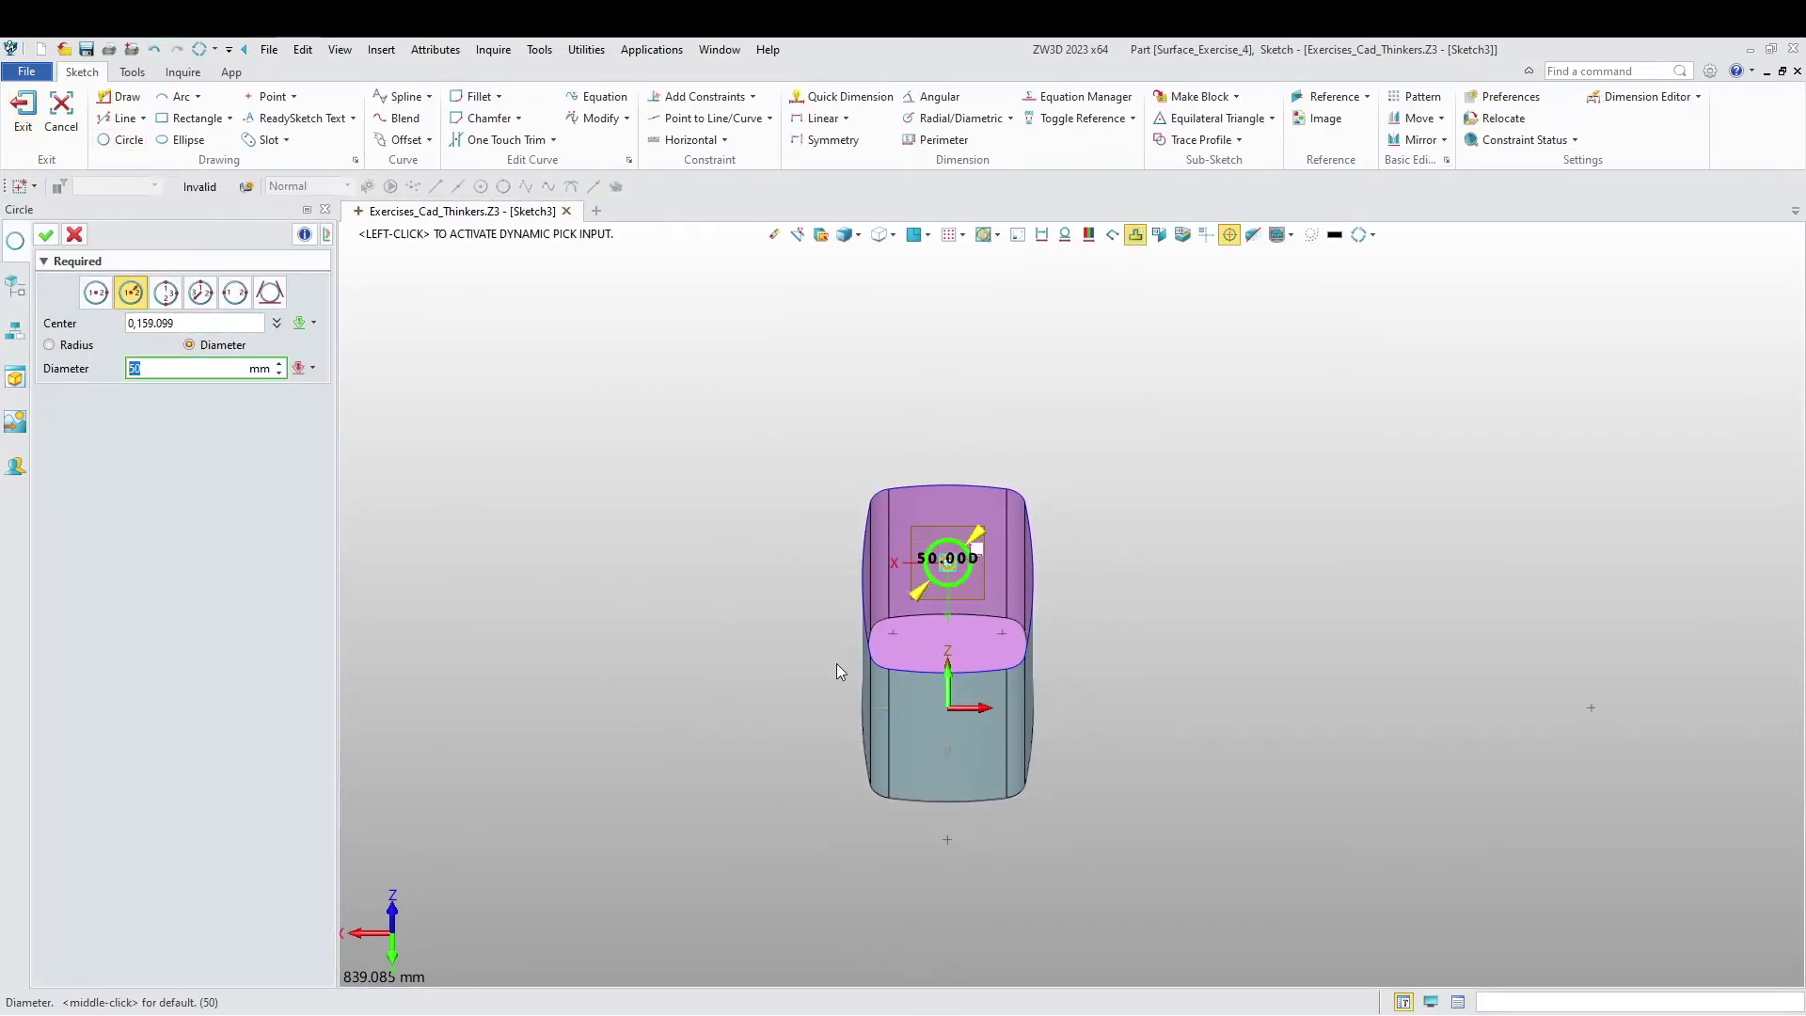
scroll(903, 587, "up", 5)
scroll(867, 583, "down", 3)
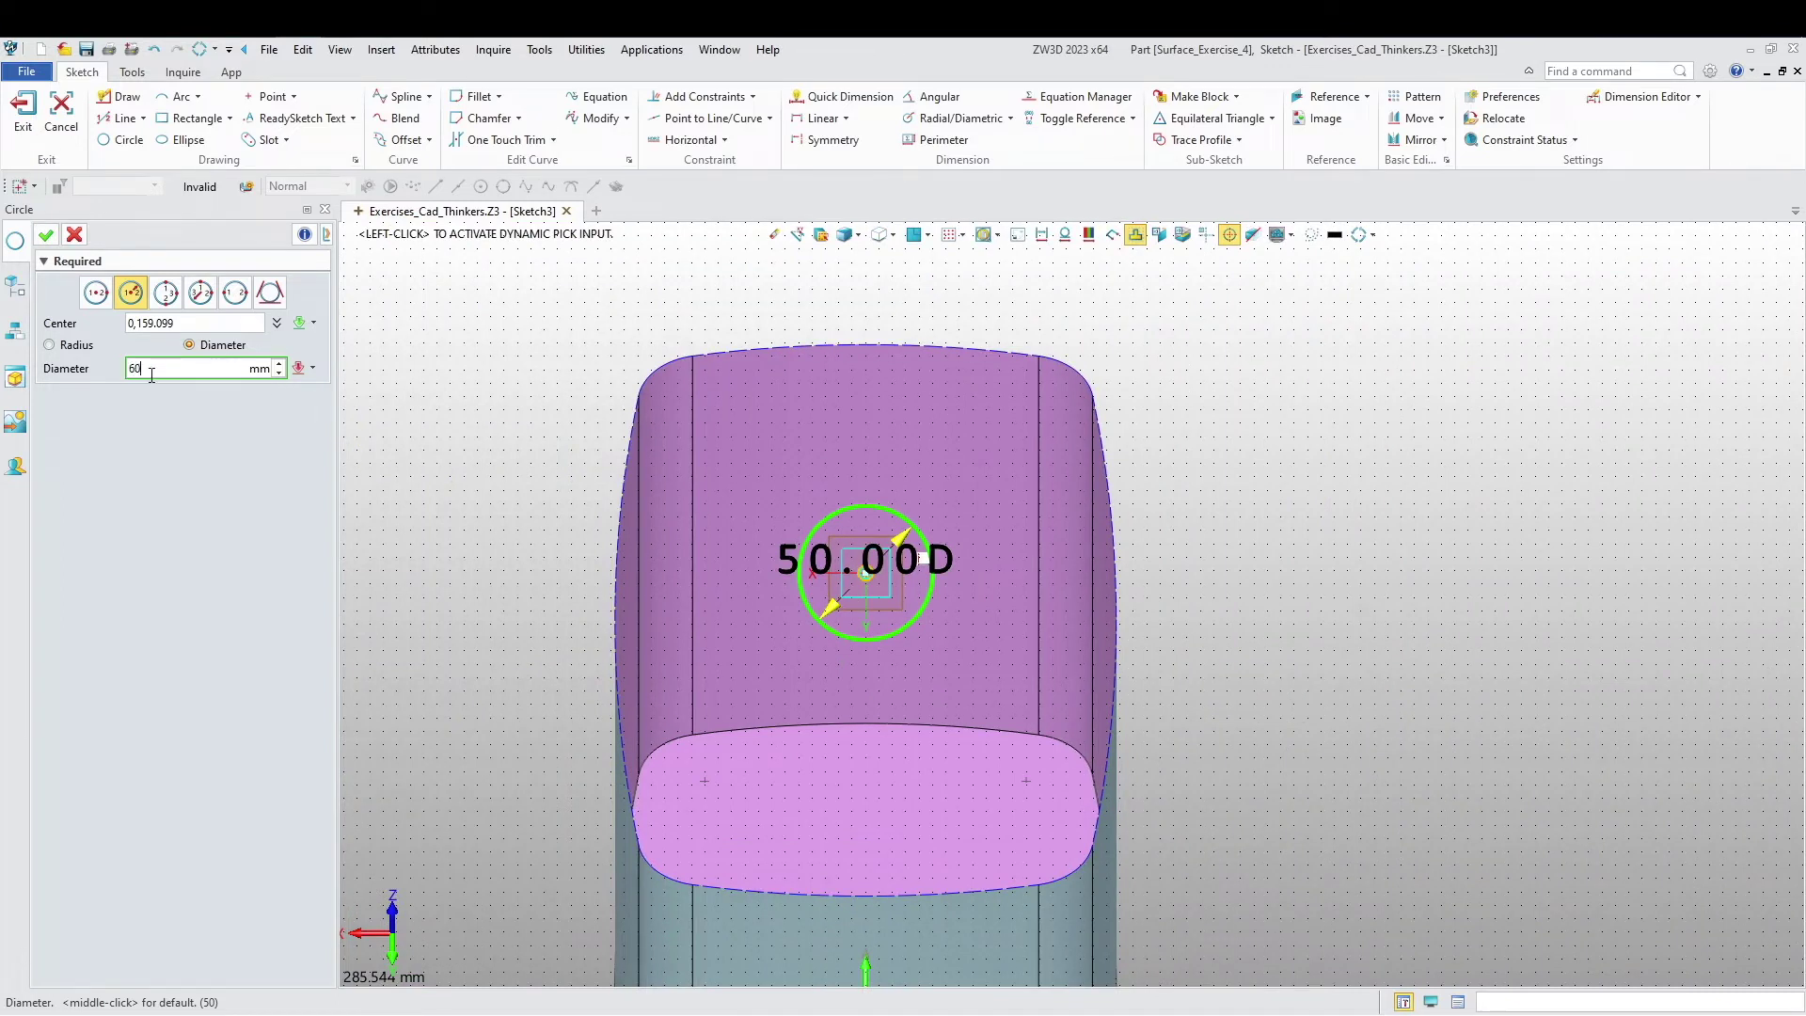
type("60")
key("Return")
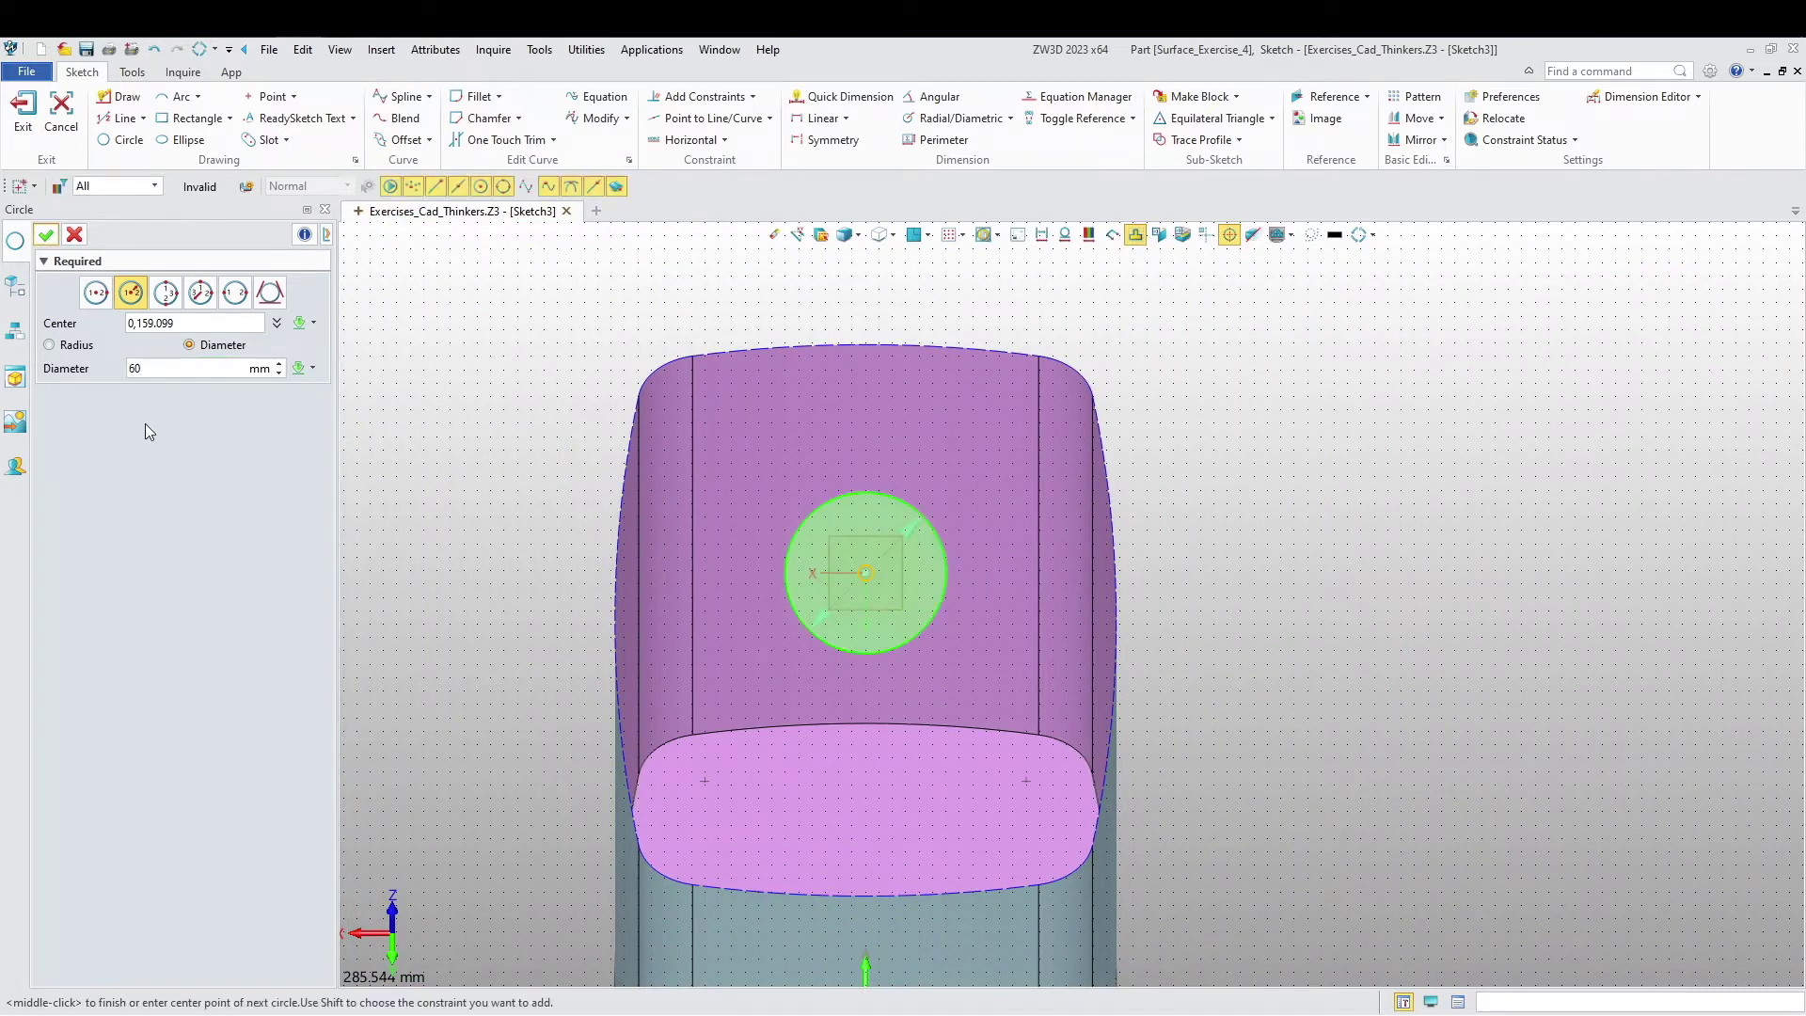
left_click(45, 237)
scroll(715, 539, "down", 4)
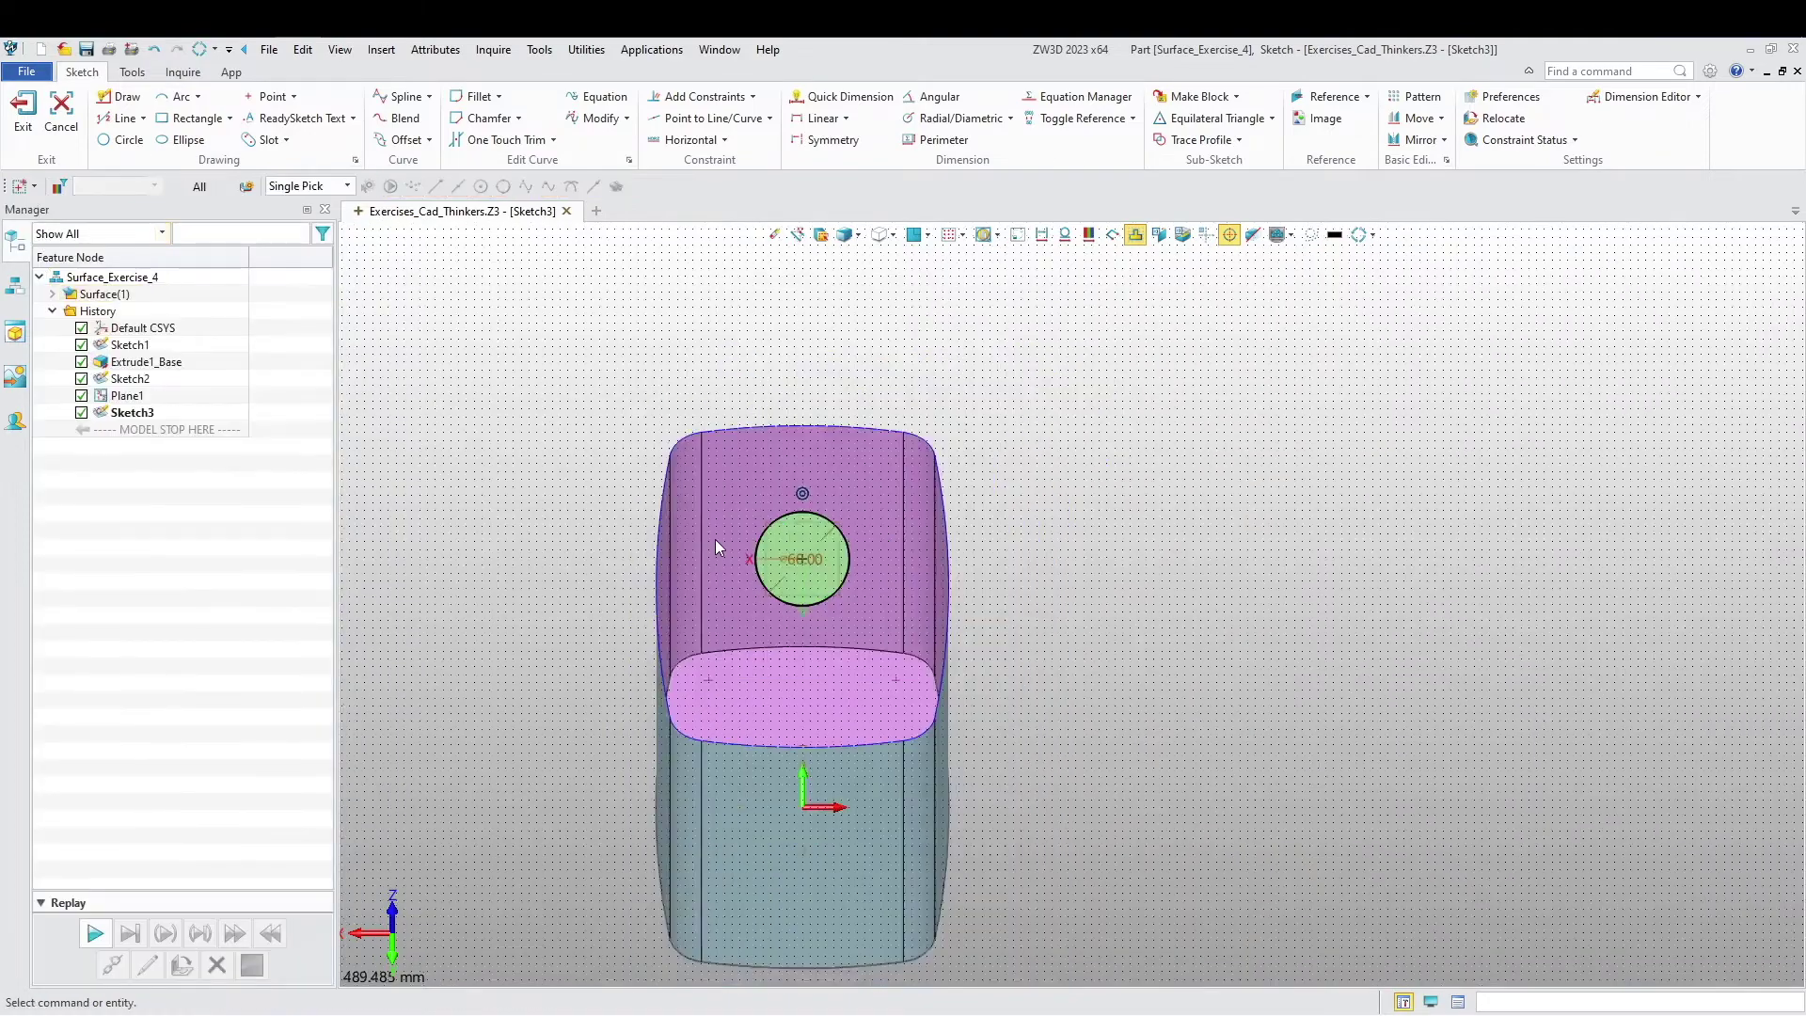
left_click(23, 108)
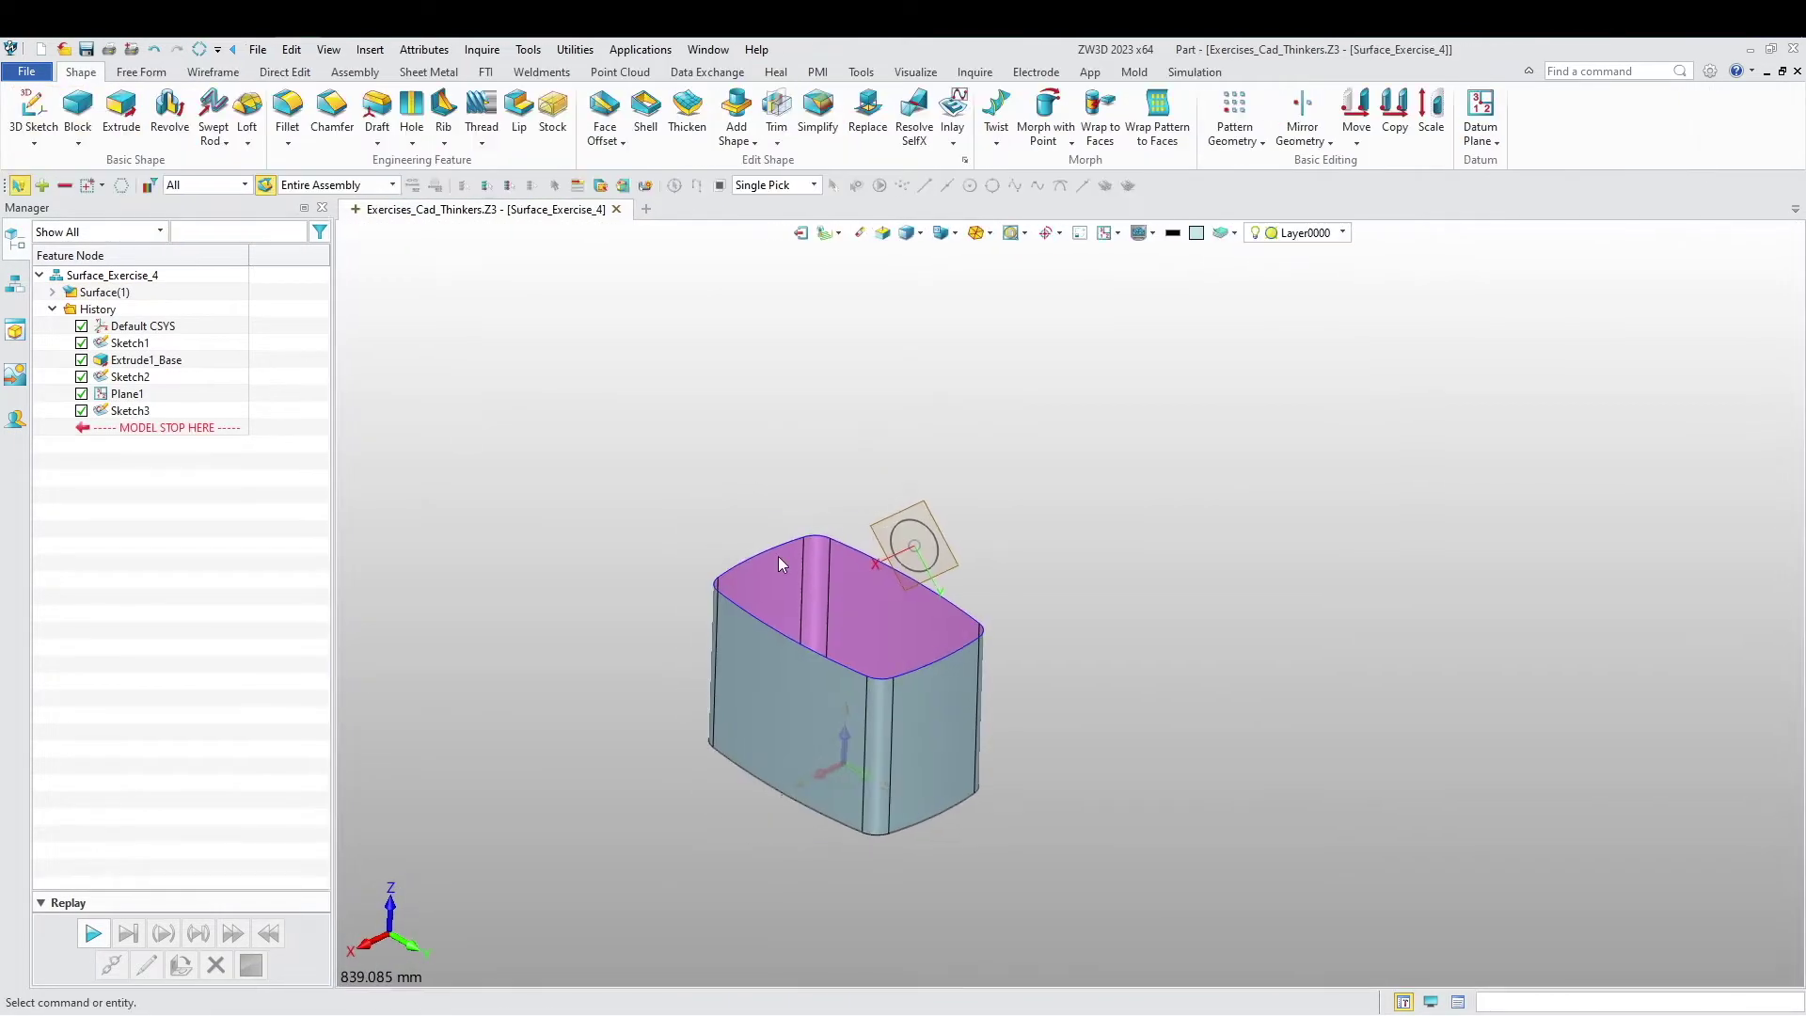
Step: Extrude the circle from 0 to 20 mm as a new base shape without end caps
left_click(122, 108)
left_click(914, 551)
left_click(165, 361)
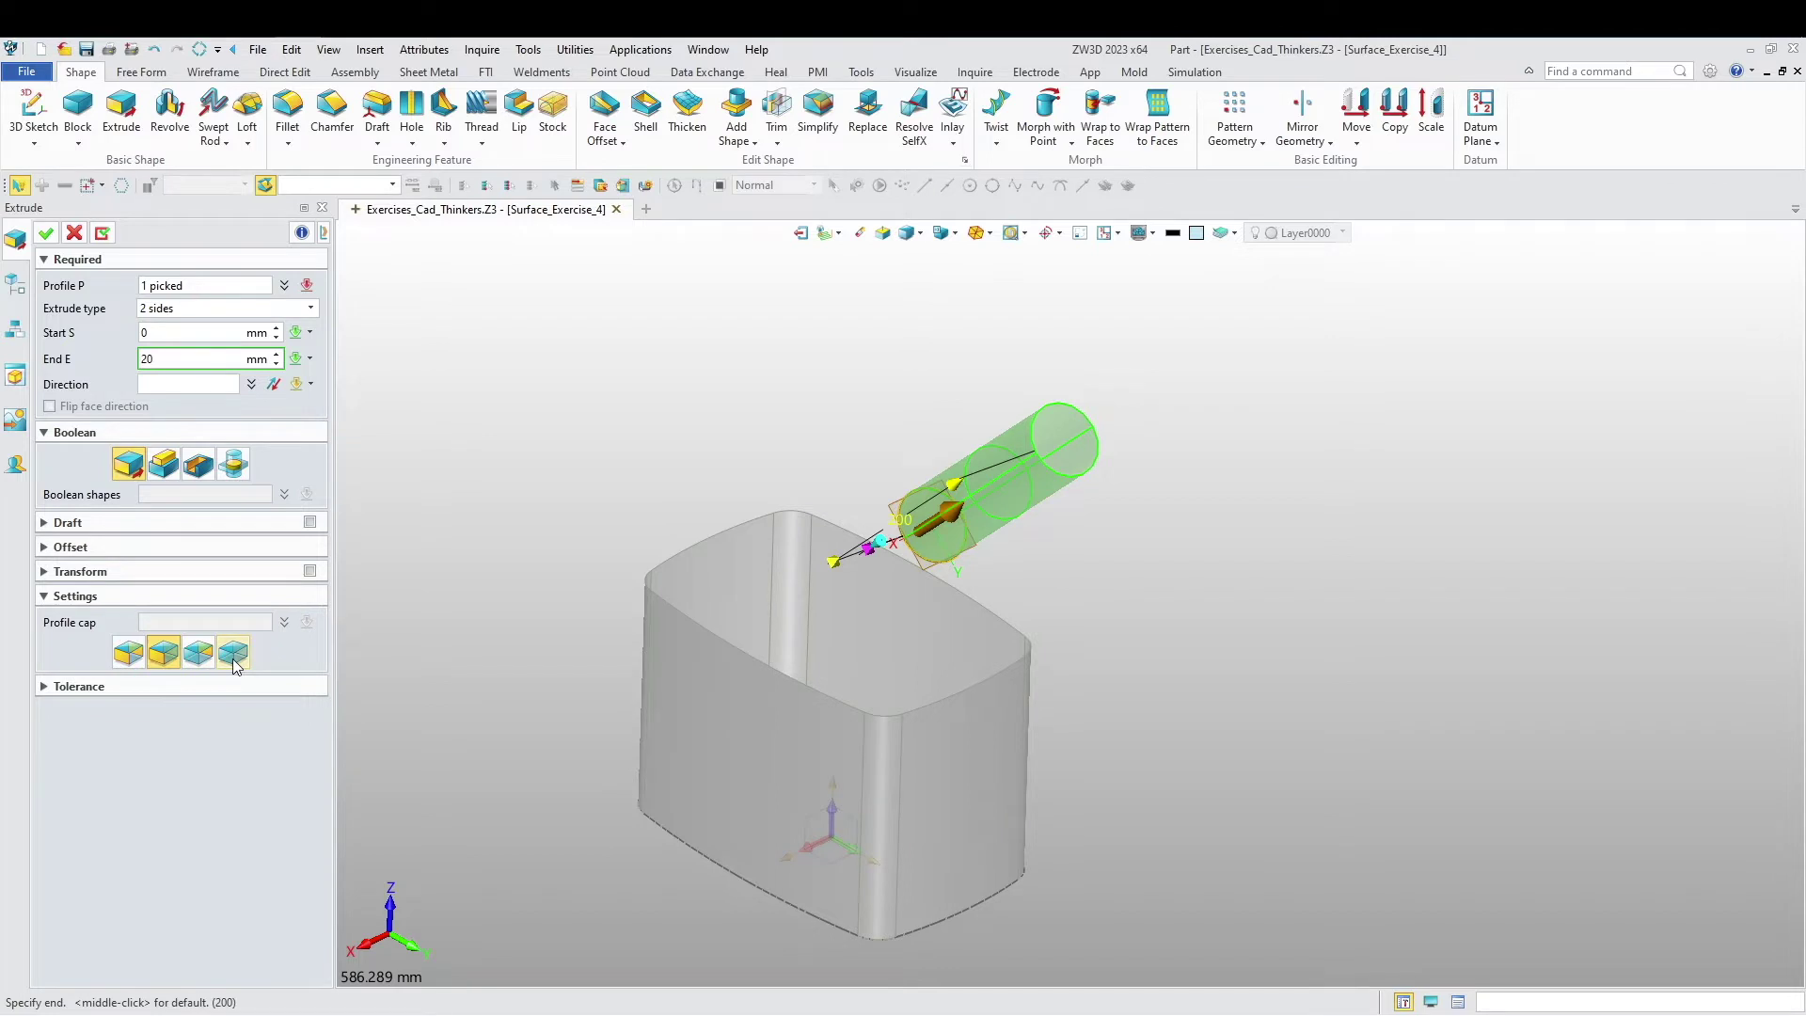
type("0")
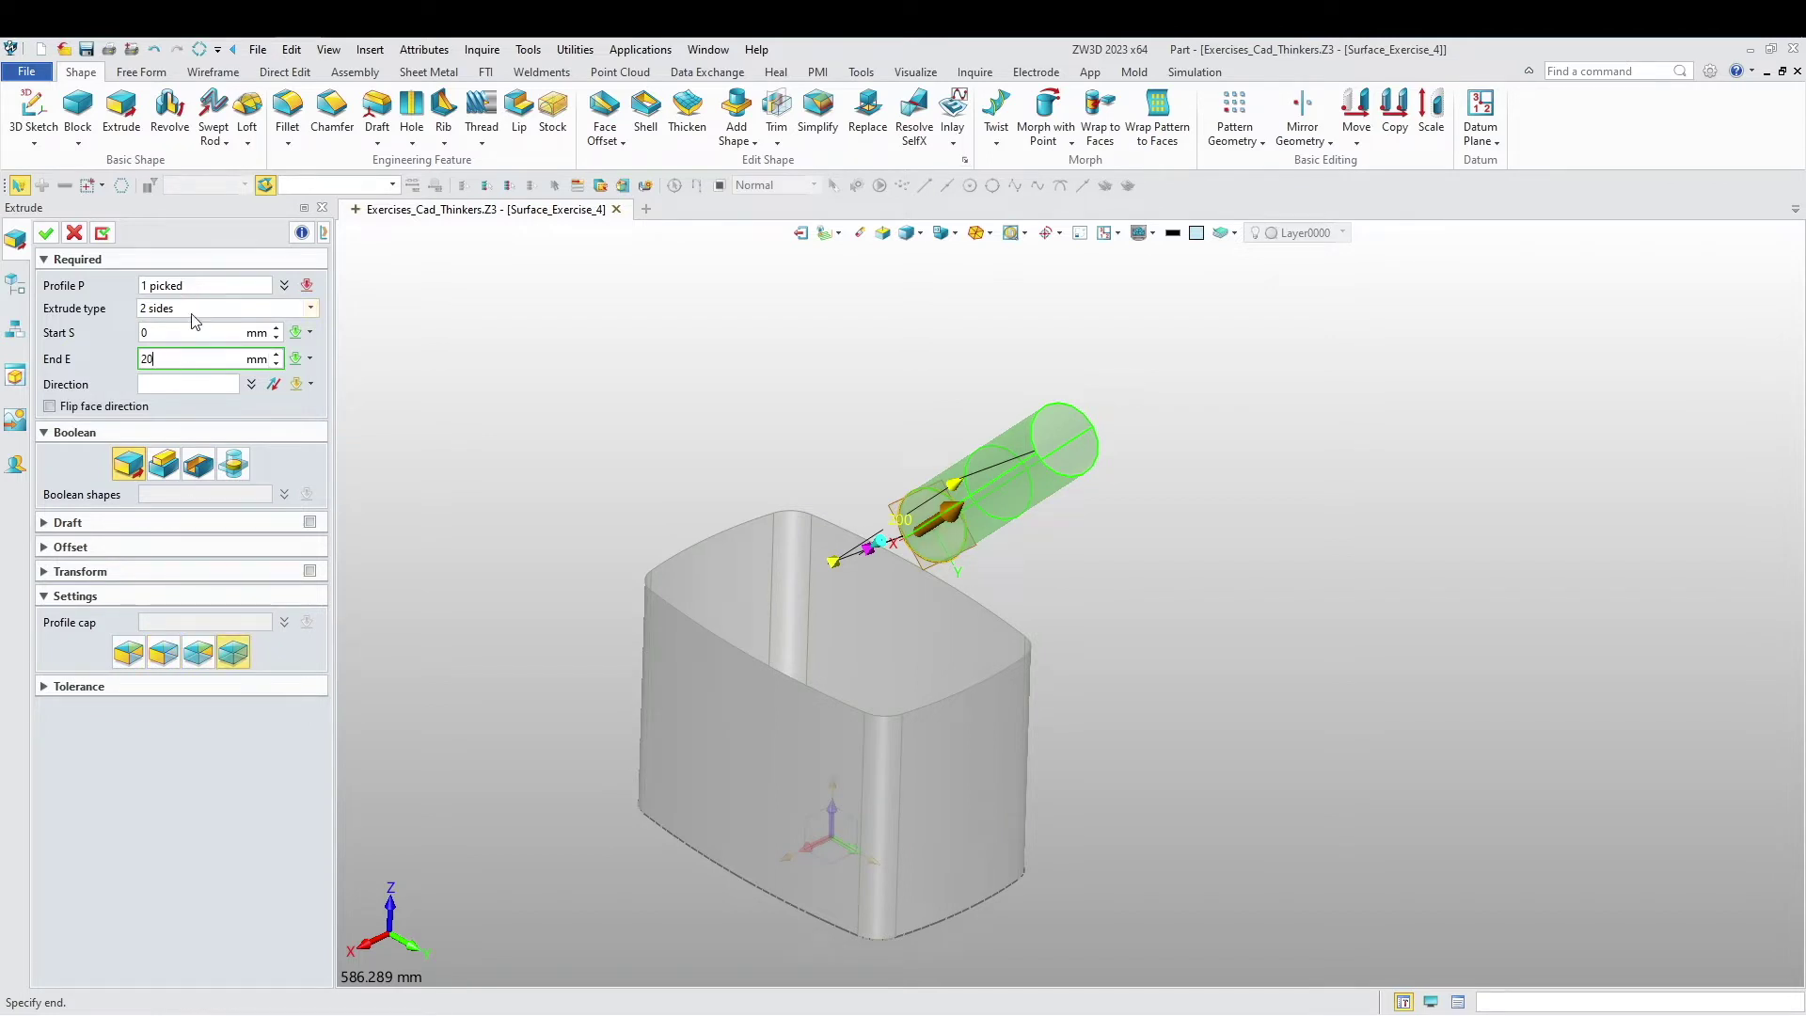
left_click(193, 334)
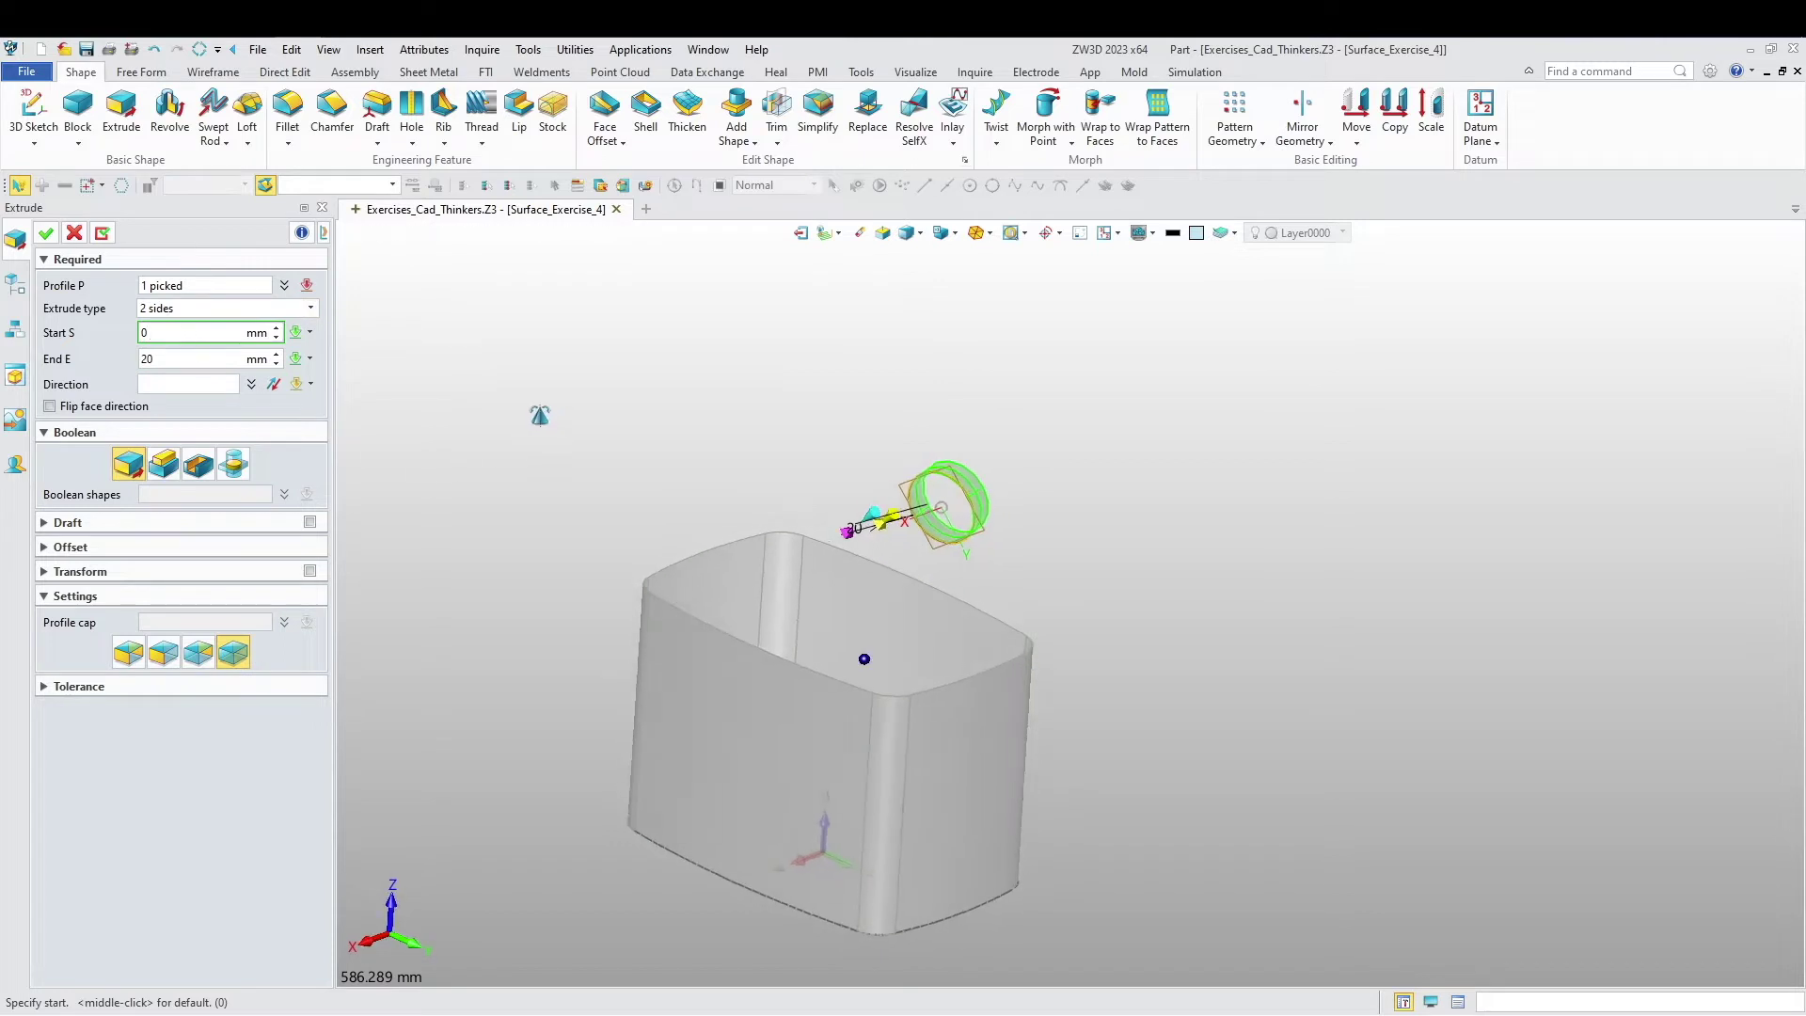
scroll(988, 546, "up", 5)
scroll(1126, 628, "down", 2)
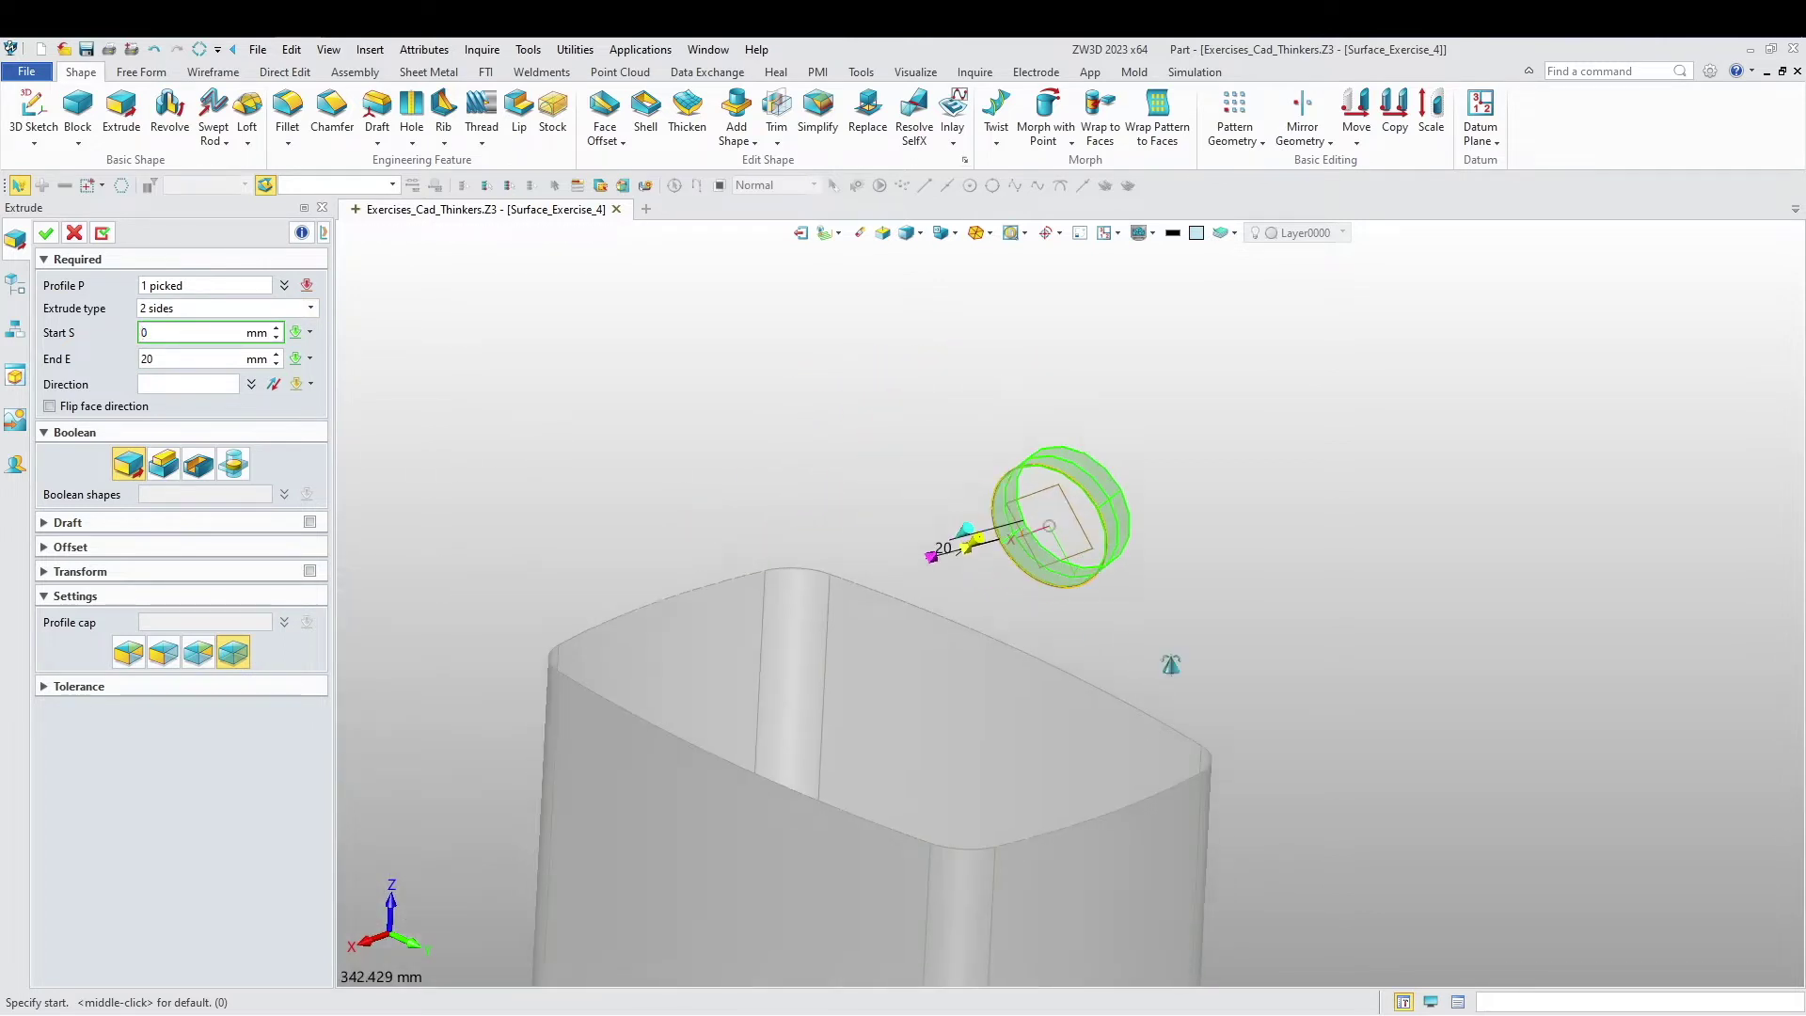
left_click(45, 232)
Step: Start a new 3D sketch in the part
scroll(590, 634, "down", 2)
middle_click_drag(590, 634, 829, 588)
middle_click_drag(698, 623, 796, 552)
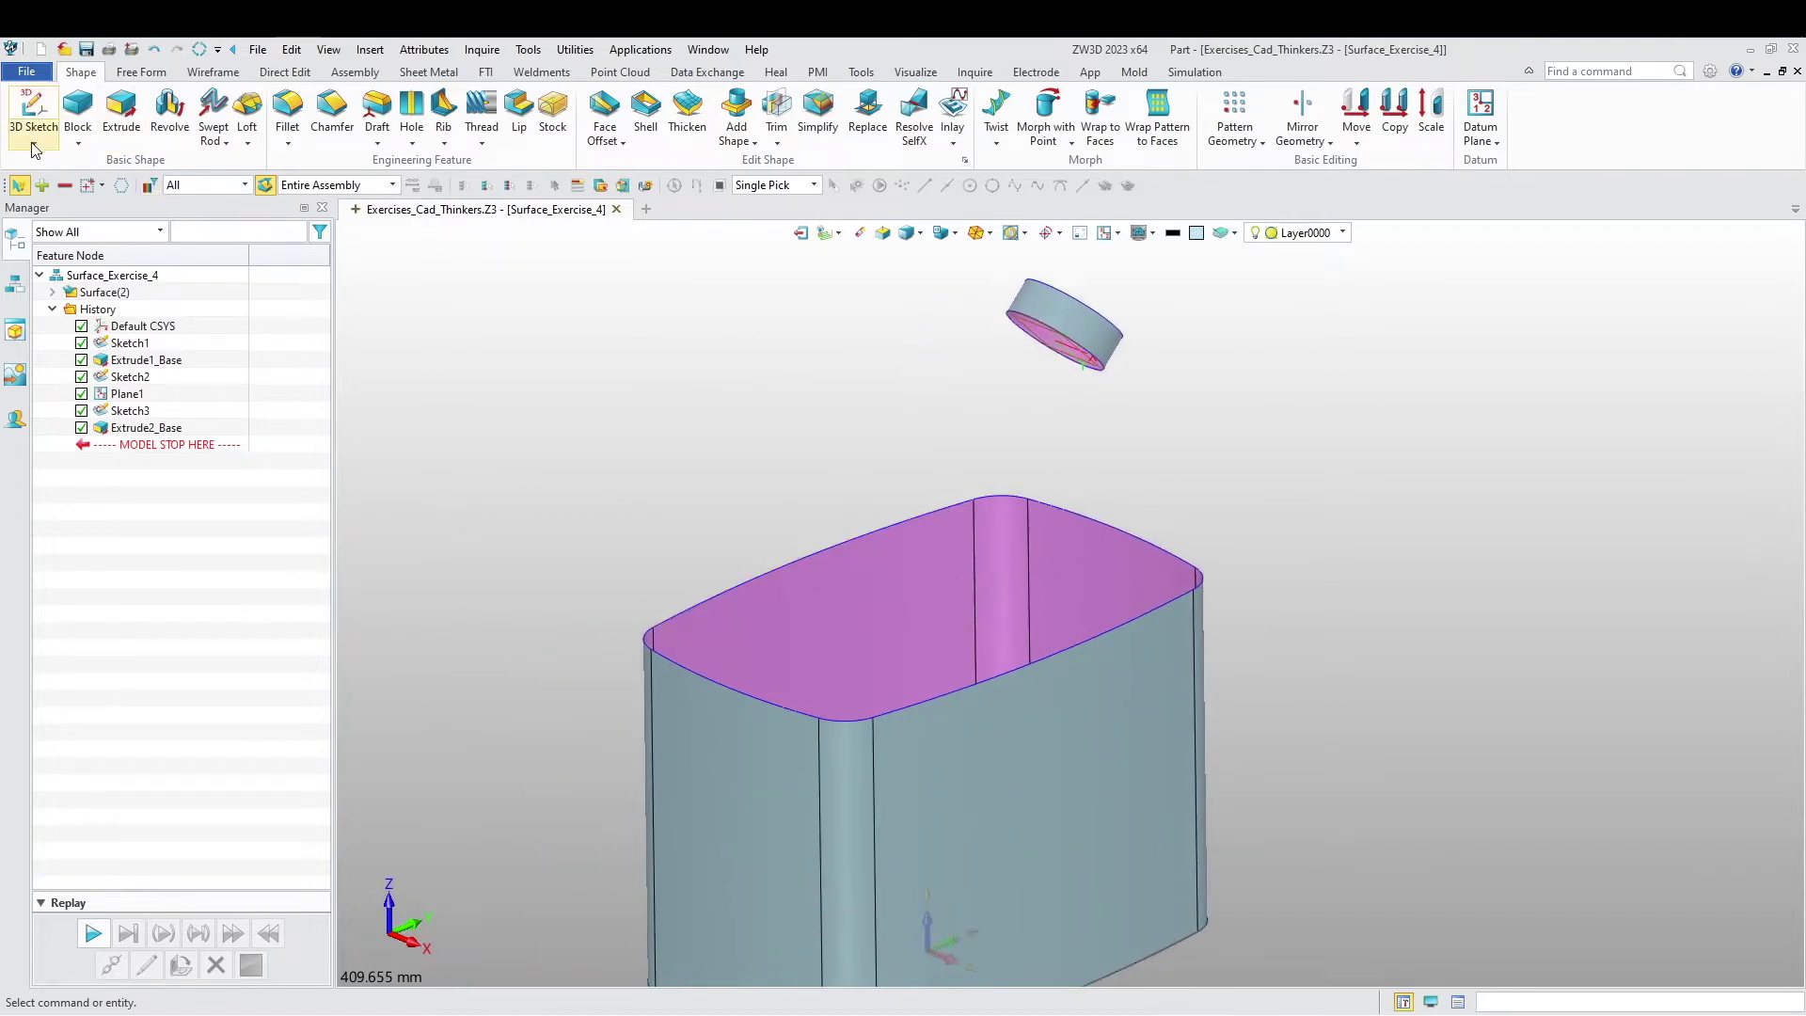
left_click(34, 112)
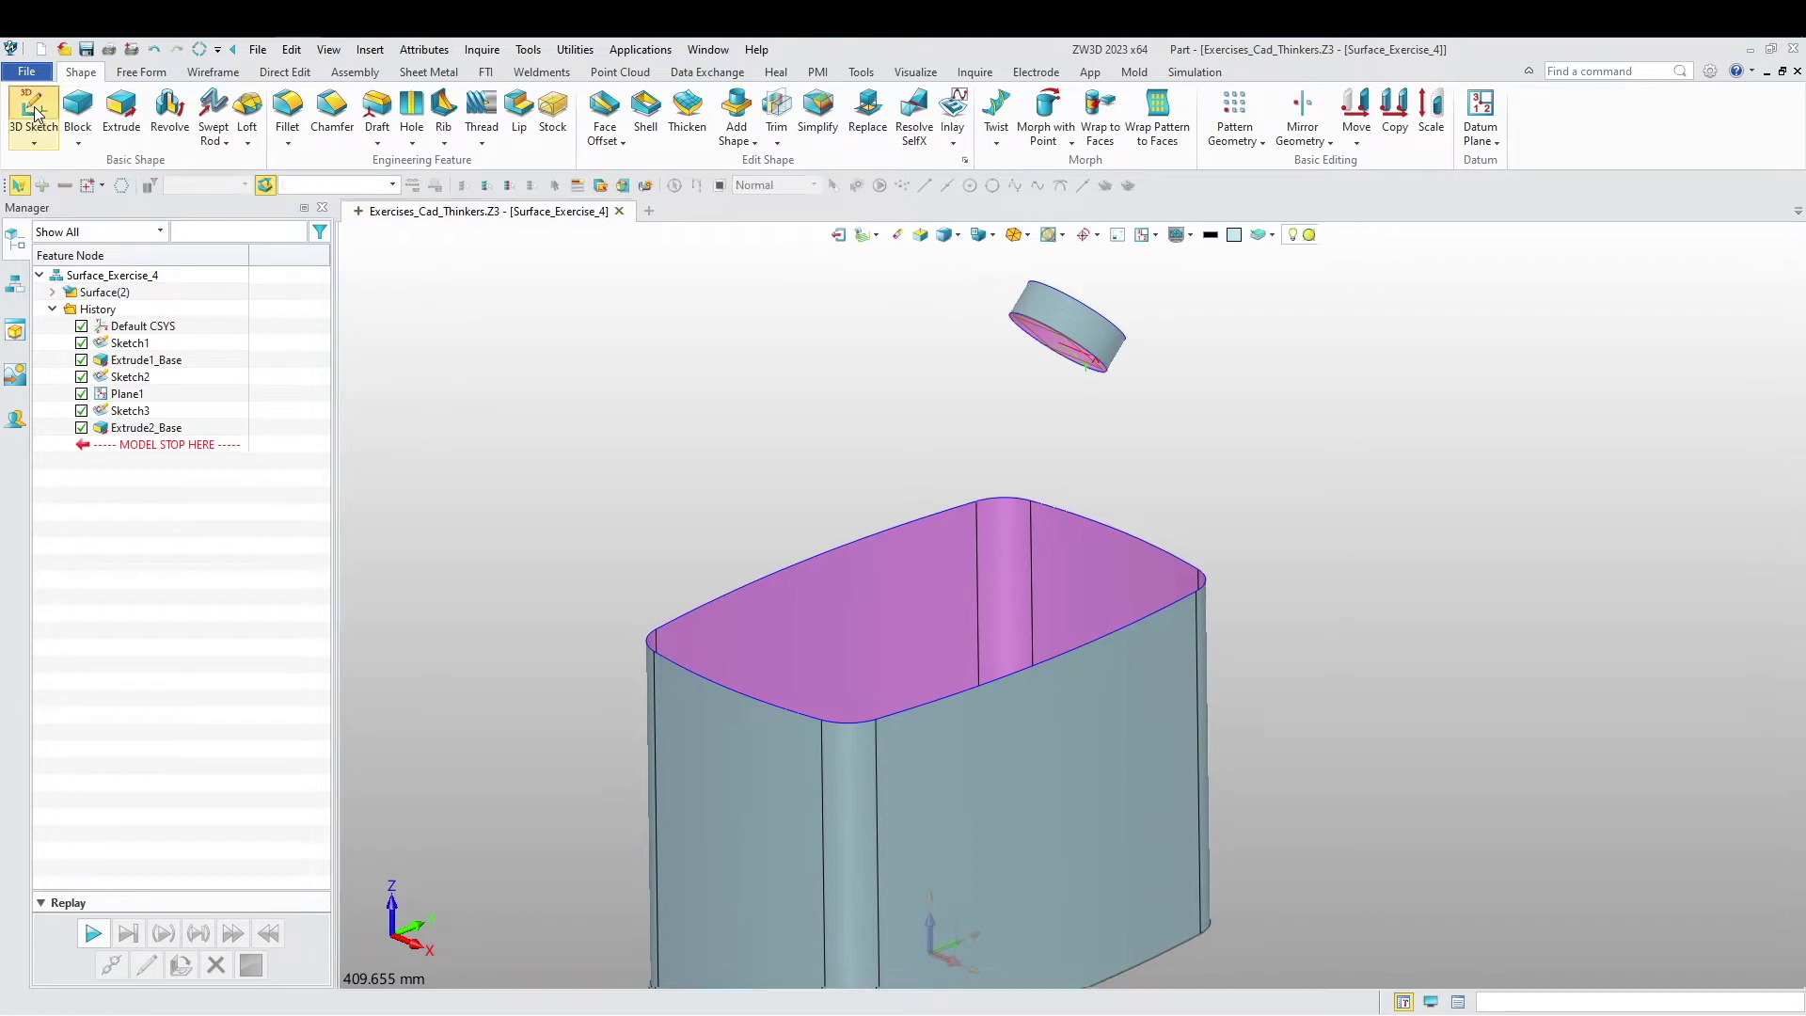
Step: Draw a line along the cylindrical ring's wall from its lower rim to its upper rim and make it construction geometry
left_click(108, 105)
middle_click_drag(665, 346, 715, 555)
scroll(903, 496, "up", 5)
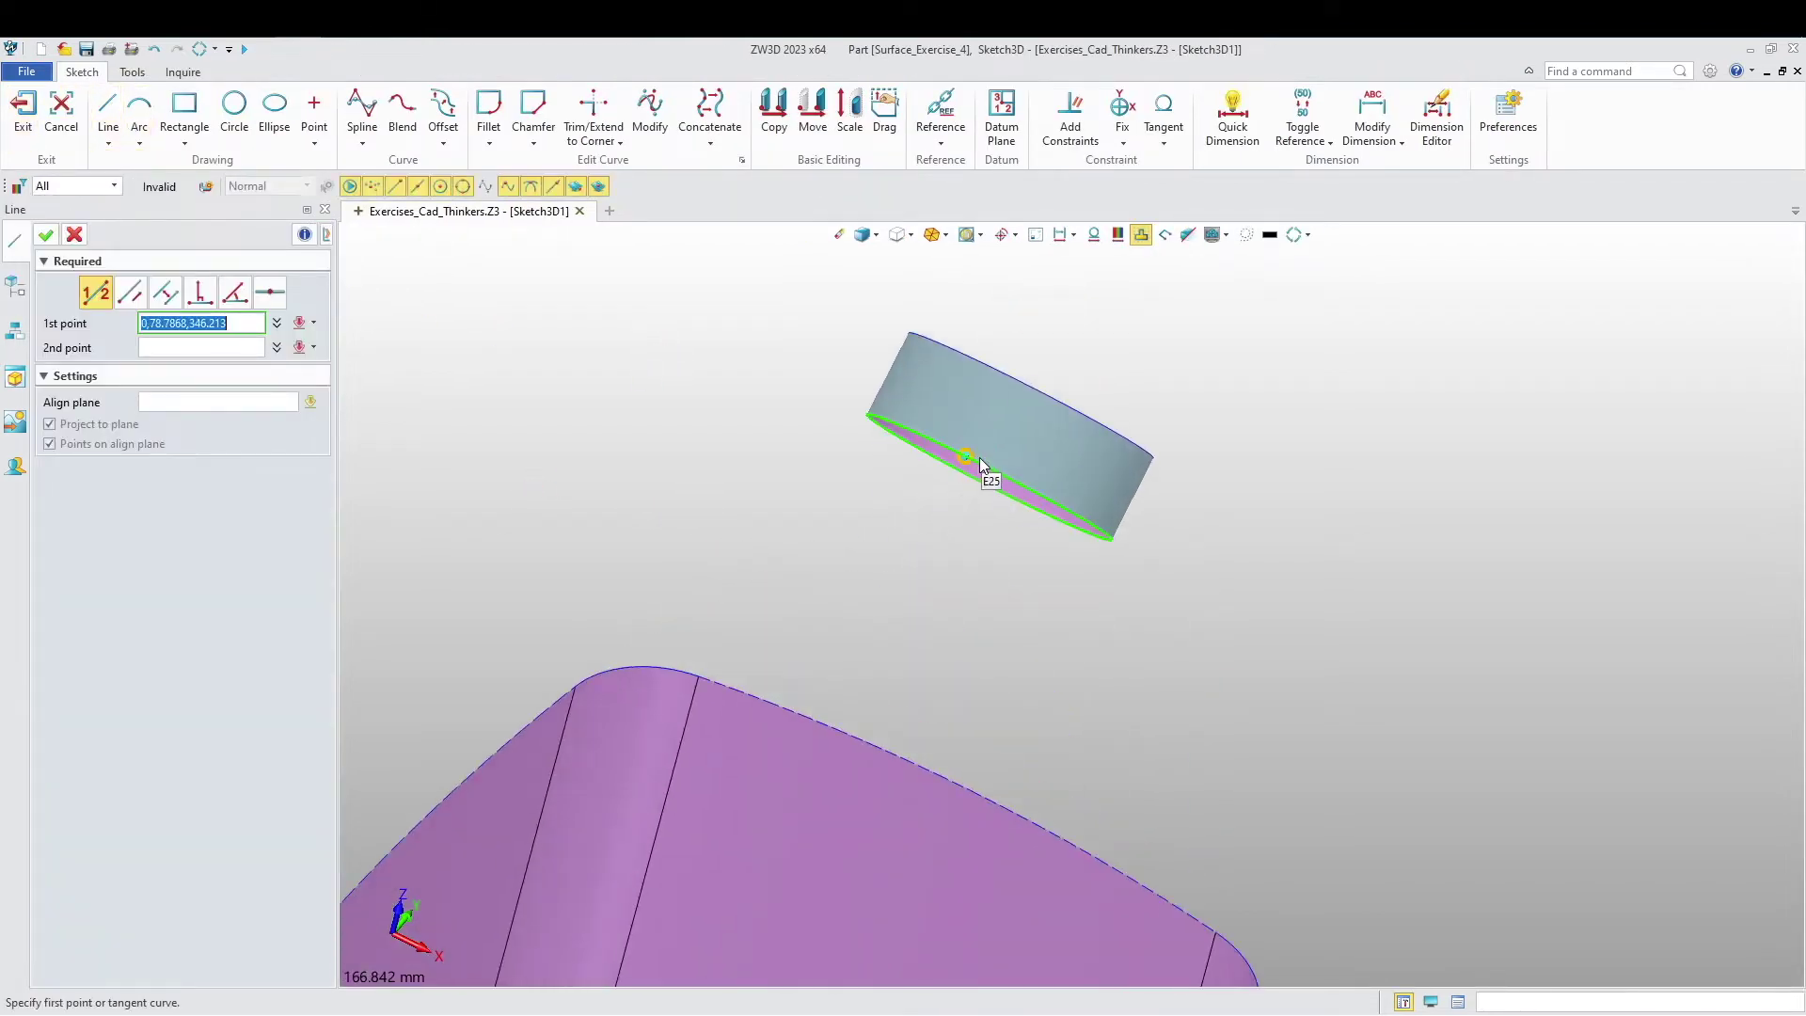
left_click(967, 459)
scroll(1119, 442, "up", 3)
right_click_drag(1120, 473, 1097, 499)
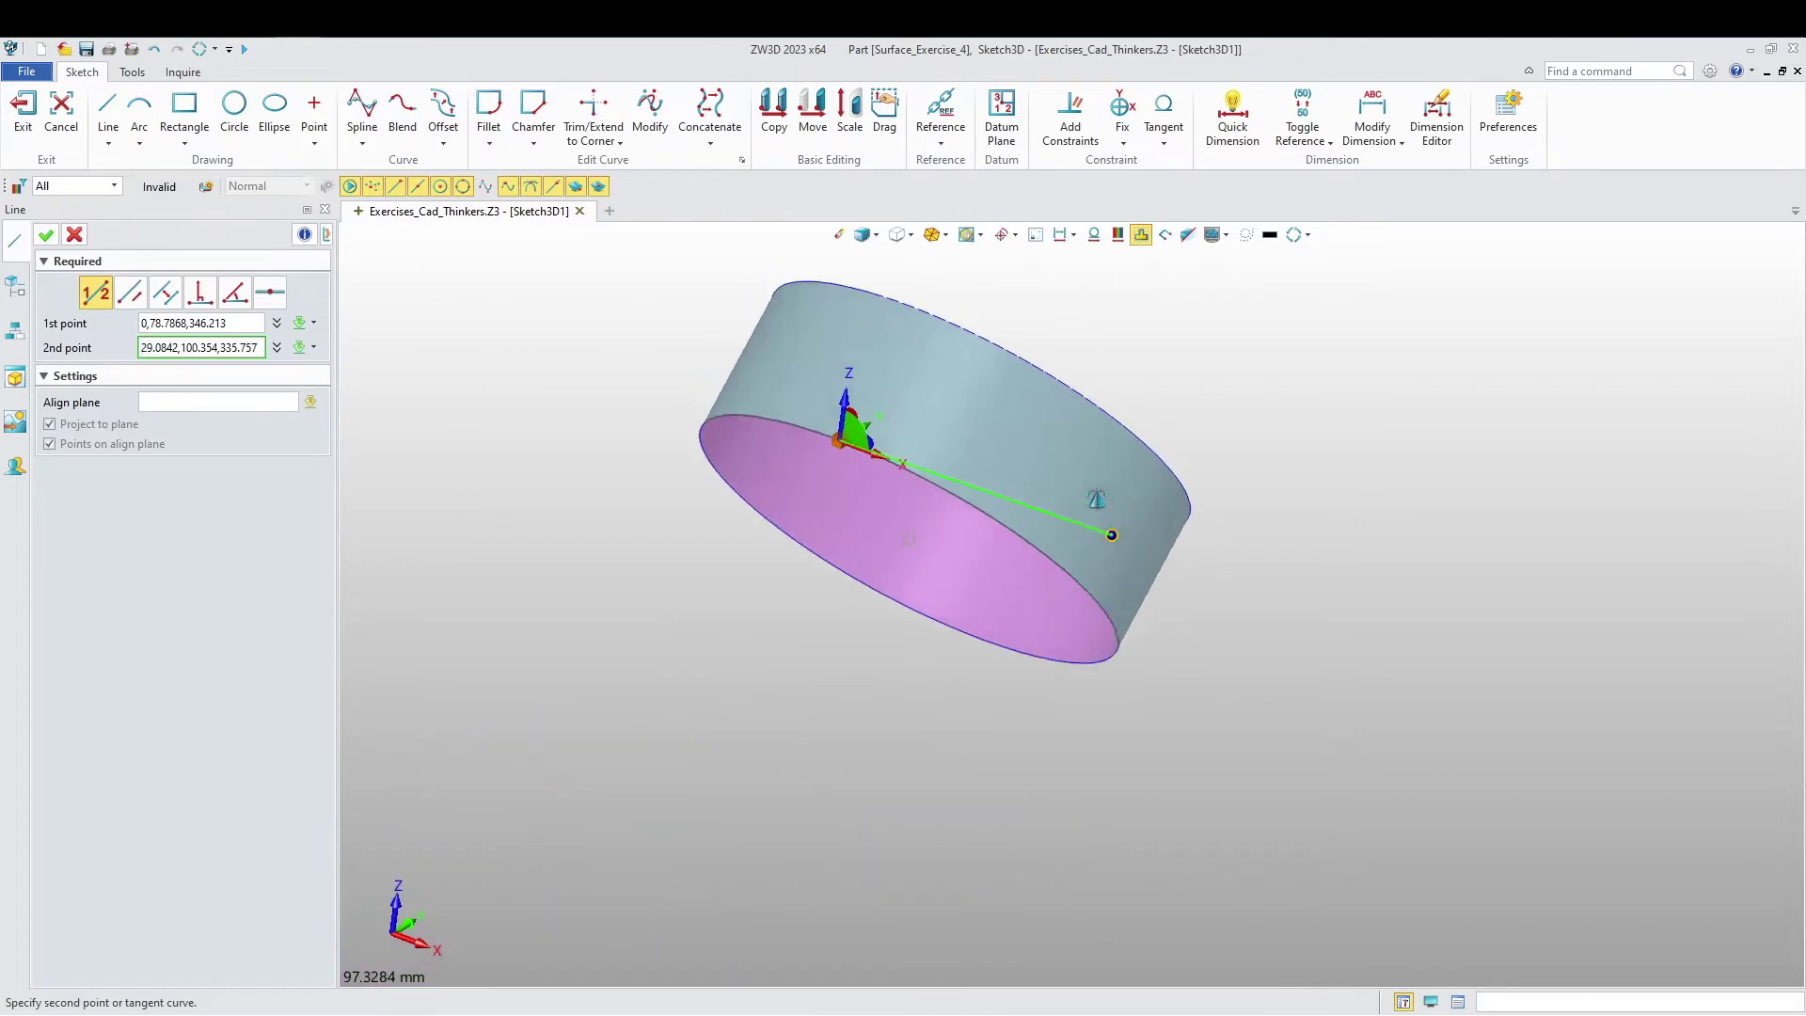
left_click(911, 307)
middle_click(879, 367)
right_click(879, 359)
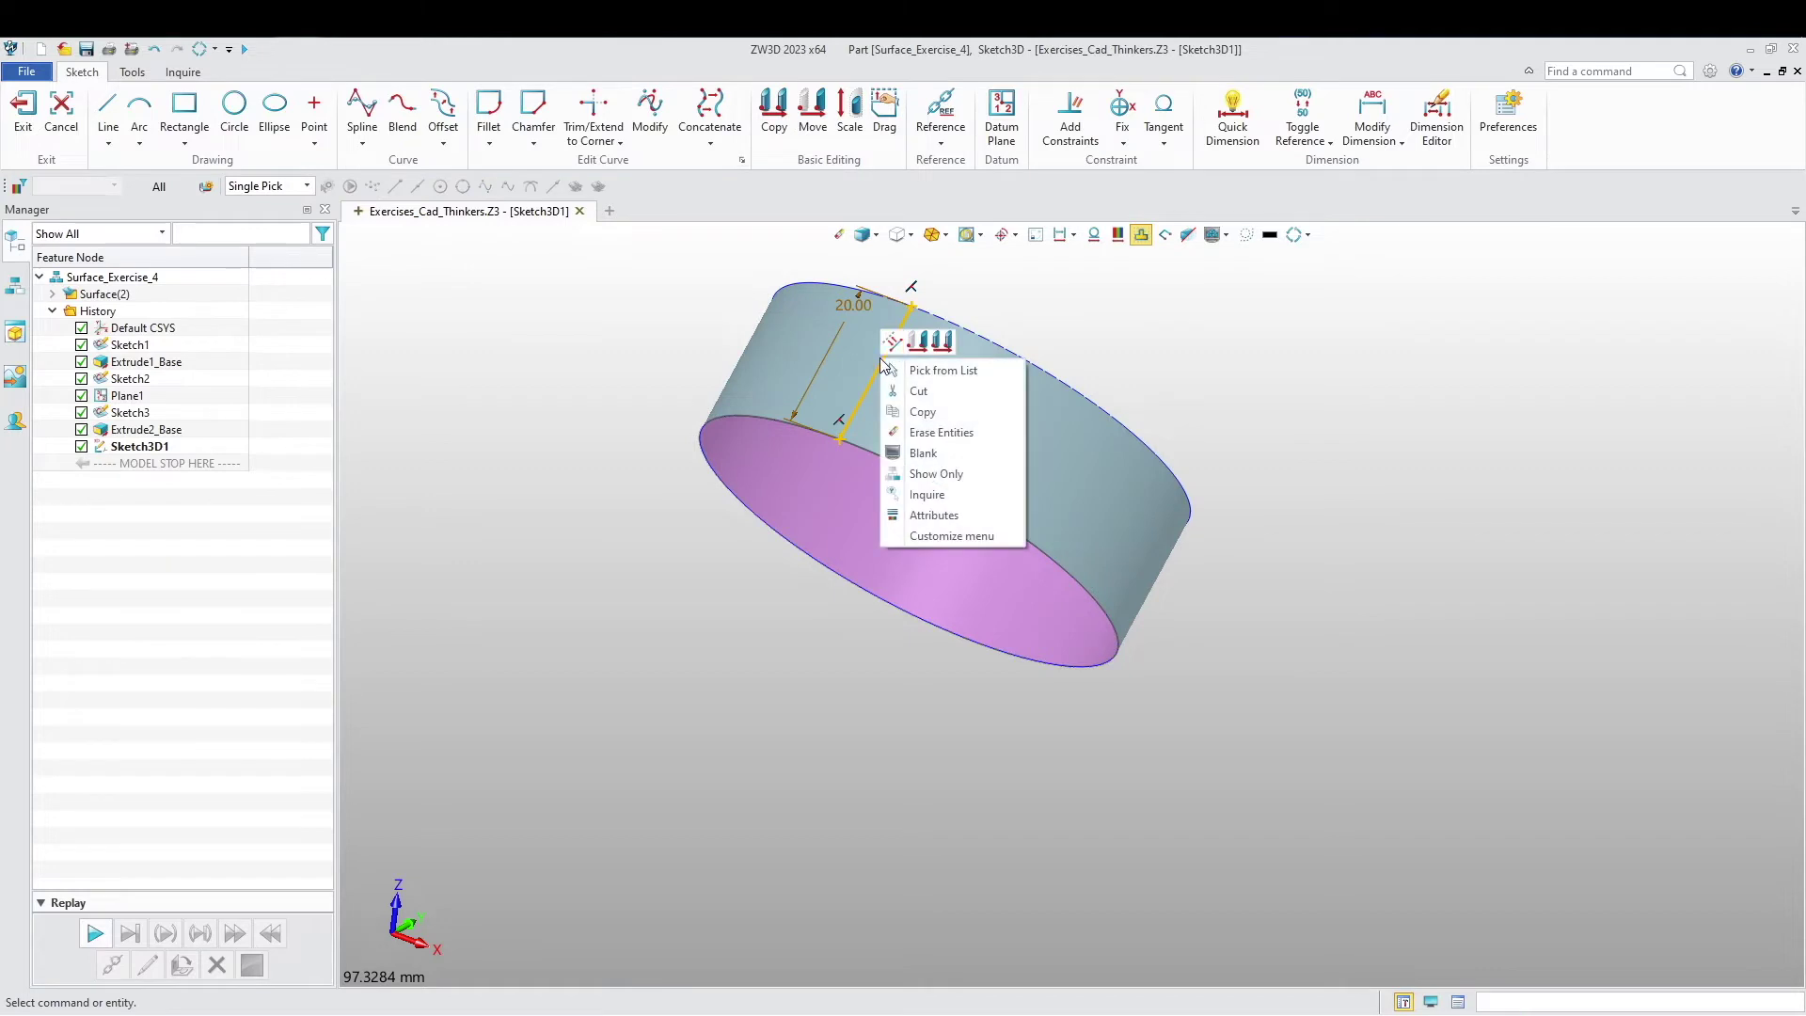
left_click(865, 397)
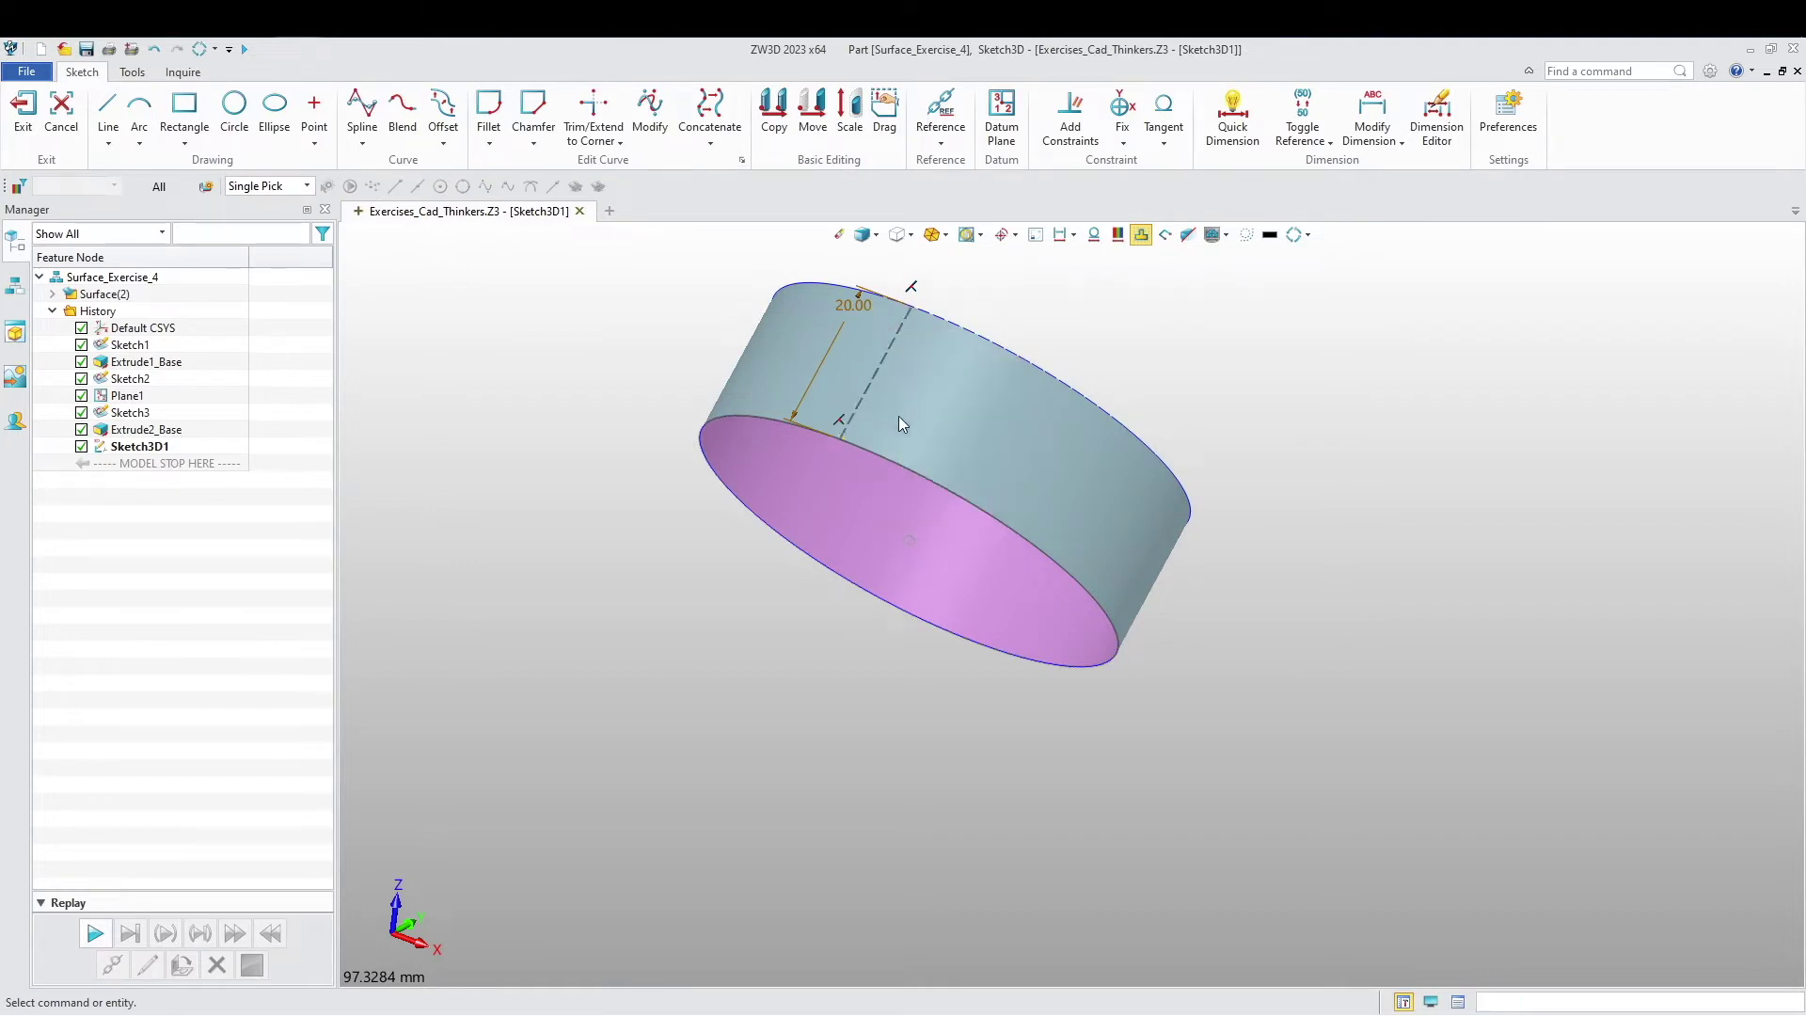
scroll(899, 413, "down", 7)
middle_click_drag(428, 704, 748, 440)
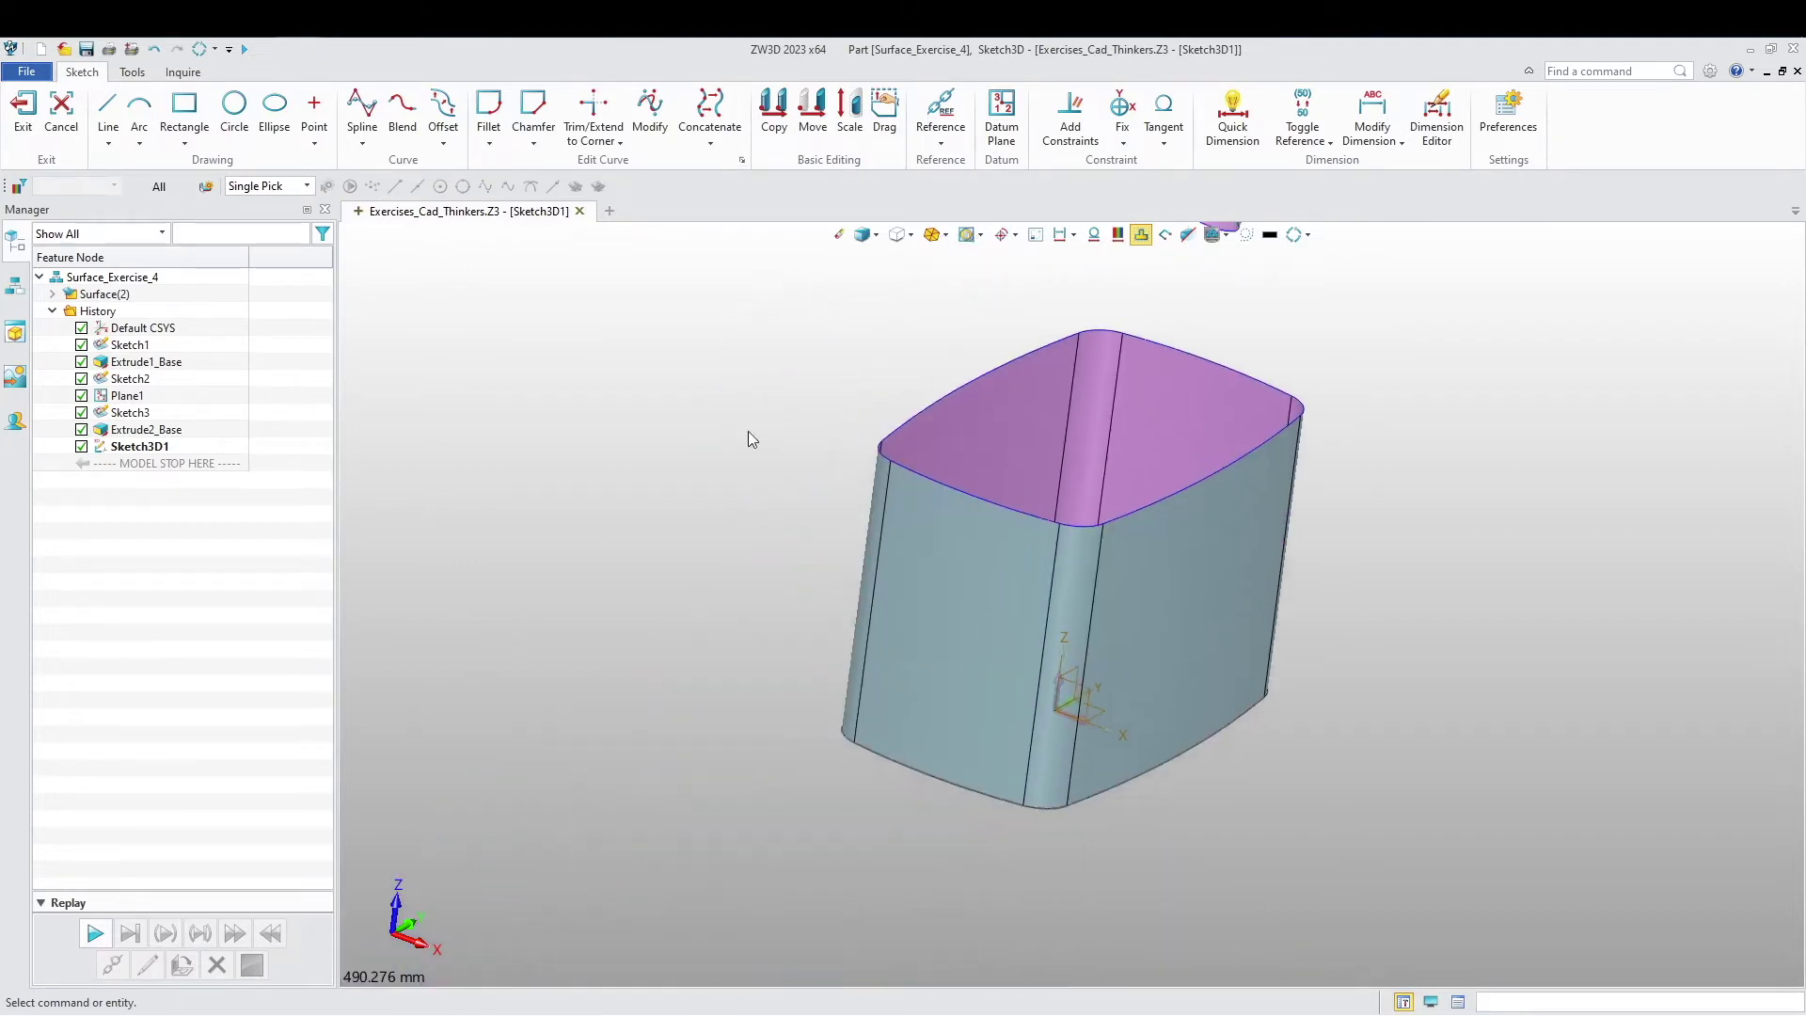
left_click(107, 111)
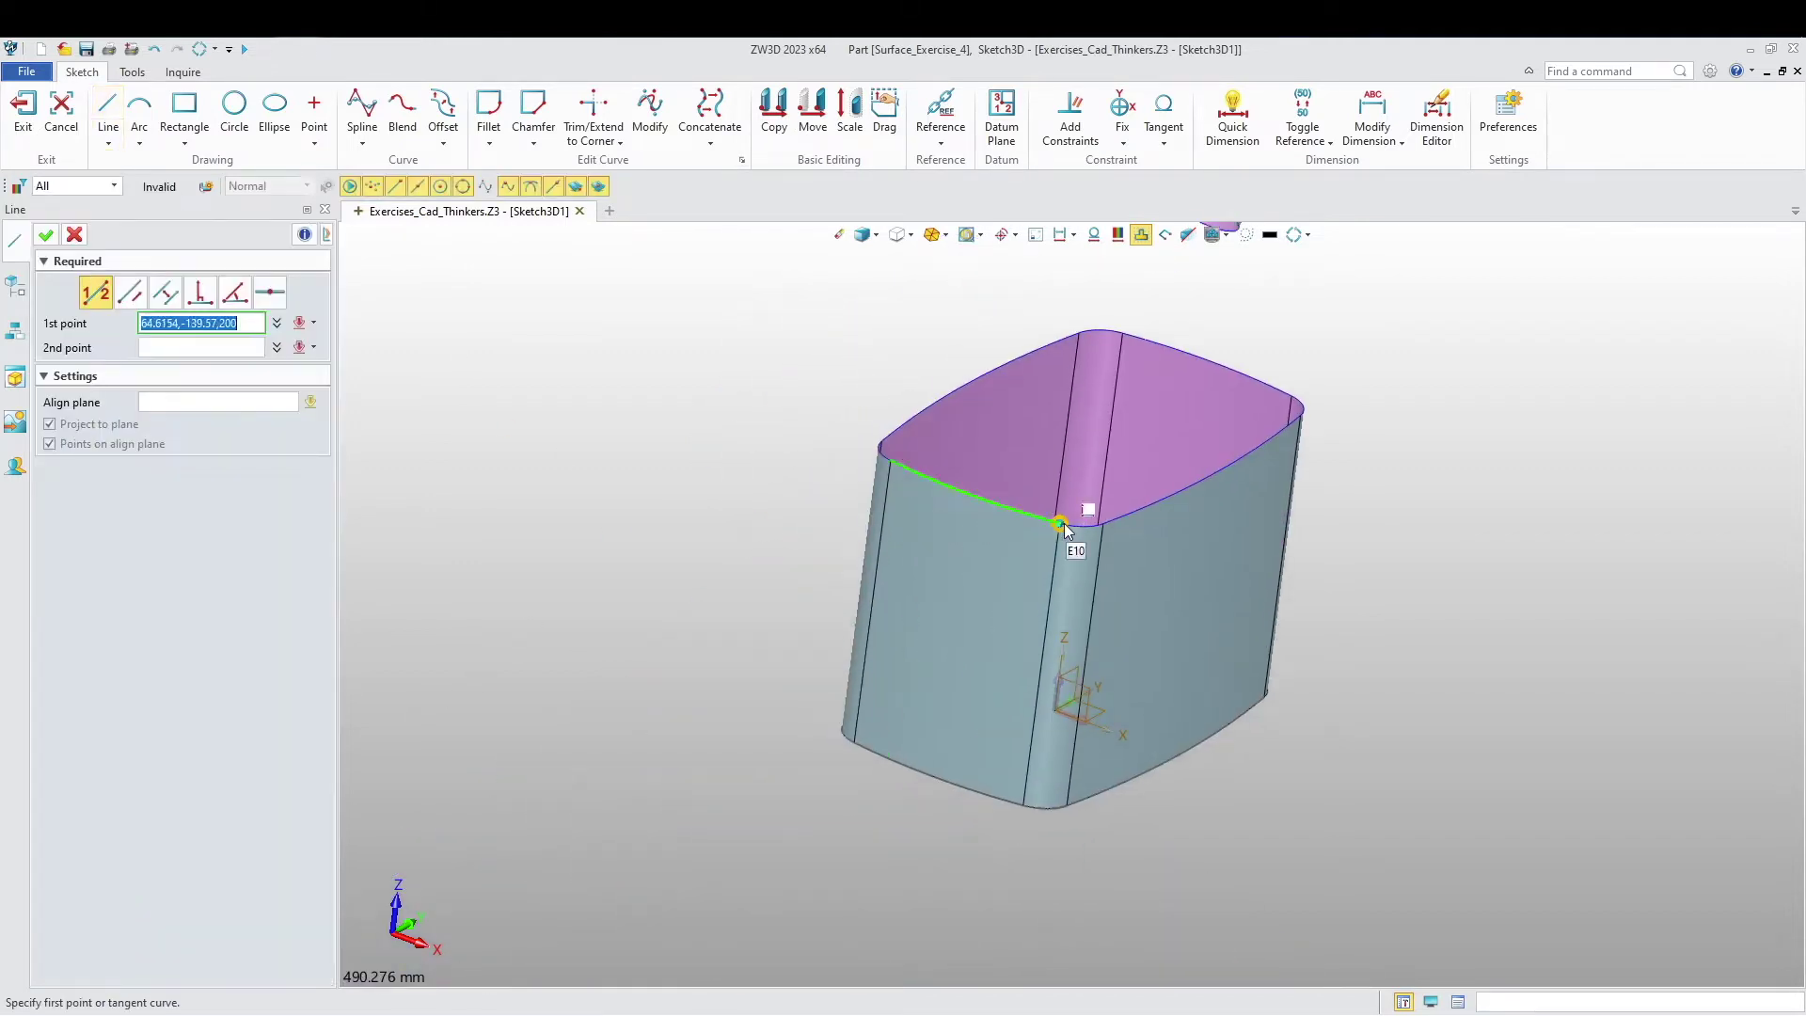
left_click(975, 499)
scroll(922, 692, "up", 3)
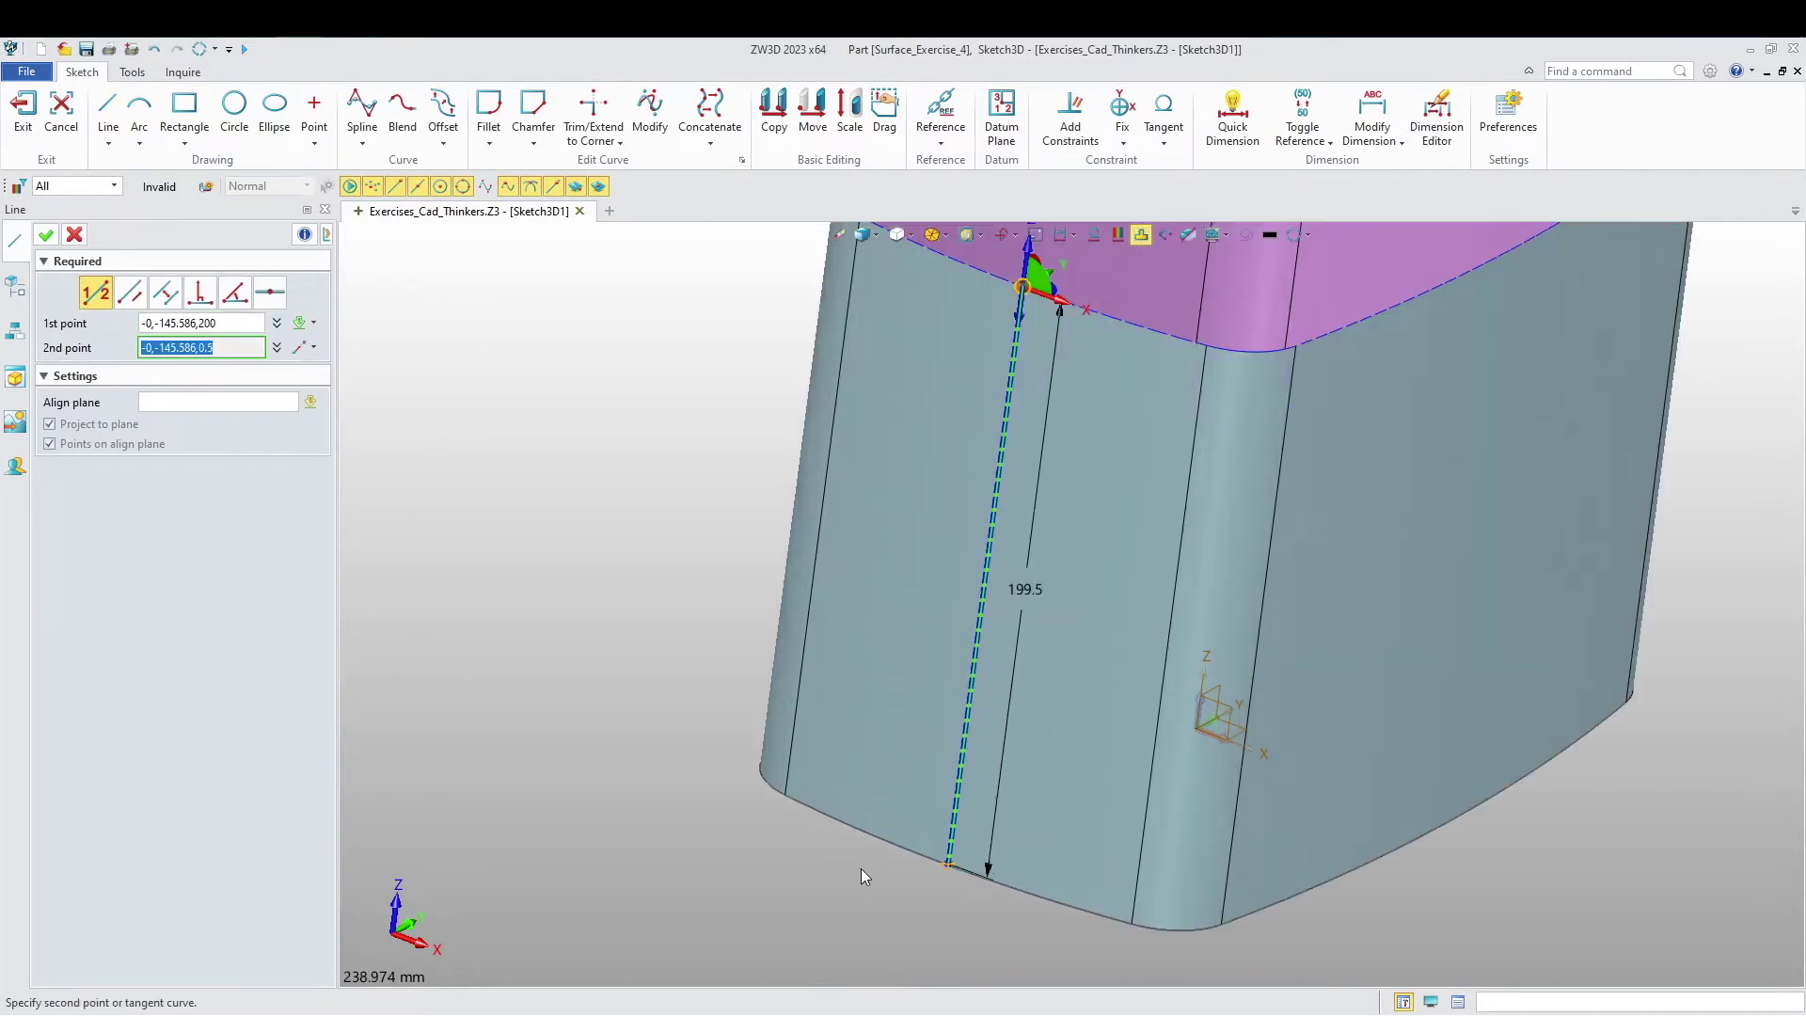
left_click(949, 867)
scroll(917, 880, "up", 1)
middle_click(917, 881)
Step: Draw a vertical line up the base's curved short wall between its bottom and top edge midpoints, and make it construction geometry
middle_click(939, 890)
left_click(952, 870)
scroll(877, 879, "down", 6)
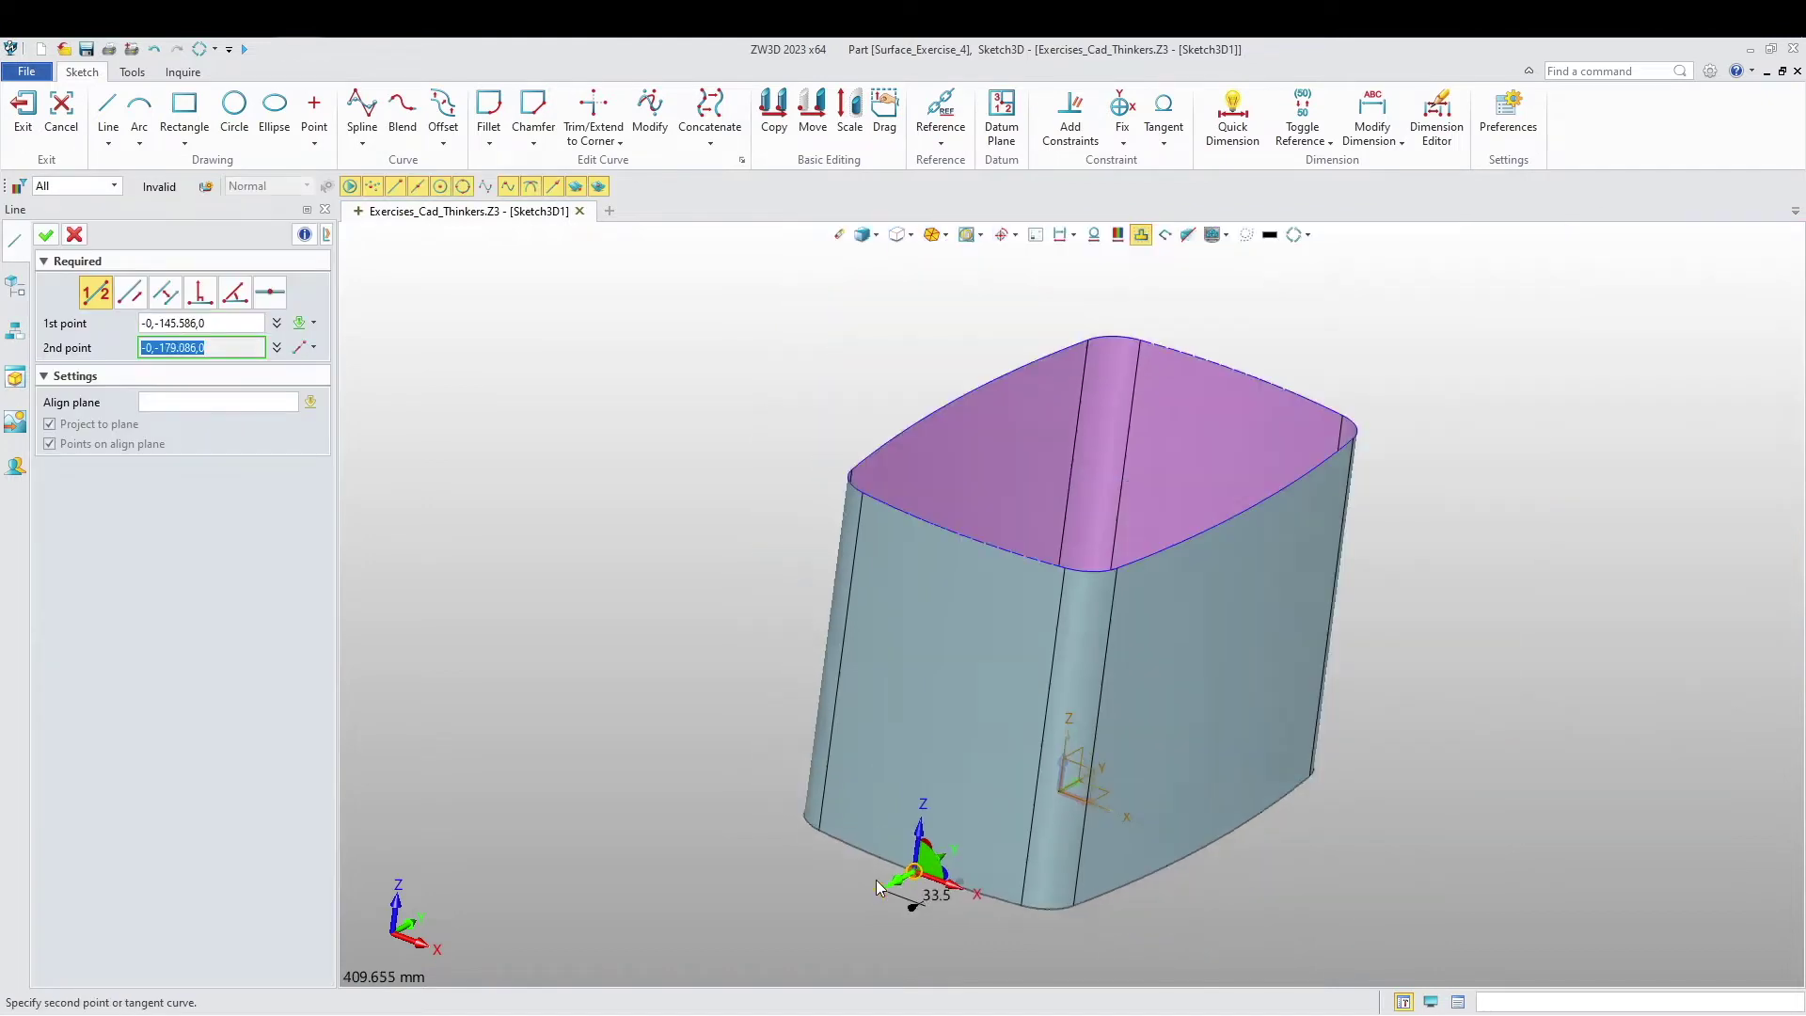
scroll(929, 687, "up", 7)
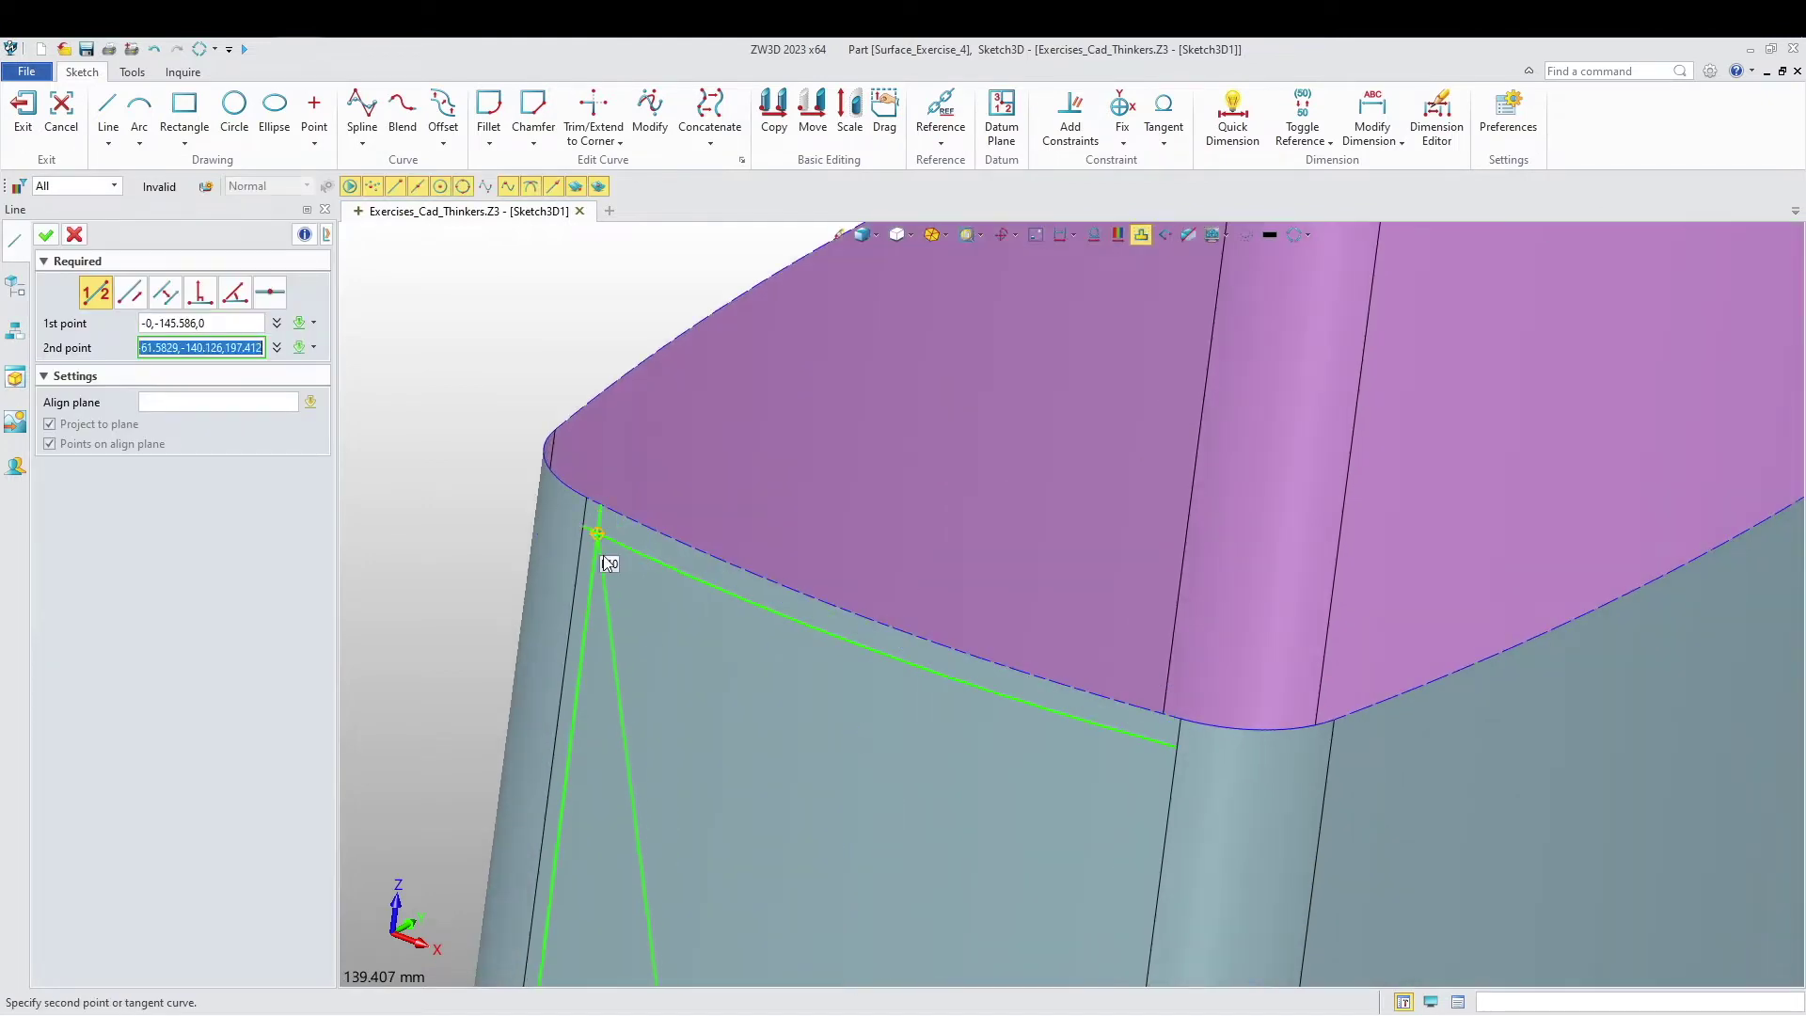
scroll(777, 625, "up", 4)
left_click(786, 585)
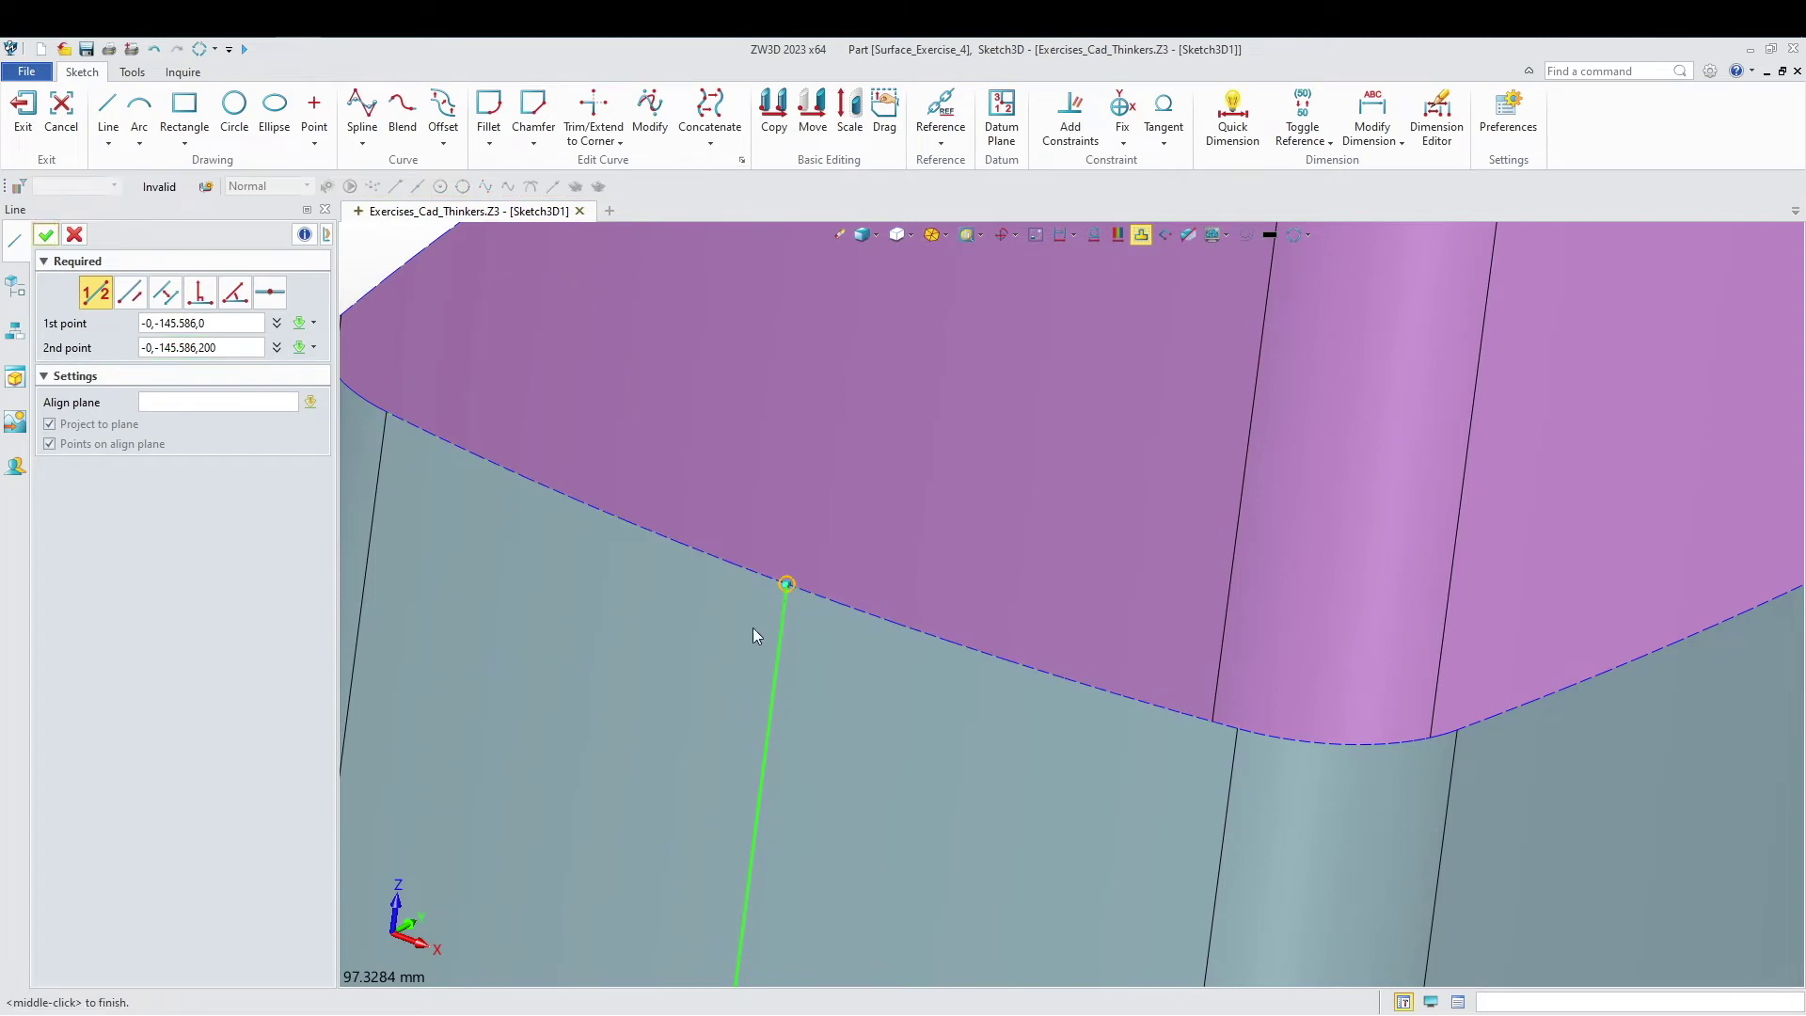
middle_click(756, 629)
right_click(788, 616)
scroll(715, 697, "down", 15)
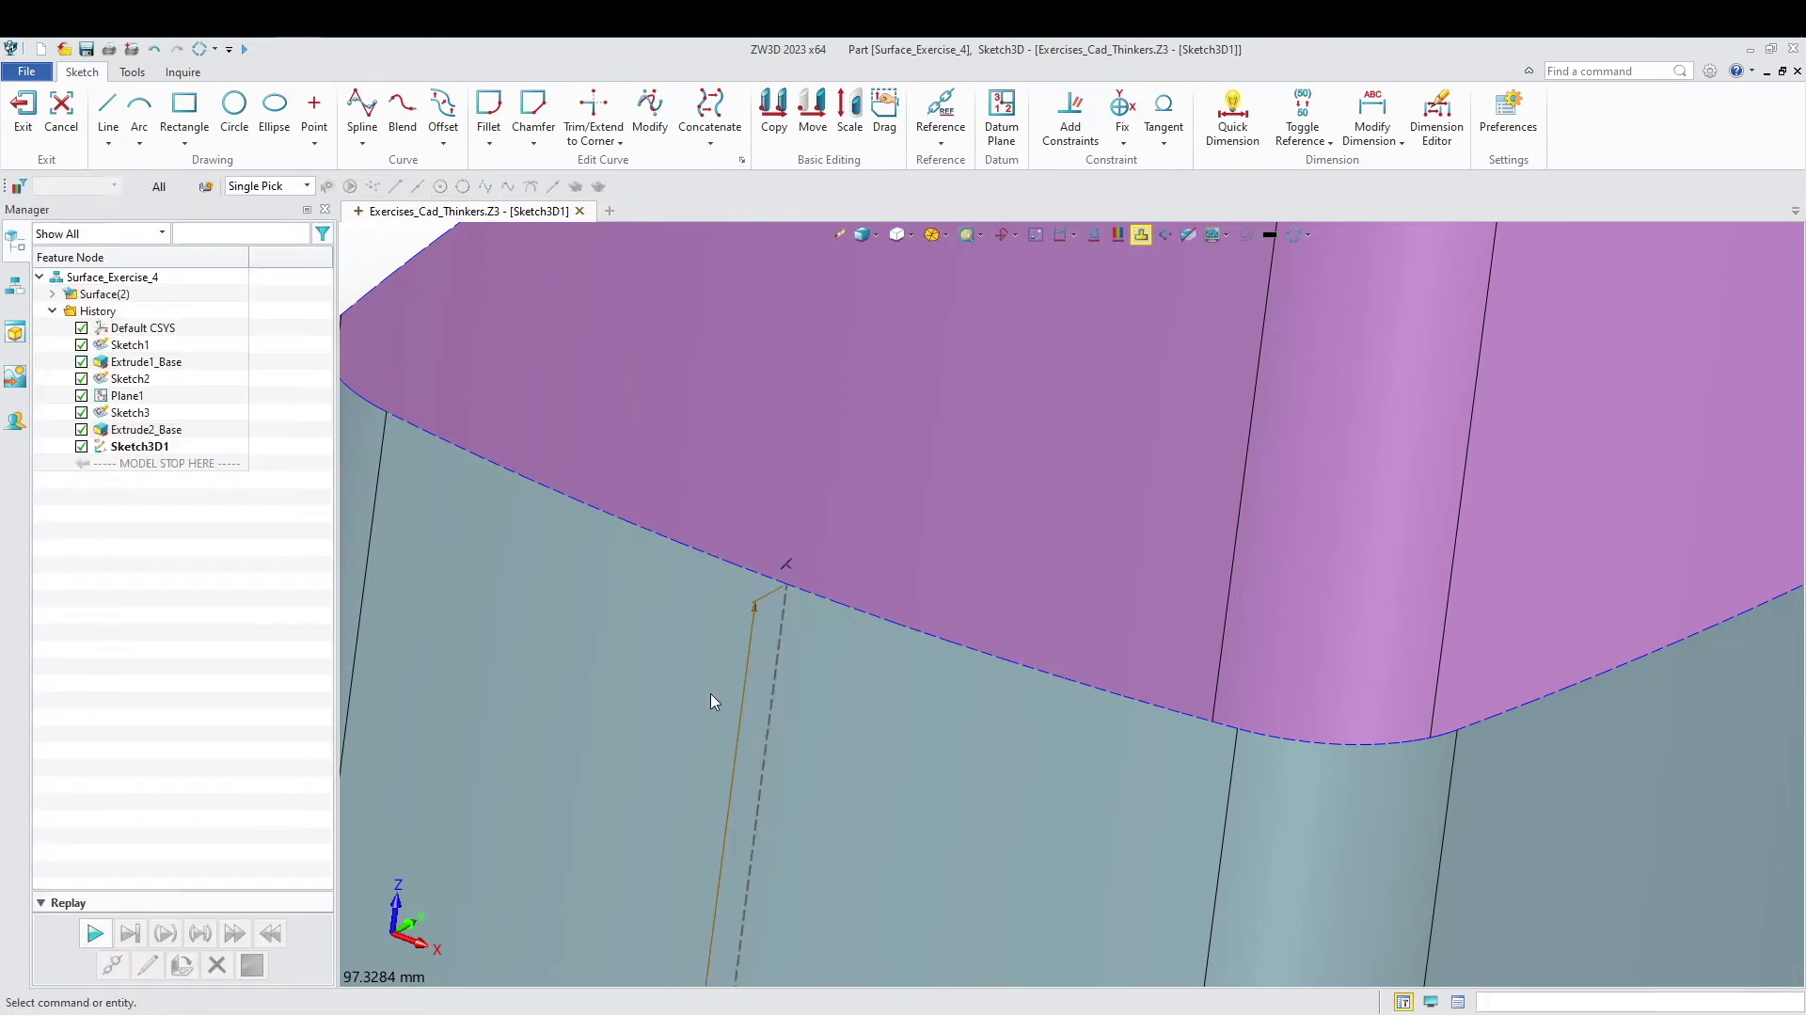
Step: Draw a two-point spline from the upper end of the base's construction line to the lower end of the ring's construction line
scroll(660, 736, "up", 8)
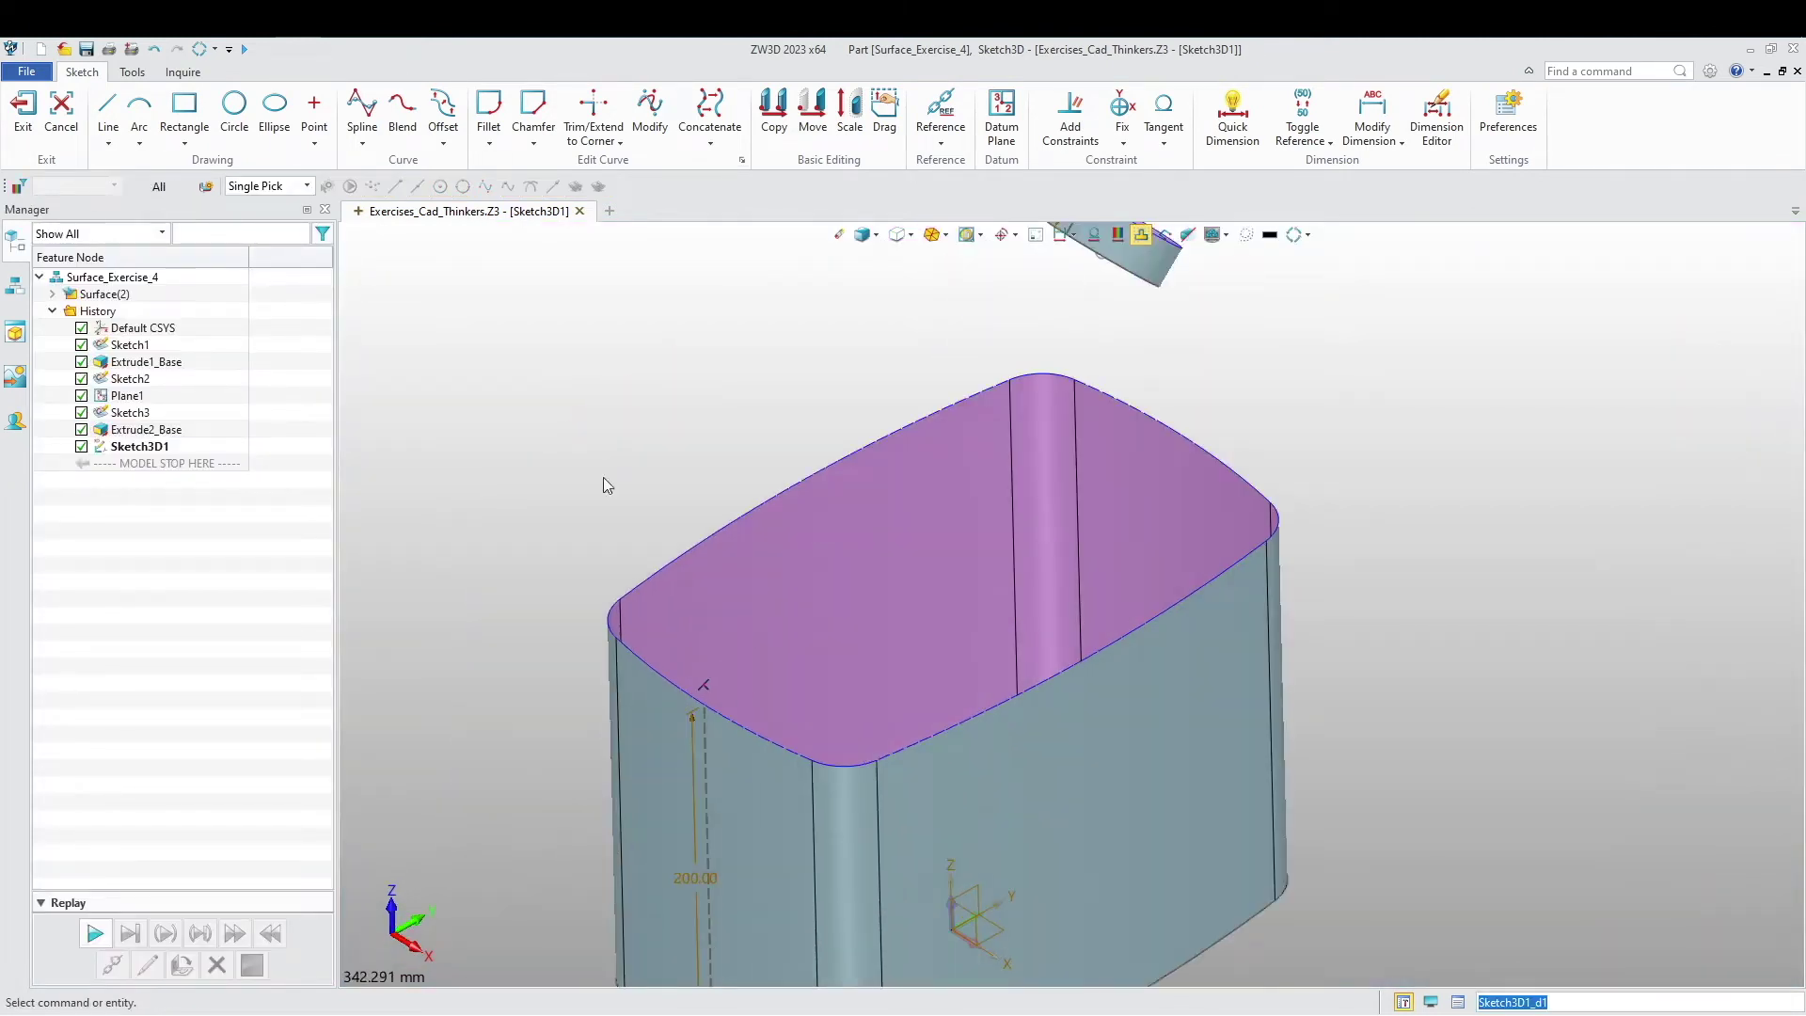
left_click(361, 111)
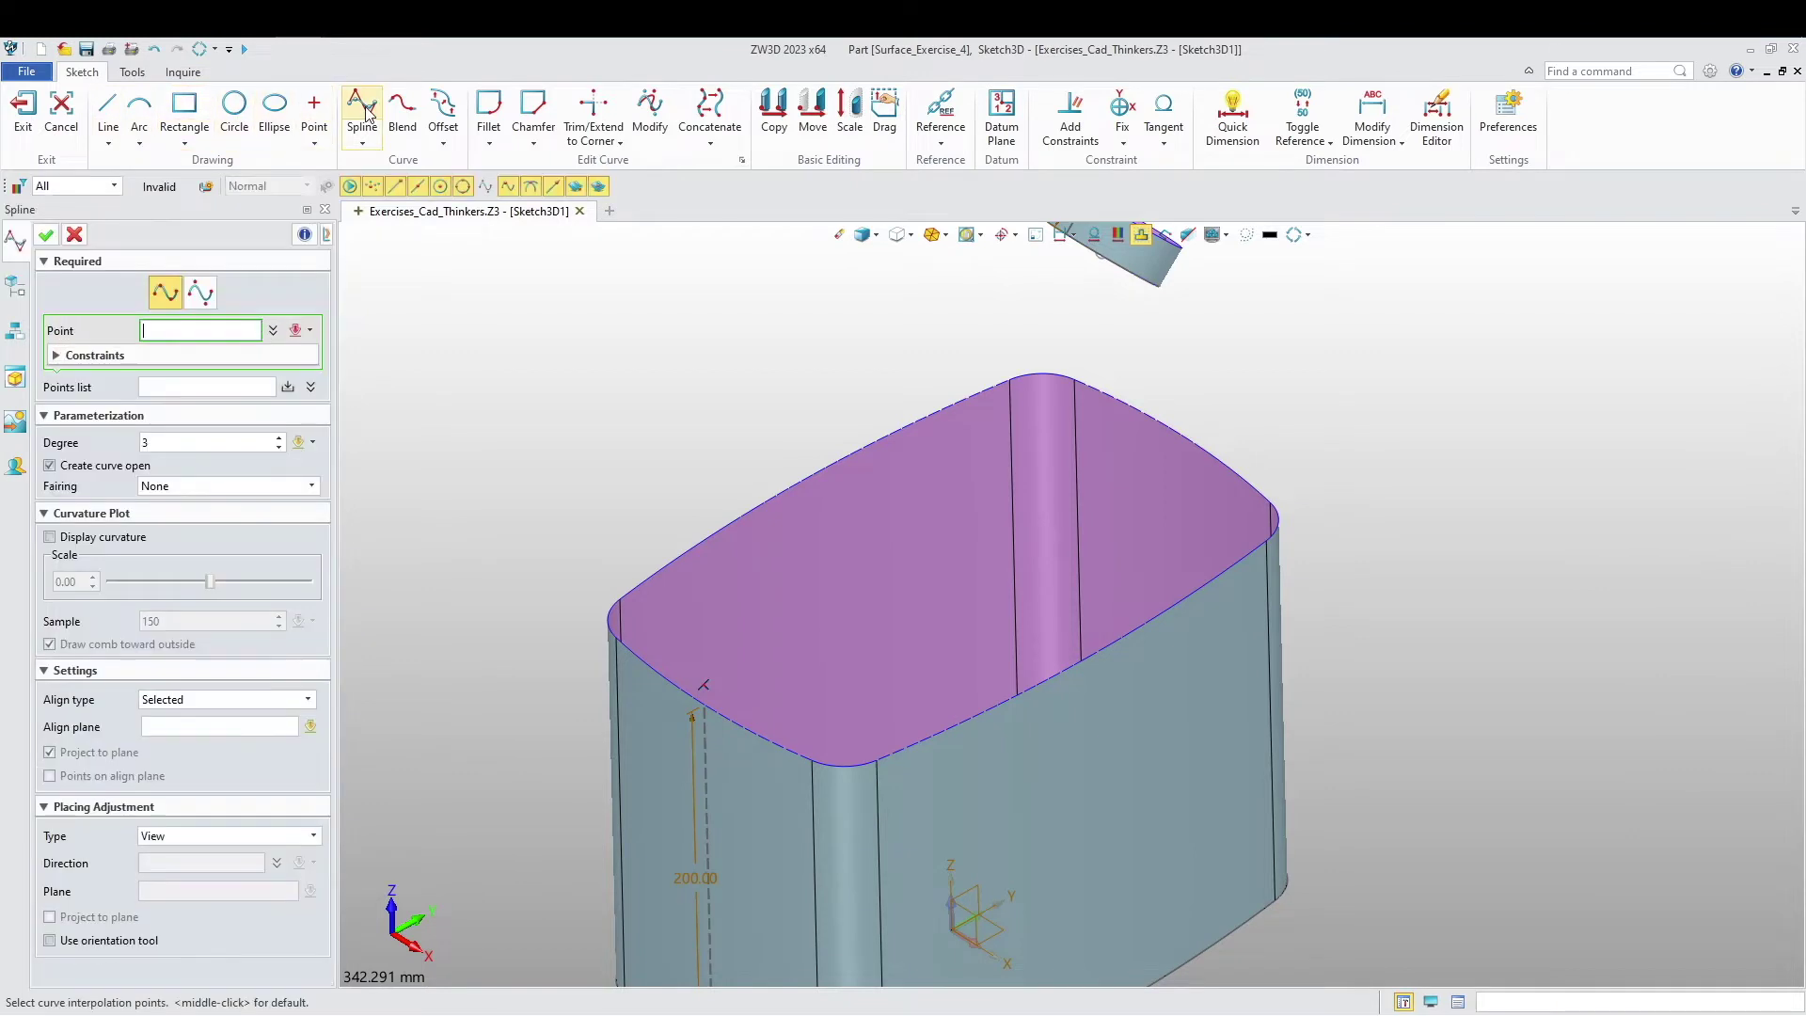
scroll(691, 741, "up", 4)
left_click(724, 670)
scroll(702, 733, "down", 7)
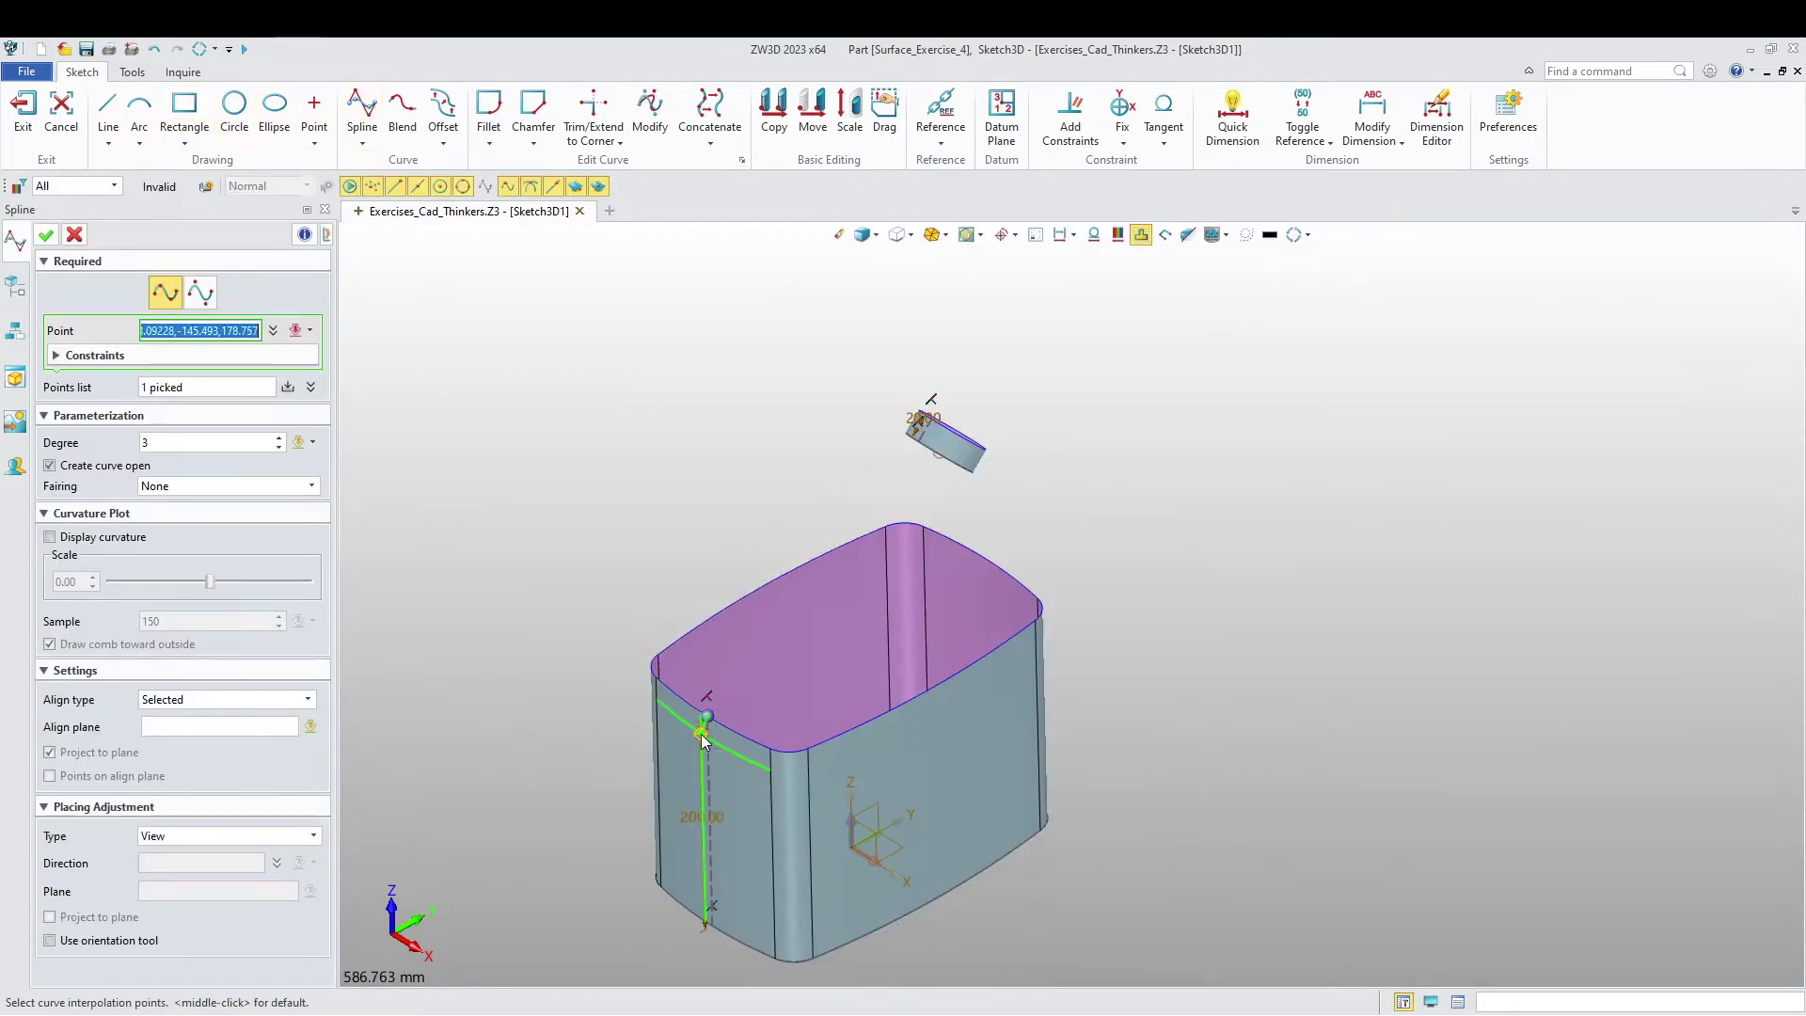
scroll(859, 467, "up", 2)
scroll(863, 471, "up", 2)
left_click(962, 423)
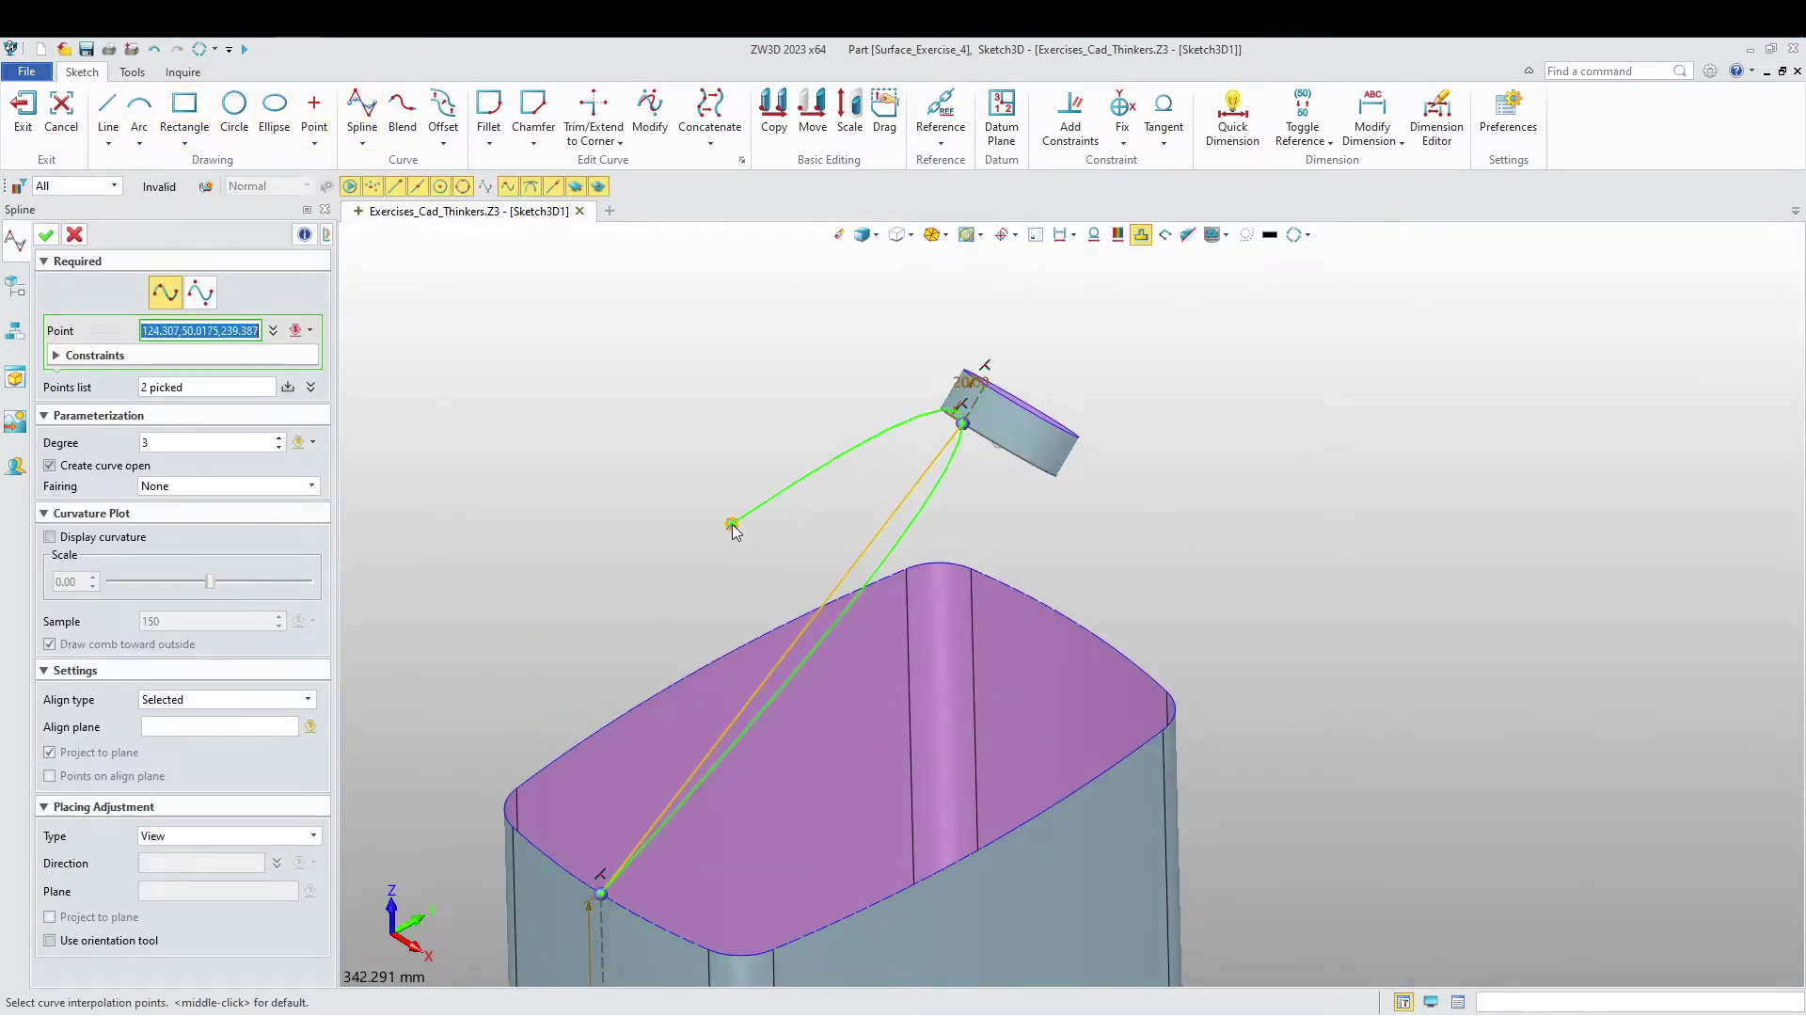
left_click(46, 234)
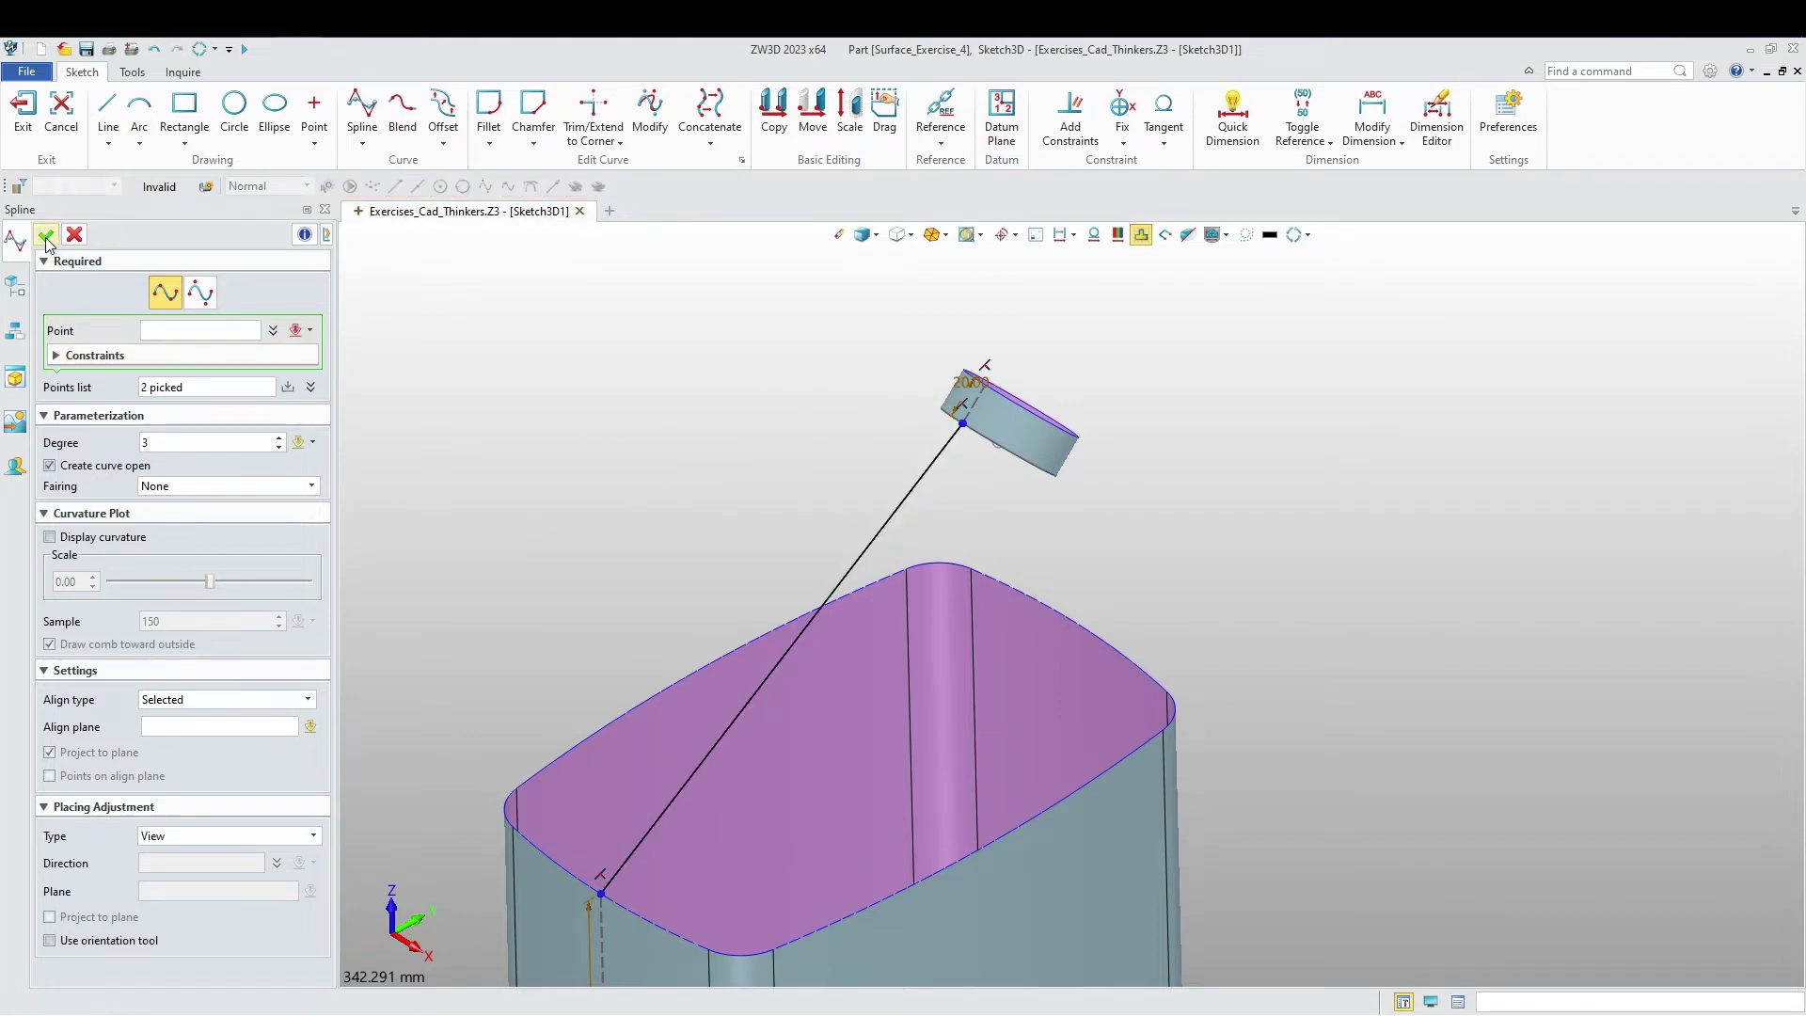
Step: In the side view, draw a helper line about 44 mm long from the spline's ring end, parallel to the ring's wall line
key("ctrl+Down")
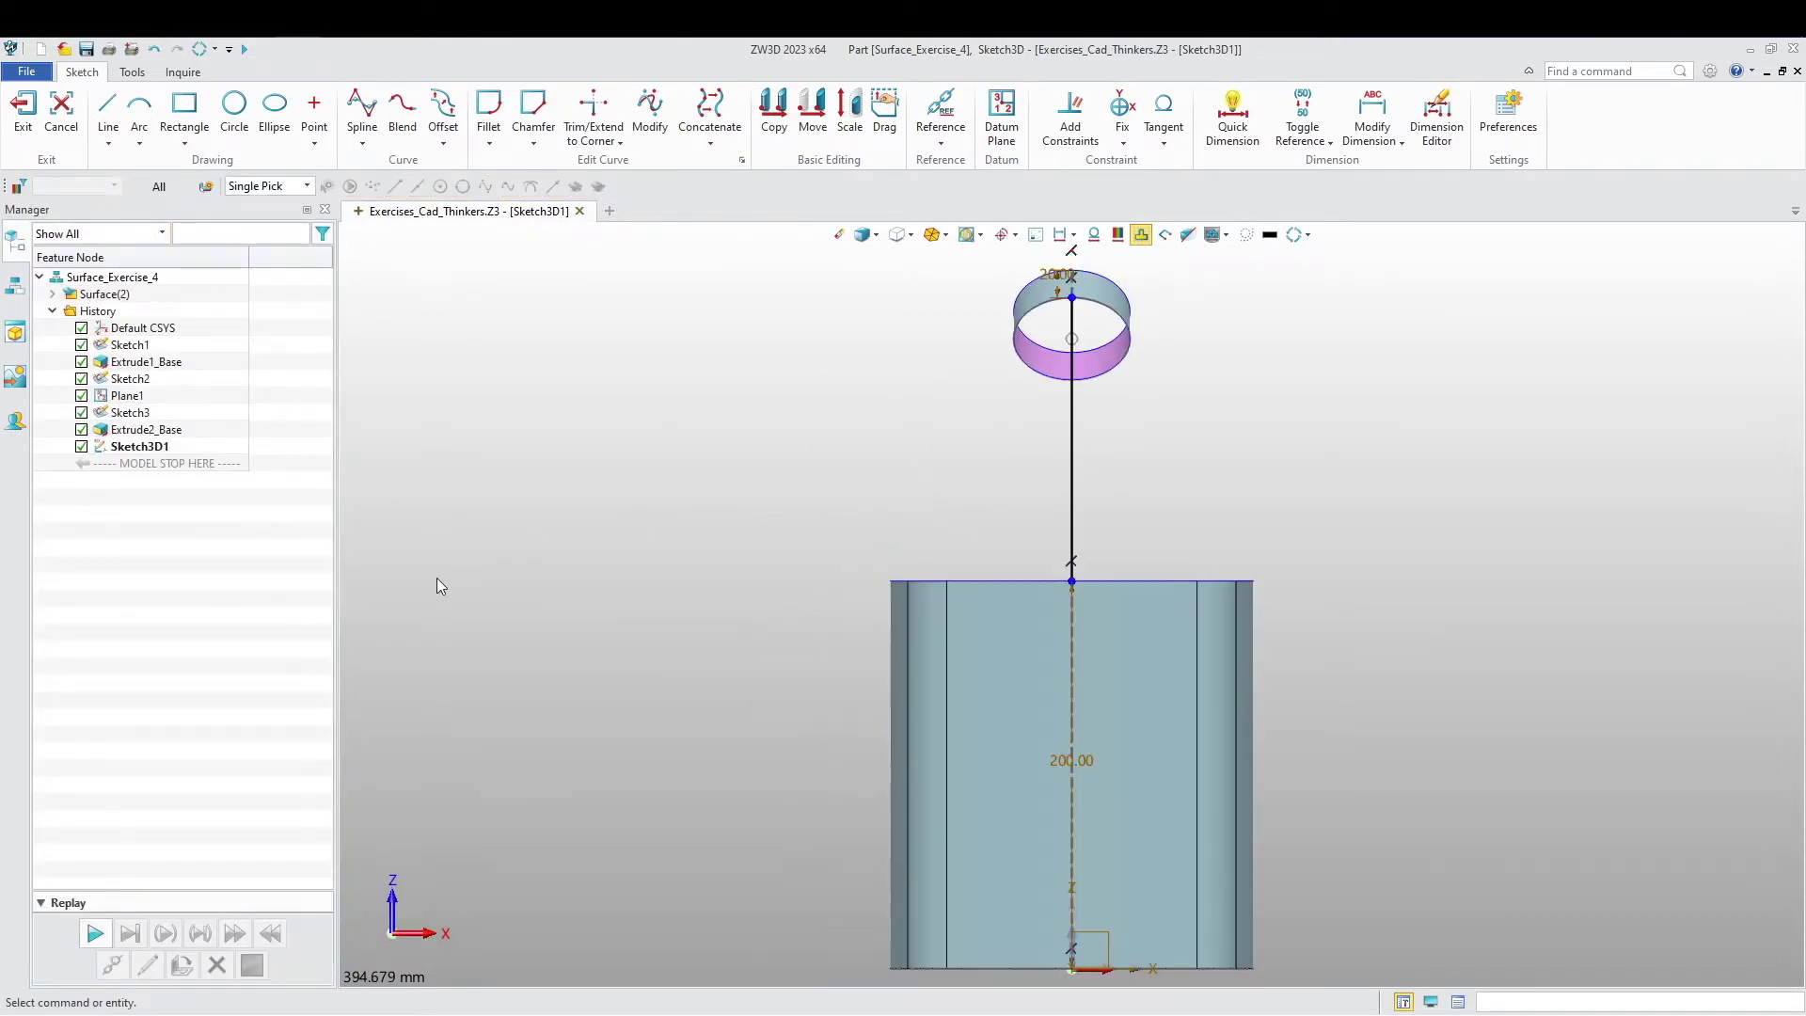
key("ctrl+Right")
scroll(976, 662, "up", 10)
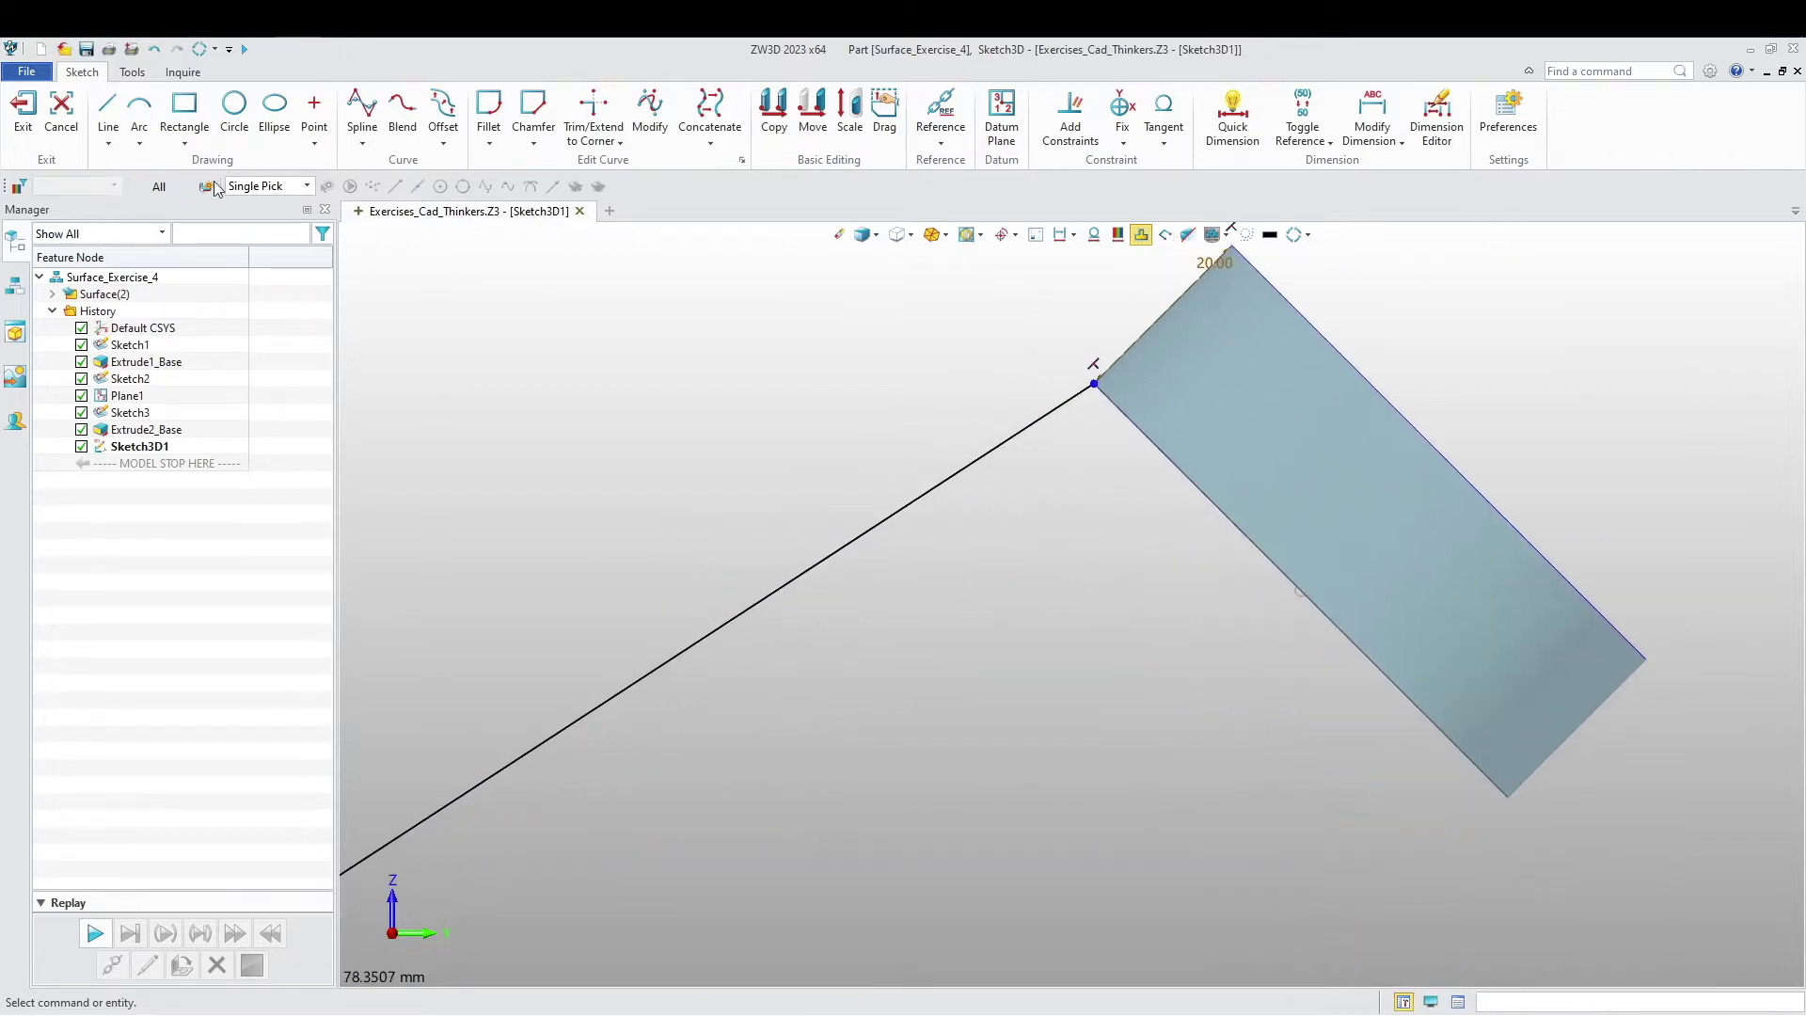
left_click(108, 108)
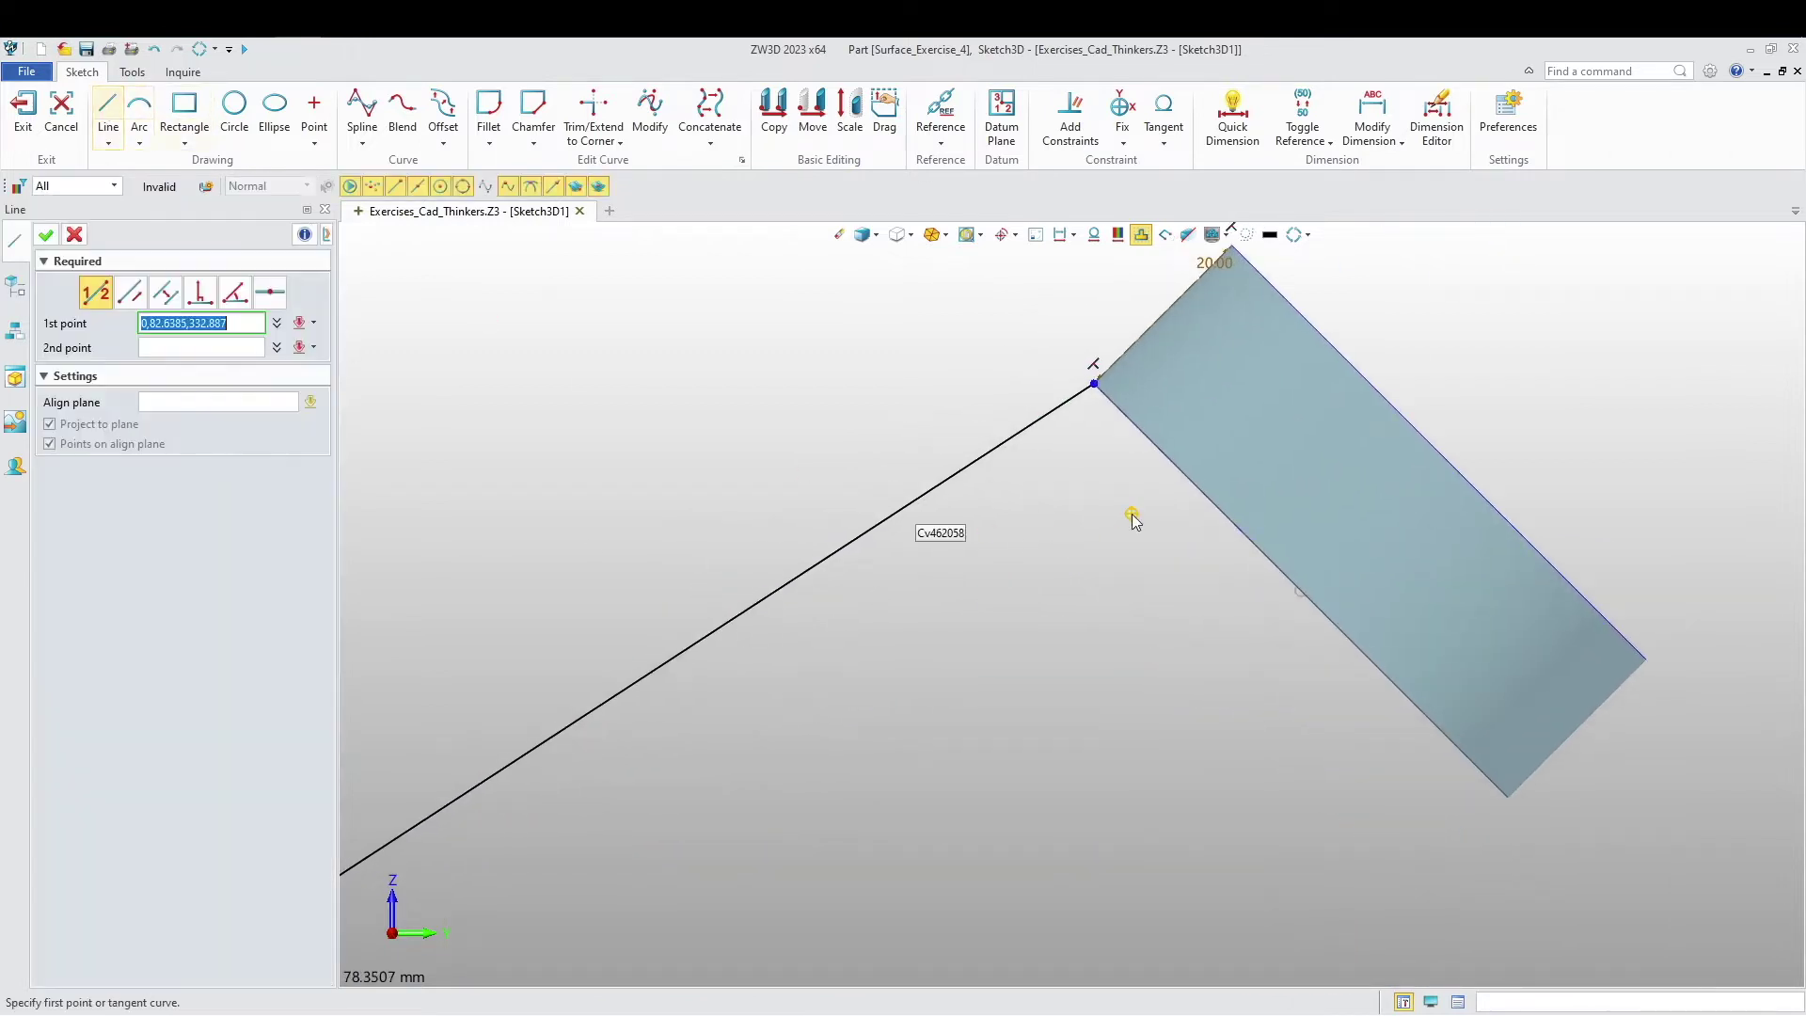
left_click(1090, 383)
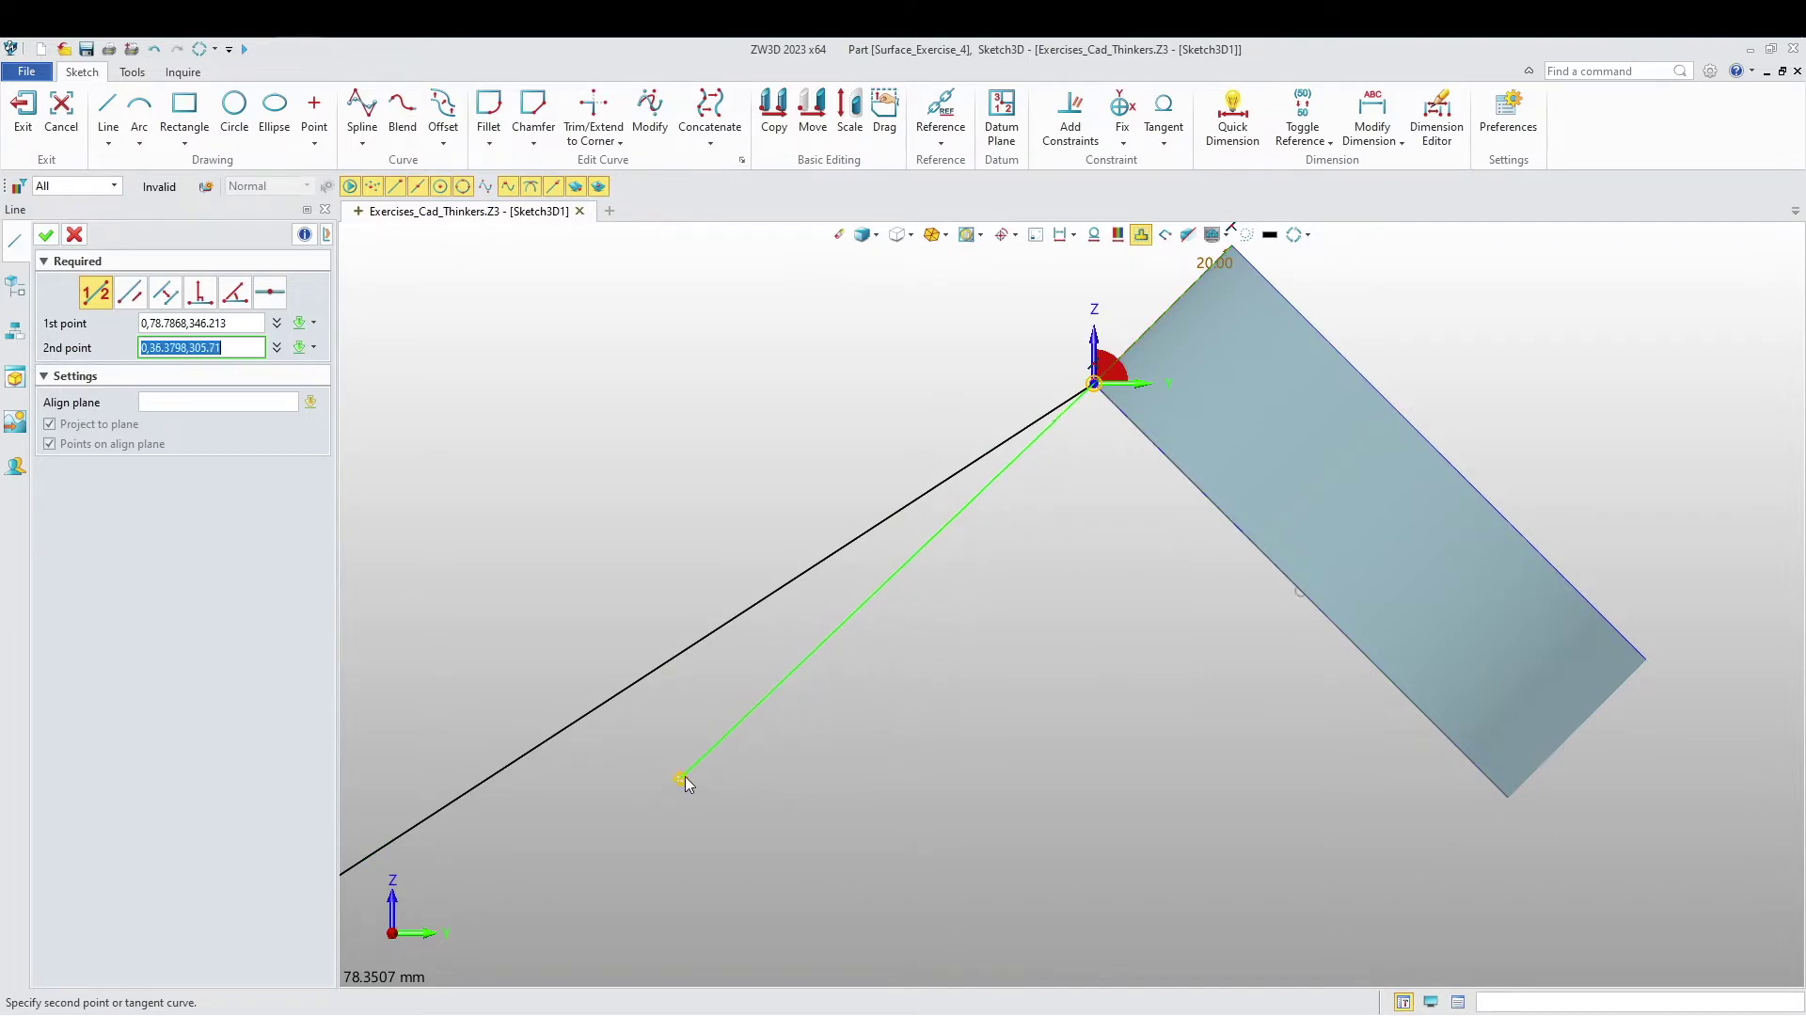
left_click(793, 691)
middle_click(792, 692)
Step: Align the spline's tangent handle at the ring end with the helper line
middle_click_drag(1038, 542, 1100, 513)
scroll(1100, 513, "down", 2)
left_click(1066, 449)
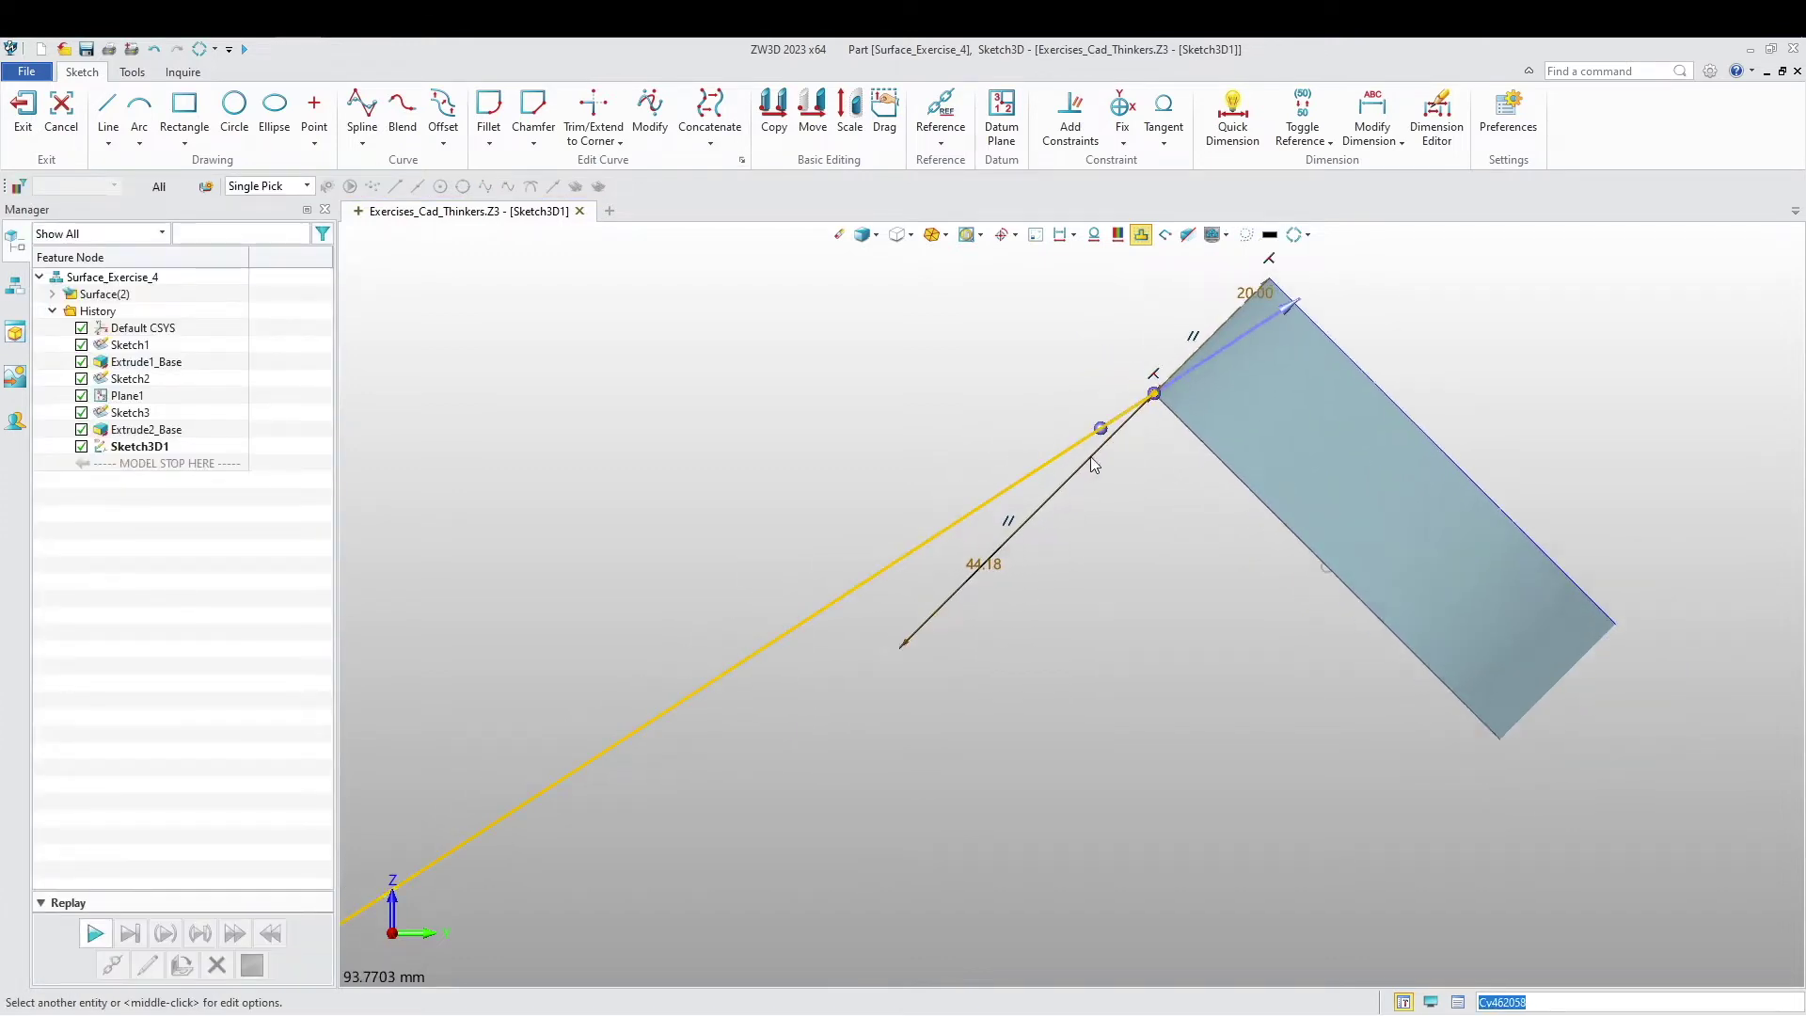
scroll(1091, 455, "up", 3)
left_click(1133, 406)
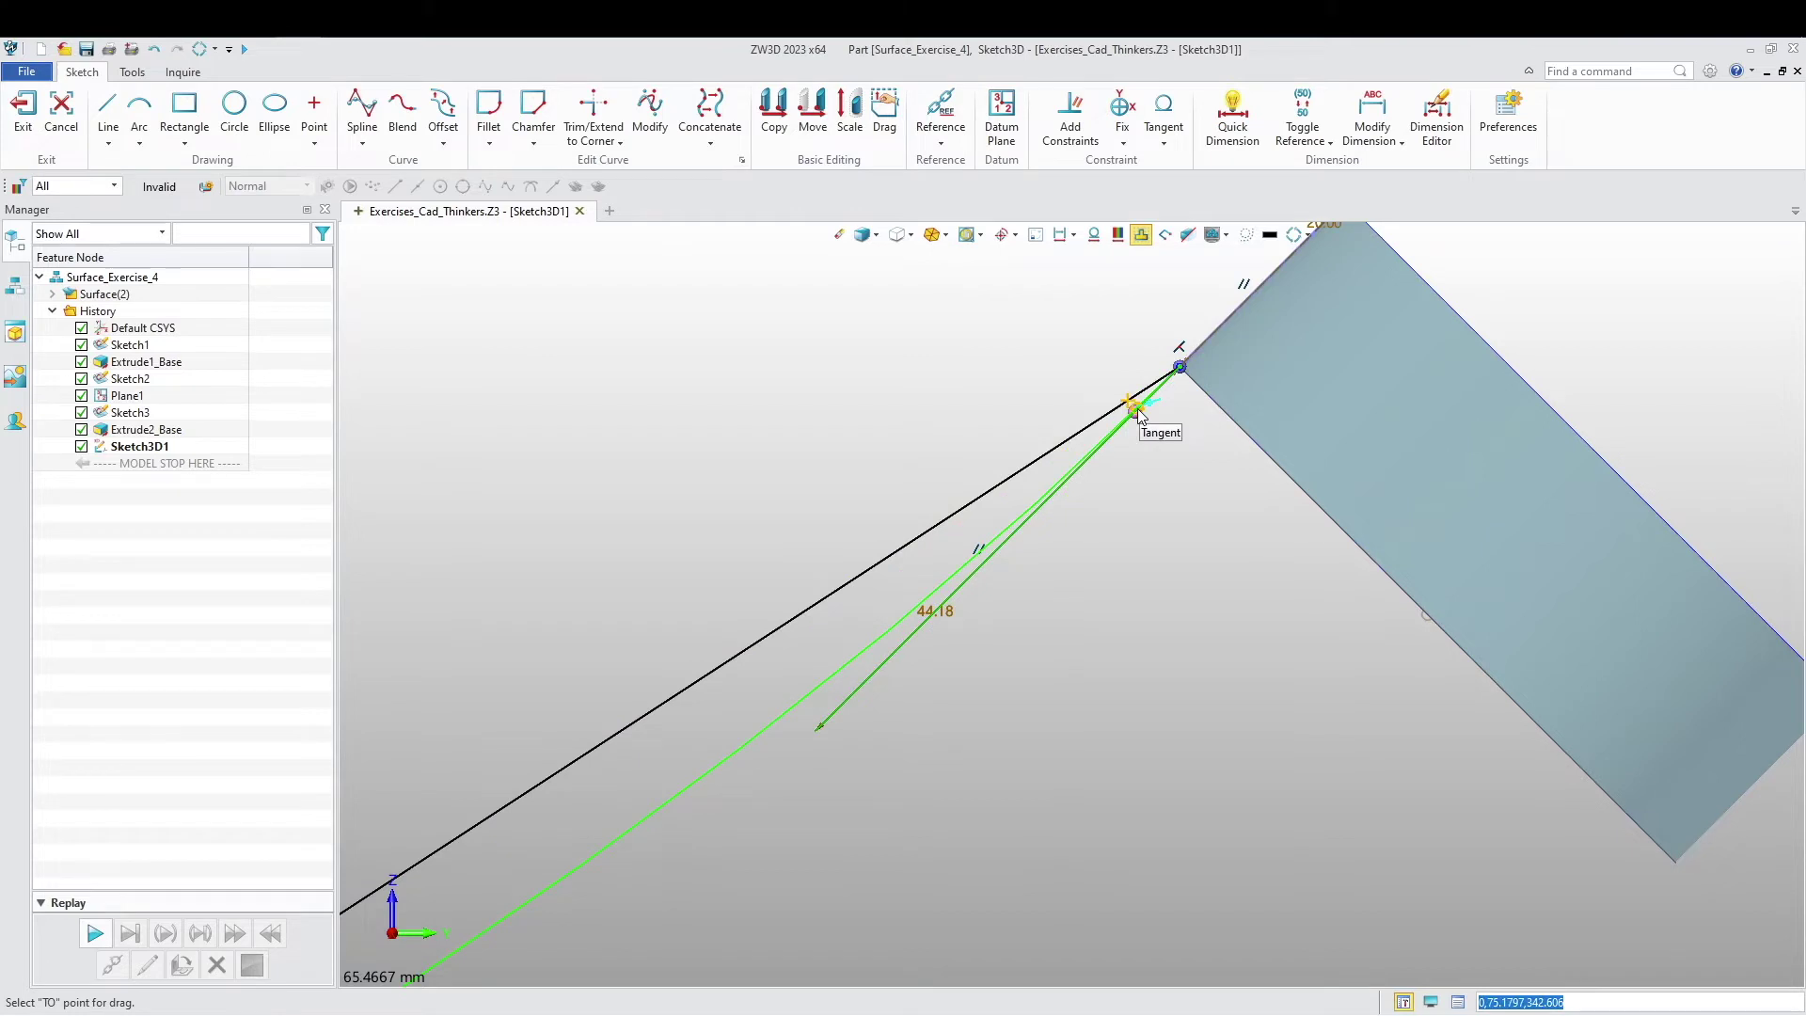
left_click(1136, 414)
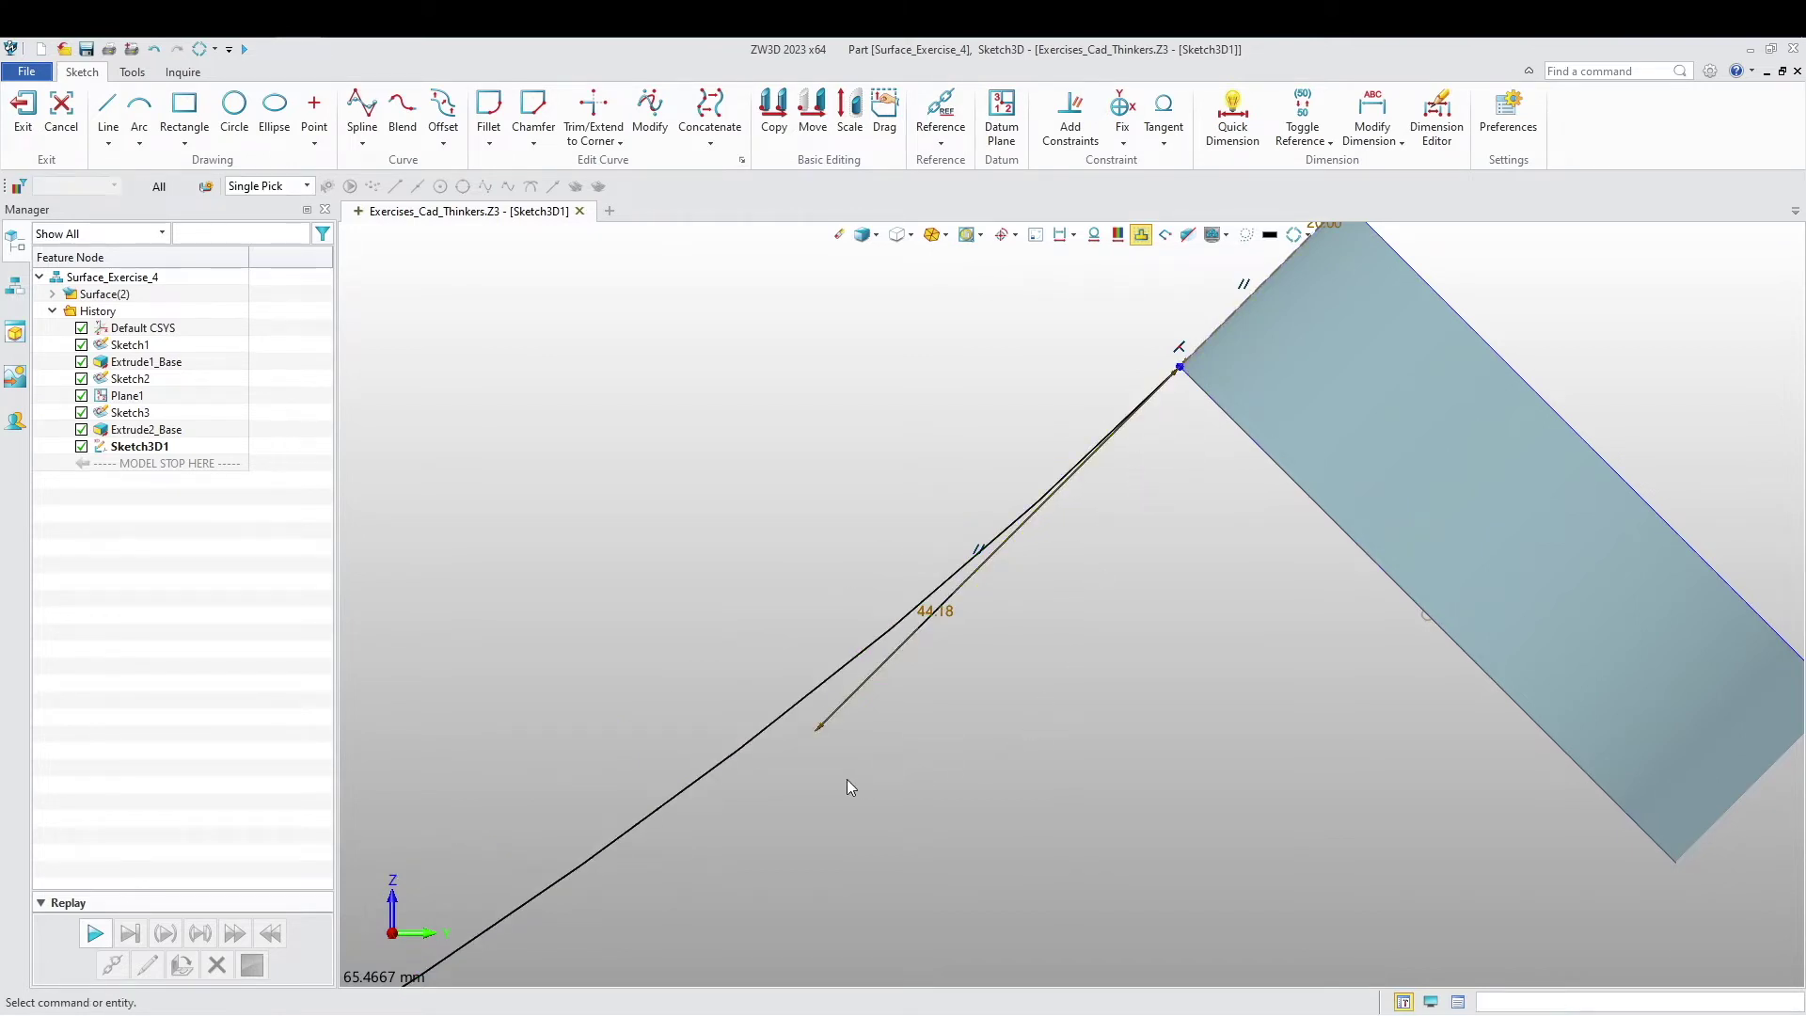
Step: Erase the helper line below the ring
right_click(928, 619)
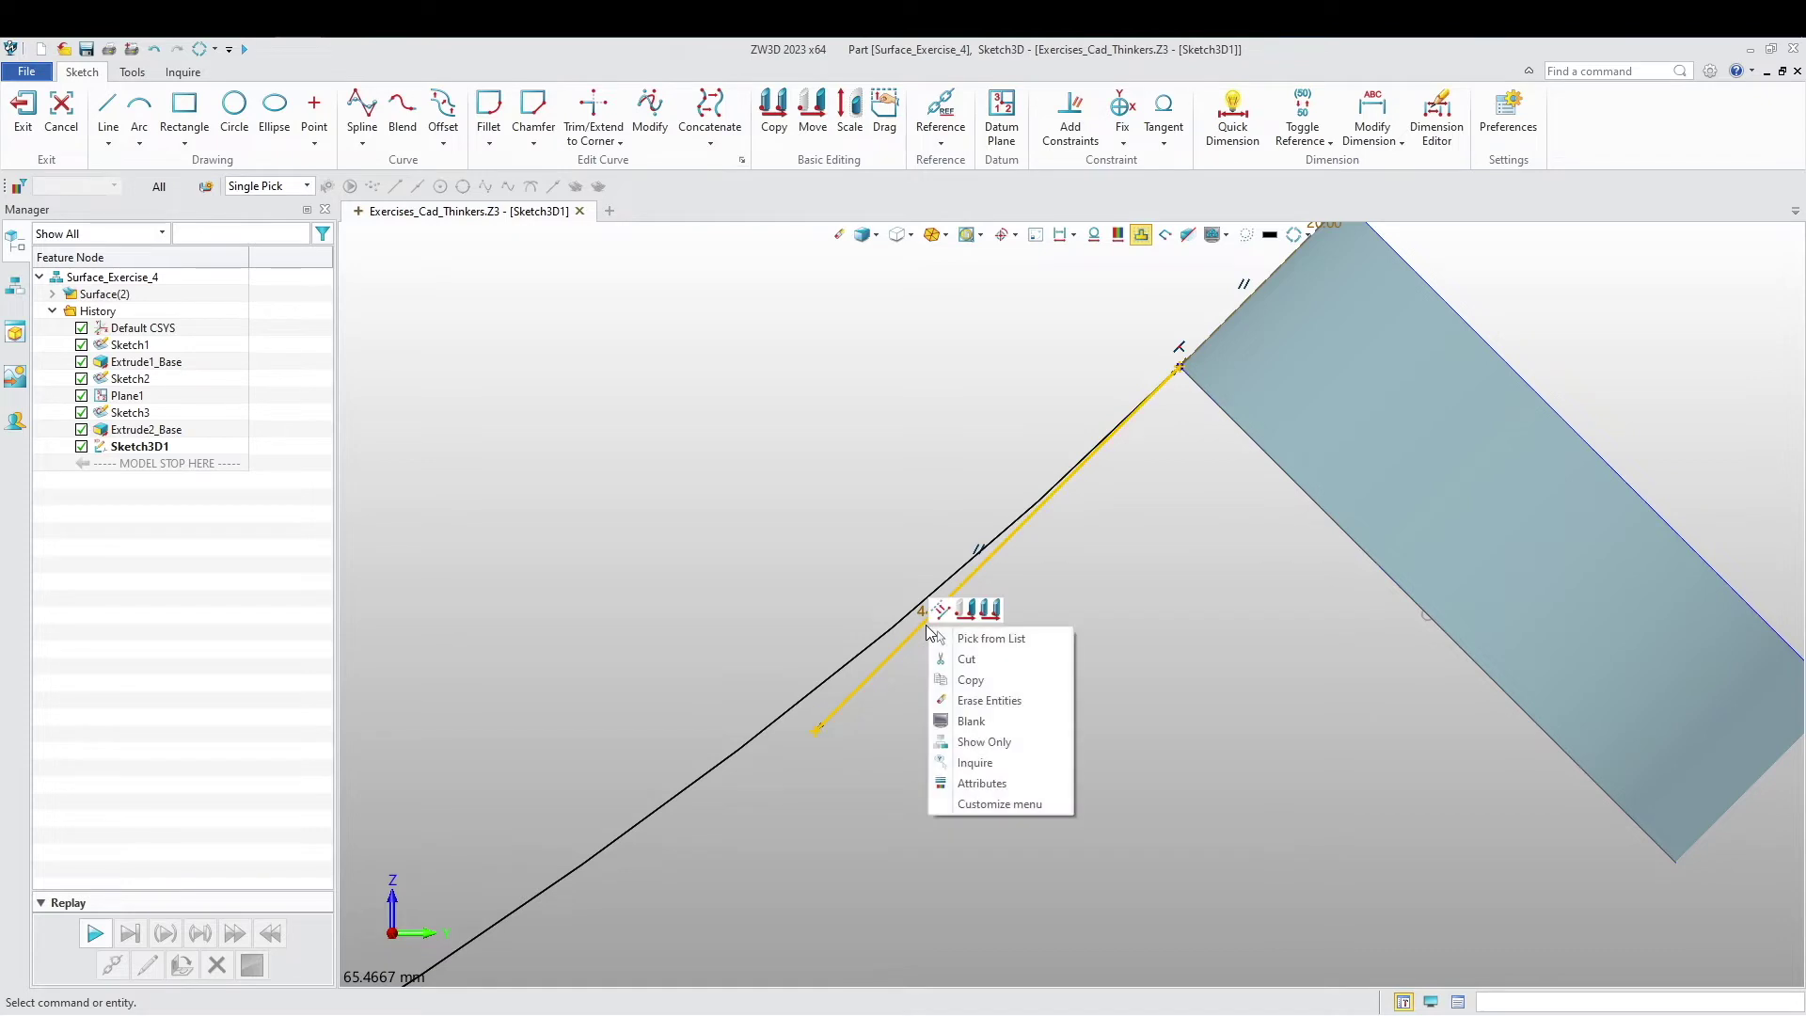
left_click(957, 706)
scroll(943, 767, "down", 5)
middle_click_drag(932, 774, 1256, 472)
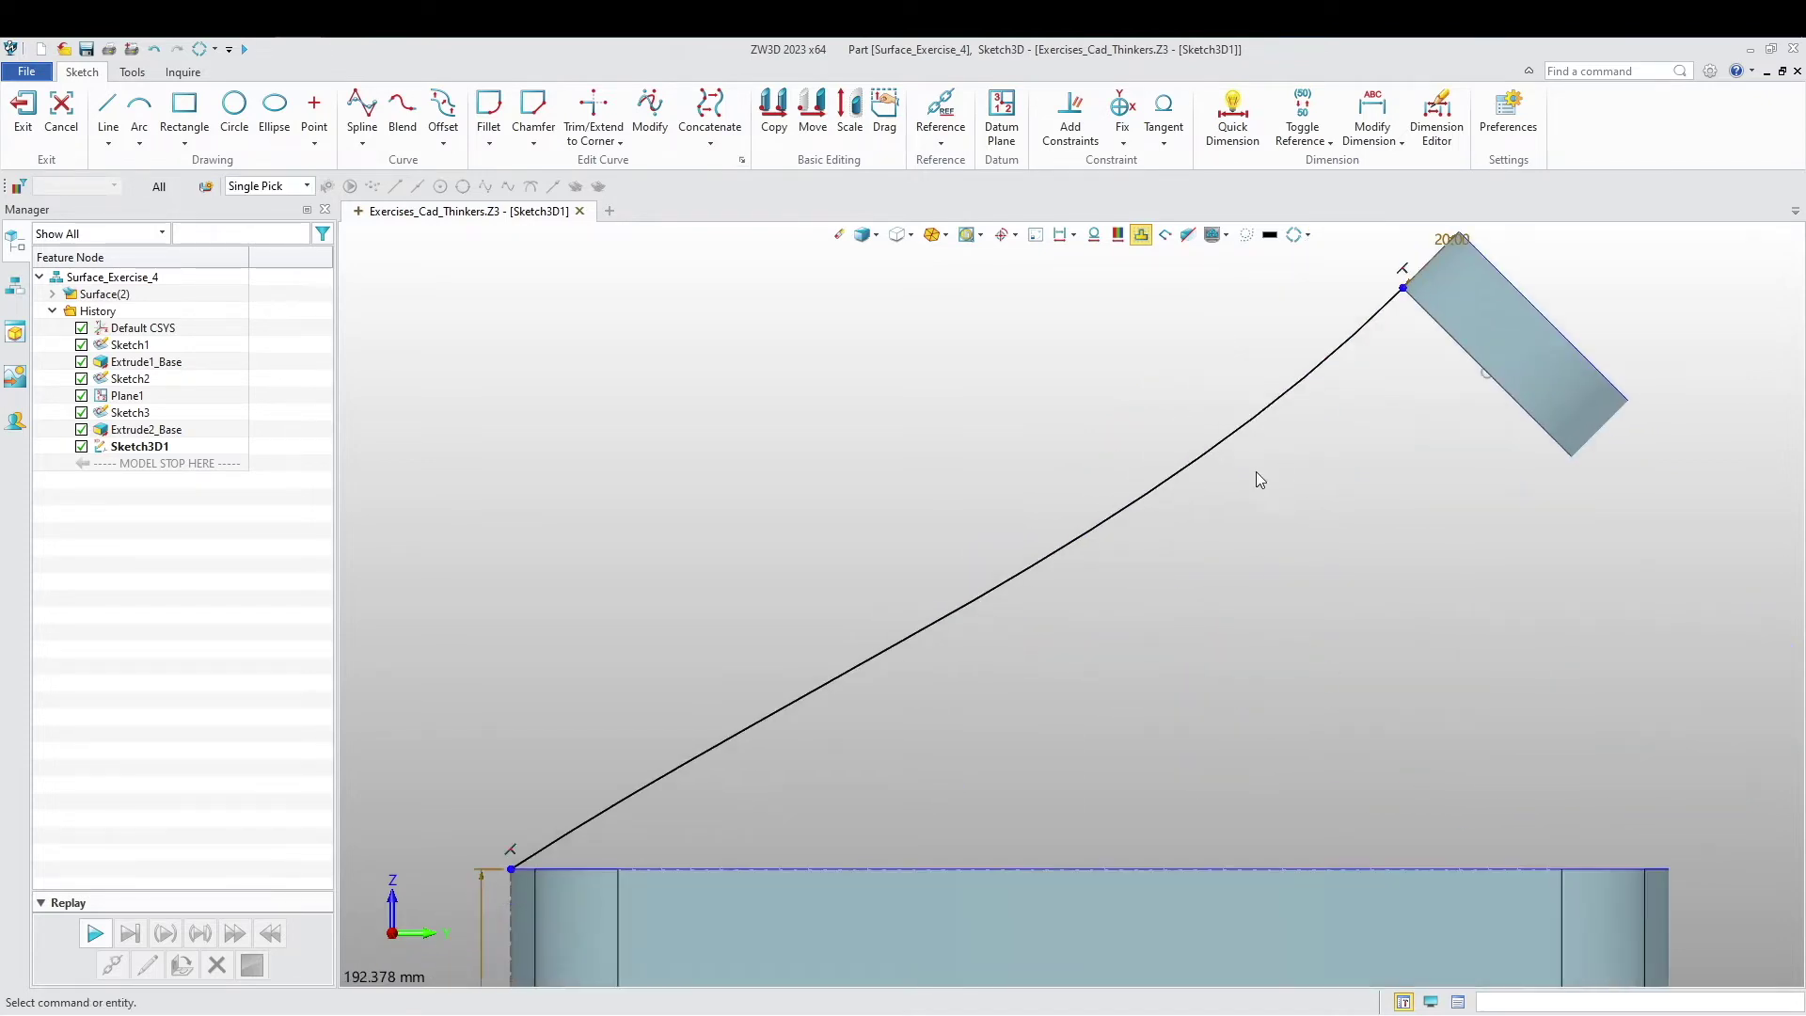
Step: Align the spline's tangent handle at the base end with the vertical construction line on the wall
scroll(1256, 472, "down", 3)
scroll(946, 685, "up", 4)
scroll(819, 668, "up", 3)
left_click(779, 584)
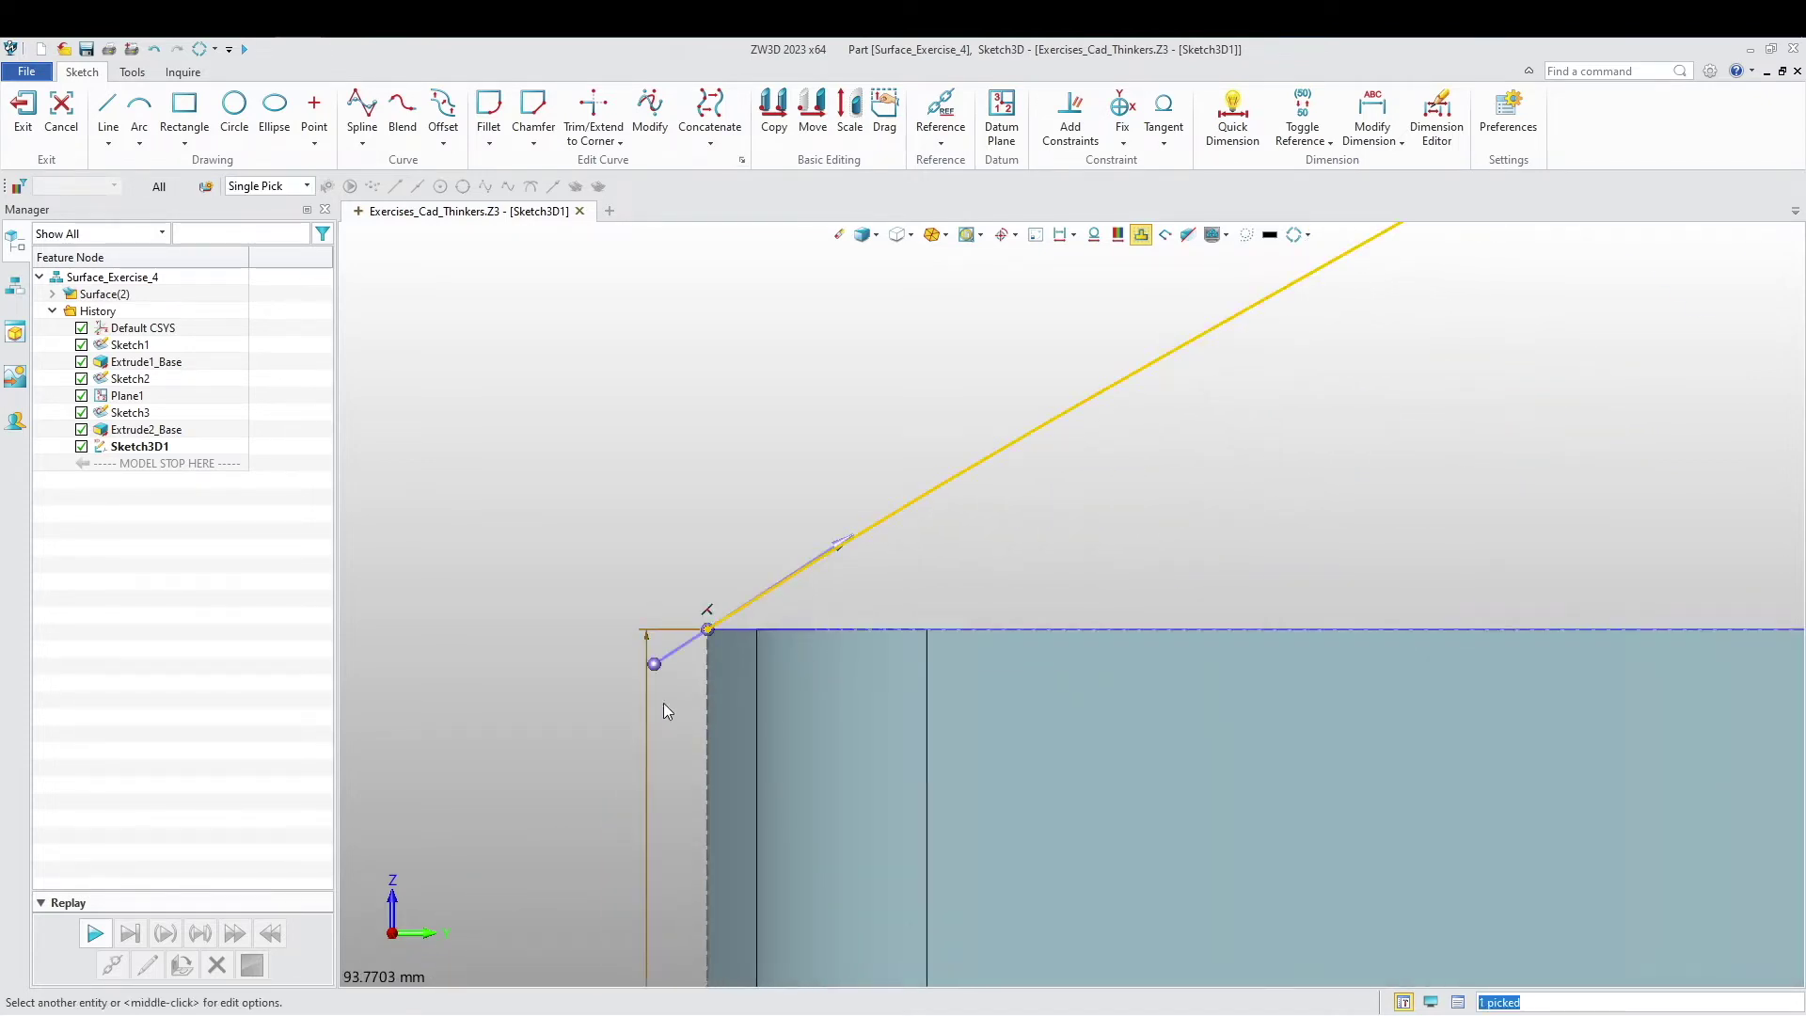
left_click(656, 665)
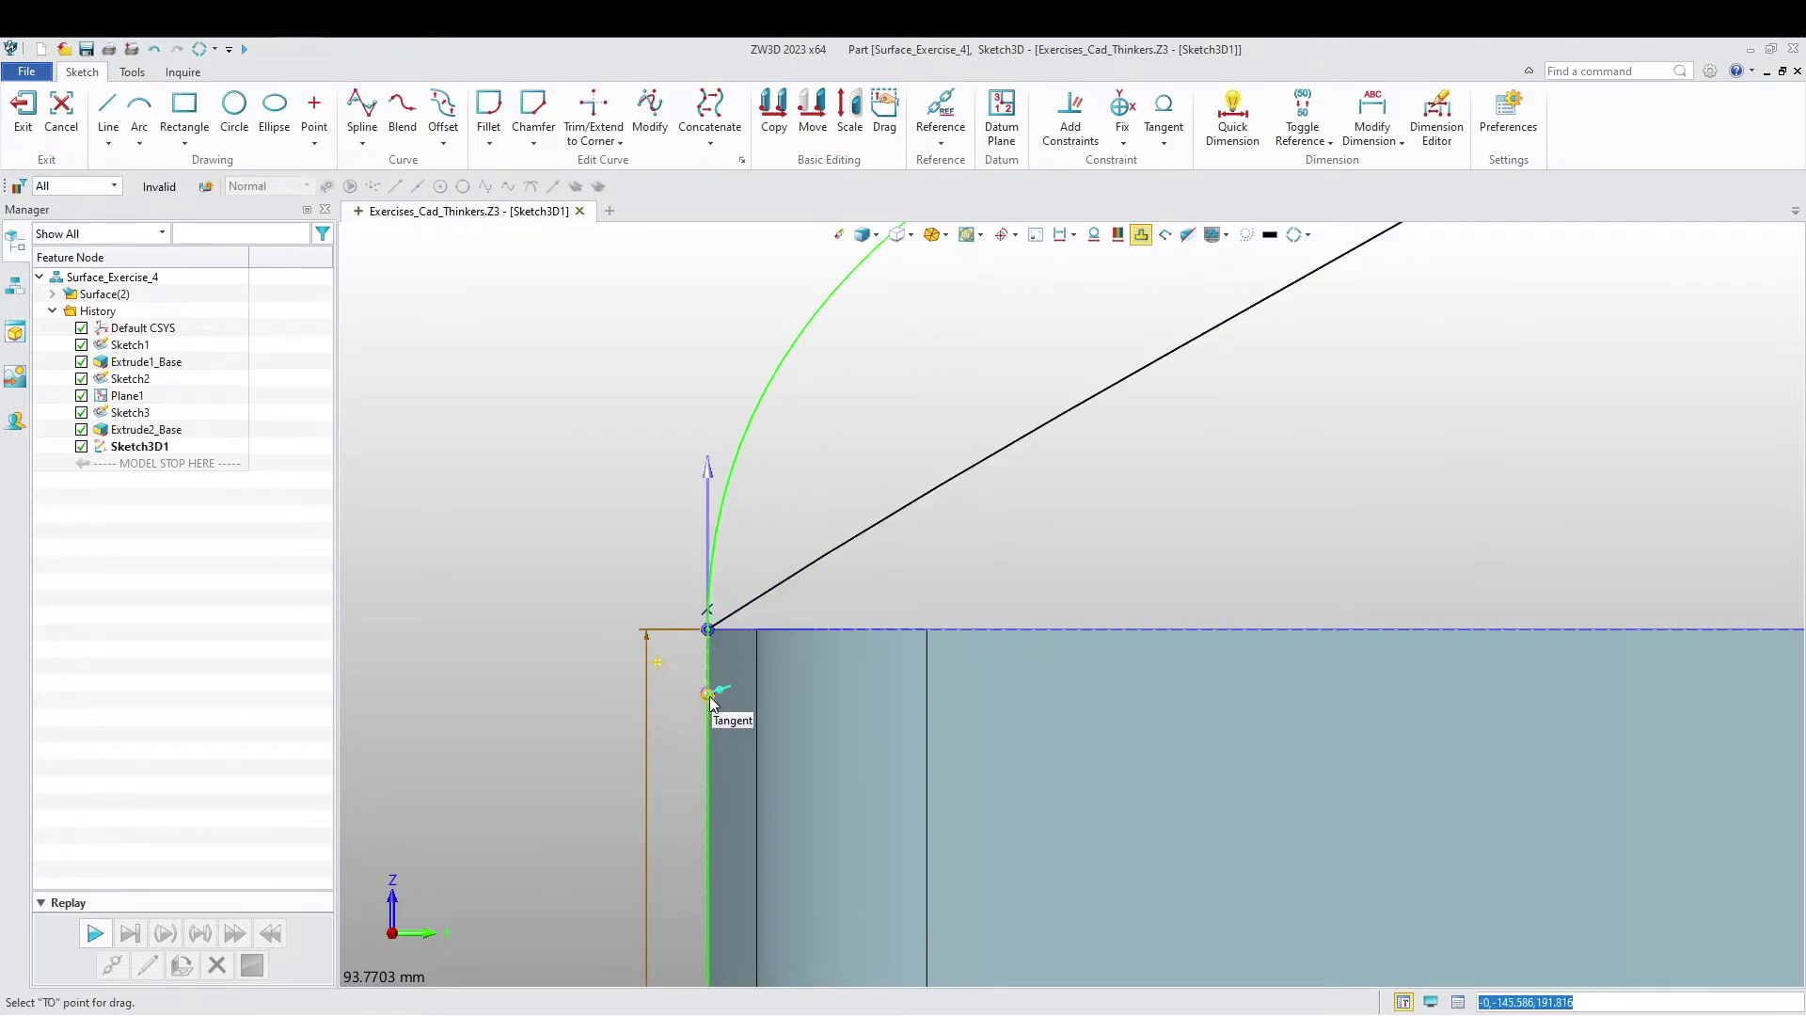
left_click(710, 698)
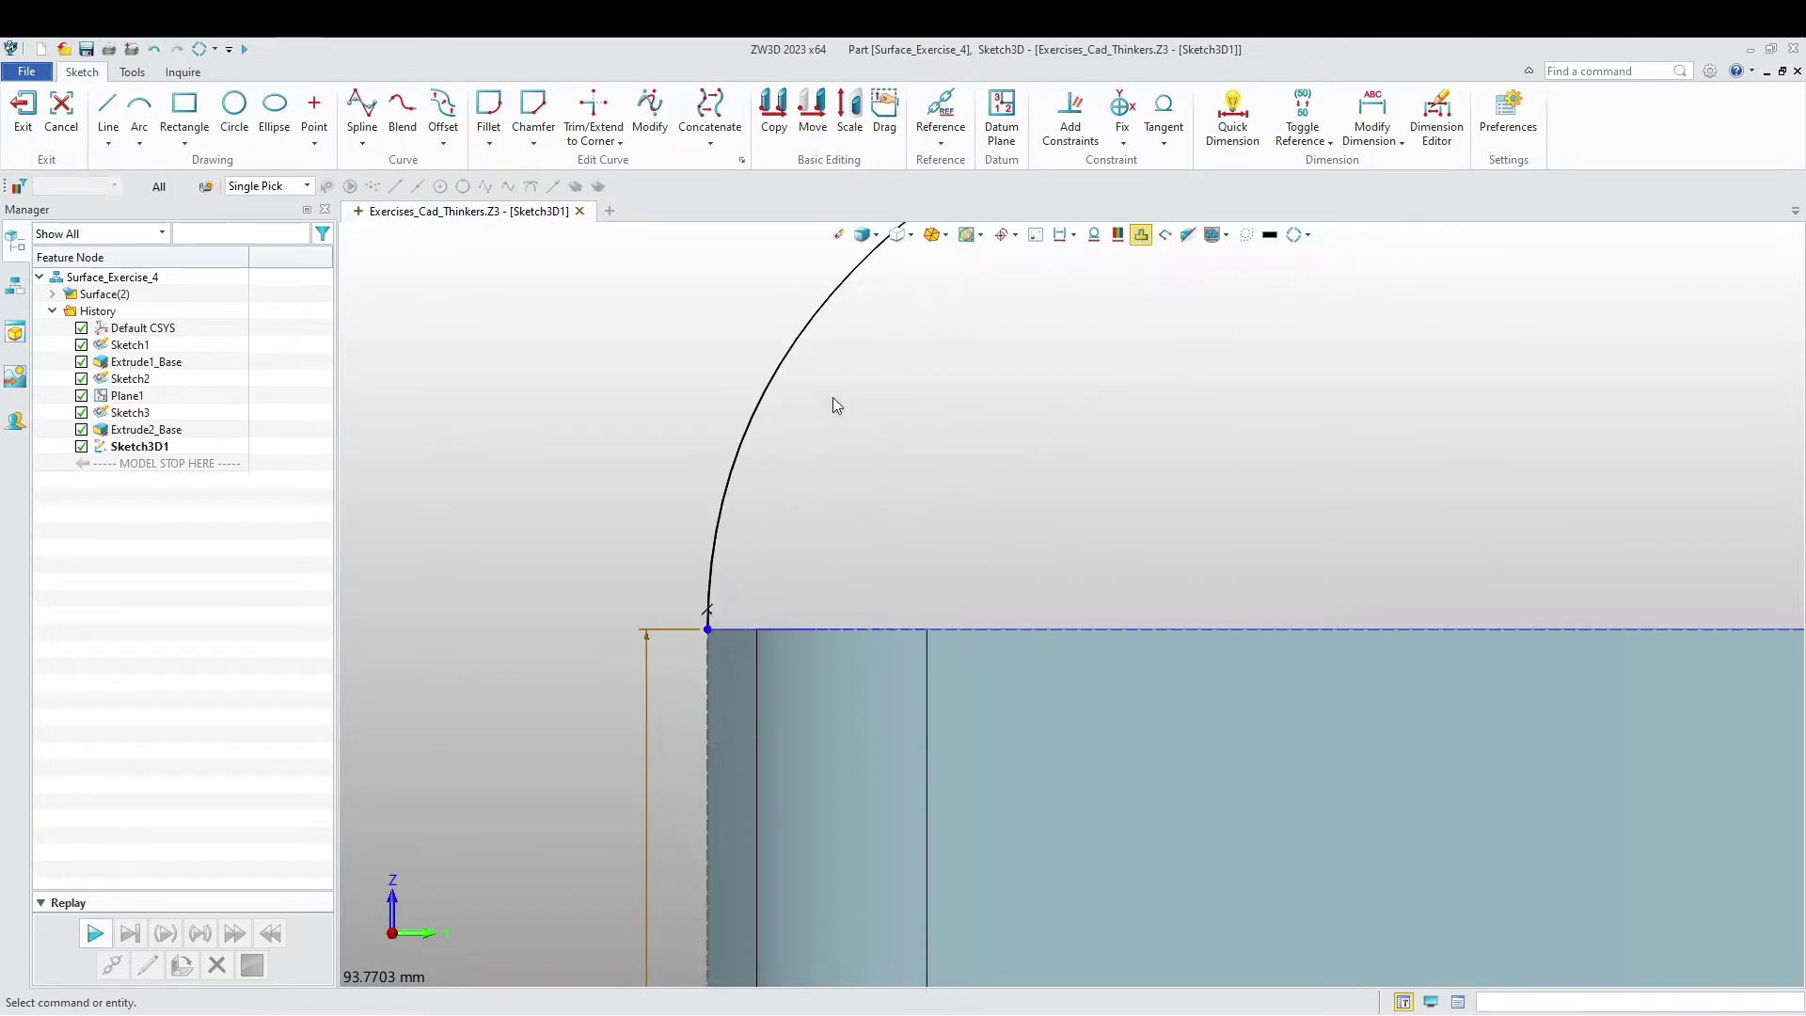
scroll(753, 630, "down", 5)
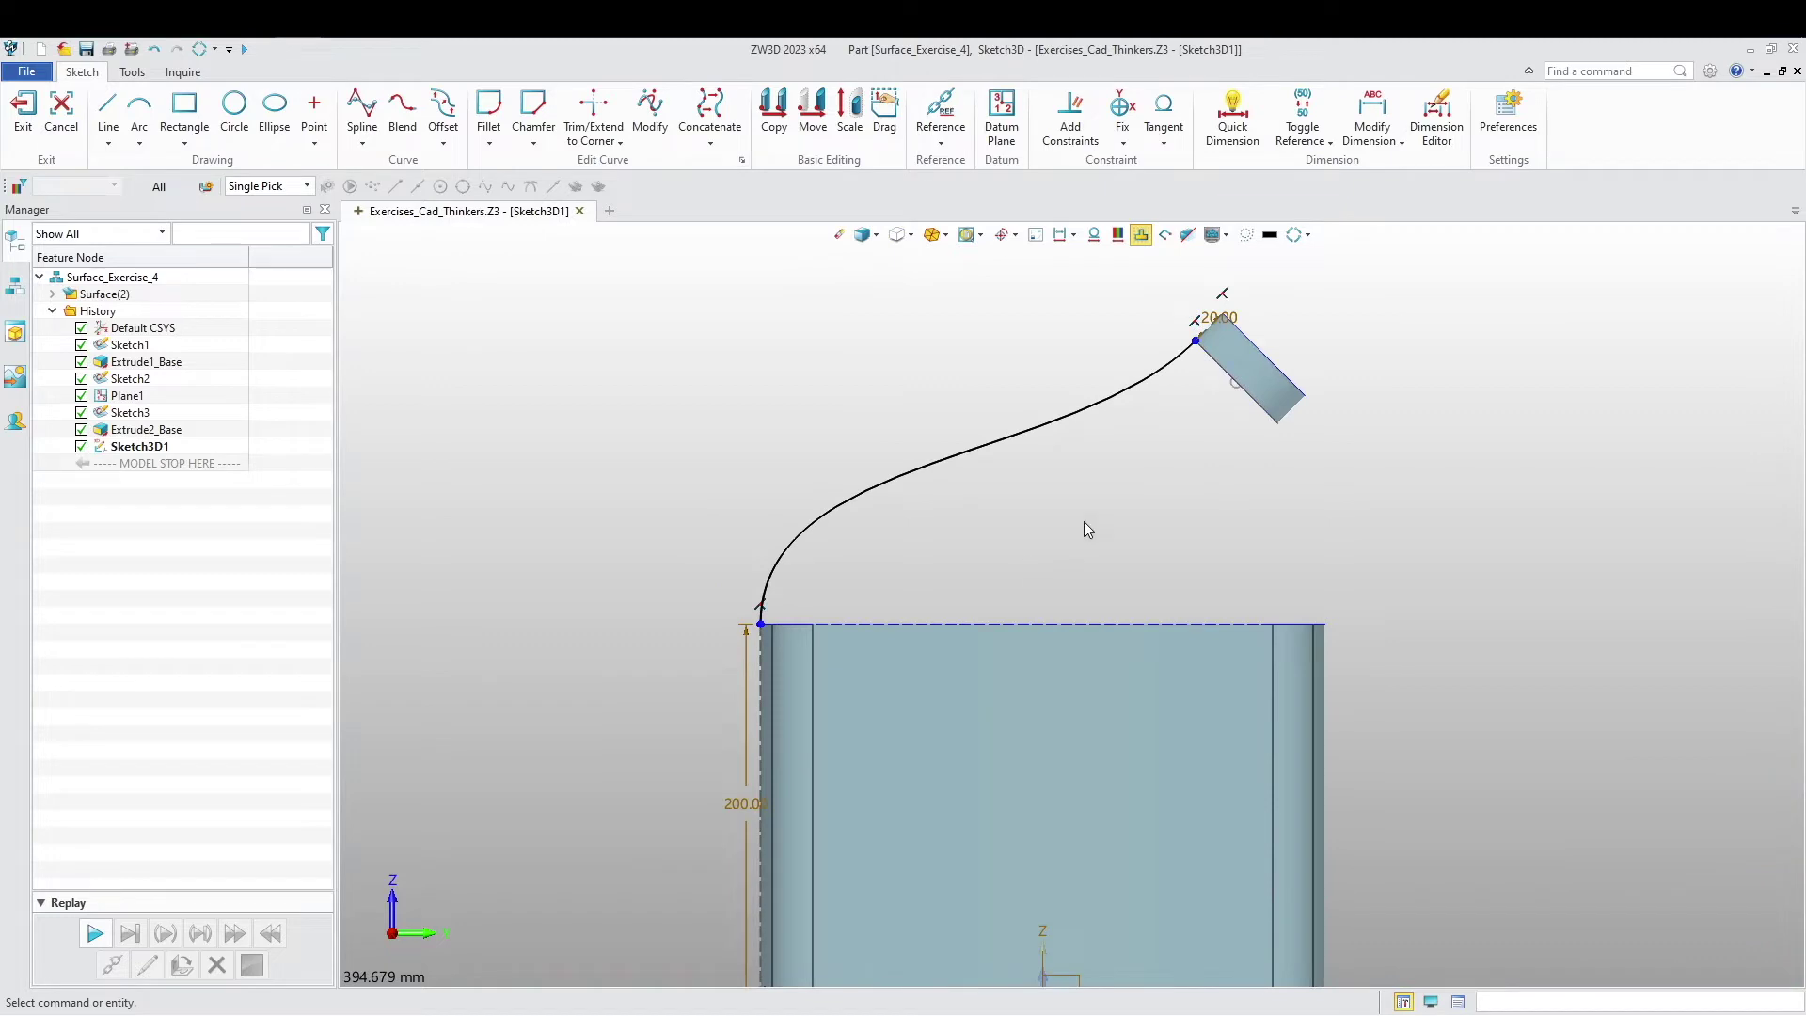
Step: Slightly reduce the spline's tangent magnitude at the base end
scroll(912, 592, "up", 3)
scroll(941, 546, "down", 2)
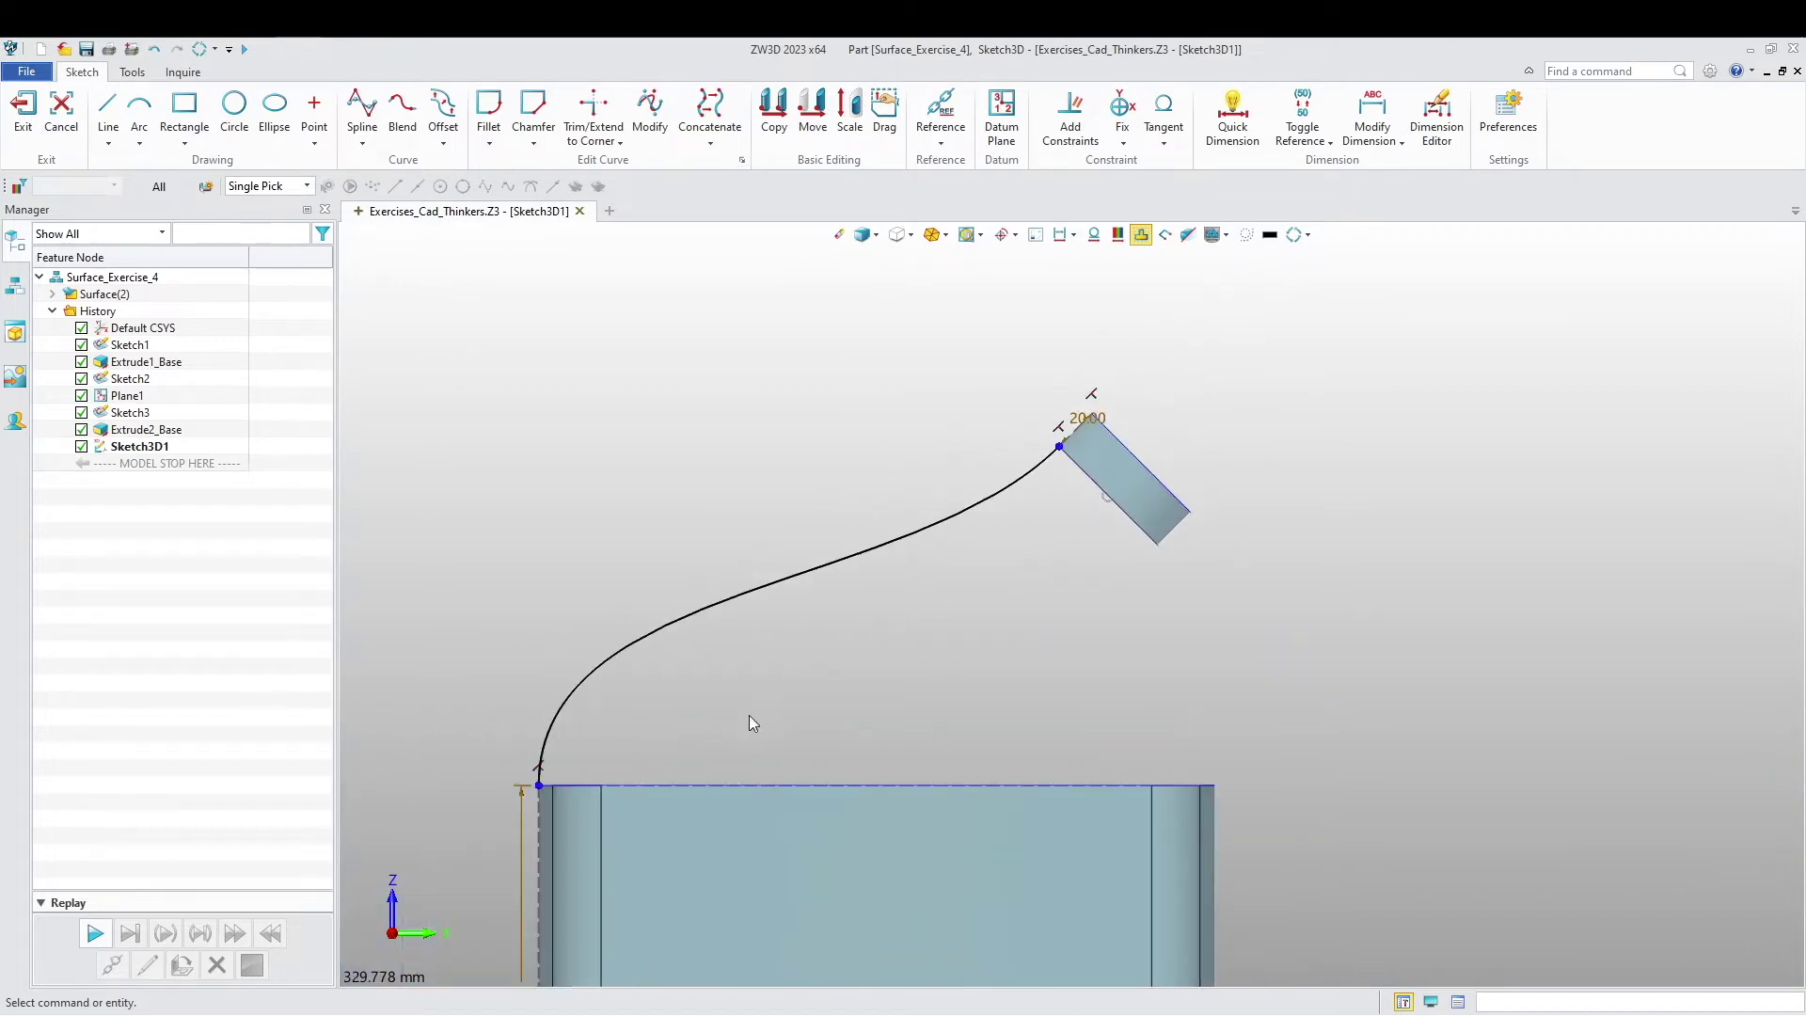
left_click(563, 704)
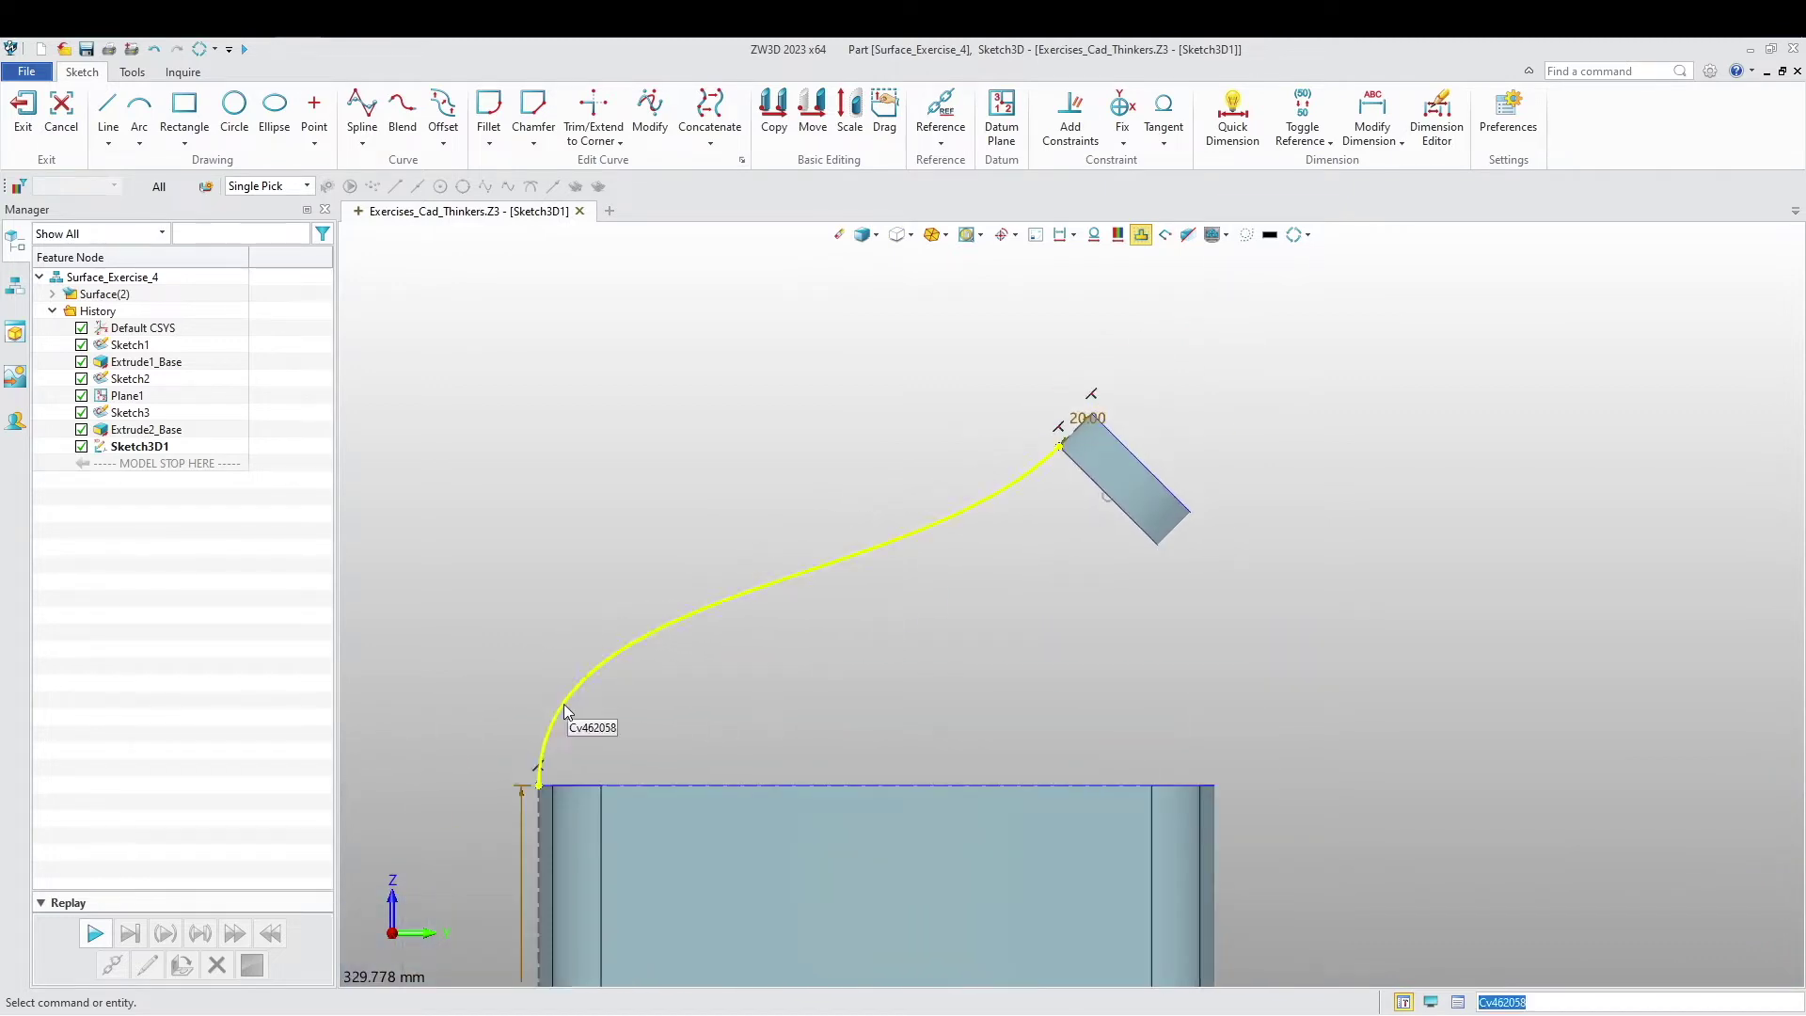
left_click(541, 751)
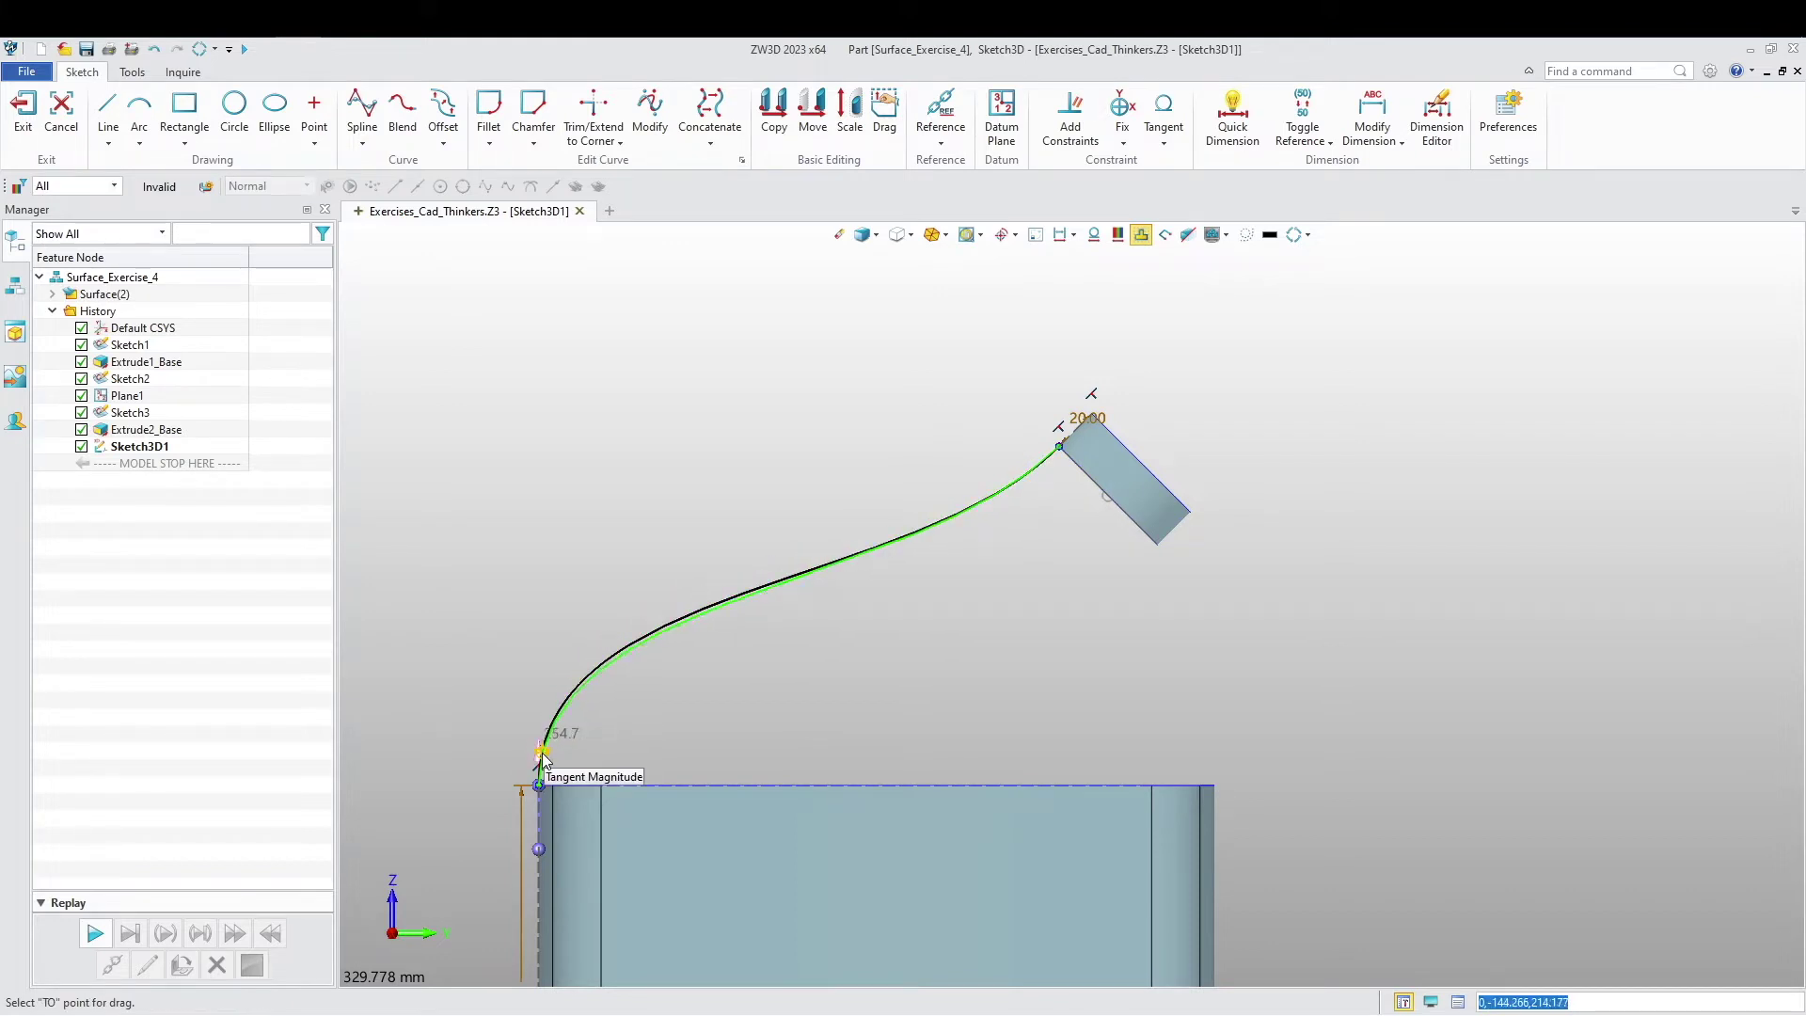
left_click(542, 756)
Step: Increase the spline's tangent magnitude at the ring end to about 273
left_click(1014, 483)
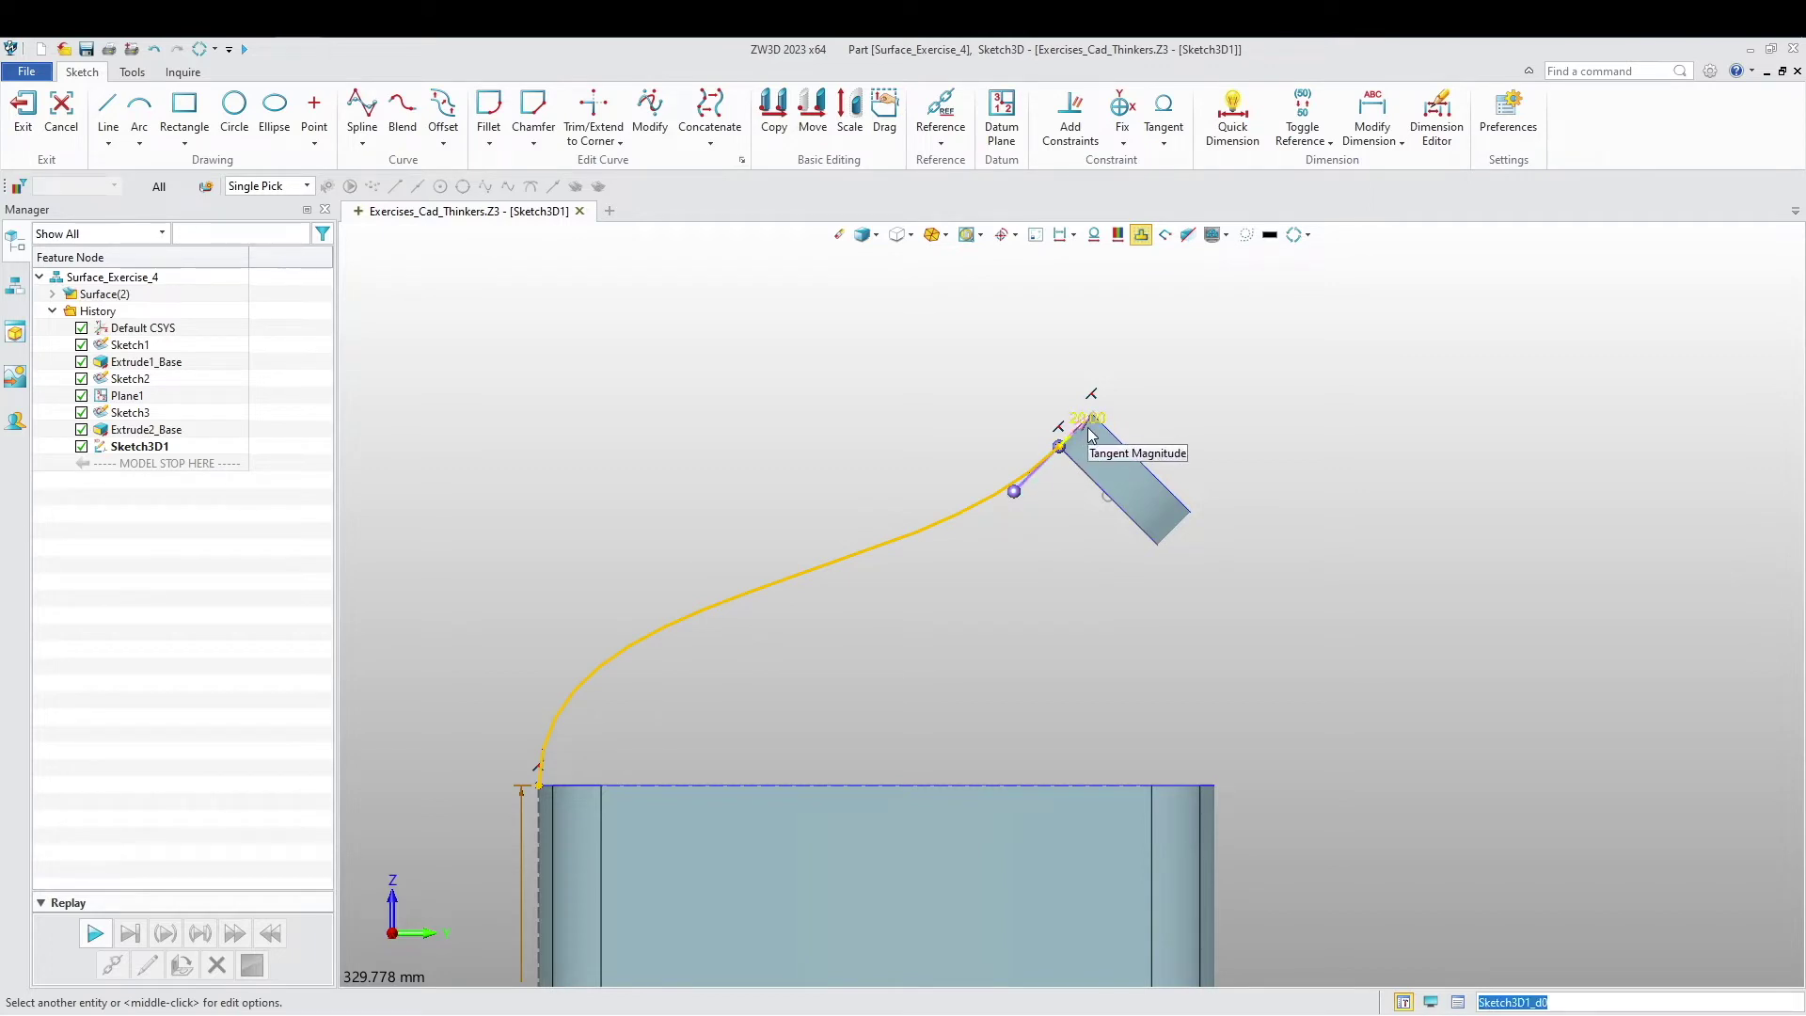
scroll(1089, 431, "up", 5)
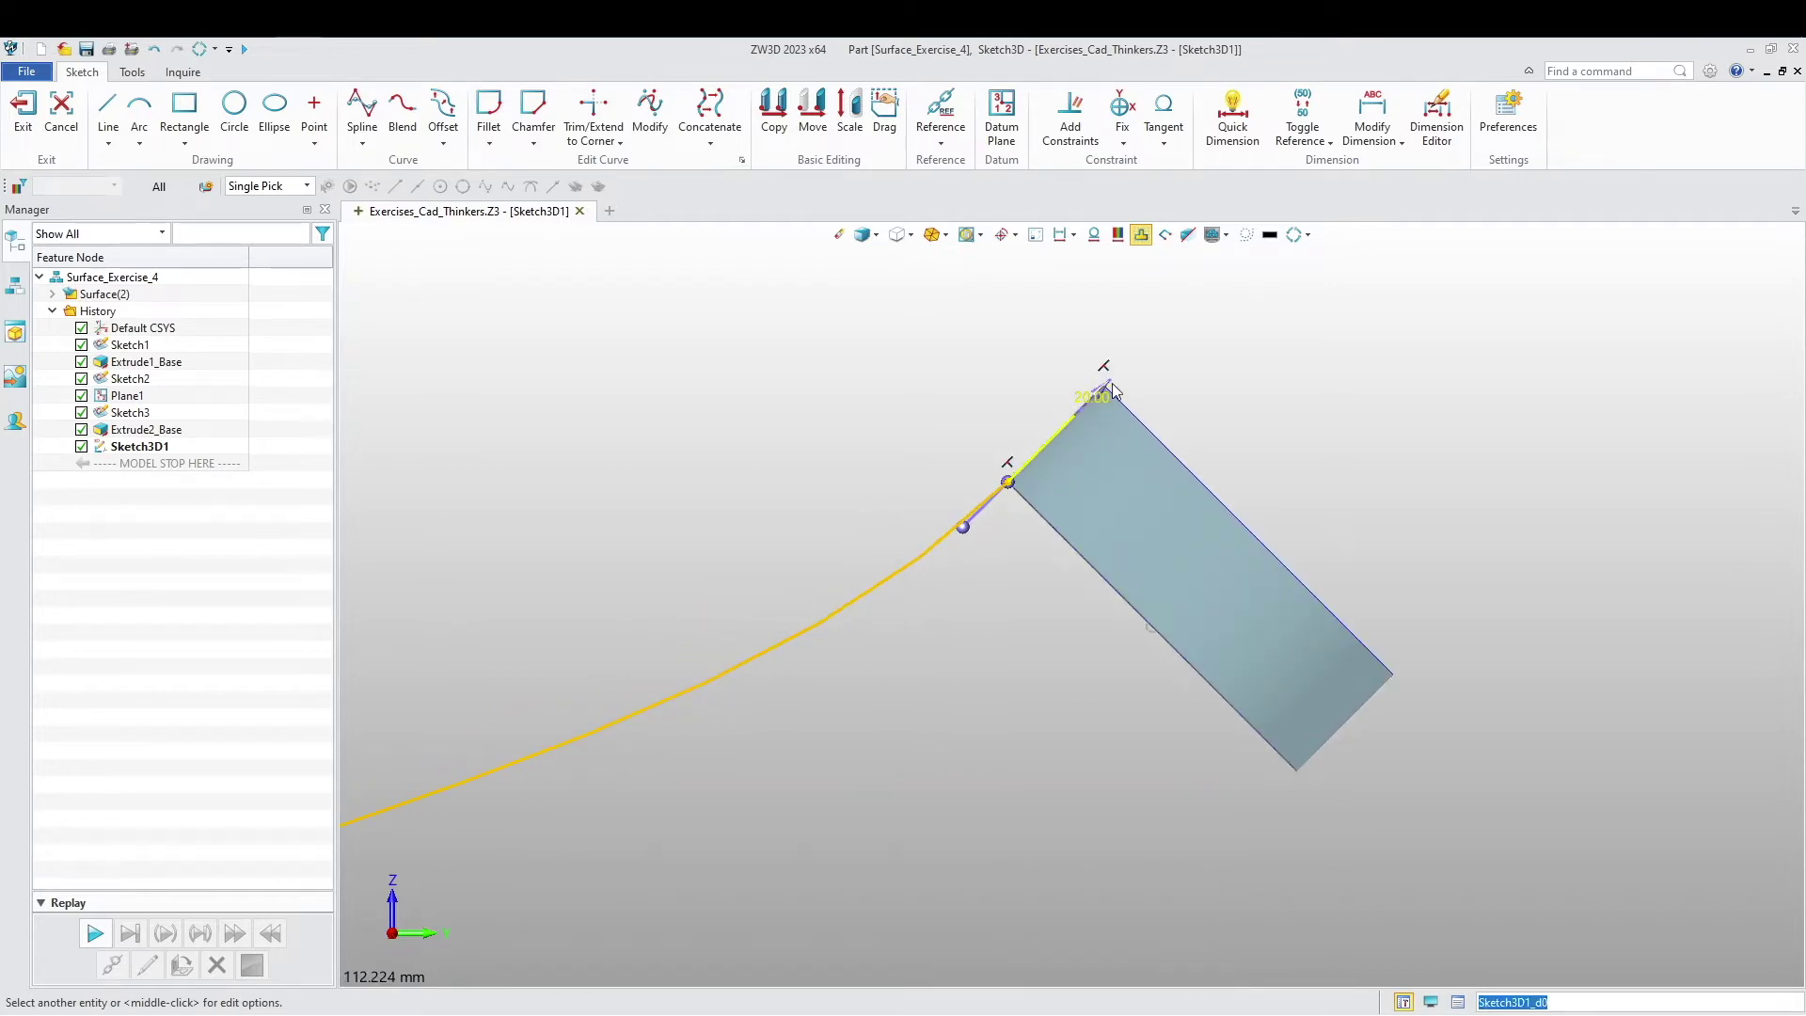
scroll(1110, 385, "up", 5)
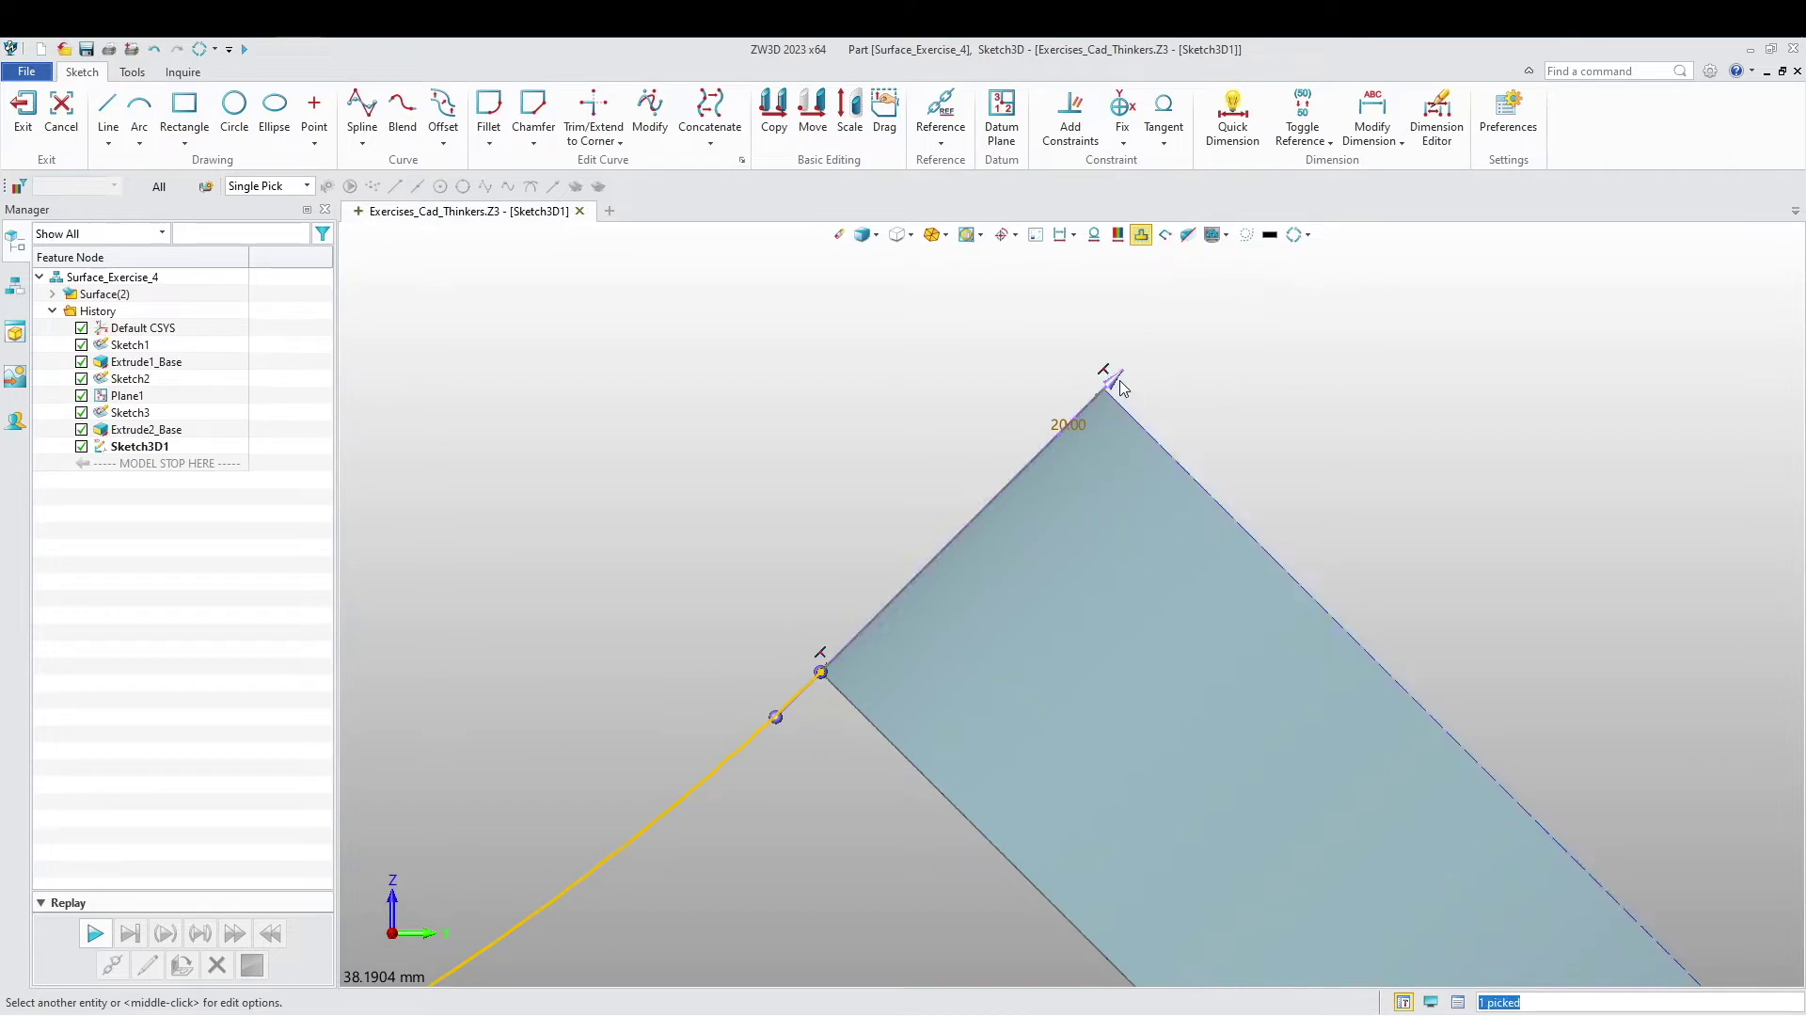
left_click(1118, 379)
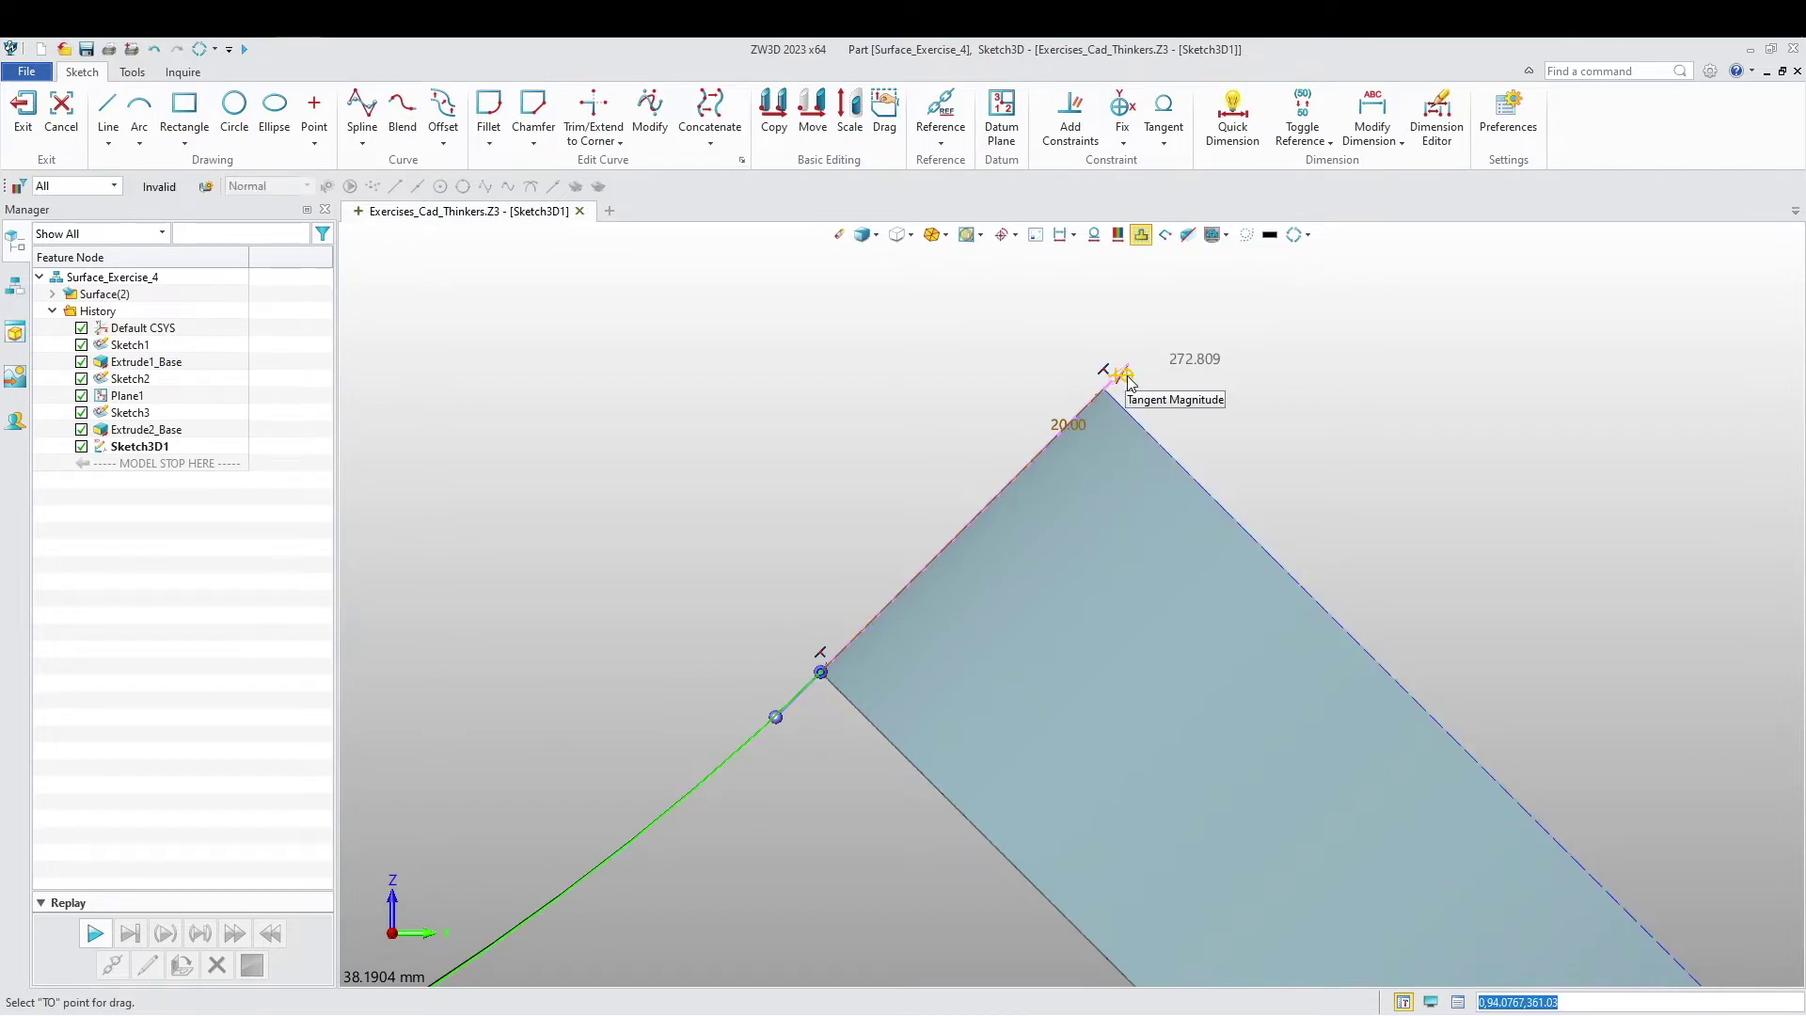
left_click(1129, 381)
scroll(1122, 378, "down", 3)
scroll(1117, 376, "down", 5)
scroll(1007, 564, "down", 2)
middle_click_drag(1086, 602, 959, 686)
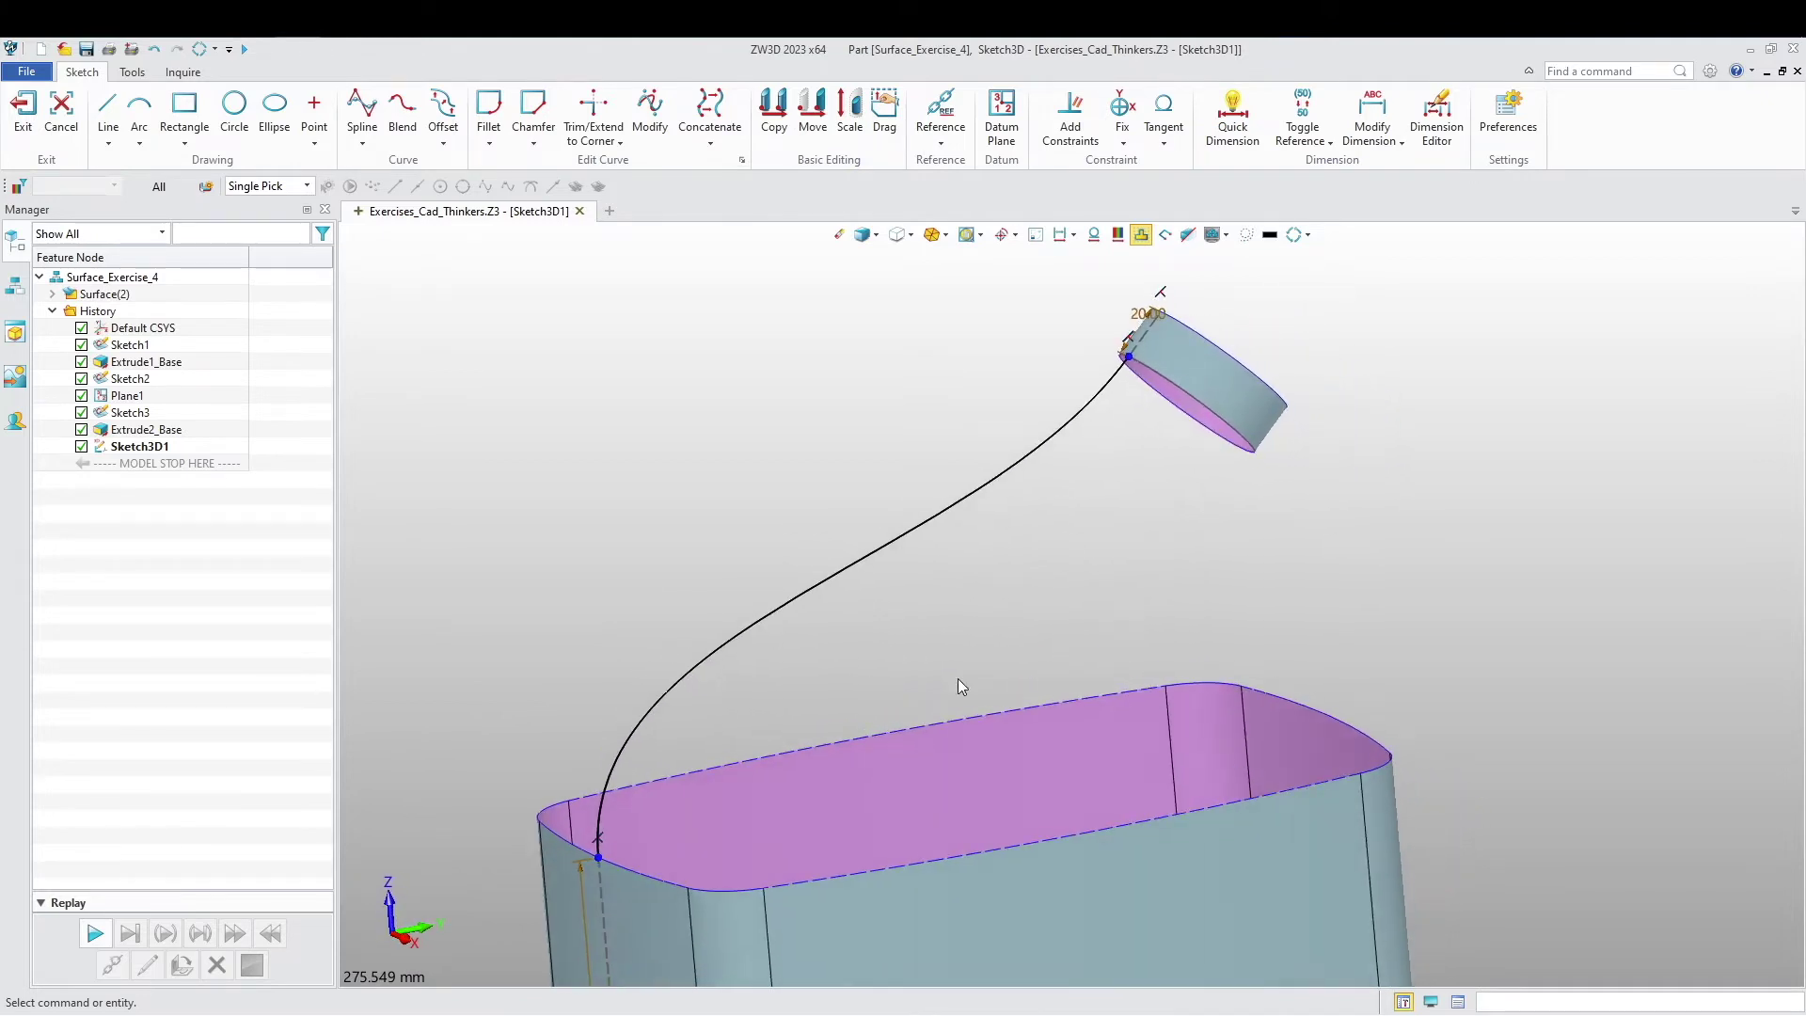
Step: Finish the current 3D sketch and start another 3D sketch in the part
left_click(31, 120)
scroll(664, 545, "down", 4)
right_click_drag(796, 589, 730, 624)
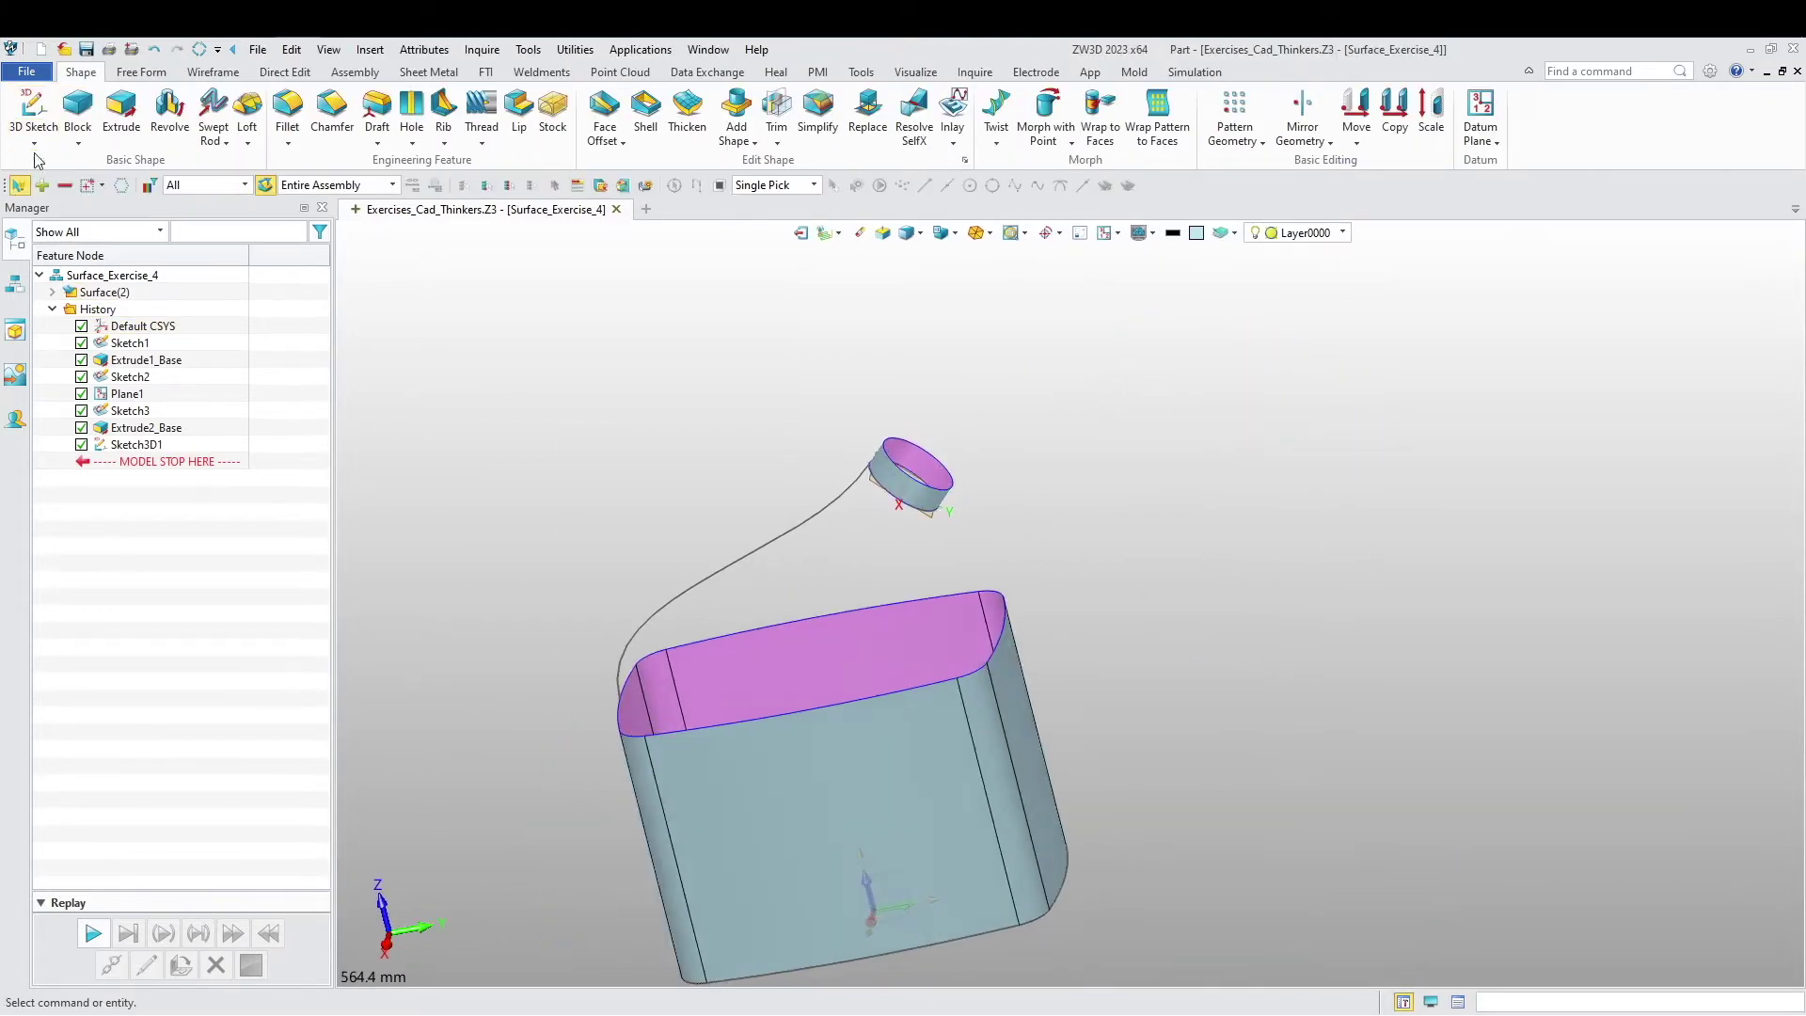
left_click(33, 108)
mouse_move(915, 529)
middle_mouse_down()
mouse_move(840, 518)
mouse_move(894, 408)
middle_mouse_up()
scroll(939, 405, "up", 5)
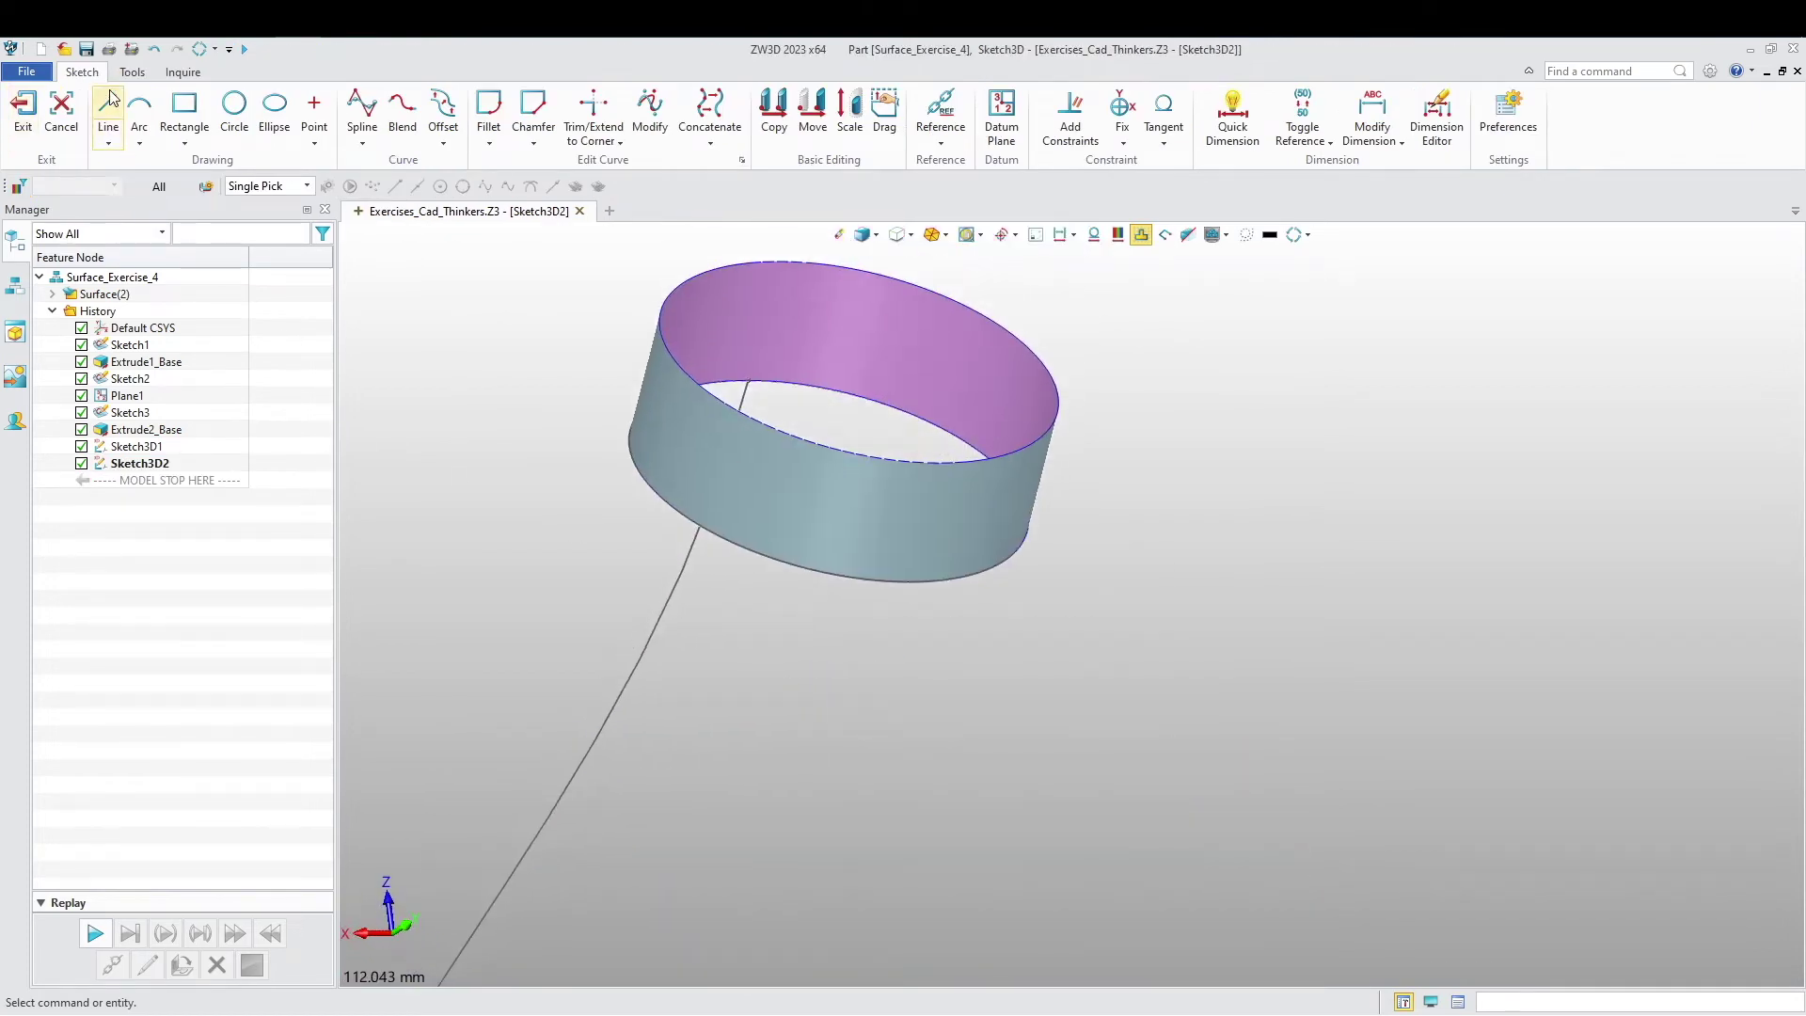
Step: Draw a 20 mm line across the ring's wall from its lower edge to its upper edge and make it construction geometry
left_click(110, 100)
left_click(902, 586)
scroll(947, 493, "up", 3)
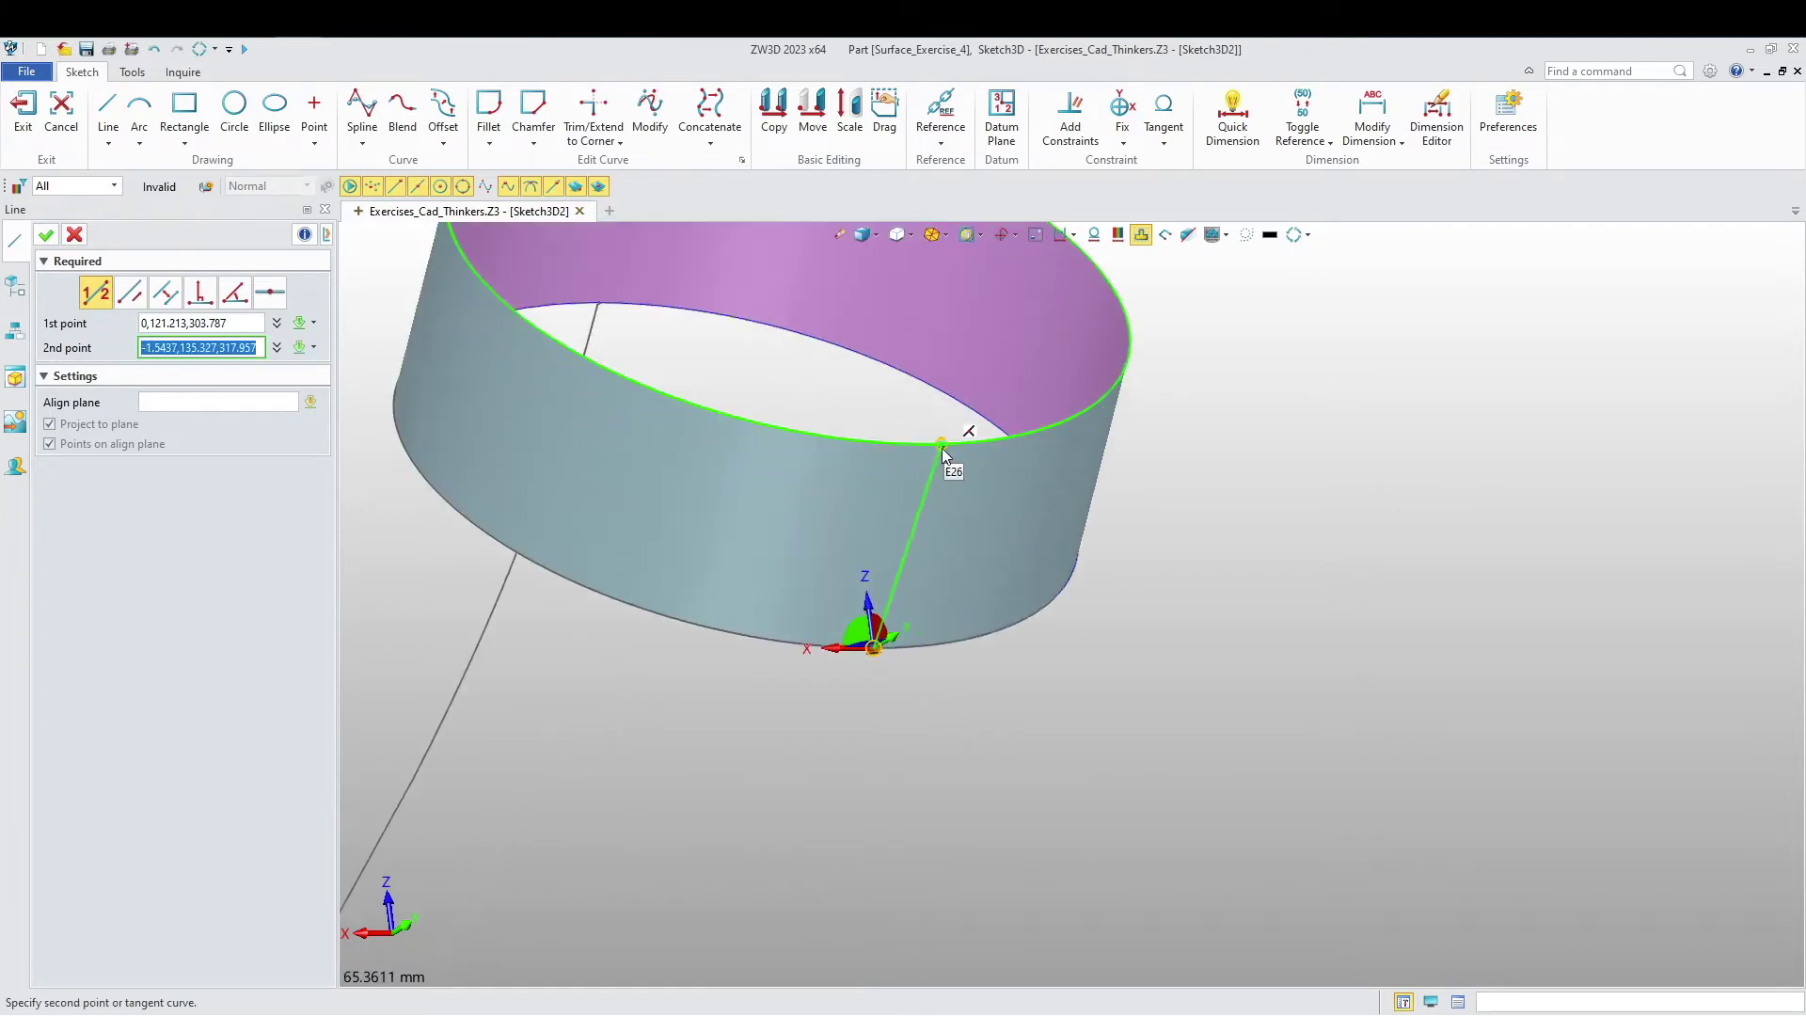
left_click(934, 443)
middle_click(935, 442)
right_click(927, 490)
Step: Draw a 200 mm vertical line down the middle of the base's wall on the ring's lower side and make it construction geometry
scroll(928, 544, "down", 10)
right_click_drag(1003, 750, 992, 734)
middle_click(974, 624)
scroll(986, 595, "up", 2)
middle_click(1005, 584)
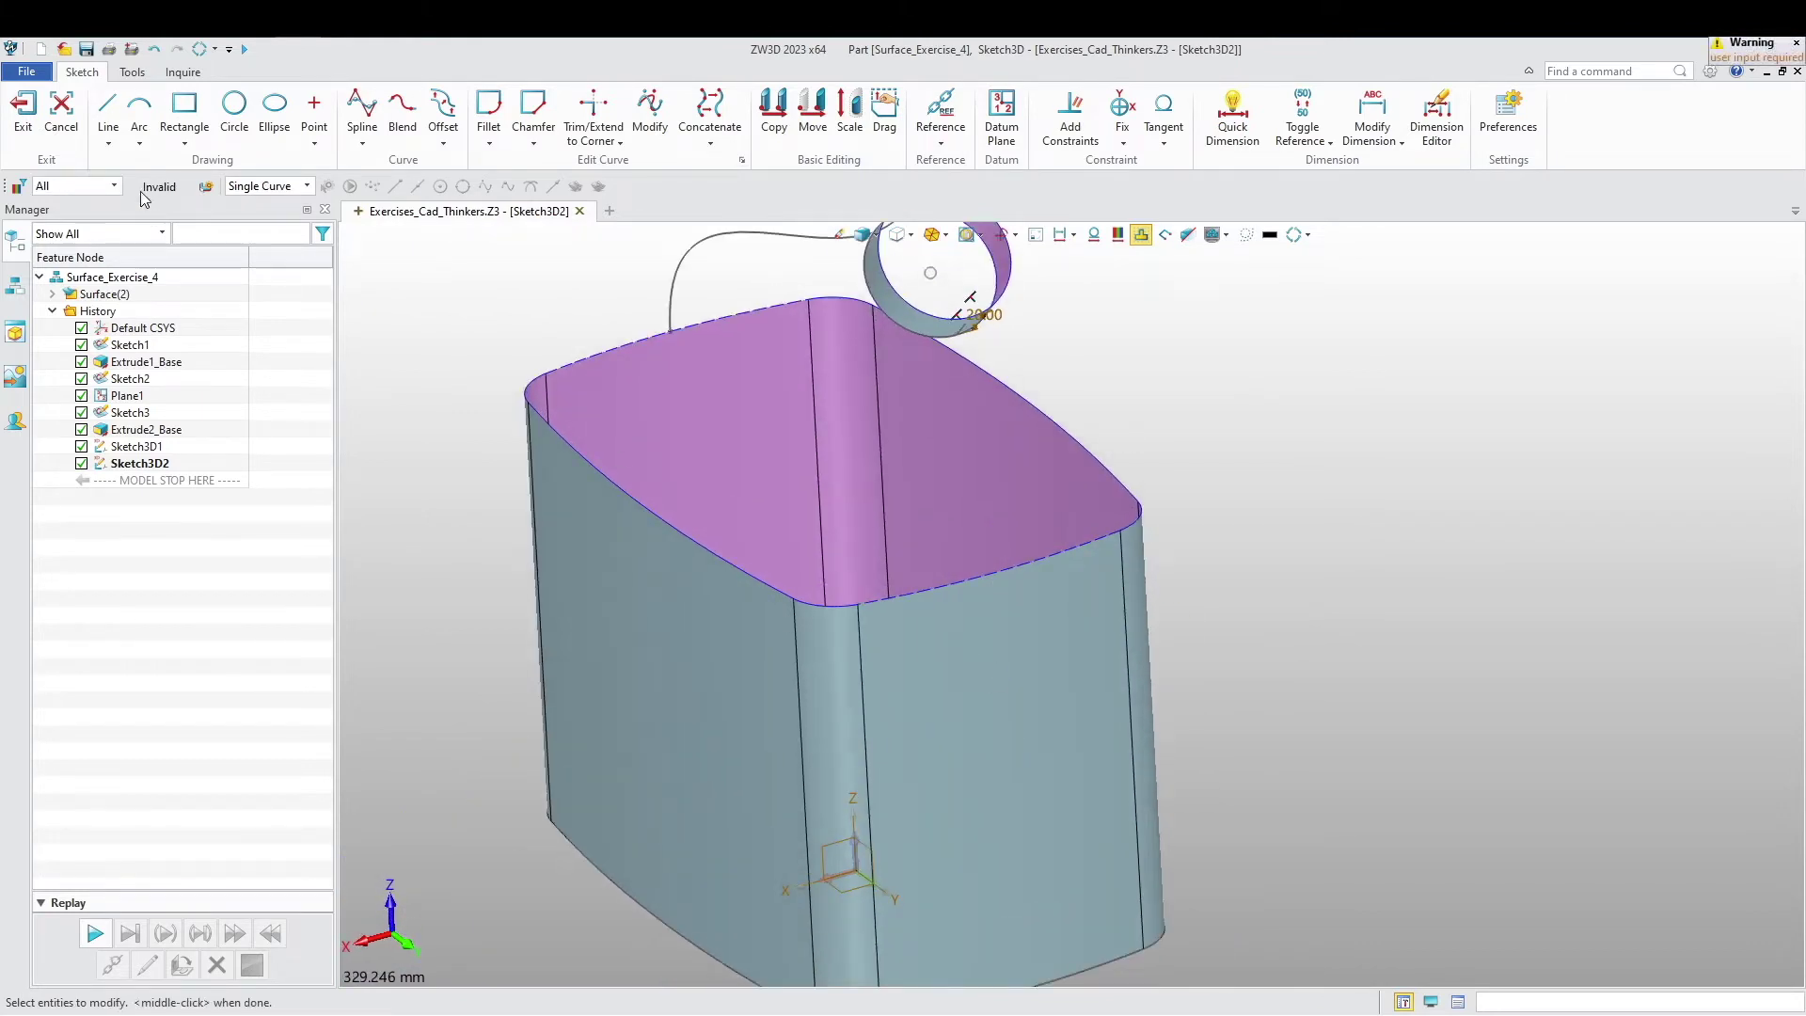
left_click(108, 111)
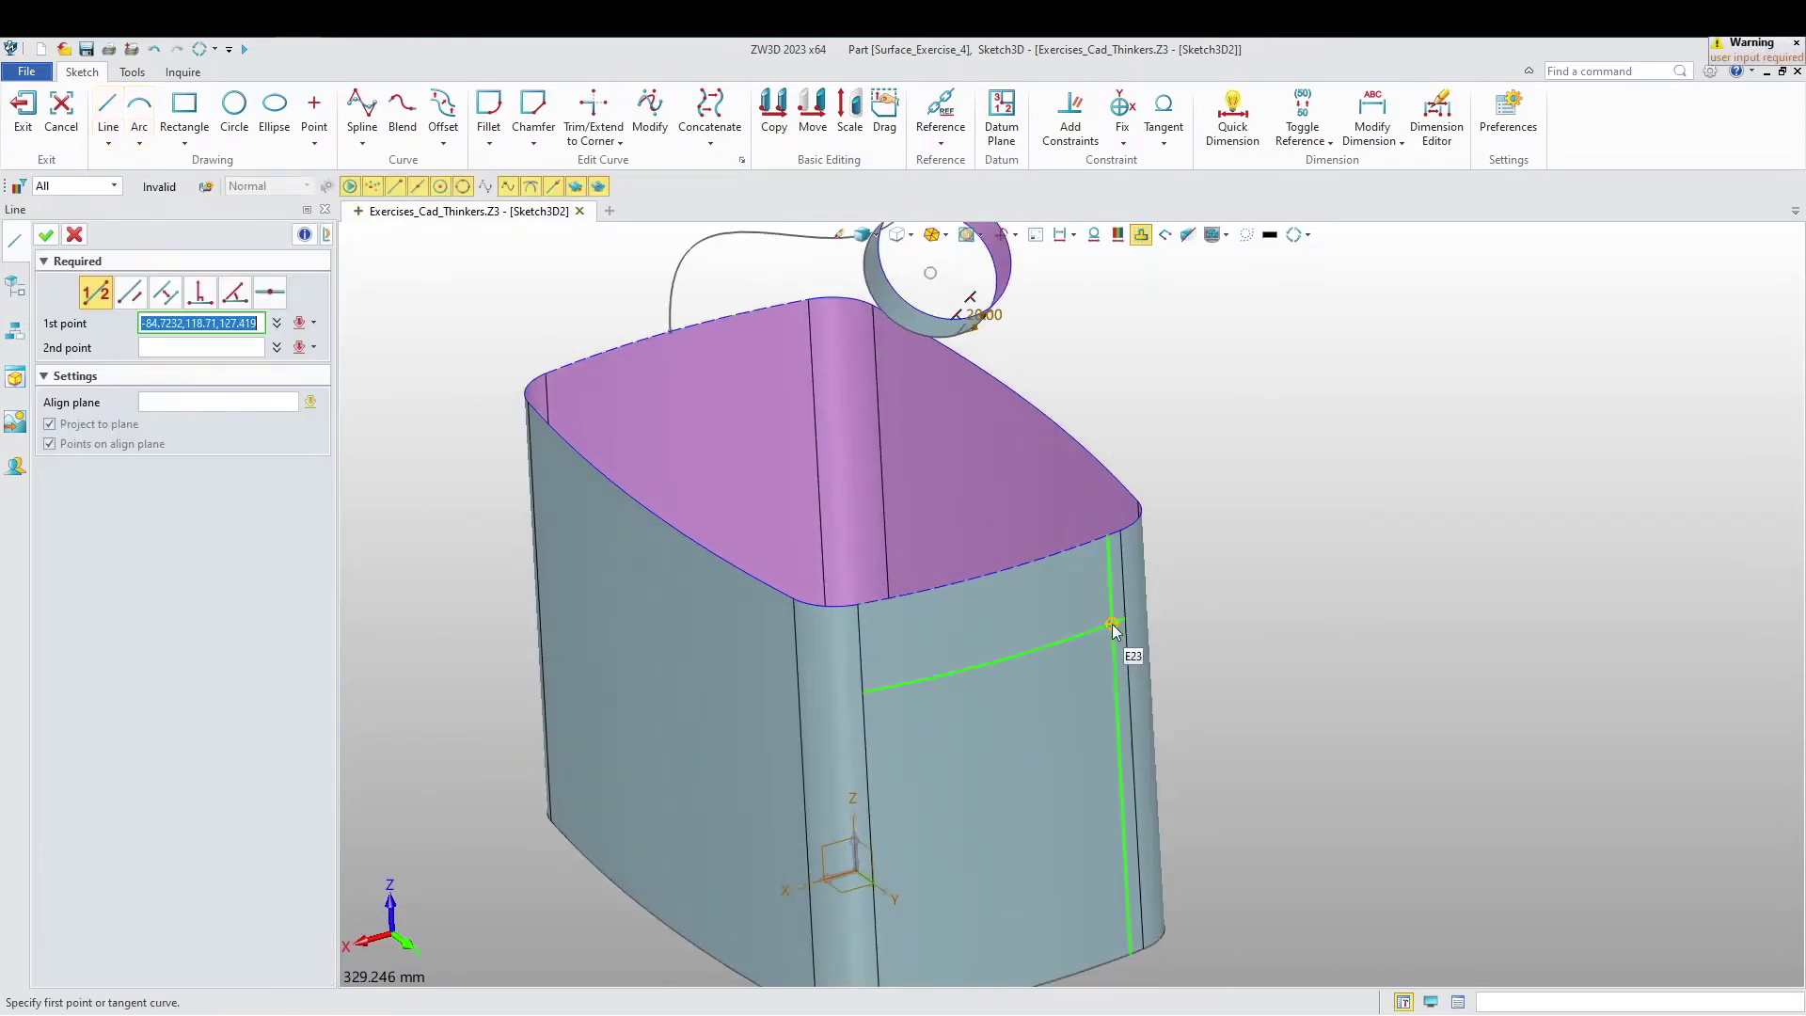
left_click(991, 574)
scroll(1048, 616, "down", 2)
scroll(1076, 704, "up", 8)
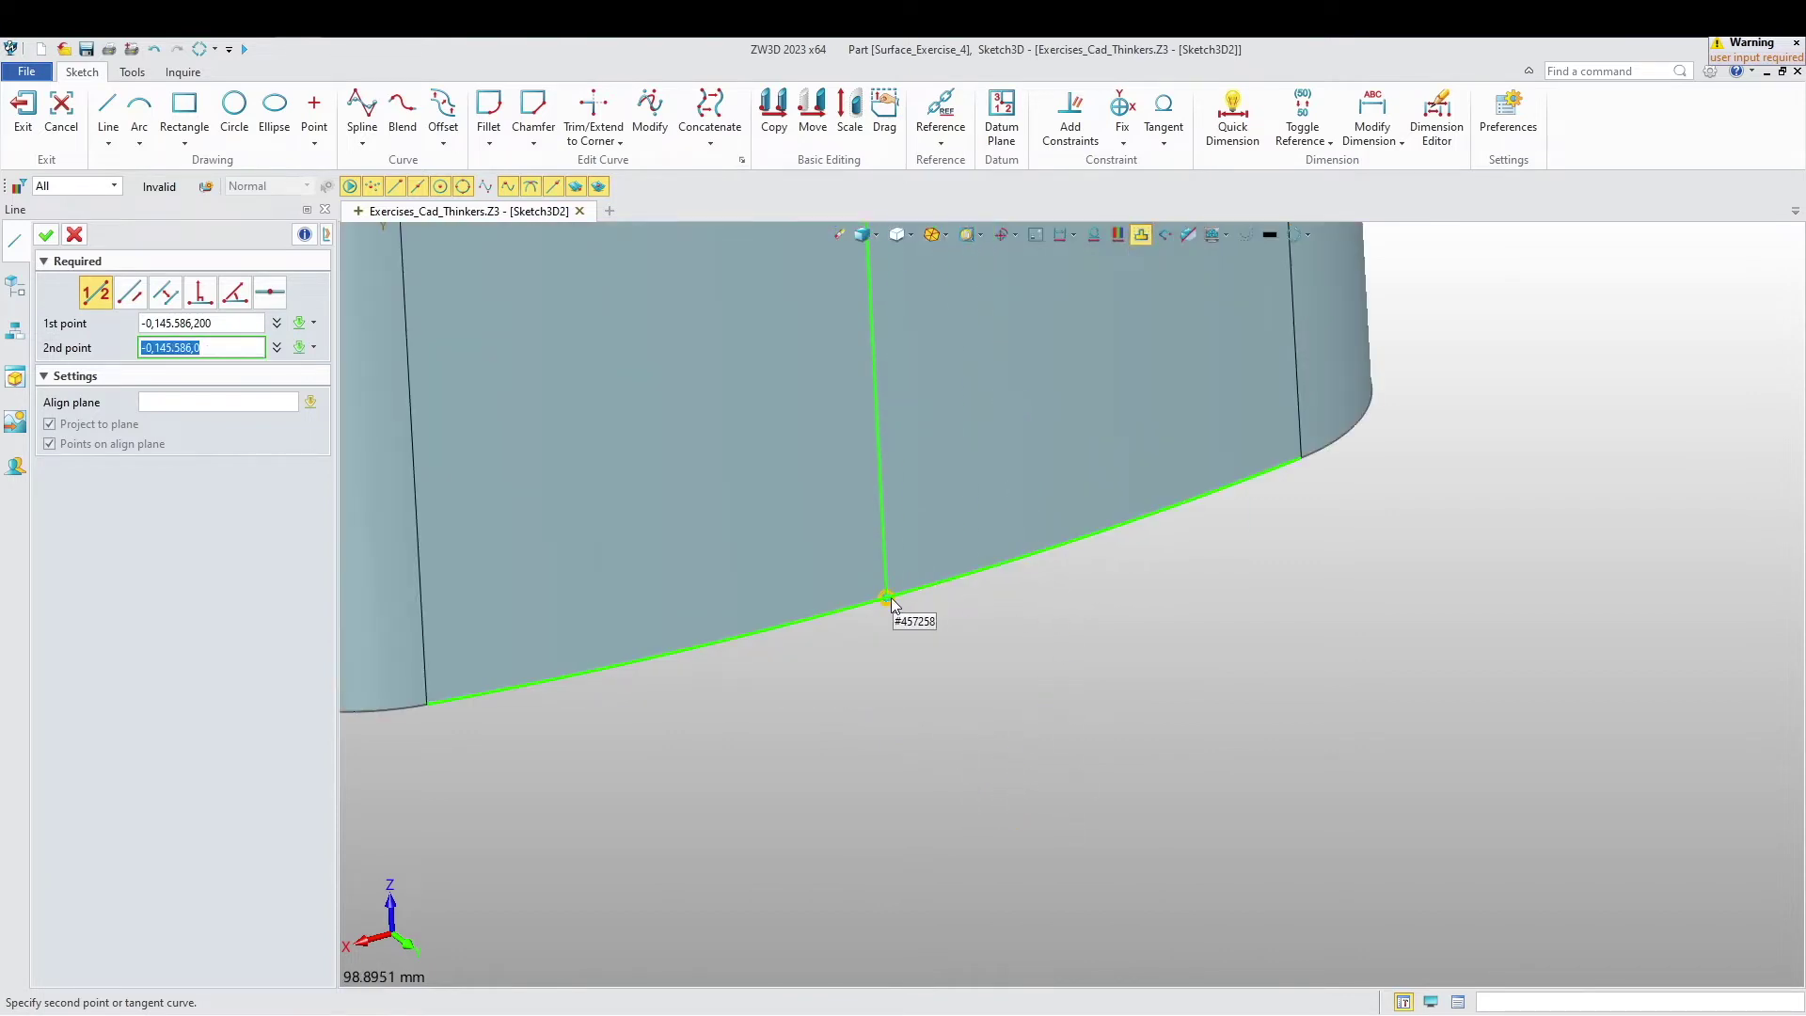
left_click(890, 596)
middle_click(880, 664)
right_click(899, 529)
left_click(898, 524)
Step: Draw a two-point spline from the top end of the base's construction line to the lower end of the ring's construction line
scroll(949, 719, "down", 6)
middle_click_drag(981, 772, 1070, 854)
right_click_drag(1069, 854, 1074, 842)
middle_click_drag(1266, 622, 1246, 674)
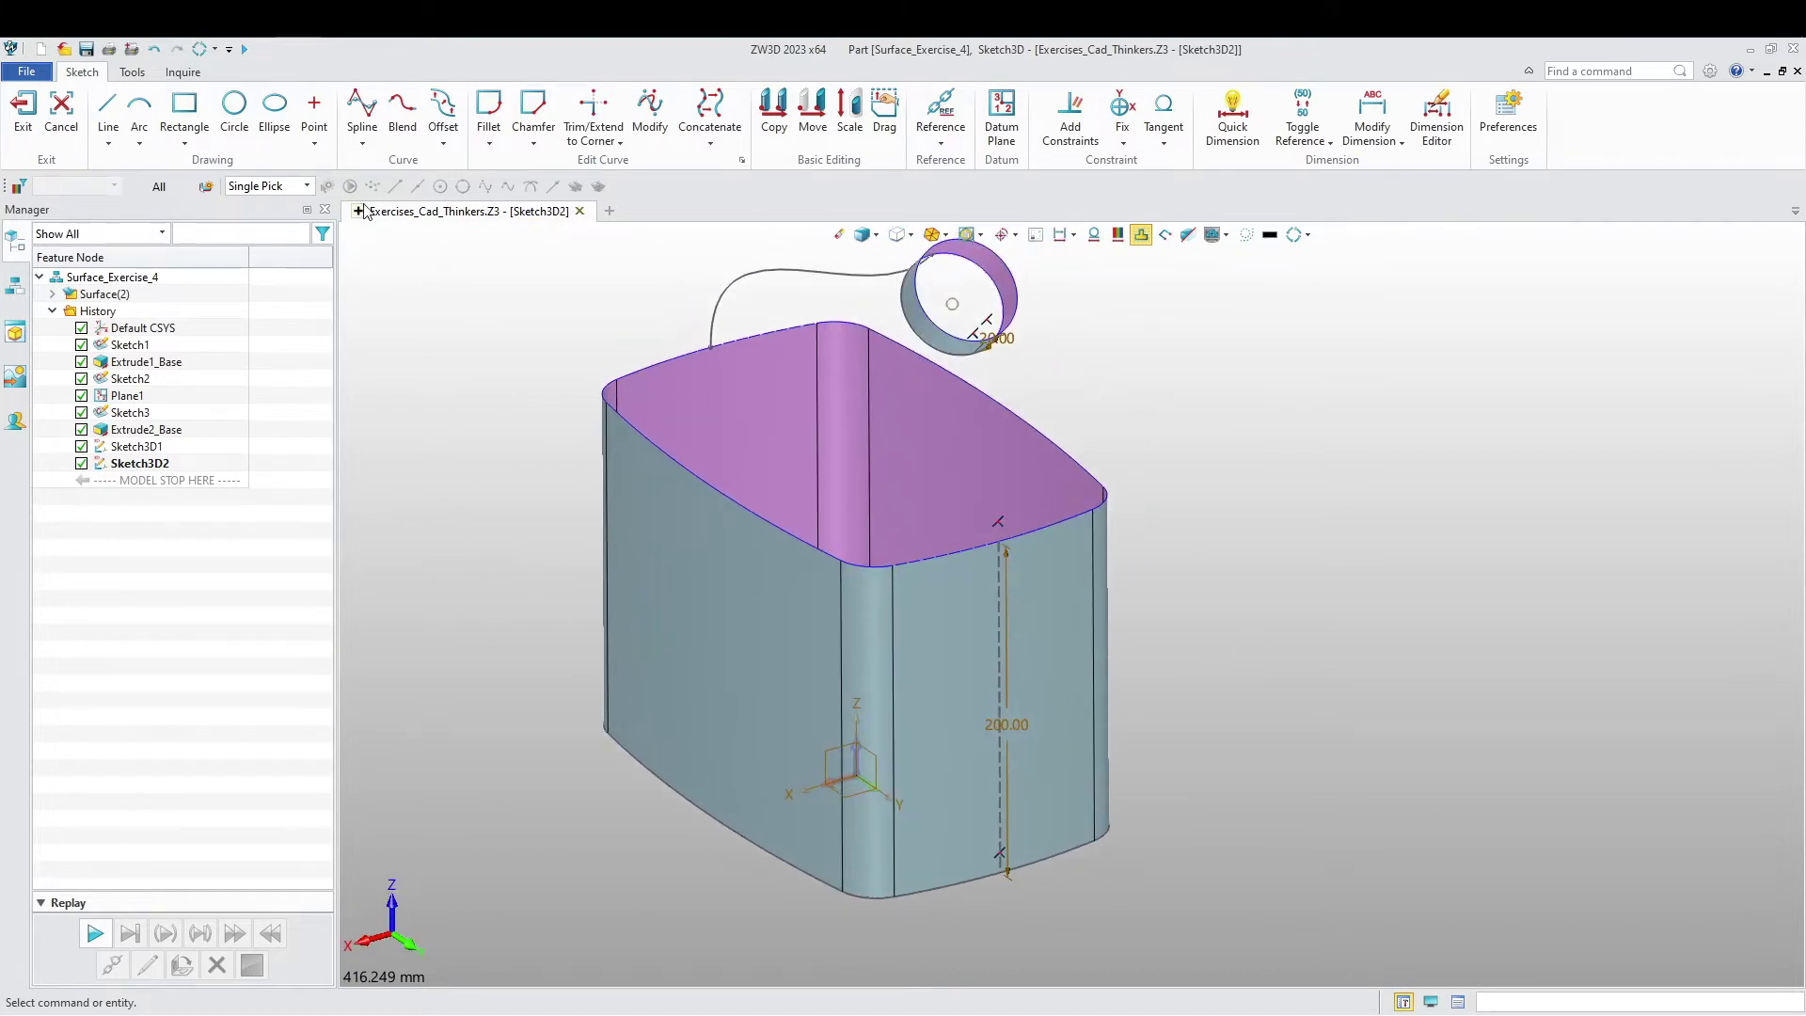
left_click(369, 119)
right_click_drag(753, 621, 772, 489)
middle_click_drag(947, 450, 846, 610)
scroll(905, 594, "up", 6)
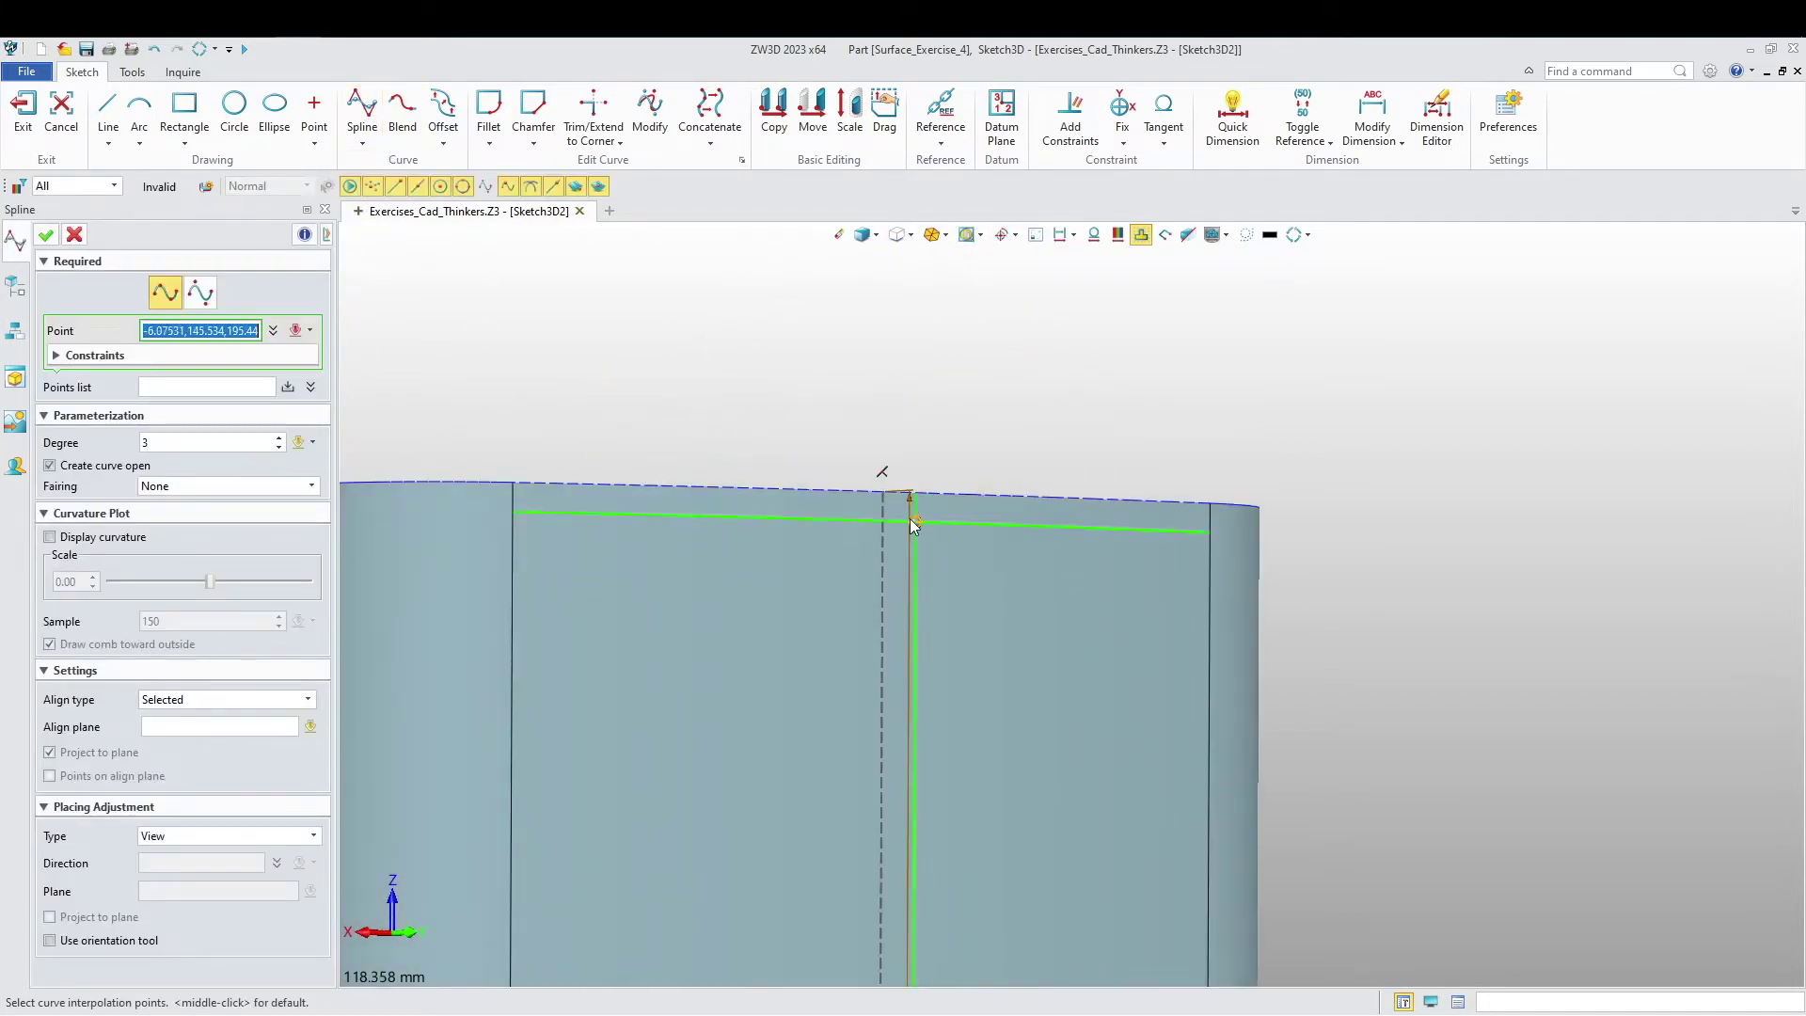
left_click(883, 492)
scroll(884, 610, "down", 7)
right_click_drag(884, 612, 858, 386)
scroll(859, 386, "up", 1)
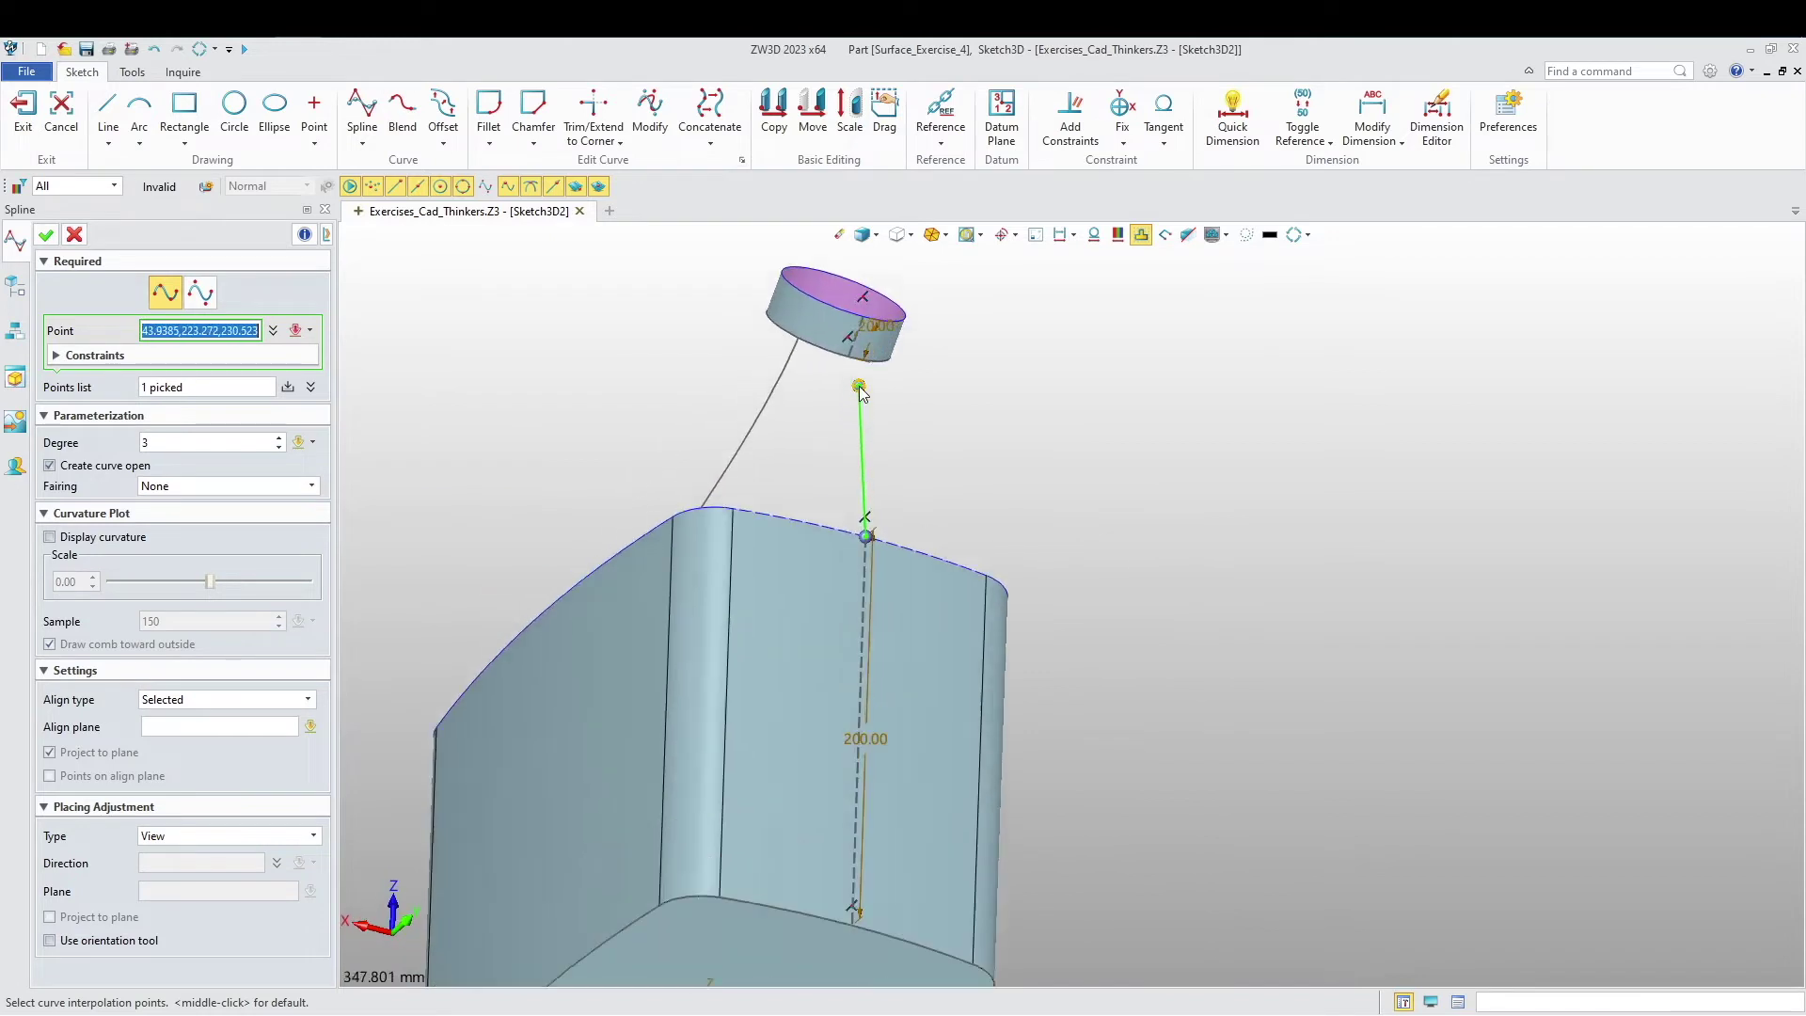
scroll(858, 390, "up", 4)
left_click(825, 256)
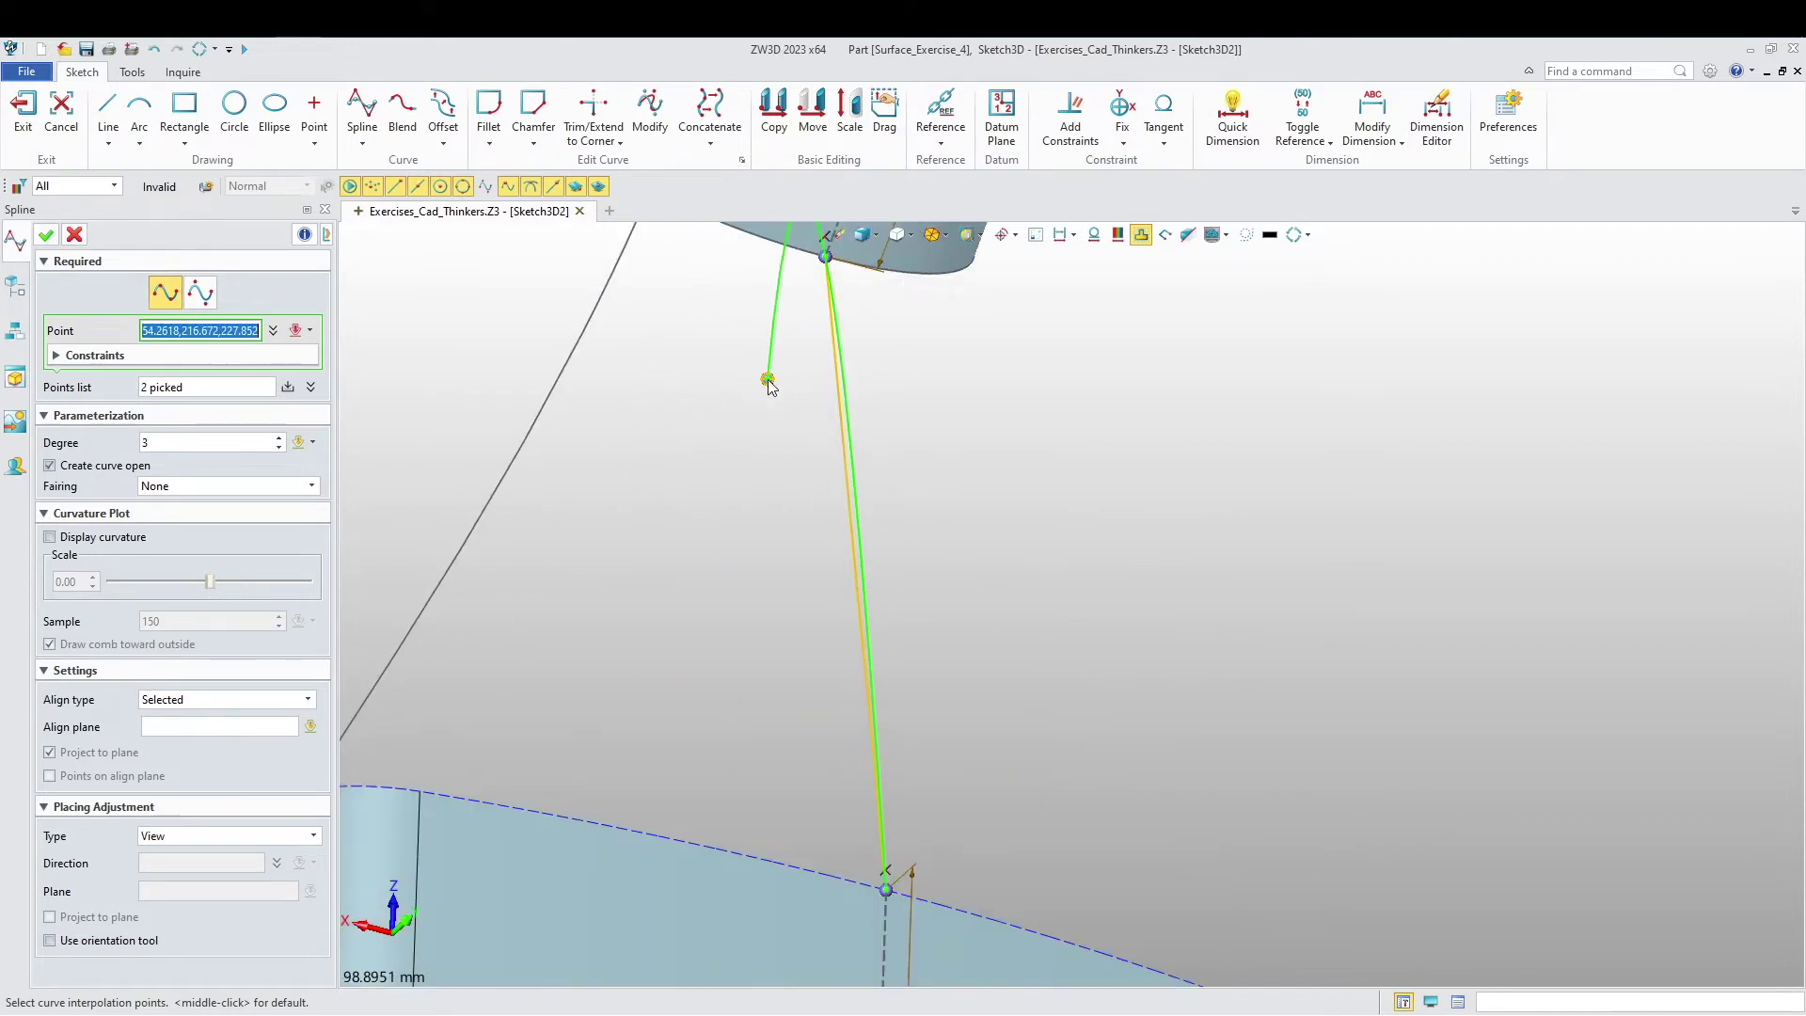
middle_click(769, 386)
middle_click(811, 553)
scroll(813, 555, "down", 3)
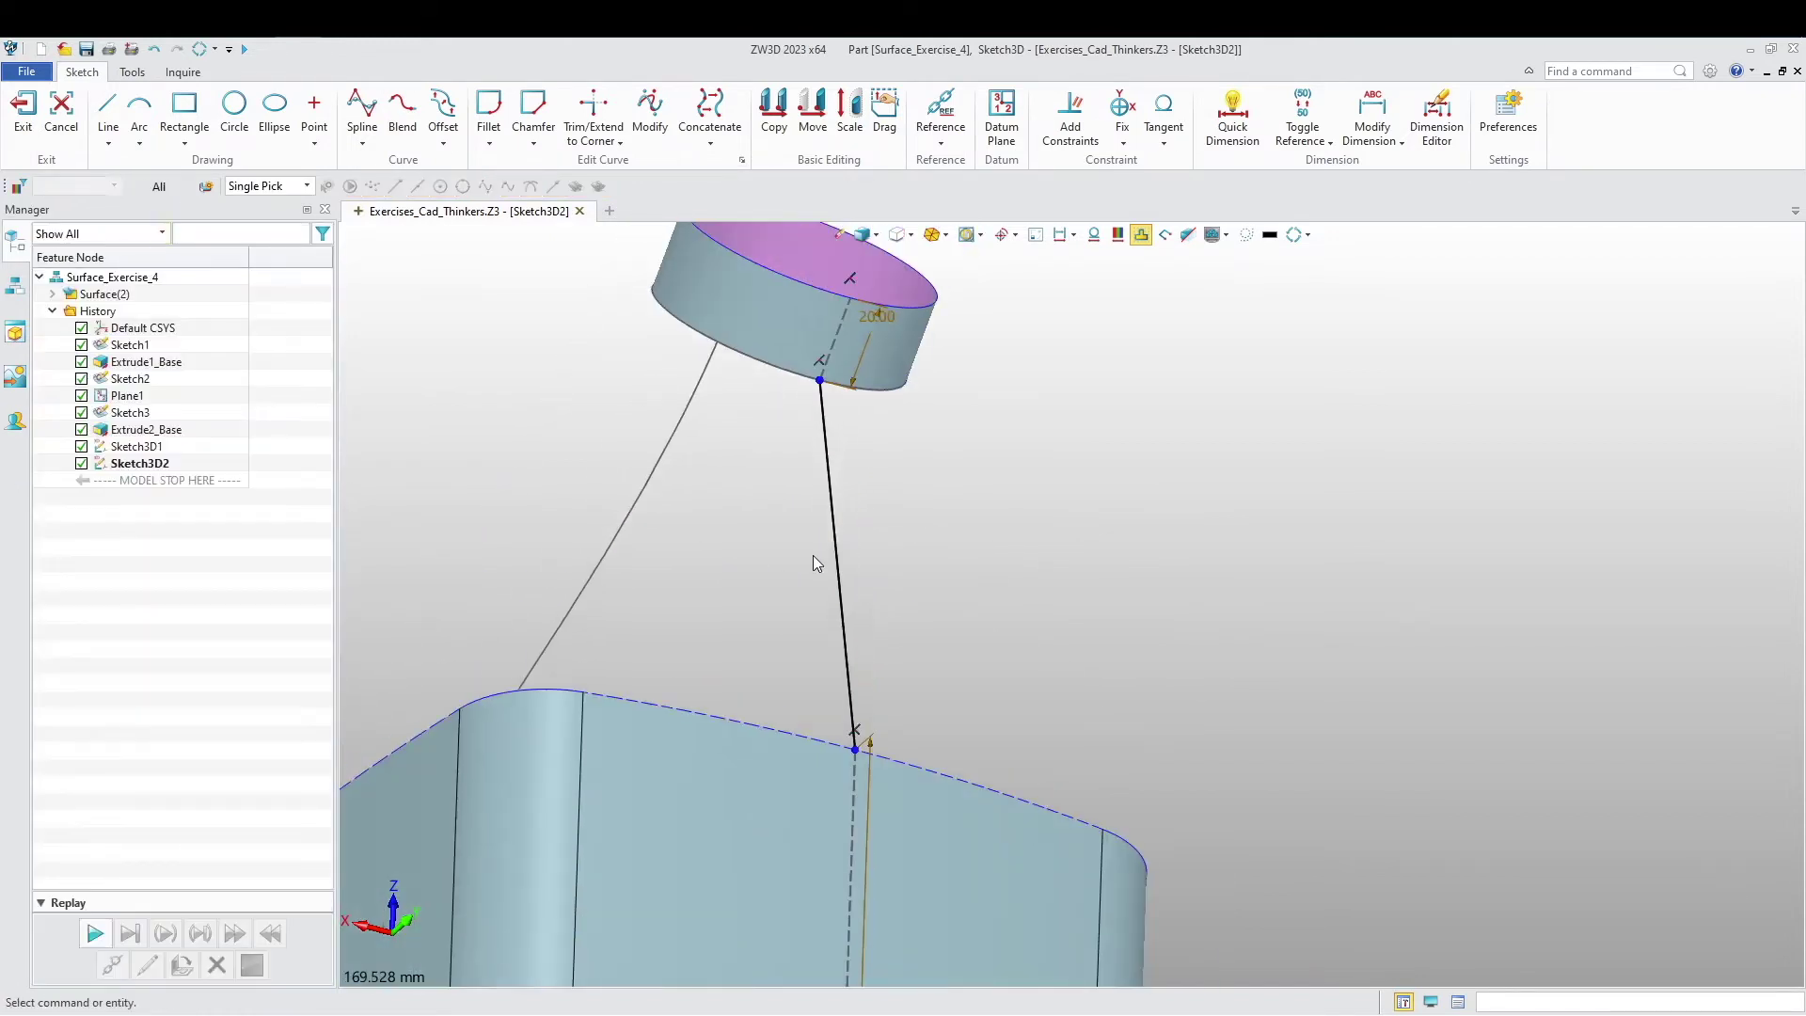
key("ctrl+Down")
key("ctrl+Right")
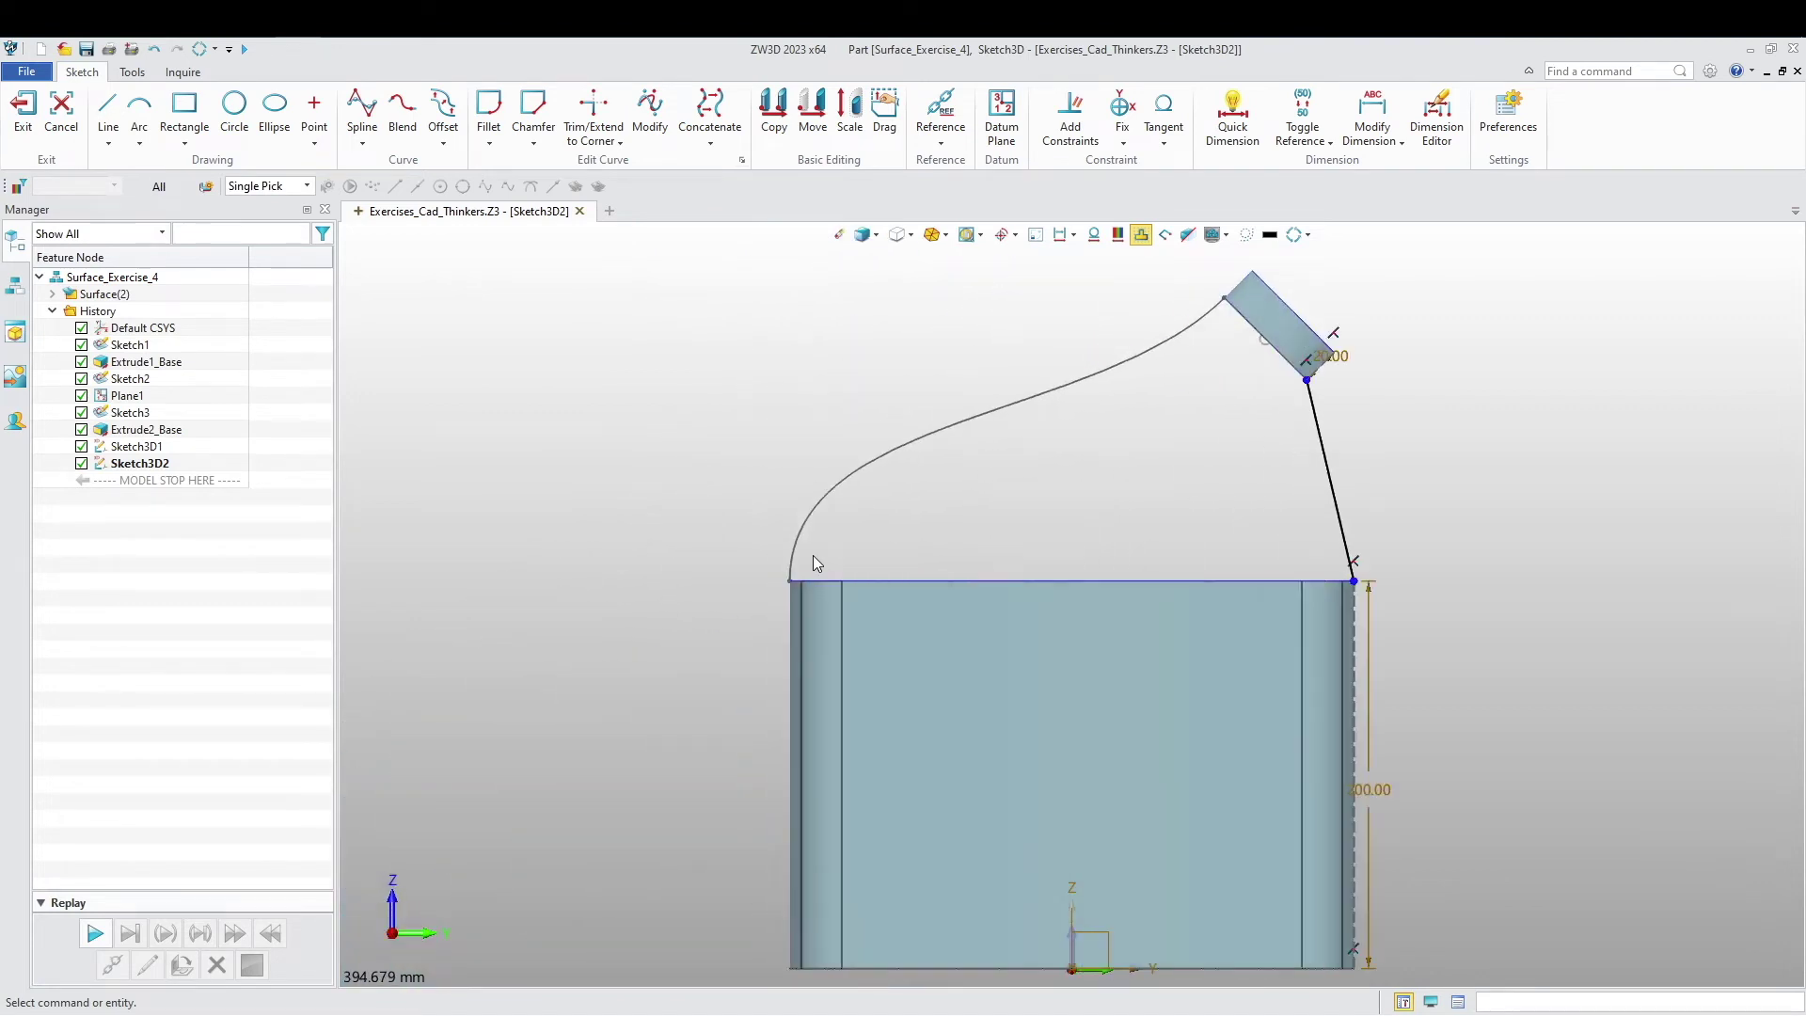
scroll(1143, 489, "up", 5)
left_click(1141, 496)
key("Escape")
scroll(1144, 585, "down", 2)
scroll(1082, 665, "down", 3)
left_click(1140, 748)
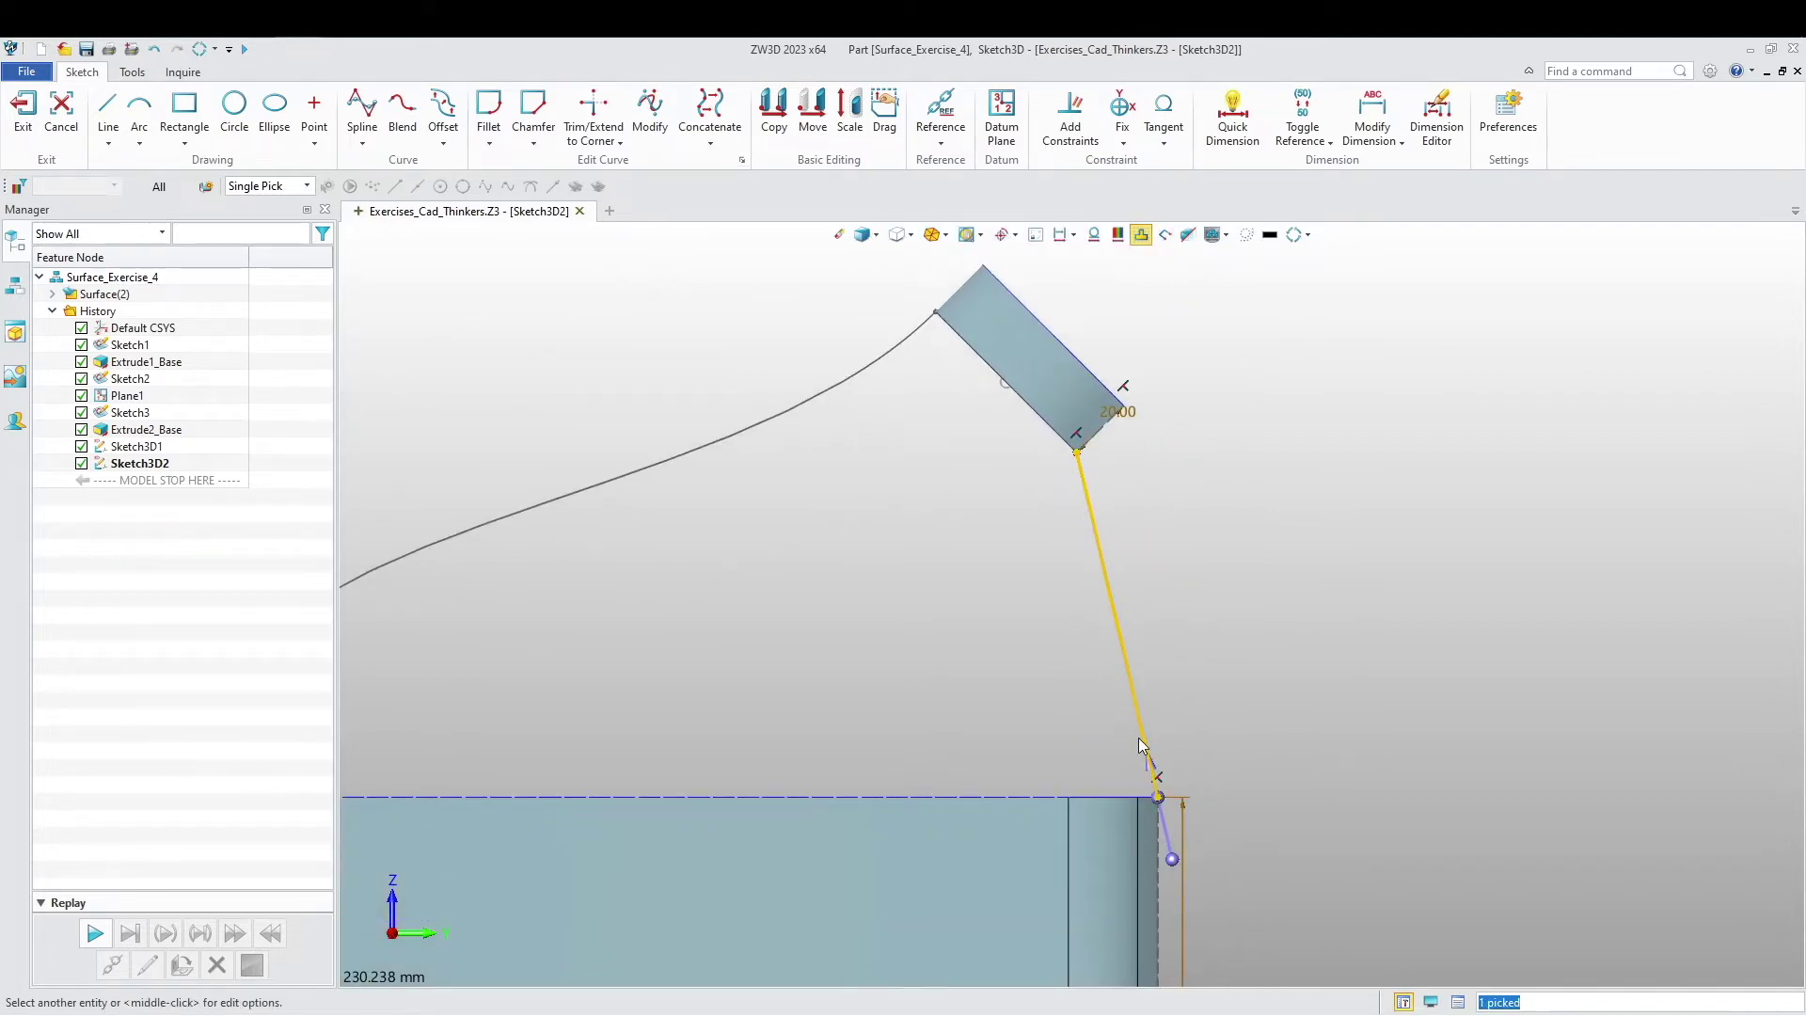
key("Escape")
Step: Draw a reference line about 36.59 mm long from the spline's ring end, extending parallel to the construction line on the ring's wall
left_click(108, 108)
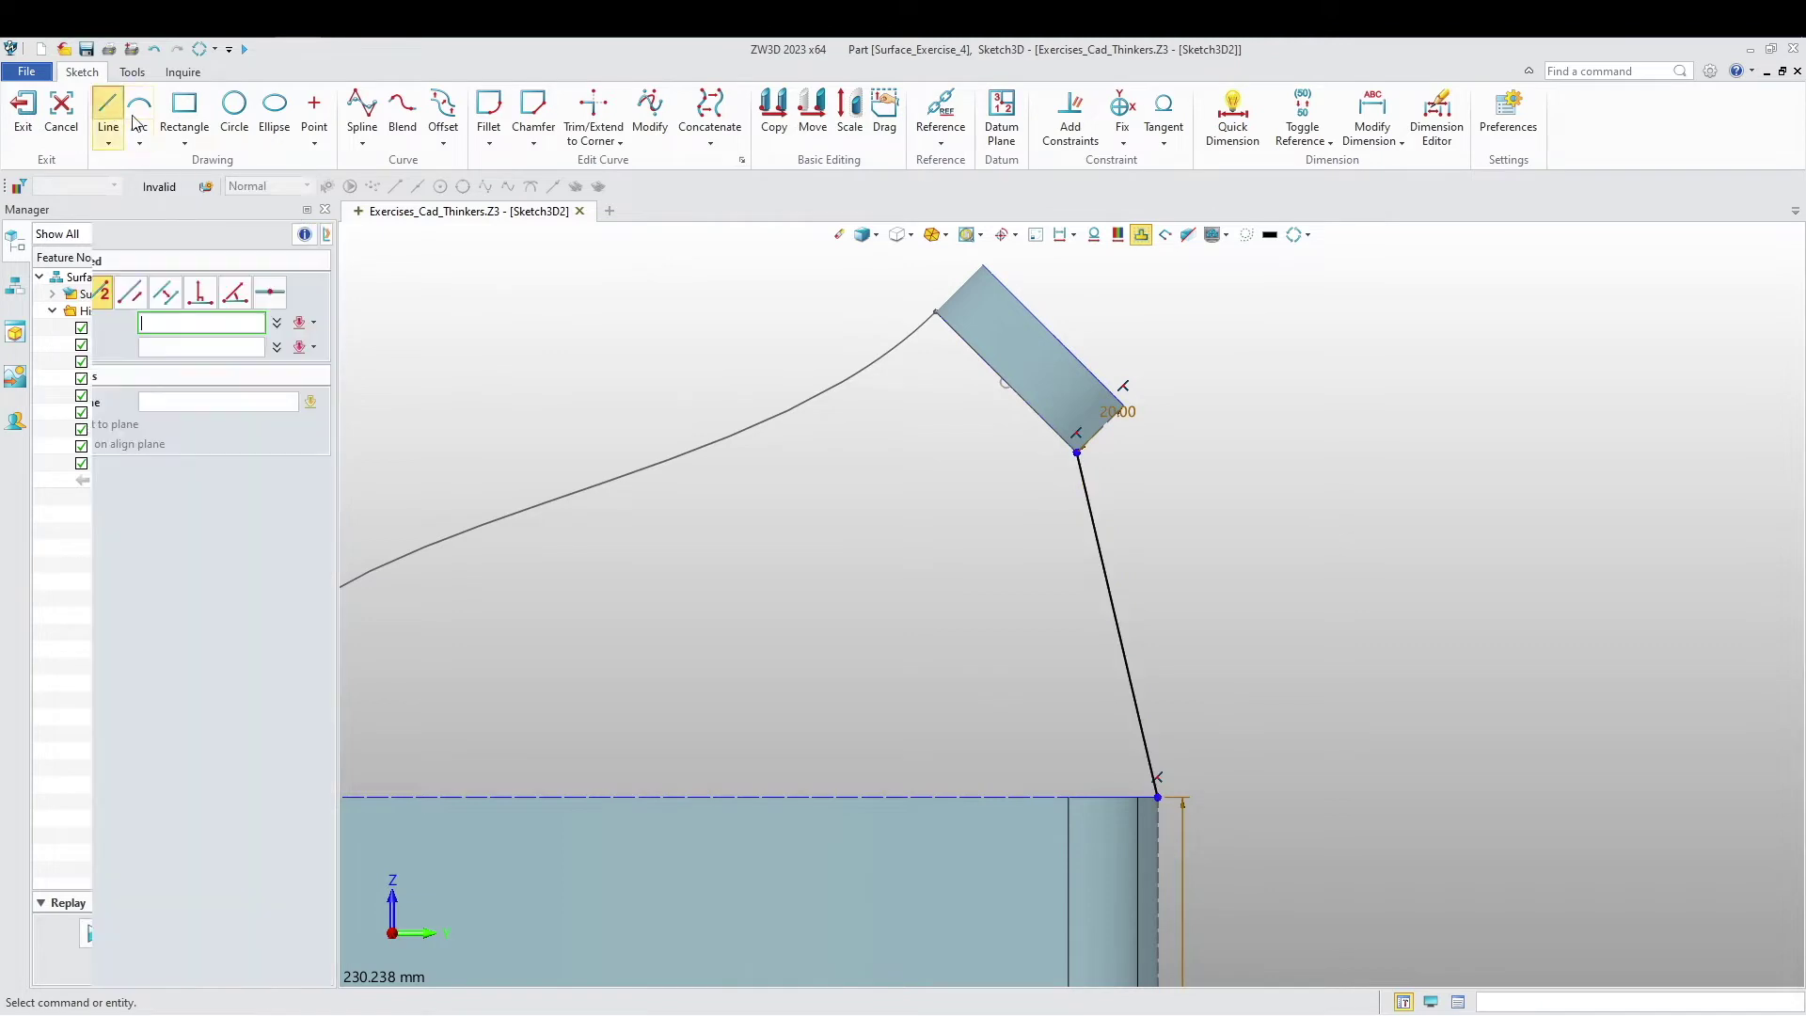
scroll(1134, 480, "up", 3)
left_click(941, 444)
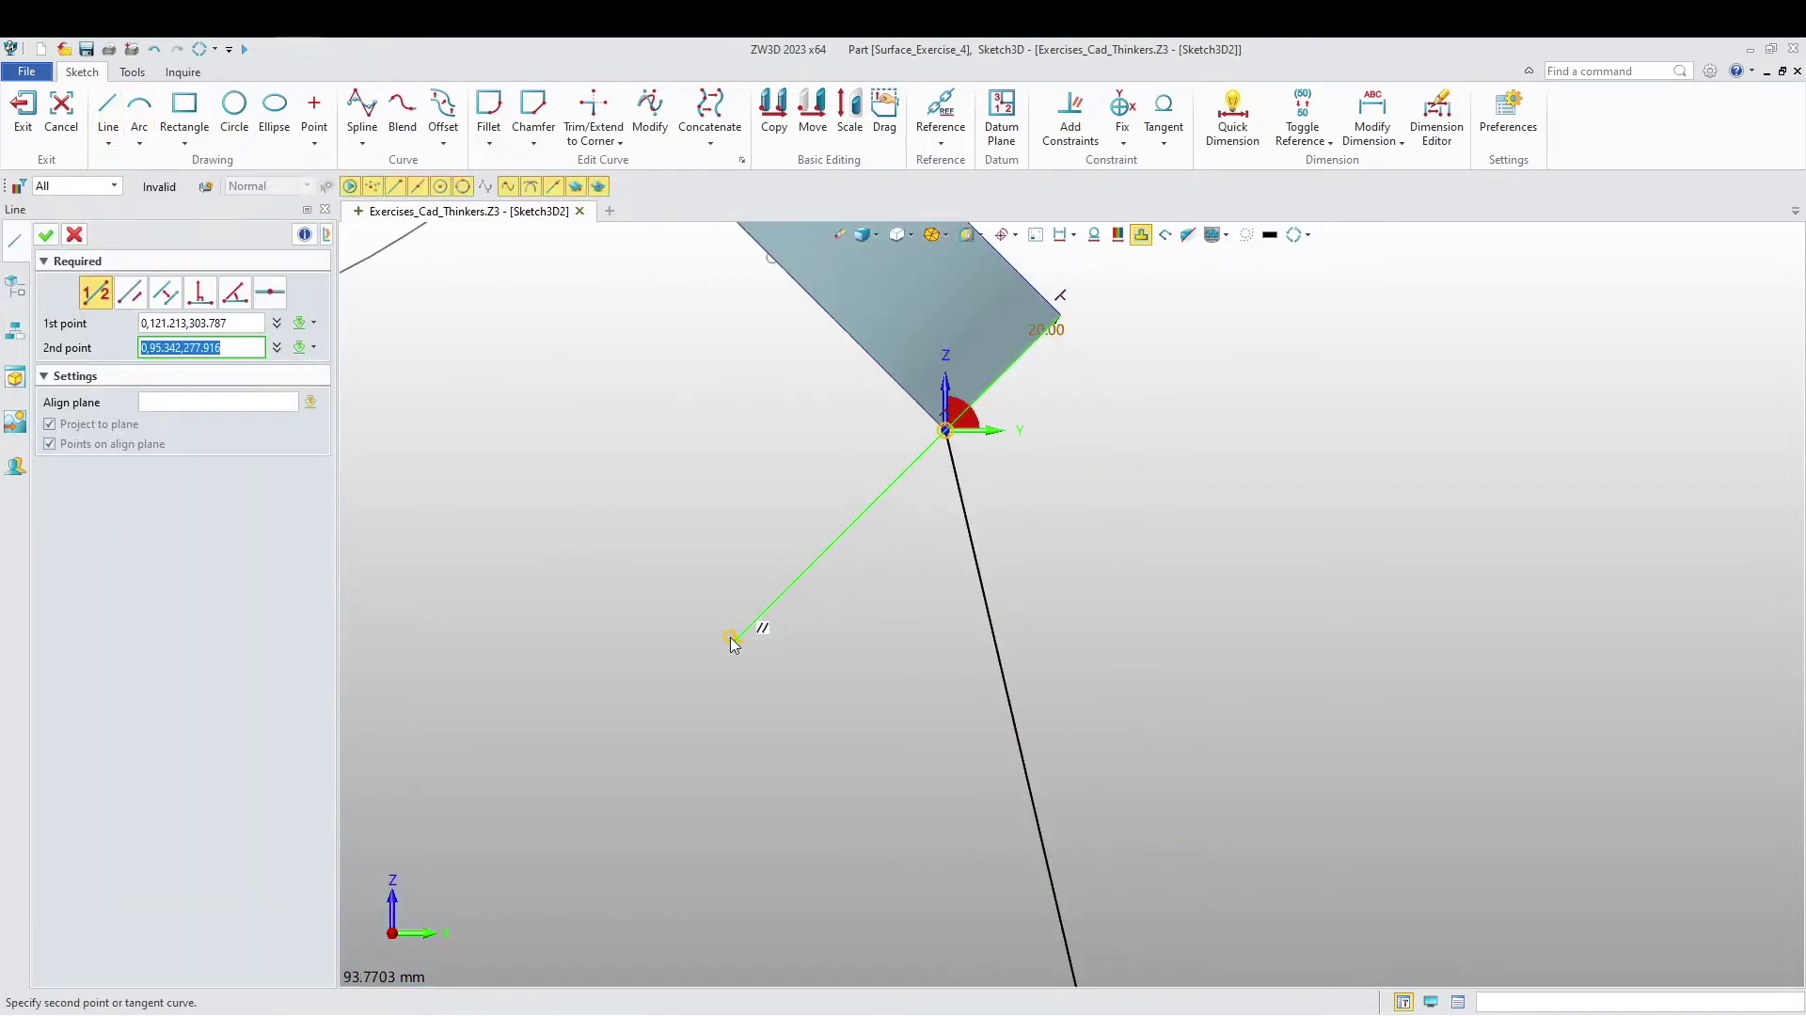
left_click(731, 640)
middle_click(724, 648)
scroll(724, 676, "up", 1)
scroll(940, 668, "down", 4)
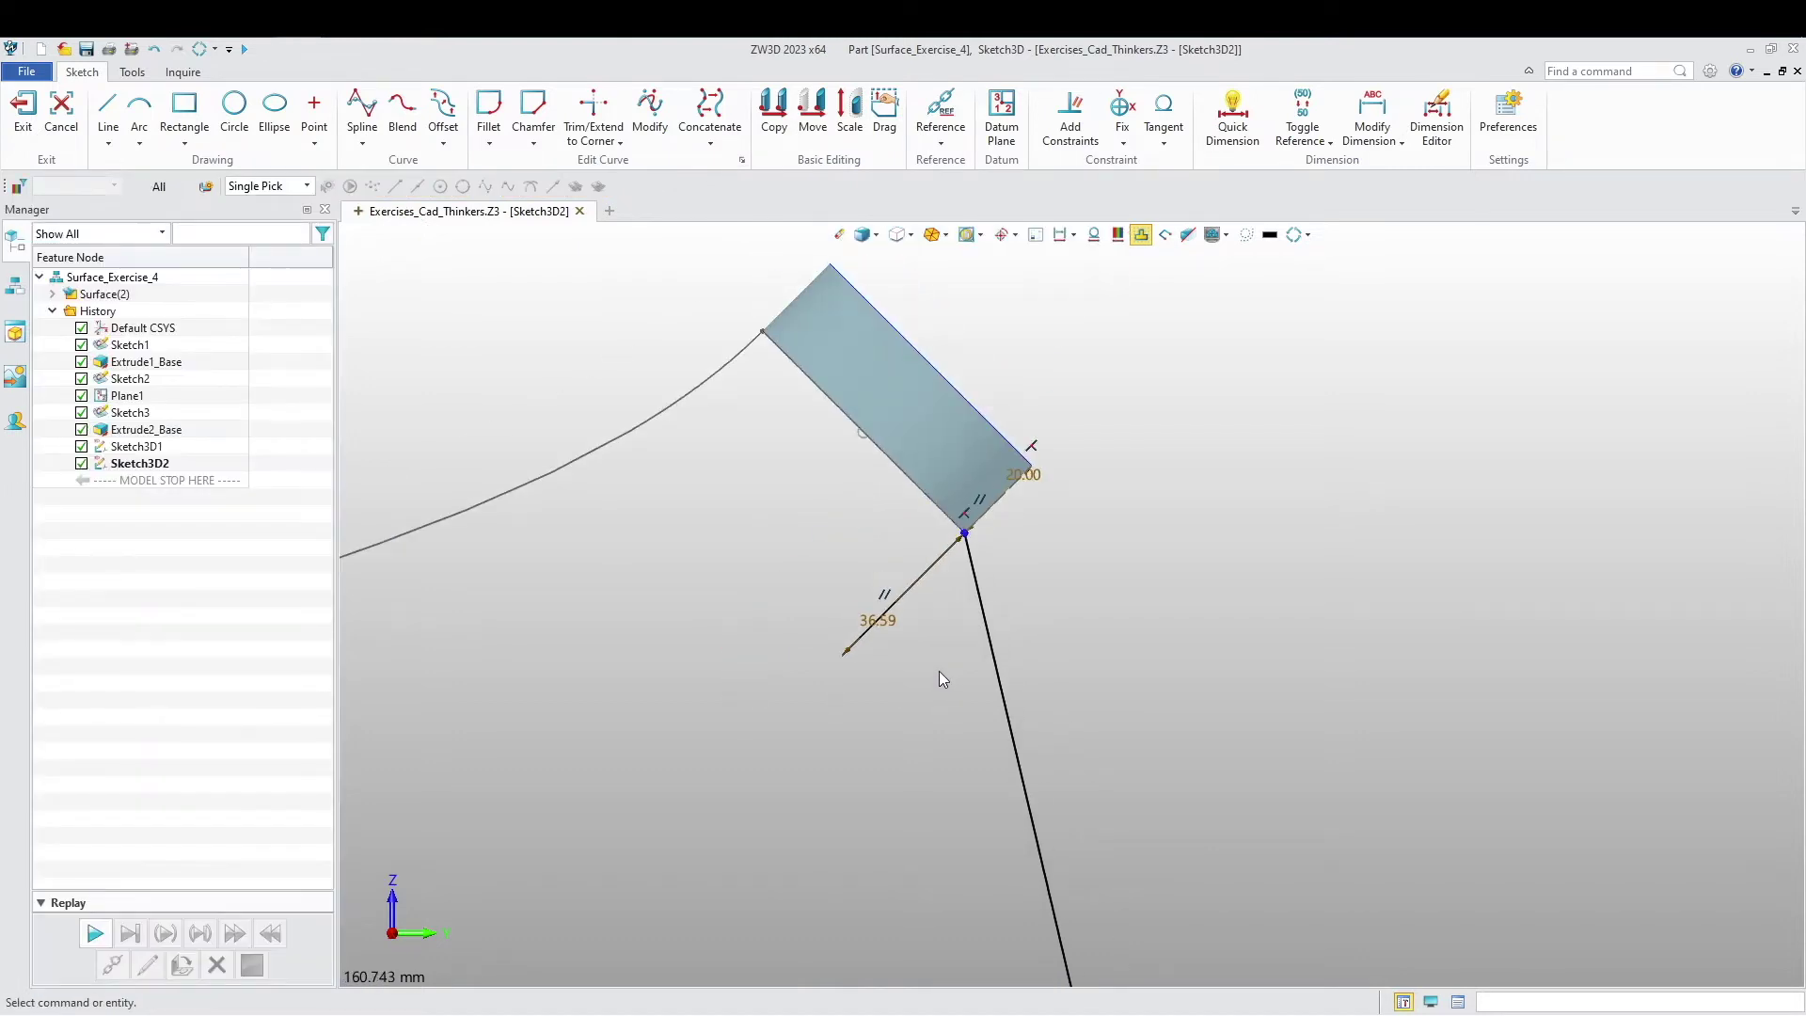
Step: Align the spline's tangent handle at the ring end with the reference line and increase its tangent magnitude to about 138
left_click_drag(982, 613, 891, 615)
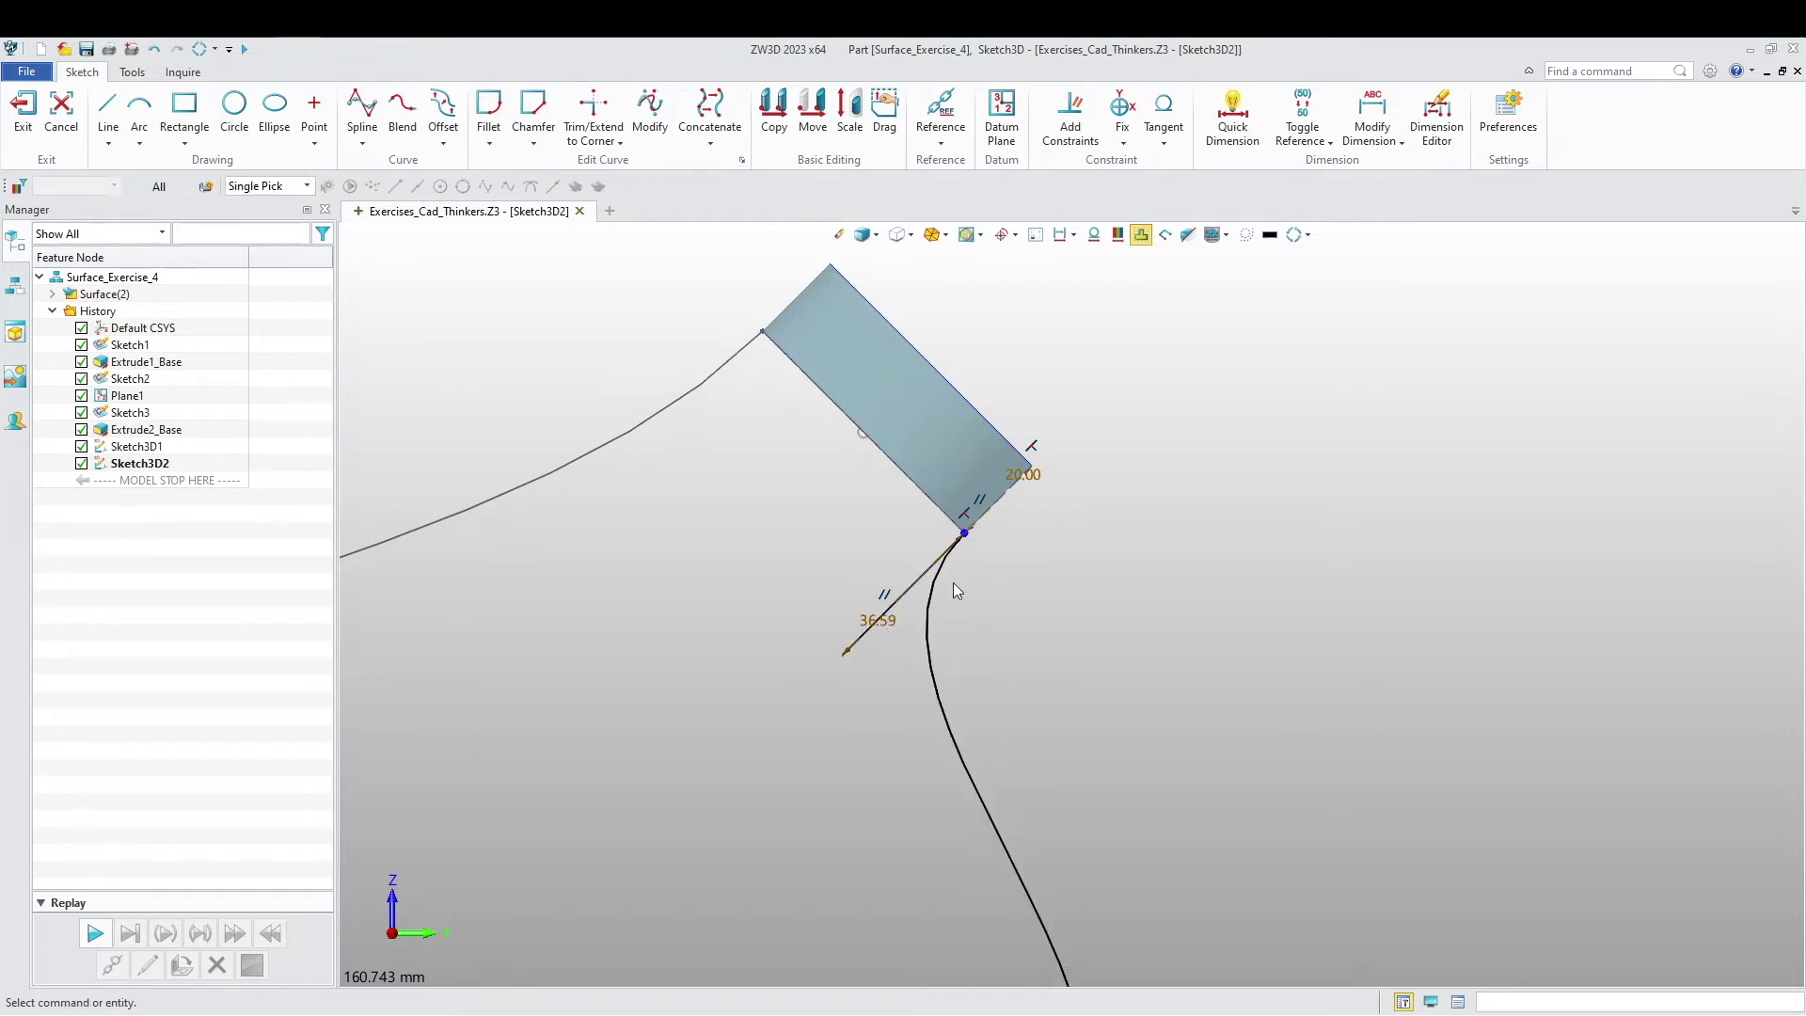
double_click(940, 596)
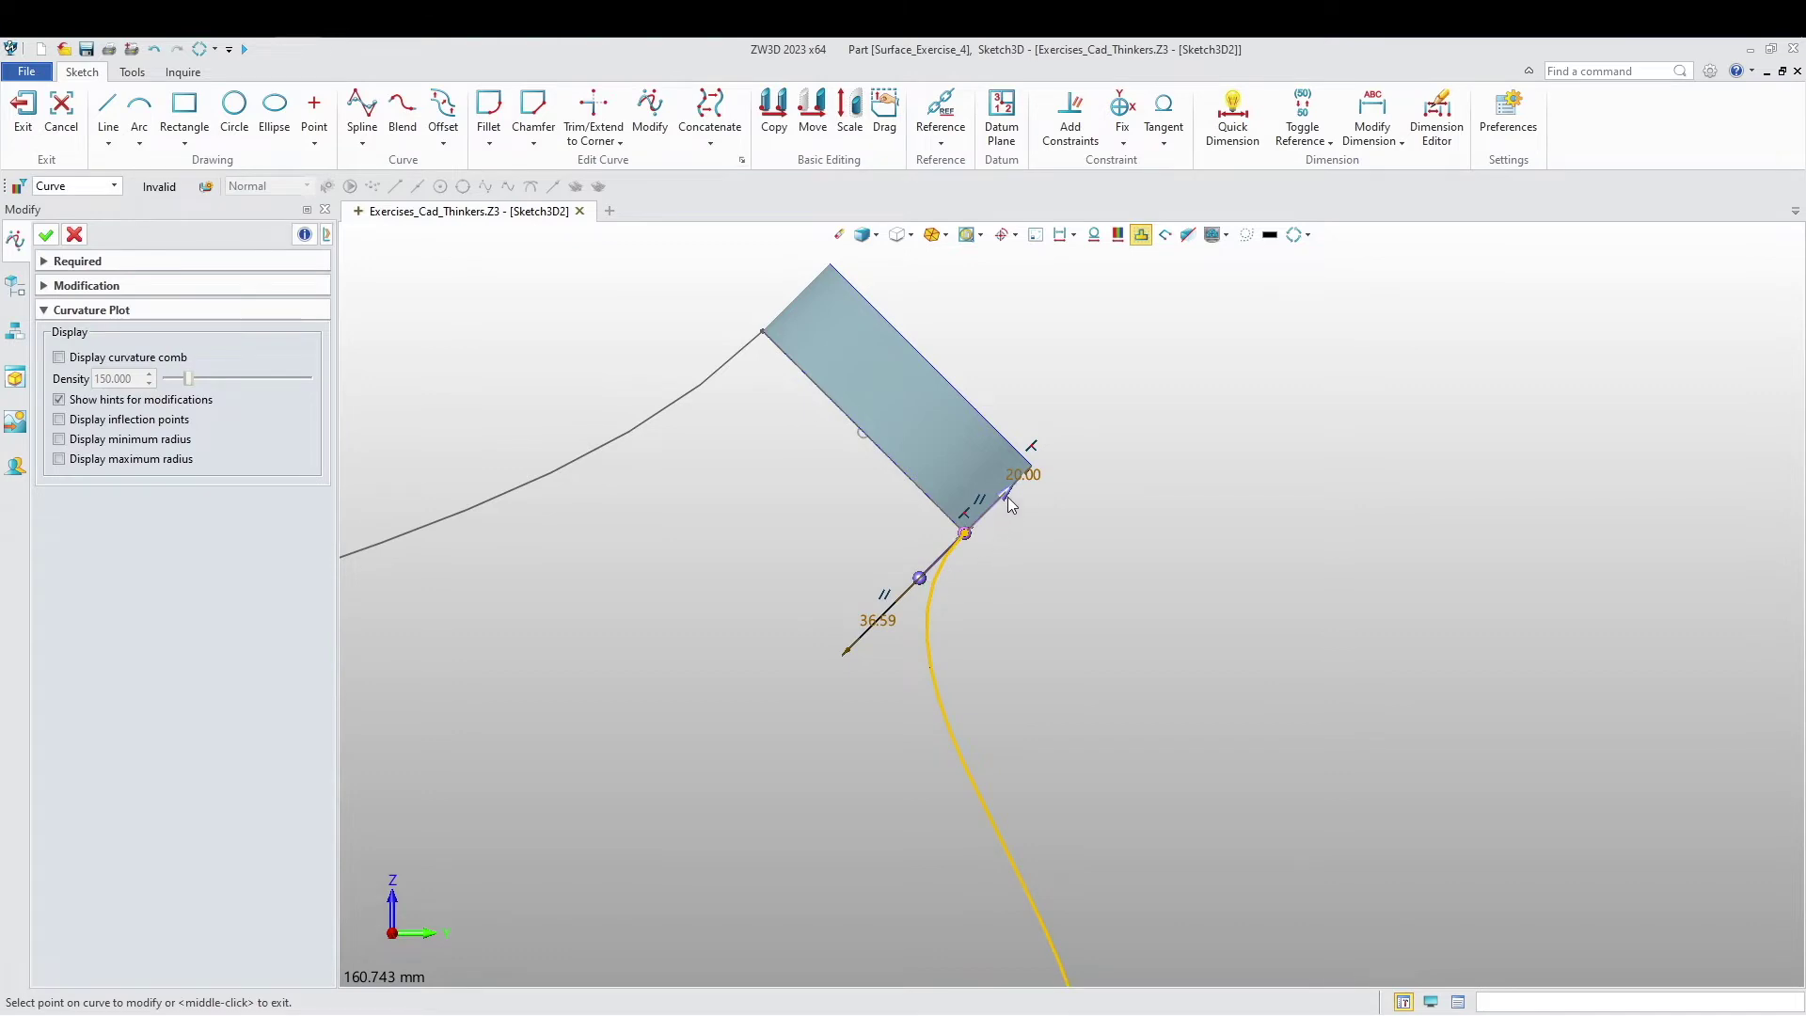
left_click_drag(1007, 498, 1030, 490)
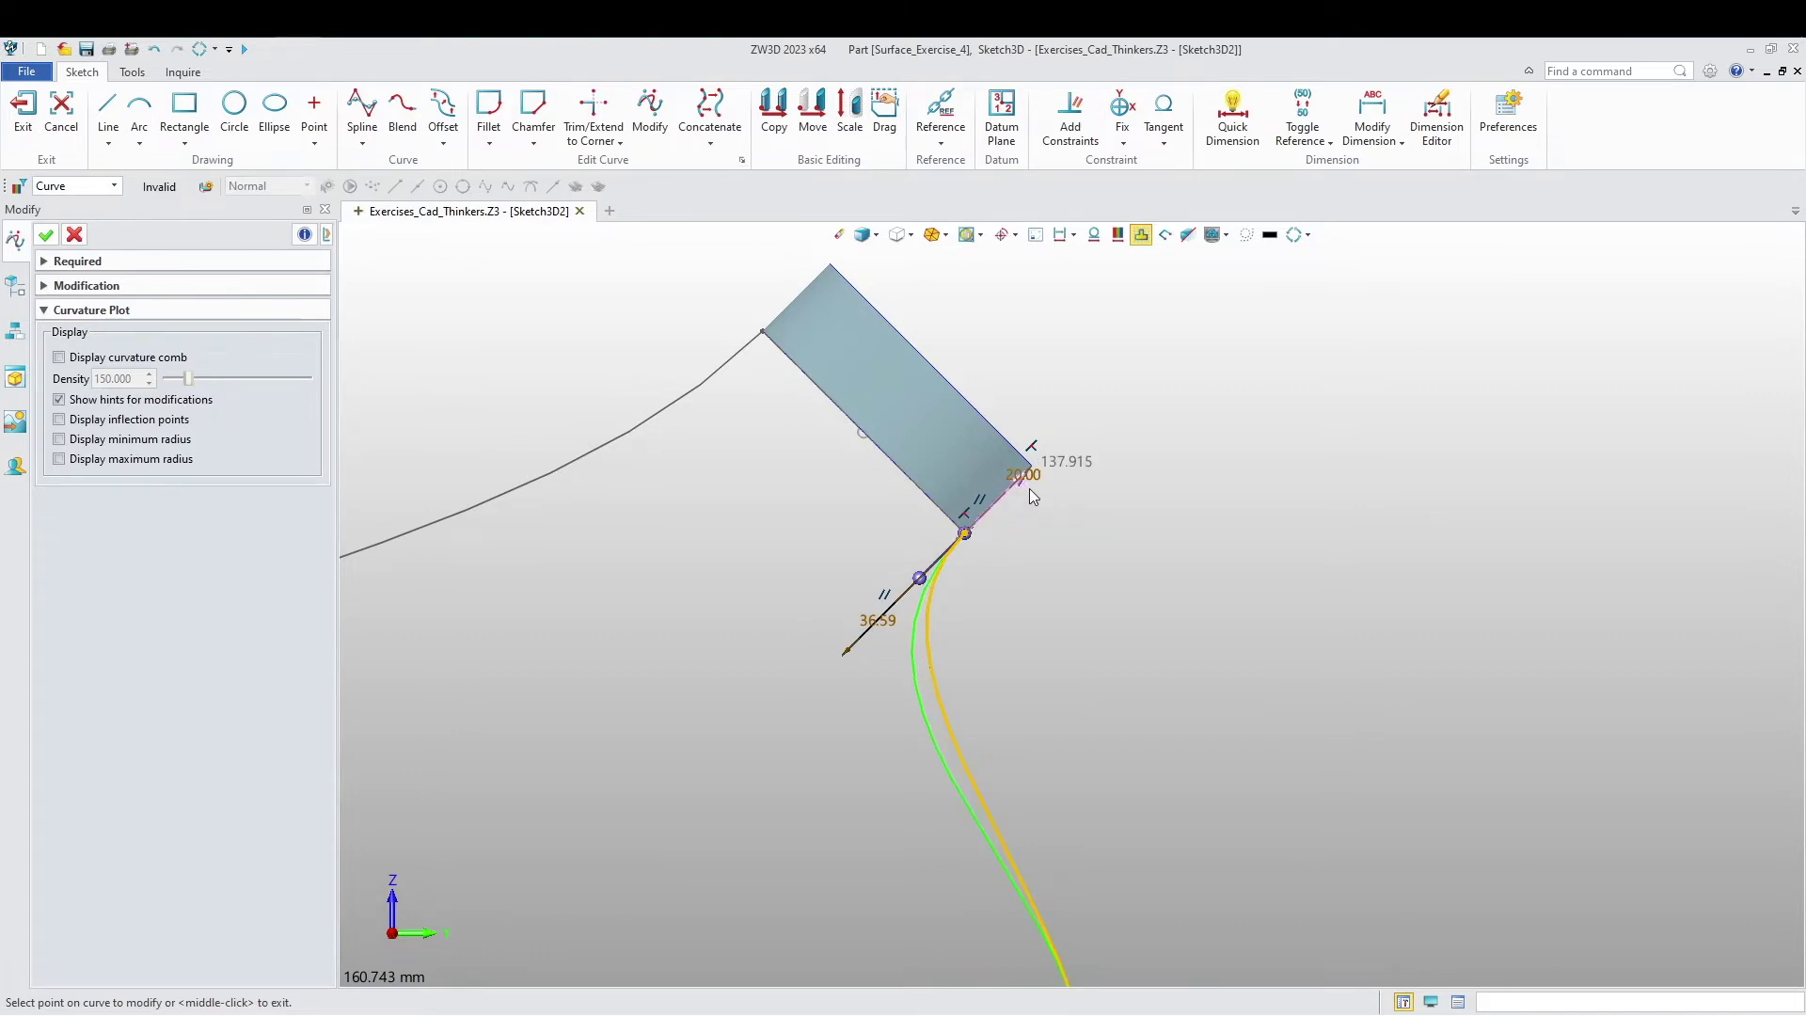
left_click_drag(1032, 496, 1032, 497)
middle_click(844, 668)
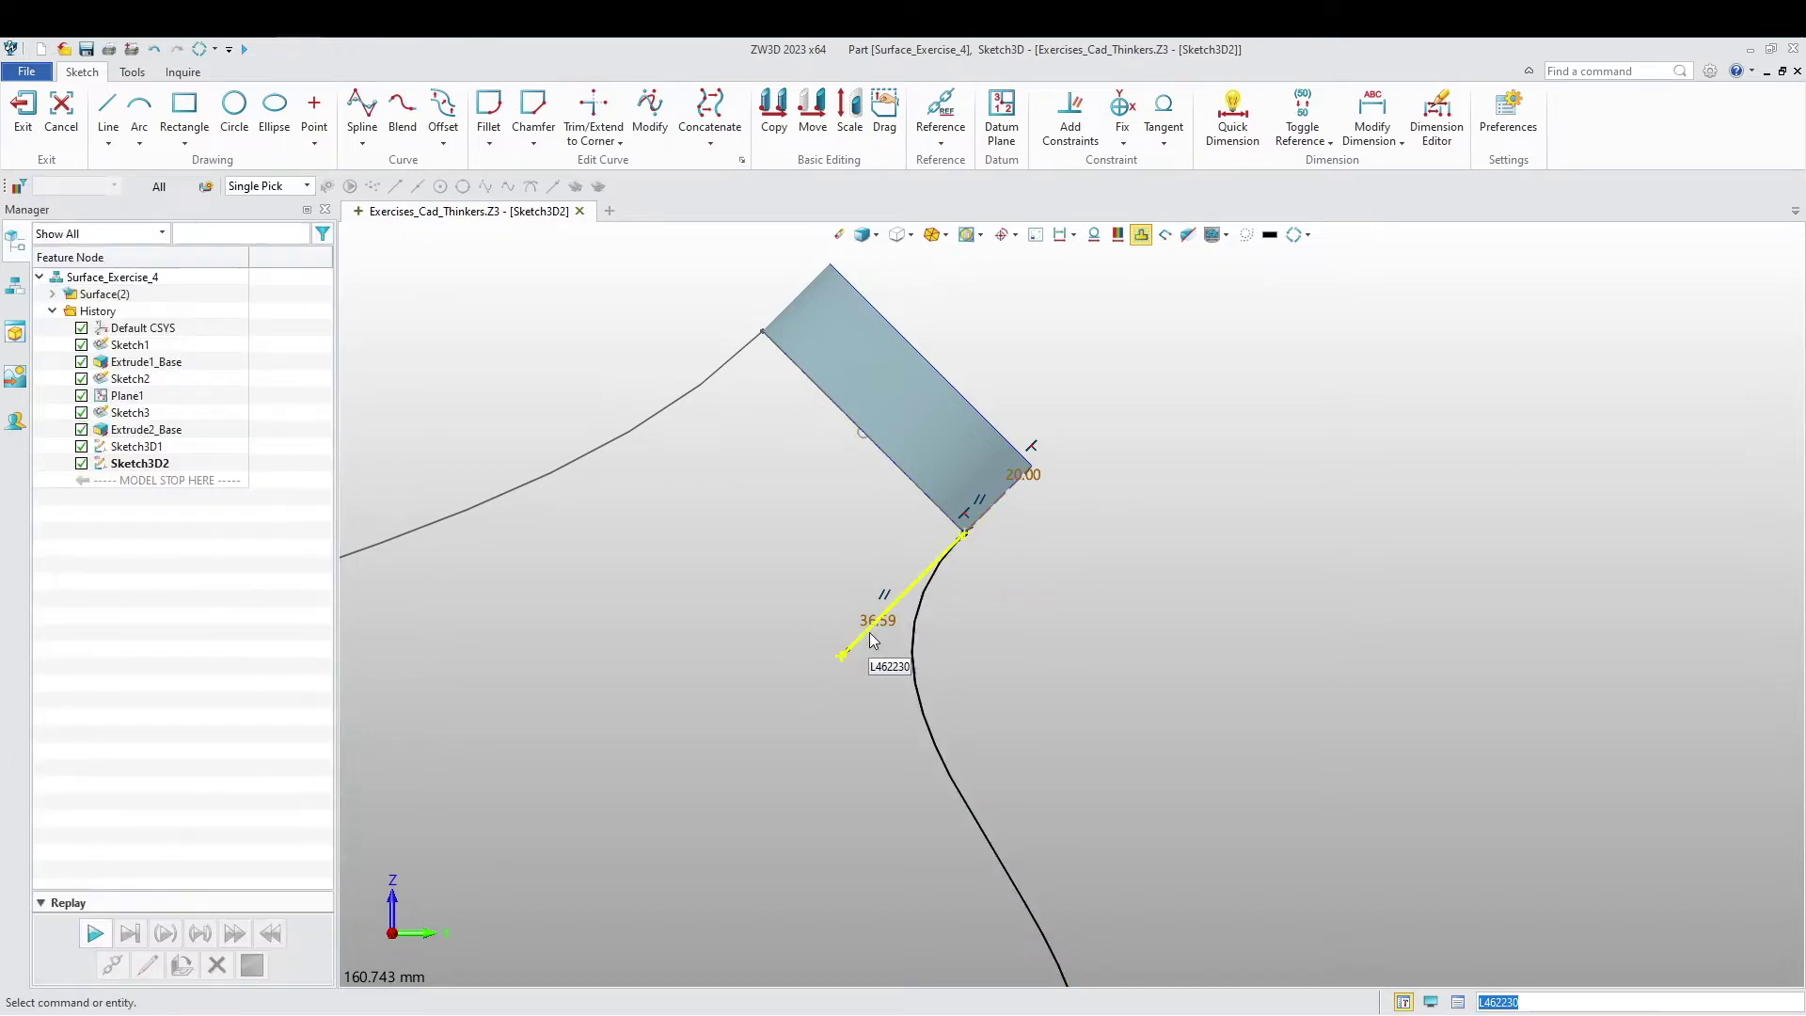
Step: Erase the reference line below the ring and align the spline's base-end tangent handle with the vertical construction line
right_click(866, 630)
left_click(893, 706)
scroll(767, 721, "down", 5)
middle_click_drag(897, 773, 938, 670)
scroll(939, 670, "up", 4)
left_click(862, 698)
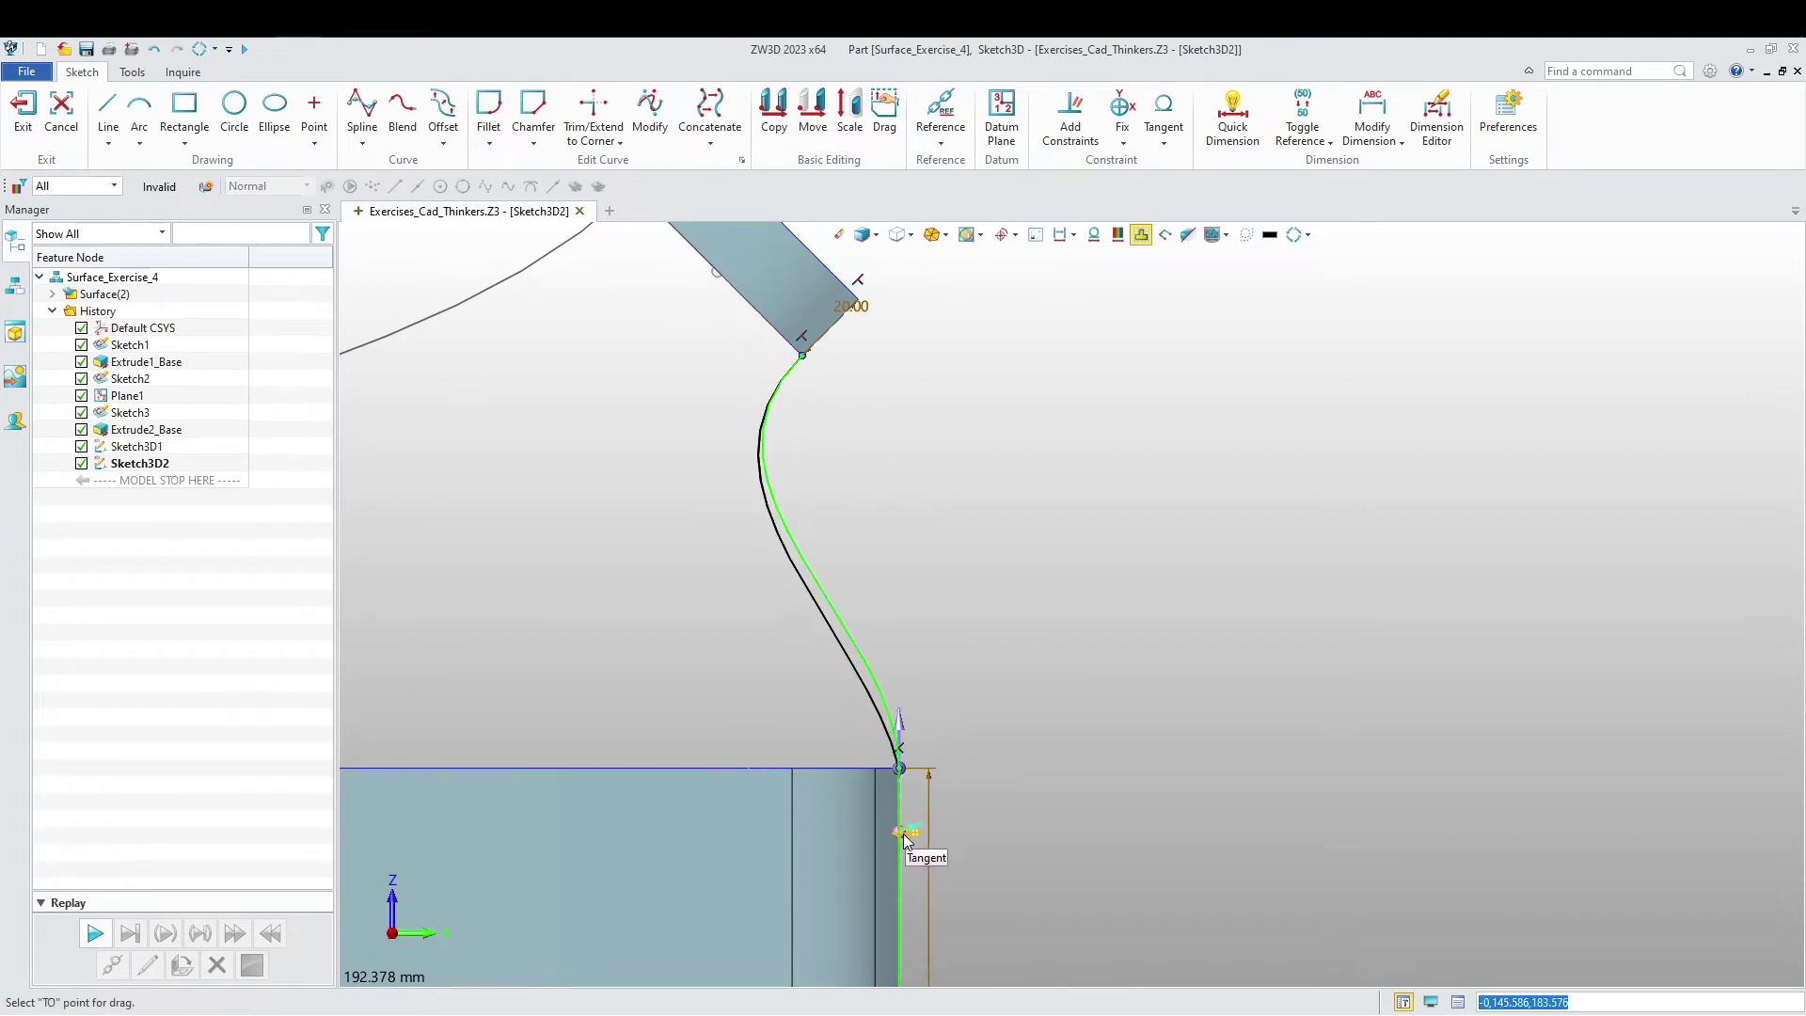
left_click(905, 835)
Step: Set the spline's tangent magnitude at the base end to about 128
left_click(890, 737)
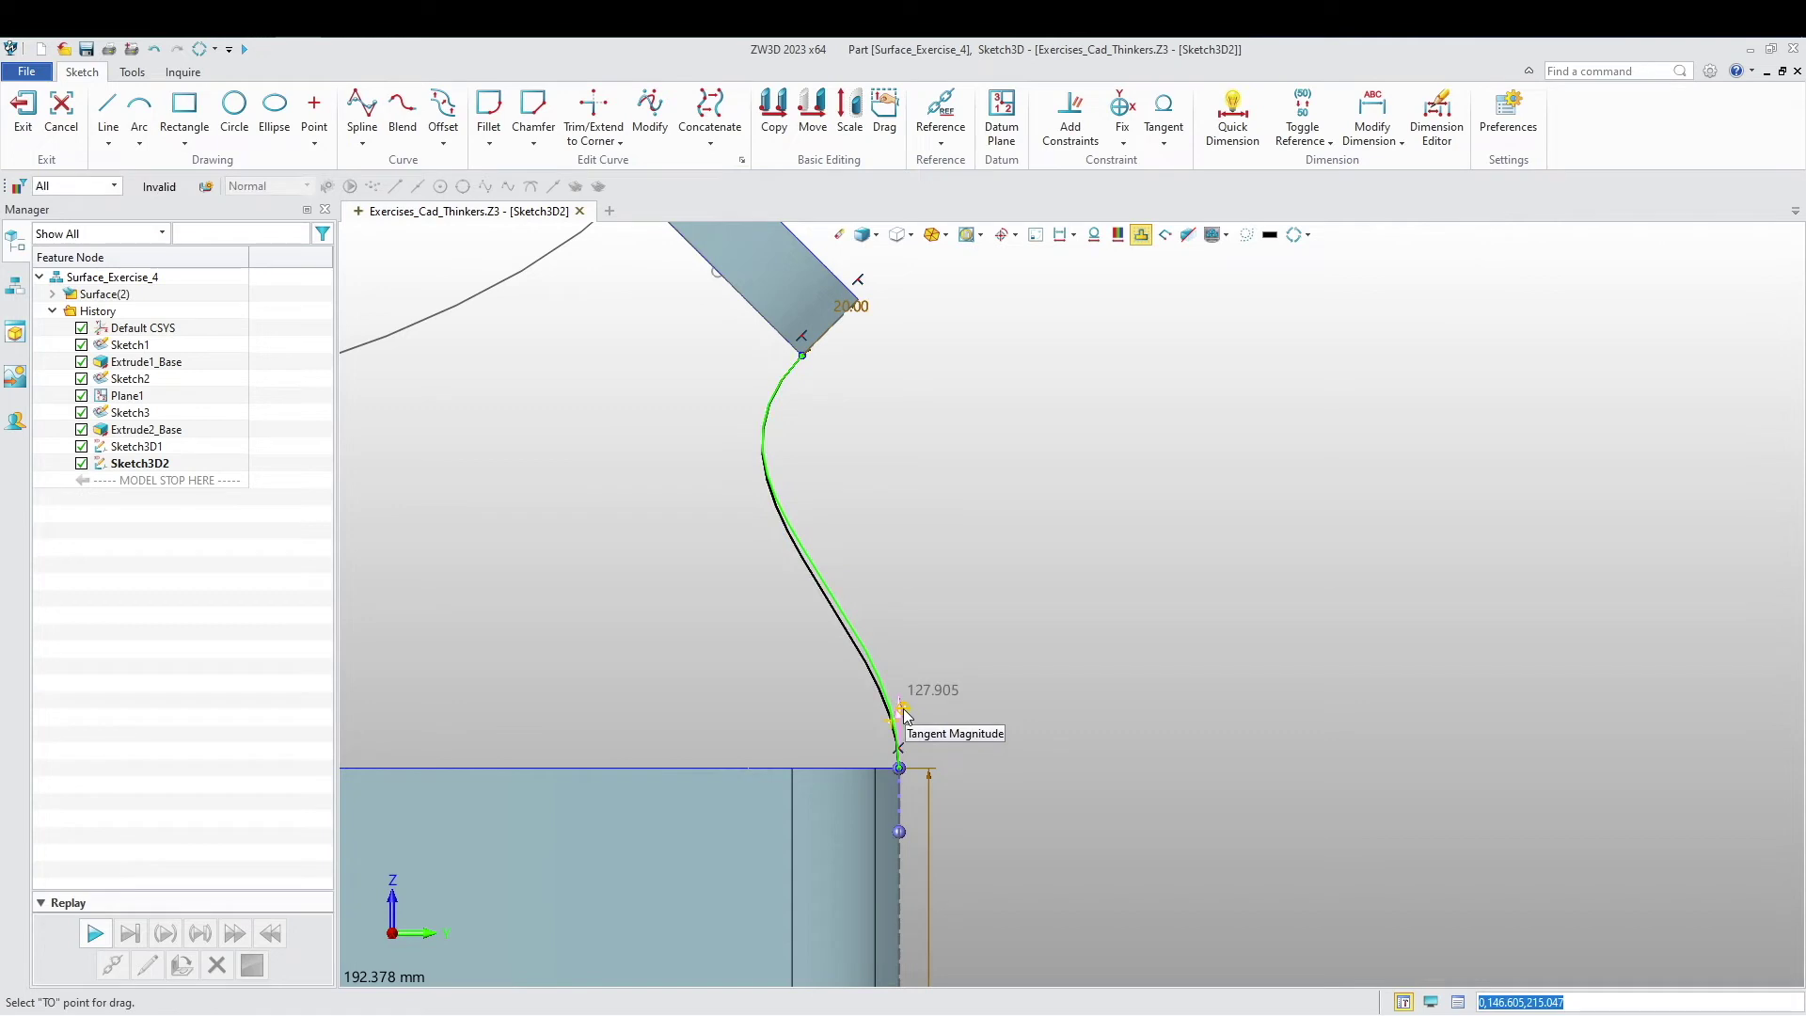
left_click(906, 707)
scroll(1136, 809, "down", 5)
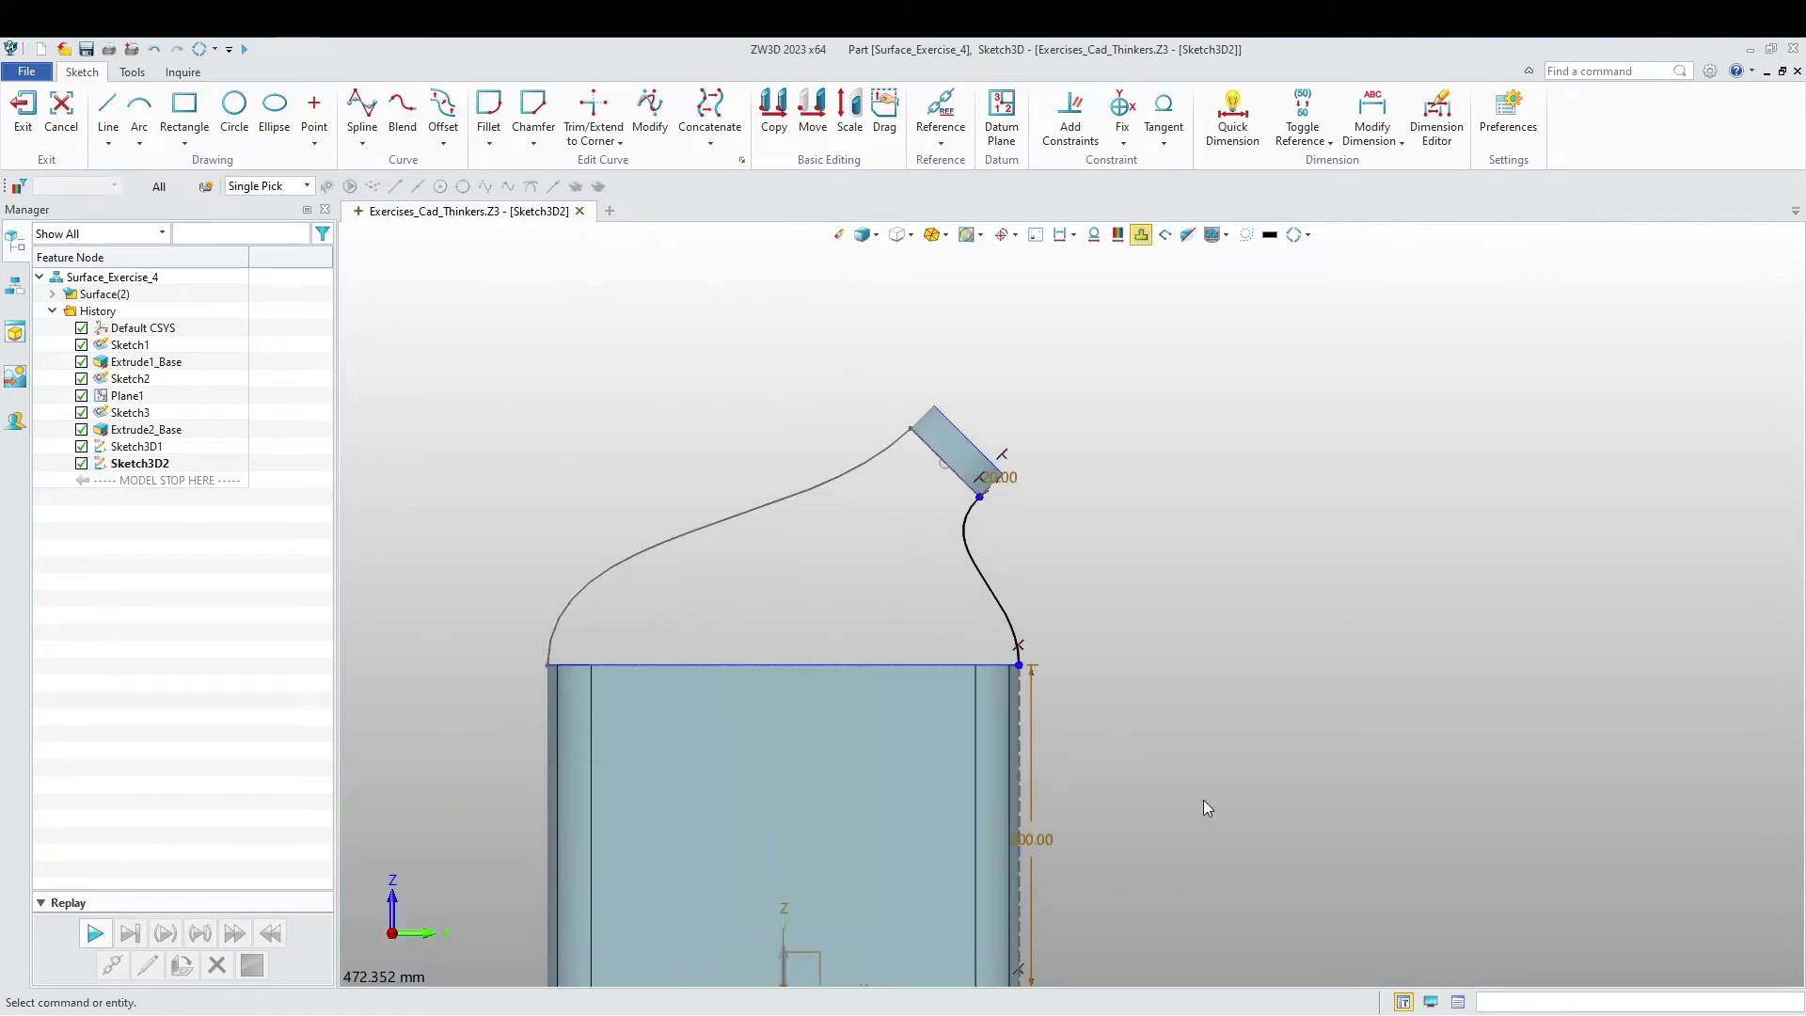
Step: Finish the second spline's 3D sketch and start a new 3D sketch for the next guide curve
left_click(23, 111)
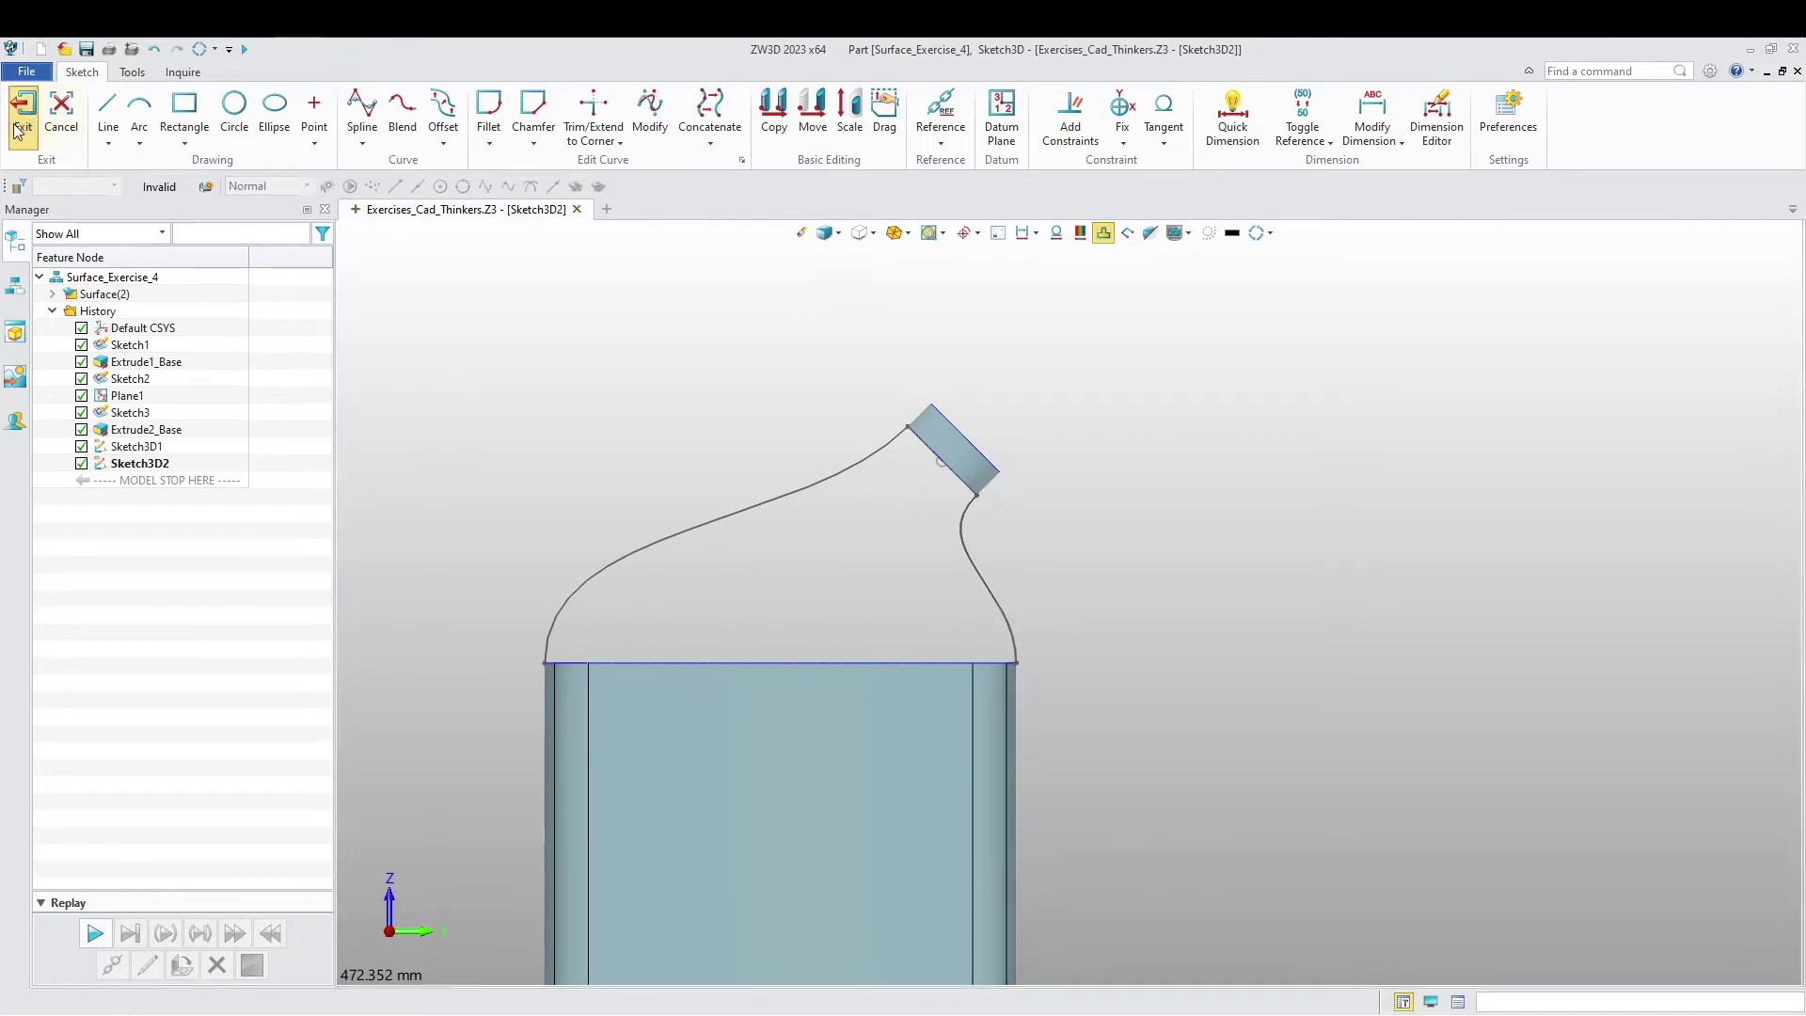
mouse_move(815, 583)
middle_mouse_down()
mouse_move(782, 602)
mouse_move(802, 605)
middle_mouse_up()
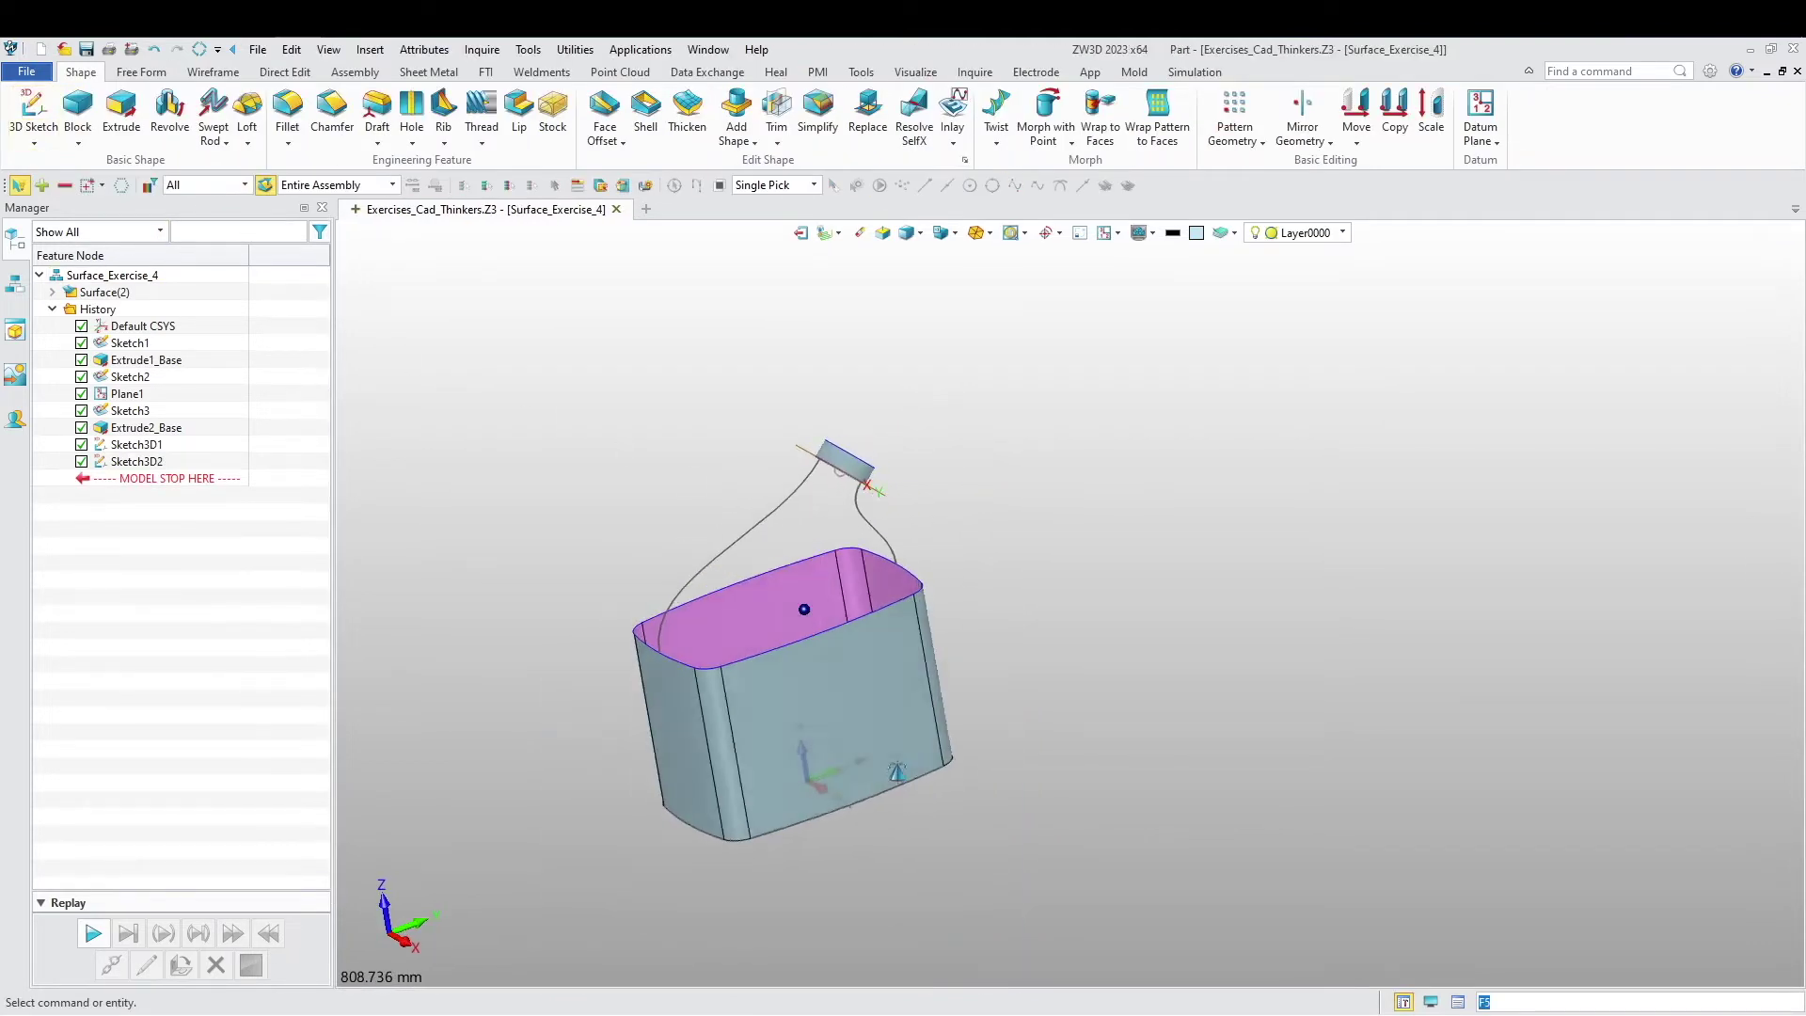
scroll(851, 566, "up", 3)
scroll(1089, 615, "down", 3)
middle_click_drag(1089, 616, 1196, 664)
scroll(1110, 661, "up", 3)
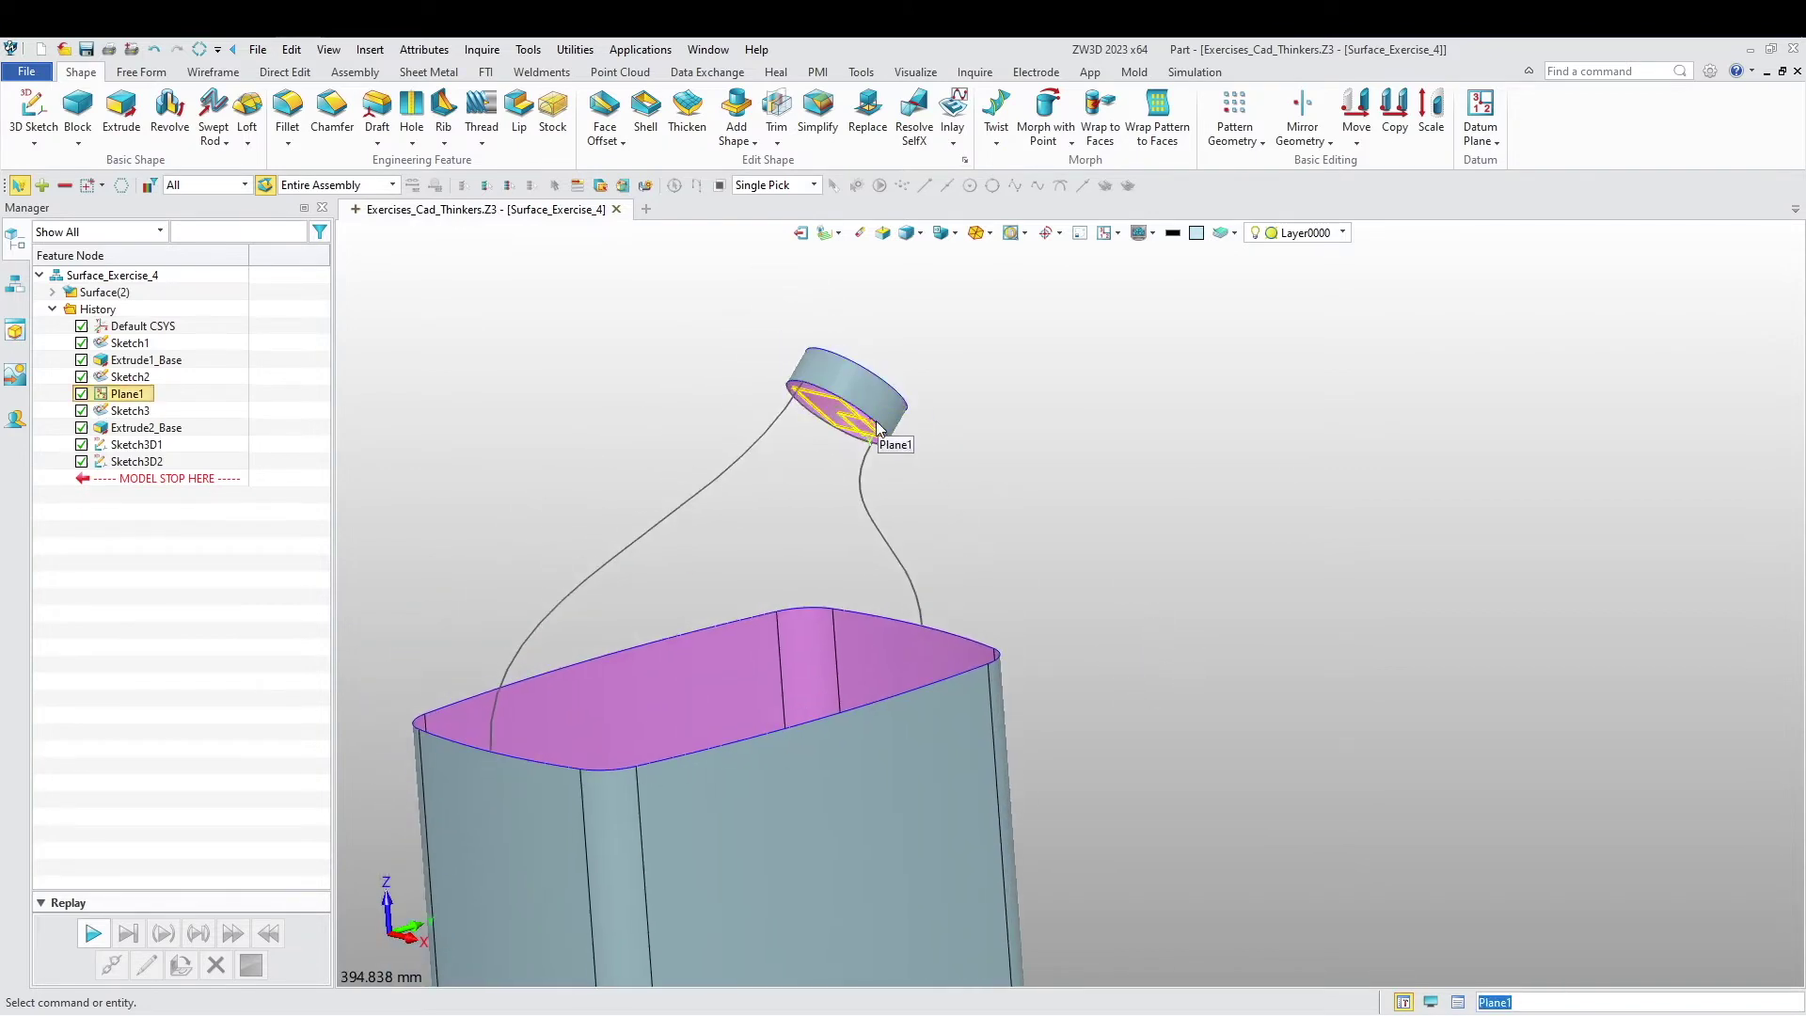
scroll(816, 731, "down", 3)
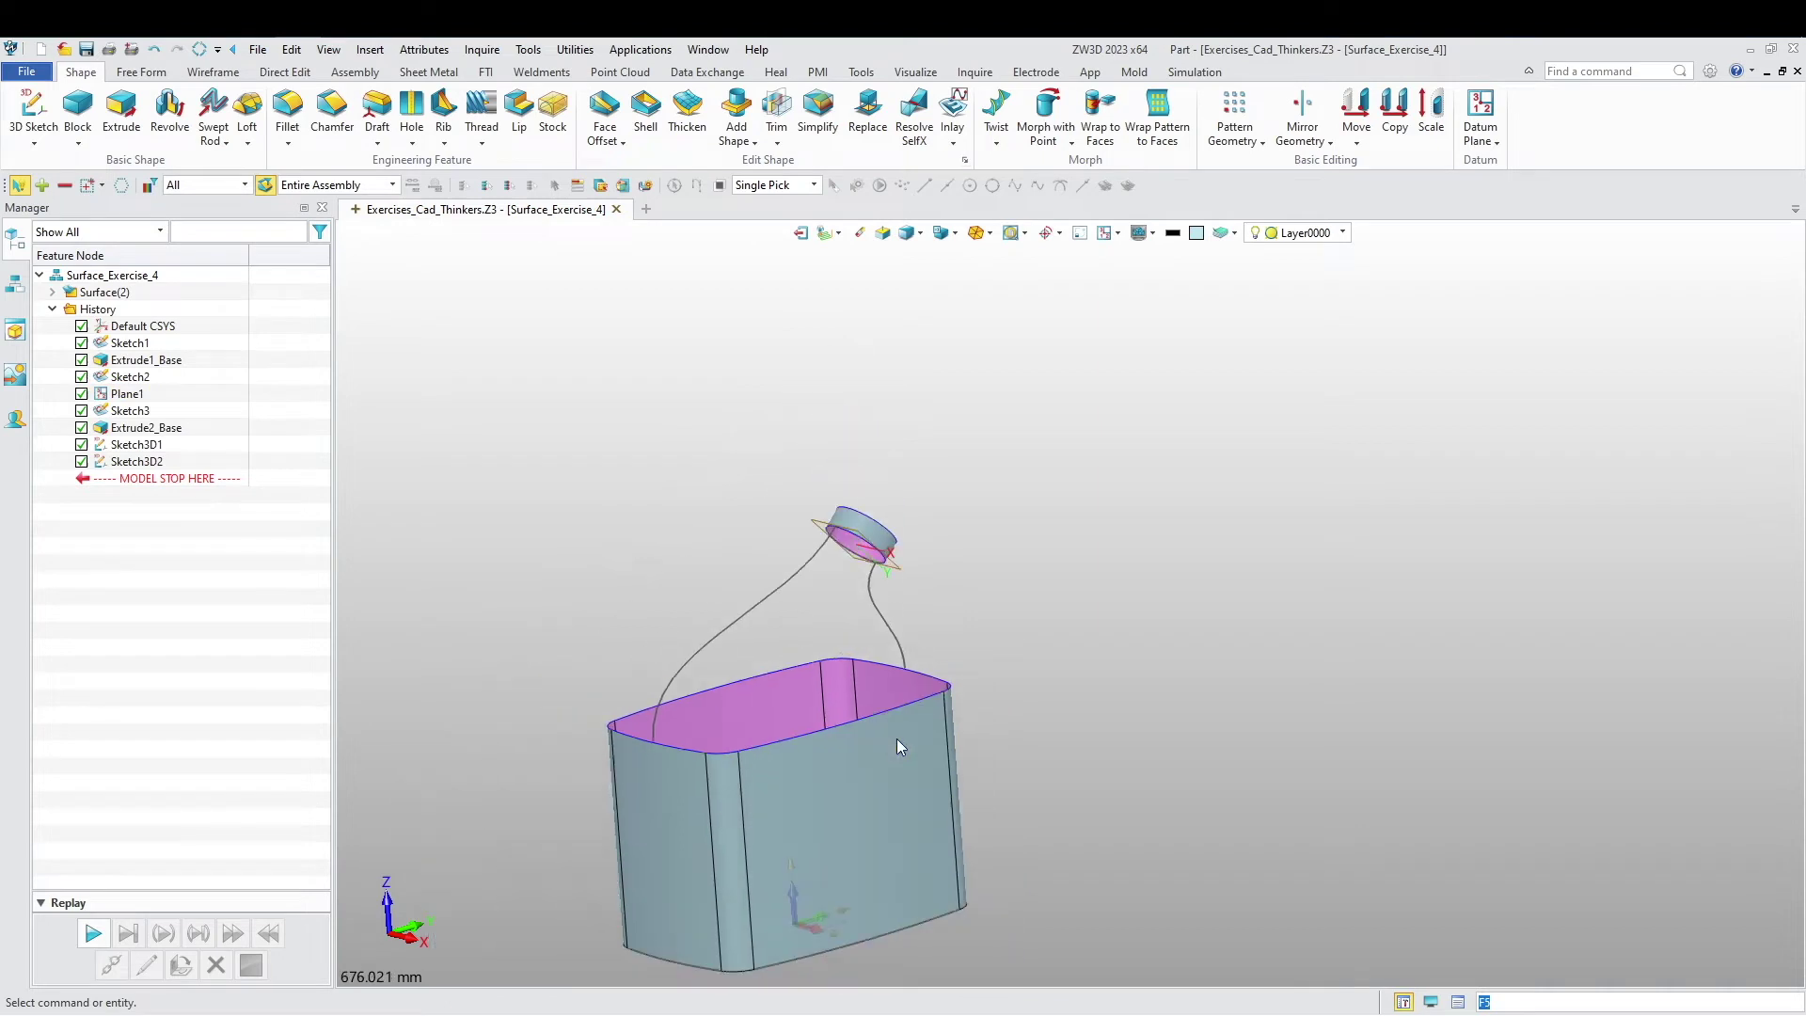
left_click(38, 111)
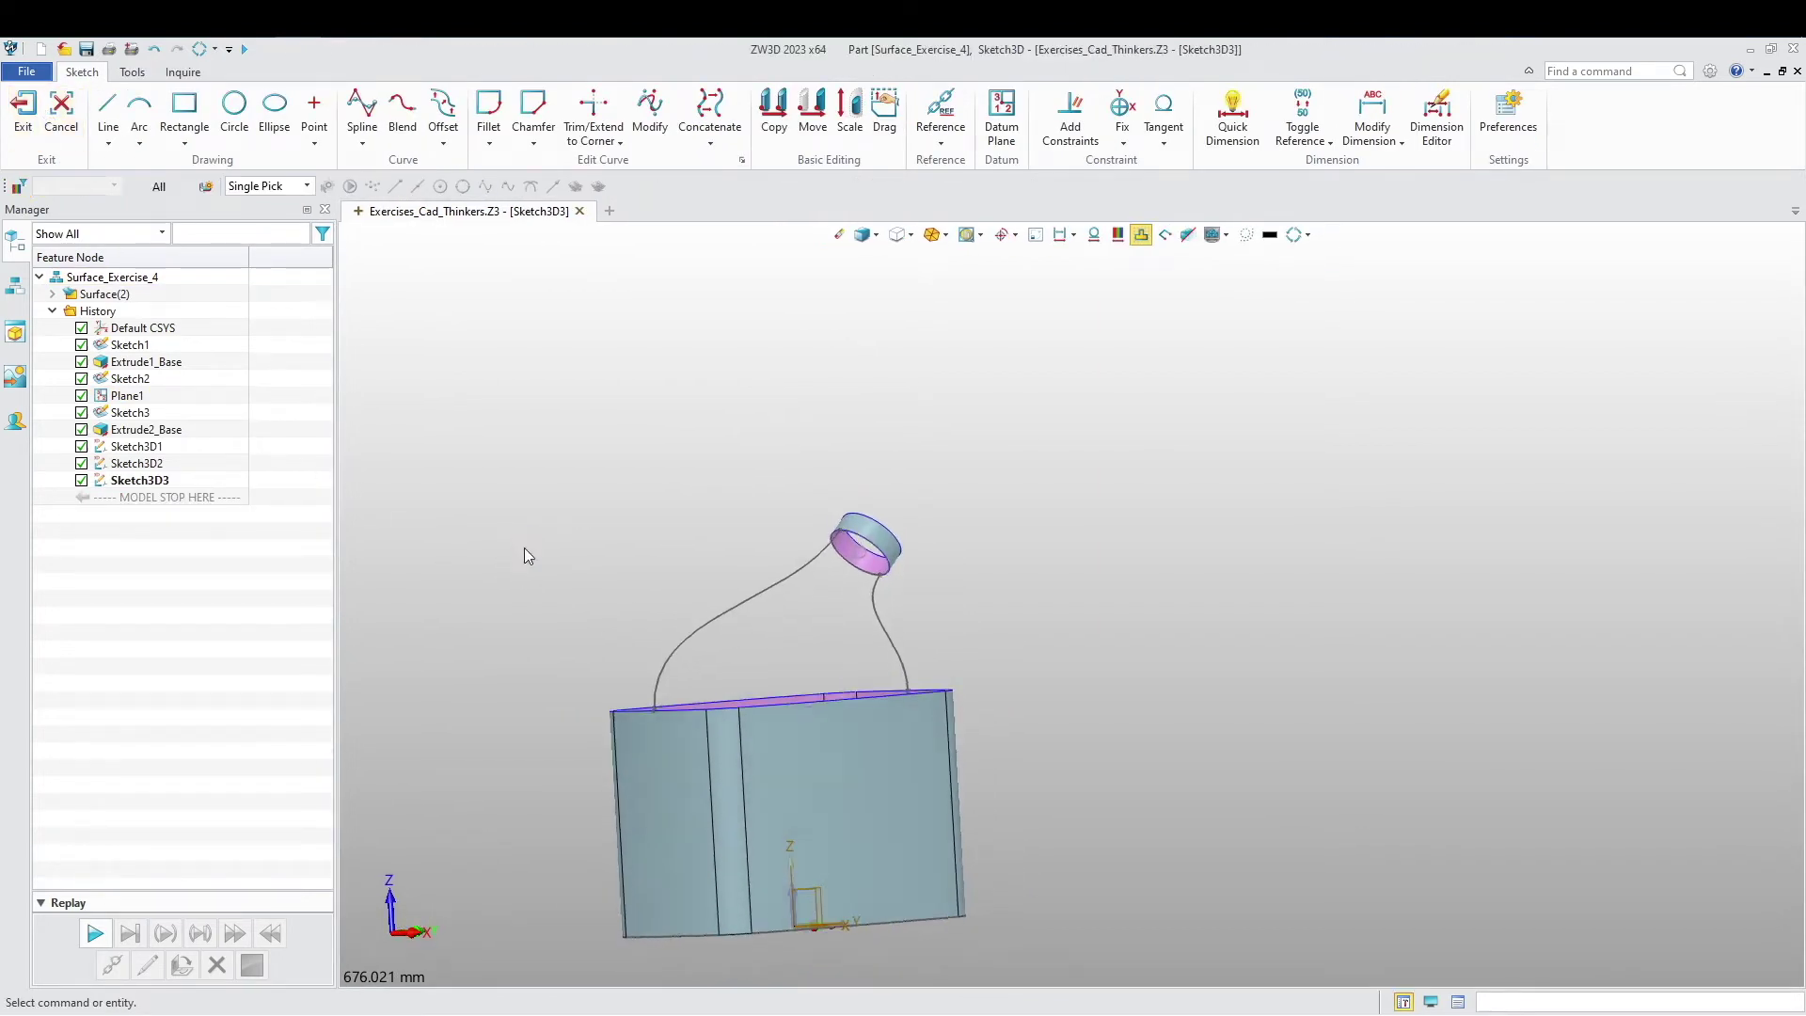
Step: Draw a 20 mm line across the ring's +X side wall from lower to upper edge and make it construction geometry
scroll(906, 521, "up", 5)
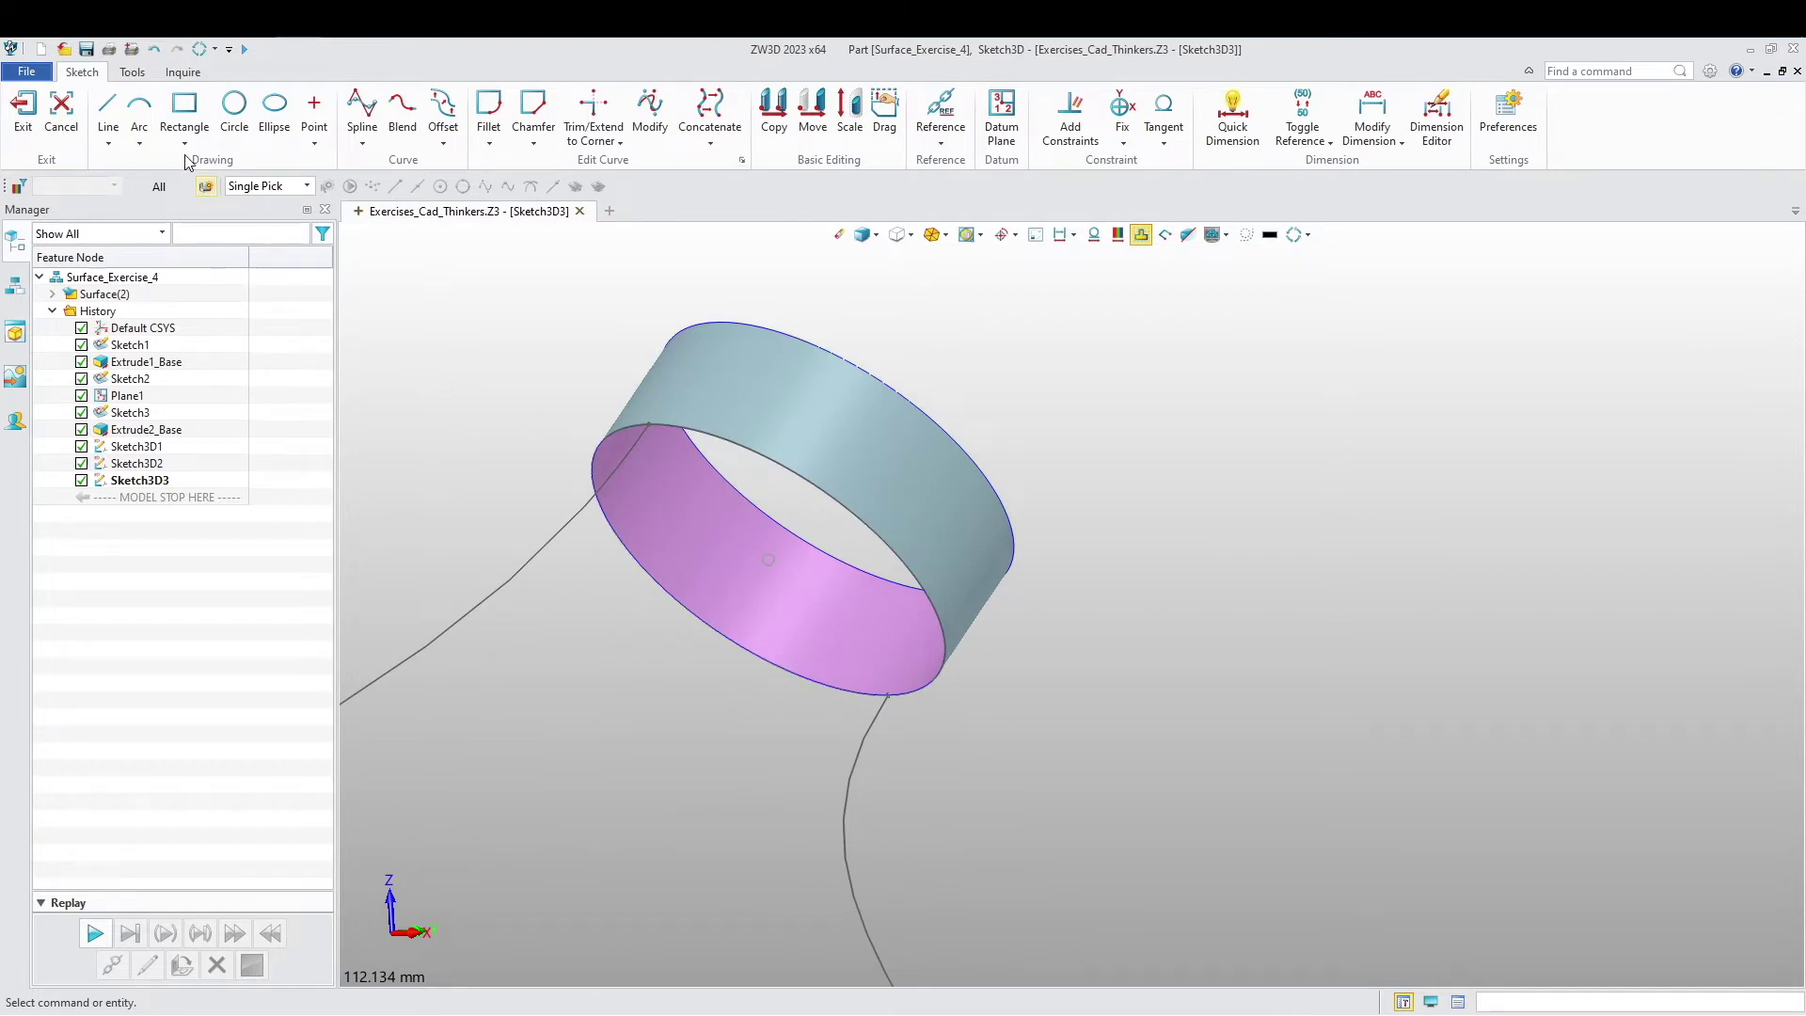
left_click(108, 111)
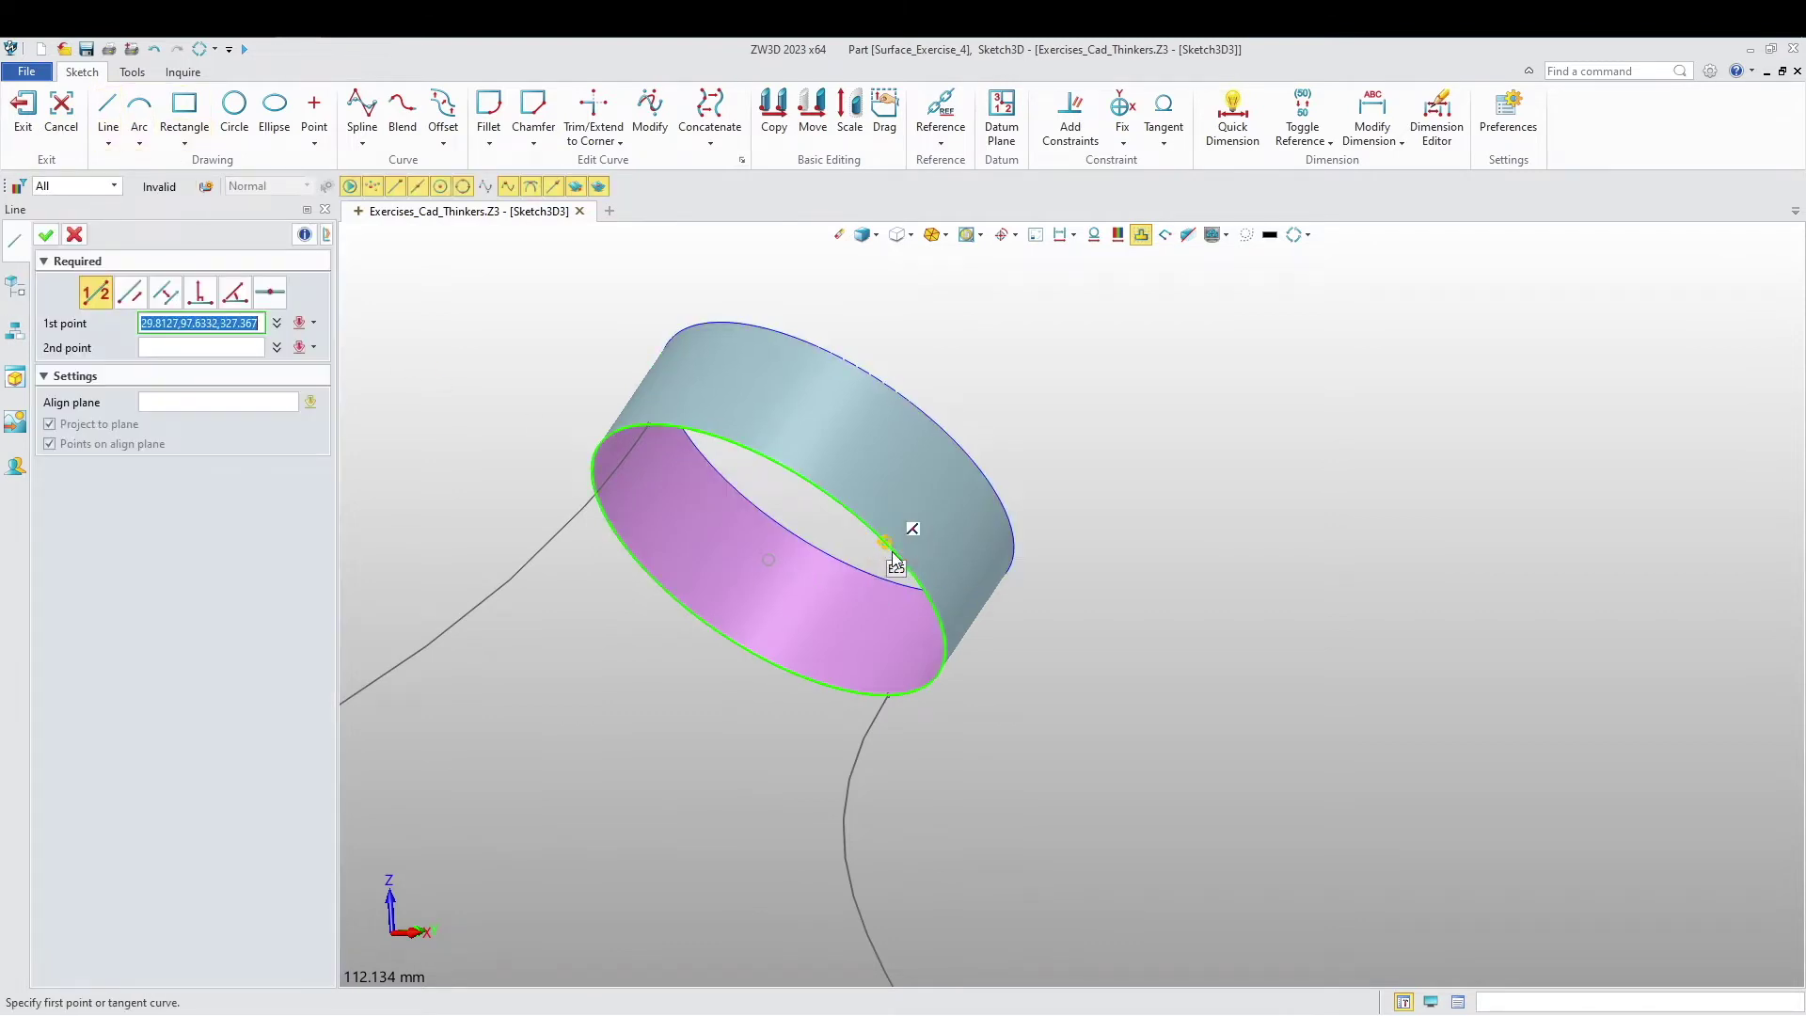
left_click(903, 551)
scroll(988, 475, "up", 3)
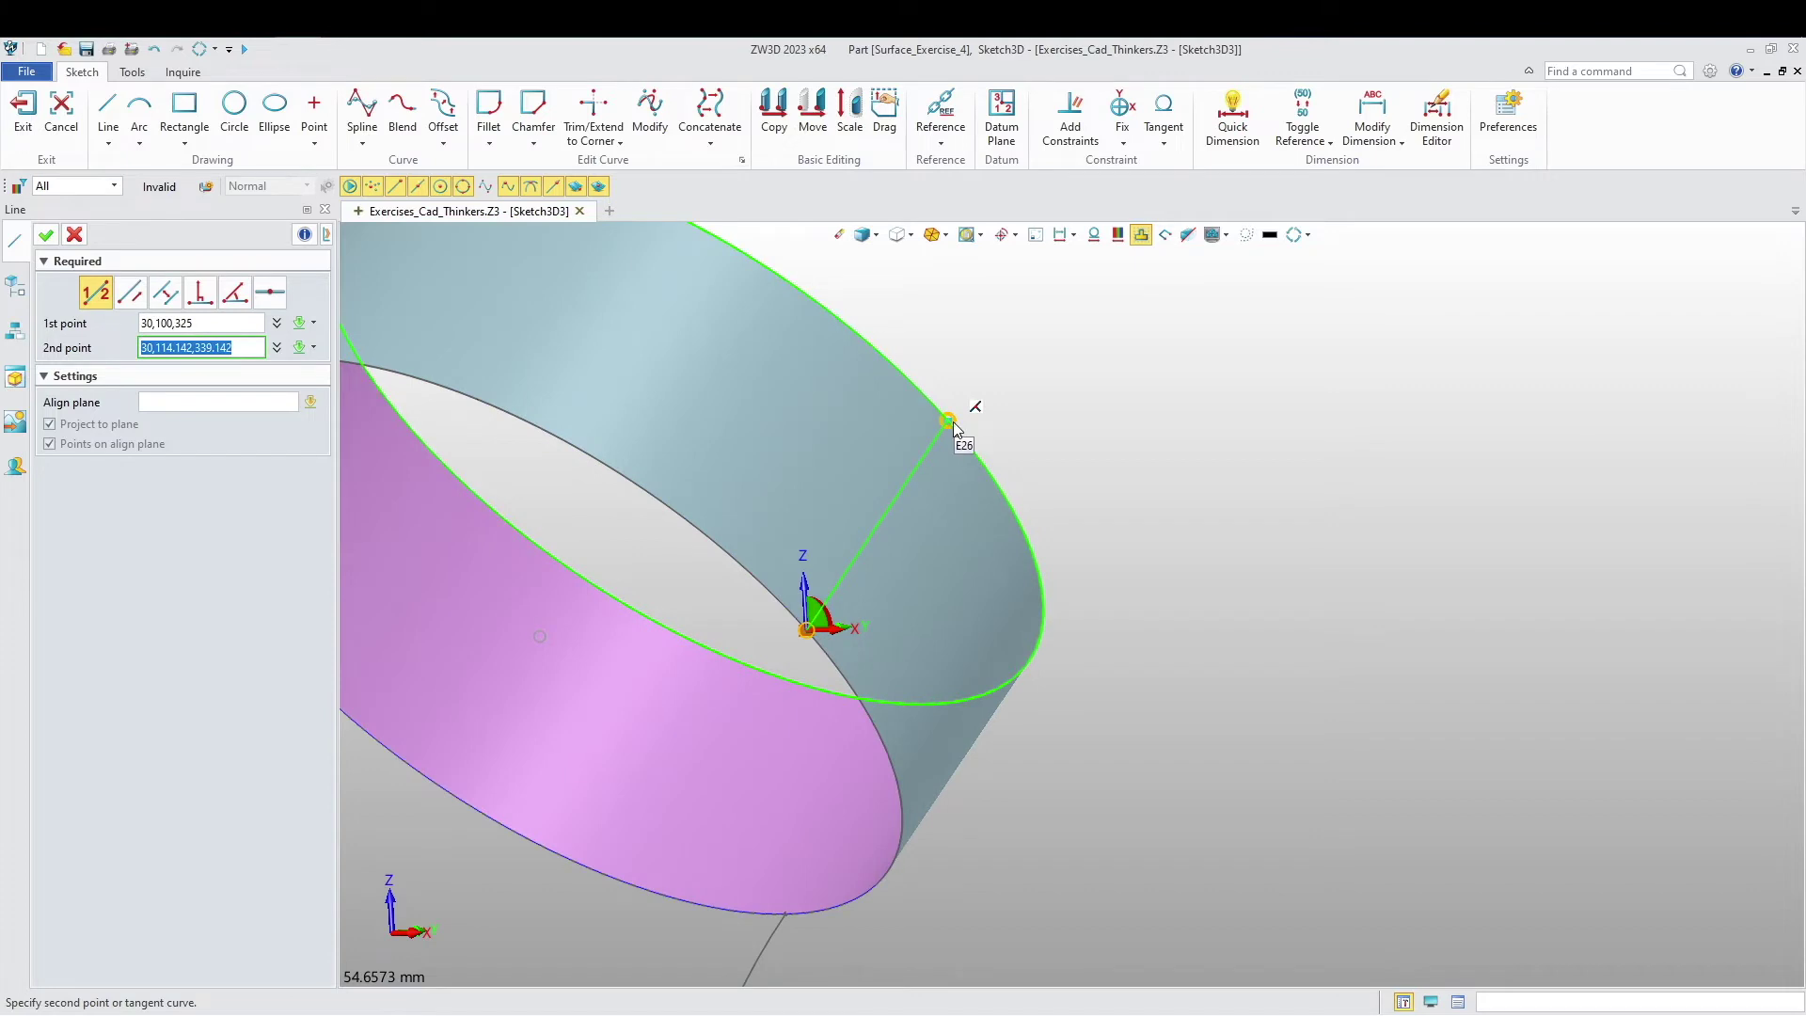
left_click(949, 423)
middle_click(878, 510)
right_click(883, 510)
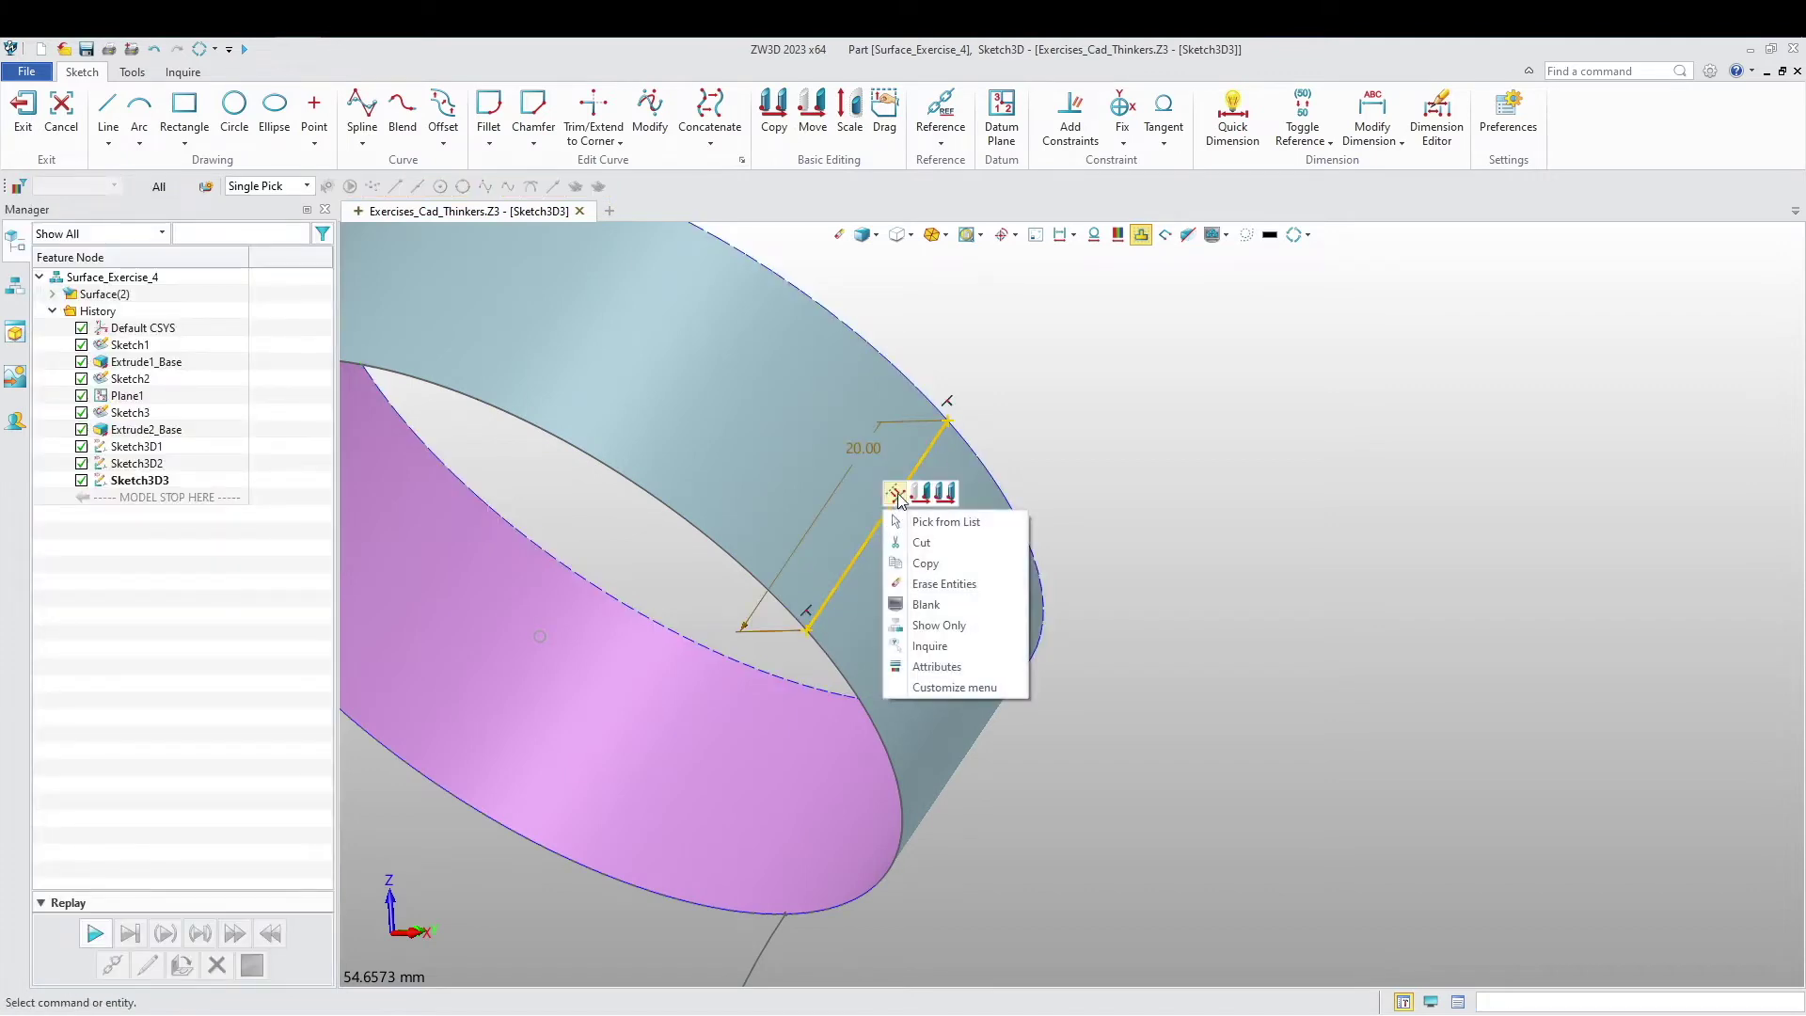
left_click(896, 494)
Step: Draw a vertical line down the middle of the base's +X side wall from top to bottom edge and make it construction geometry
scroll(932, 585, "down", 5)
middle_click_drag(1006, 742, 1073, 502)
right_click_drag(1072, 503, 924, 755)
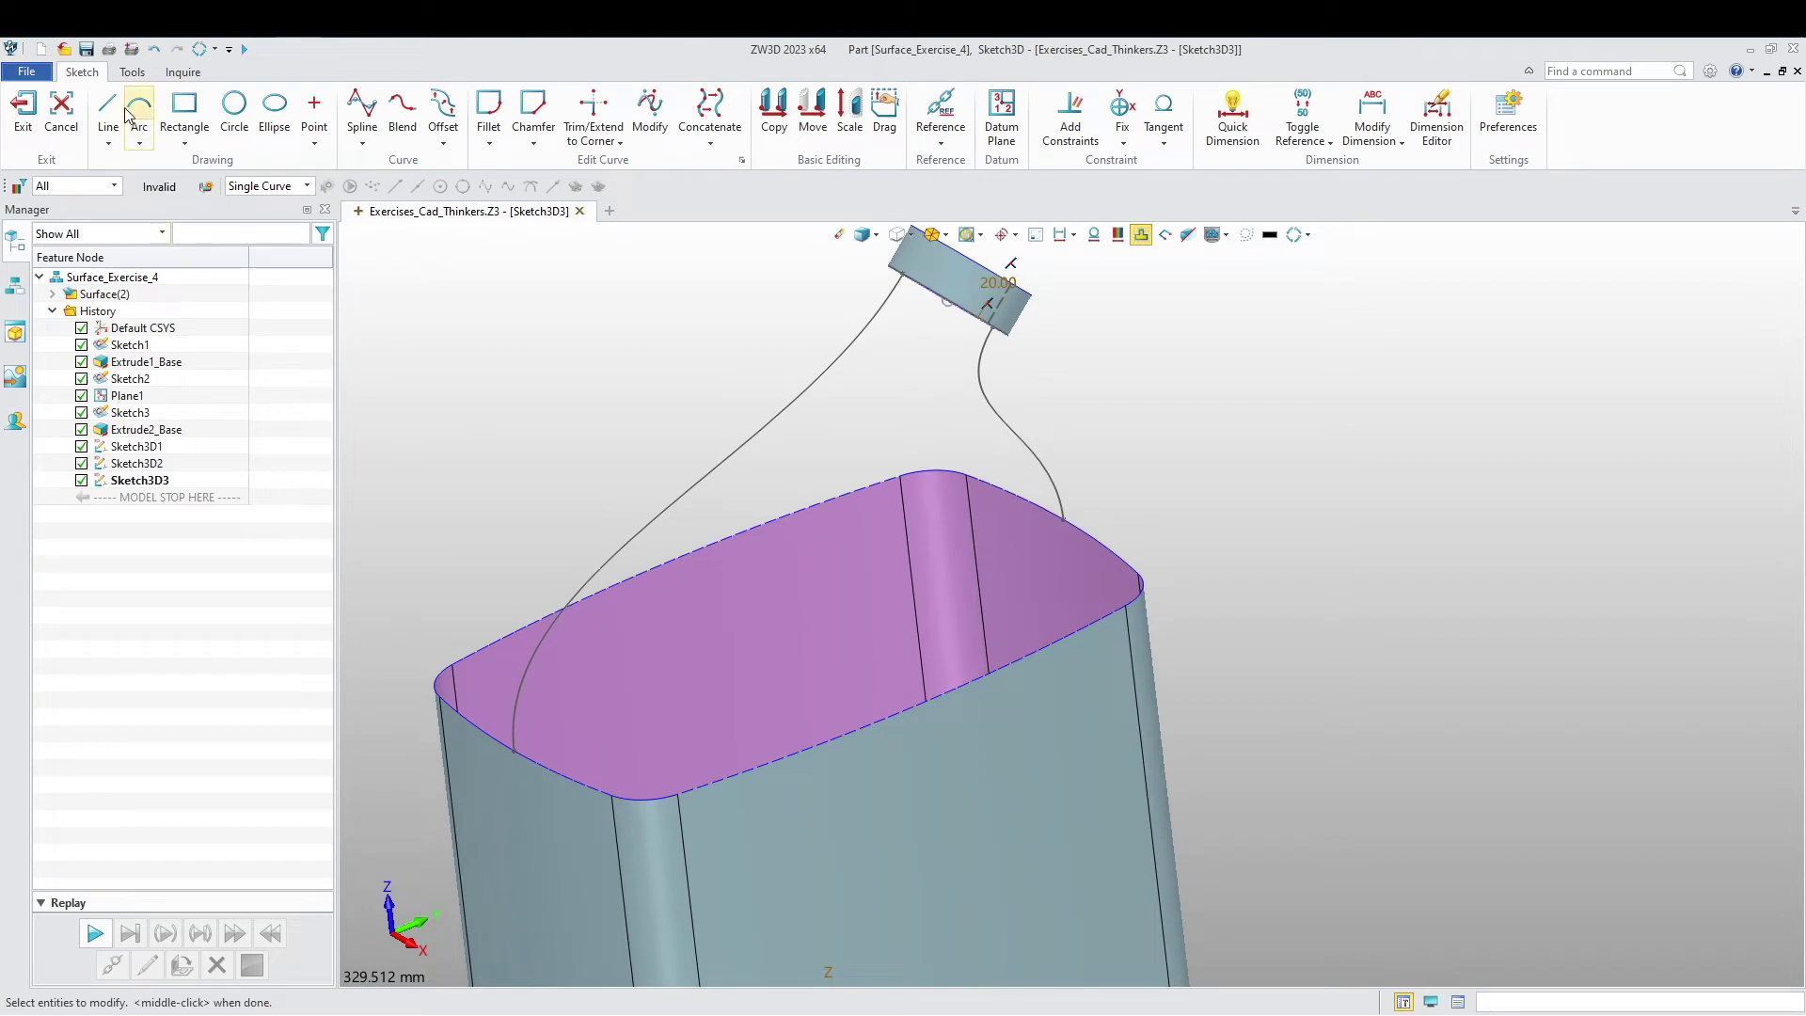
left_click(108, 111)
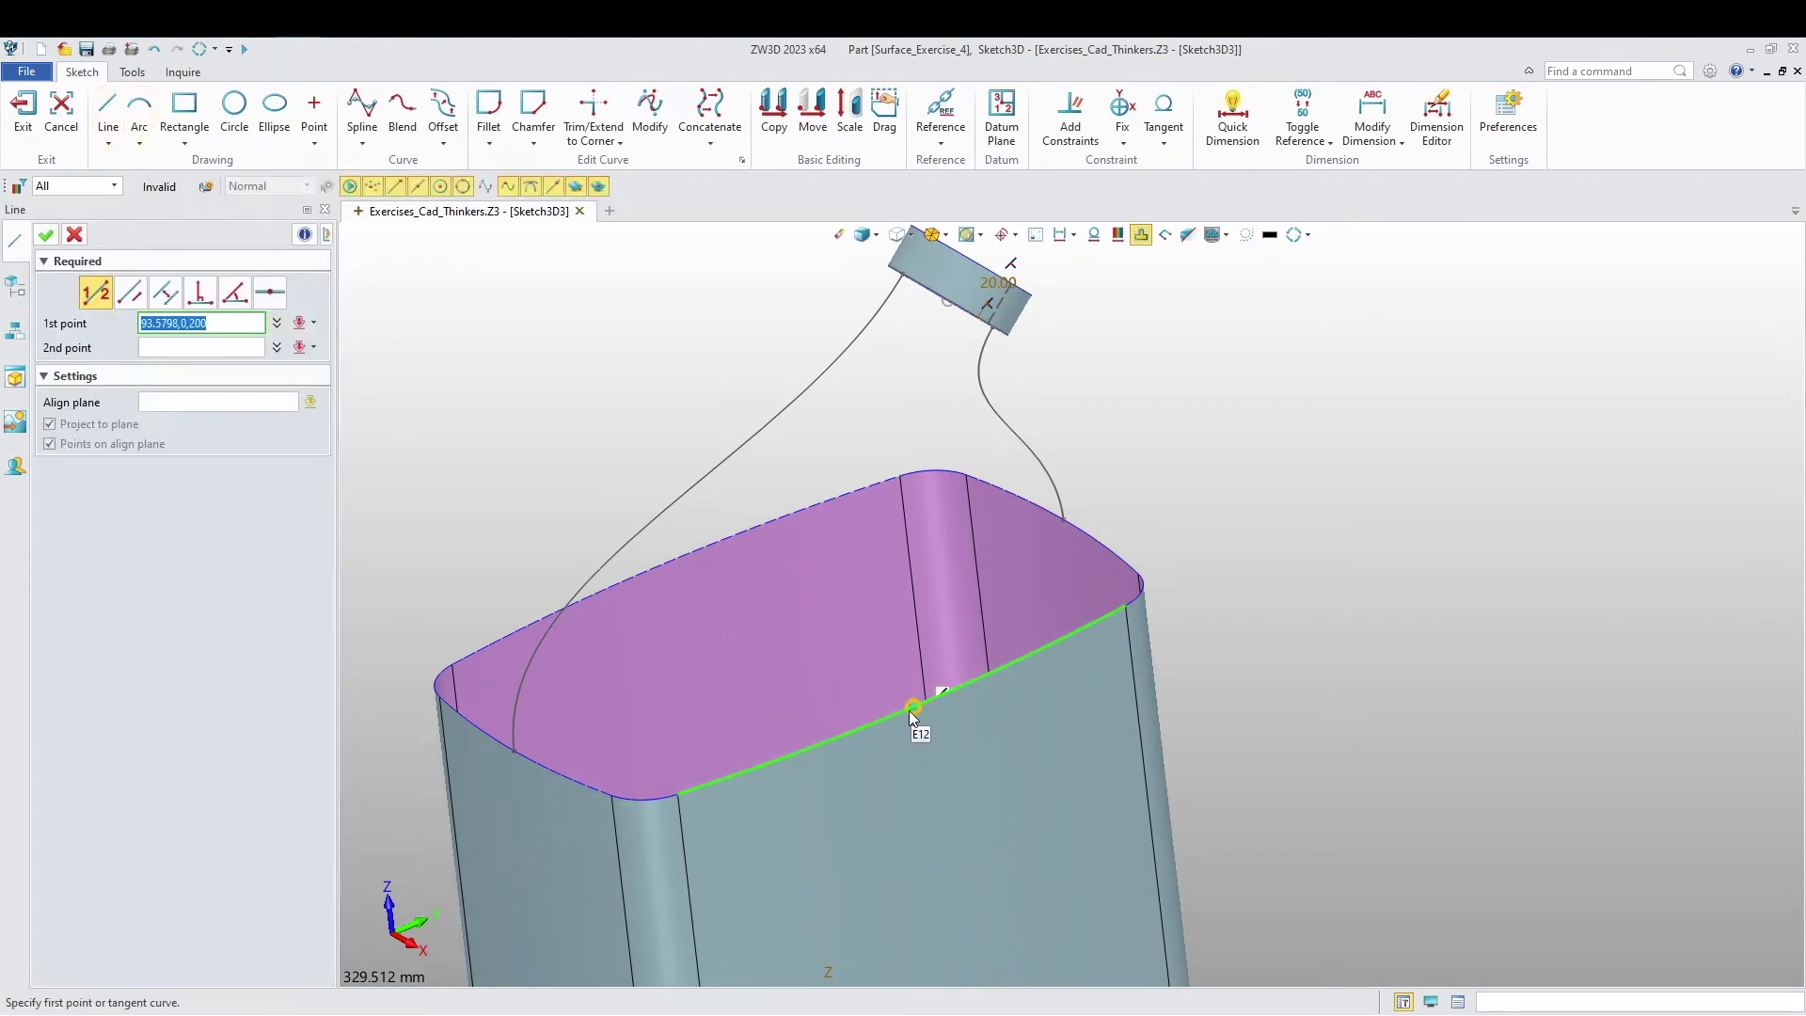
left_click(917, 727)
scroll(1103, 792, "down", 3)
scroll(1018, 856, "up", 6)
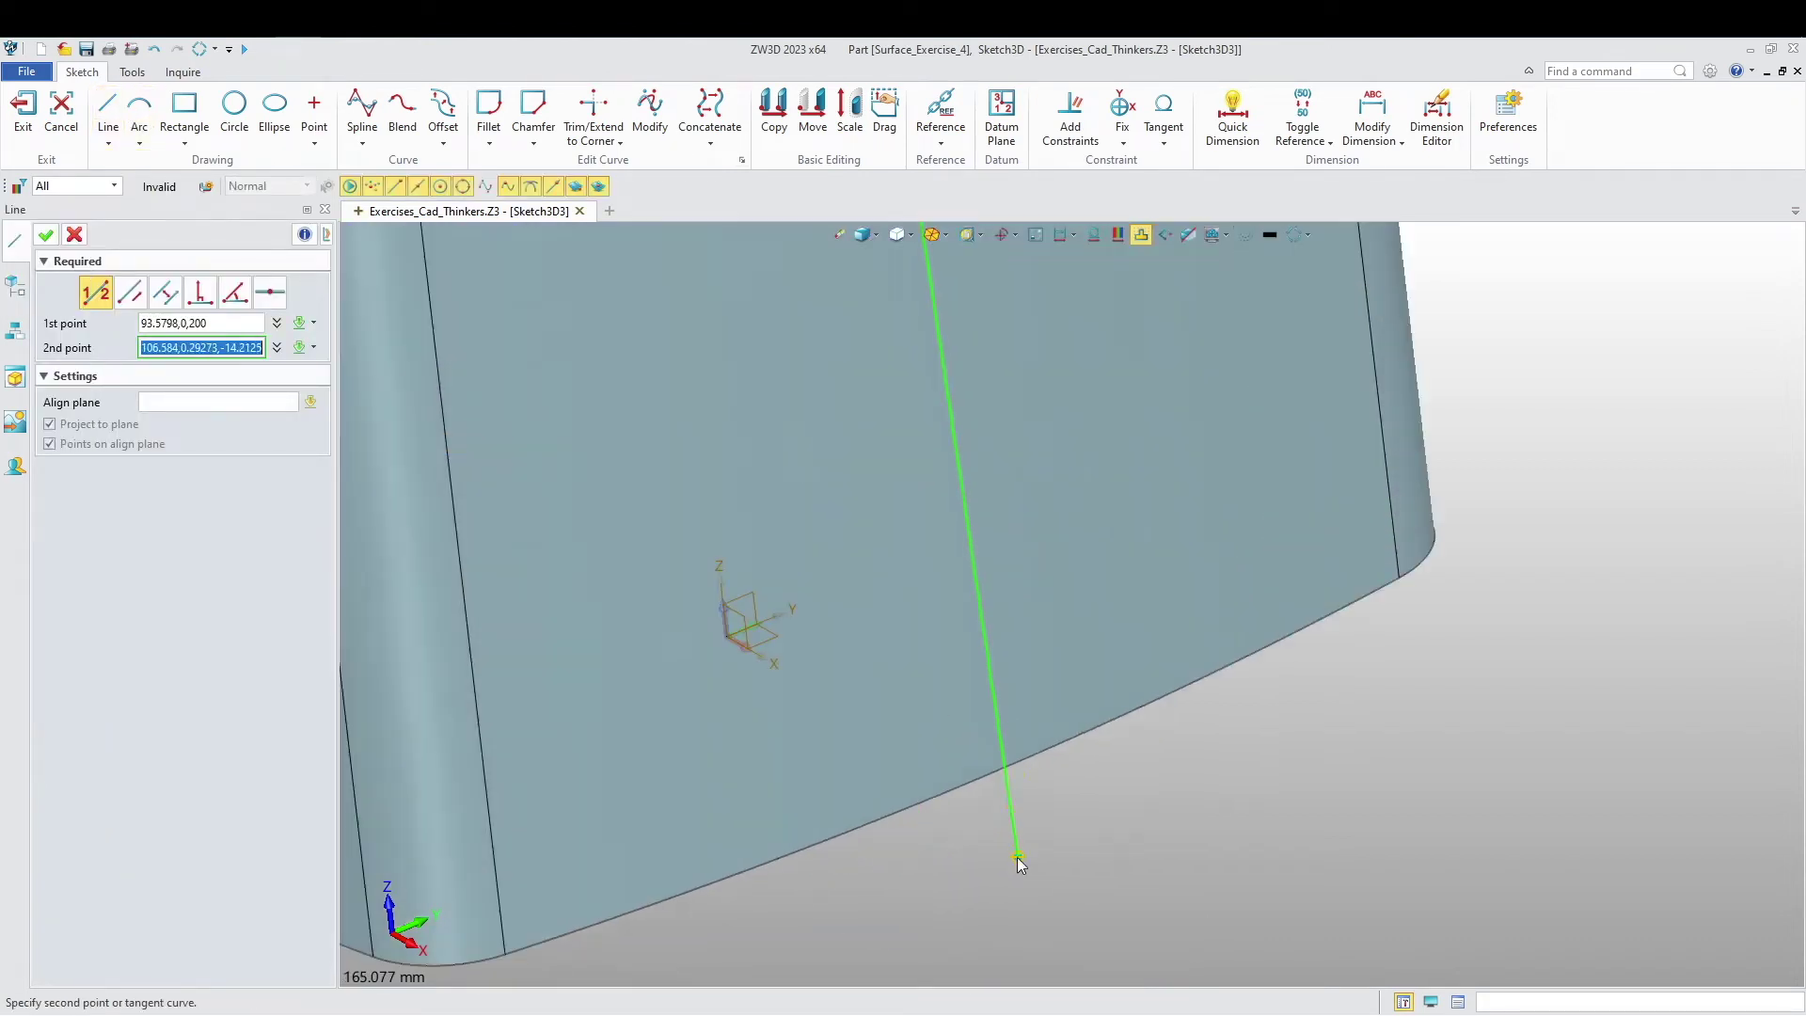
left_click(977, 777)
middle_click(999, 808)
right_click(967, 707)
left_click(981, 690)
Step: Draw a two-point spline from the upper end of the base's construction line to the lower end of the ring's construction line
scroll(960, 838, "down", 6)
middle_click_drag(1103, 659, 1109, 769)
right_click_drag(1110, 769, 1130, 762)
scroll(1017, 570, "up", 3)
right_click_drag(1044, 607, 1092, 599)
left_click(362, 108)
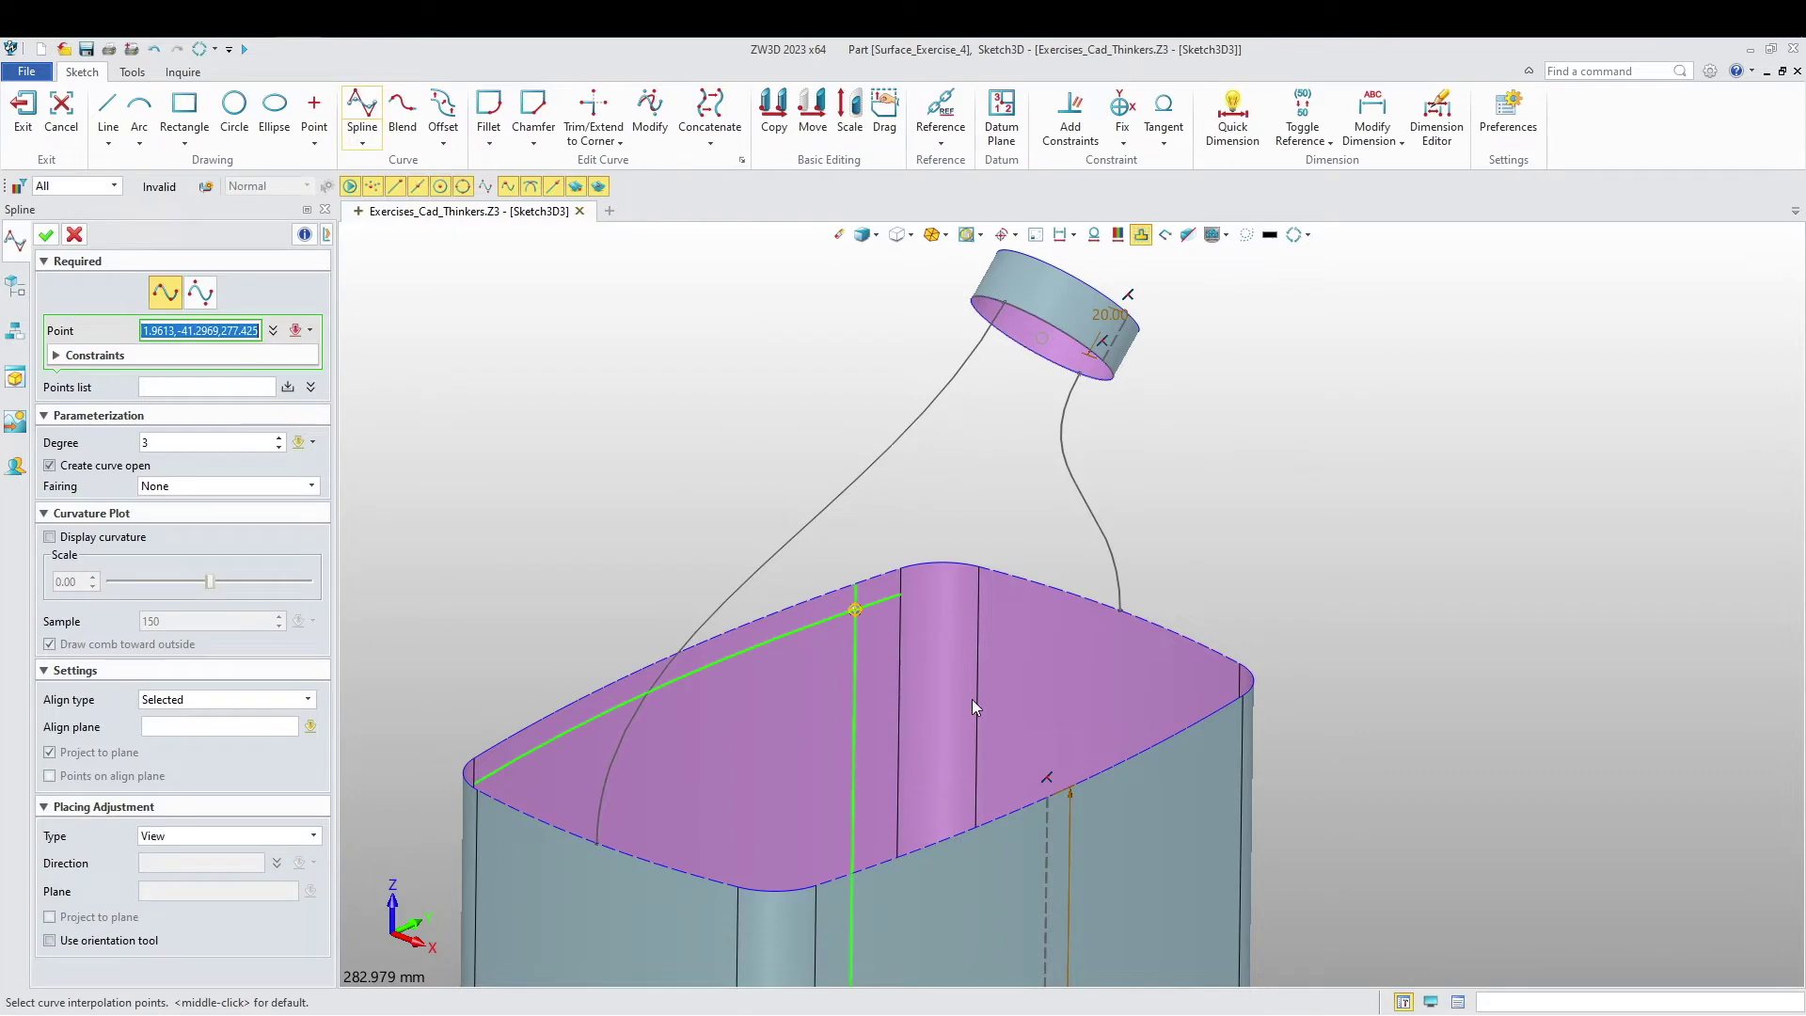
scroll(1050, 837, "up", 3)
left_click(1050, 828)
scroll(1082, 838, "down", 5)
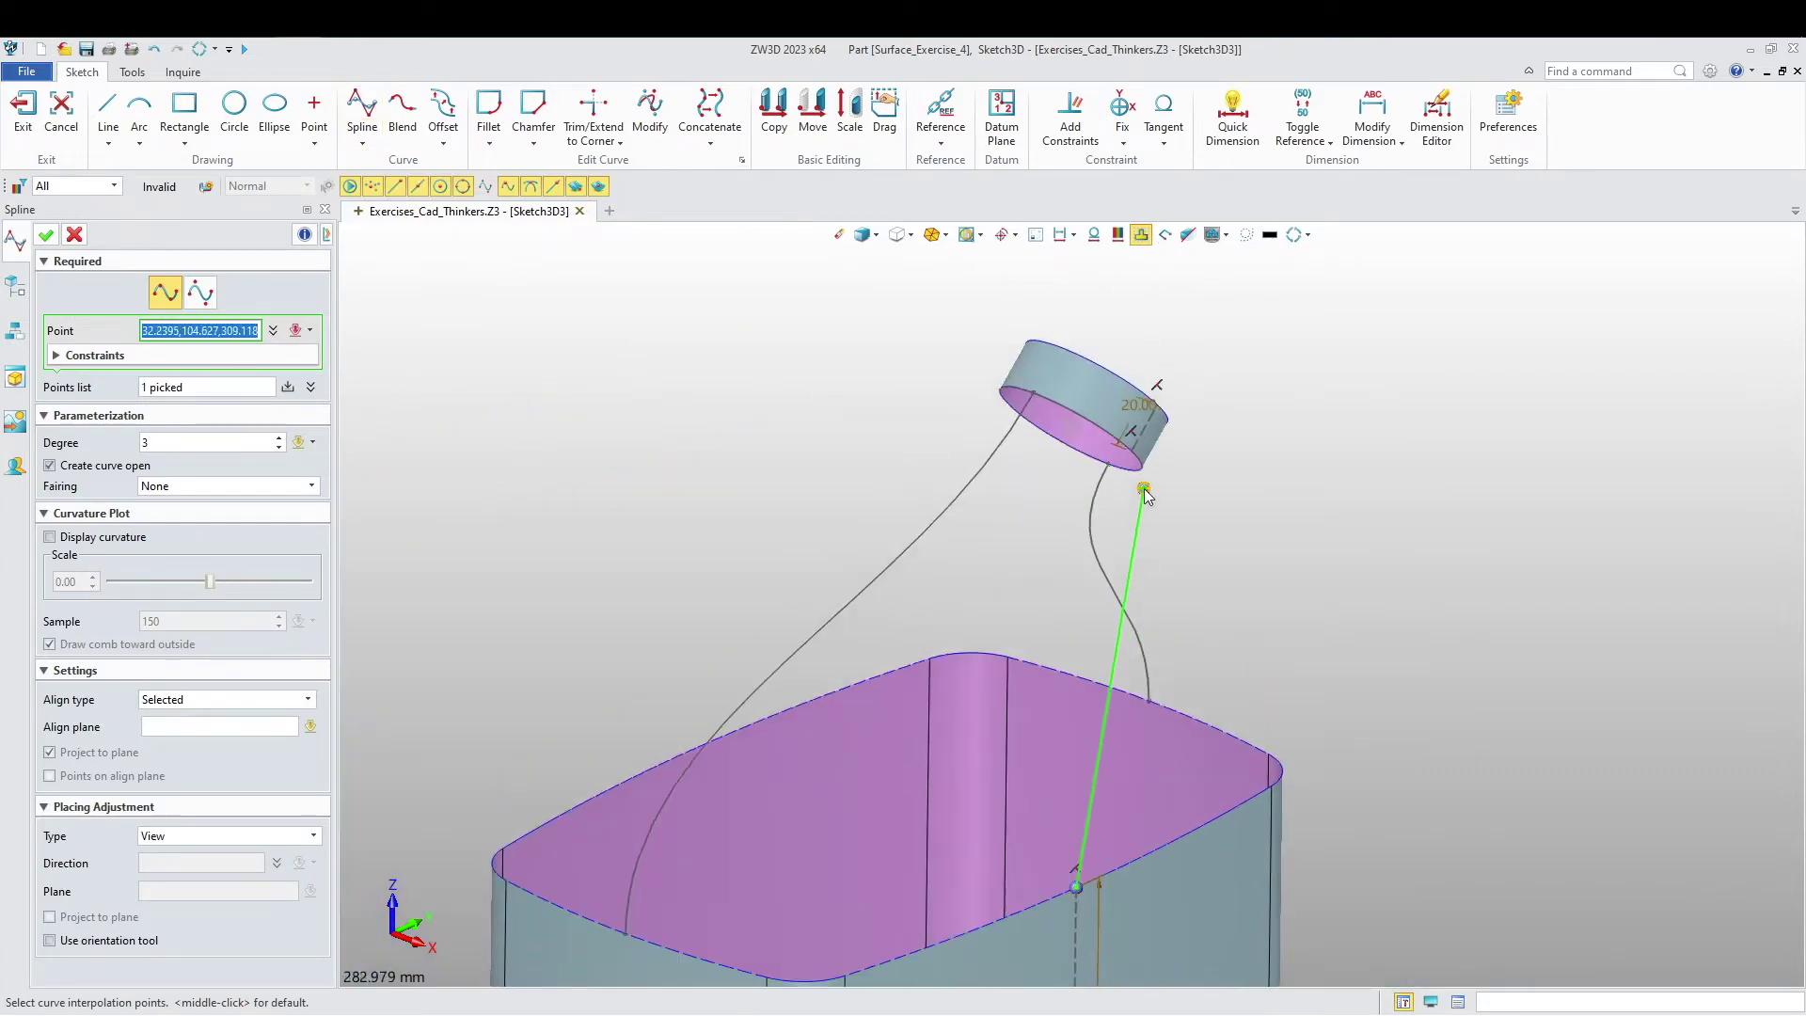
scroll(1152, 468, "up", 3)
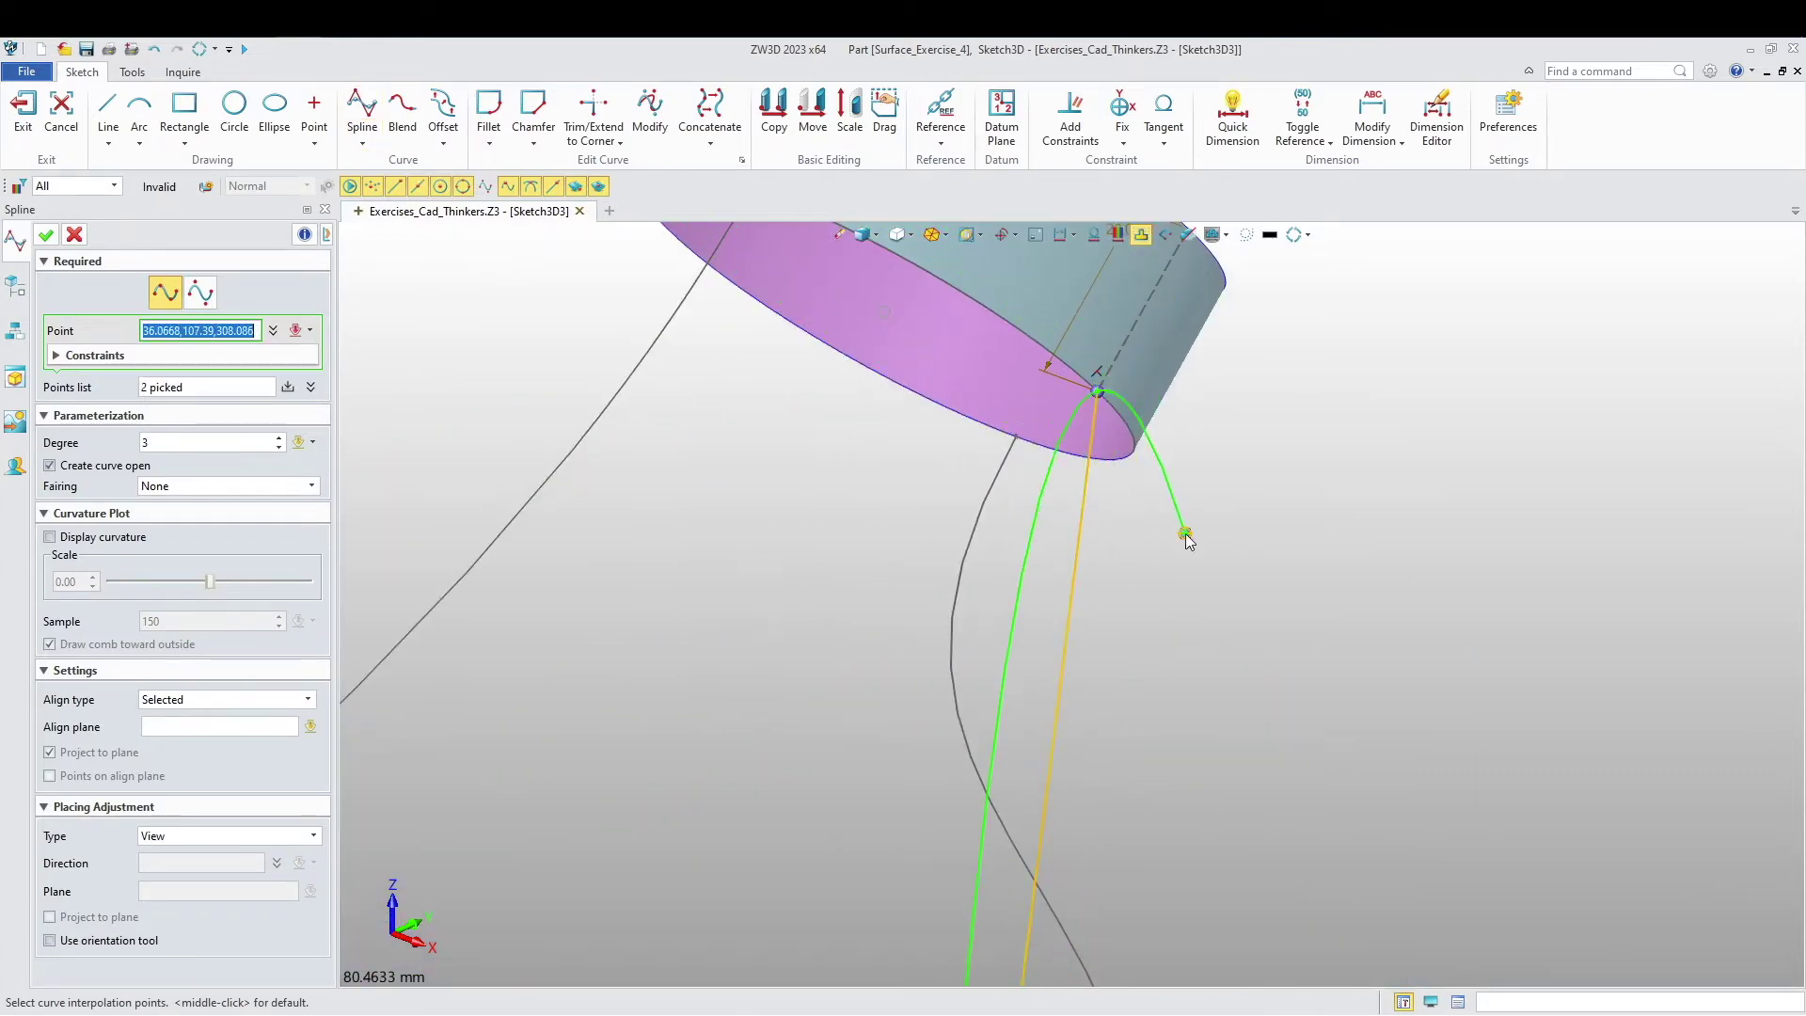
left_click(1097, 391)
middle_click(1190, 570)
scroll(1223, 639, "down", 5)
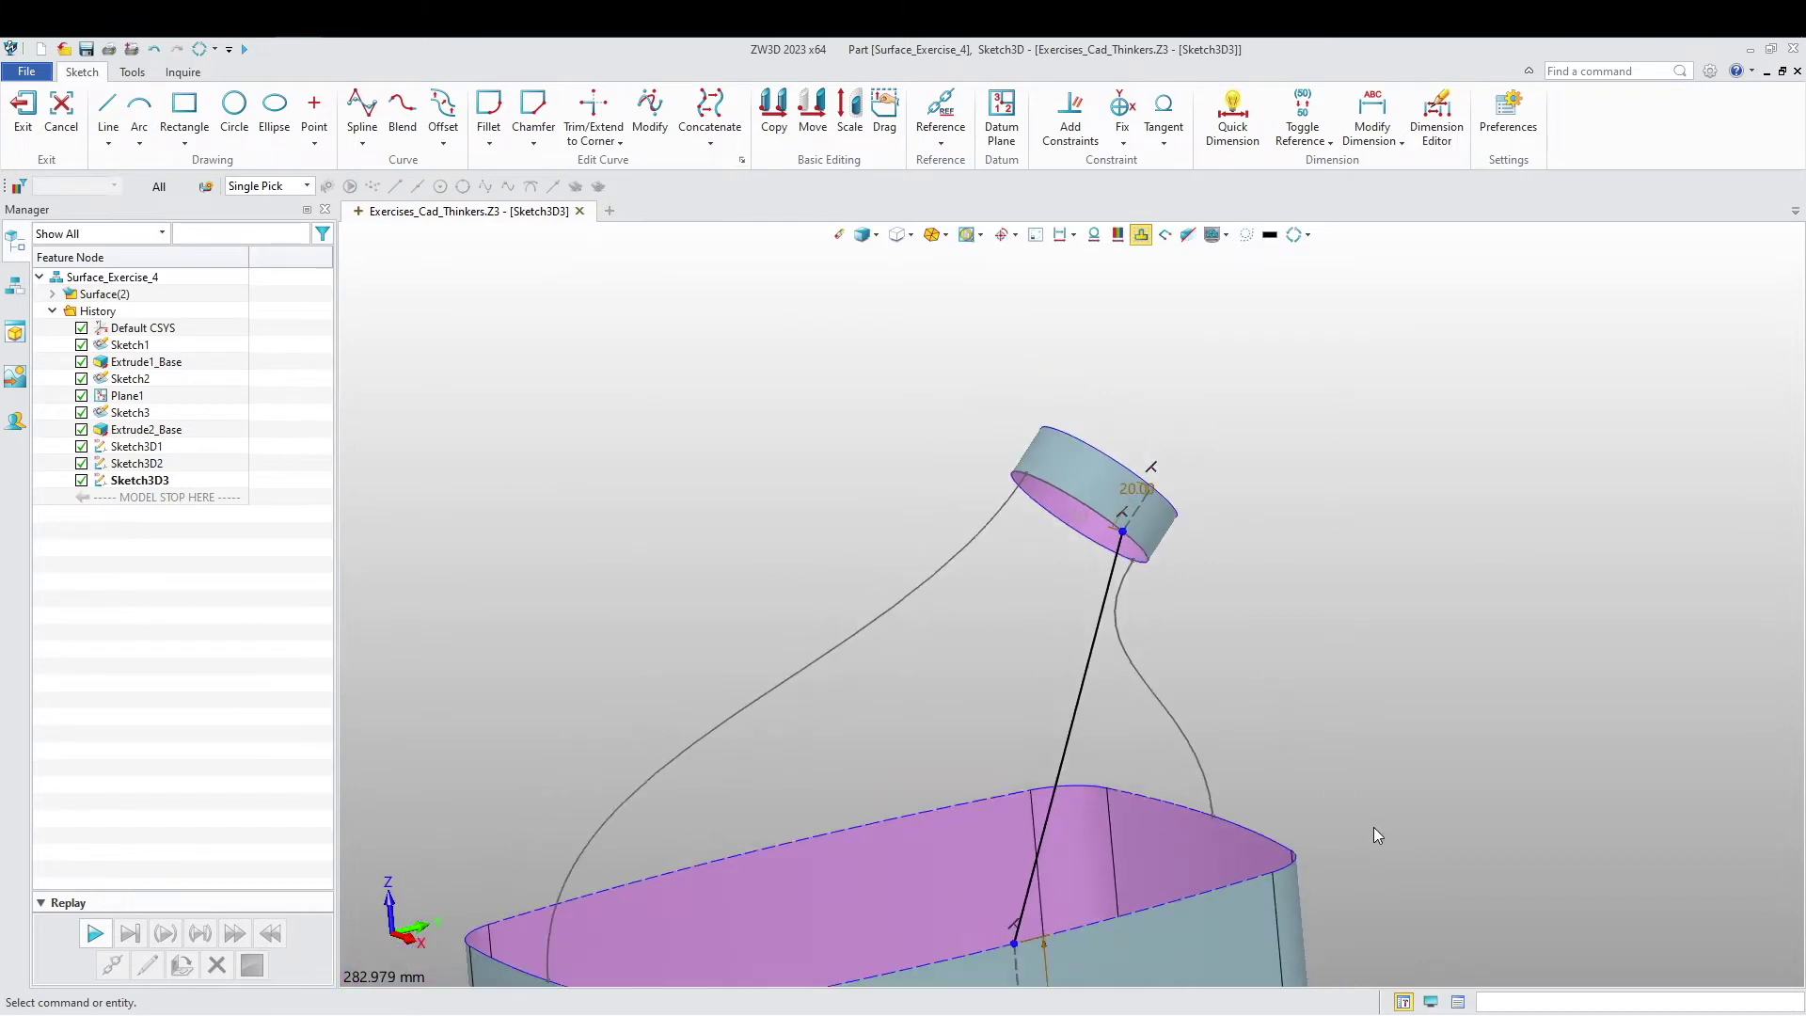
Step: Make the new spline's tangent at the base end vertical, aligned with the base's side wall in the XZ view
right_click_drag(1432, 831, 1396, 838)
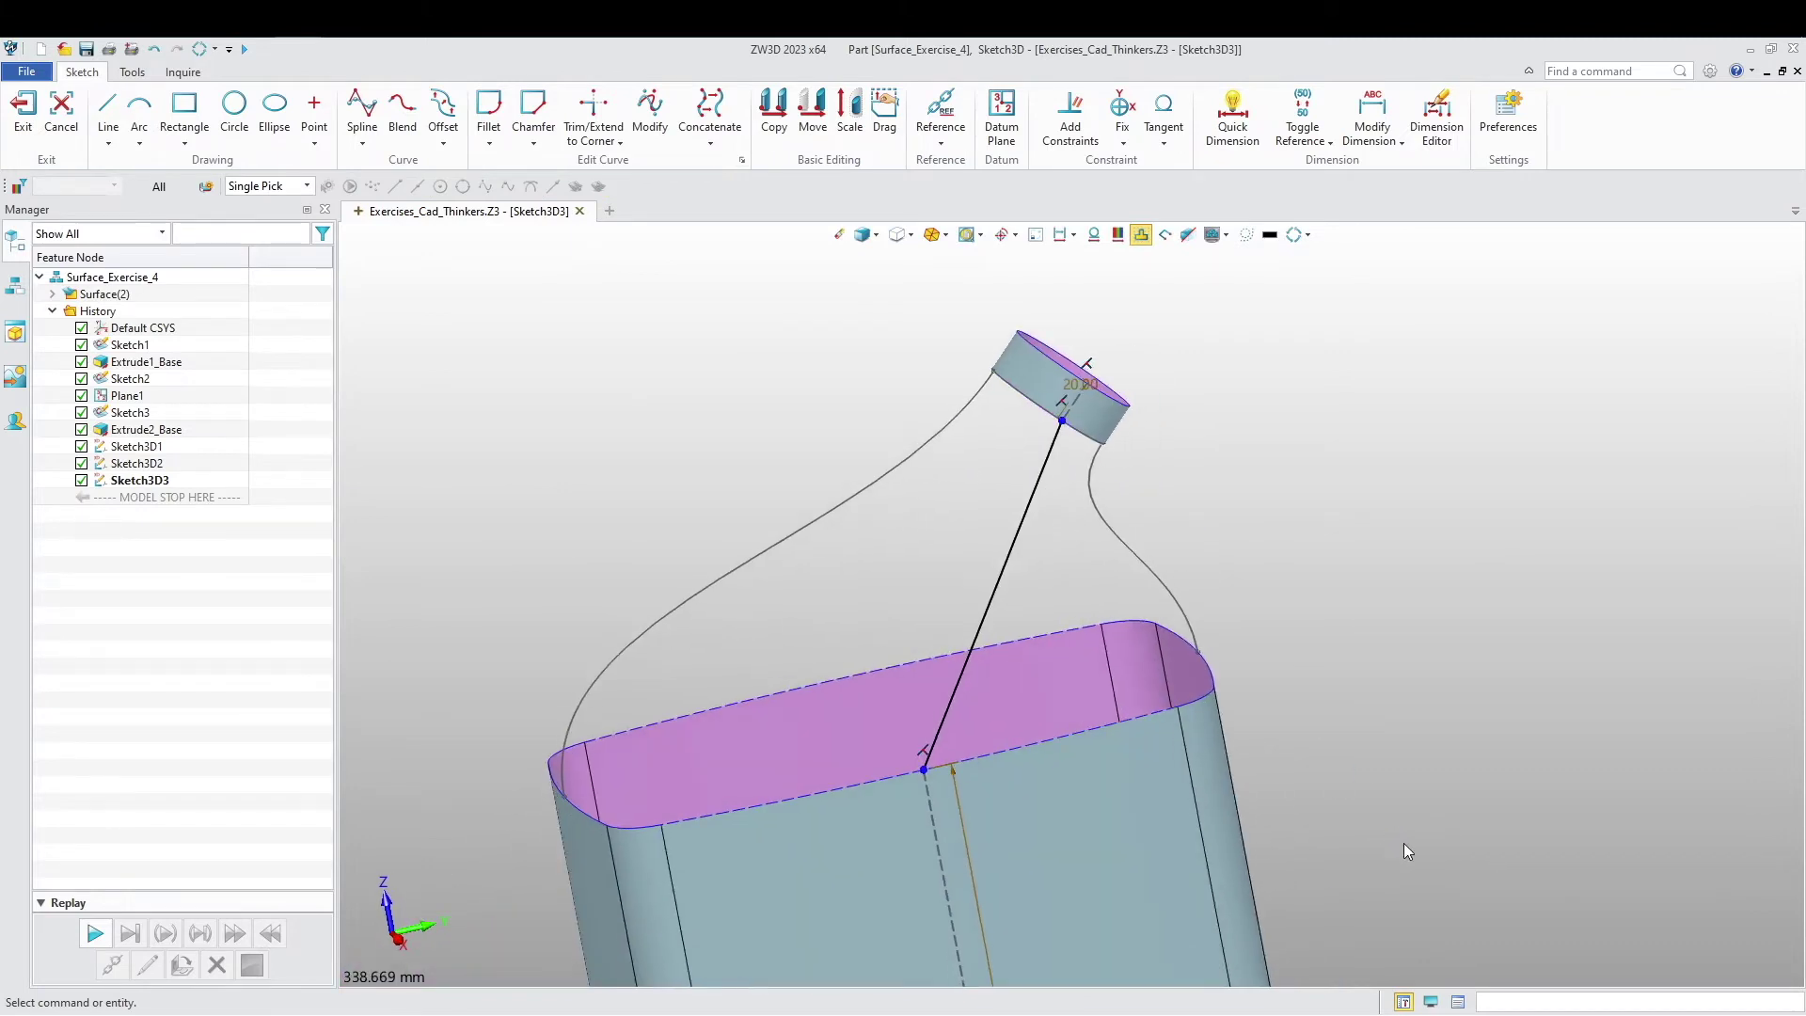
key("ctrl+Down")
scroll(1246, 586, "up", 5)
middle_click_drag(1253, 610, 1160, 776)
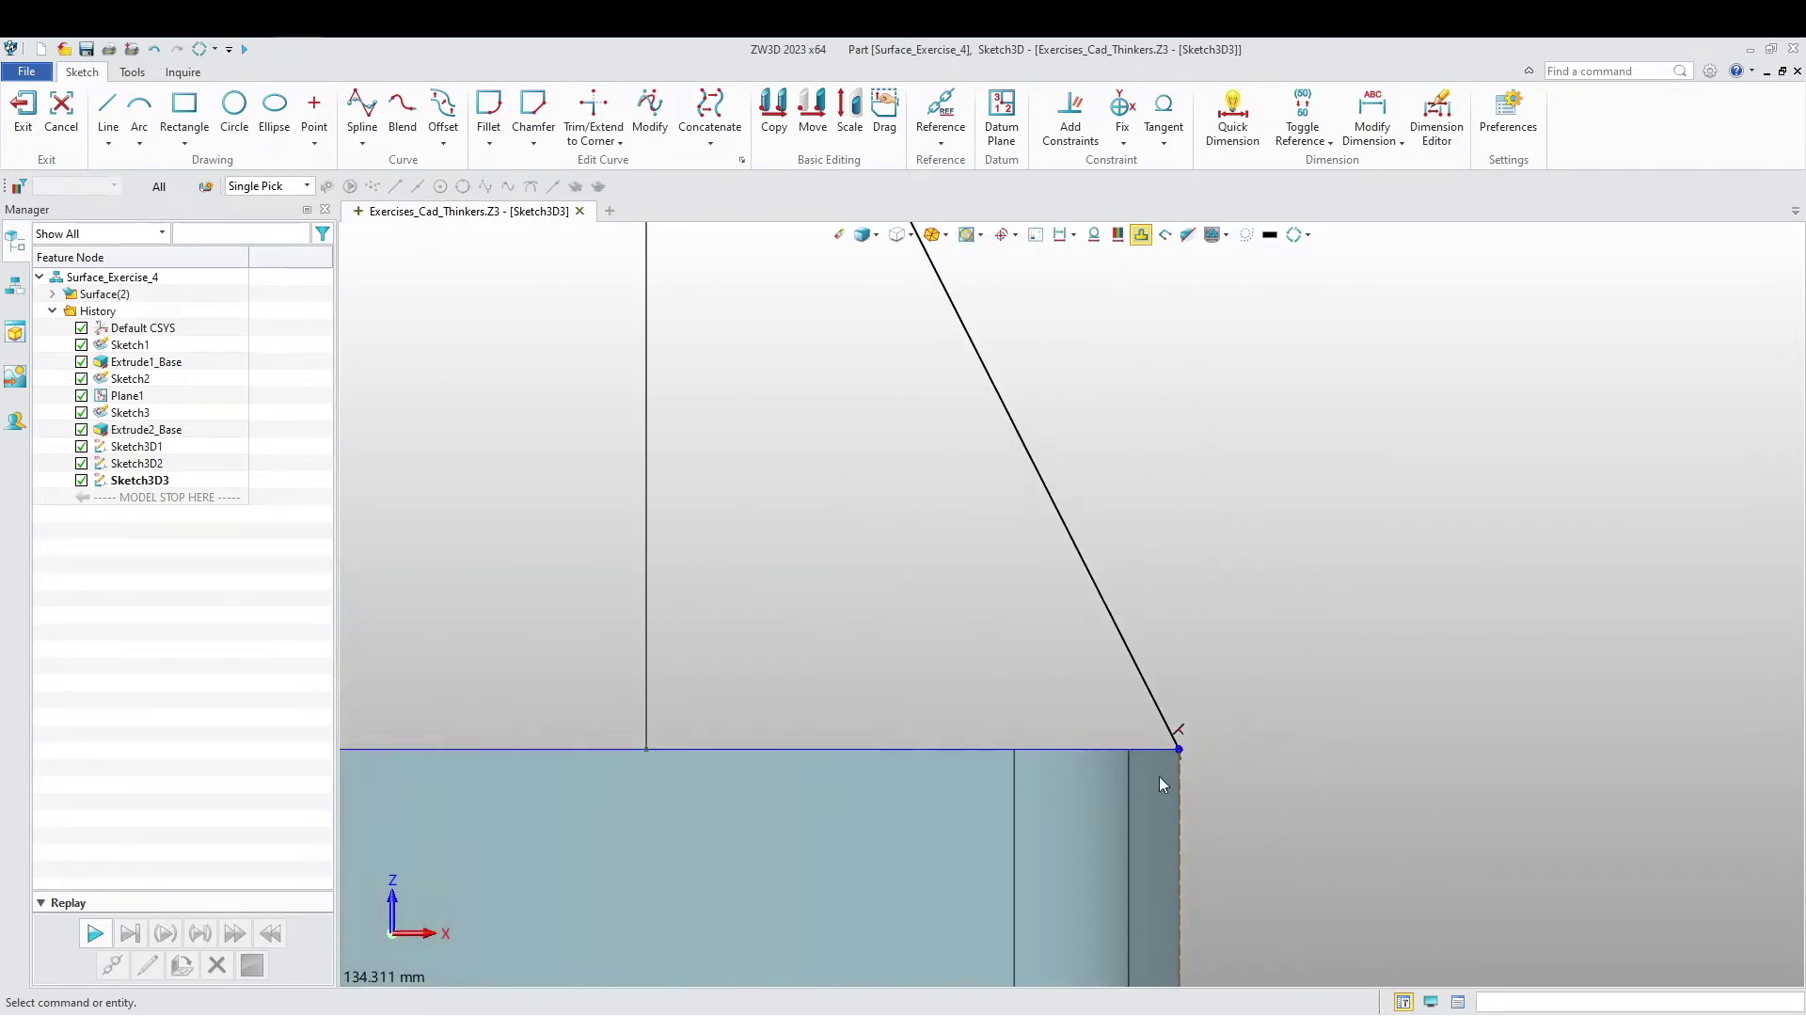
scroll(1144, 703, "up", 2)
left_click(1167, 711)
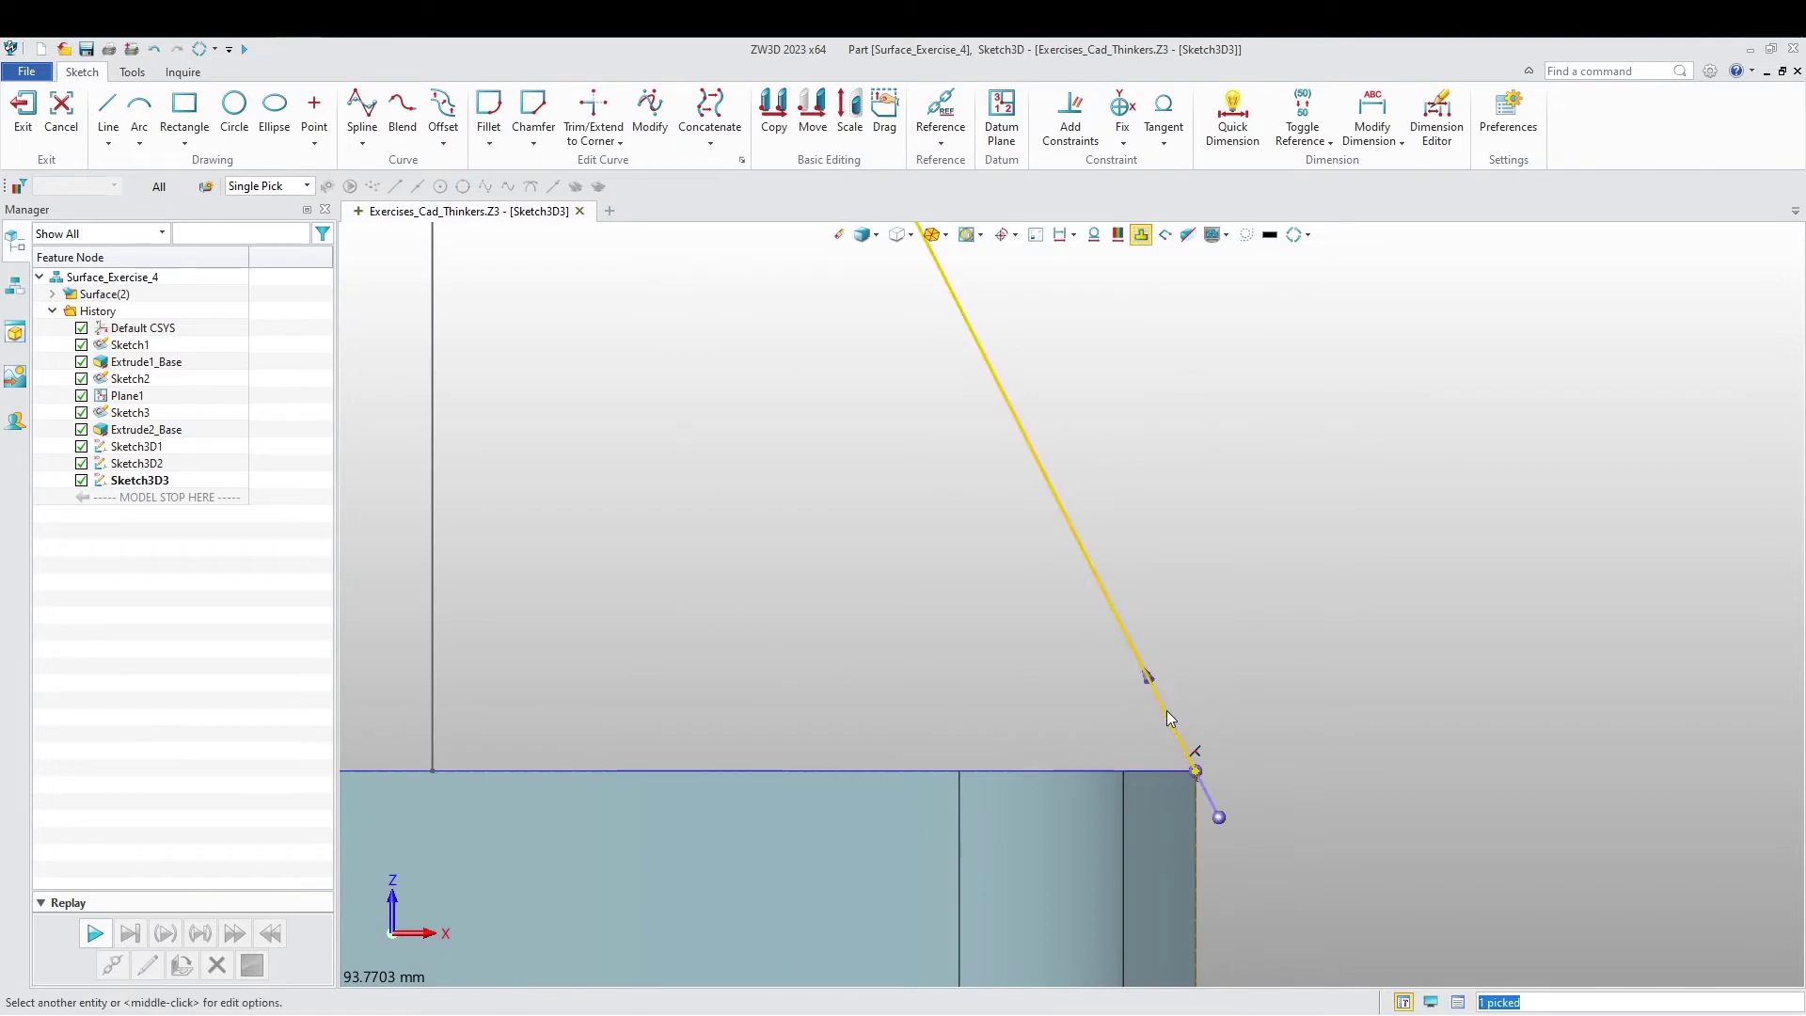
left_click(1219, 818)
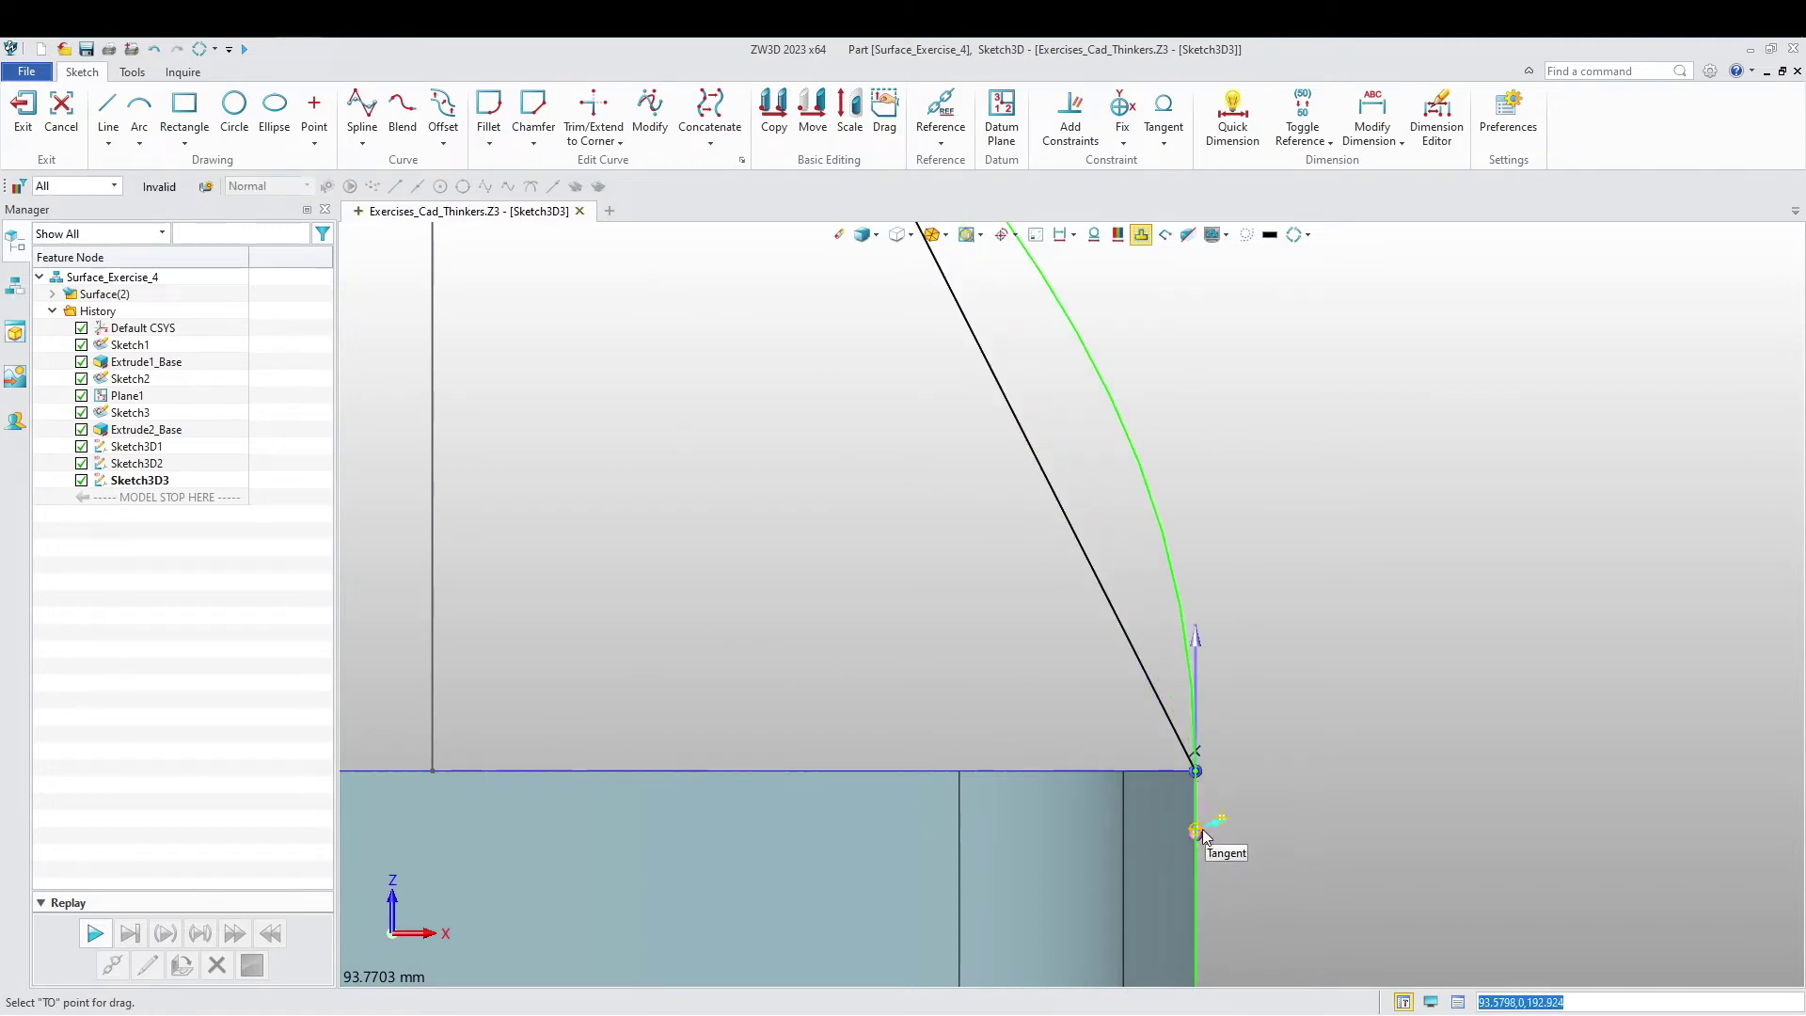
left_click(1198, 831)
scroll(1285, 790, "down", 3)
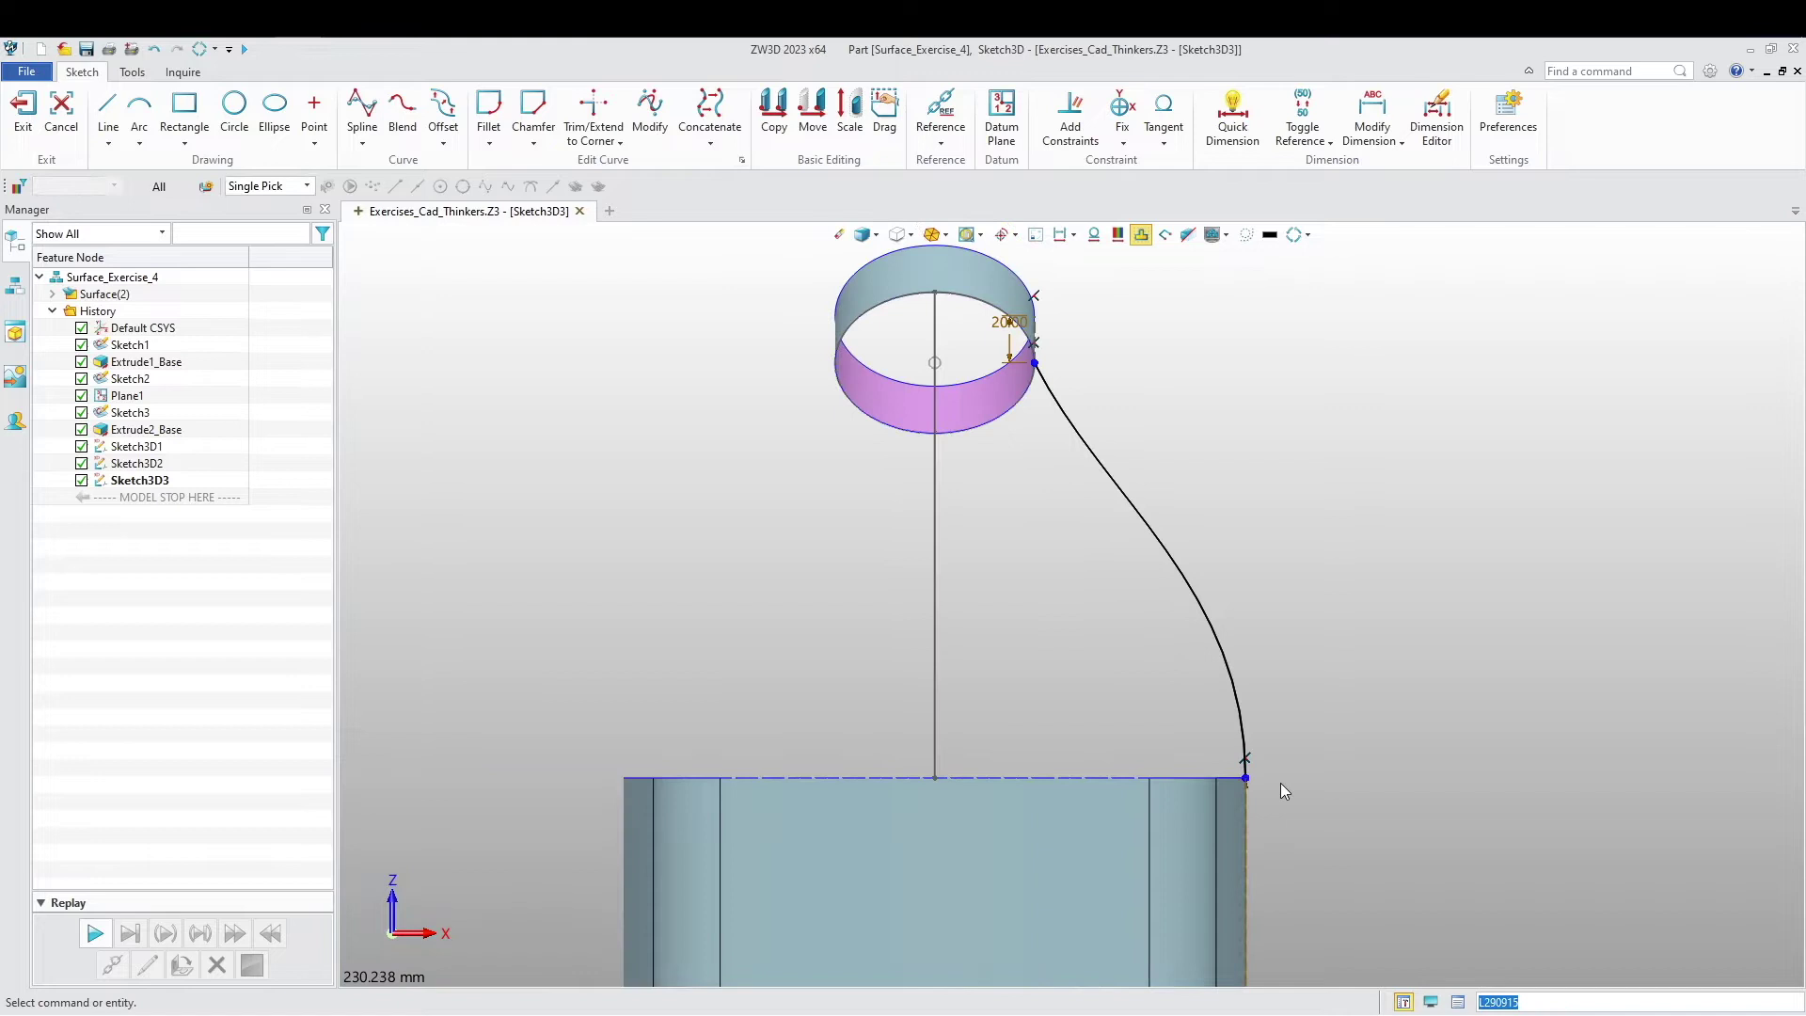
Step: Draw a vertical reference line about 23.6 mm long straight down from the spline's ring end
scroll(996, 758, "up", 5)
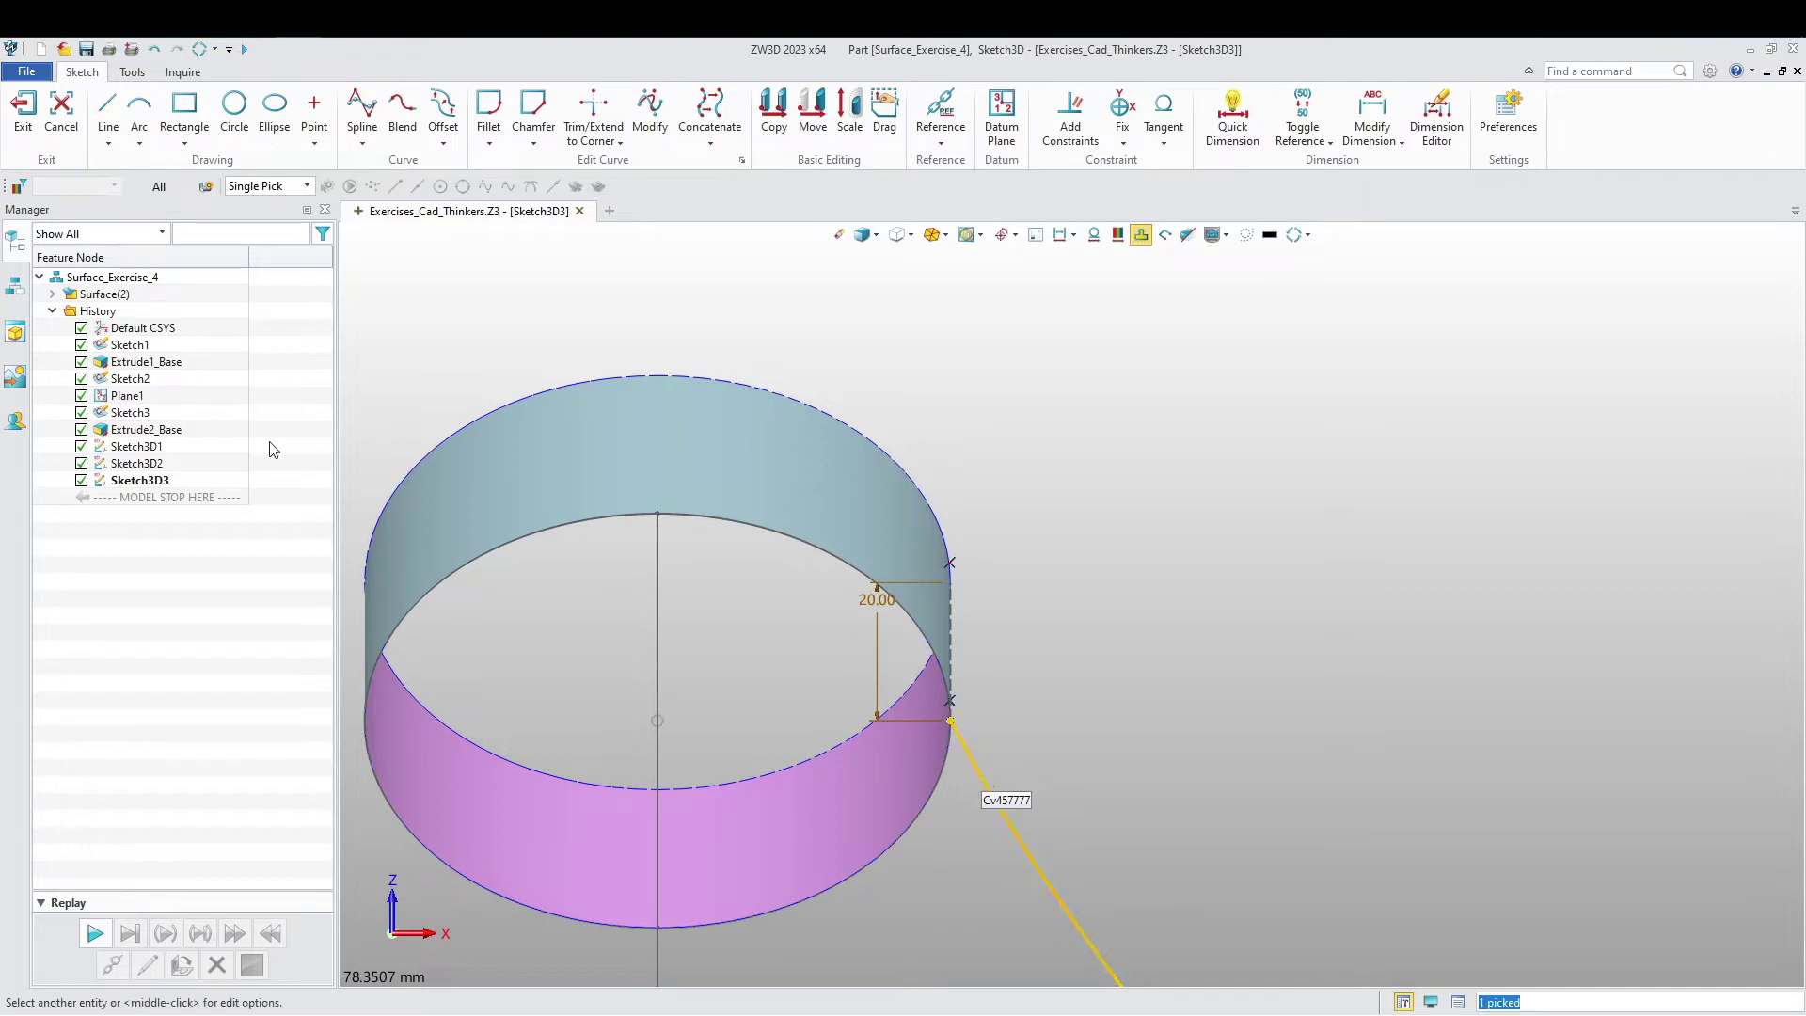
left_click(115, 110)
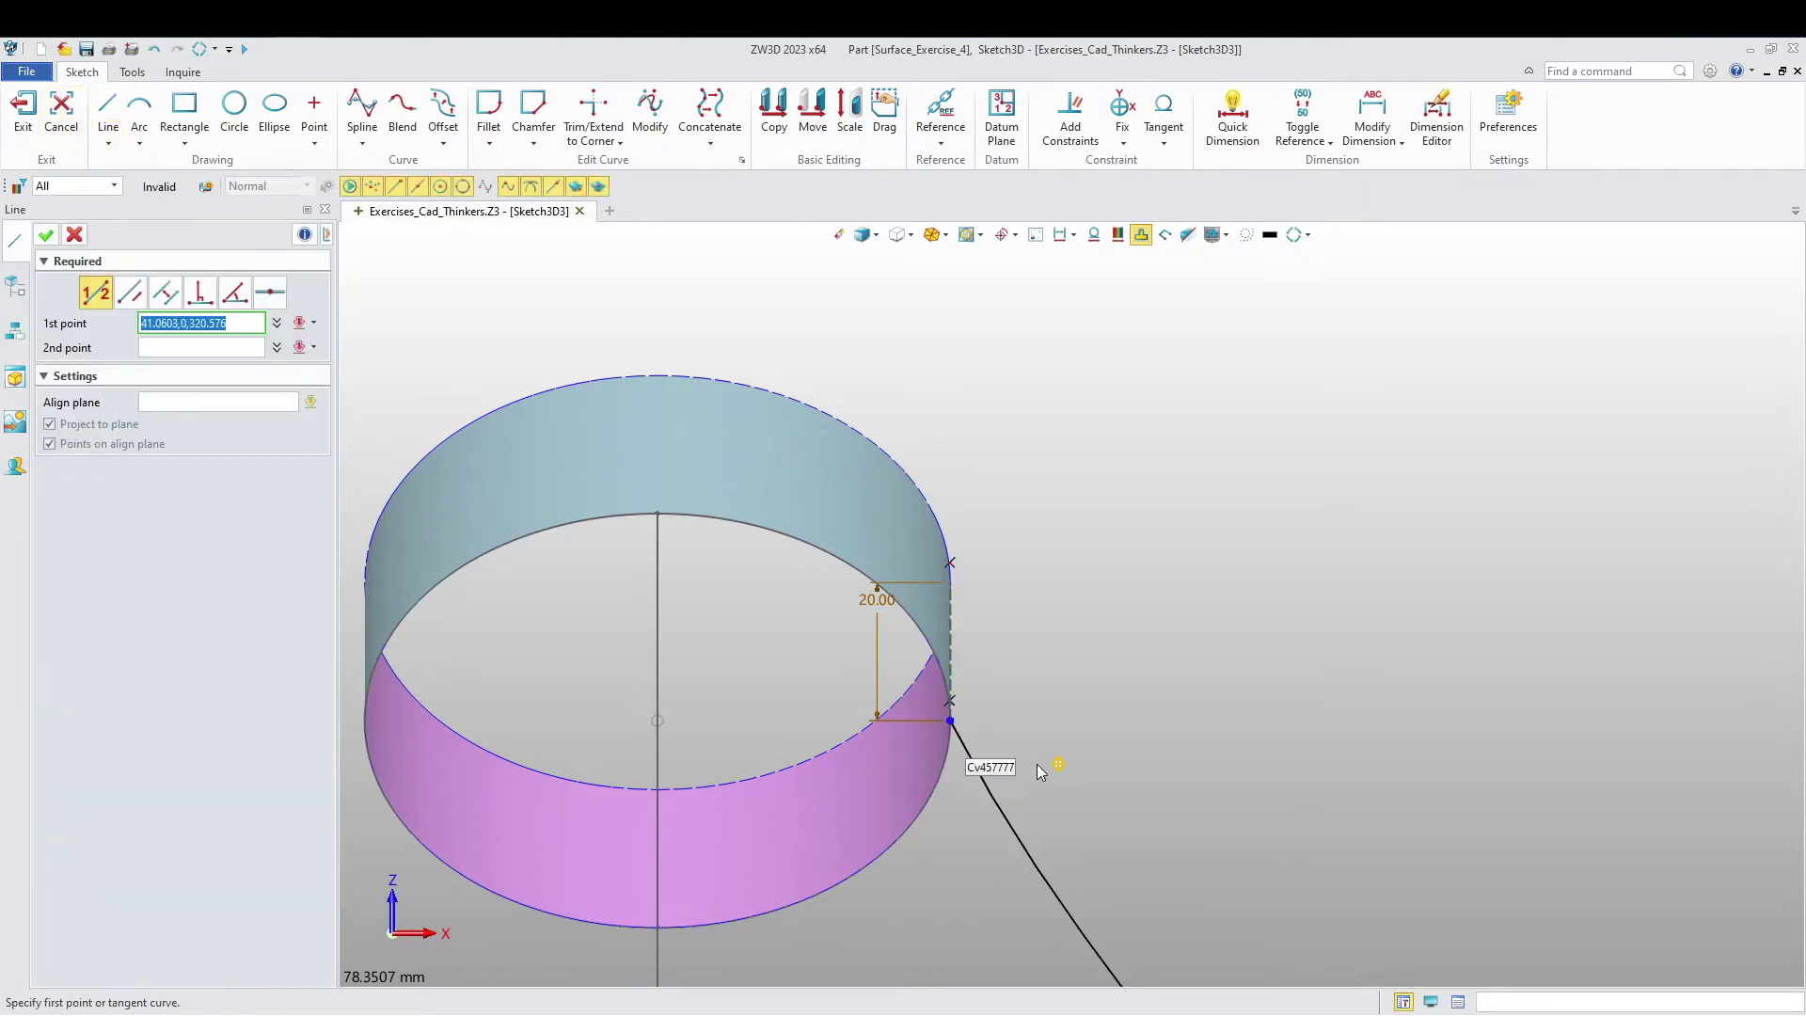
left_click(951, 723)
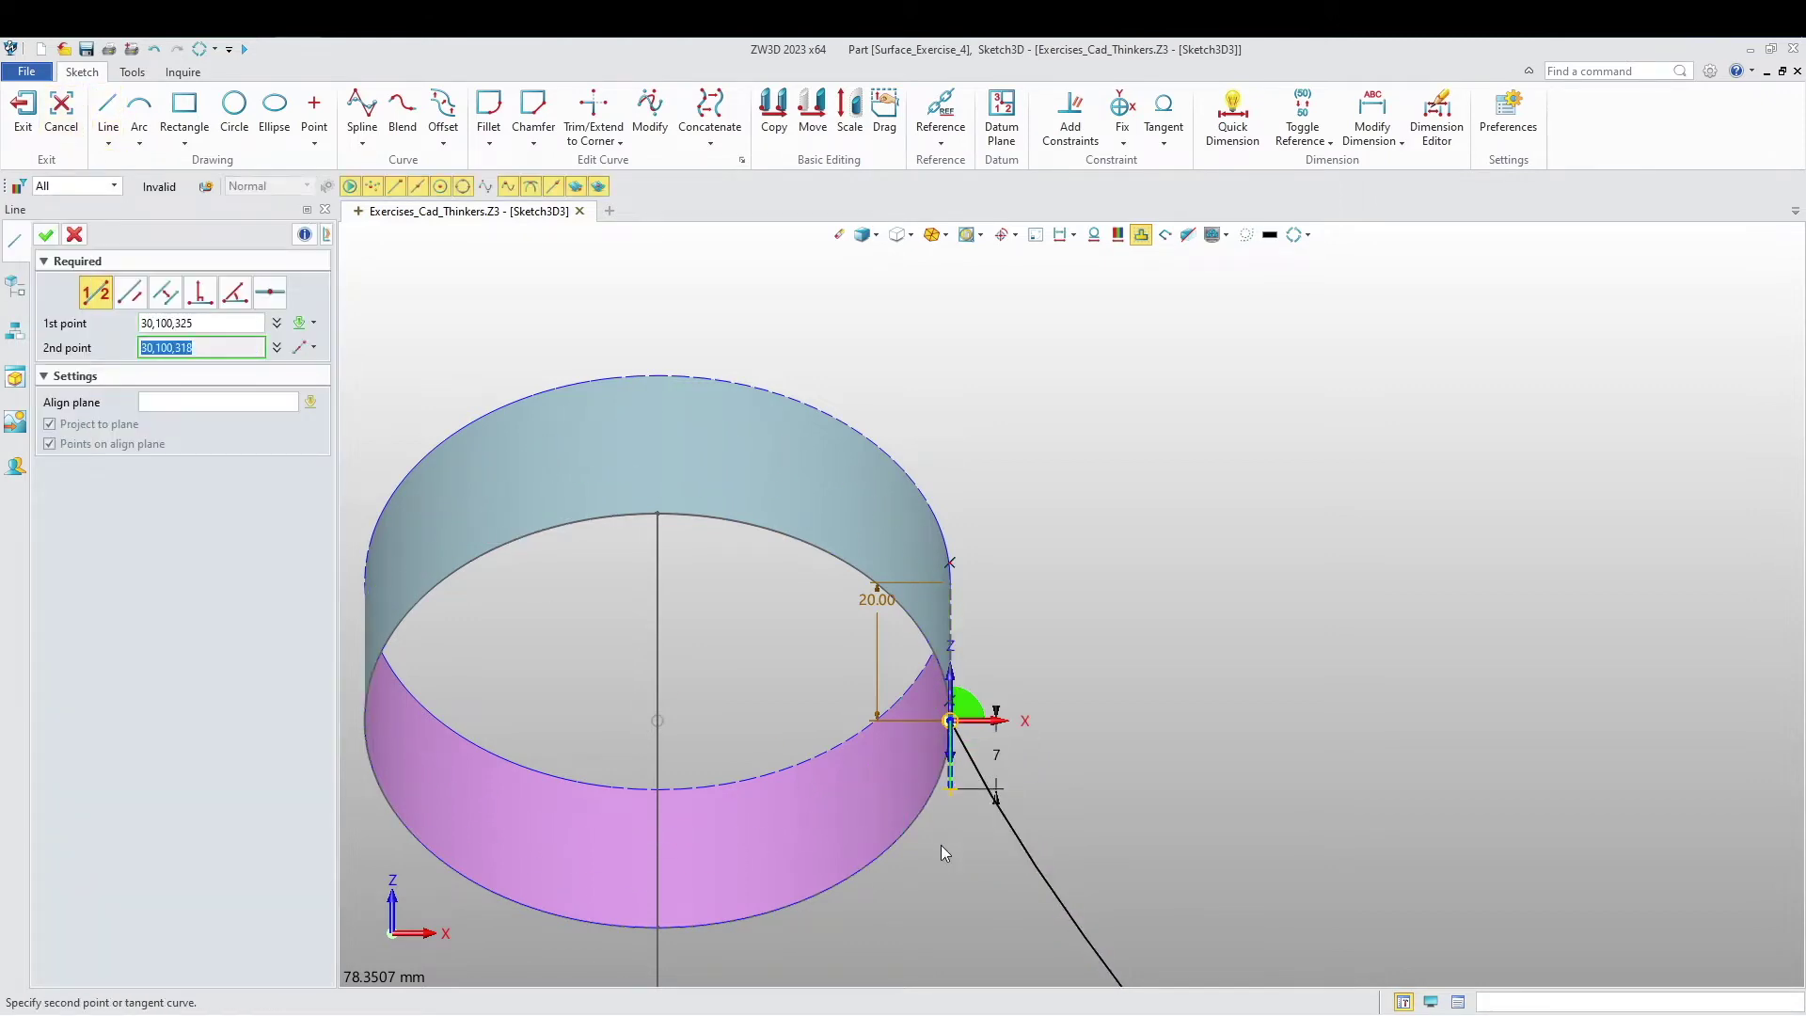
middle_click(934, 945)
scroll(1103, 814, "down", 2)
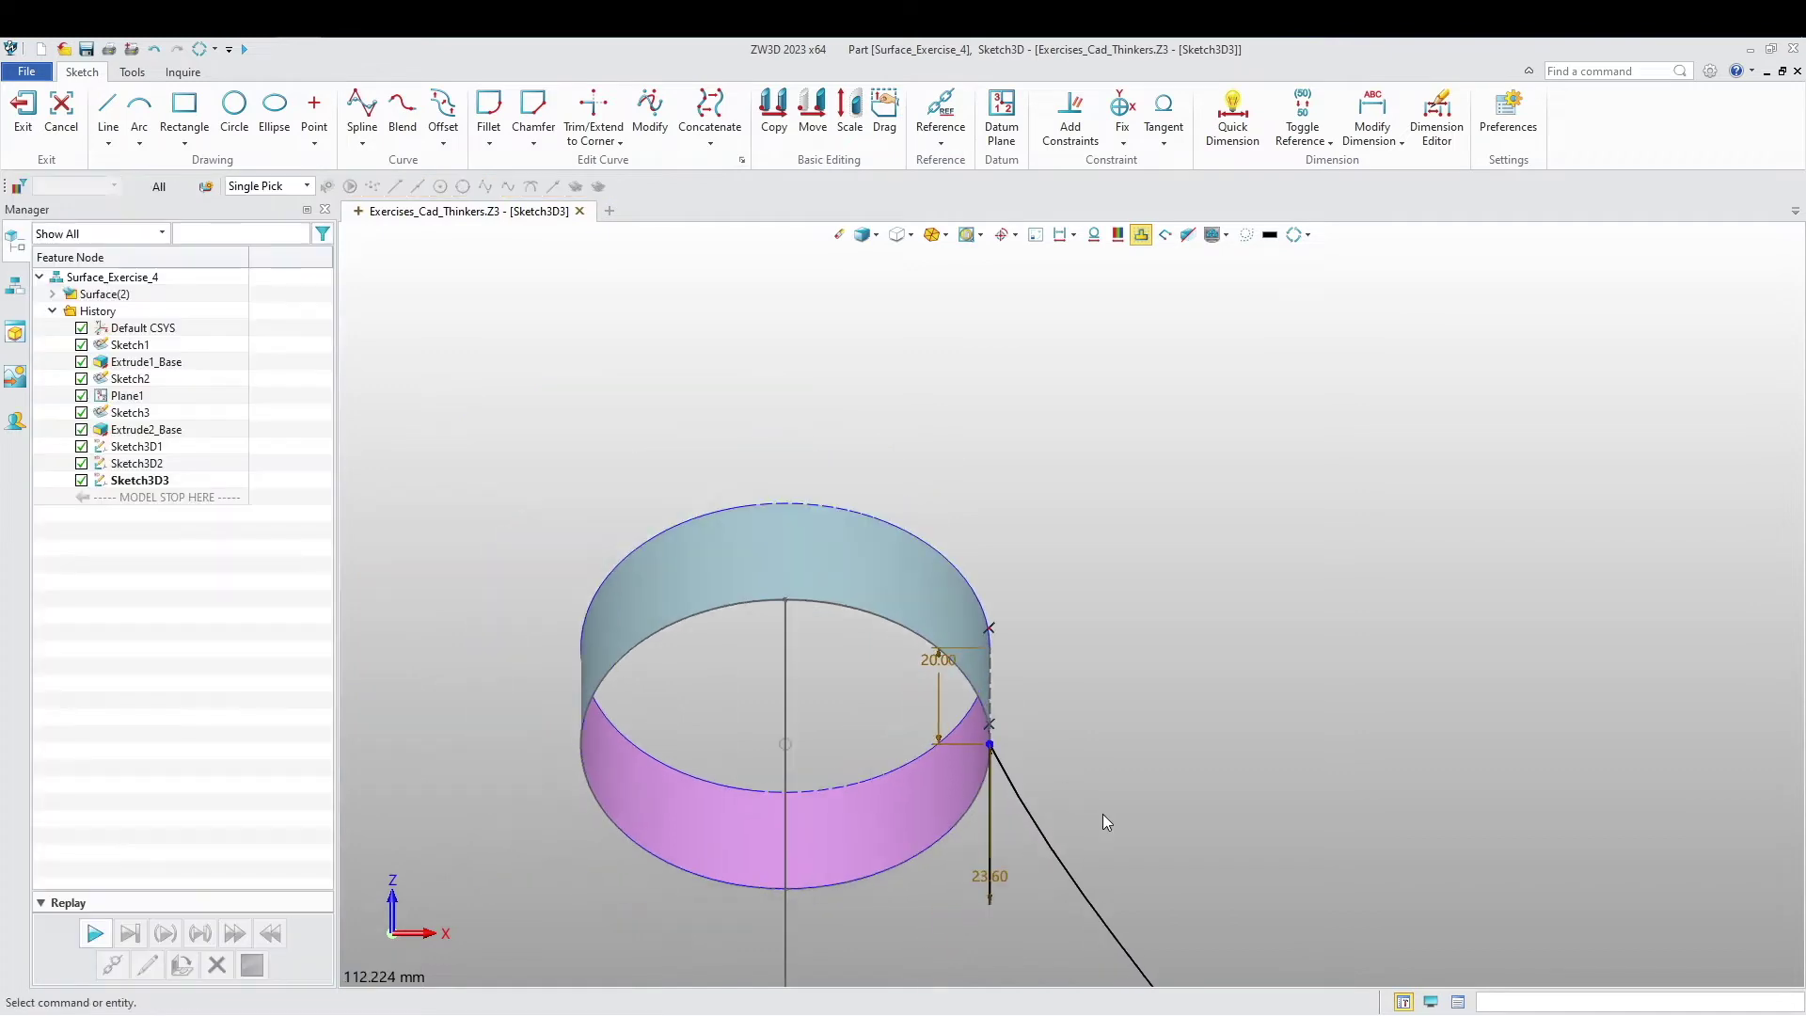
Step: Align the spline's tangent at the ring end with the vertical reference line in the XZ view
middle_click_drag(1102, 815, 1020, 642)
double_click(952, 649)
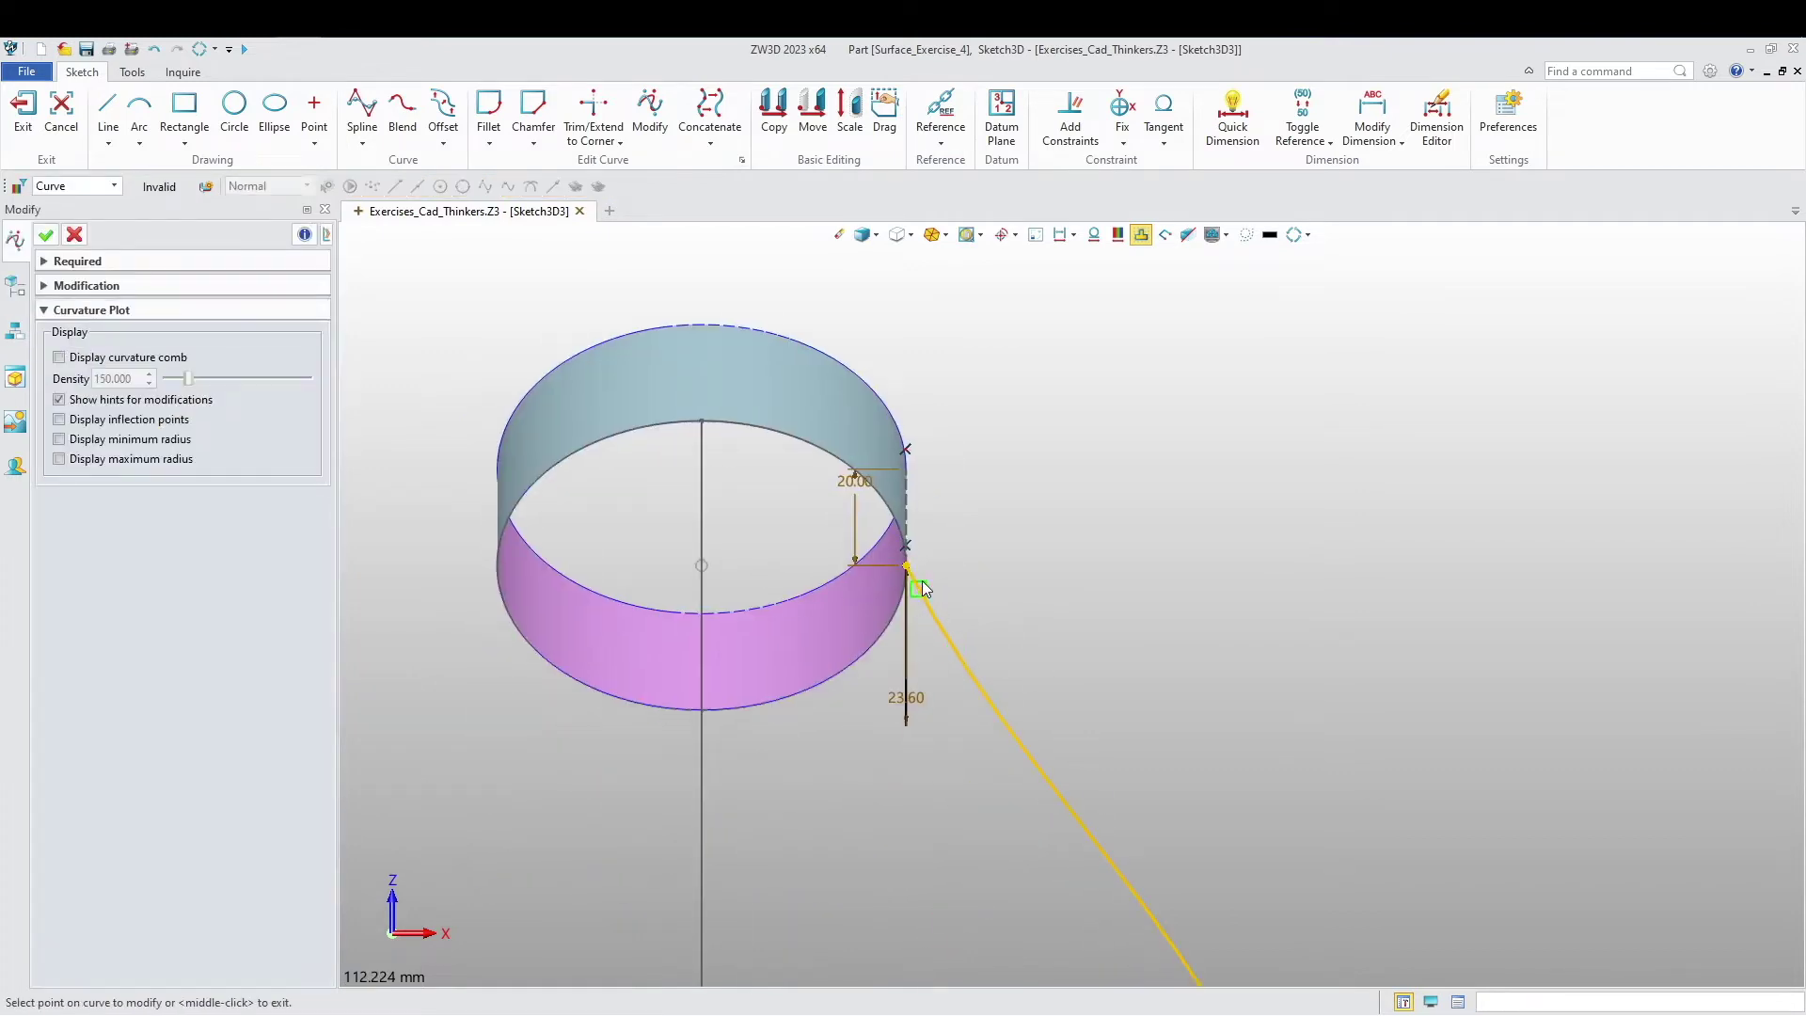
left_click_drag(931, 611, 906, 618)
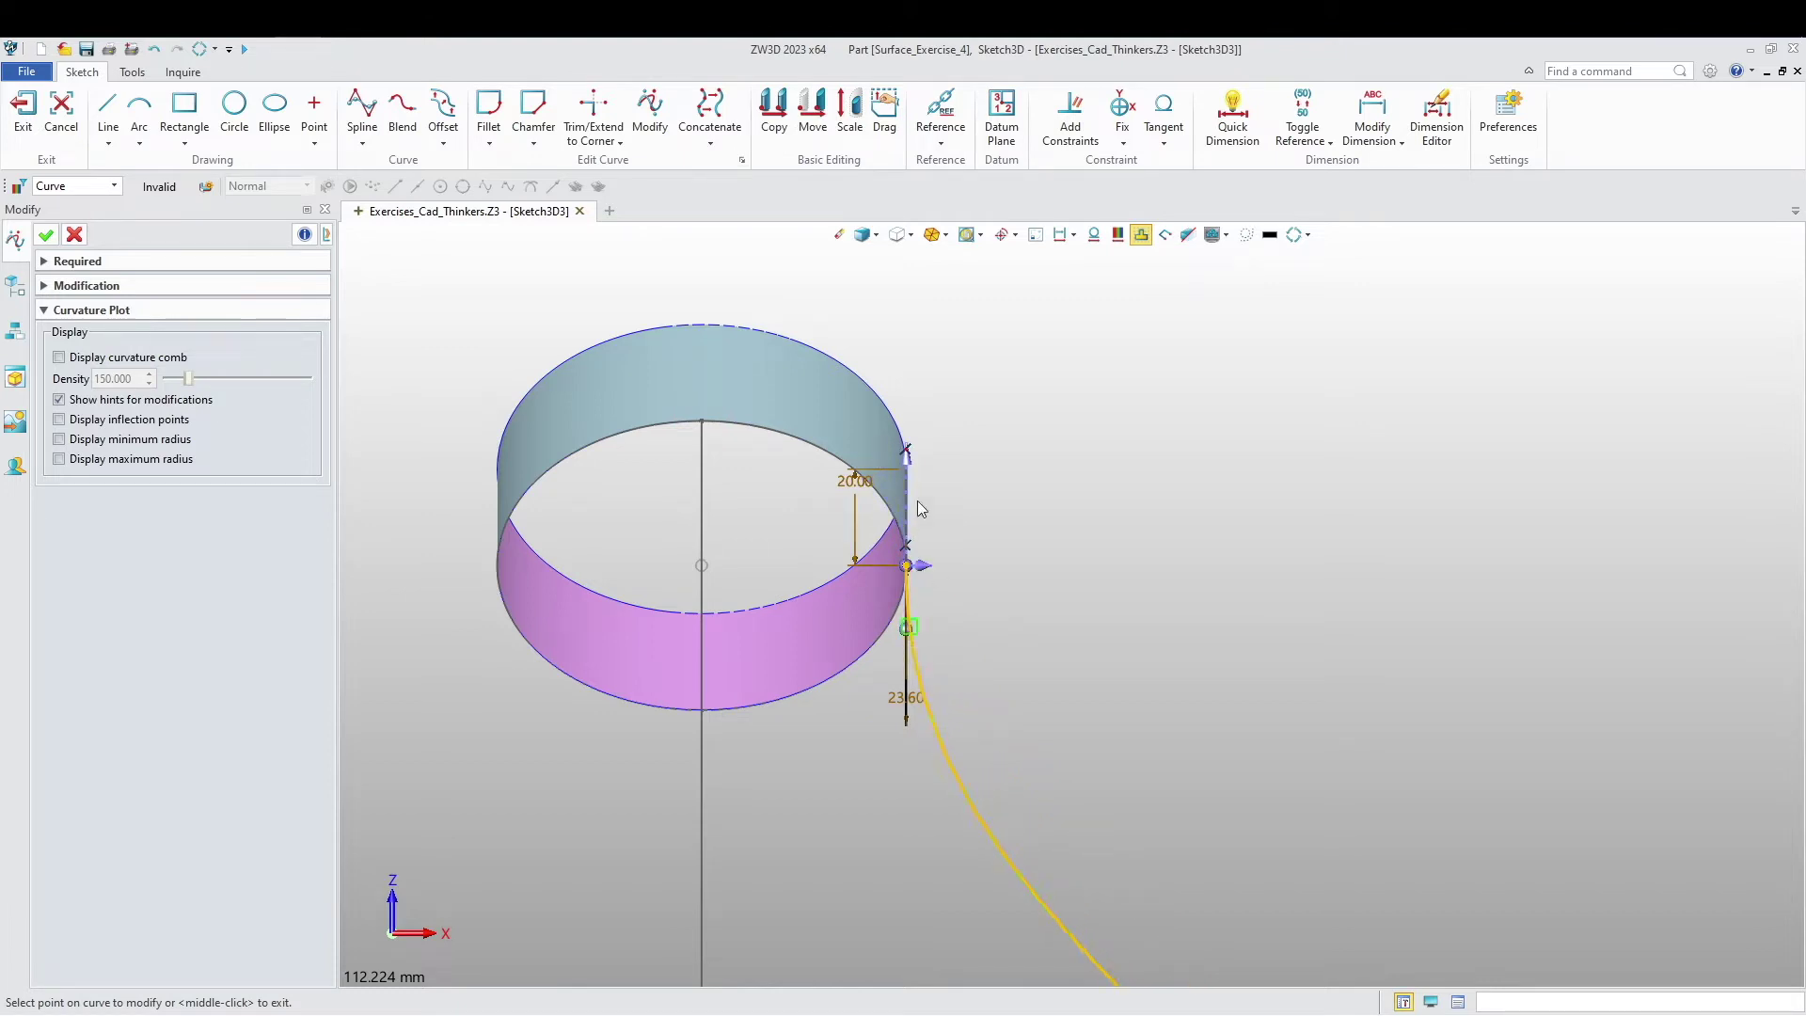
scroll(917, 507, "up", 5)
scroll(916, 506, "down", 4)
scroll(896, 759, "up", 4)
scroll(896, 758, "down", 4)
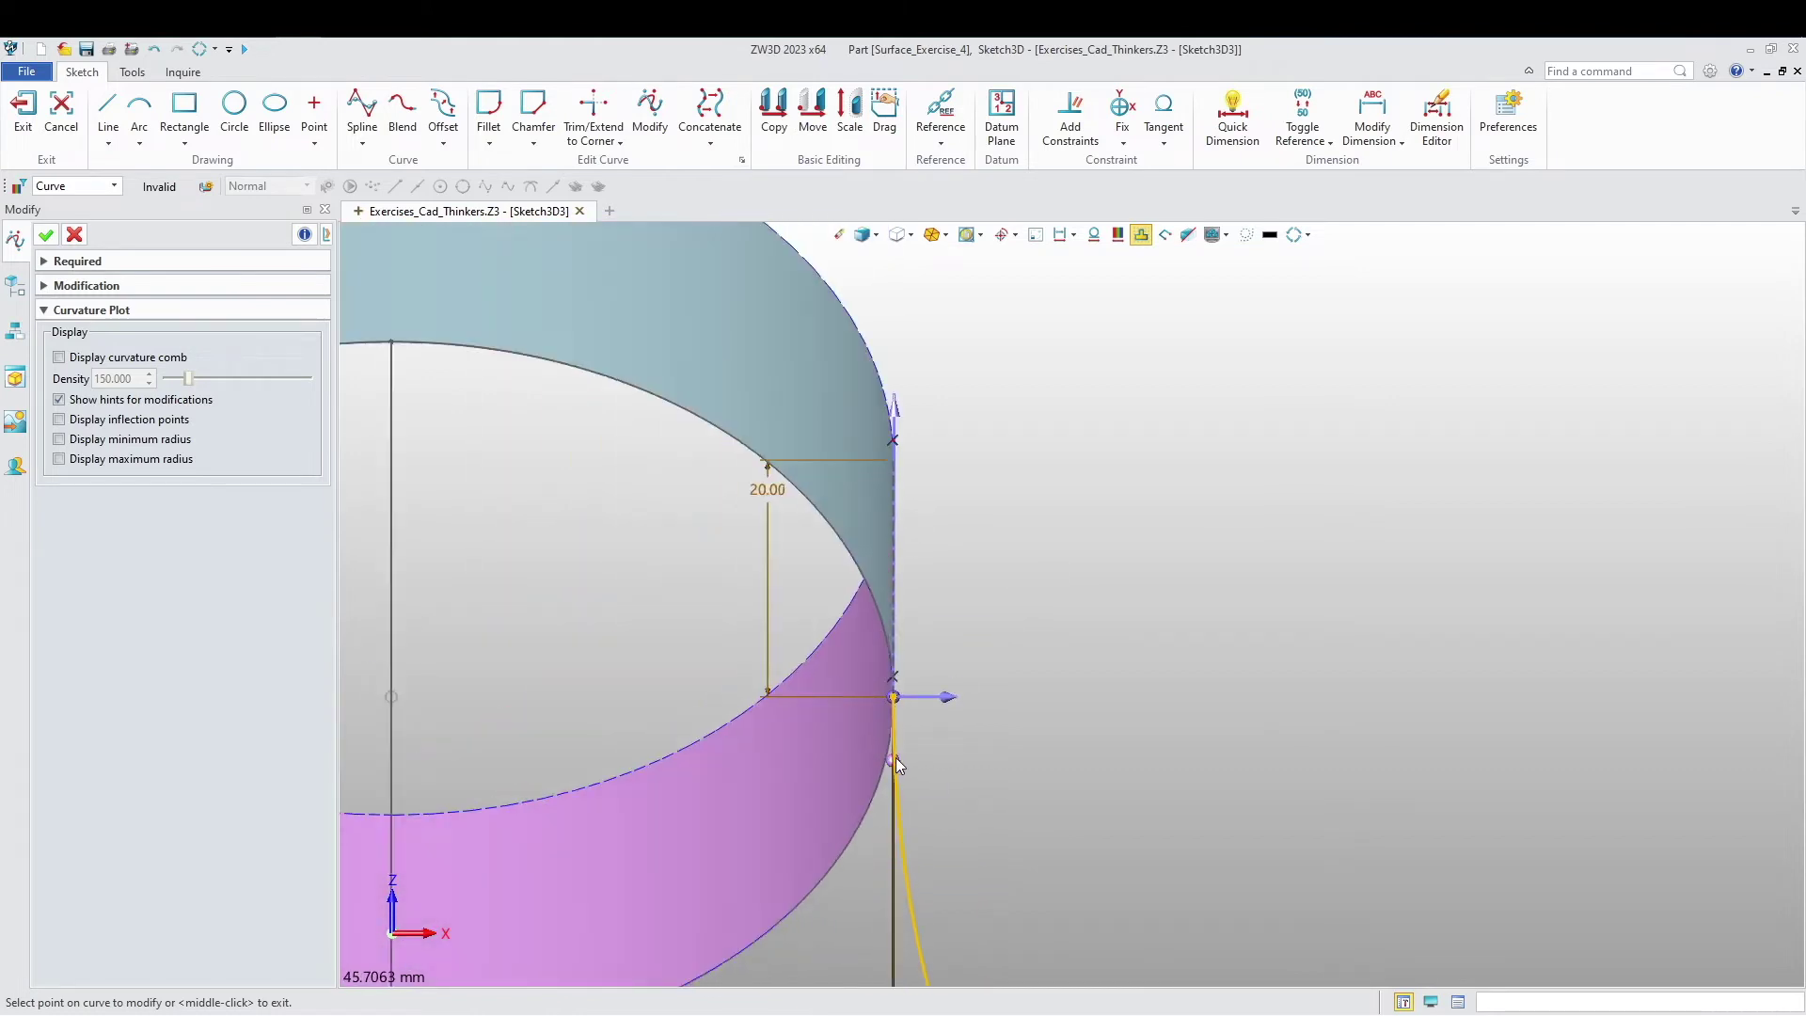
left_click(46, 234)
Step: Erase the vertical reference line below the ring
scroll(512, 448, "down", 5)
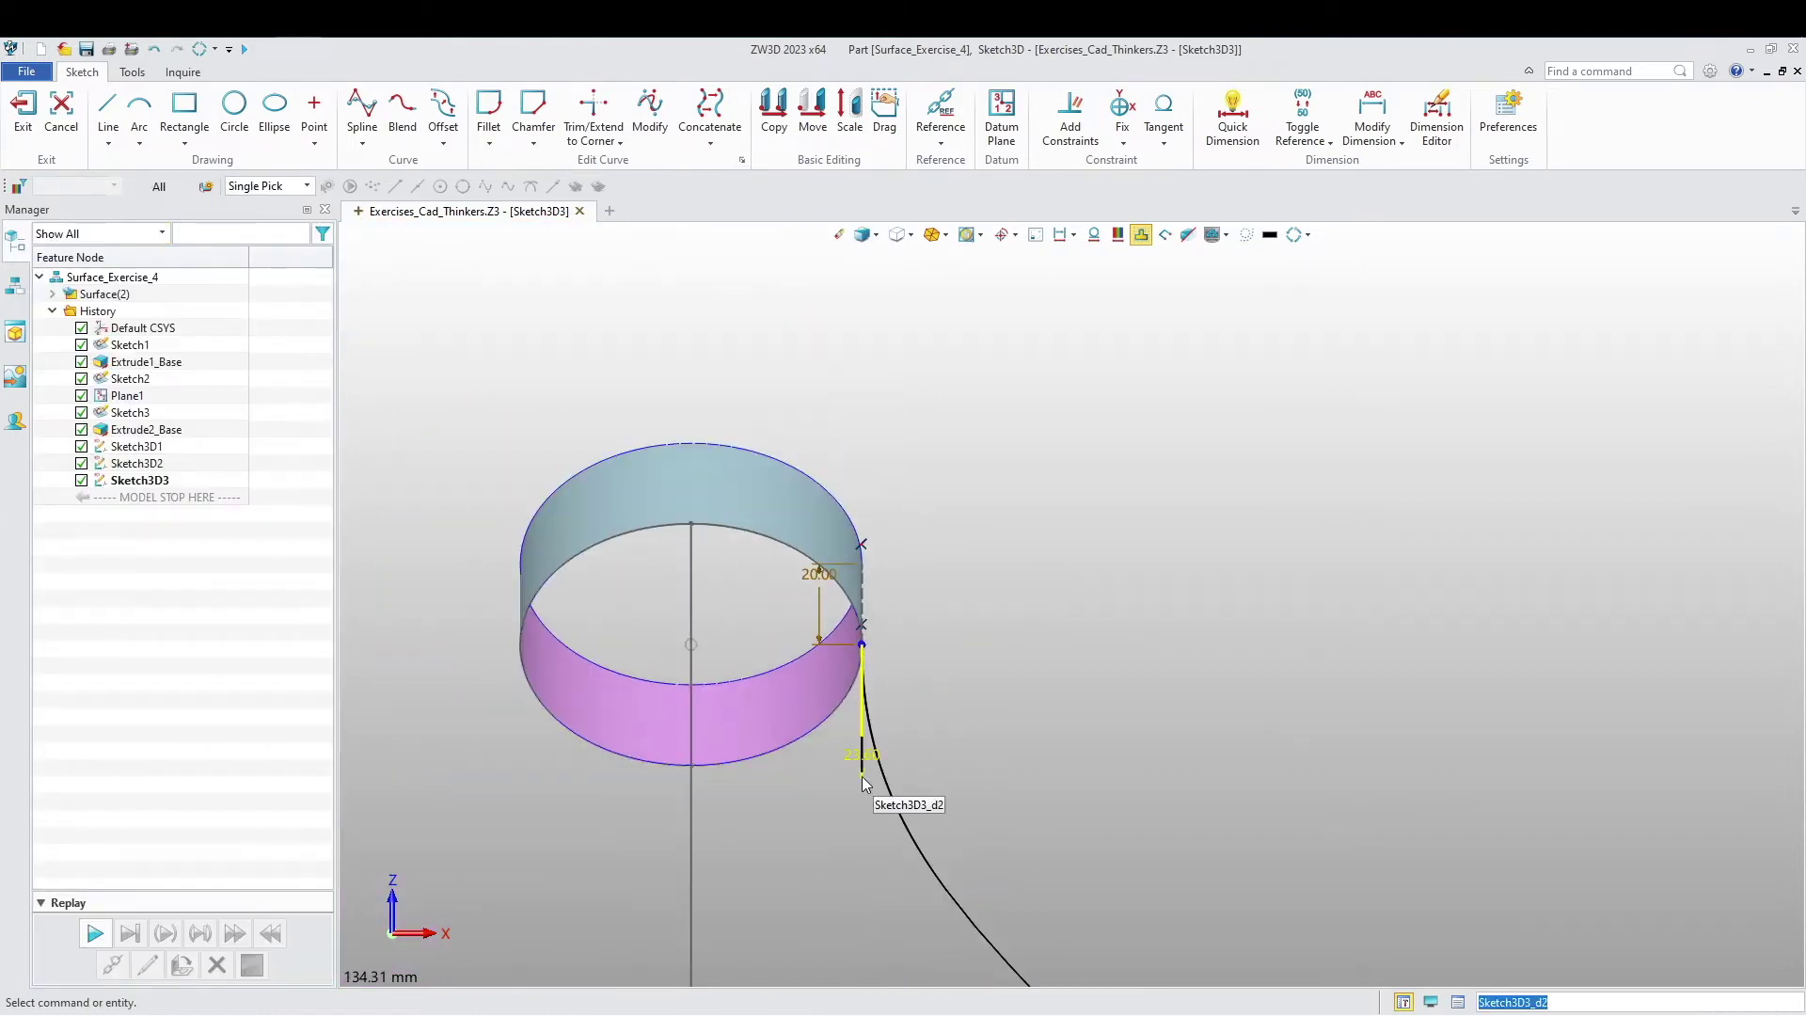
scroll(860, 766, "up", 5)
right_click(862, 691)
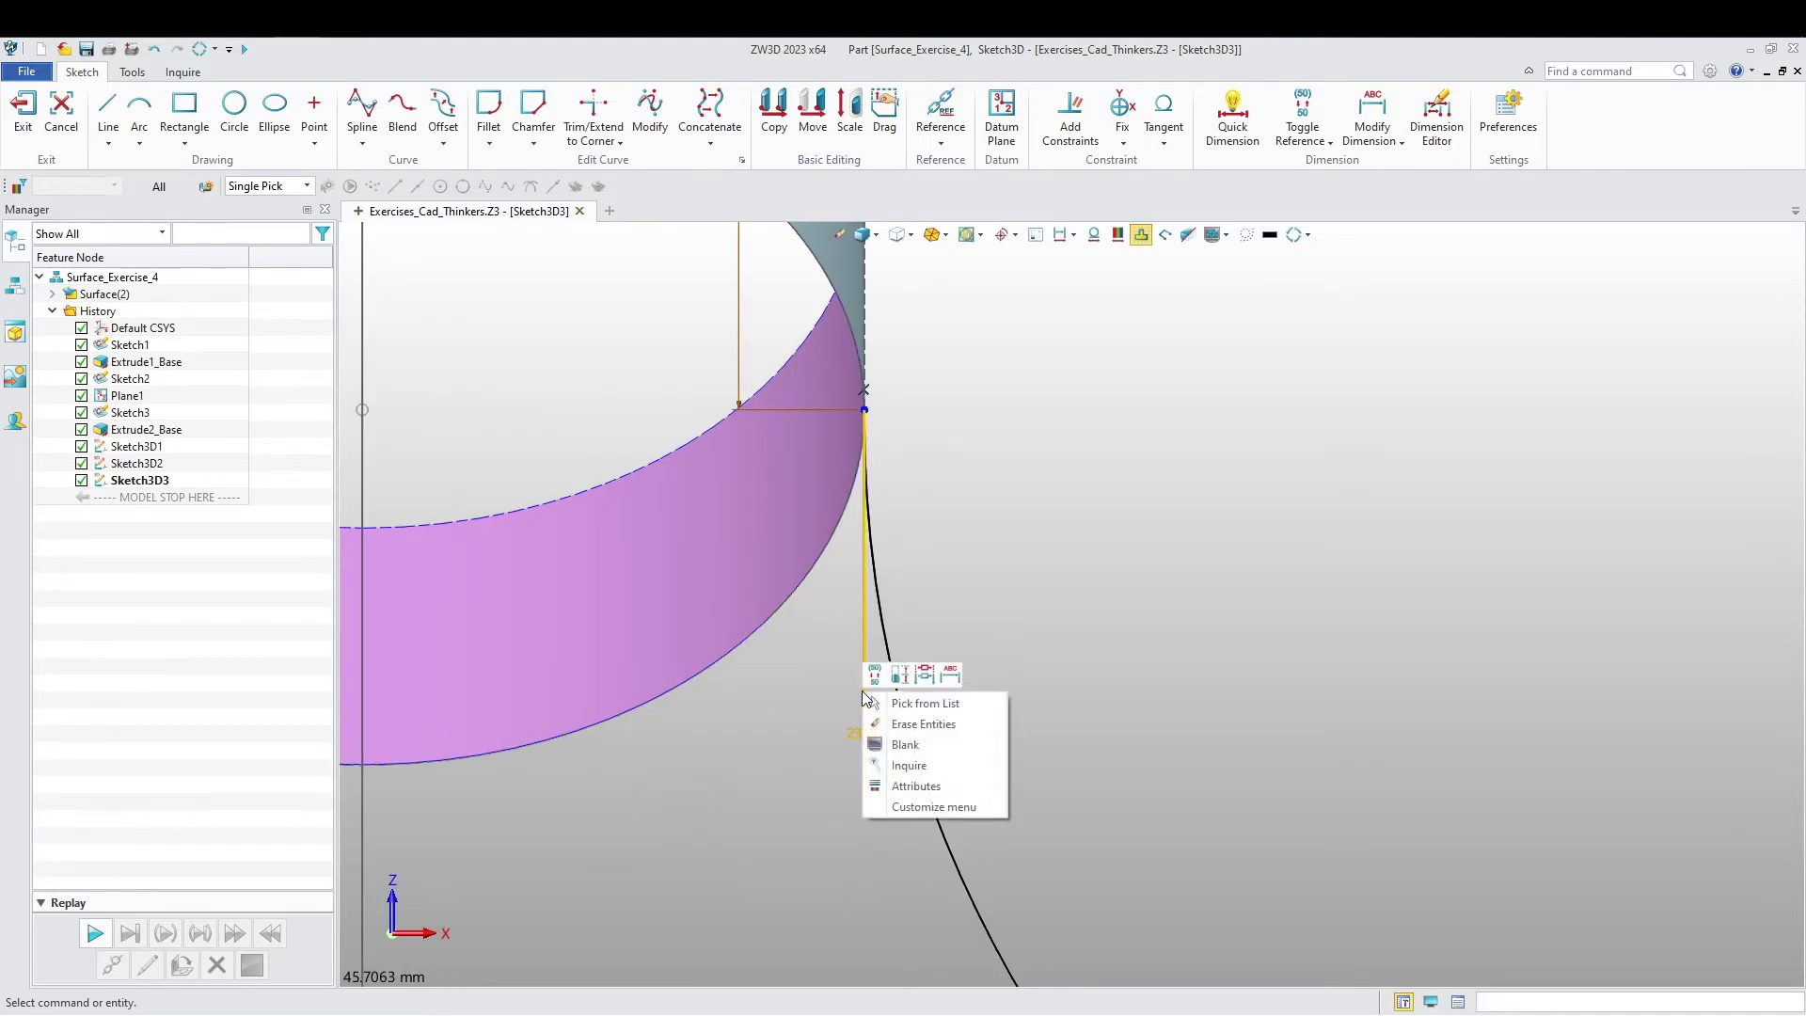
key("Escape")
scroll(911, 738, "down", 5)
scroll(910, 738, "up", 5)
right_click(909, 736)
left_click(969, 804)
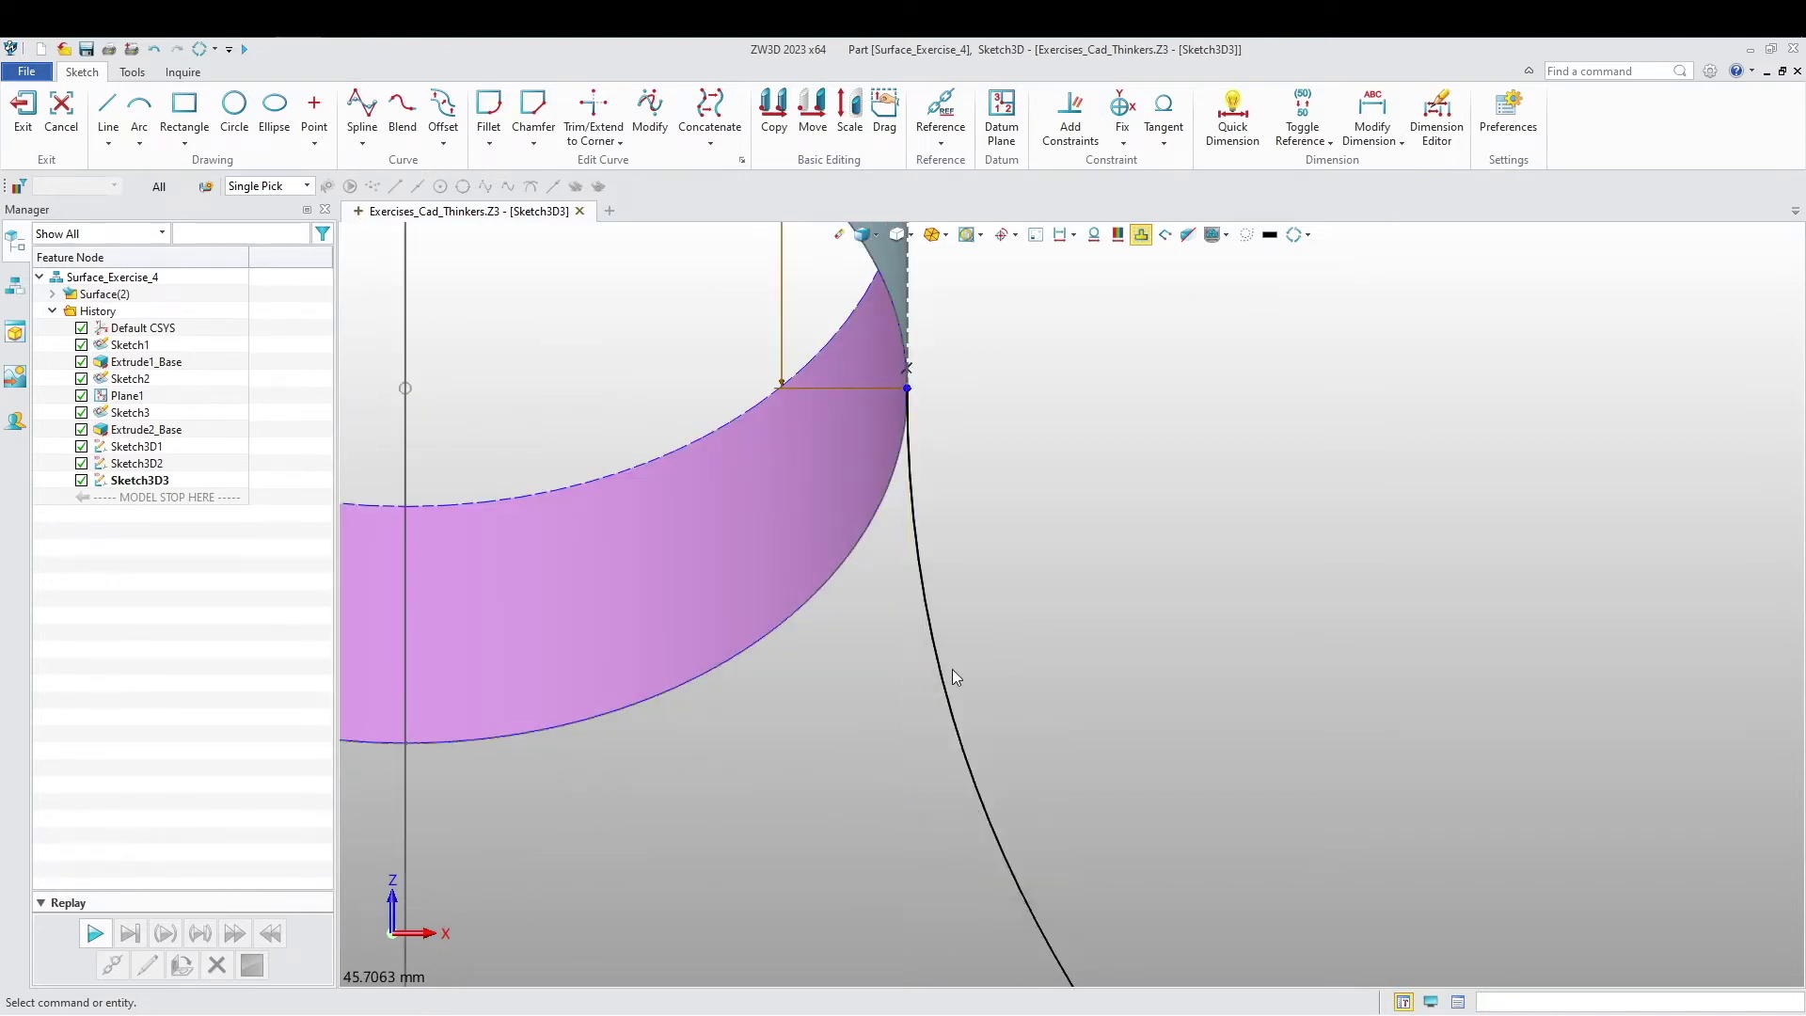
Step: Tilt the spline's ring-end tangent in the YZ view to follow the ring's construction line, perpendicular to the ring's lower edge
scroll(1041, 668, "down", 5)
scroll(1041, 672, "down", 4)
right_click_drag(1040, 671, 1000, 717)
middle_click_drag(996, 710, 961, 636)
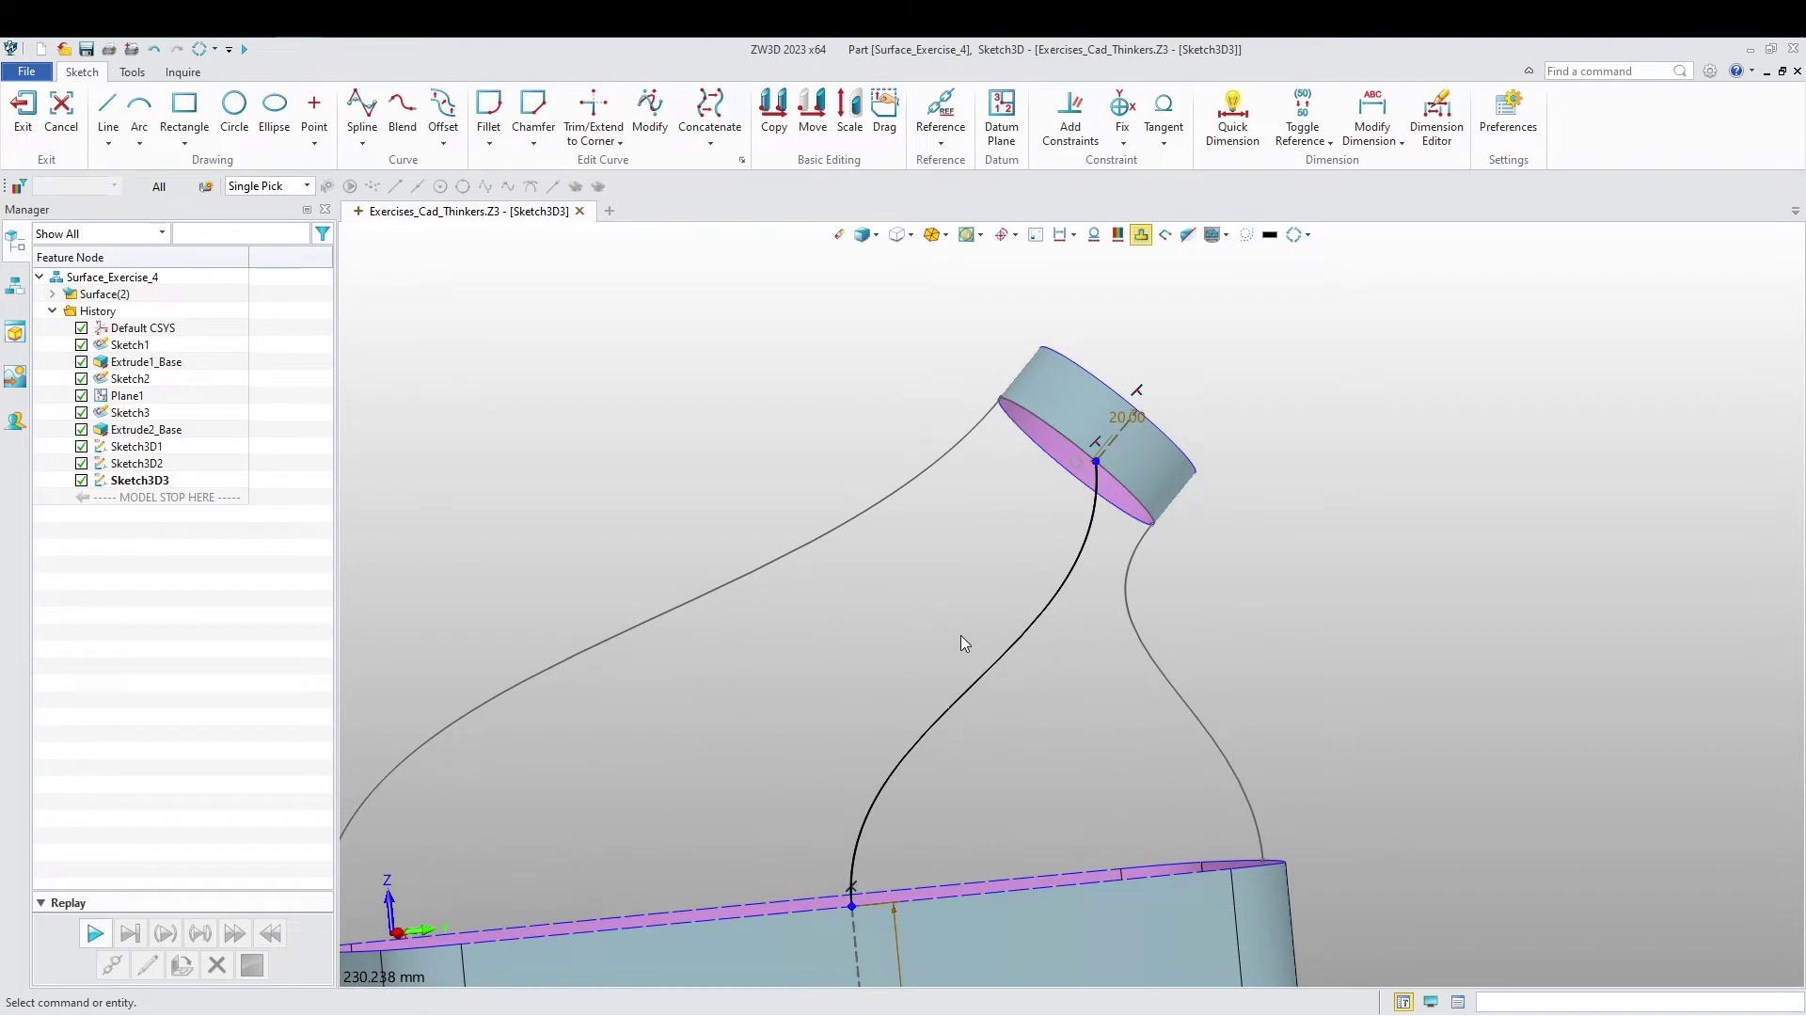
key("ctrl+Right")
scroll(1287, 377, "up", 5)
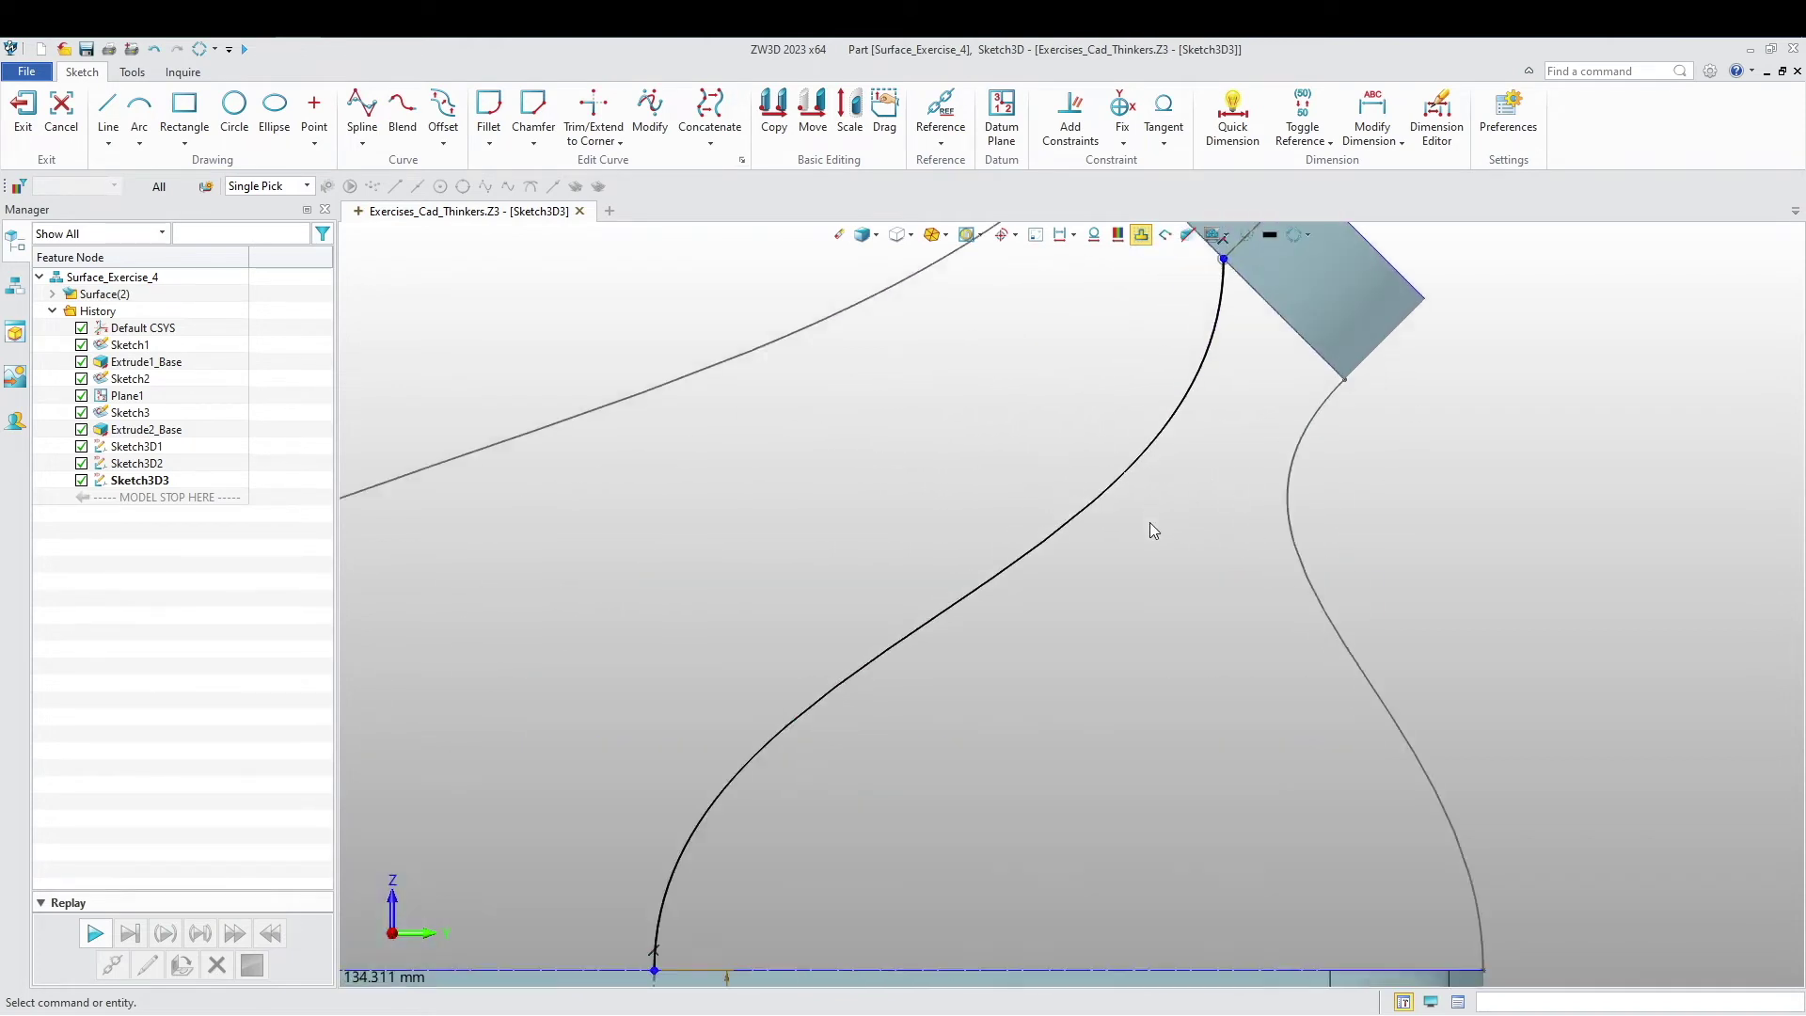
middle_click_drag(1210, 368, 1097, 568)
left_click(1095, 563)
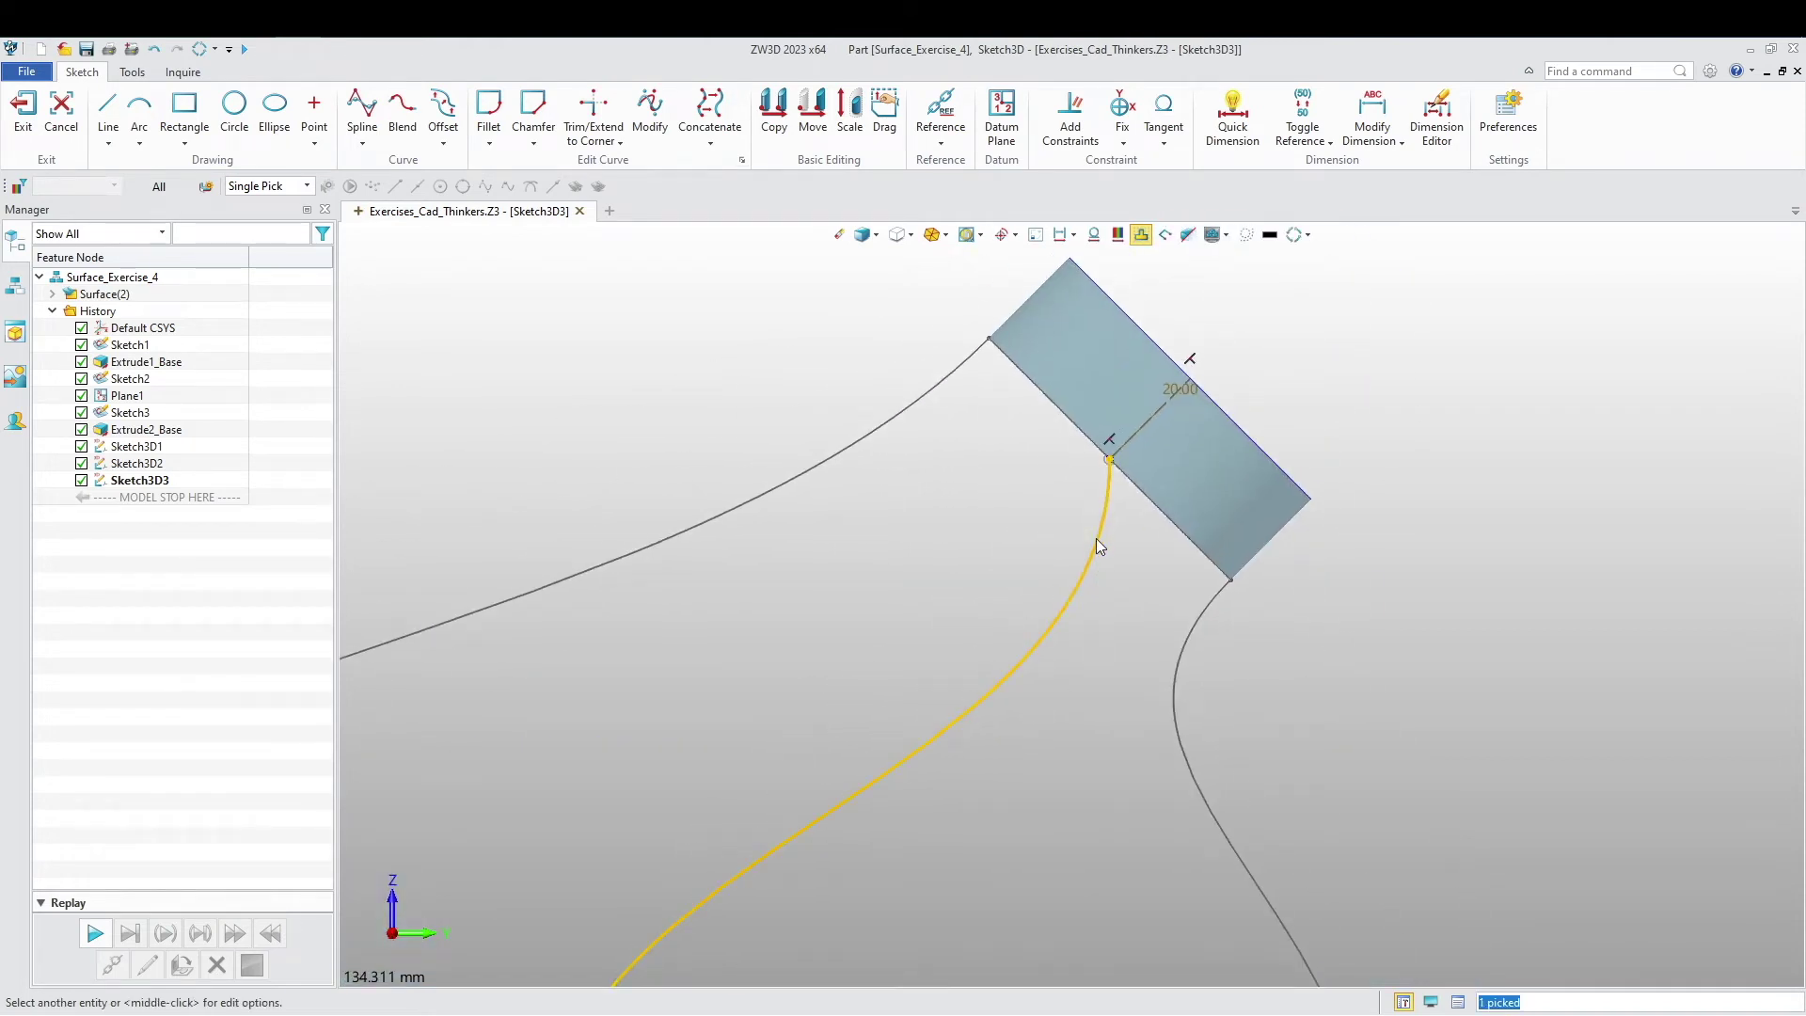
middle_click(1097, 539)
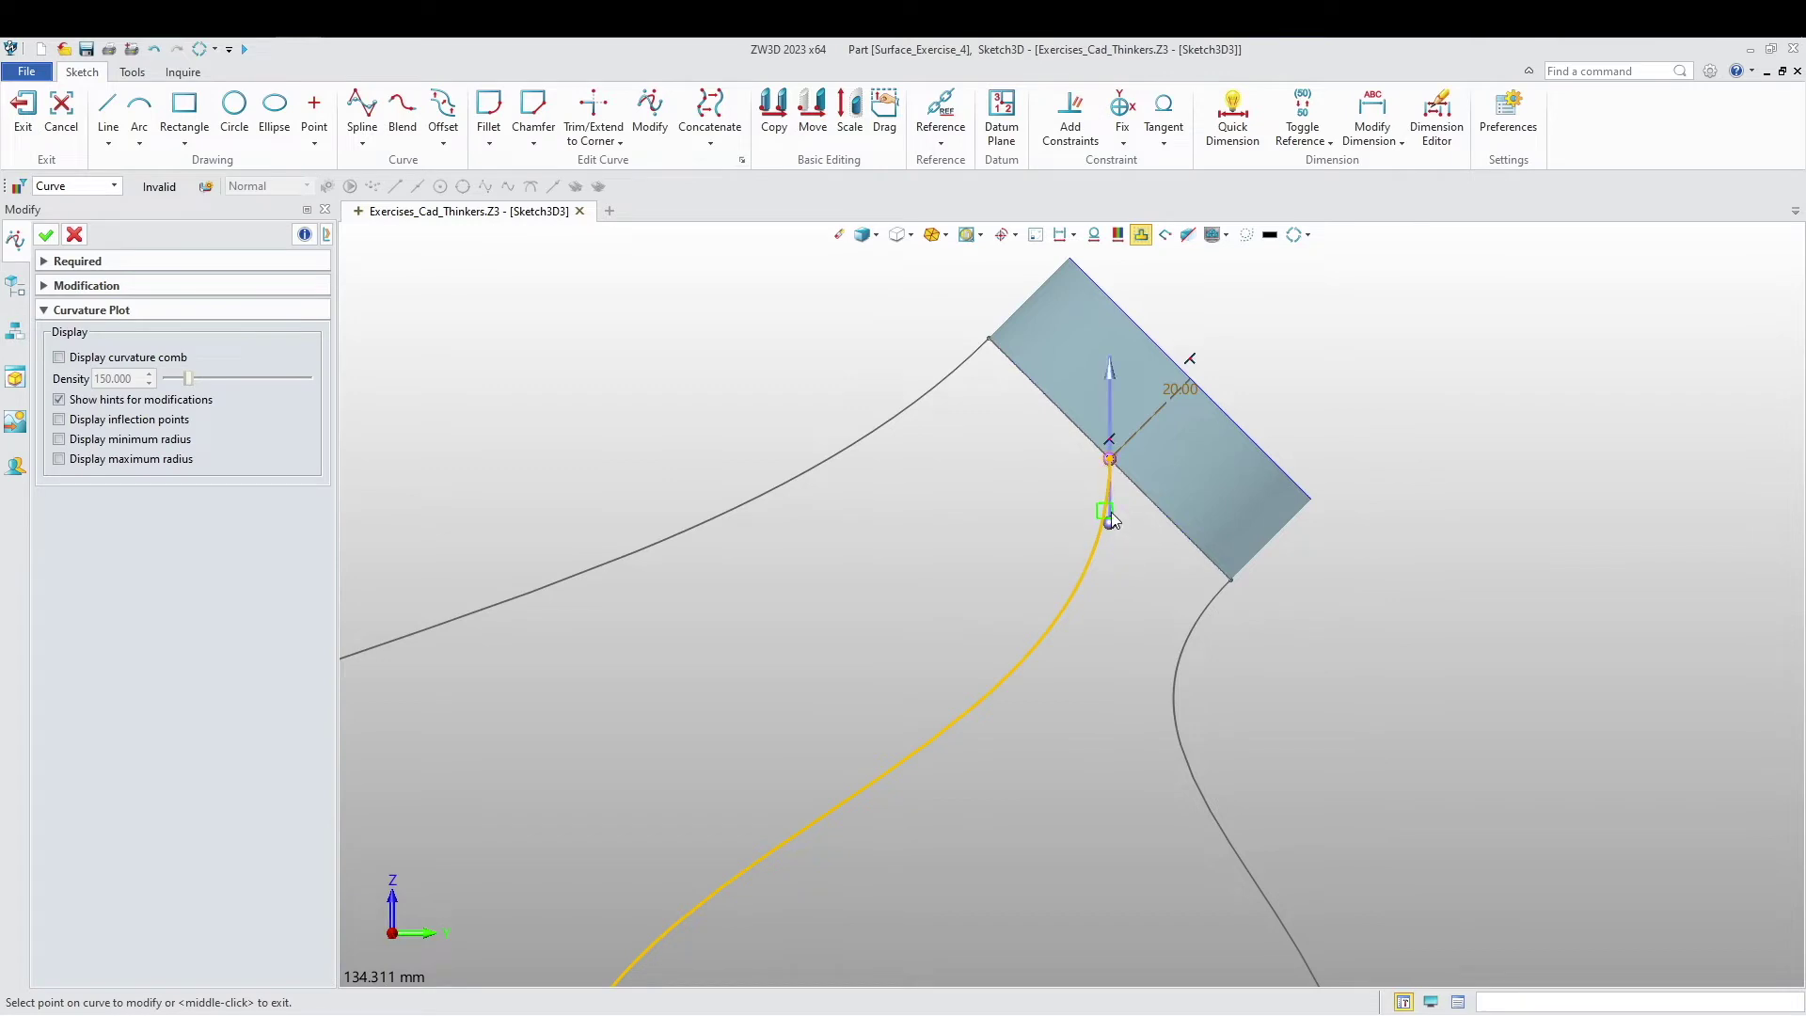
left_click_drag(1111, 524, 1068, 503)
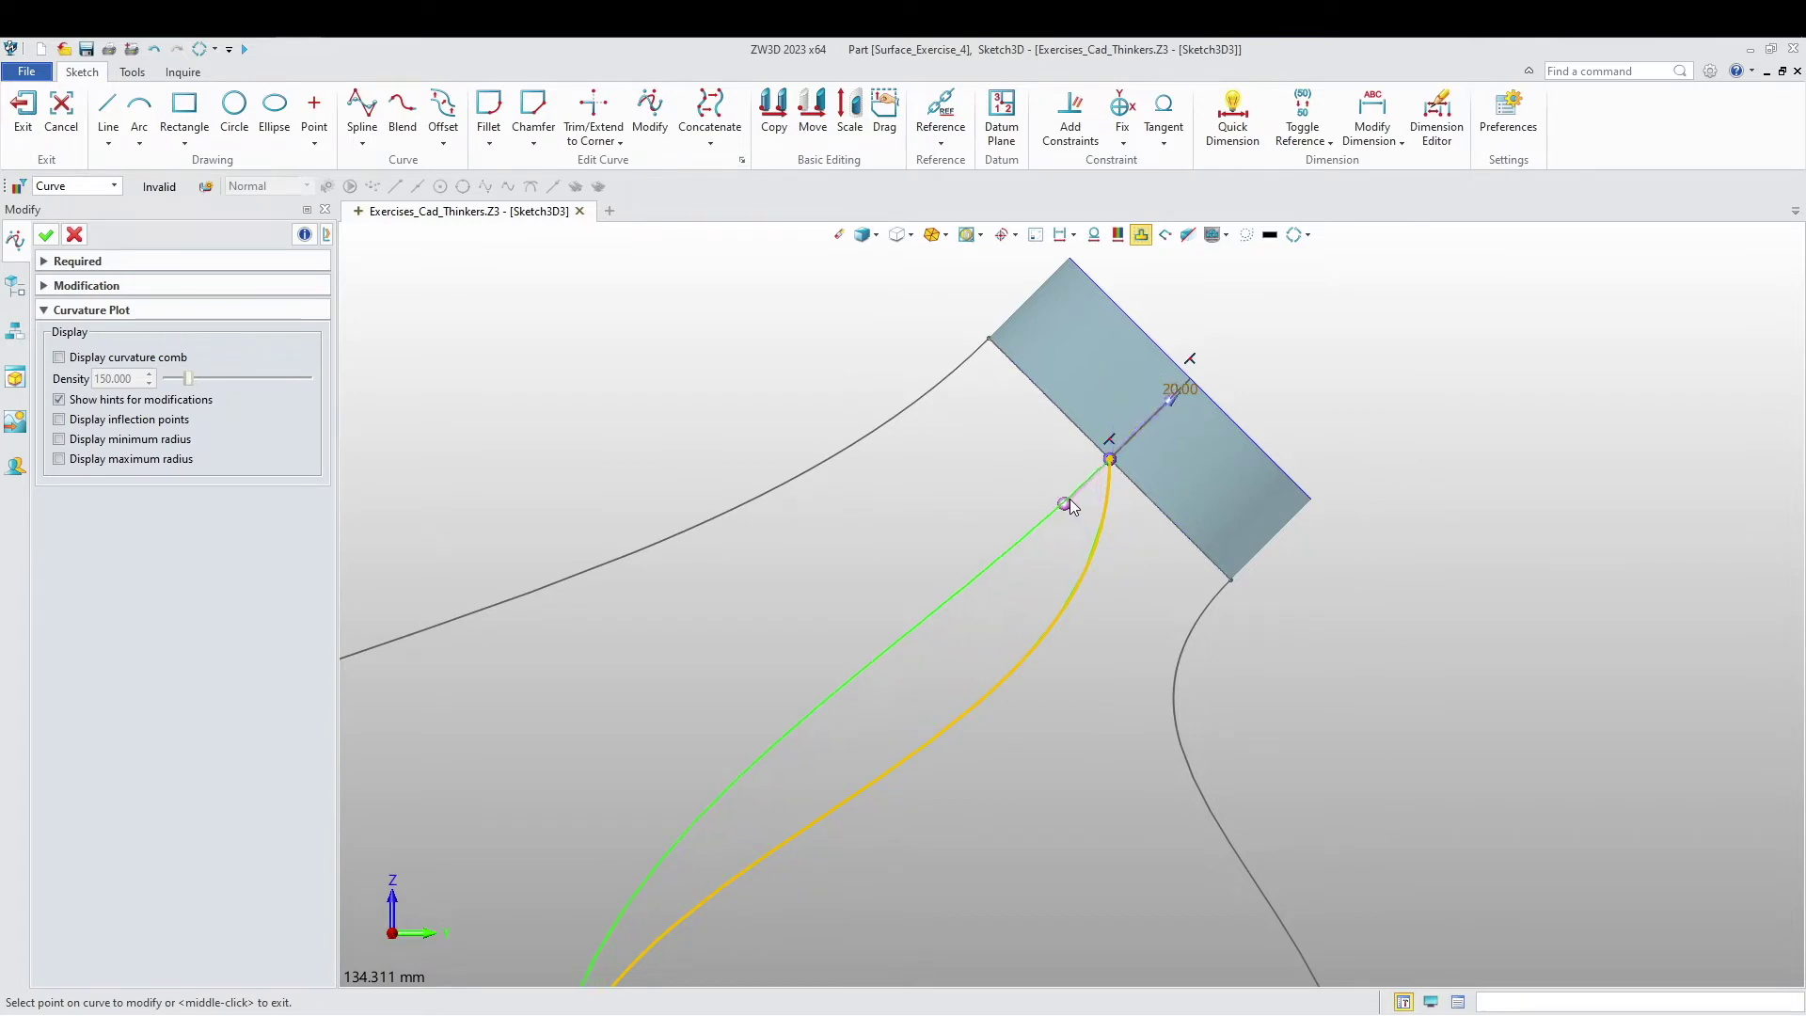
left_click_drag(1070, 499, 1070, 499)
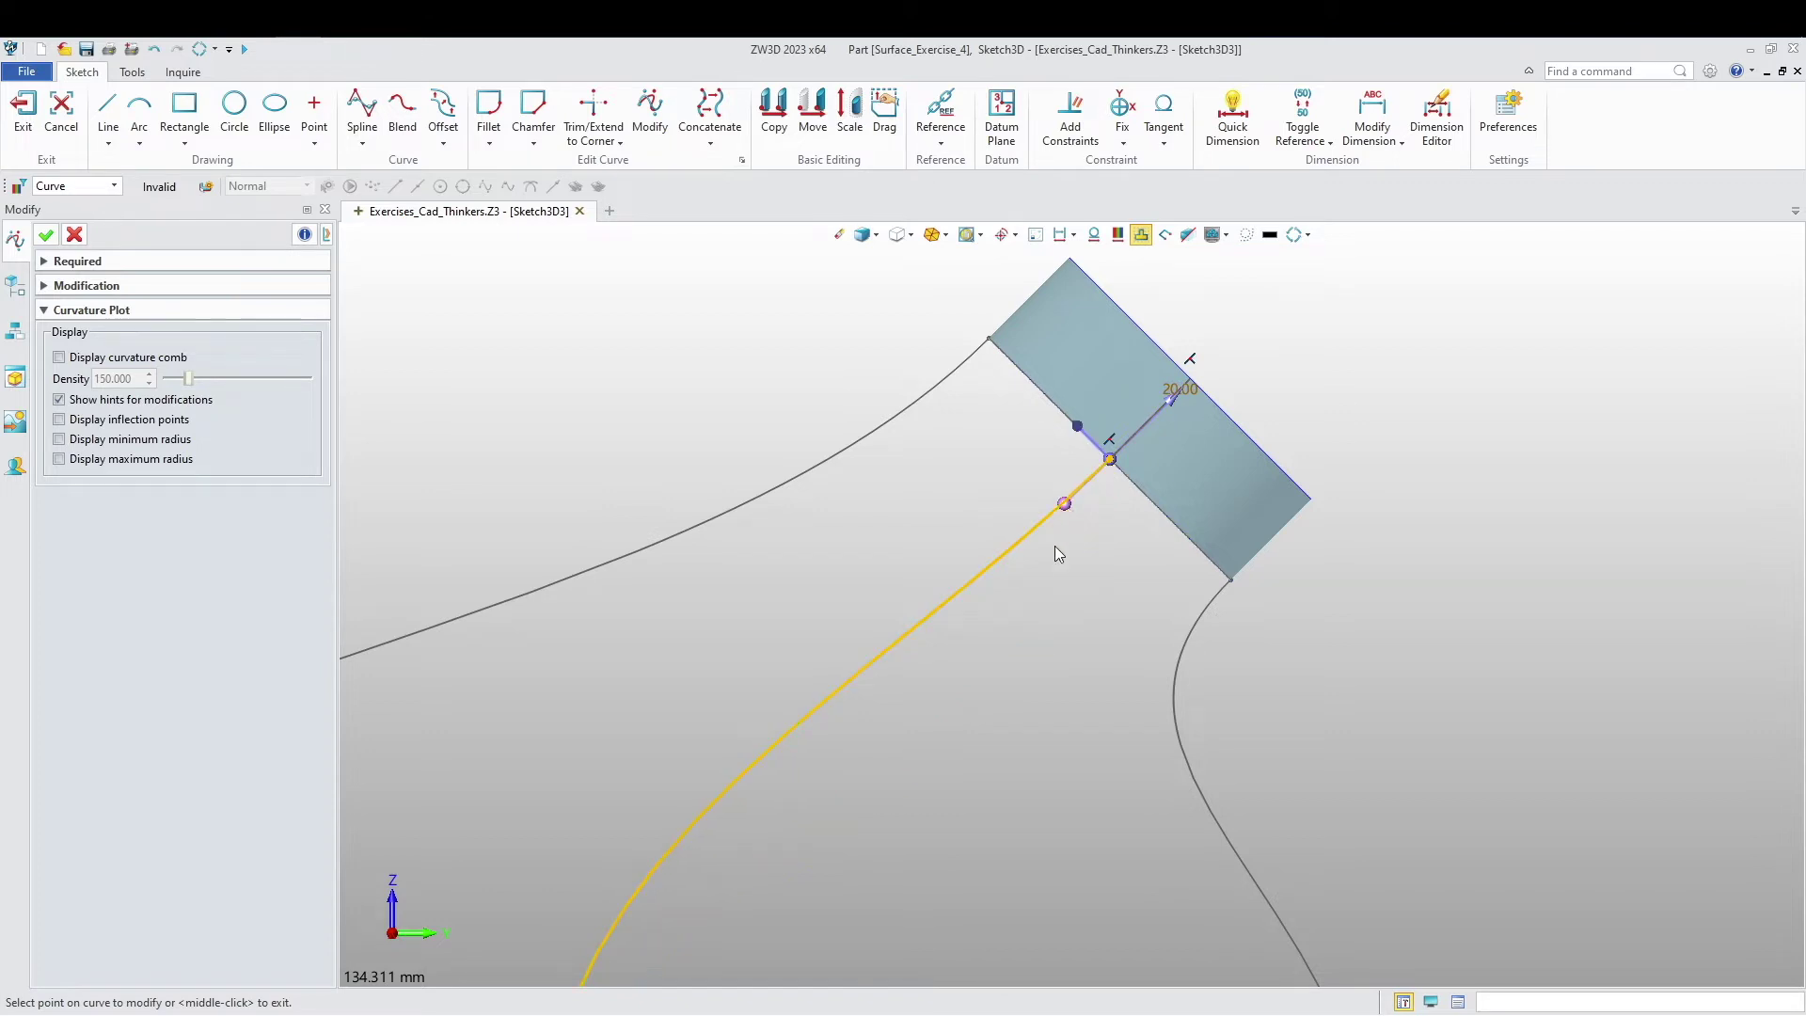
scroll(1082, 588, "down", 4)
middle_click_drag(1041, 697, 1105, 574)
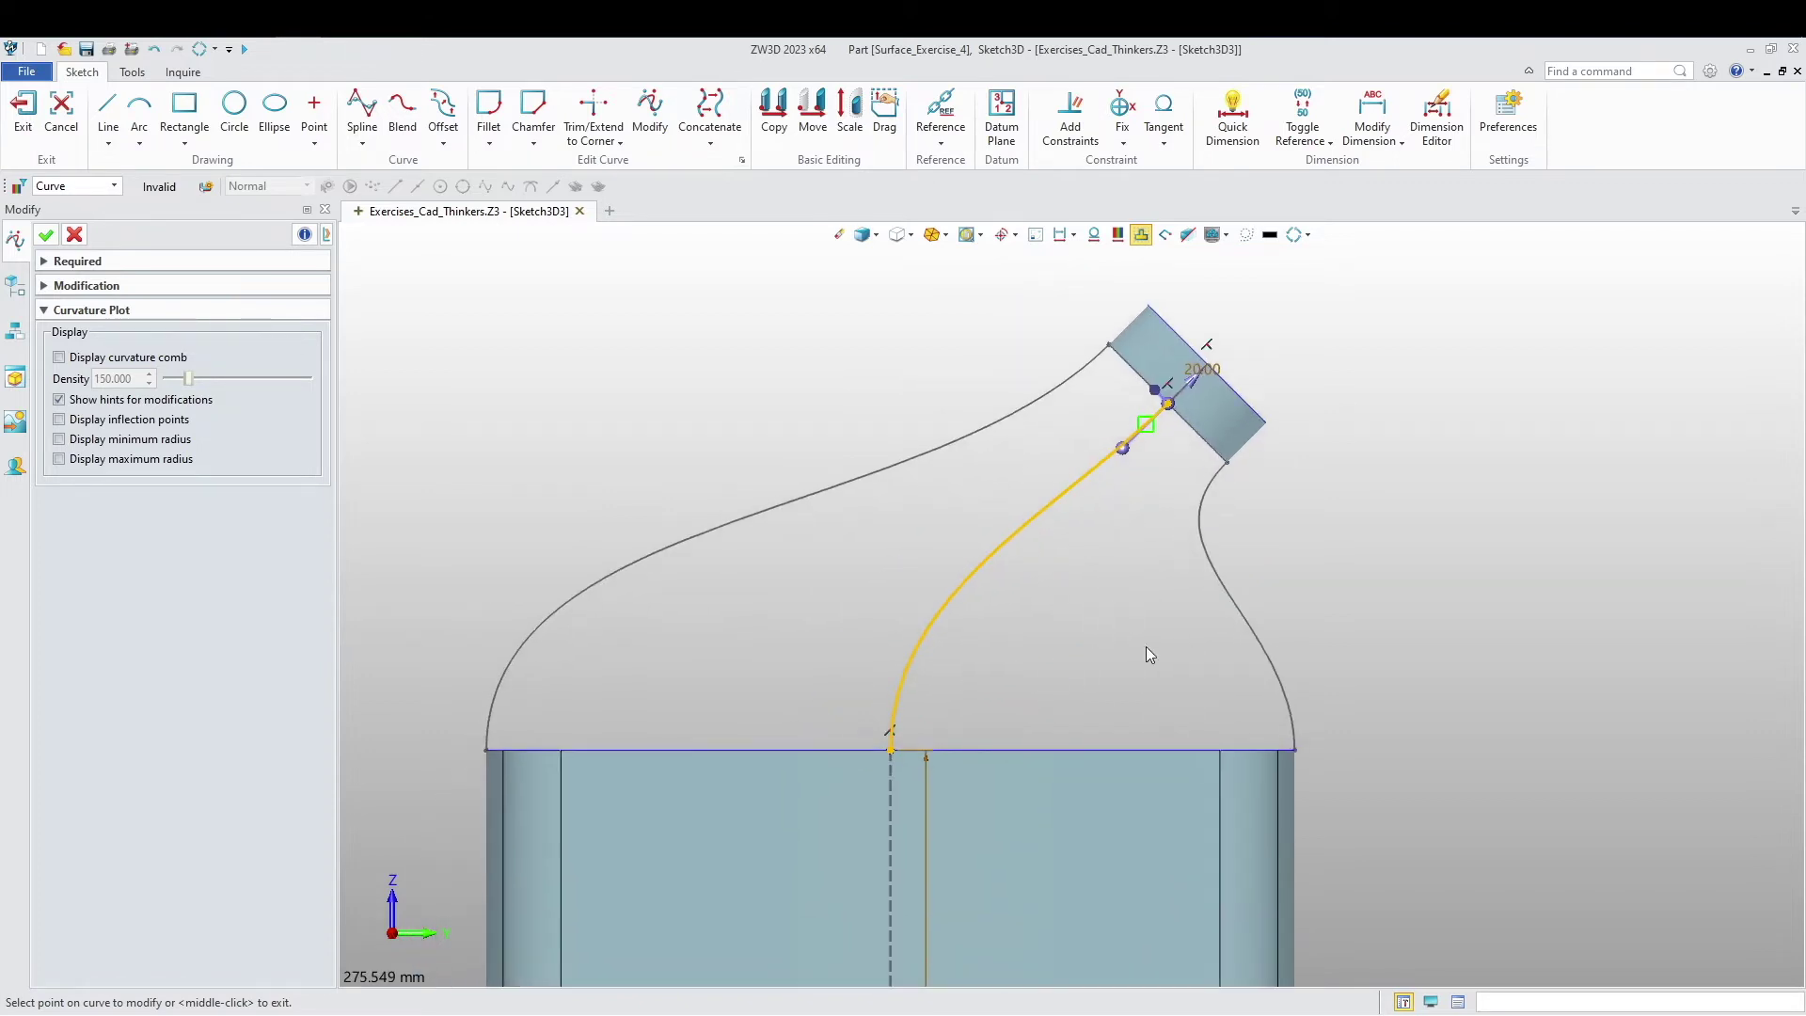
left_click(46, 235)
Step: Check the third spline from several angles and finish its 3D sketch
middle_click_drag(809, 537, 898, 704)
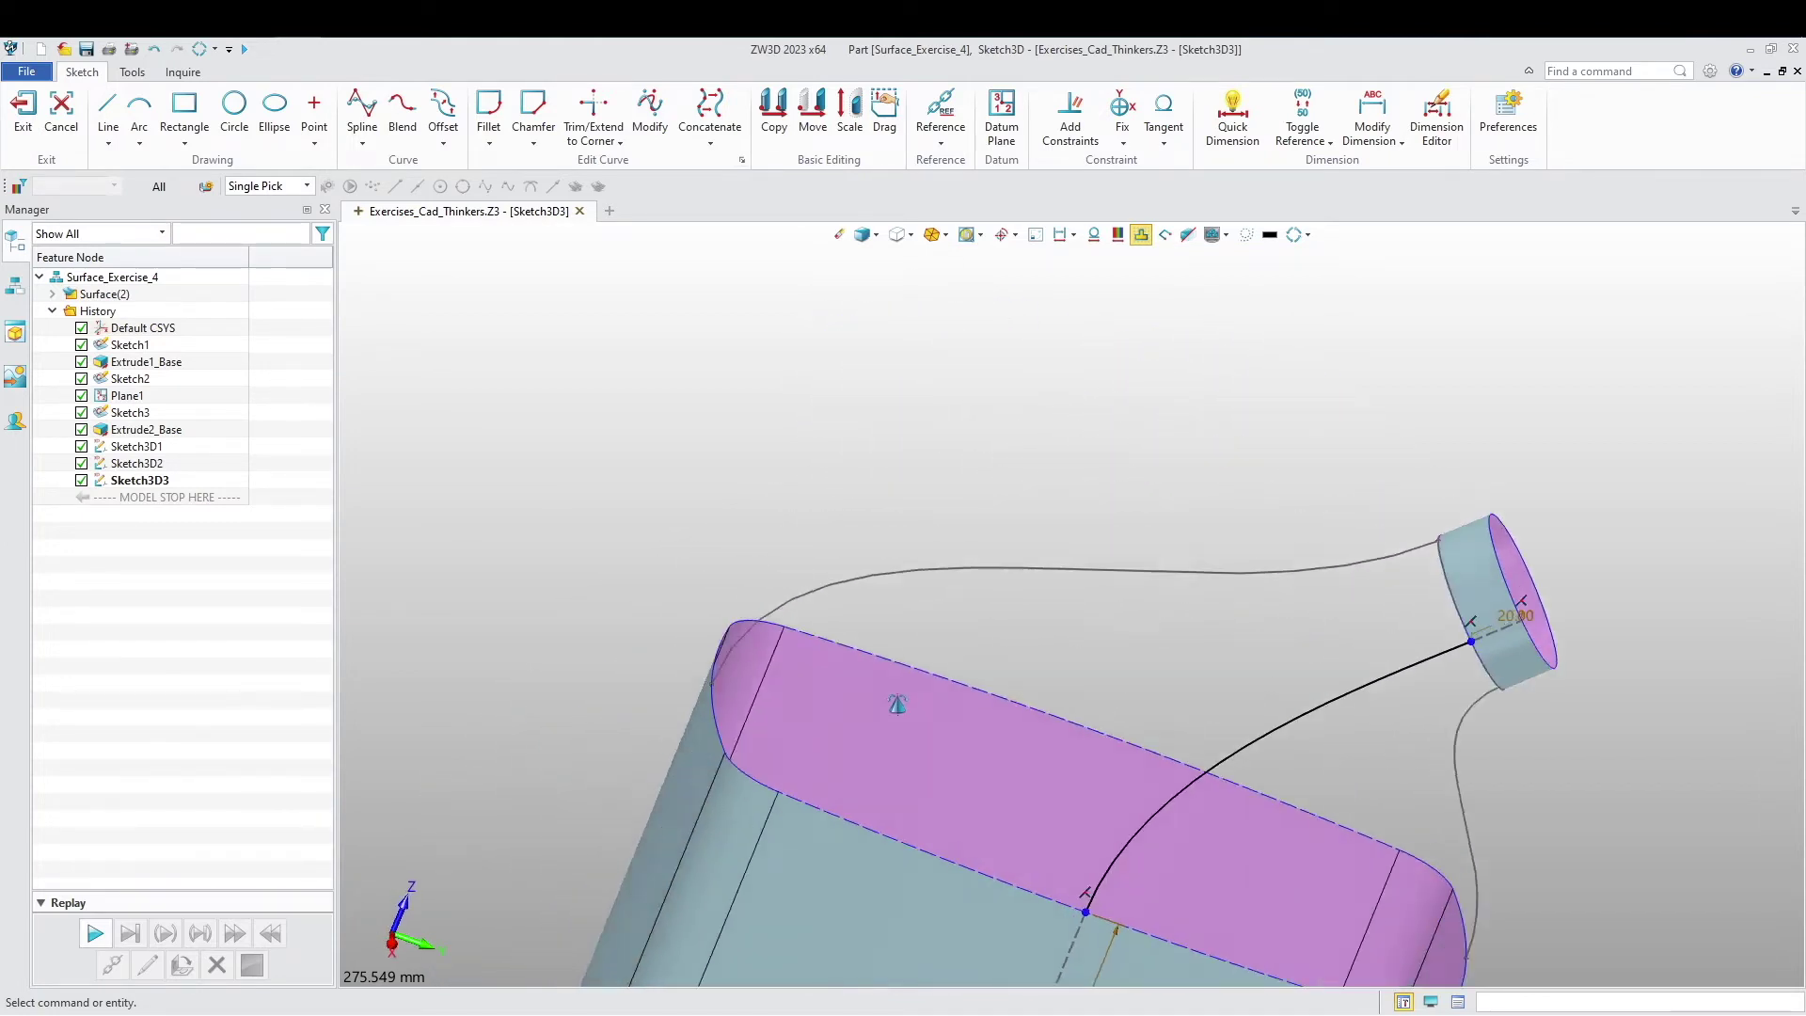
right_click_drag(897, 704, 1035, 819)
scroll(1049, 809, "down", 4)
middle_click_drag(1176, 758, 1033, 608)
right_click_drag(1033, 608, 877, 555)
middle_click_drag(877, 555, 1062, 619)
scroll(1001, 552, "up", 3)
middle_click_drag(1052, 766, 1323, 659)
left_click(24, 123)
scroll(854, 514, "down", 1)
mouse_move(854, 513)
right_mouse_down()
mouse_move(786, 593)
mouse_move(771, 551)
right_mouse_up()
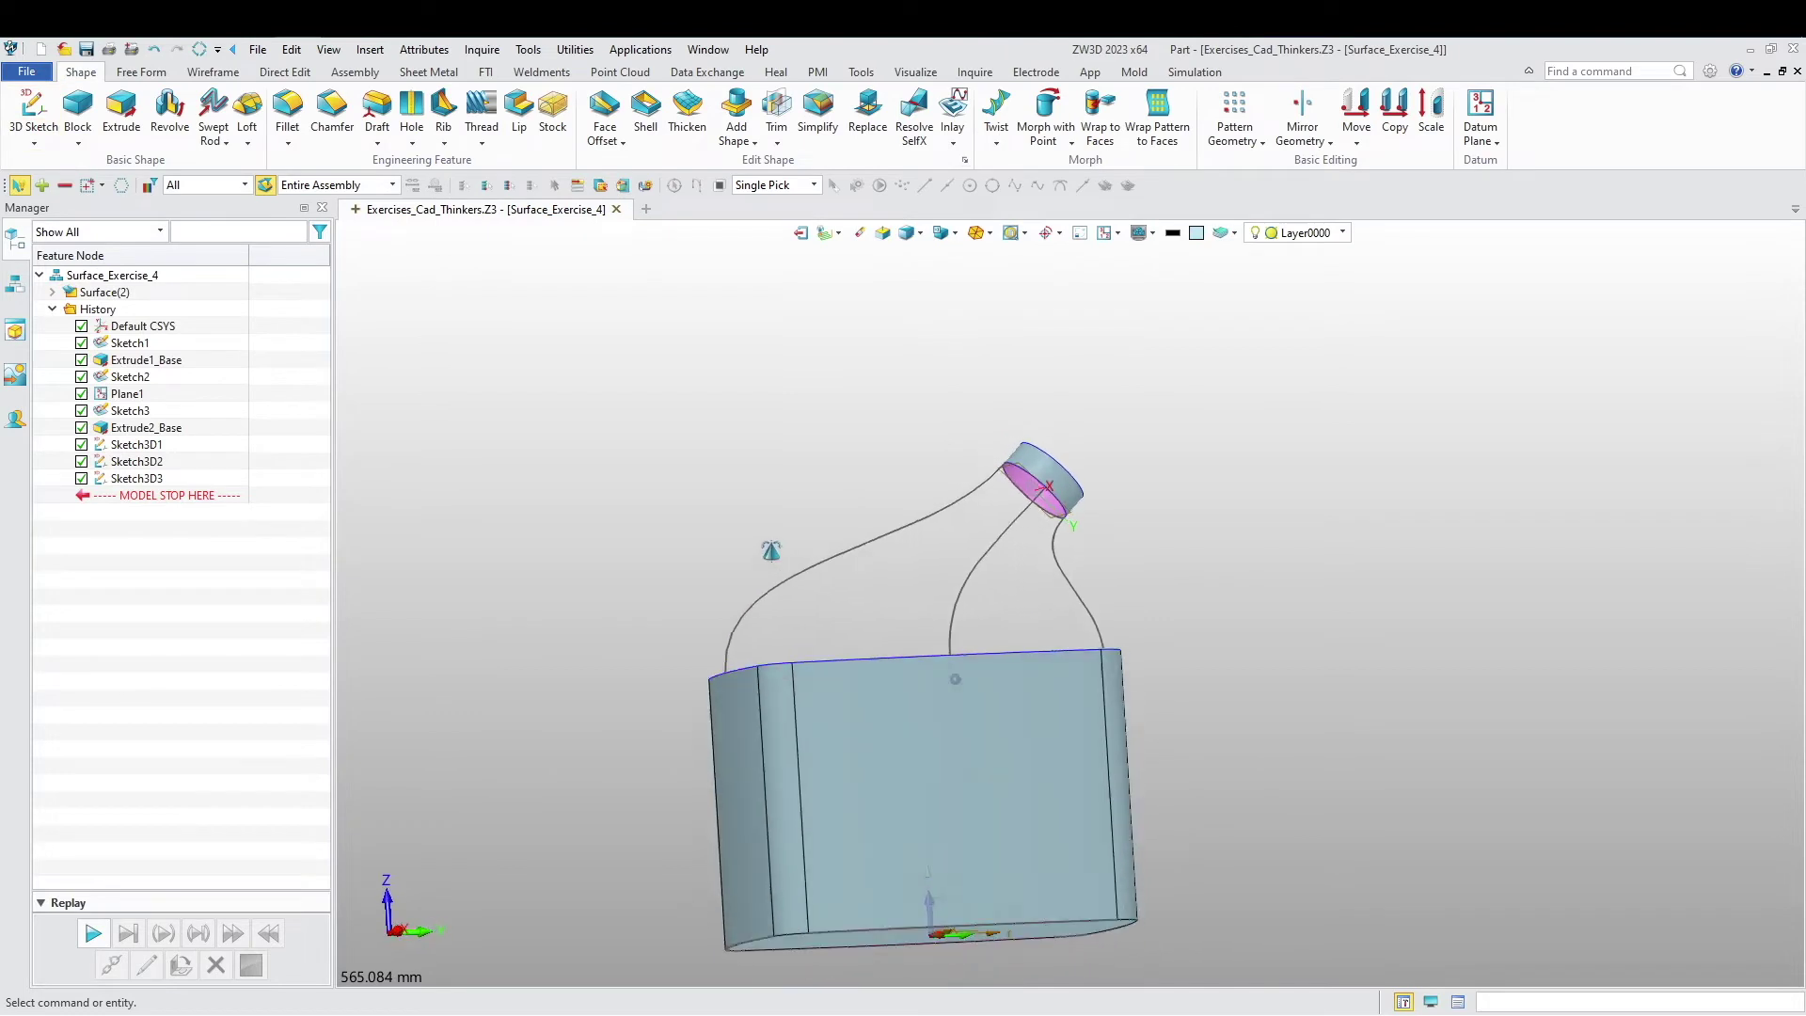
Step: Start a new 3D sketch and reference the ring's lower edge, the long -Y spline and the +X spline as construction geometry
middle_click_drag(772, 550, 801, 656)
scroll(901, 567, "up", 1)
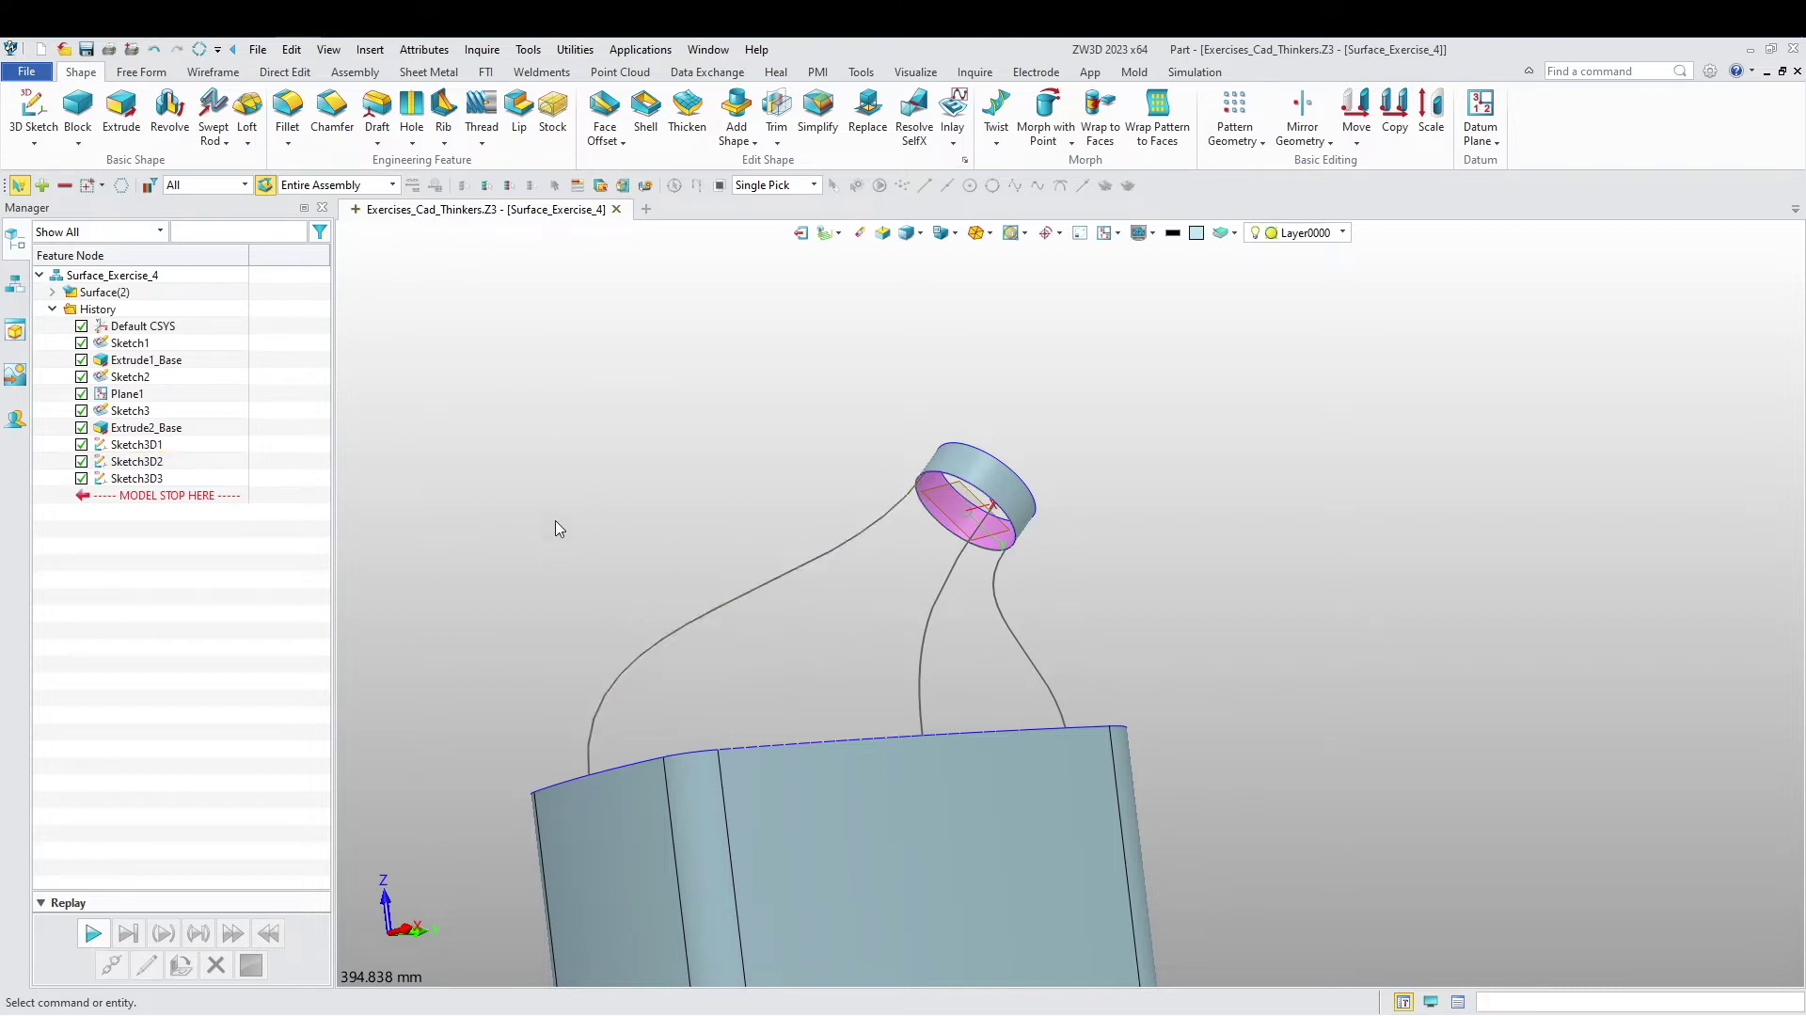
middle_click_drag(550, 526, 582, 472)
scroll(537, 546, "up", 1)
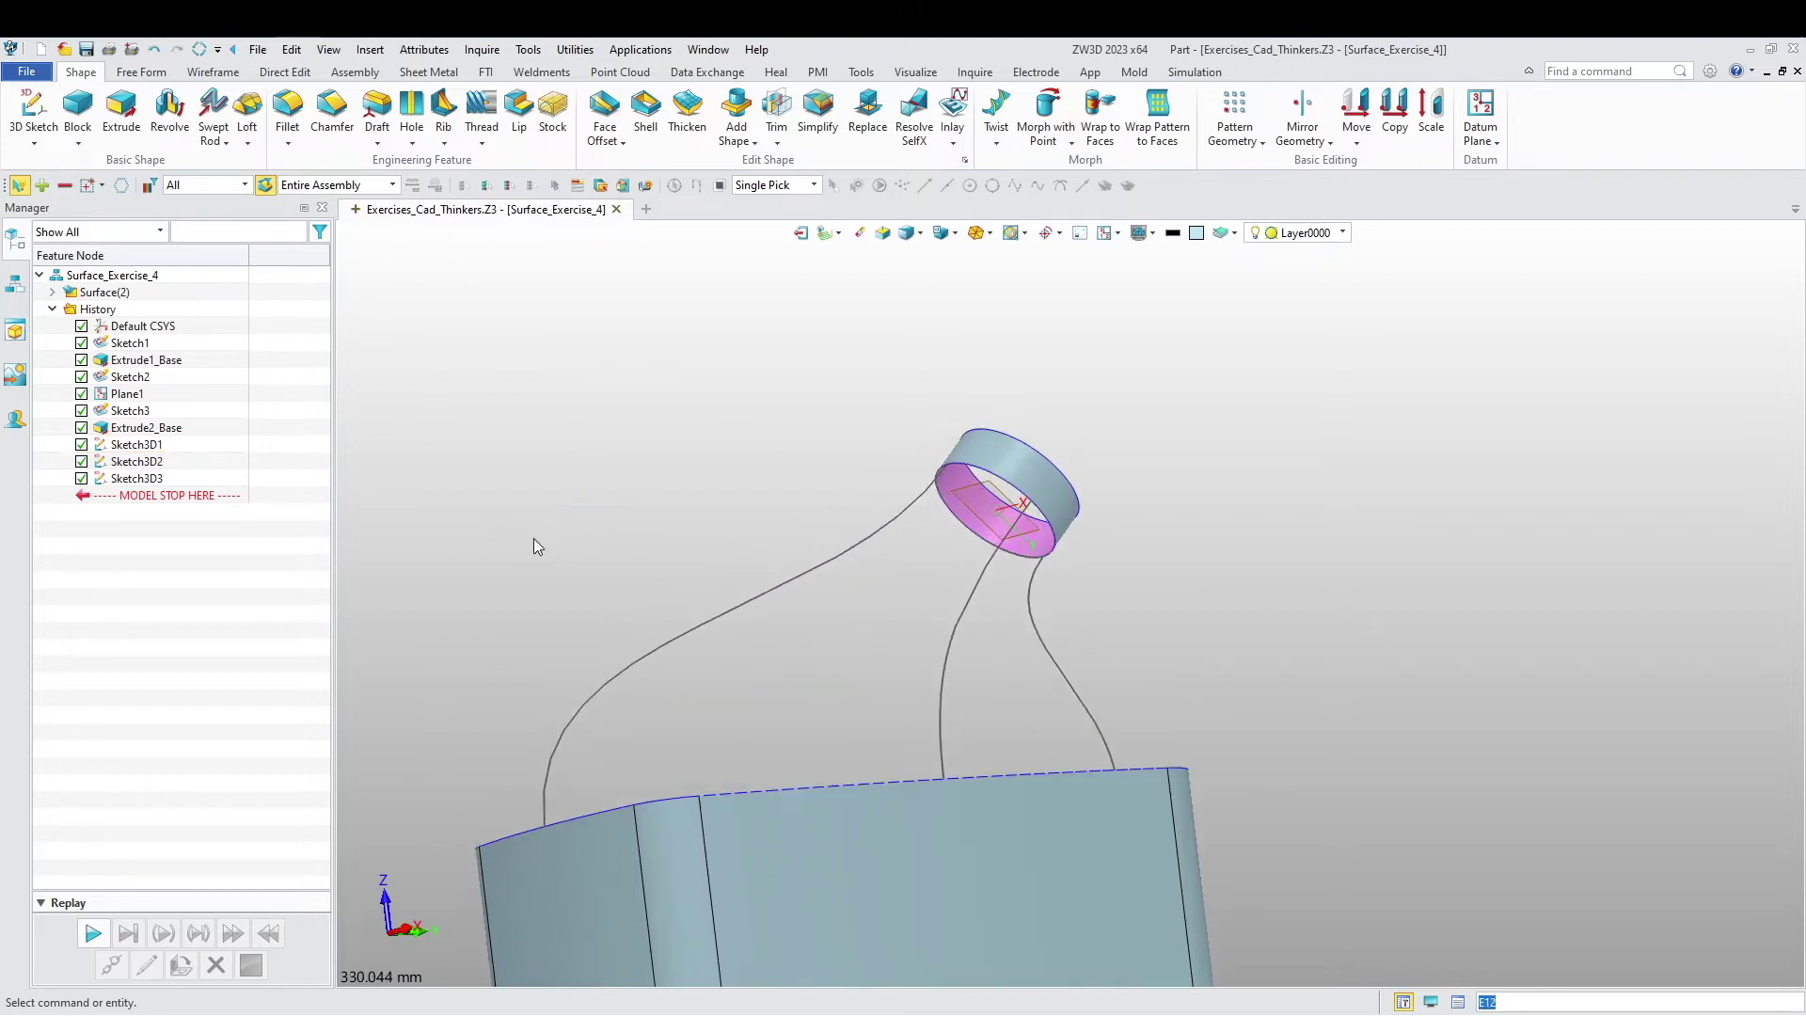
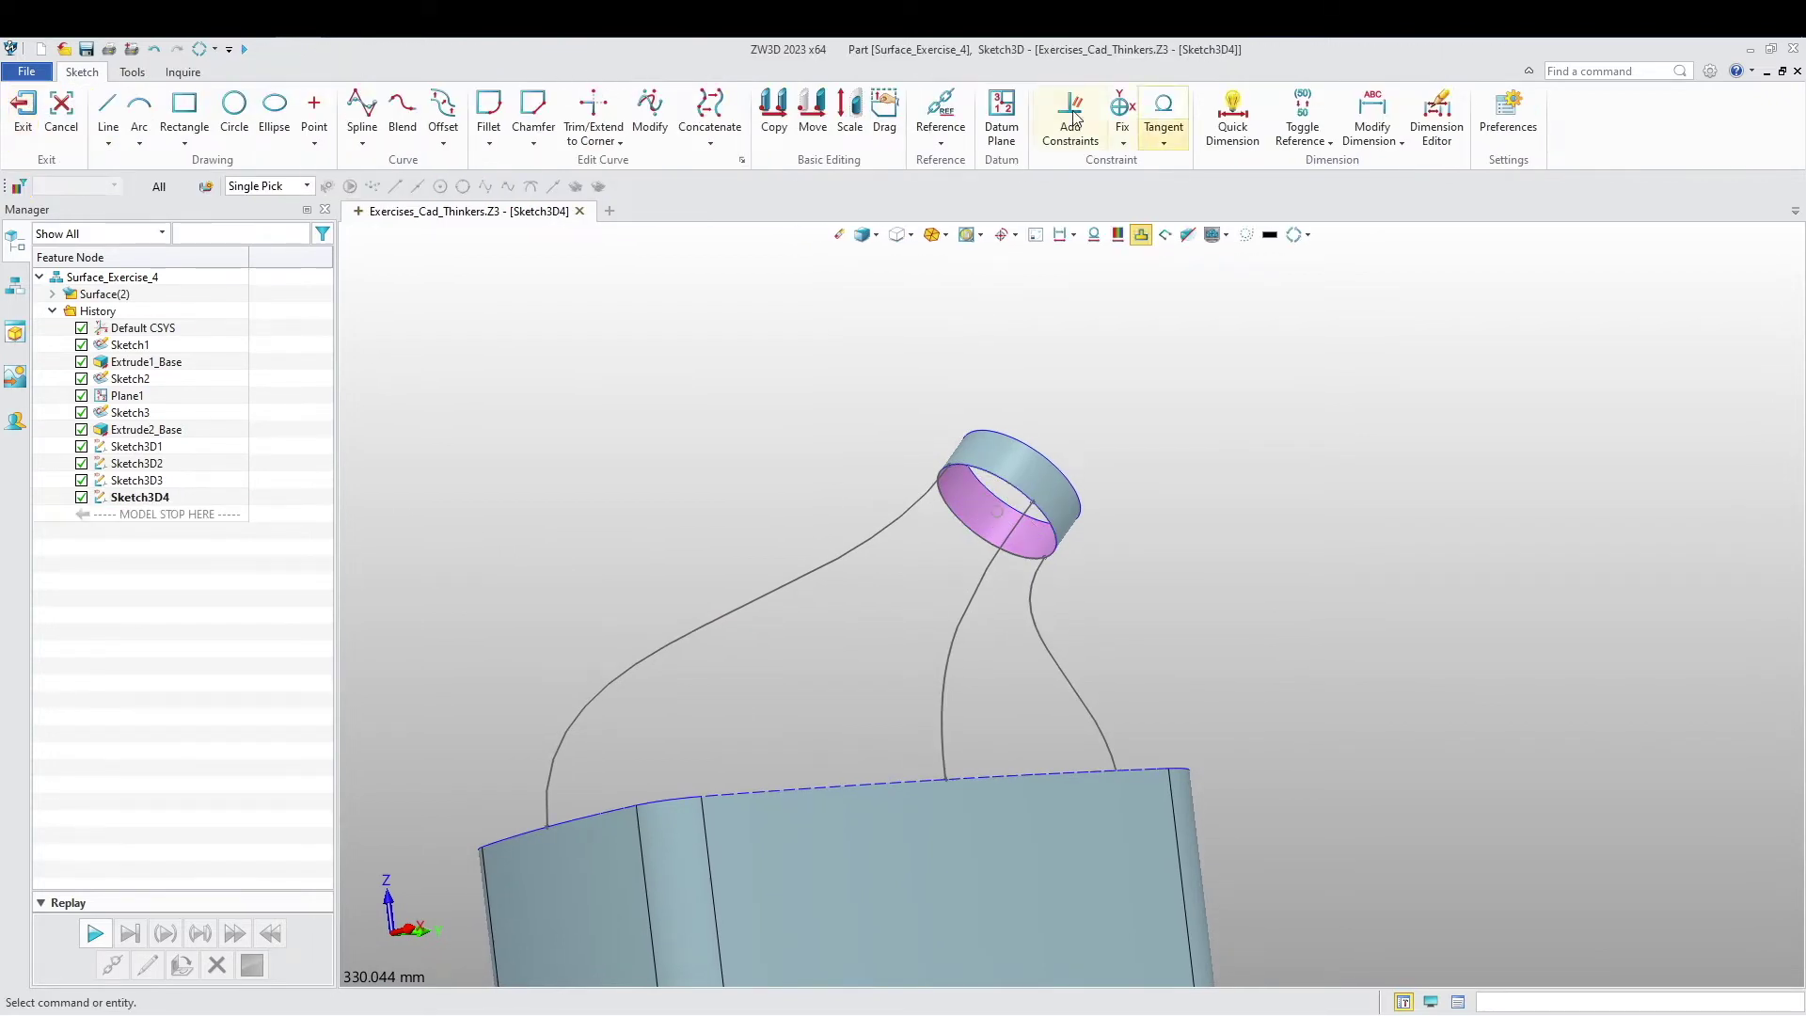
left_click(941, 111)
right_click_drag(878, 384, 890, 390)
left_click(965, 478)
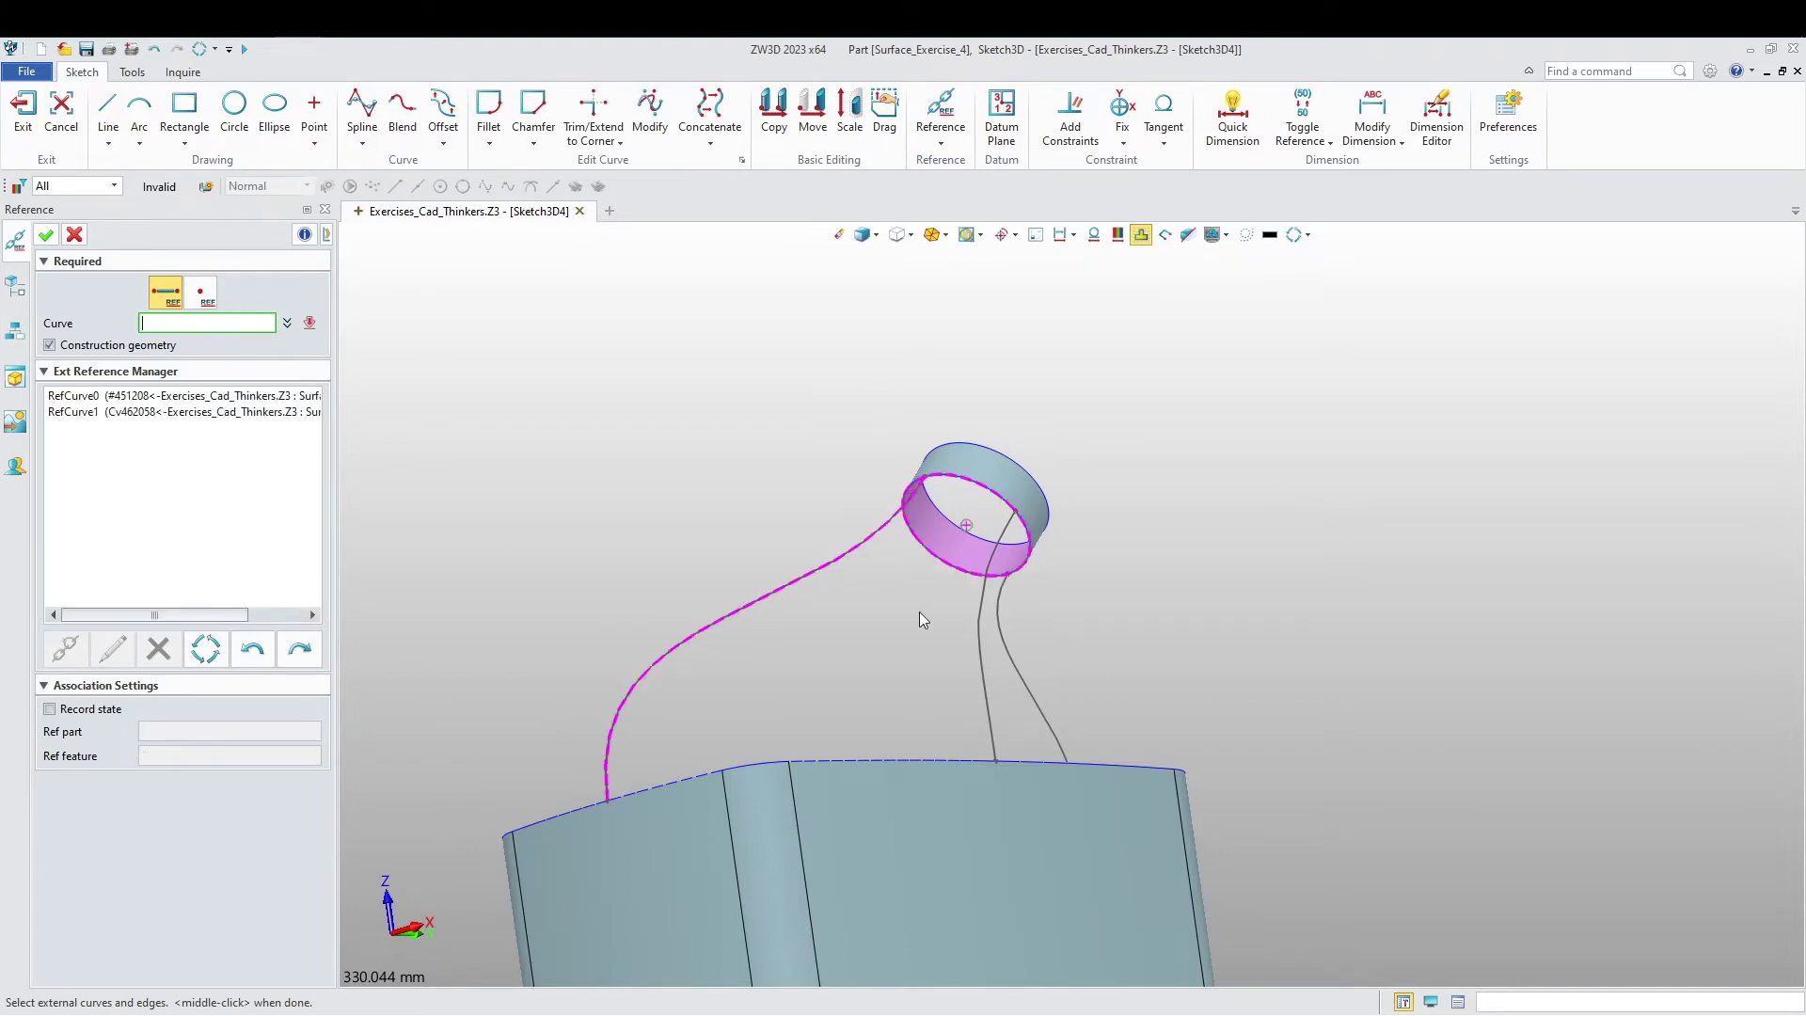
left_click(994, 712)
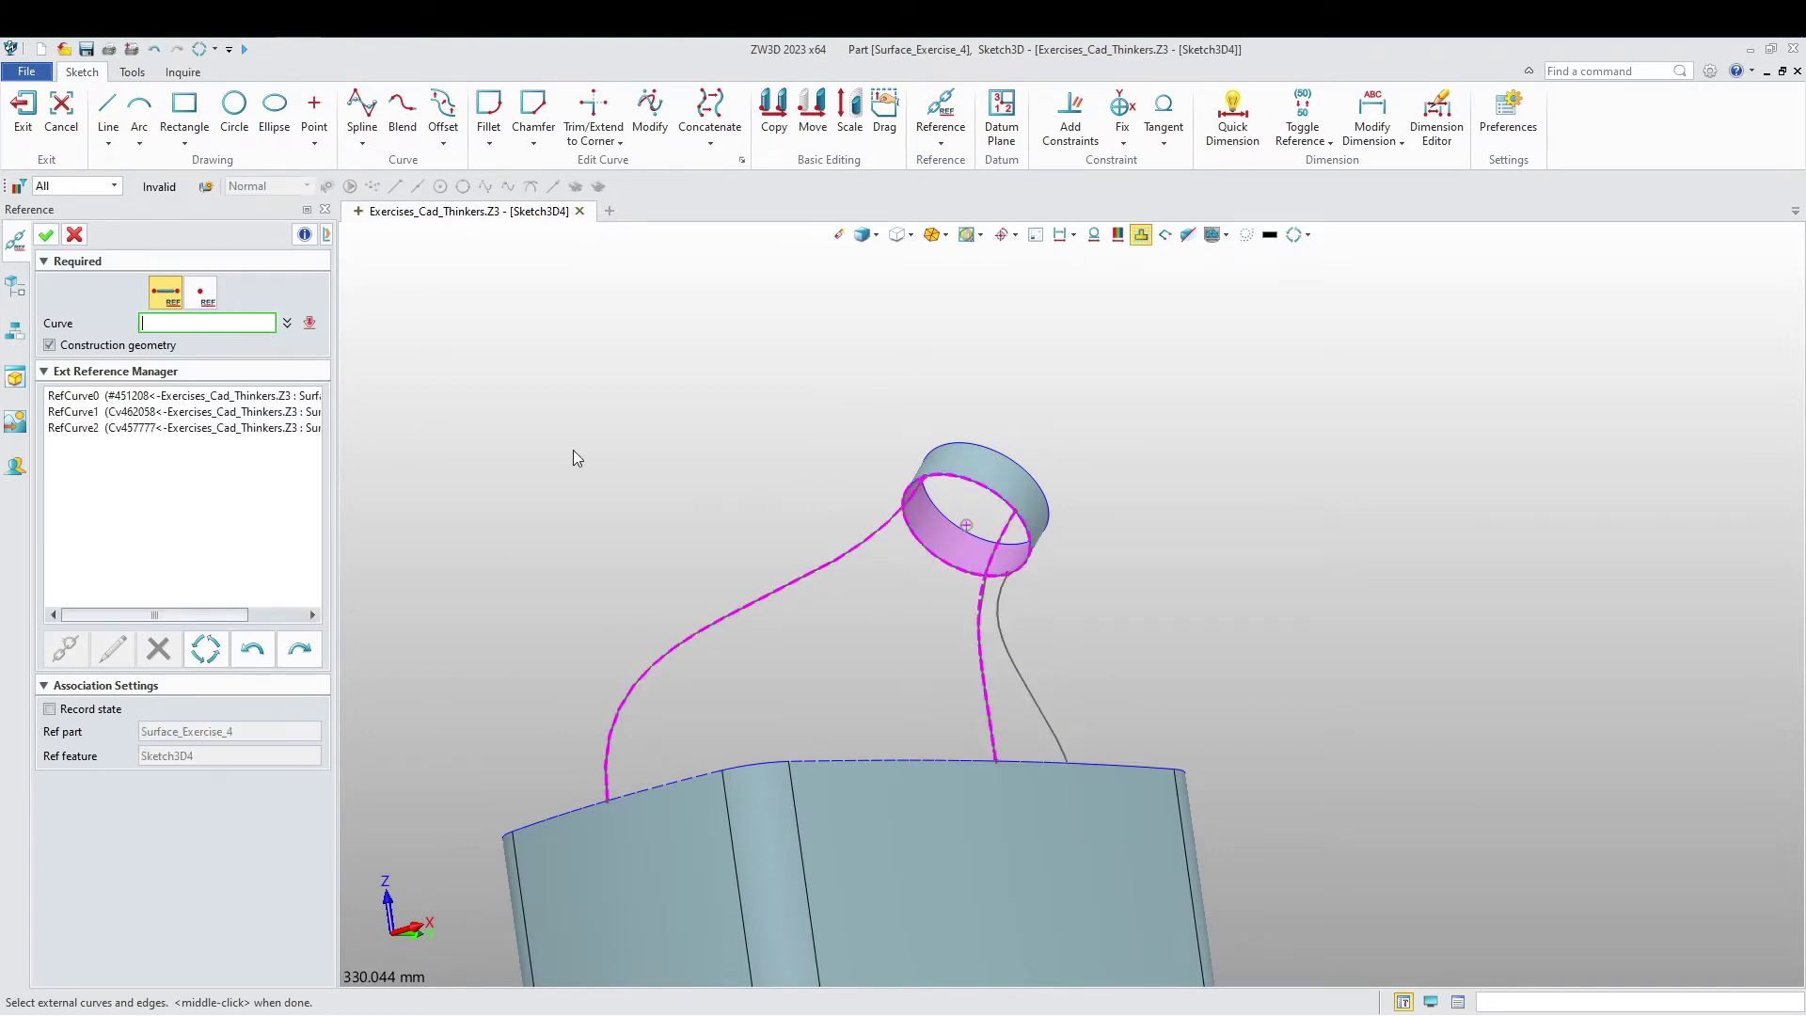
left_click(45, 235)
Step: Accept the references and convert the ring's lower edge from construction to regular sketch geometry
scroll(976, 522, "up", 3)
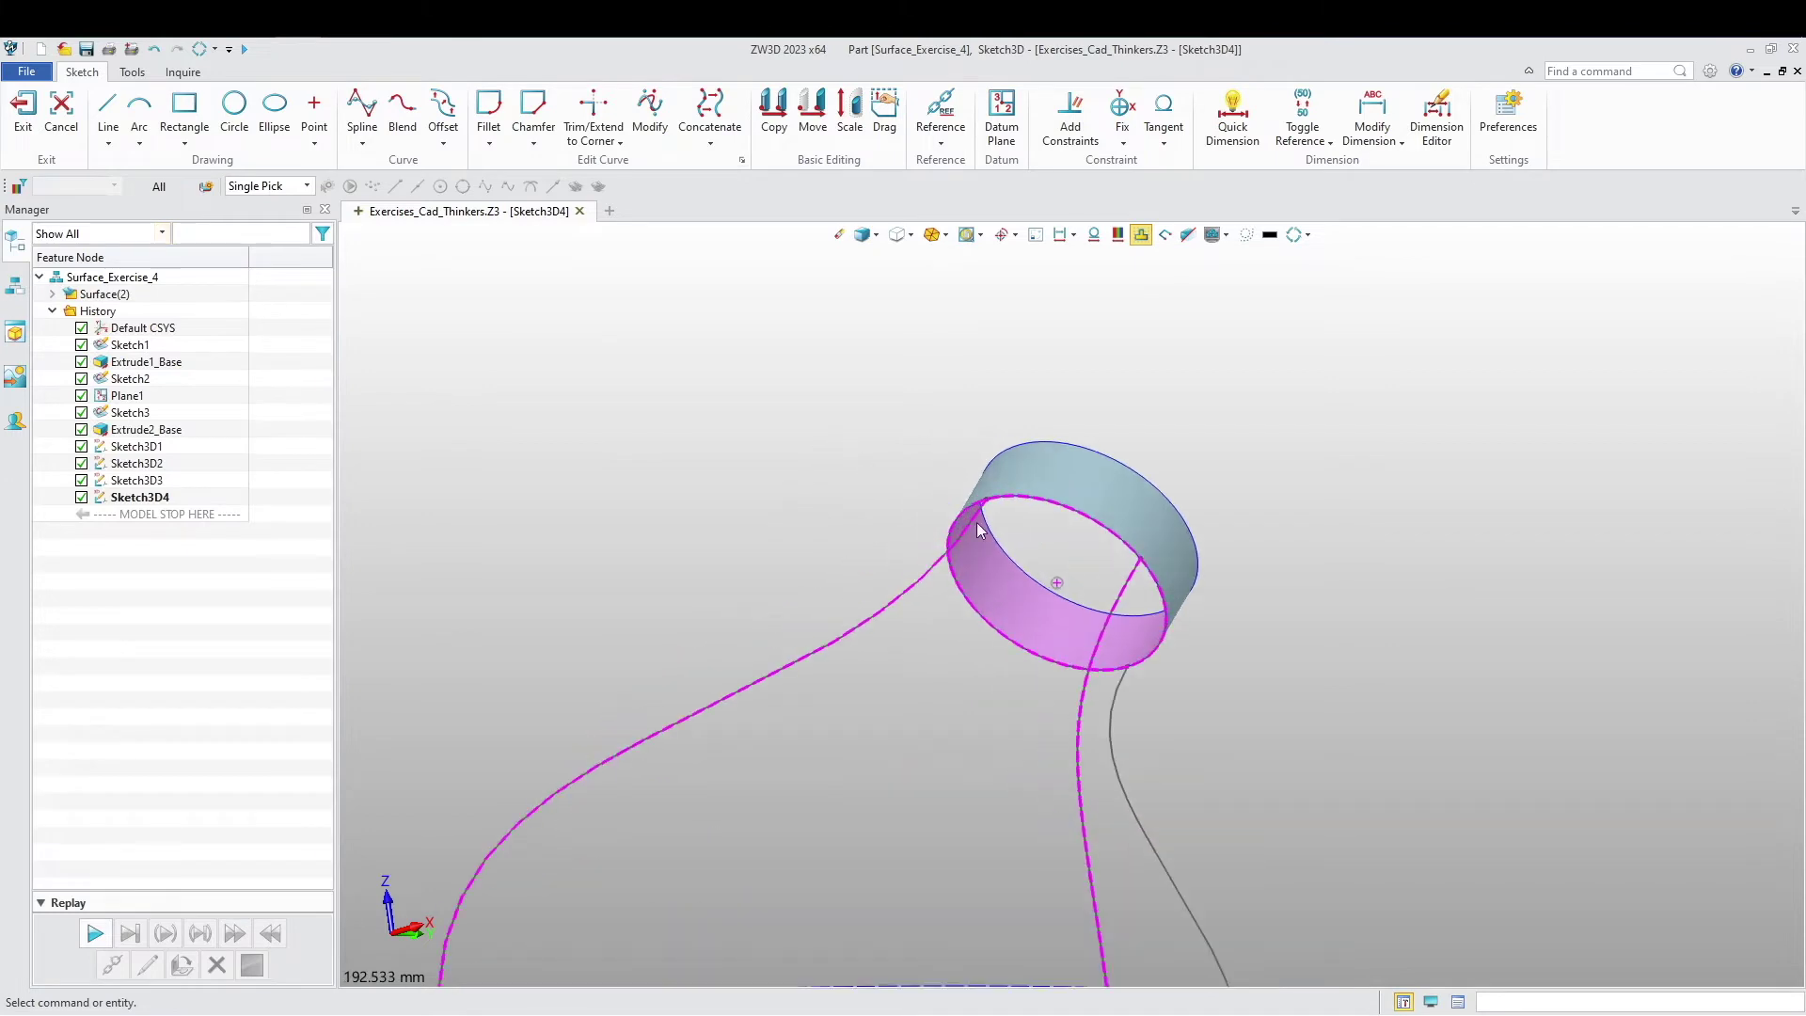
right_click(1053, 505)
left_click(1053, 496)
right_click(1048, 504)
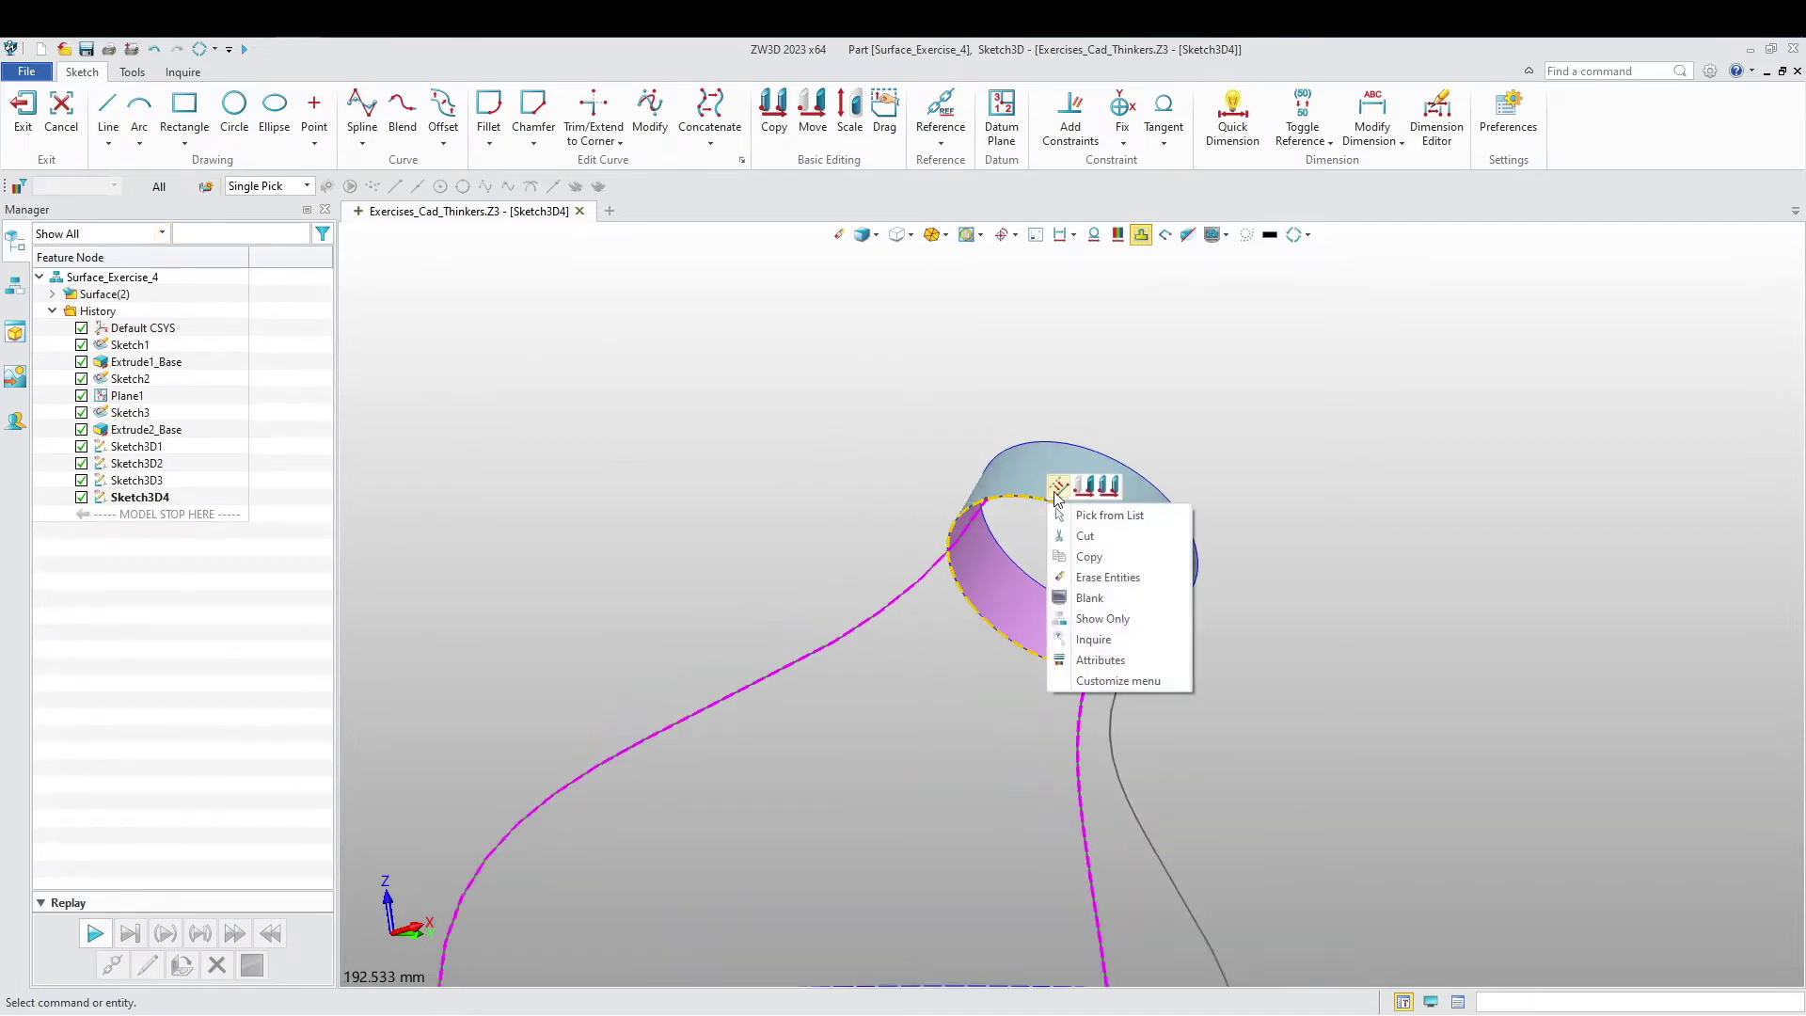
left_click(1054, 491)
key("Escape")
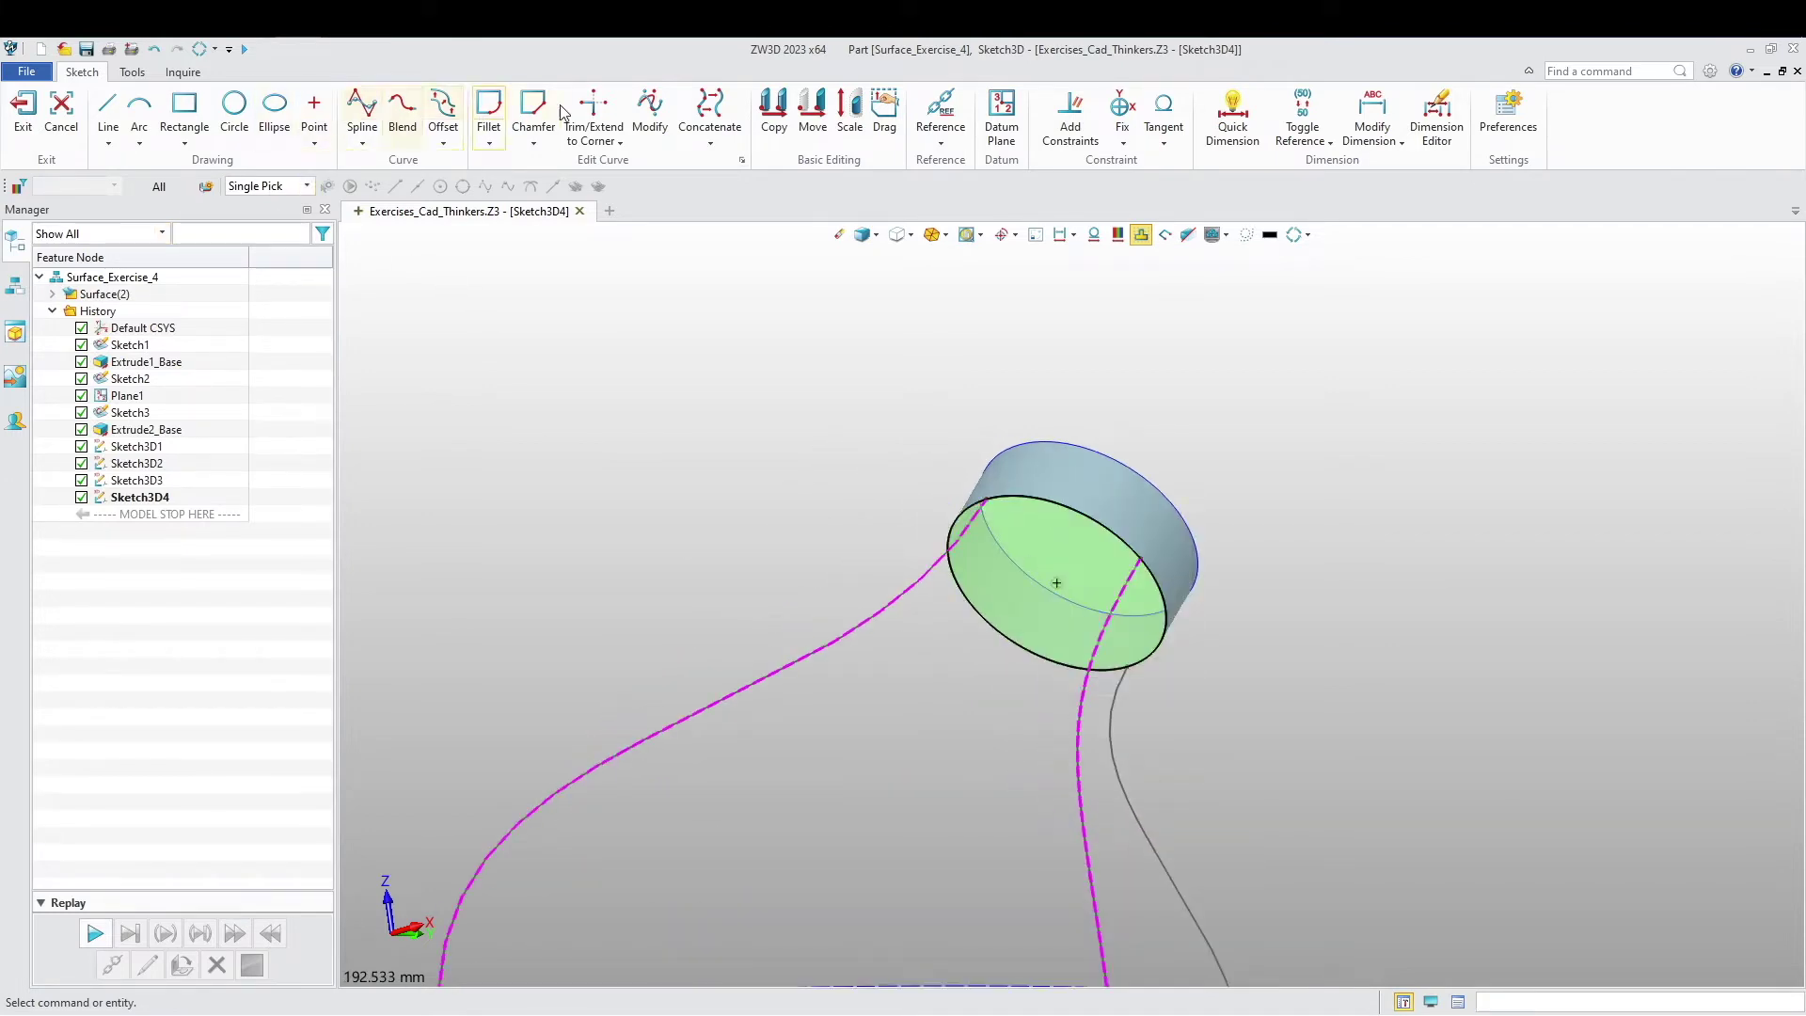
Step: Trim the ring's lower-edge circle to the arc between the long -Y and +X splines, and finish the 3D sketch
left_click(620, 141)
left_click(640, 173)
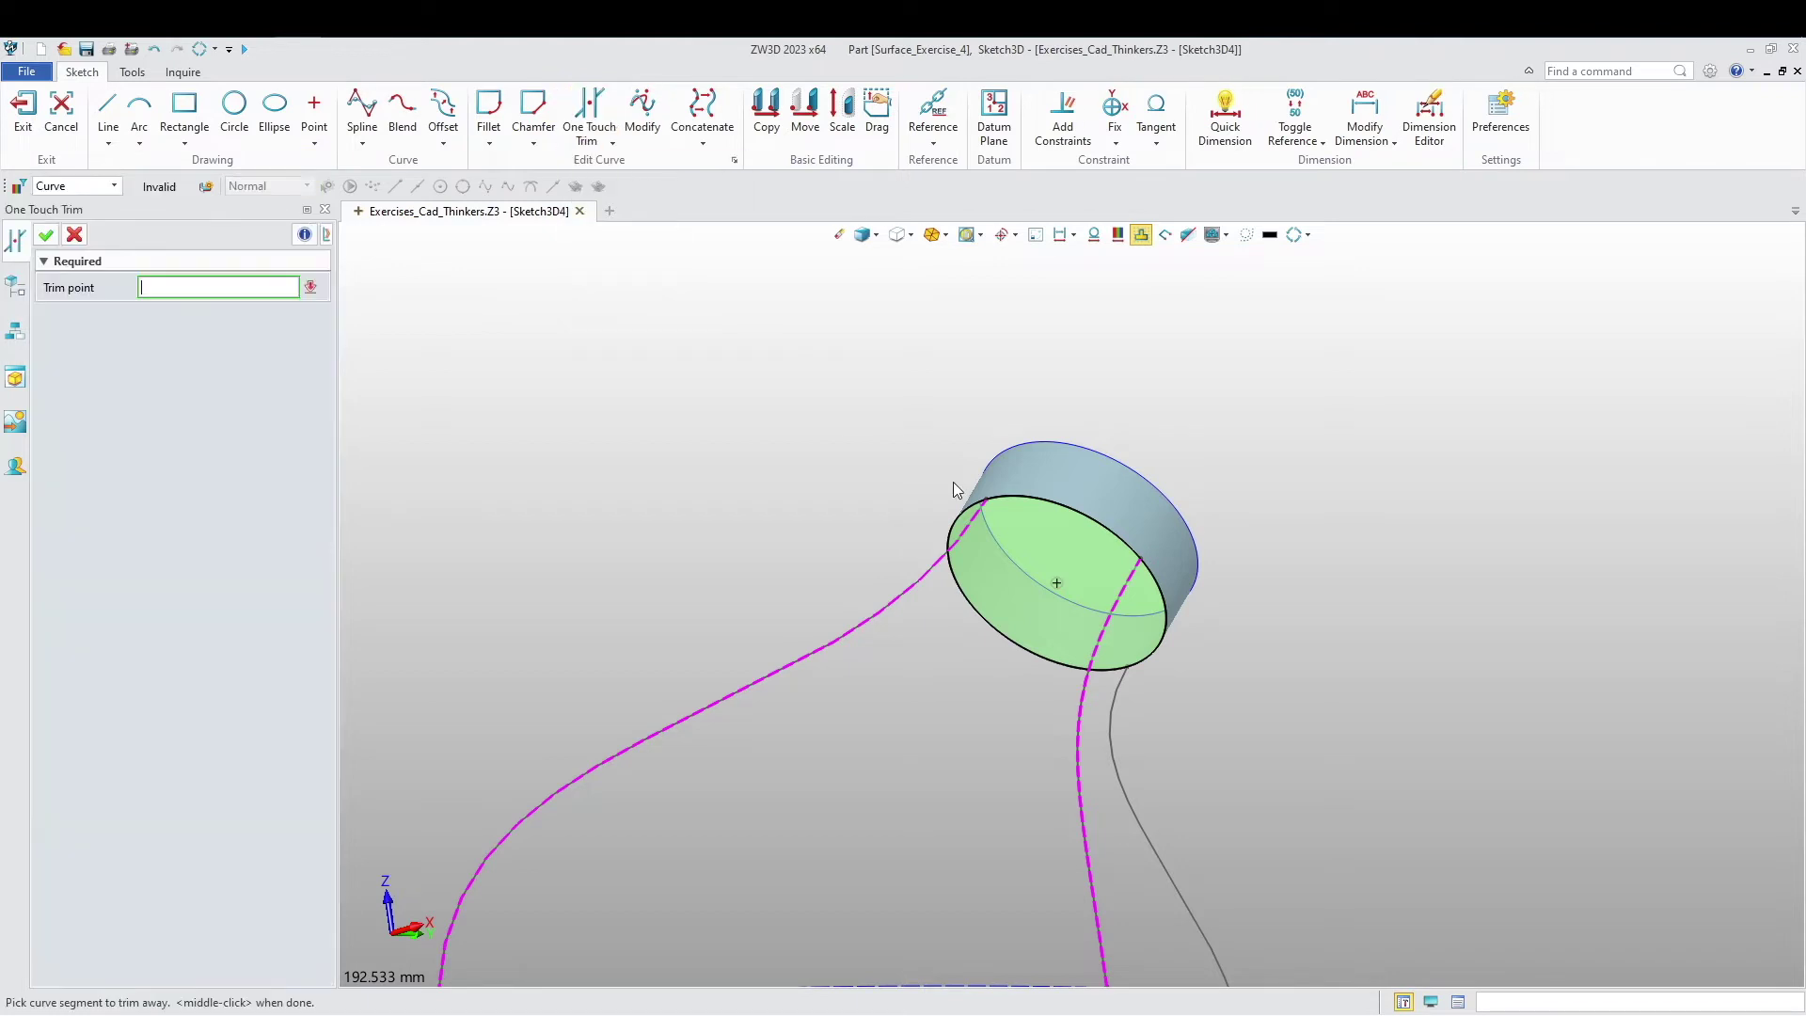
left_click(996, 619)
scroll(950, 500, "up", 4)
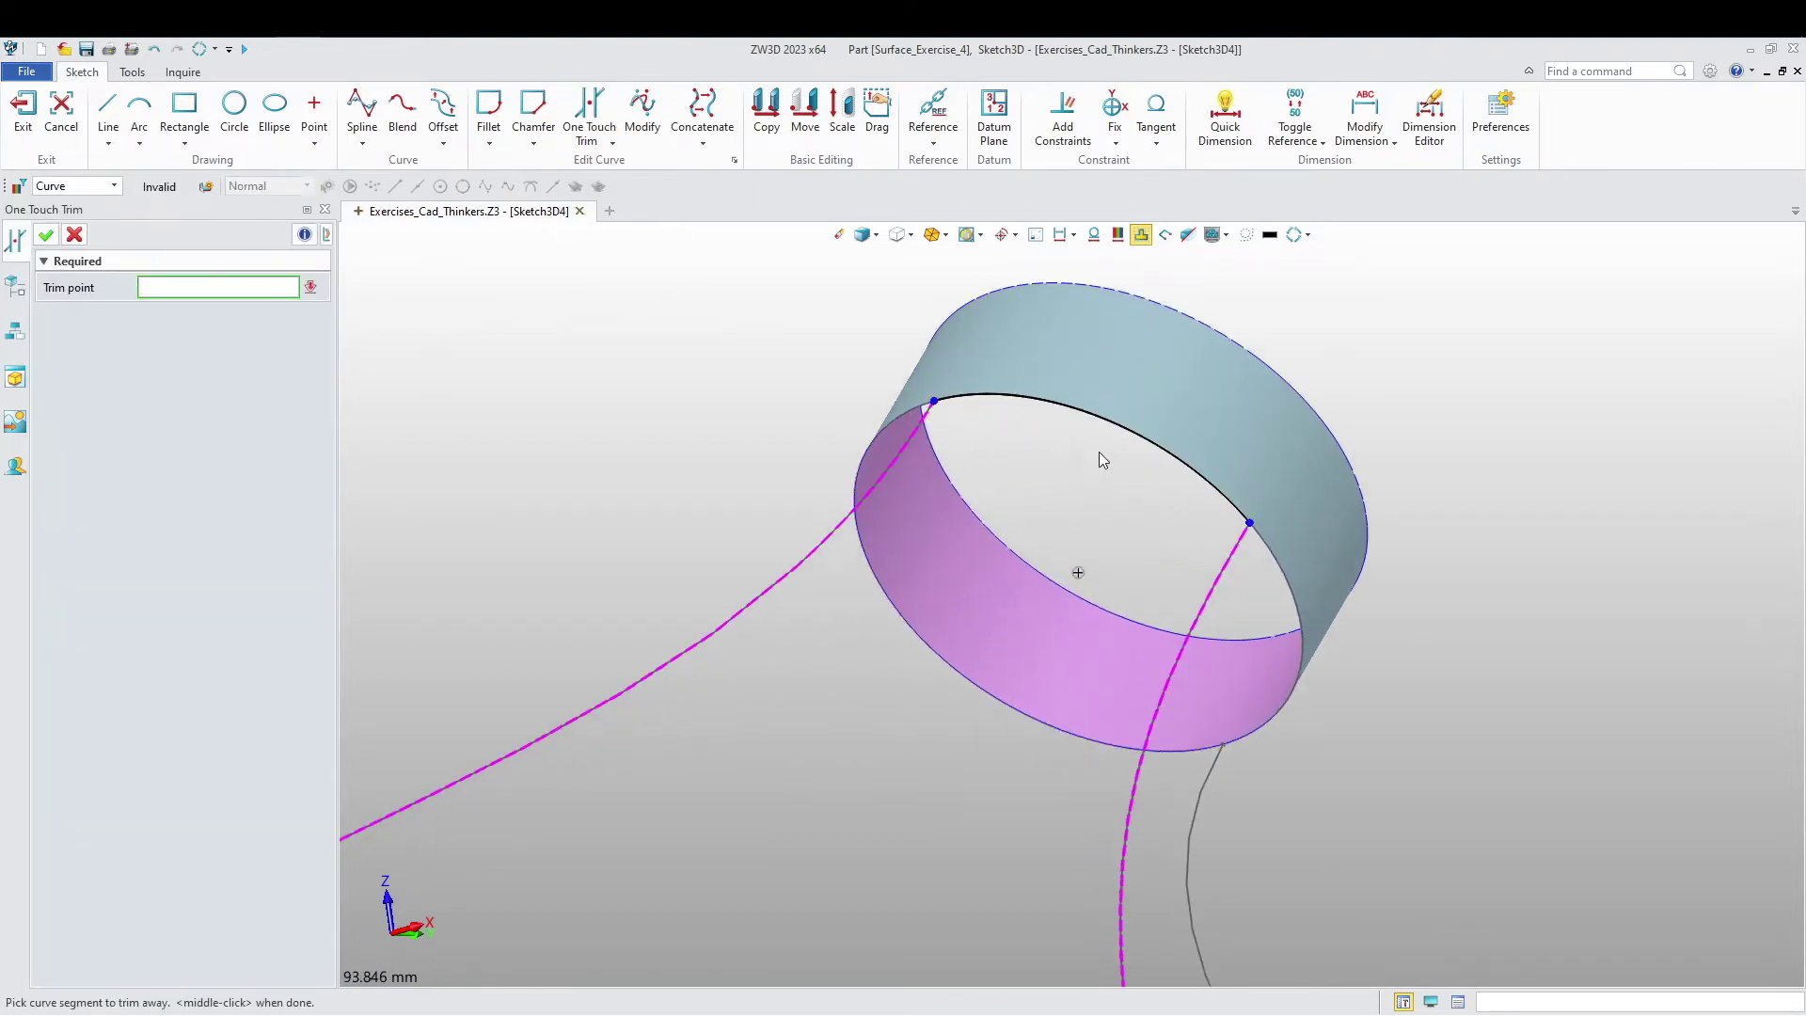
scroll(967, 465, "down", 5)
left_click(29, 116)
Step: Start a new 3D sketch and reference the base's -Y, corner and +X rim edges plus the long -Y and +X splines as construction geometry
scroll(725, 367, "down", 6)
mouse_move(753, 489)
right_mouse_down()
mouse_move(764, 639)
mouse_move(774, 619)
right_mouse_up()
scroll(677, 621, "up", 3)
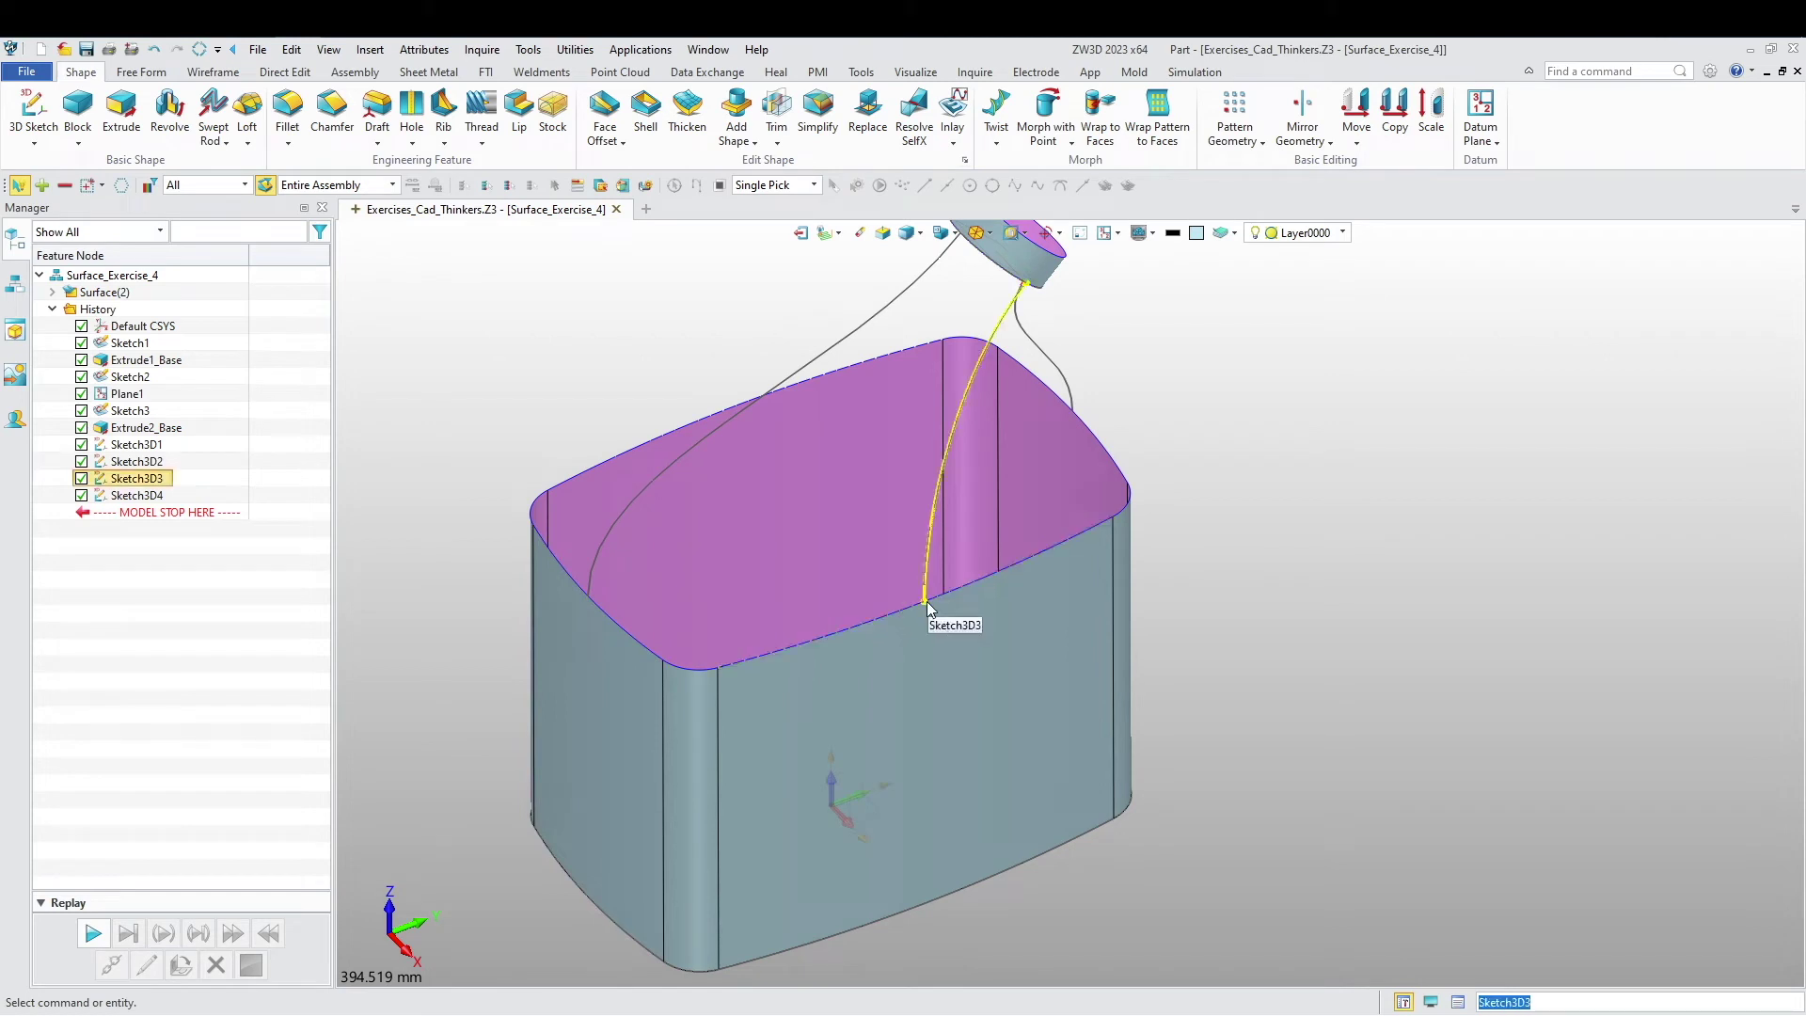
middle_click_drag(448, 414, 572, 465)
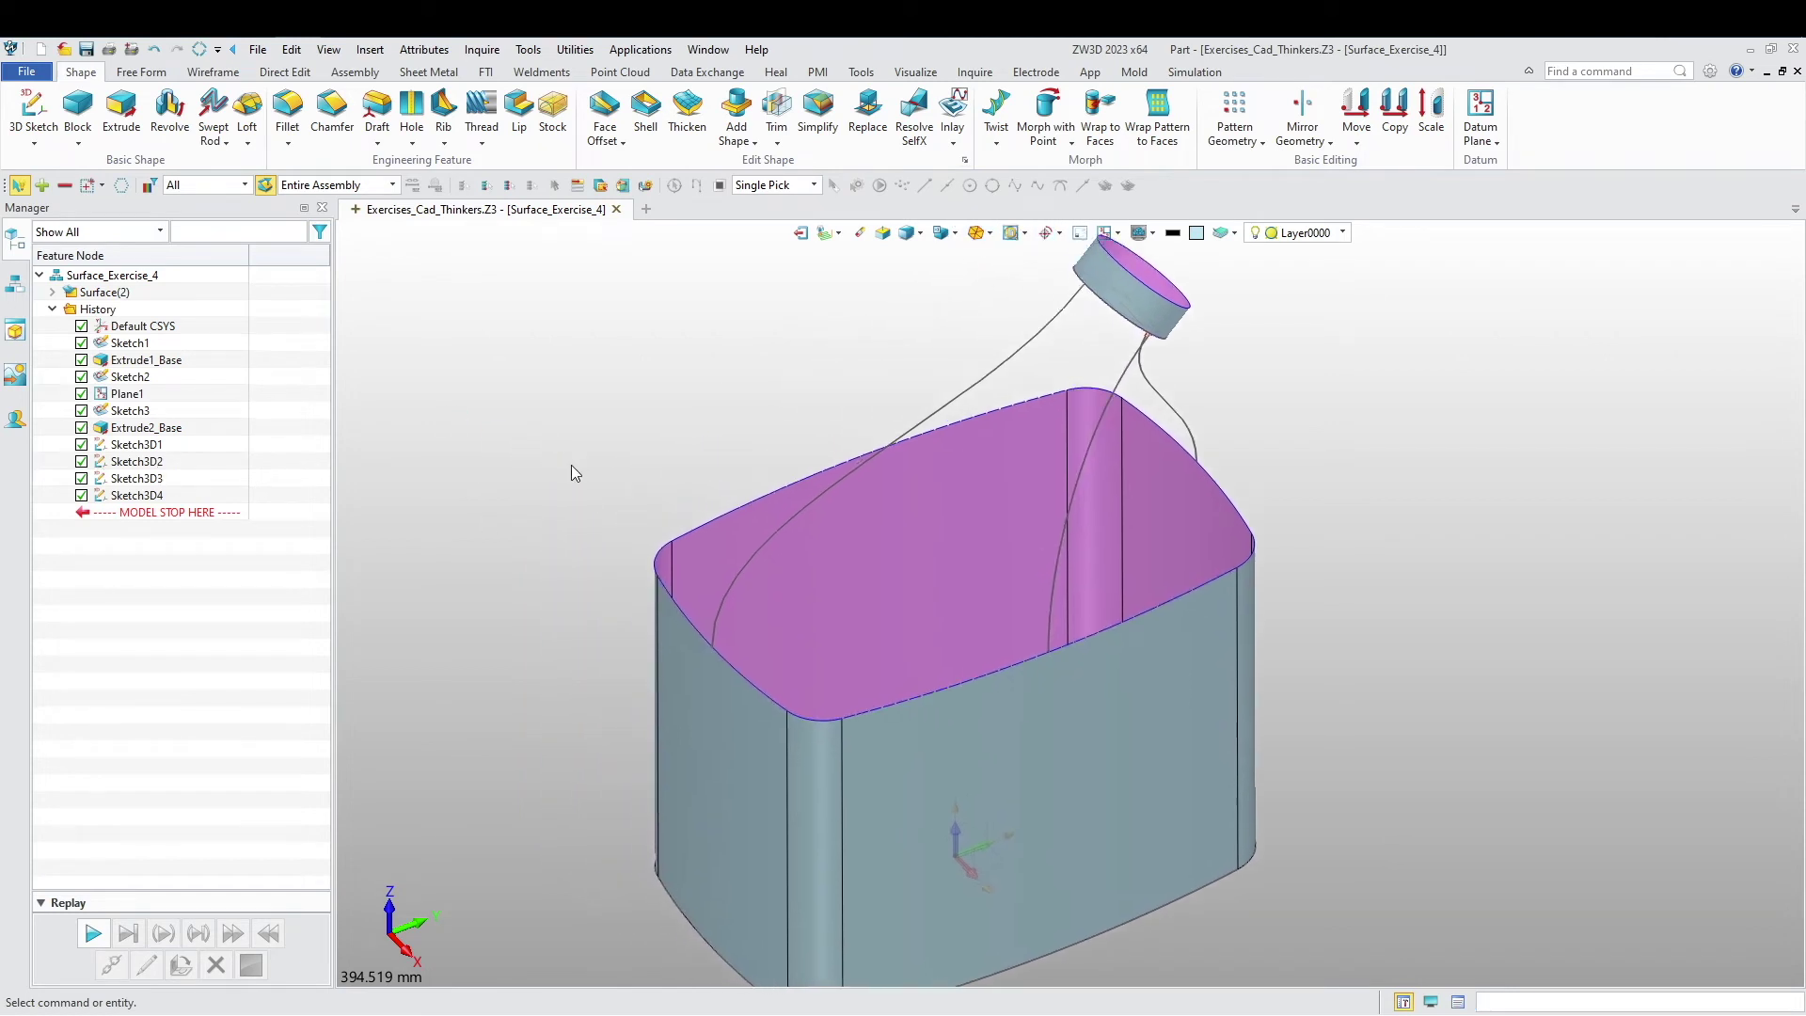
left_click(33, 111)
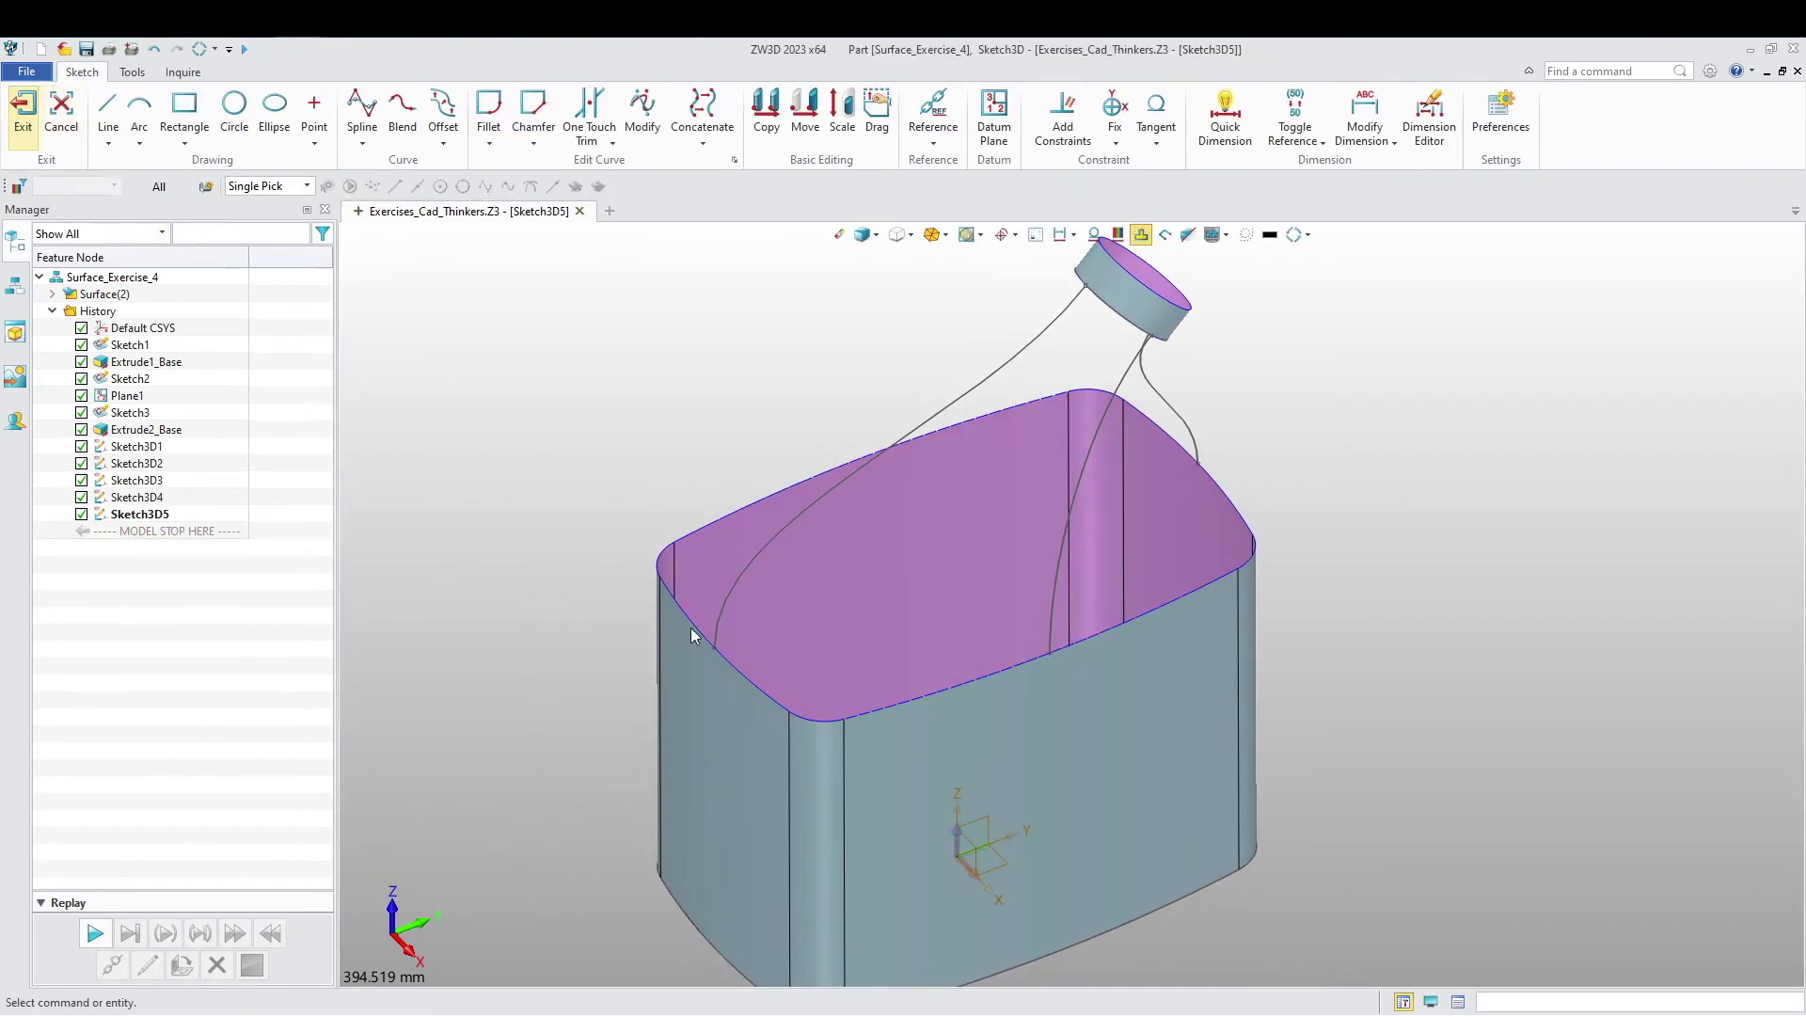
middle_click_drag(892, 371, 883, 420)
left_click(949, 122)
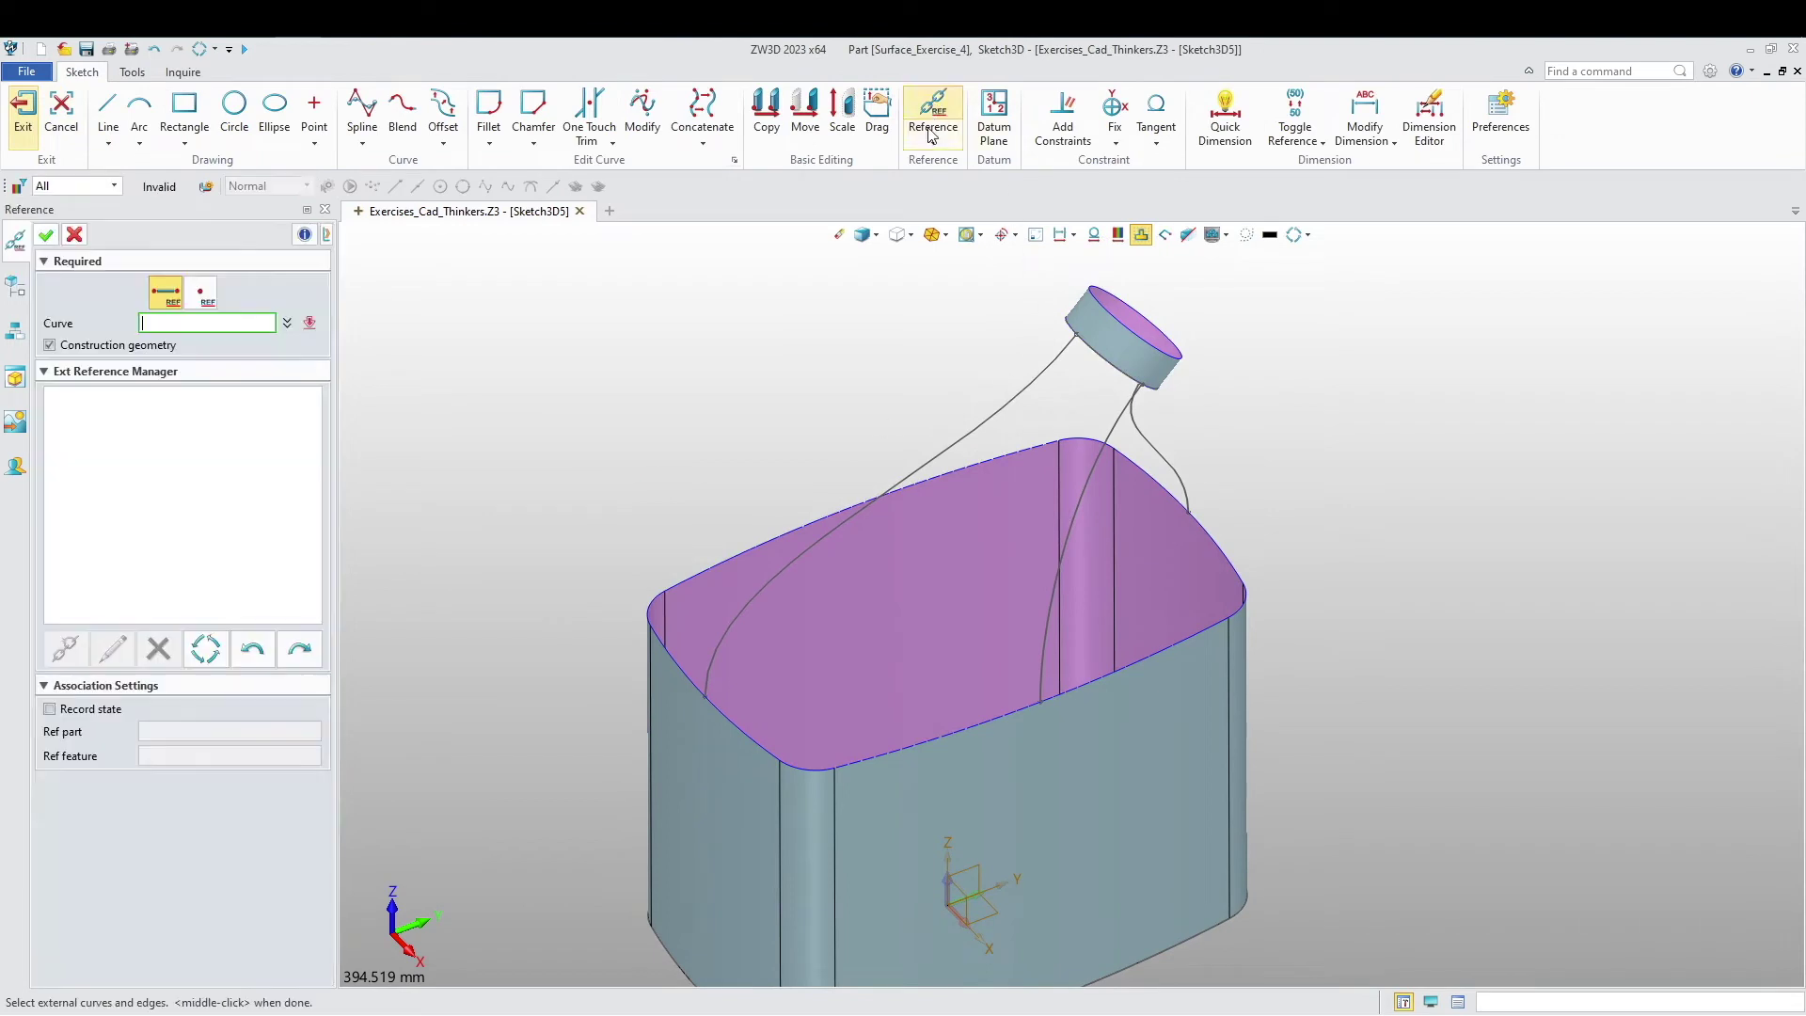
left_click(760, 735)
left_click(804, 773)
left_click(966, 749)
left_click(1048, 636)
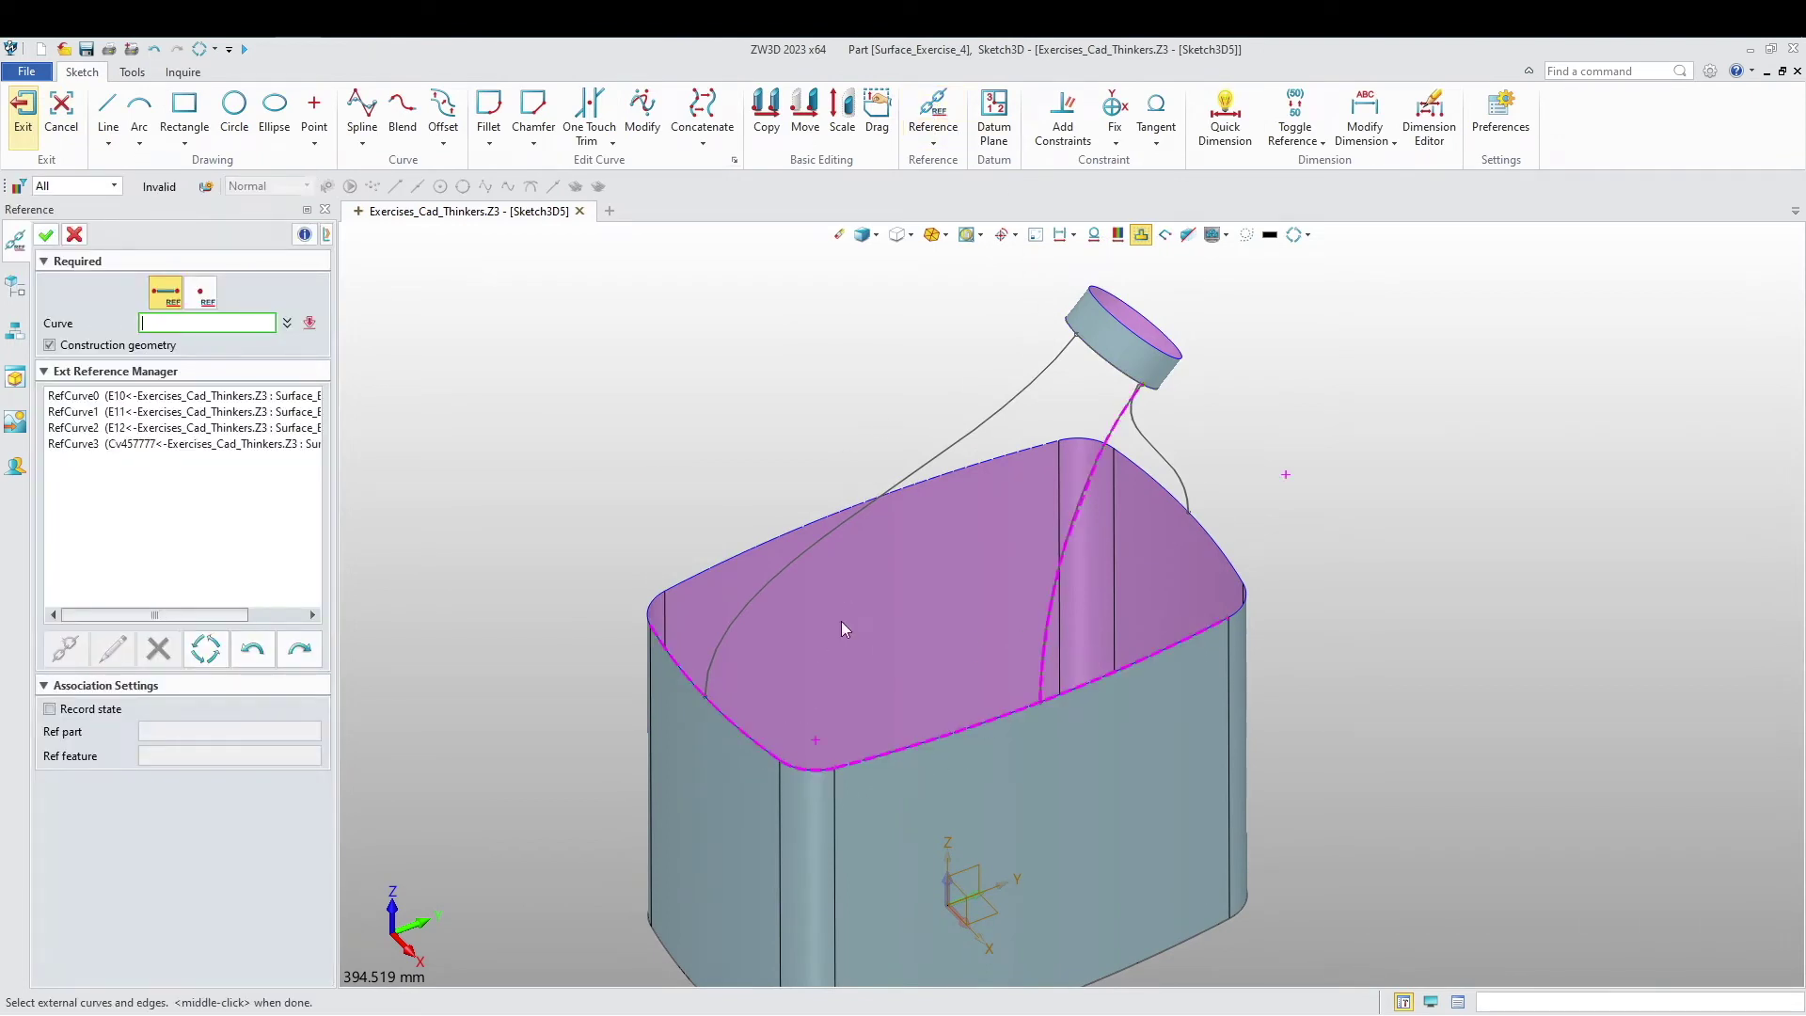
left_click(764, 598)
middle_click(367, 480)
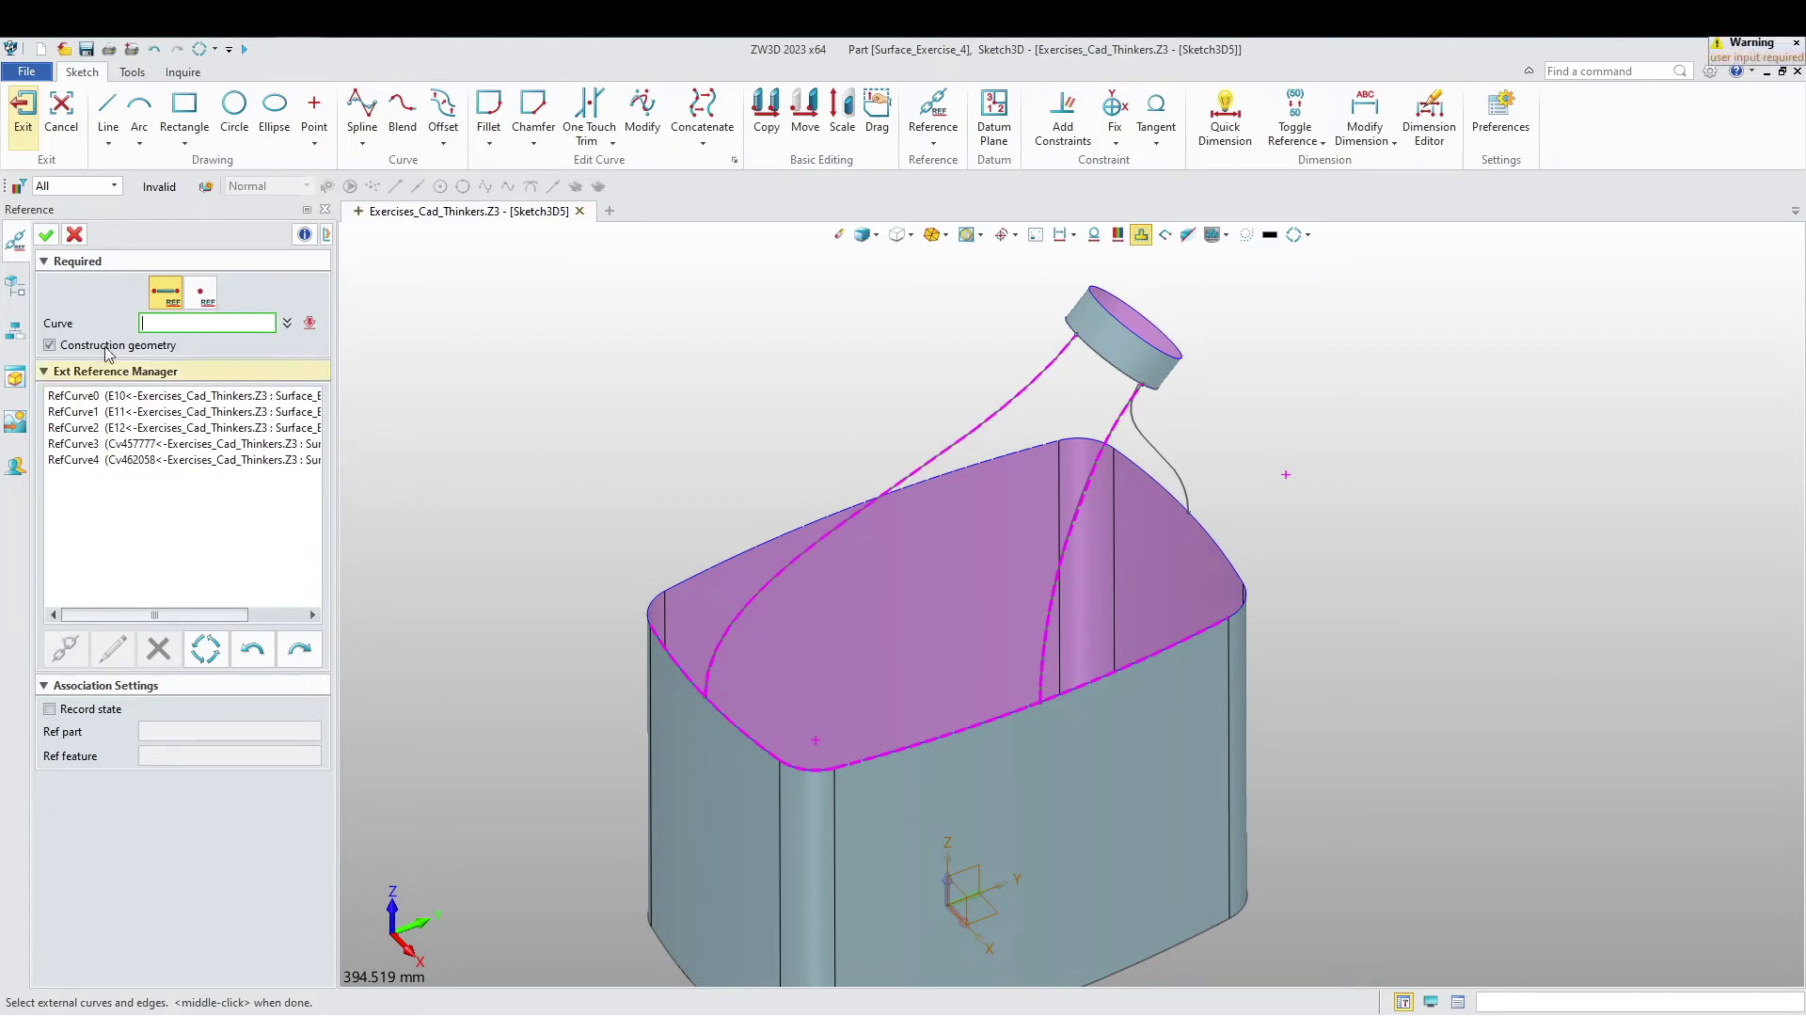
Step: Convert the three referenced rim edges at the base's -Y/+X corner to regular sketch geometry
left_click_drag(759, 760, 753, 760)
right_click(754, 760)
left_click(762, 749)
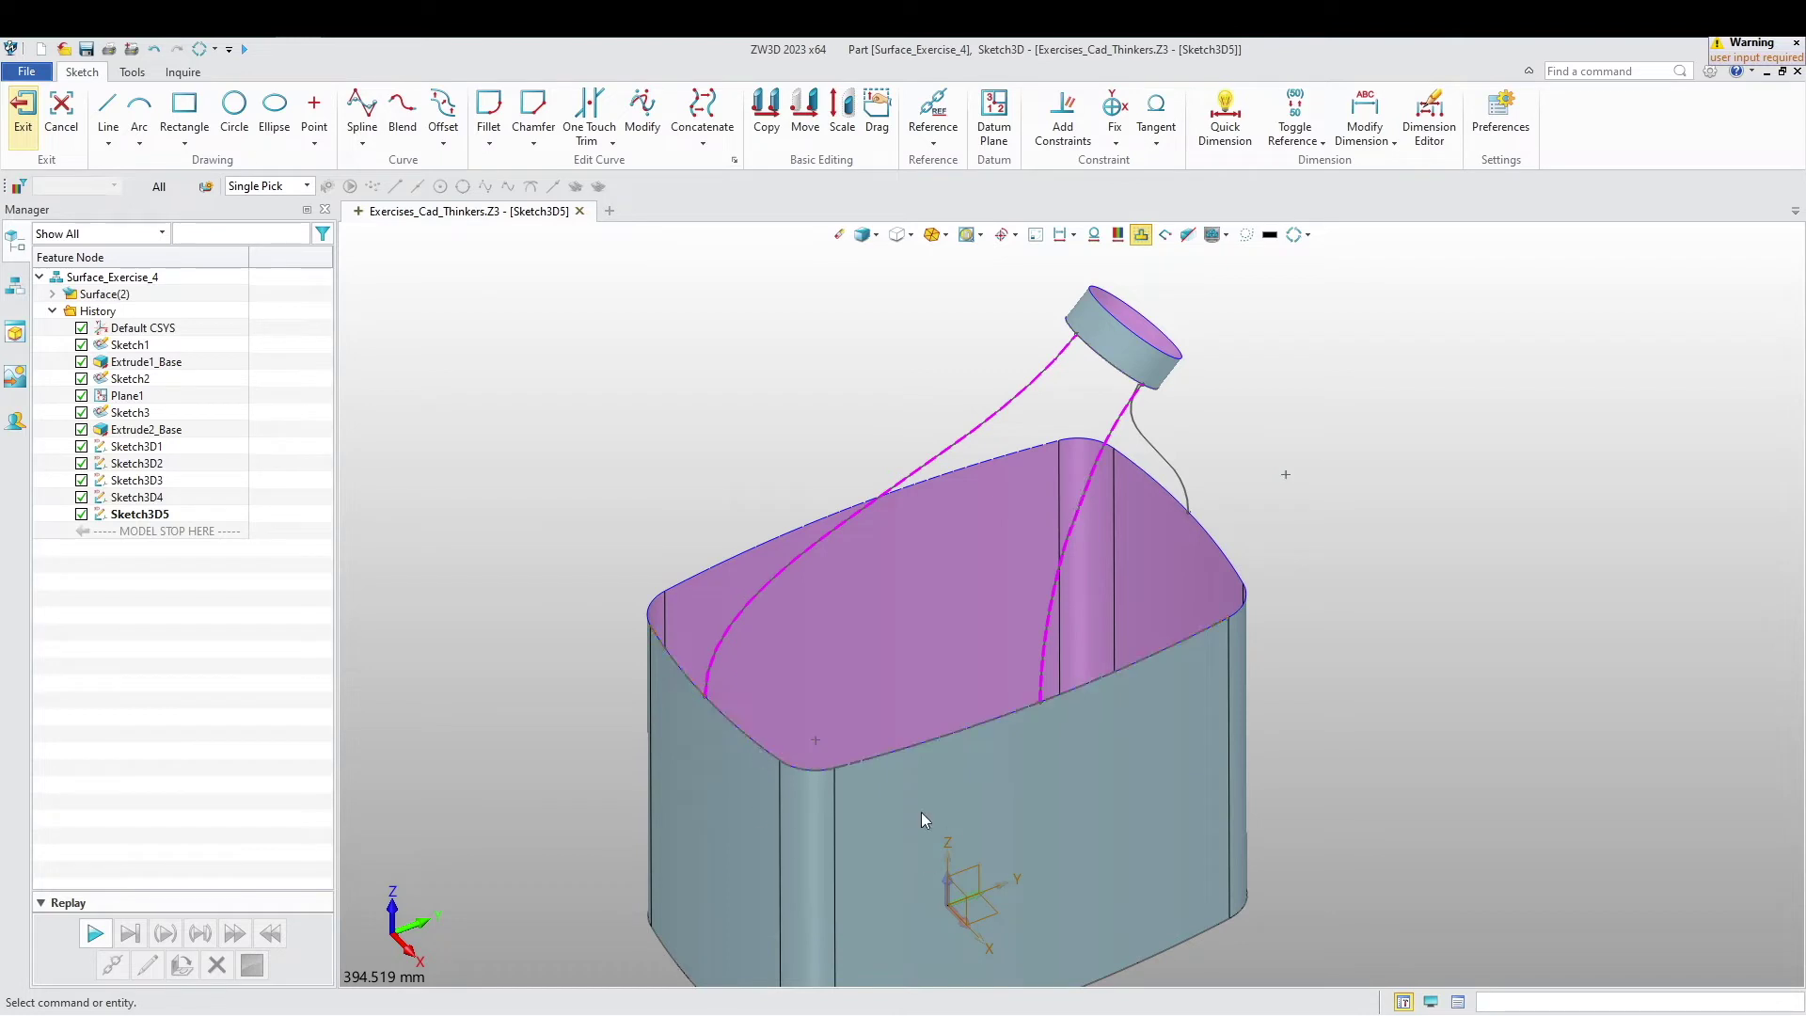
right_click(731, 758)
left_click(734, 749)
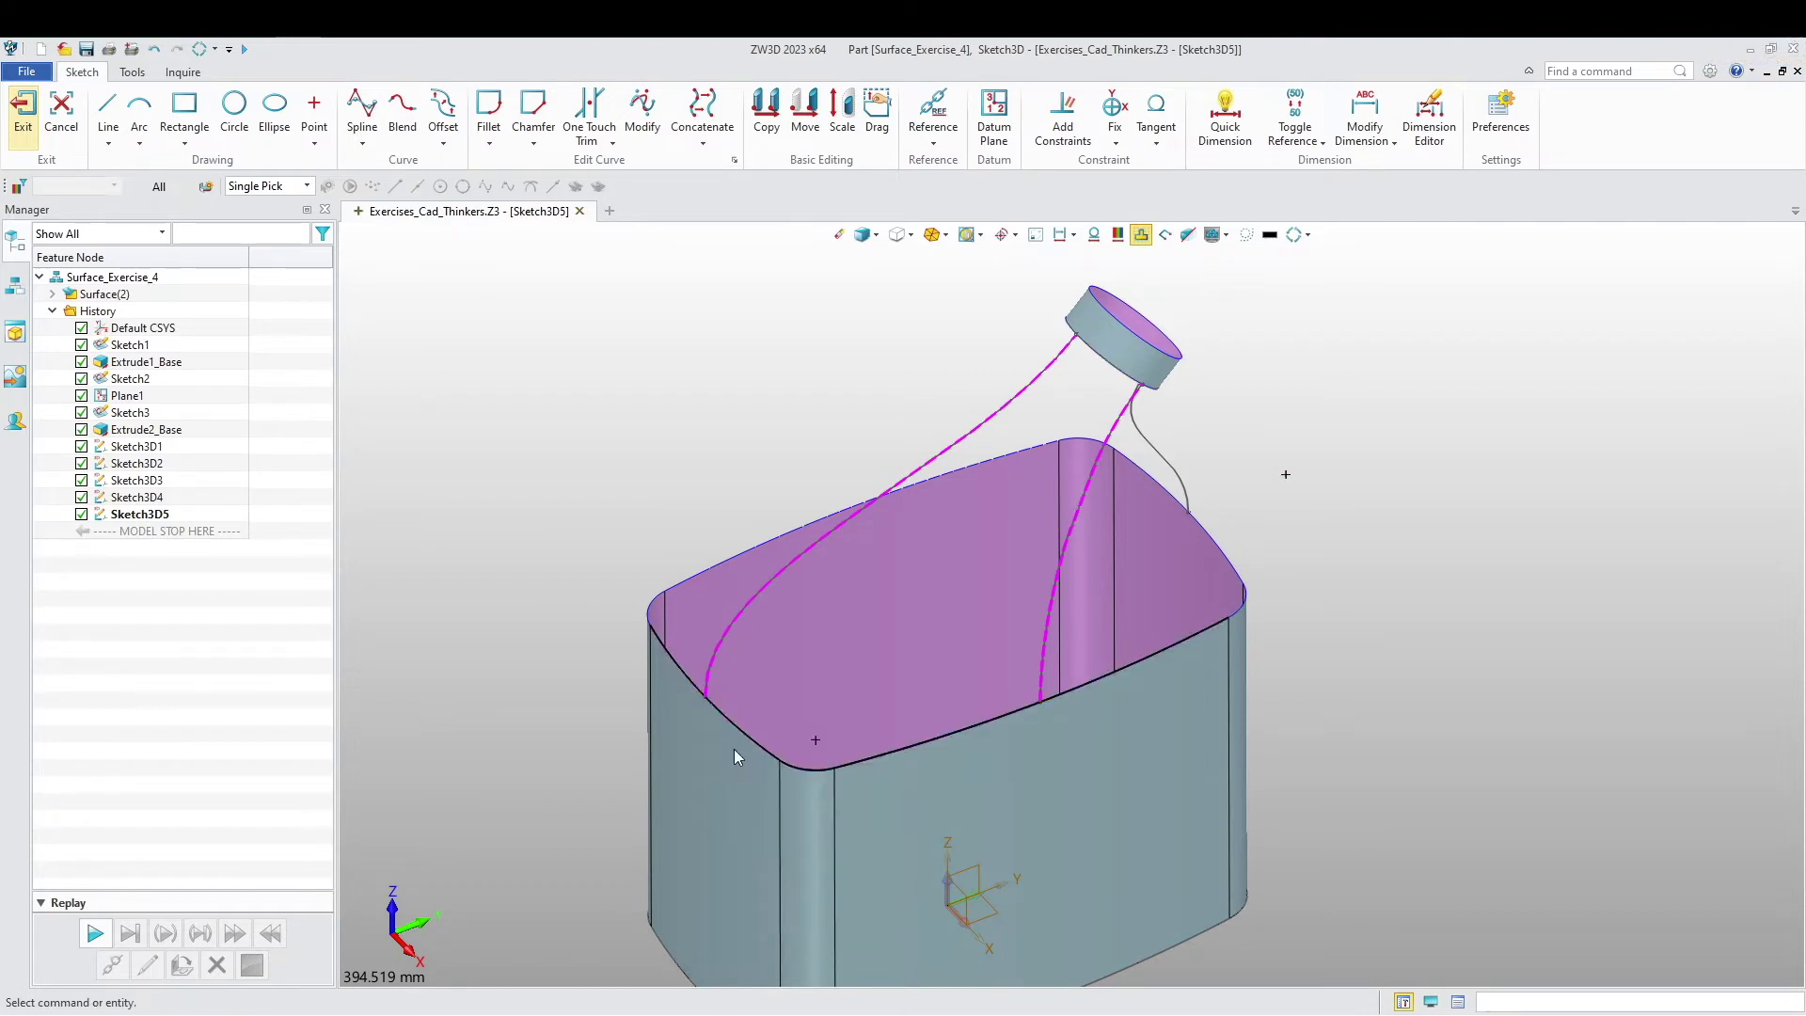
Step: Trim the rim edges beyond the -Y and +X splines, keeping the corner stretch between them, and finish the 3D sketch
left_click(589, 111)
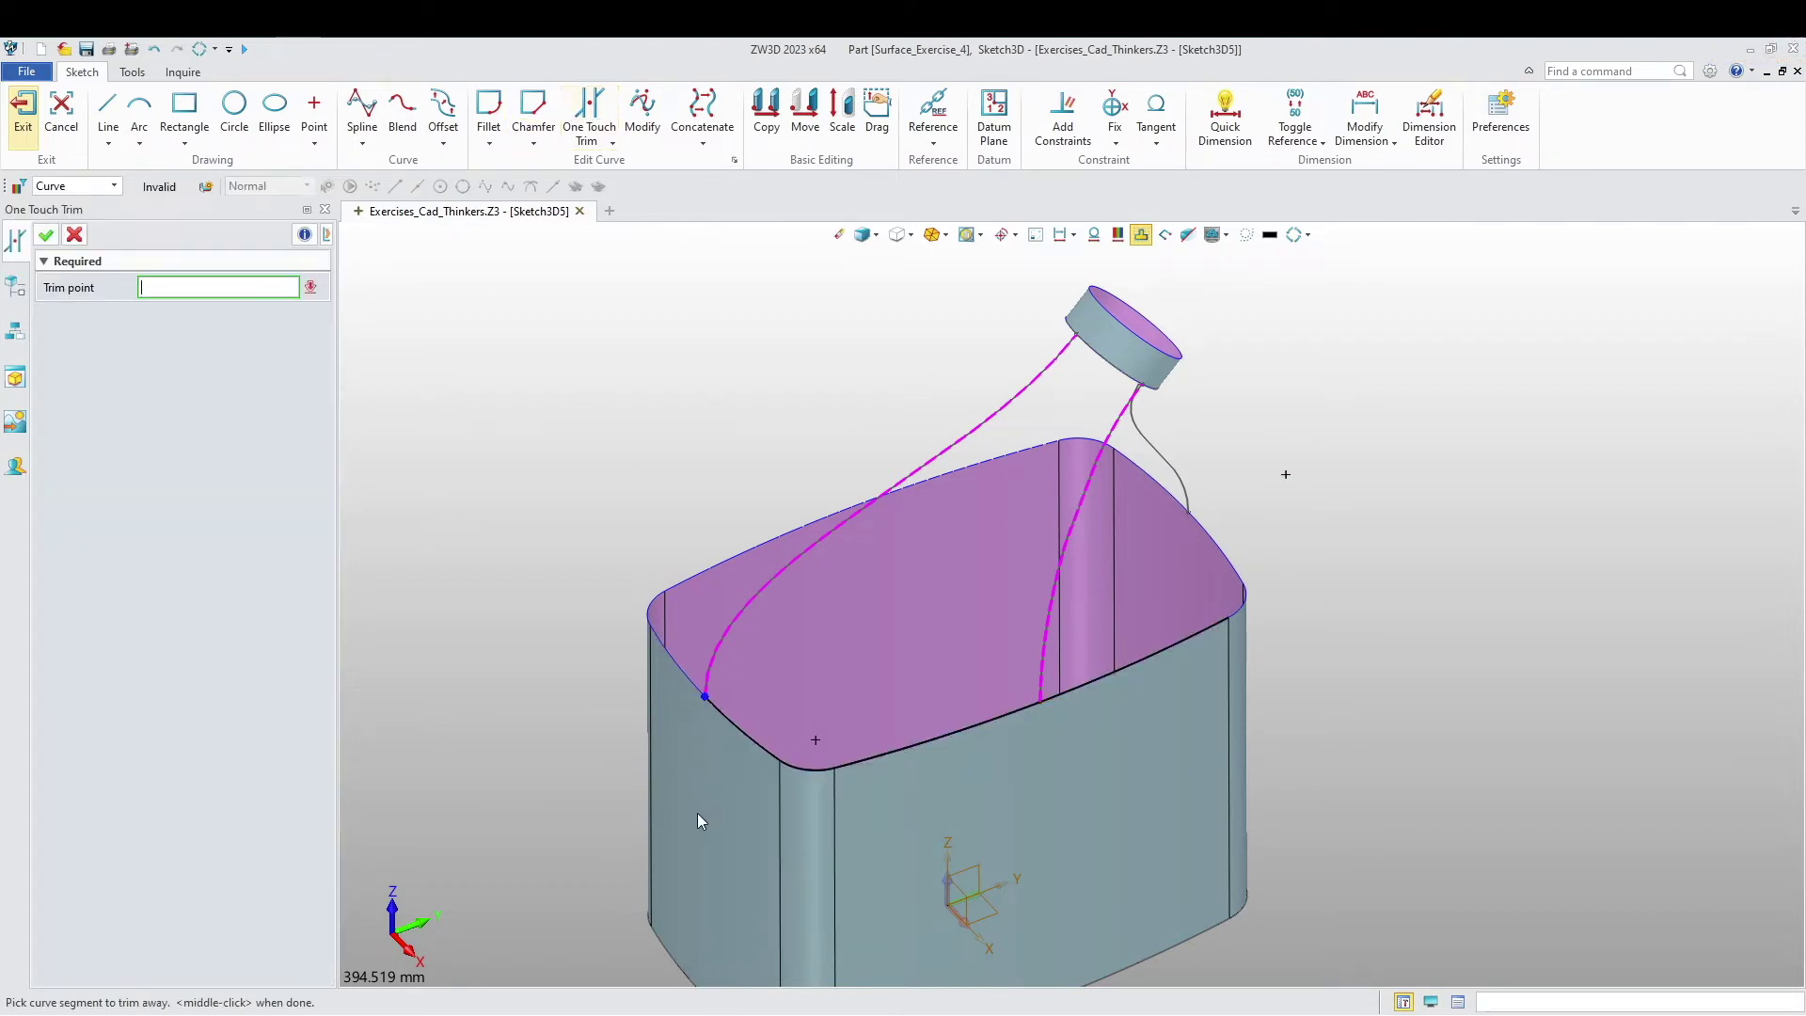
left_click(1093, 685)
middle_click_drag(1093, 783, 1125, 834)
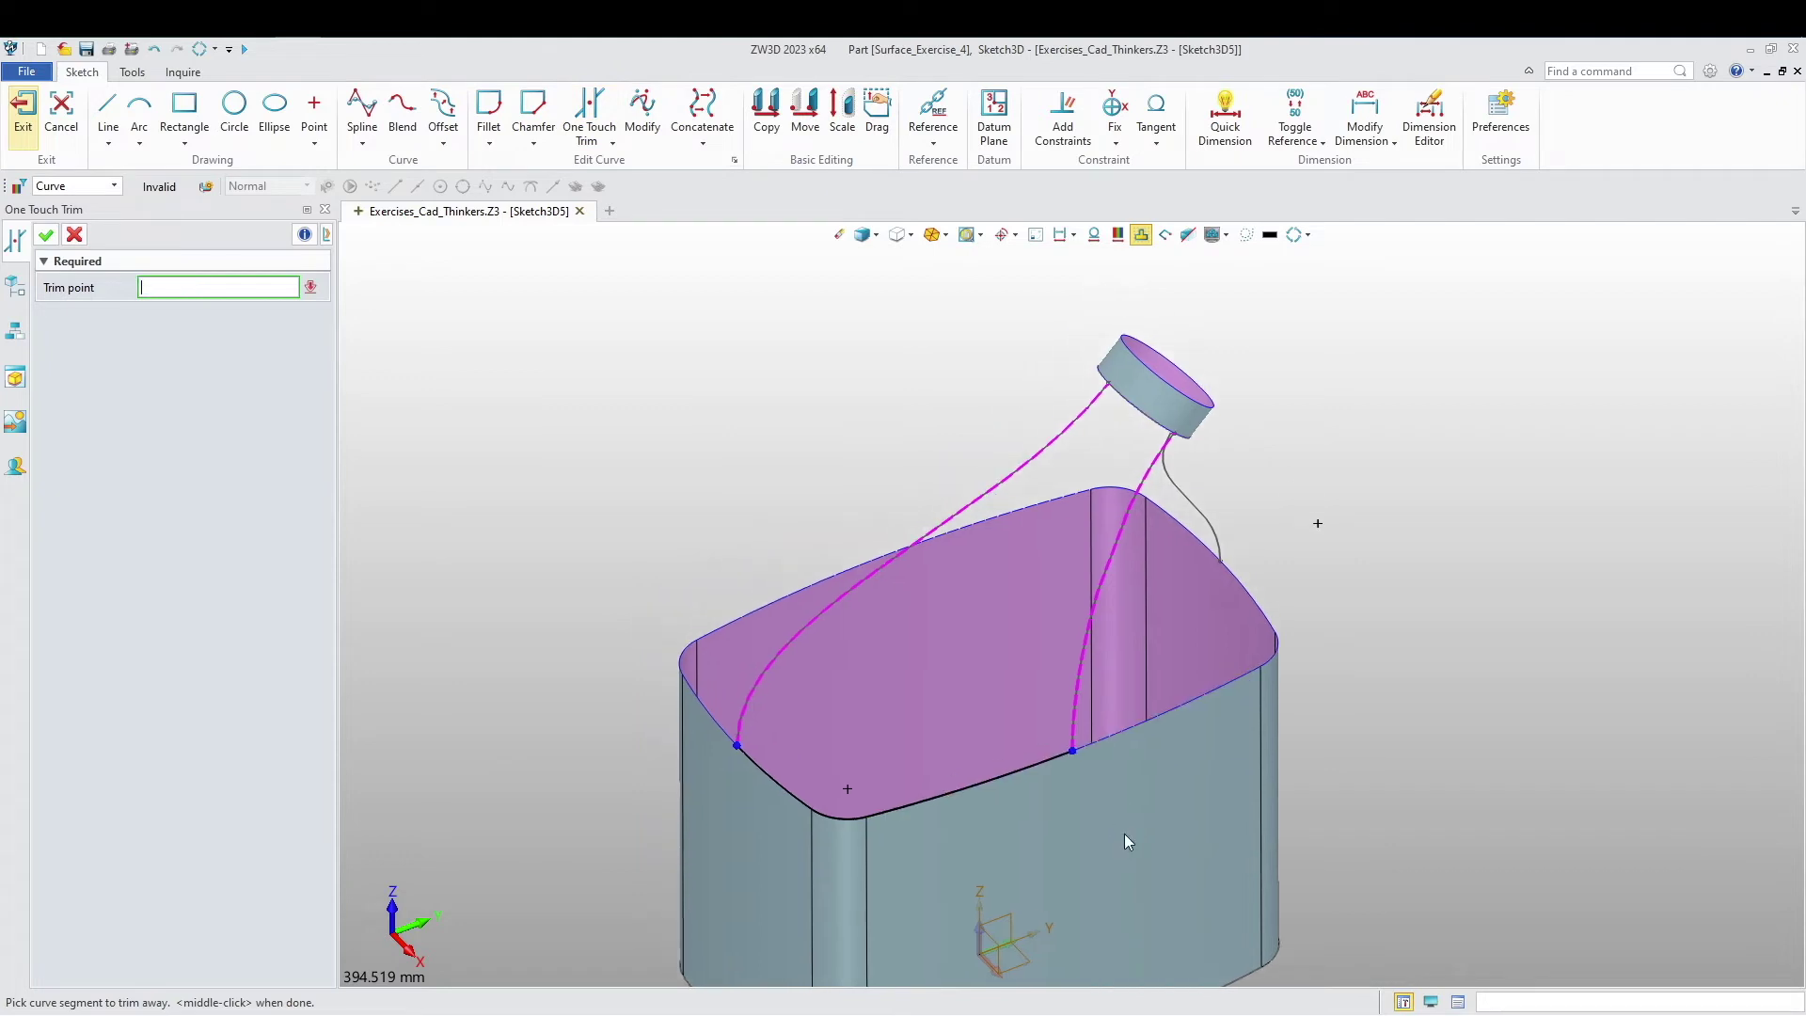
left_click(70, 237)
left_click(22, 122)
Step: Start a new 3D sketch and reference the ring's lower edge, the +X spline and the short +Y spline as construction geometry
scroll(545, 521, "down", 2)
mouse_move(659, 541)
right_mouse_down()
mouse_move(669, 576)
mouse_move(697, 471)
mouse_move(685, 613)
mouse_move(839, 628)
mouse_move(891, 594)
mouse_move(863, 513)
mouse_move(851, 556)
right_mouse_up()
scroll(838, 523, "up", 3)
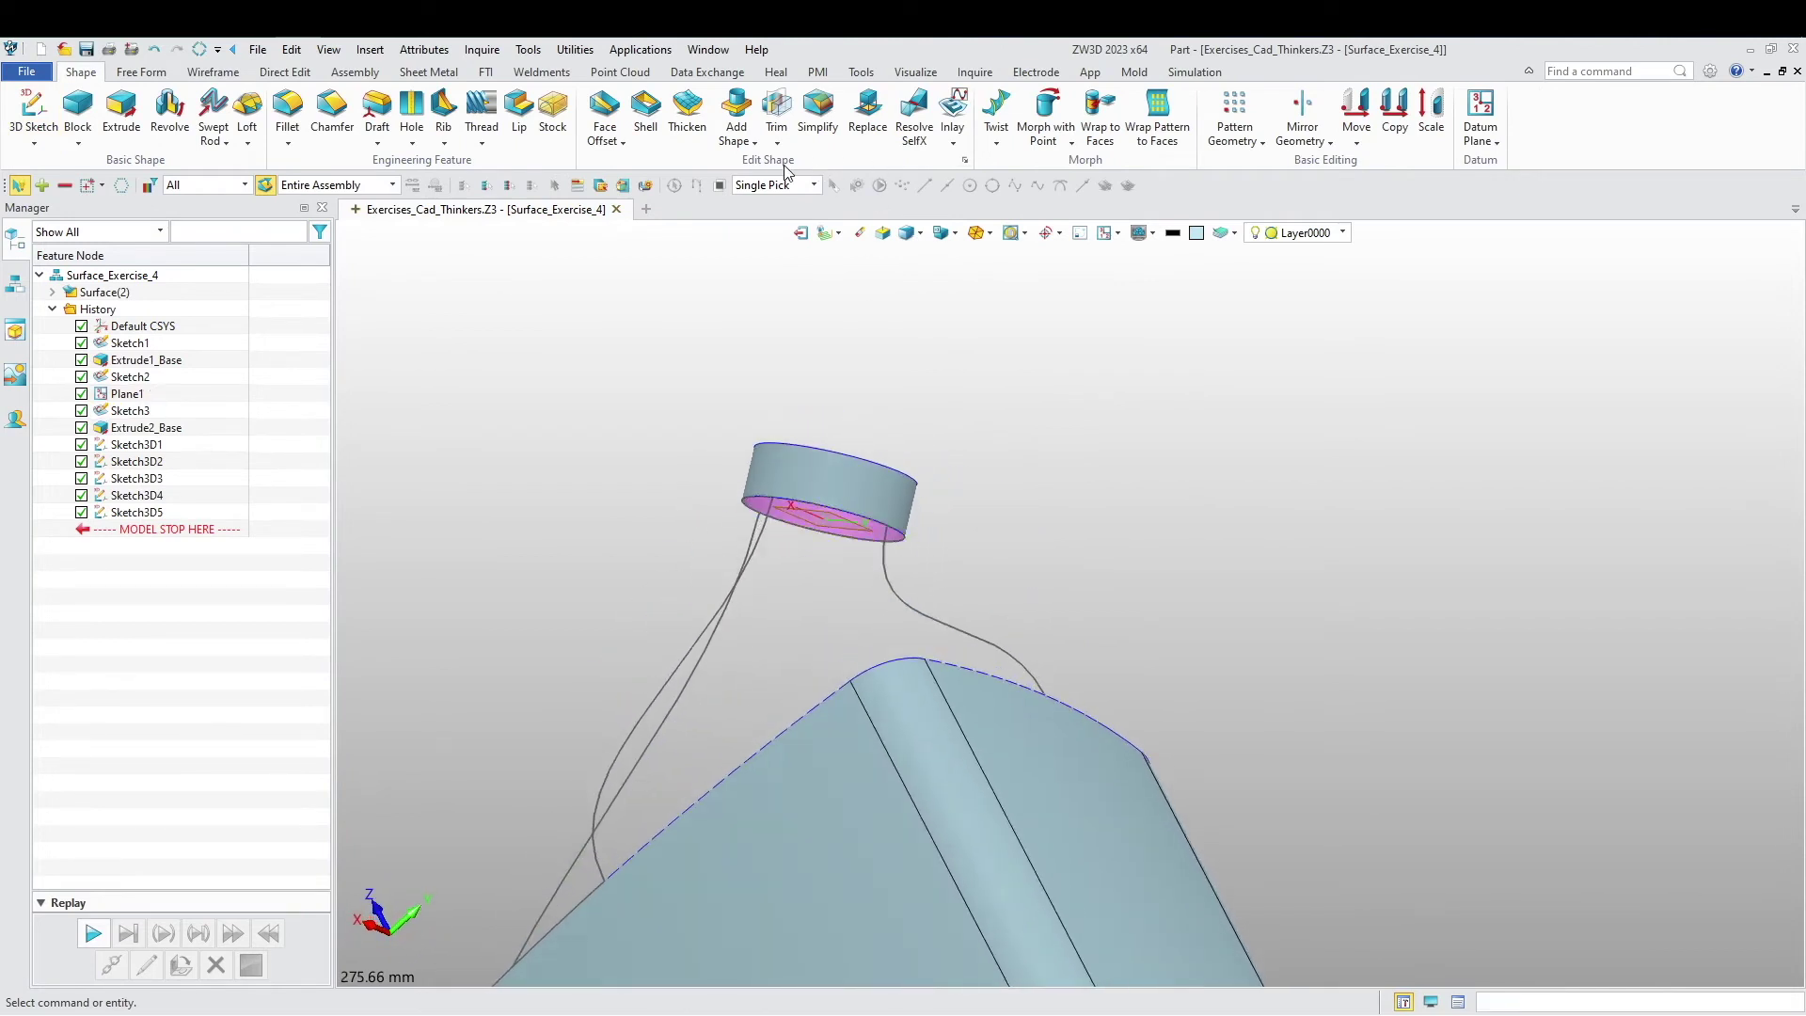
left_click(33, 108)
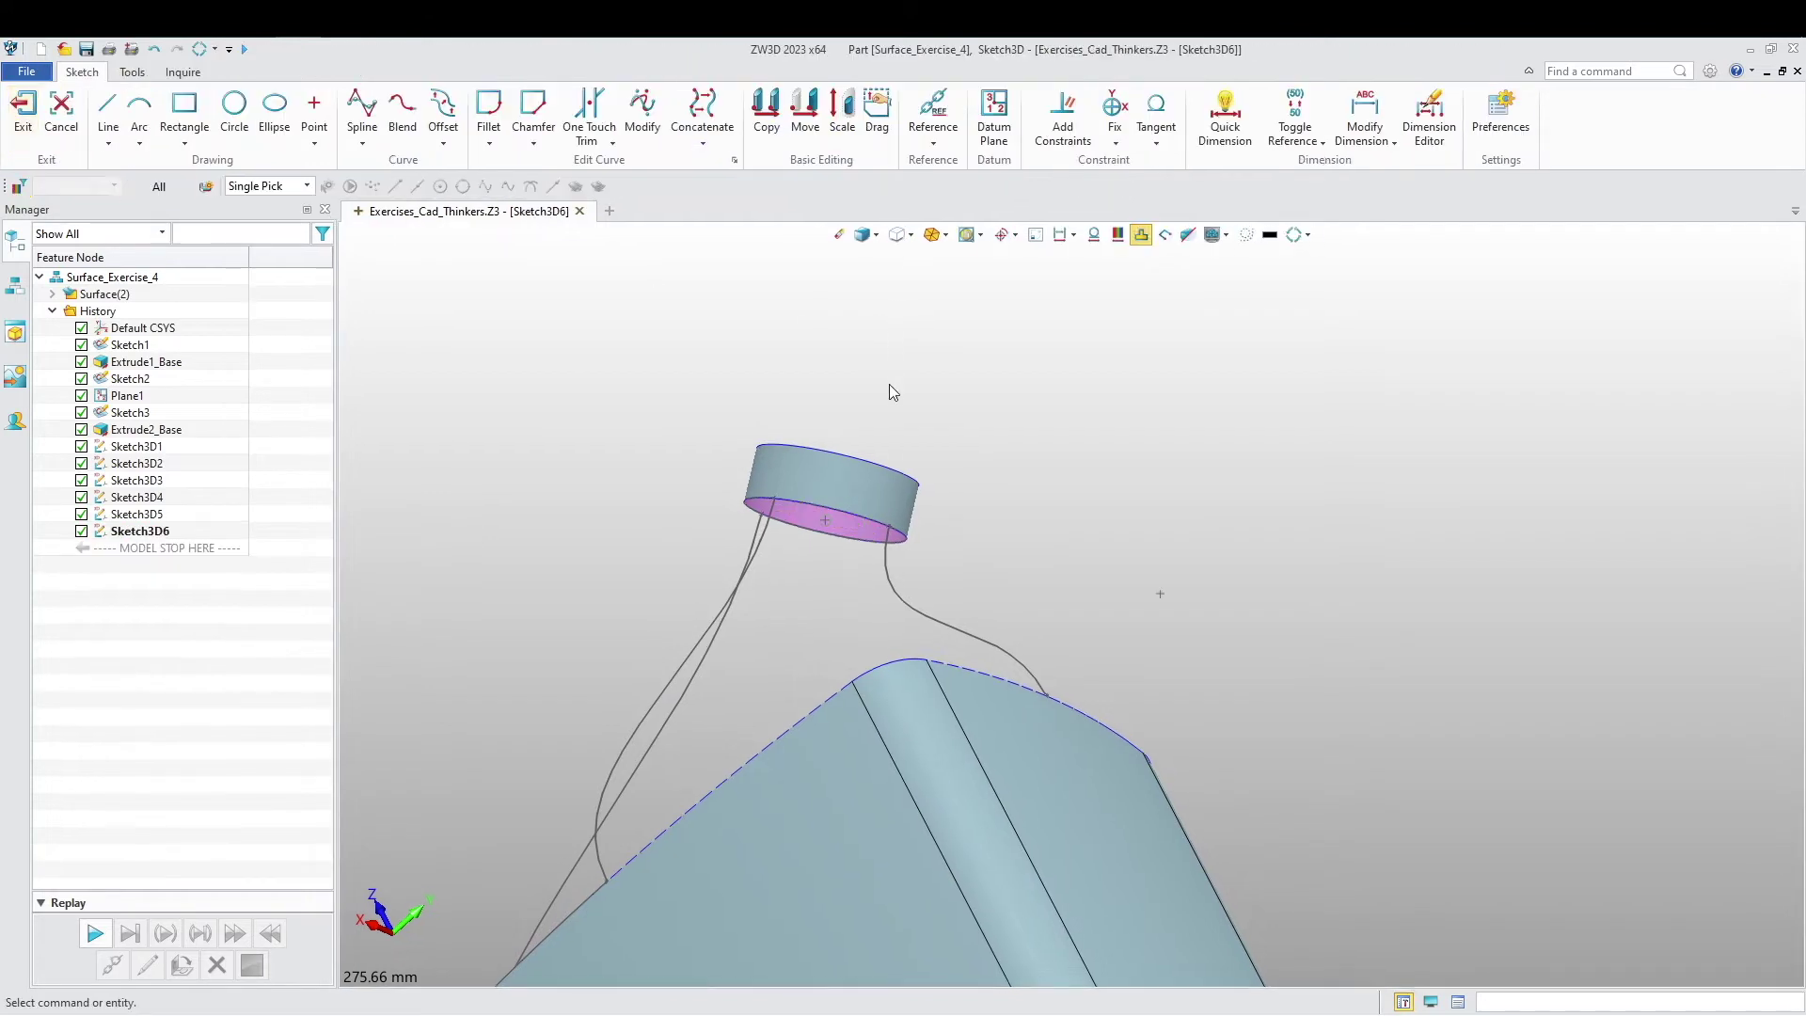
left_click(933, 113)
scroll(911, 645, "up", 3)
left_click(814, 525)
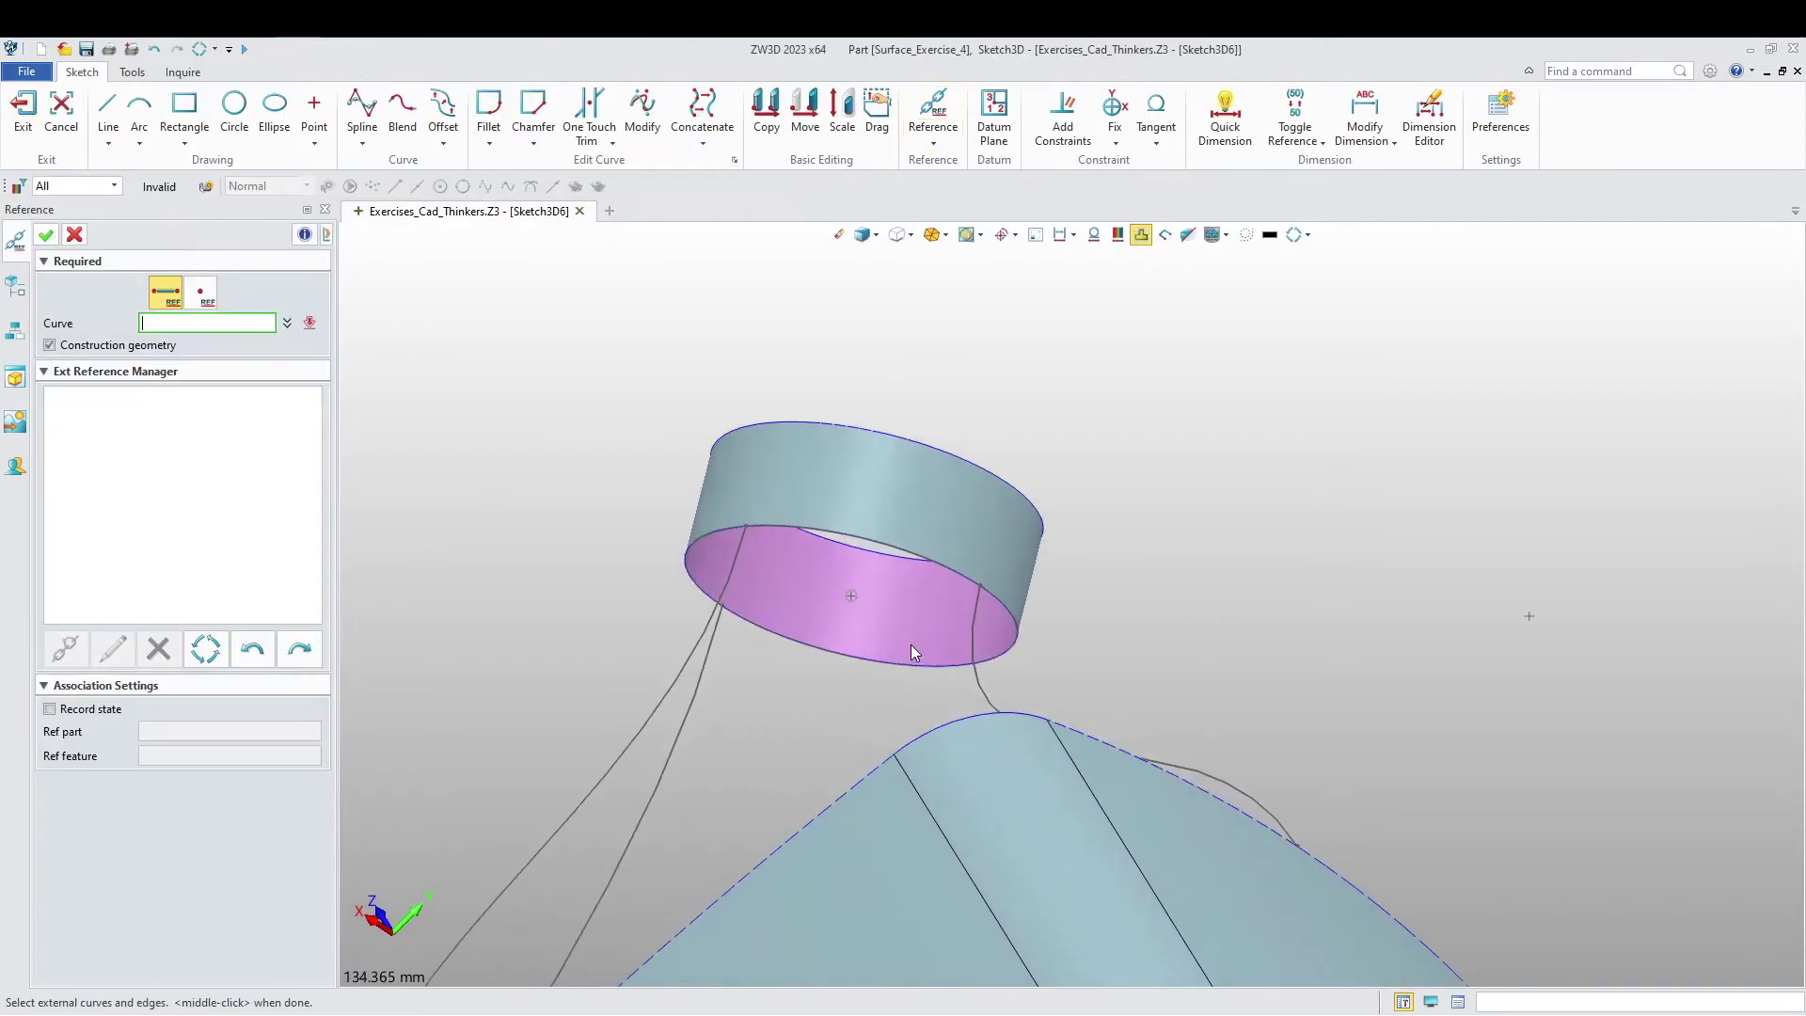
left_click(826, 533)
left_click(721, 609)
left_click(988, 696)
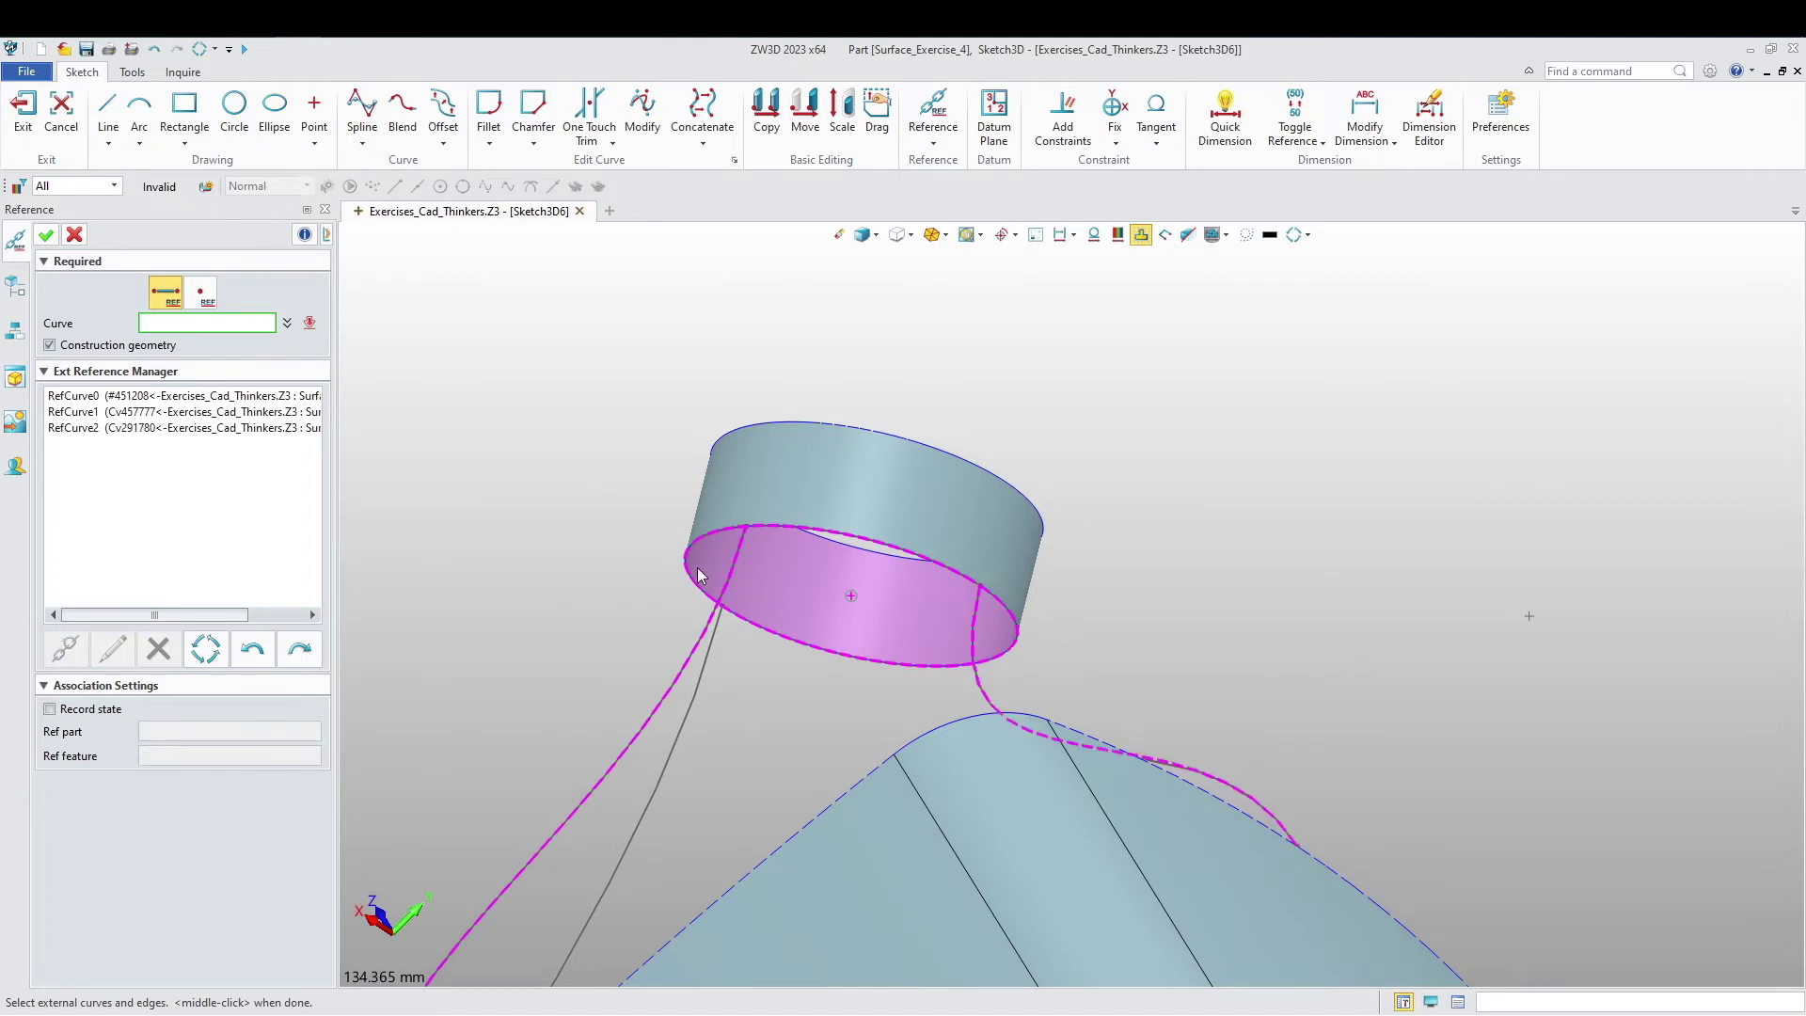
left_click(45, 236)
Step: Make the ring's lower edge regular geometry, trim it to the arc between the +X and +Y splines, and finish the sketch
left_click(706, 532)
right_click(709, 534)
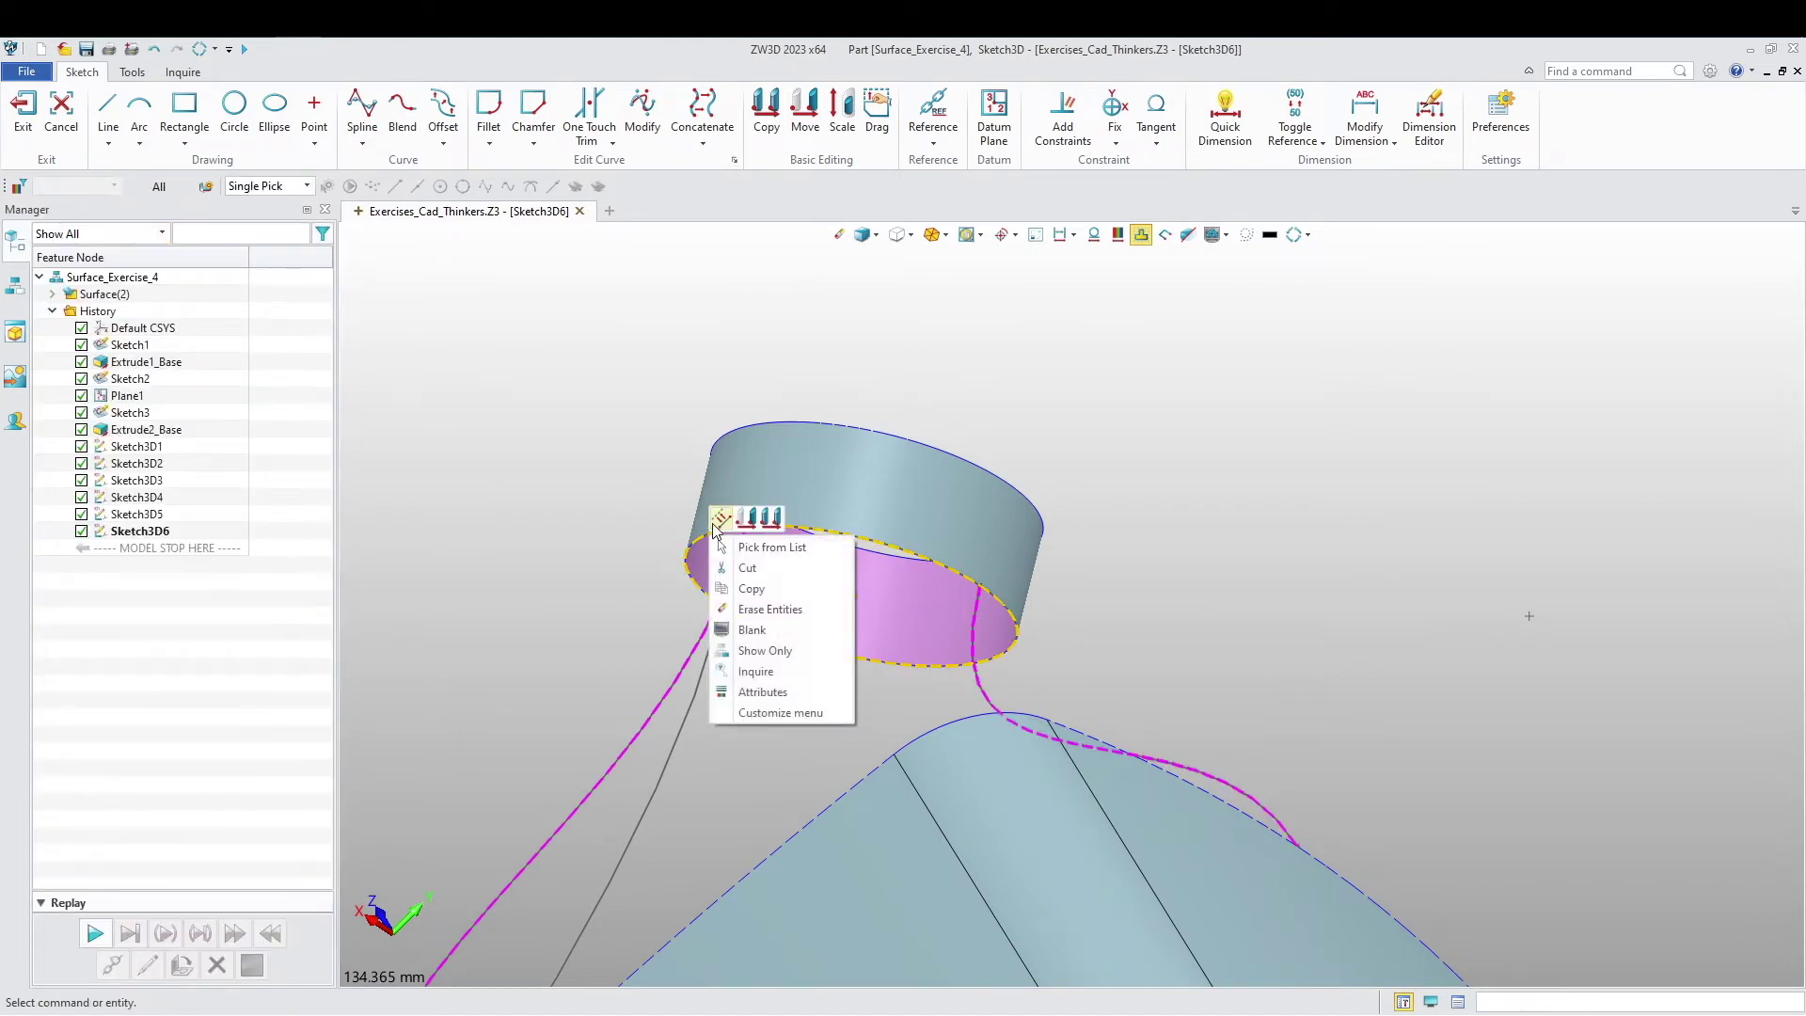
left_click(719, 523)
left_click(589, 117)
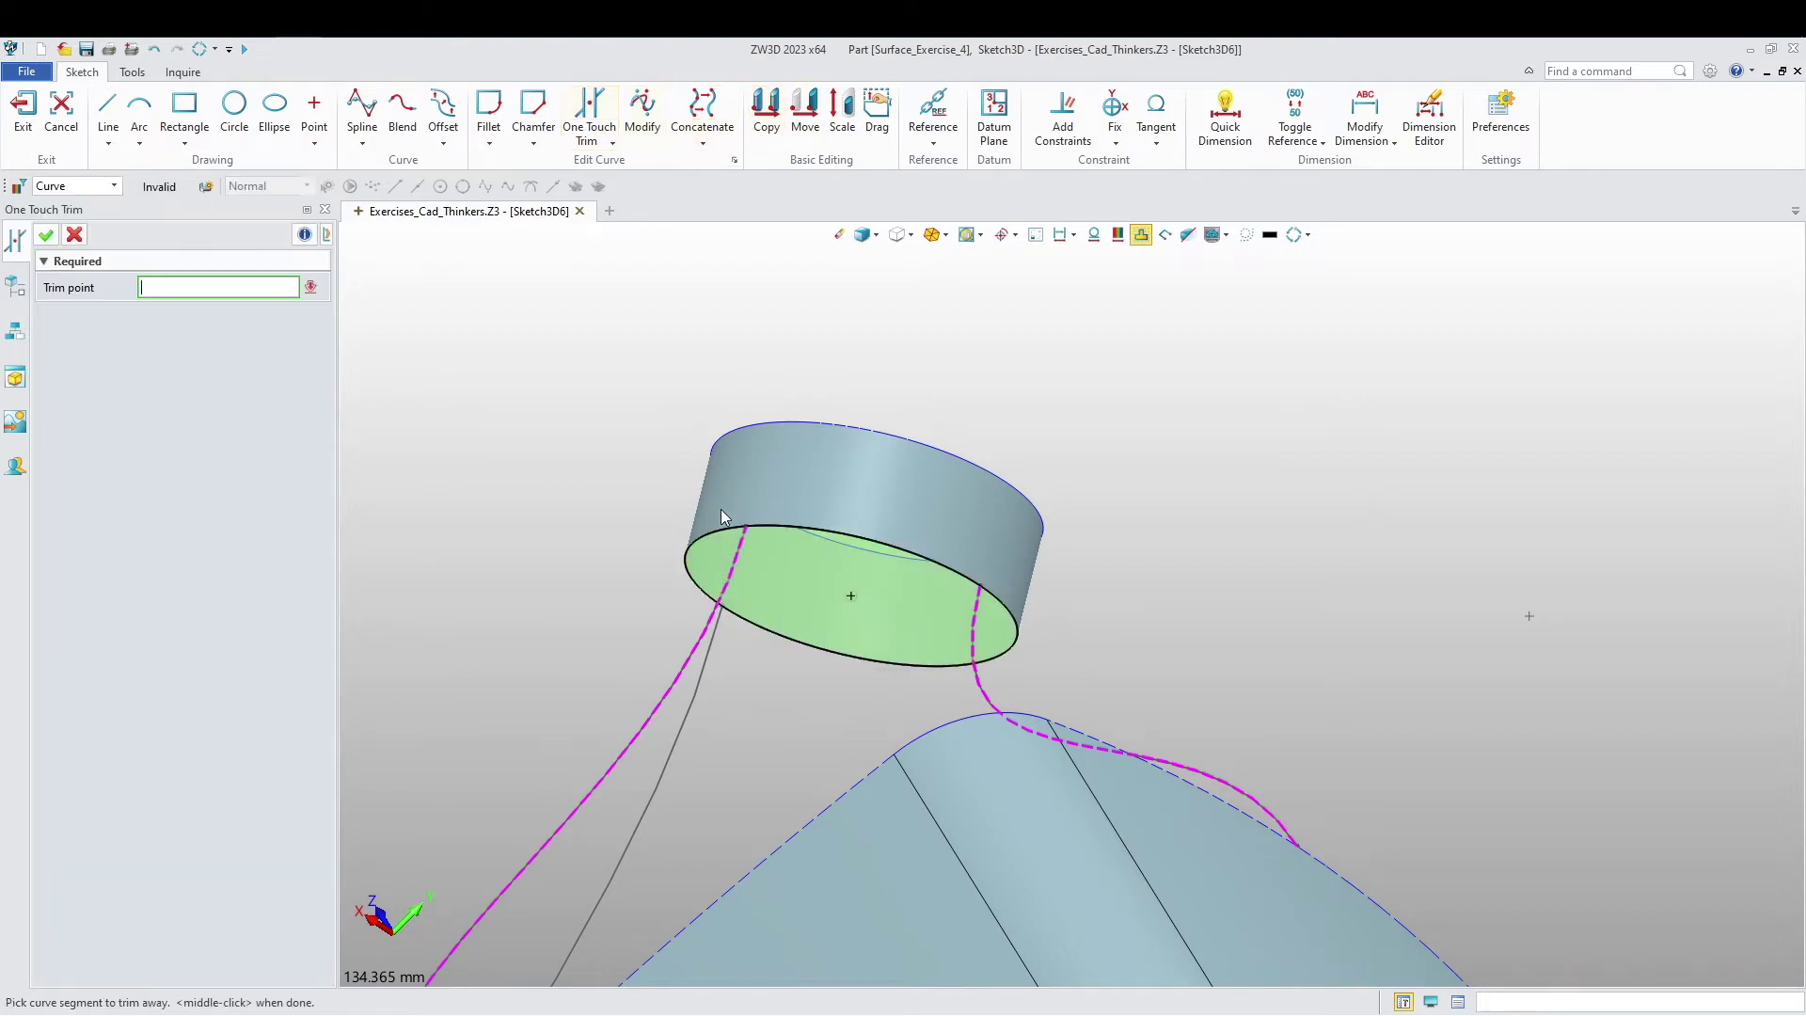
left_click(707, 529)
scroll(707, 538, "down", 4)
right_click_drag(833, 649, 848, 797)
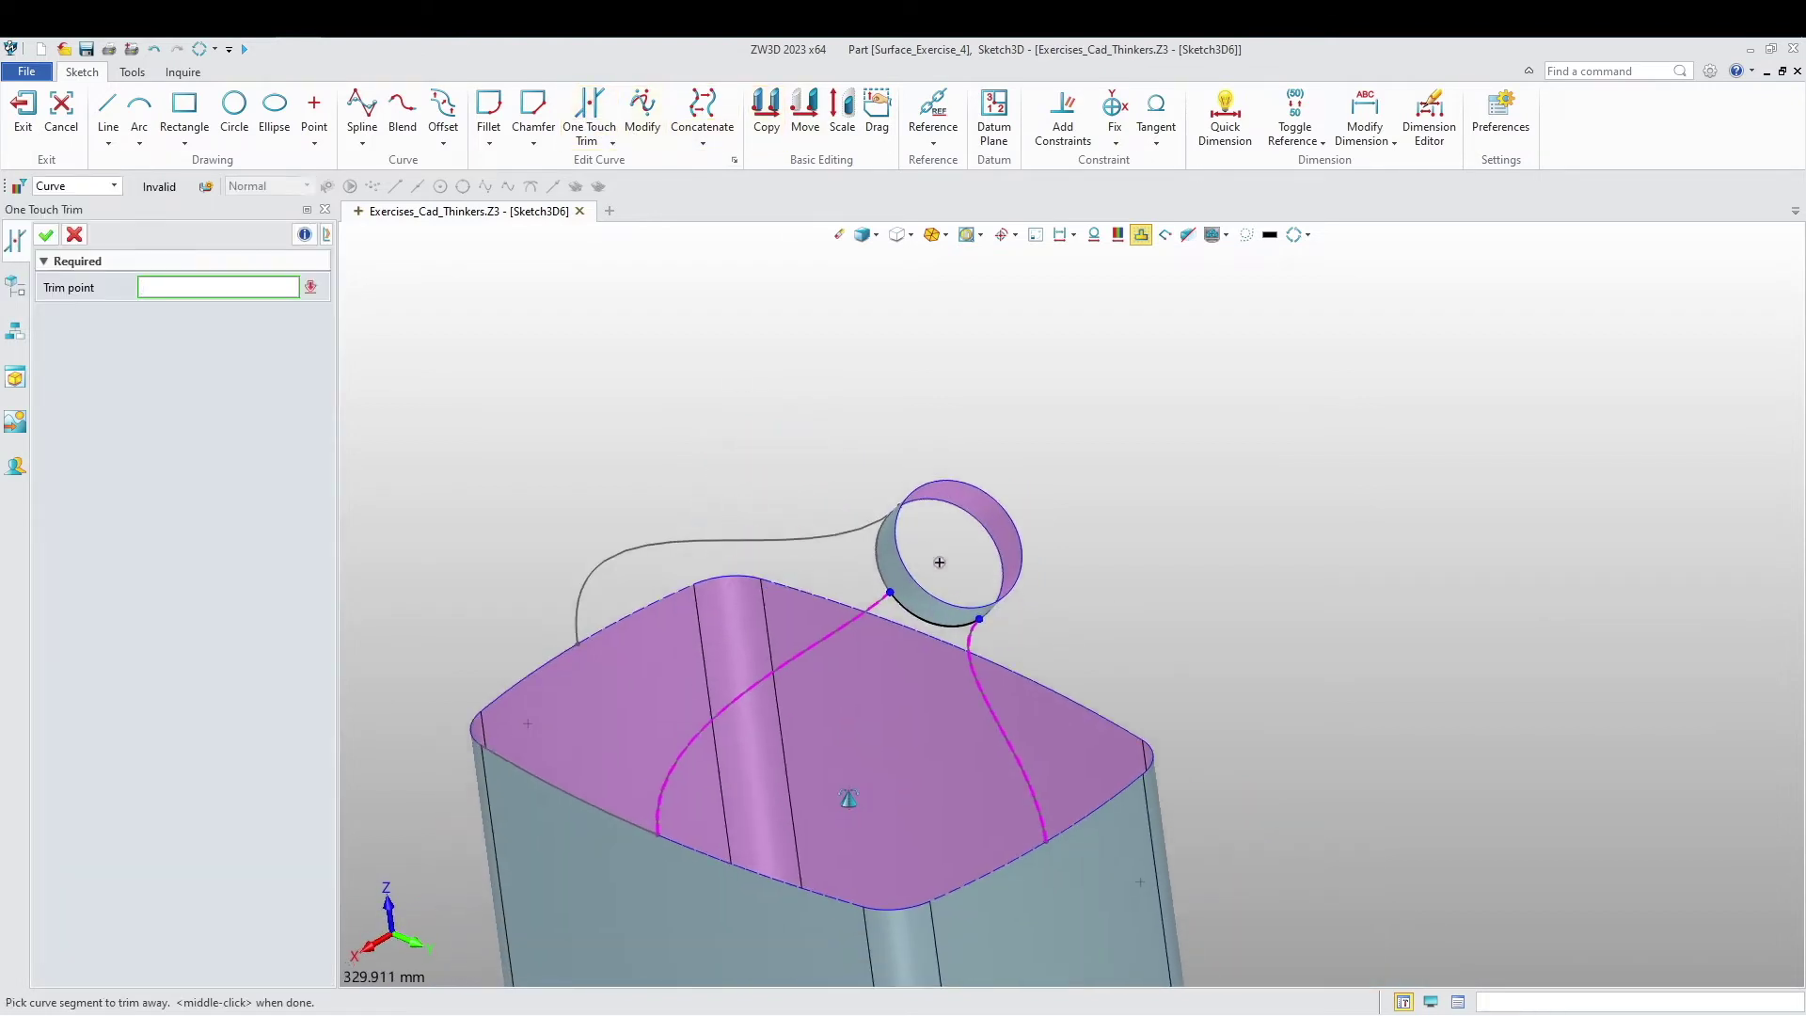
left_click(23, 111)
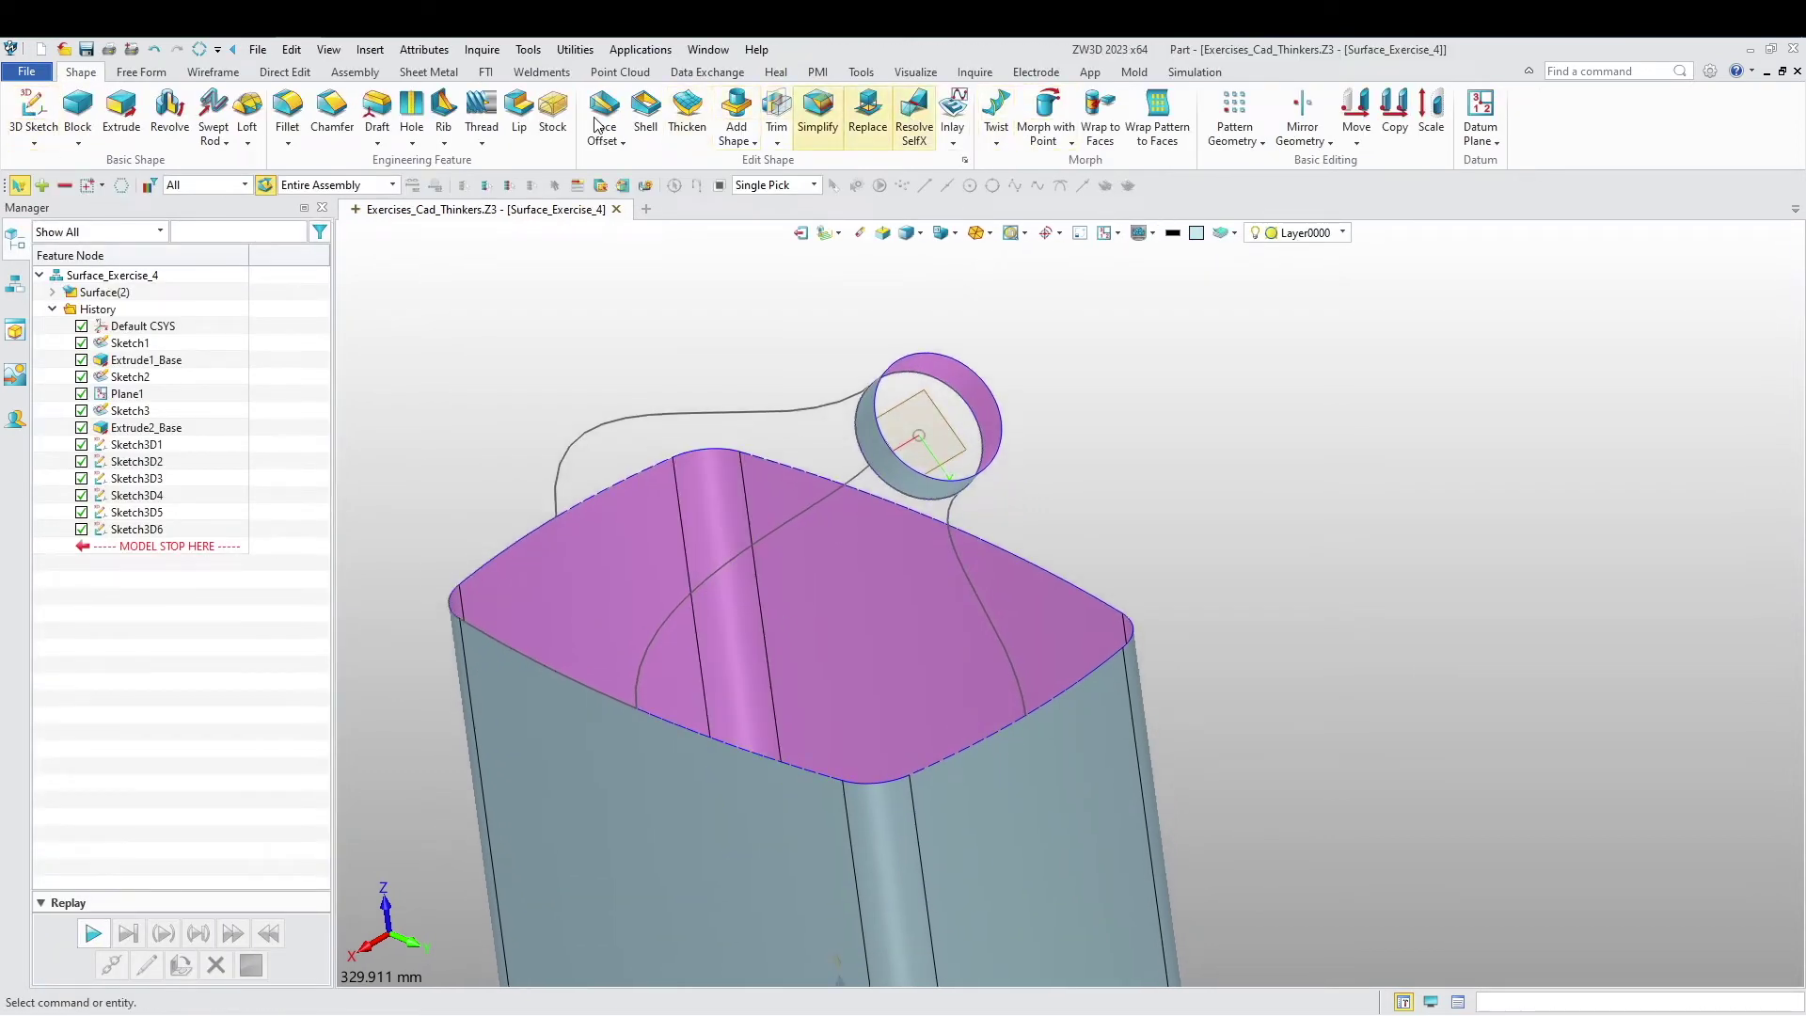
Step: Start a new 3D sketch and reference the base's +X, corner and +Y rim edges plus the +Y and +X splines as construction geometry
left_click(33, 111)
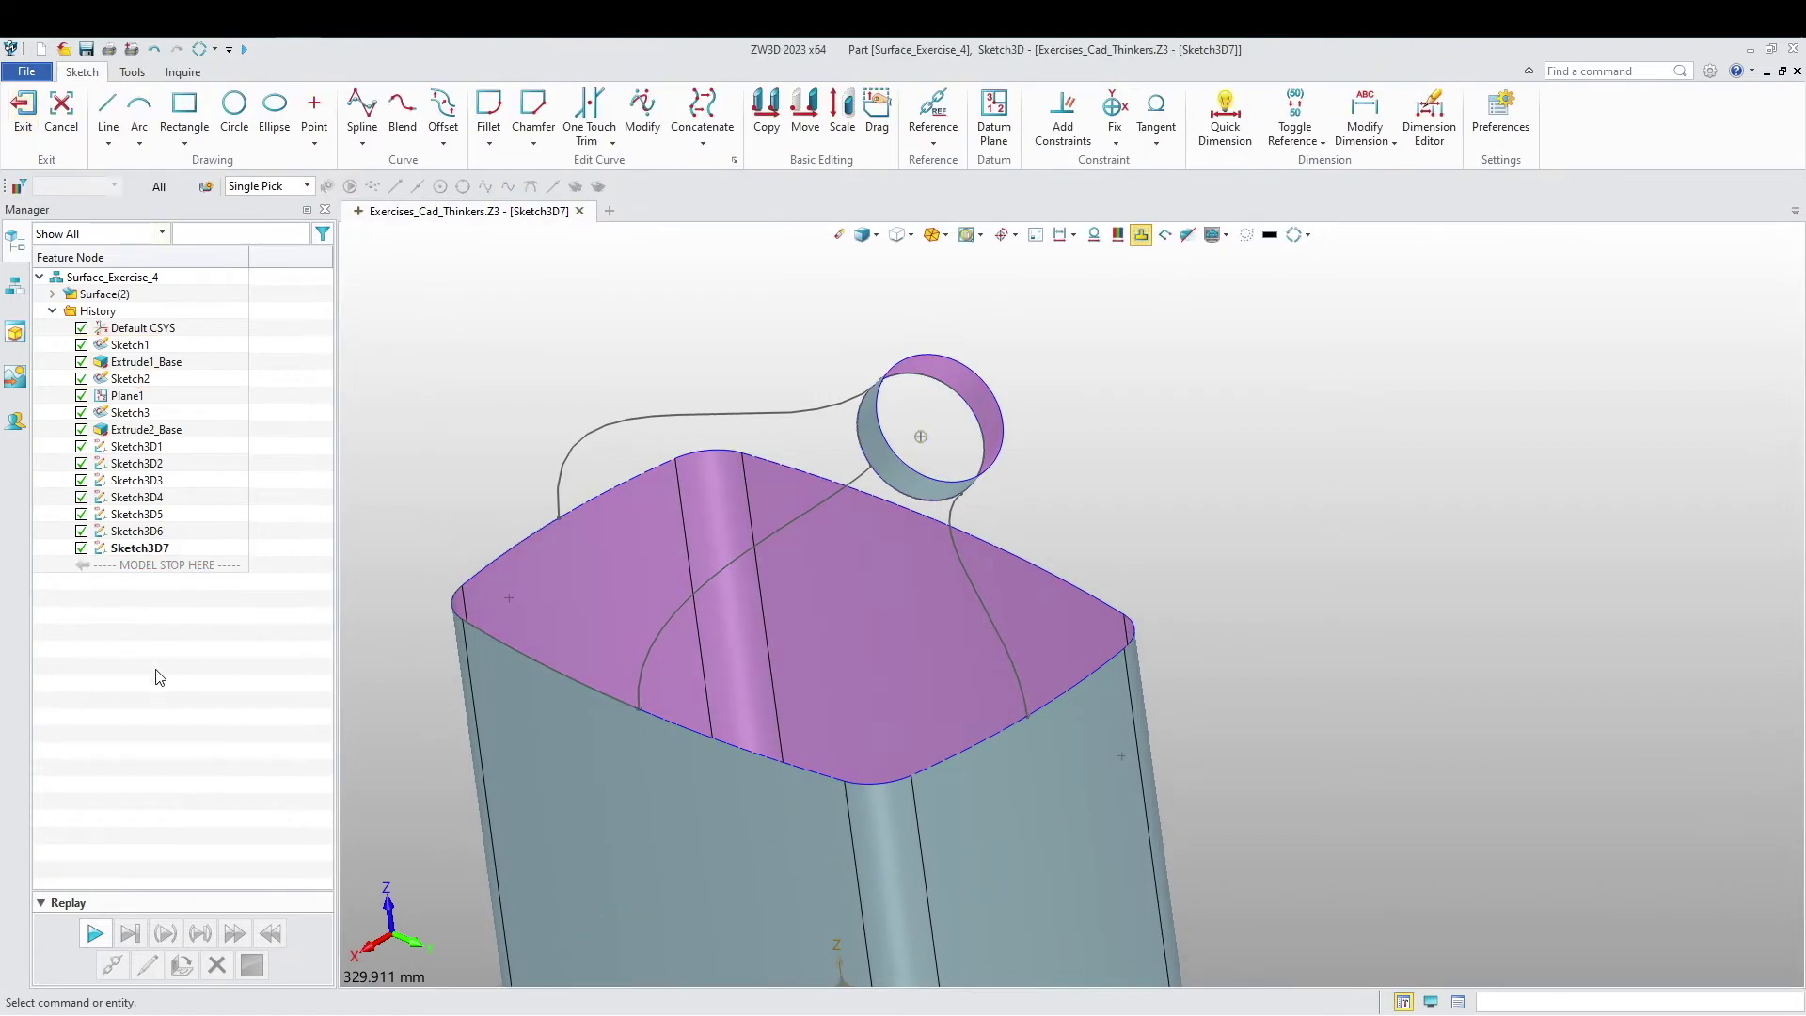
left_click(933, 117)
left_click(655, 718)
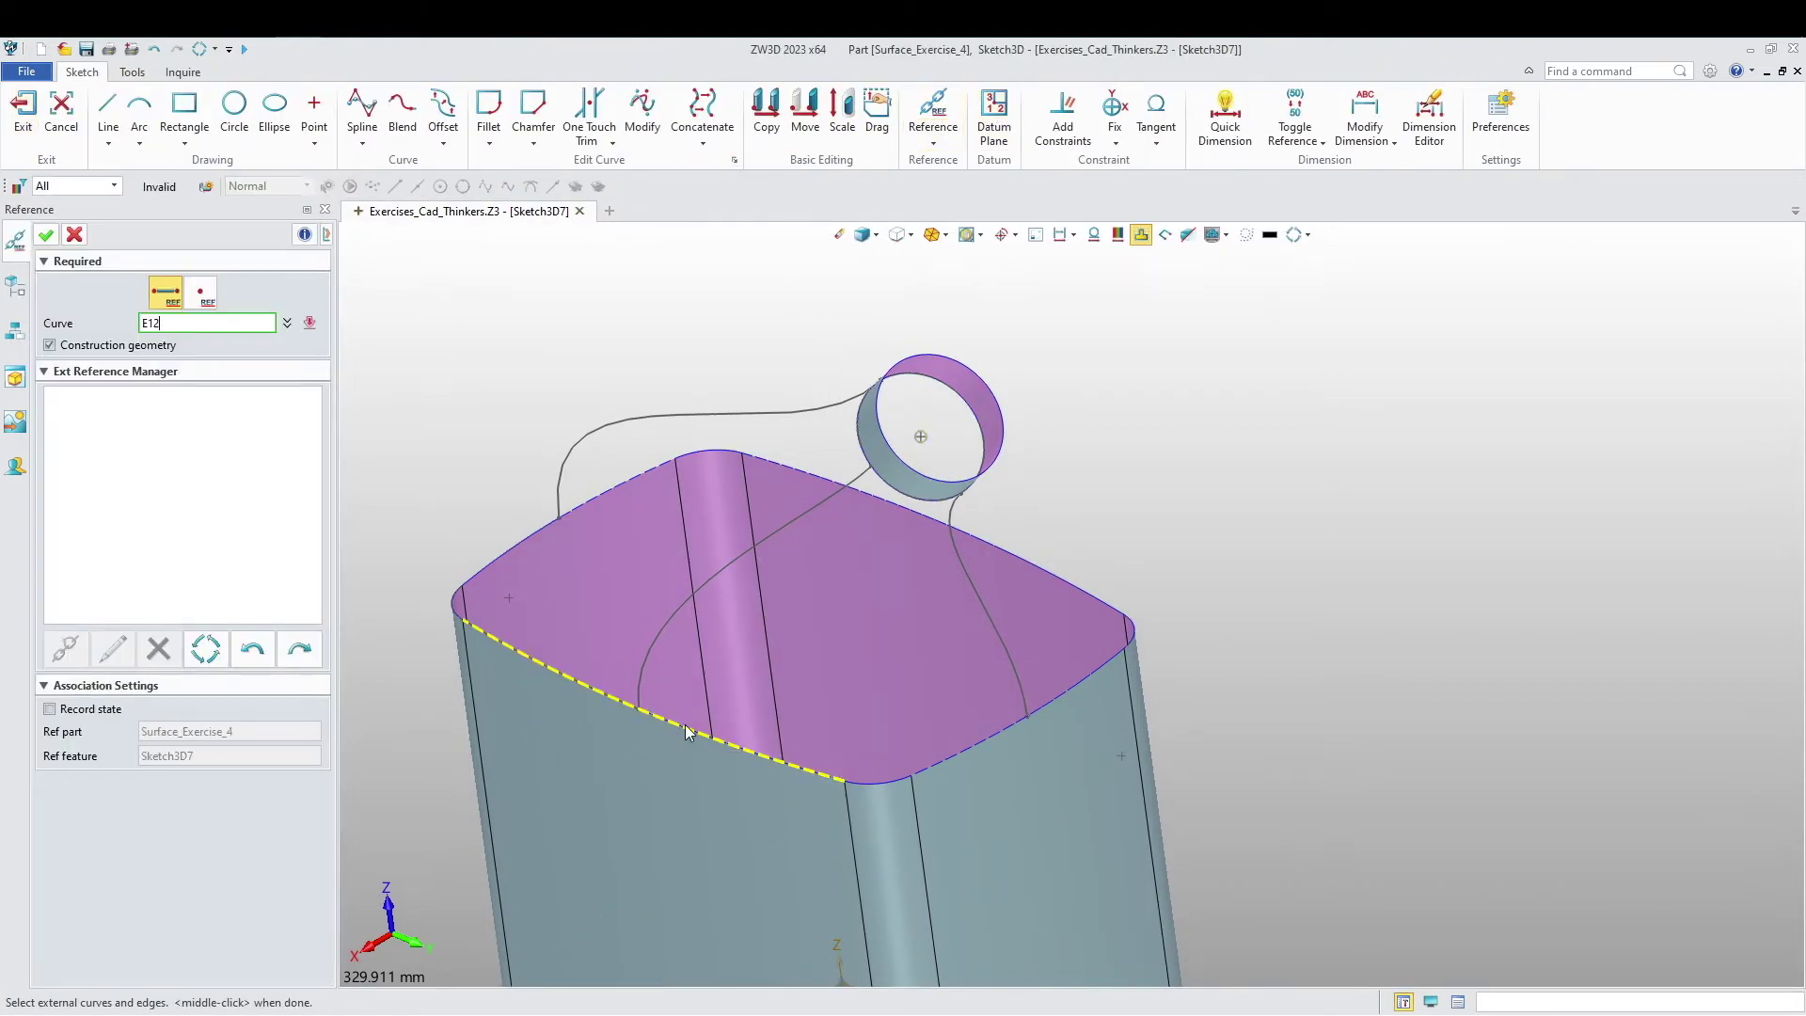
middle_click(685, 724)
left_click(894, 793)
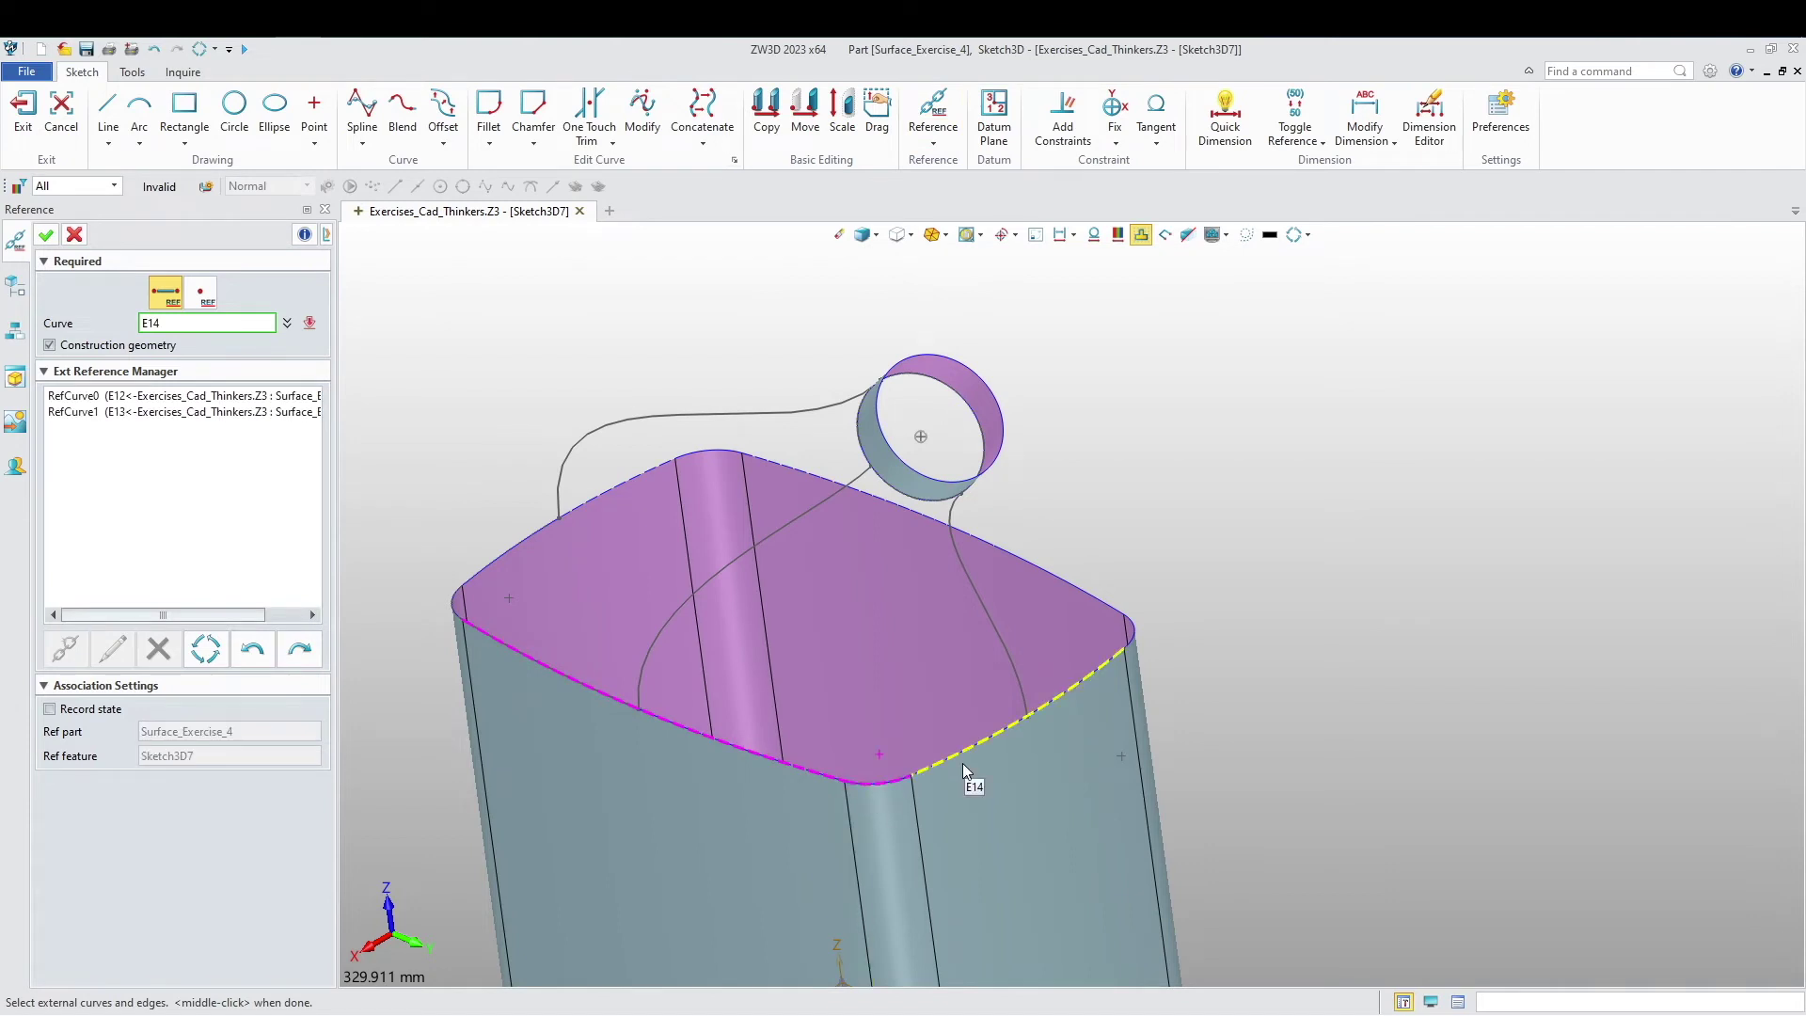
left_click(962, 764)
left_click(1016, 668)
left_click(725, 579)
left_click(657, 720)
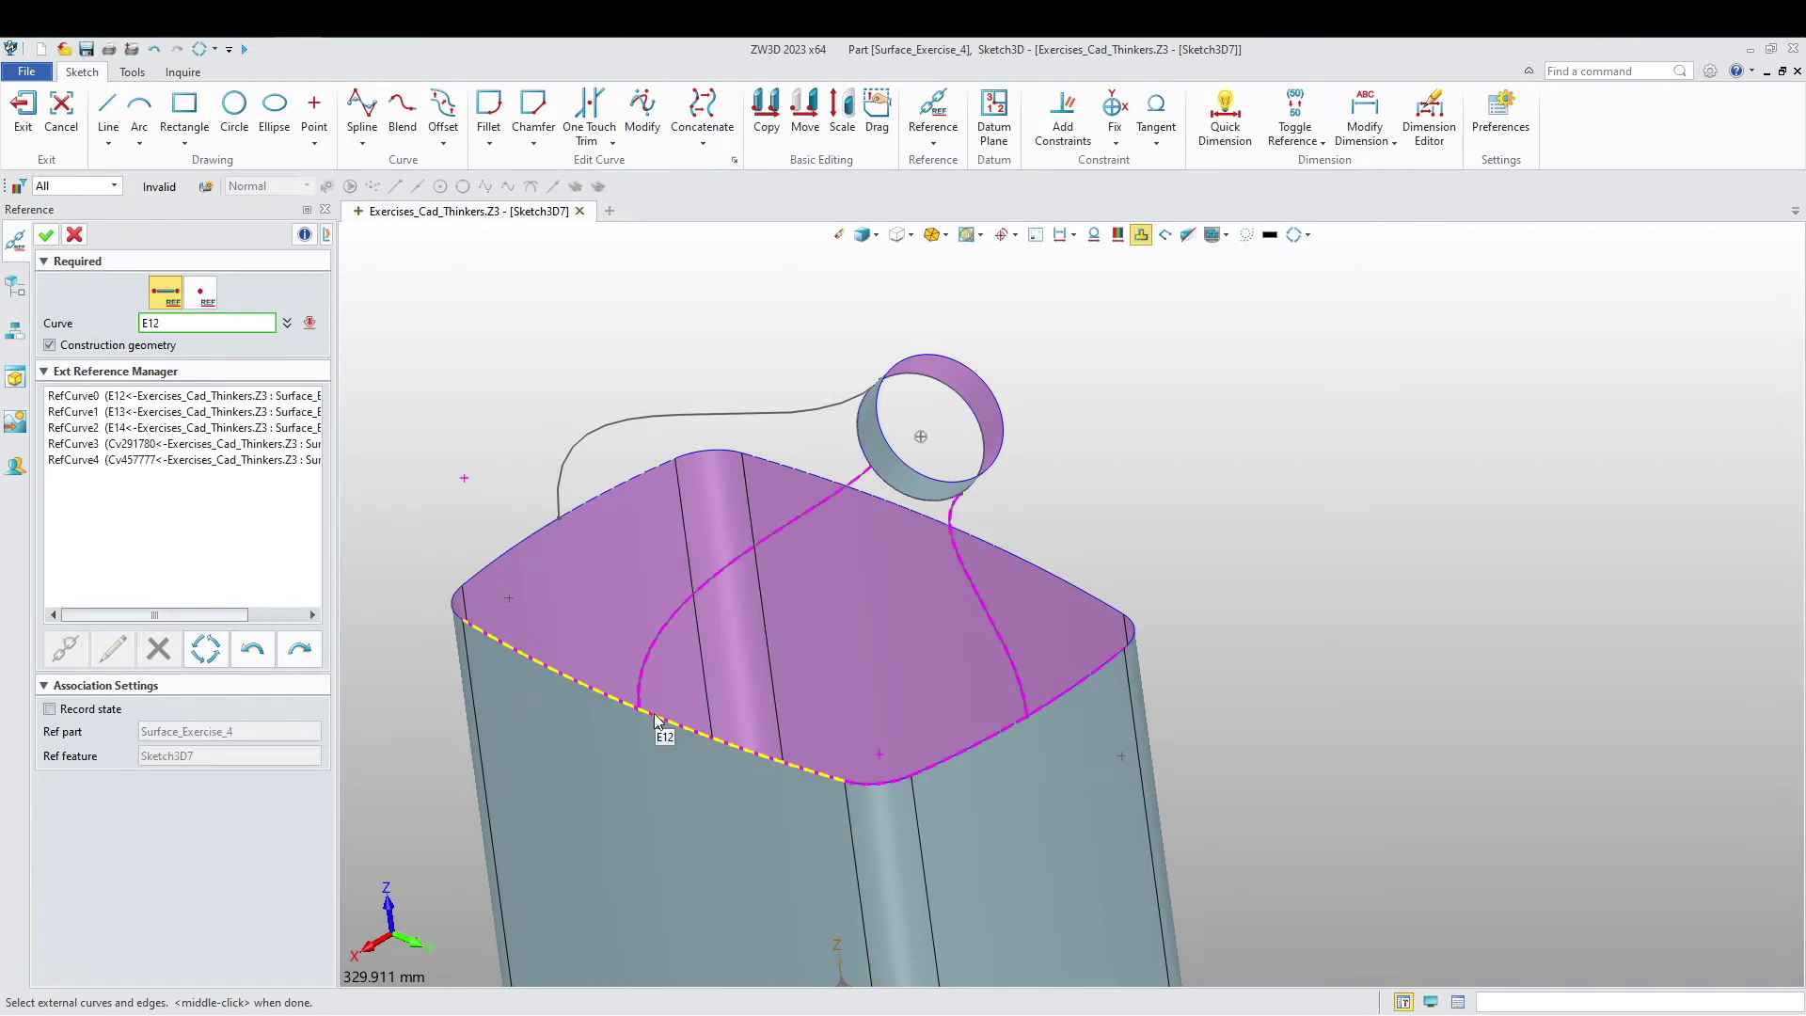
left_click(45, 236)
Step: Convert the three referenced rim edges at the base's +X/+Y corner to regular sketch geometry
right_click(800, 756)
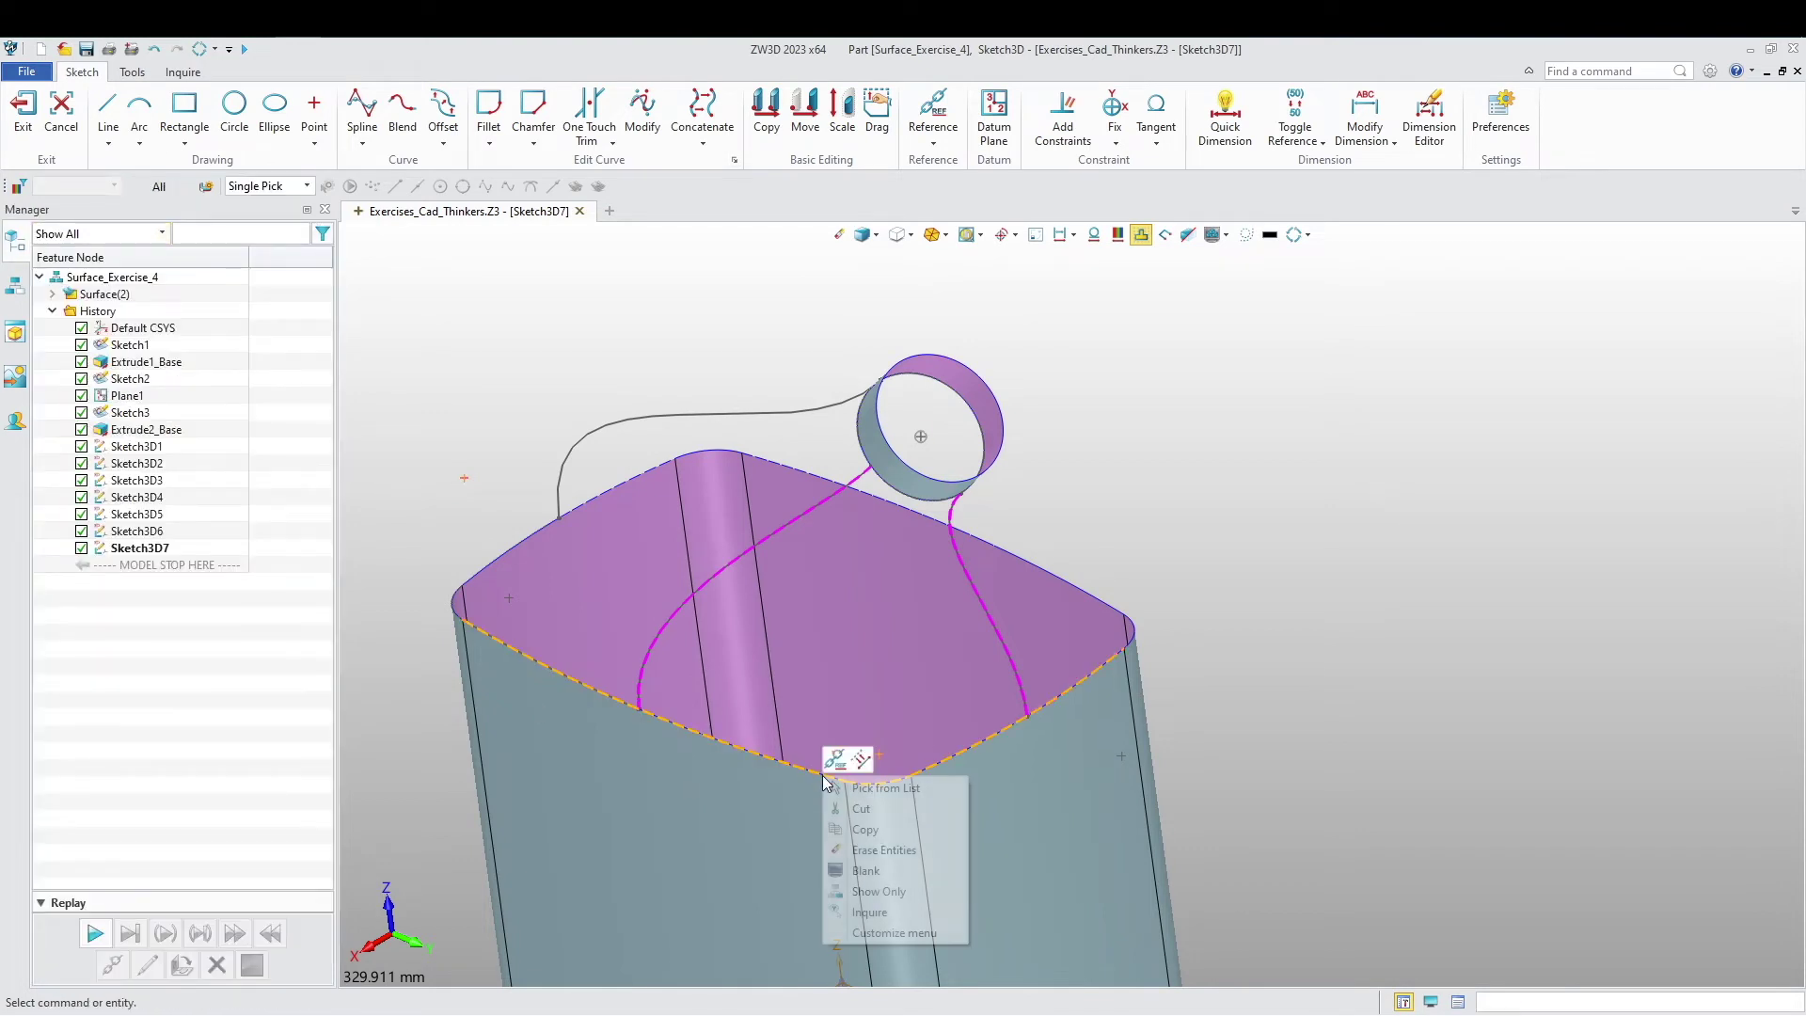
left_click(813, 810)
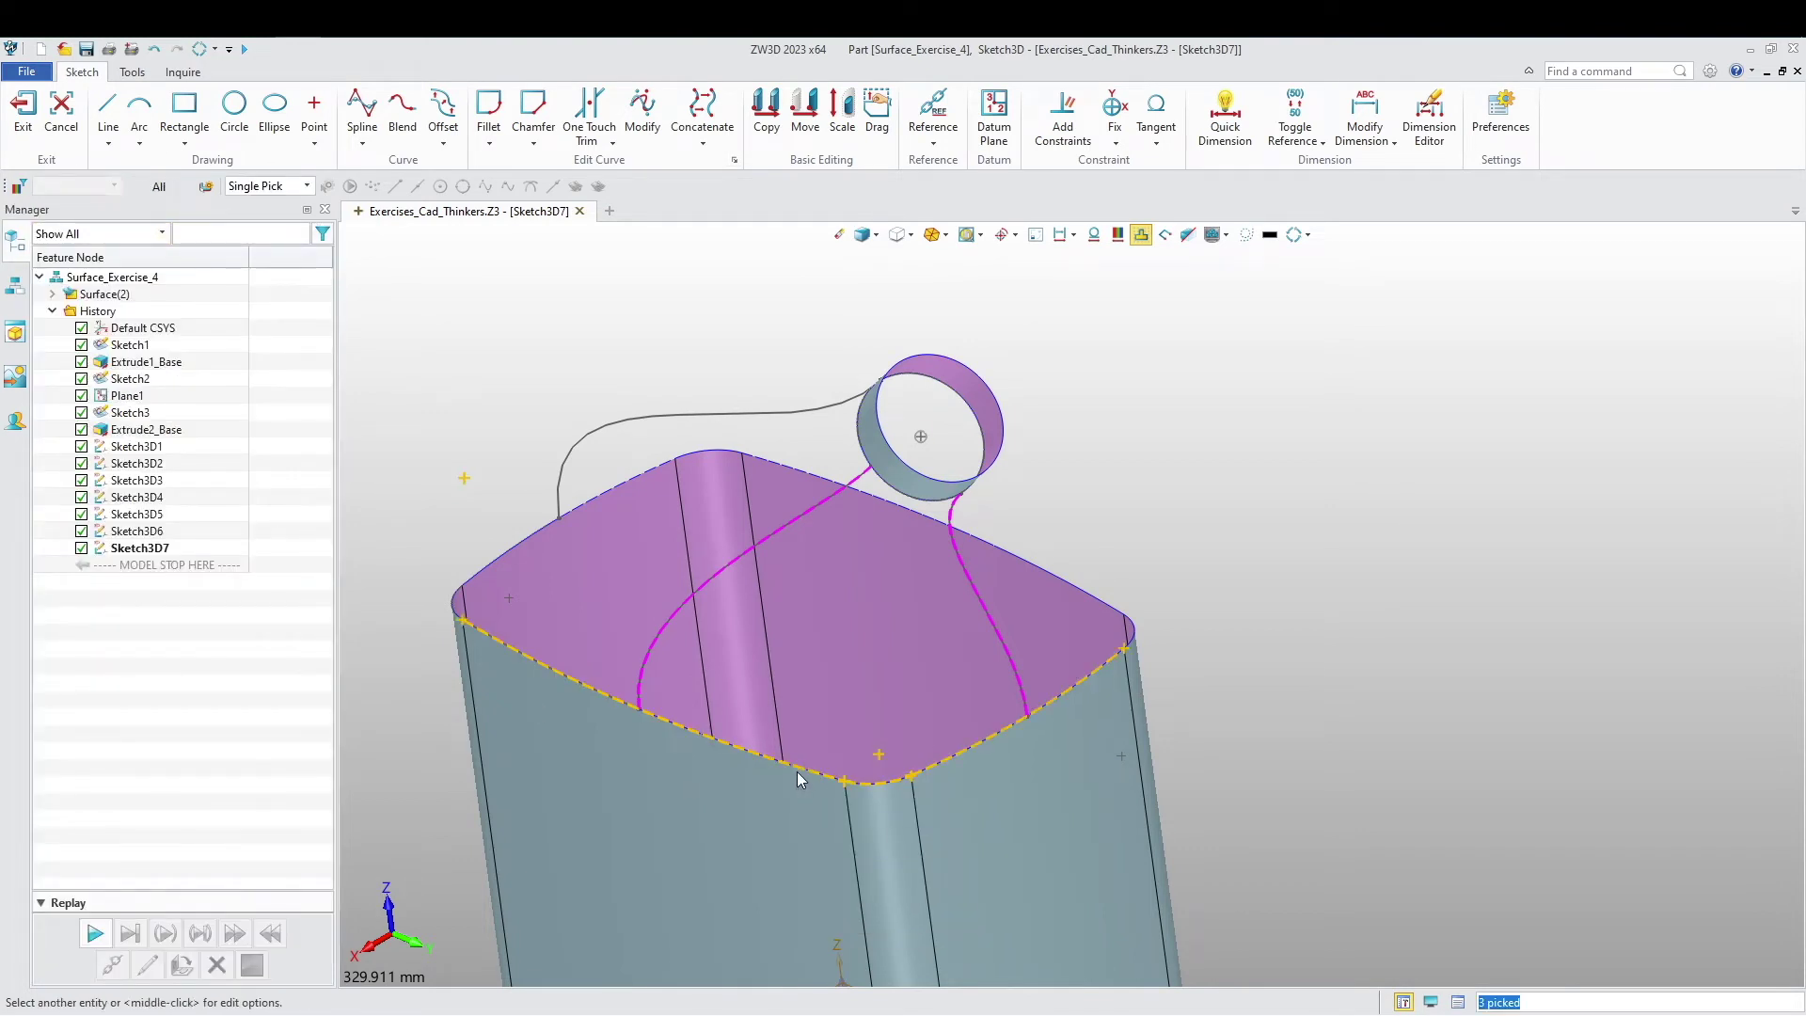
right_click(811, 718)
left_click(822, 729)
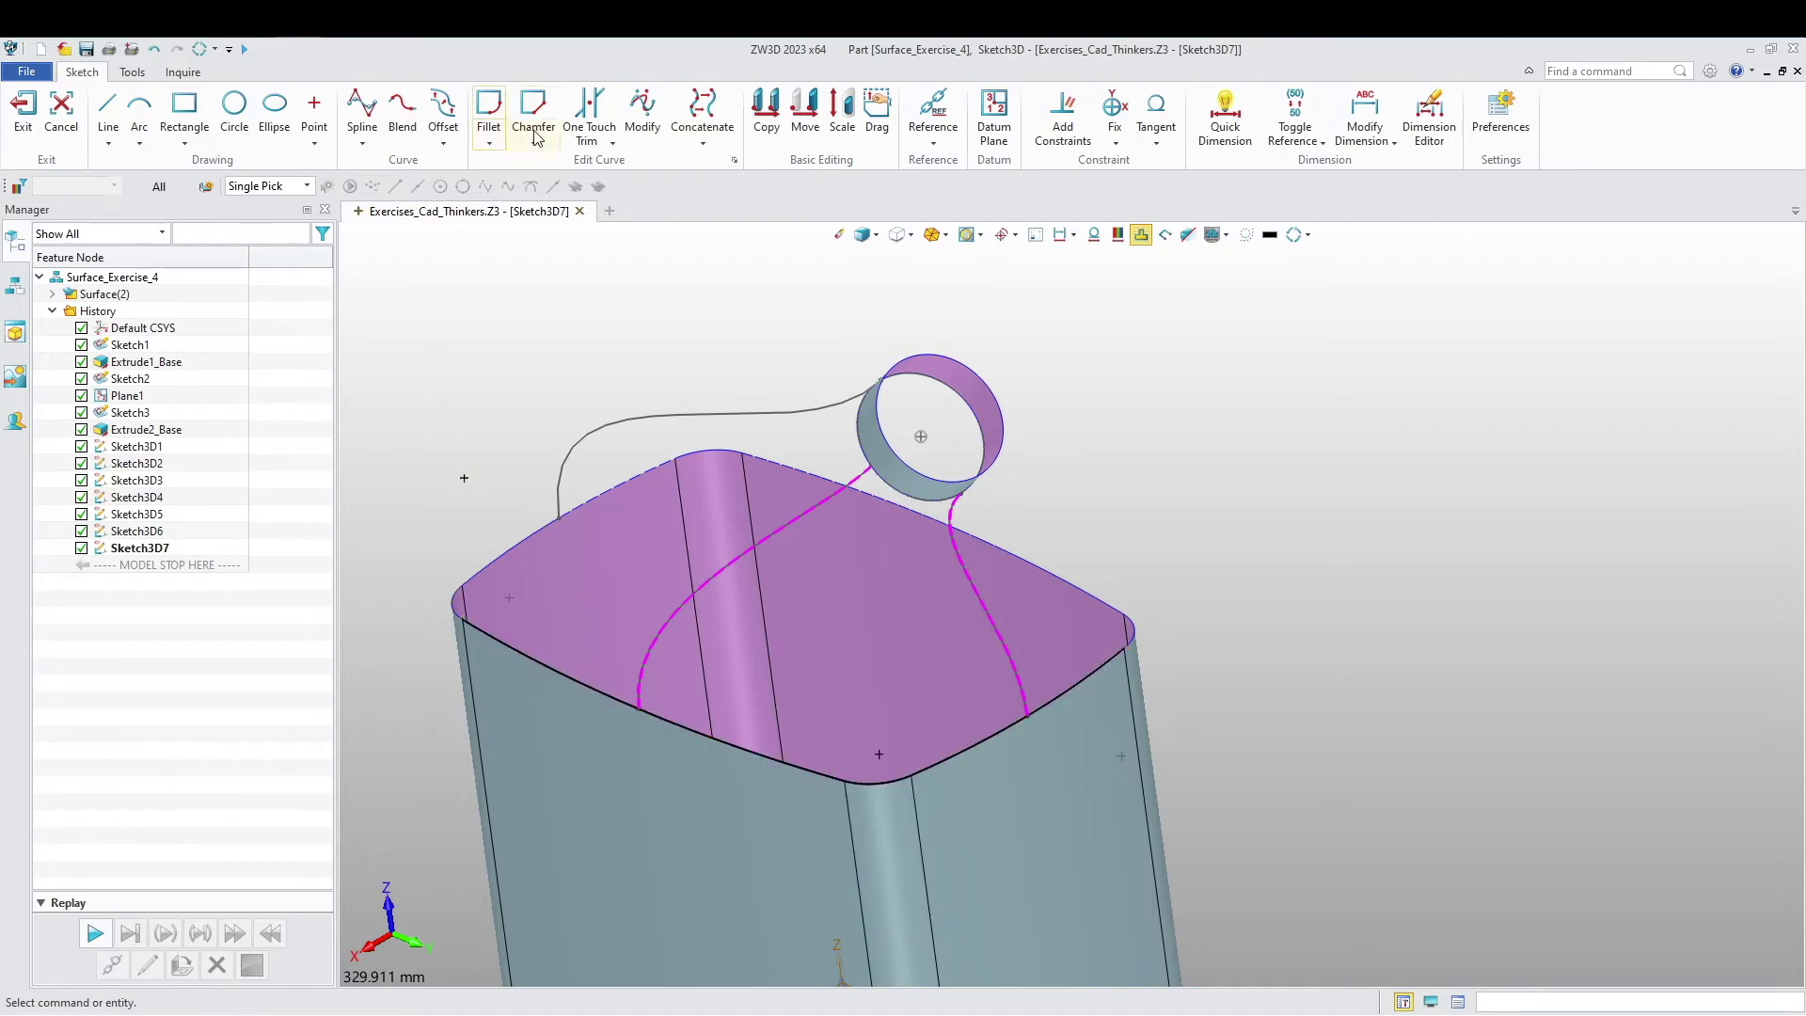
Step: Trim the rim edges beyond the +X and +Y splines, keeping the corner stretch between them, and finish the 3D sketch
left_click(589, 115)
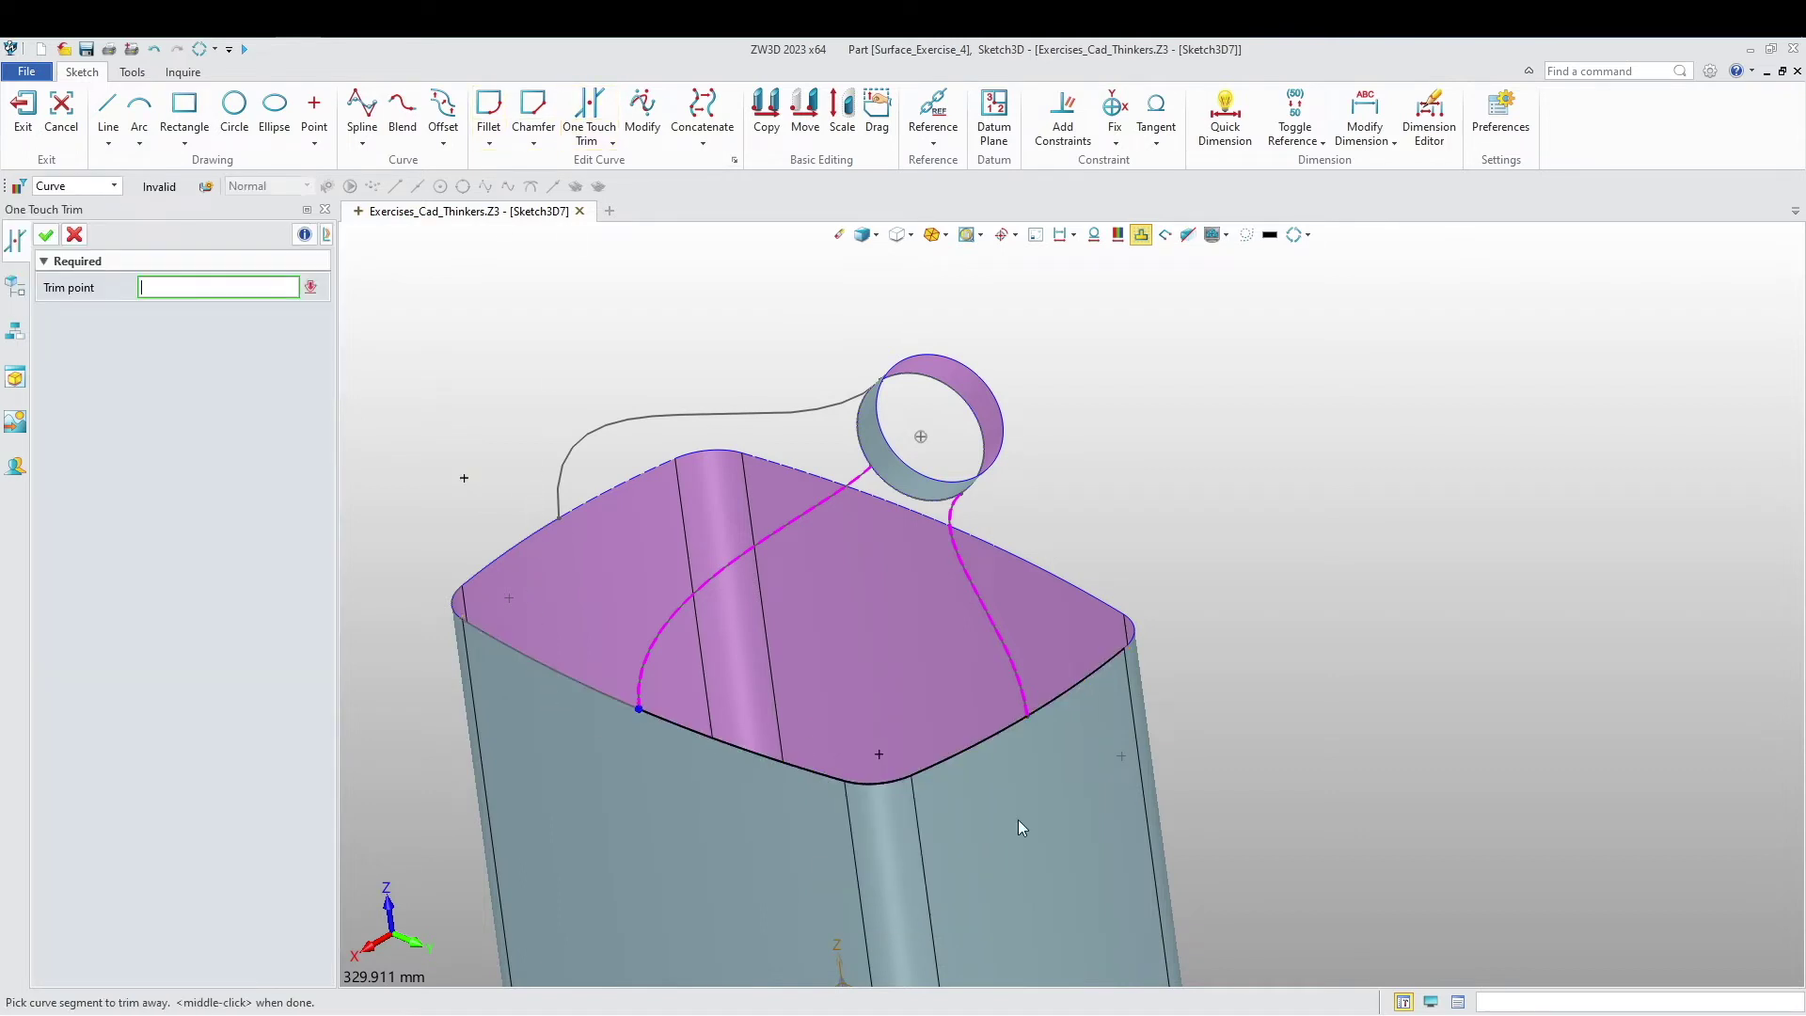
scroll(670, 633, "down", 1)
middle_click_drag(670, 632, 793, 678)
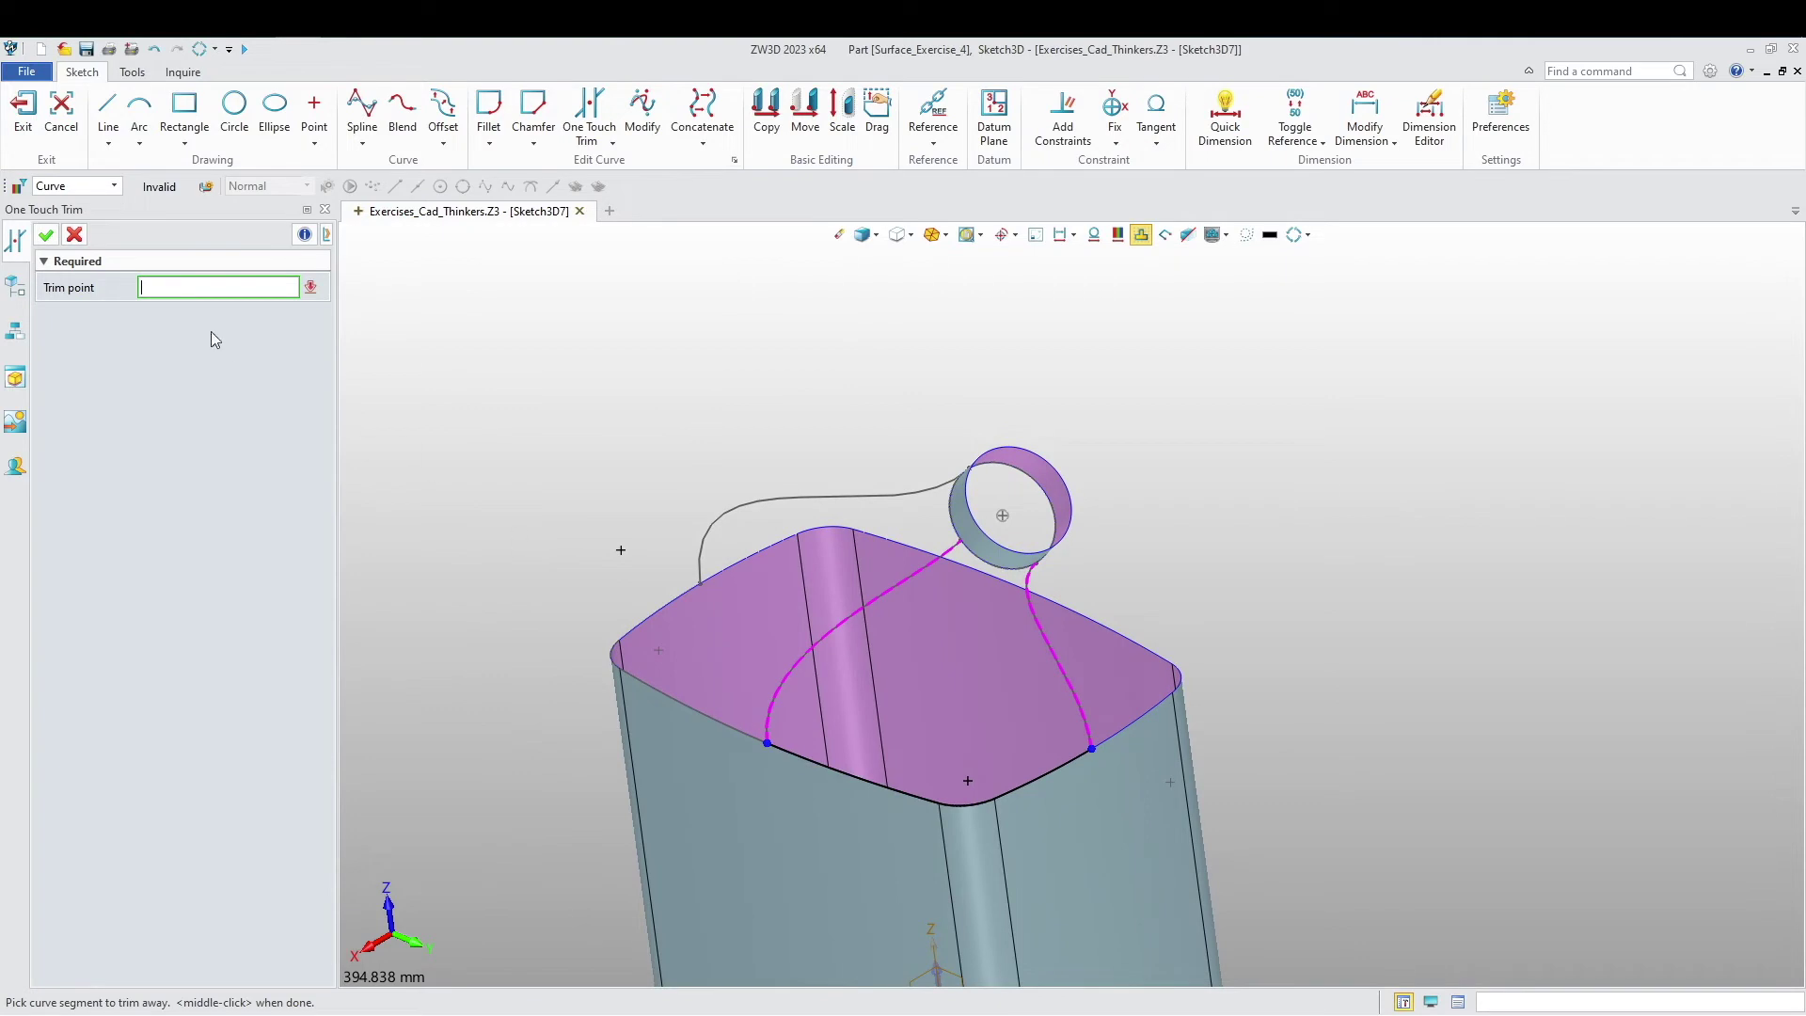
left_click(75, 235)
left_click(23, 111)
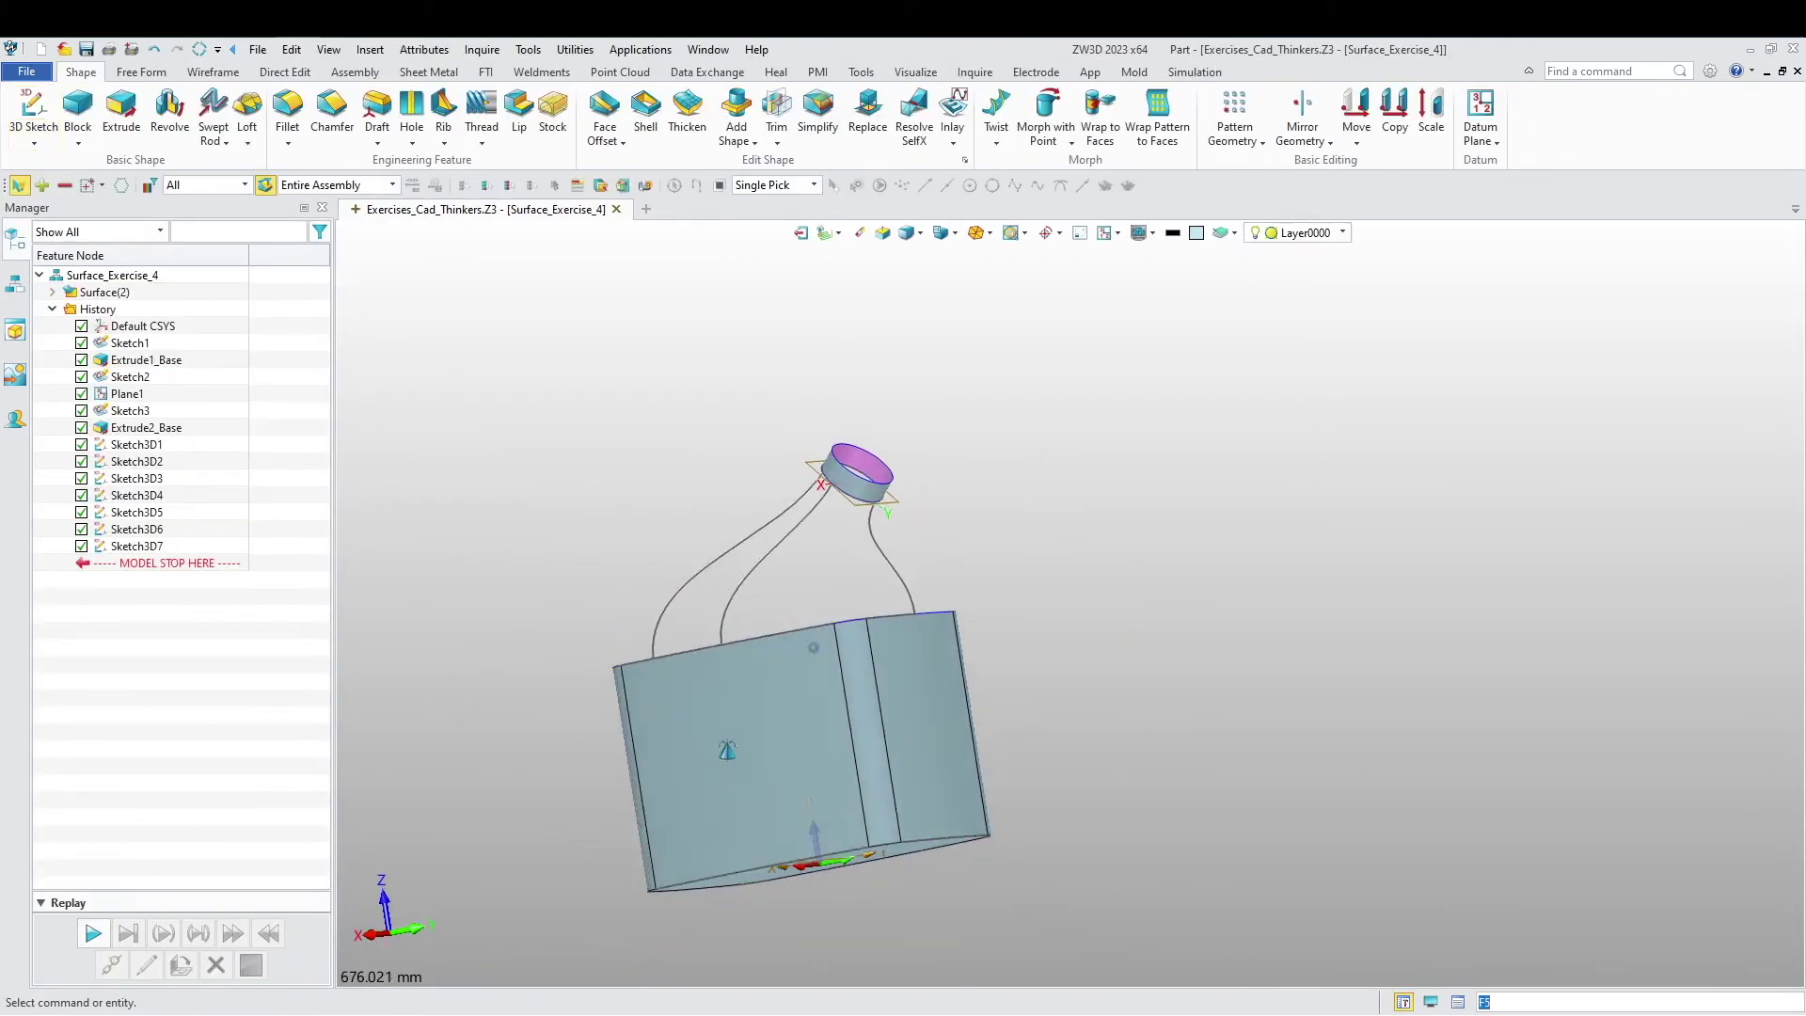
Step: Hide the seven 3D sketches, Sketch3D1 through Sketch3D7
right_click_drag(785, 722, 783, 576)
mouse_move(805, 674)
right_mouse_down()
mouse_move(888, 736)
mouse_move(819, 680)
right_mouse_up()
middle_click_drag(819, 679, 1233, 884)
right_click_drag(1188, 832, 1130, 842)
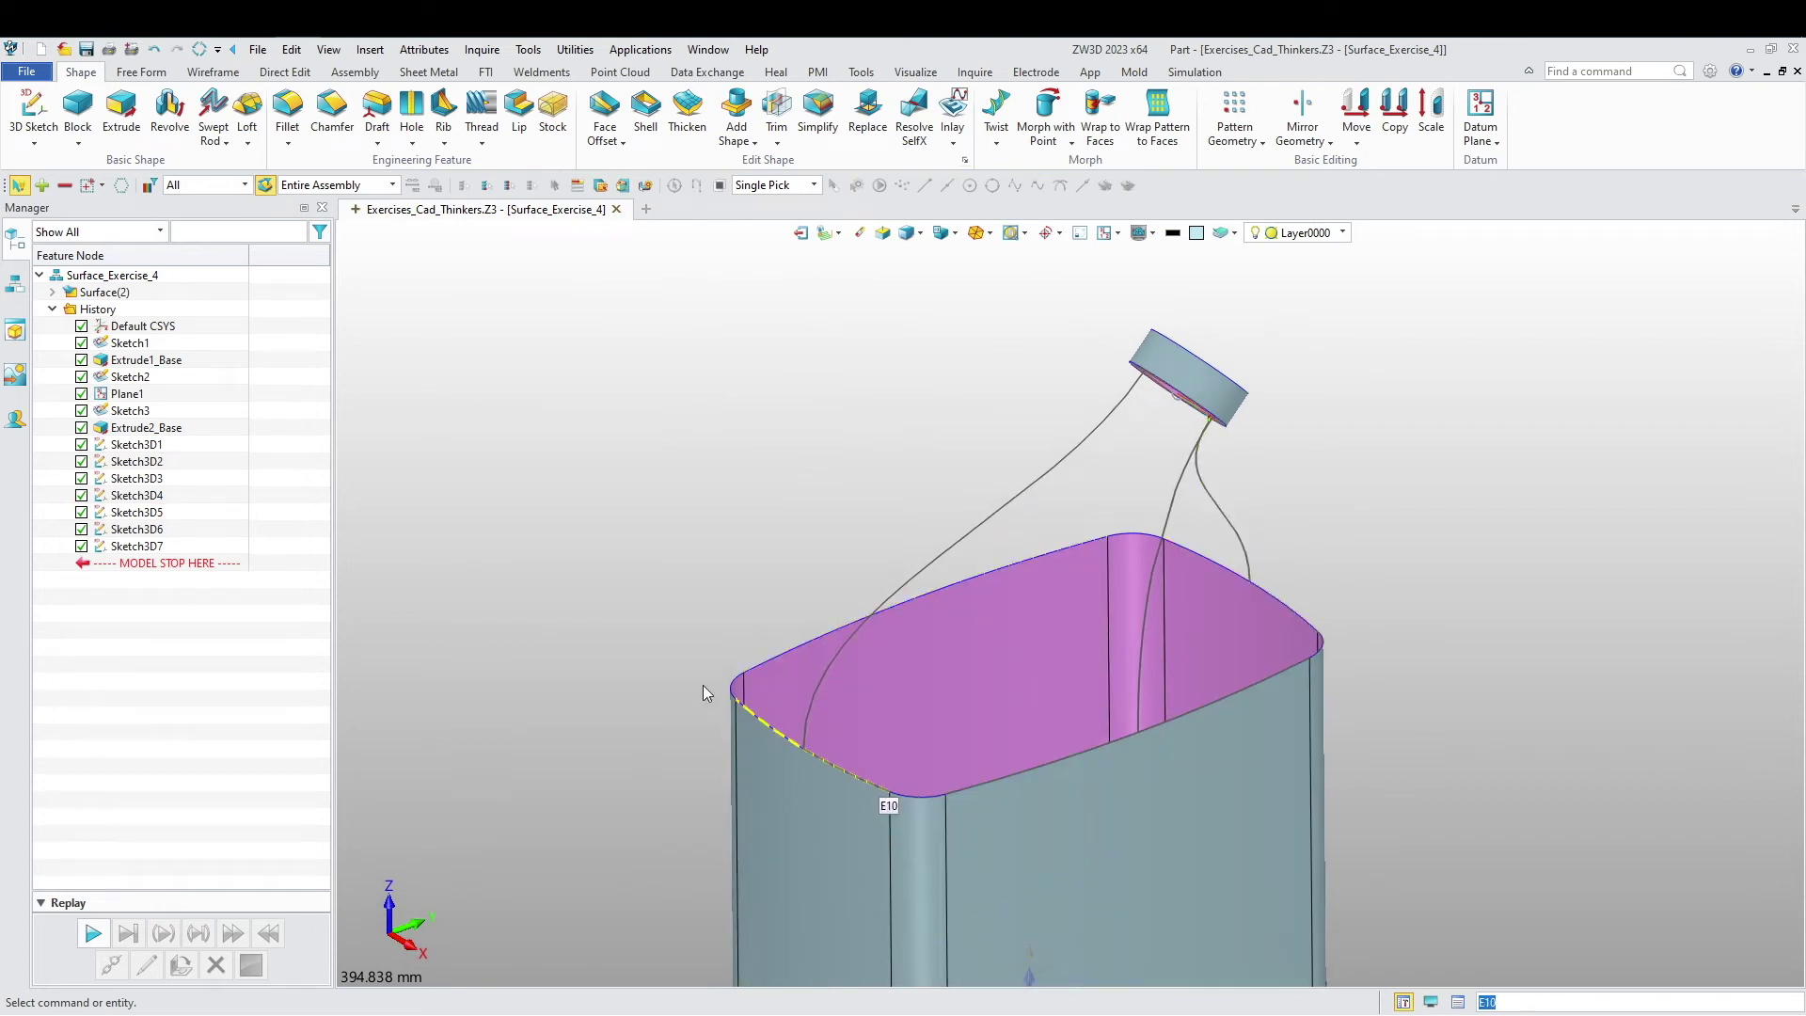
left_click(151, 446)
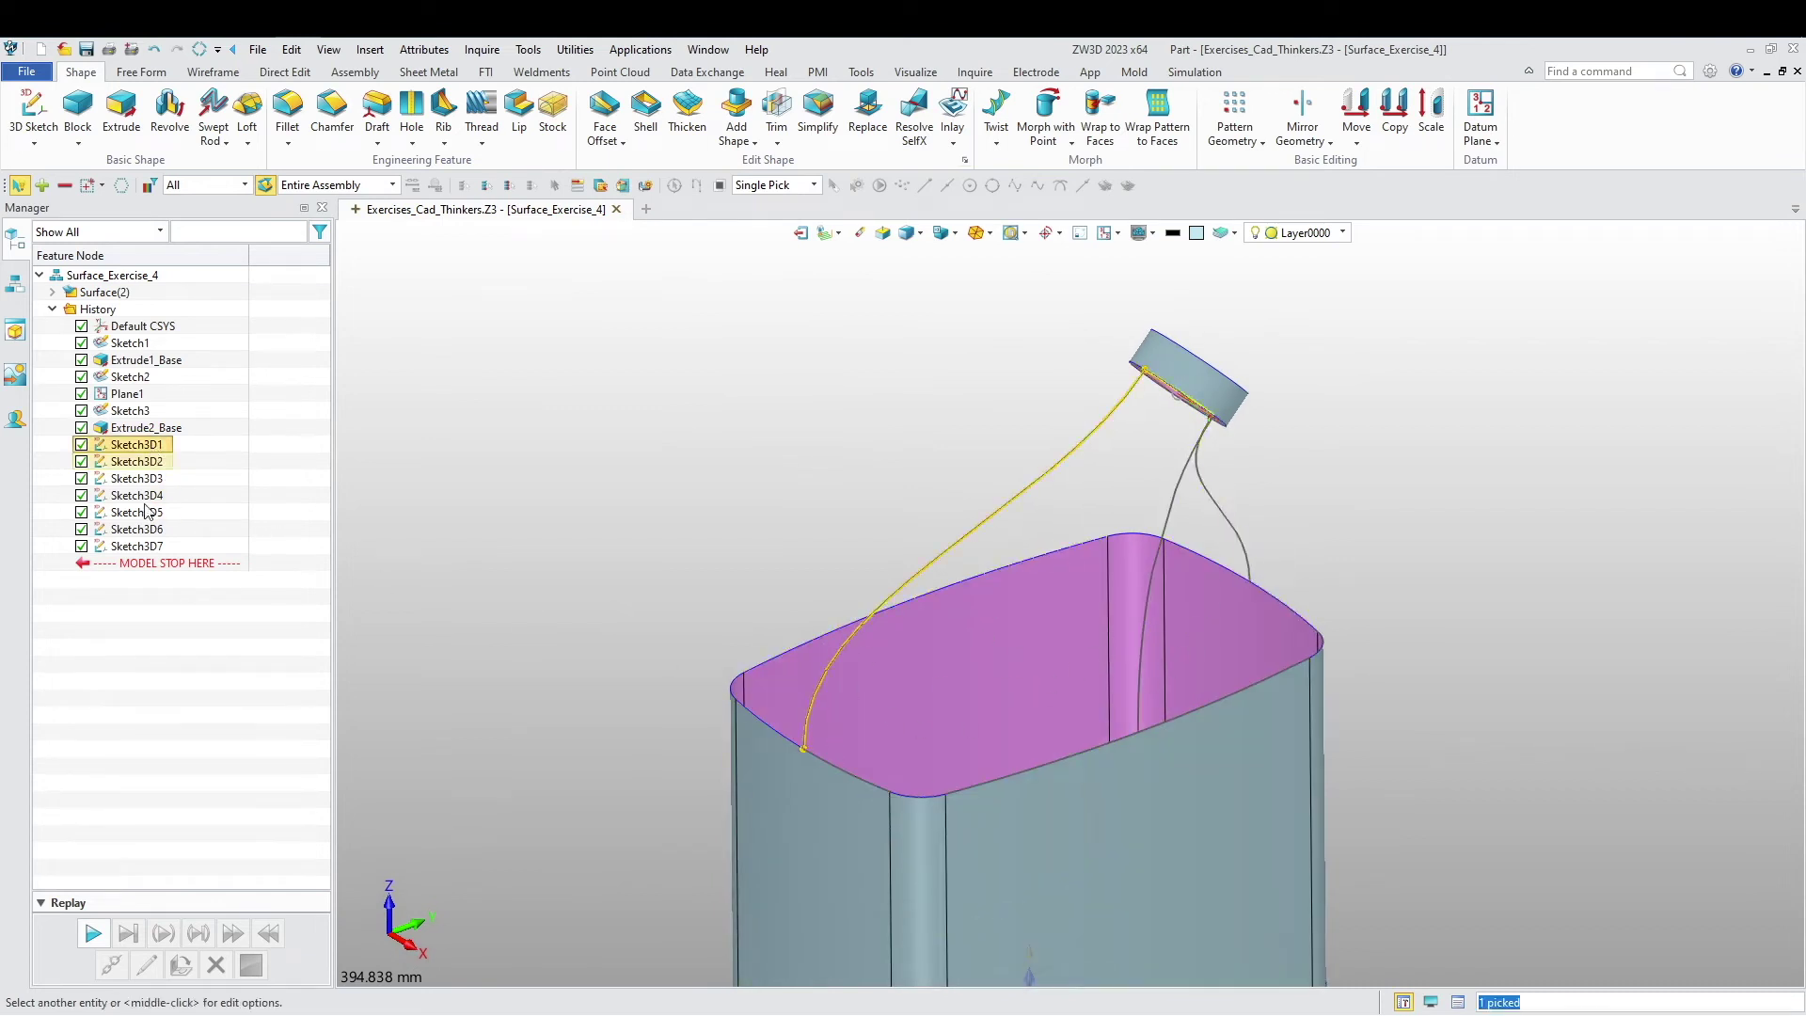
left_click(150, 547, "shift")
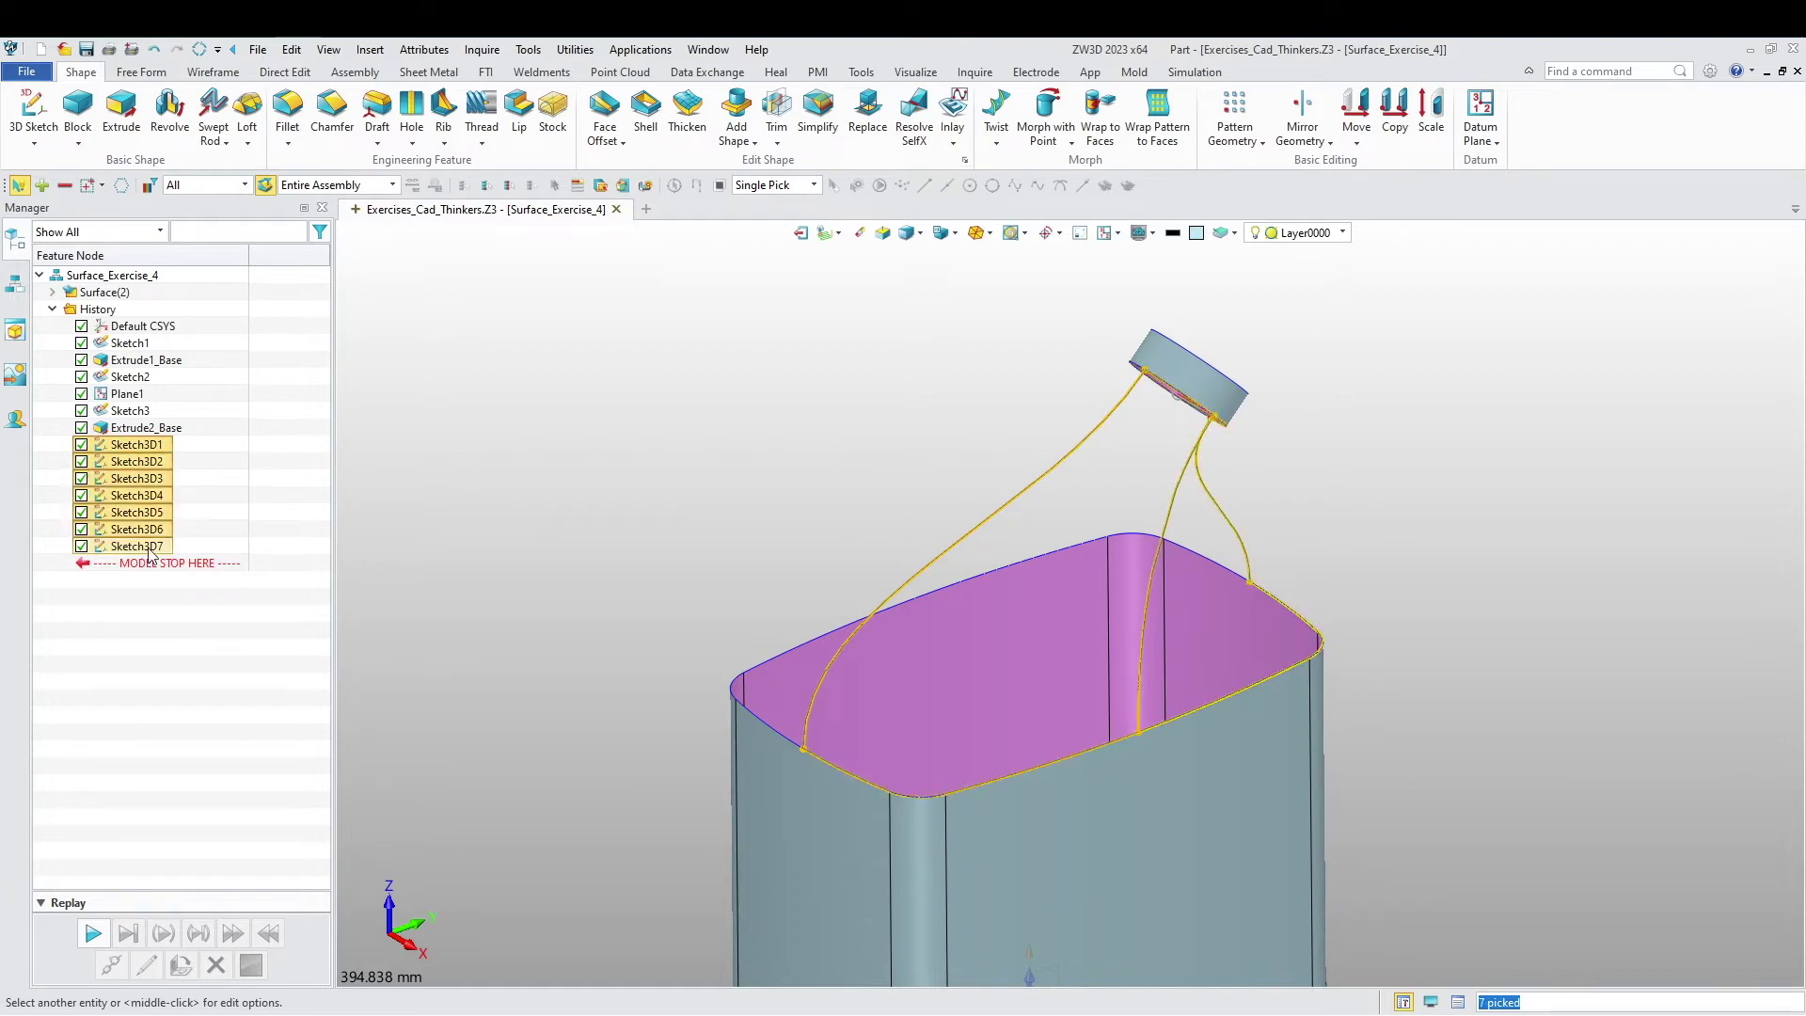
right_click(150, 555)
left_click(183, 557)
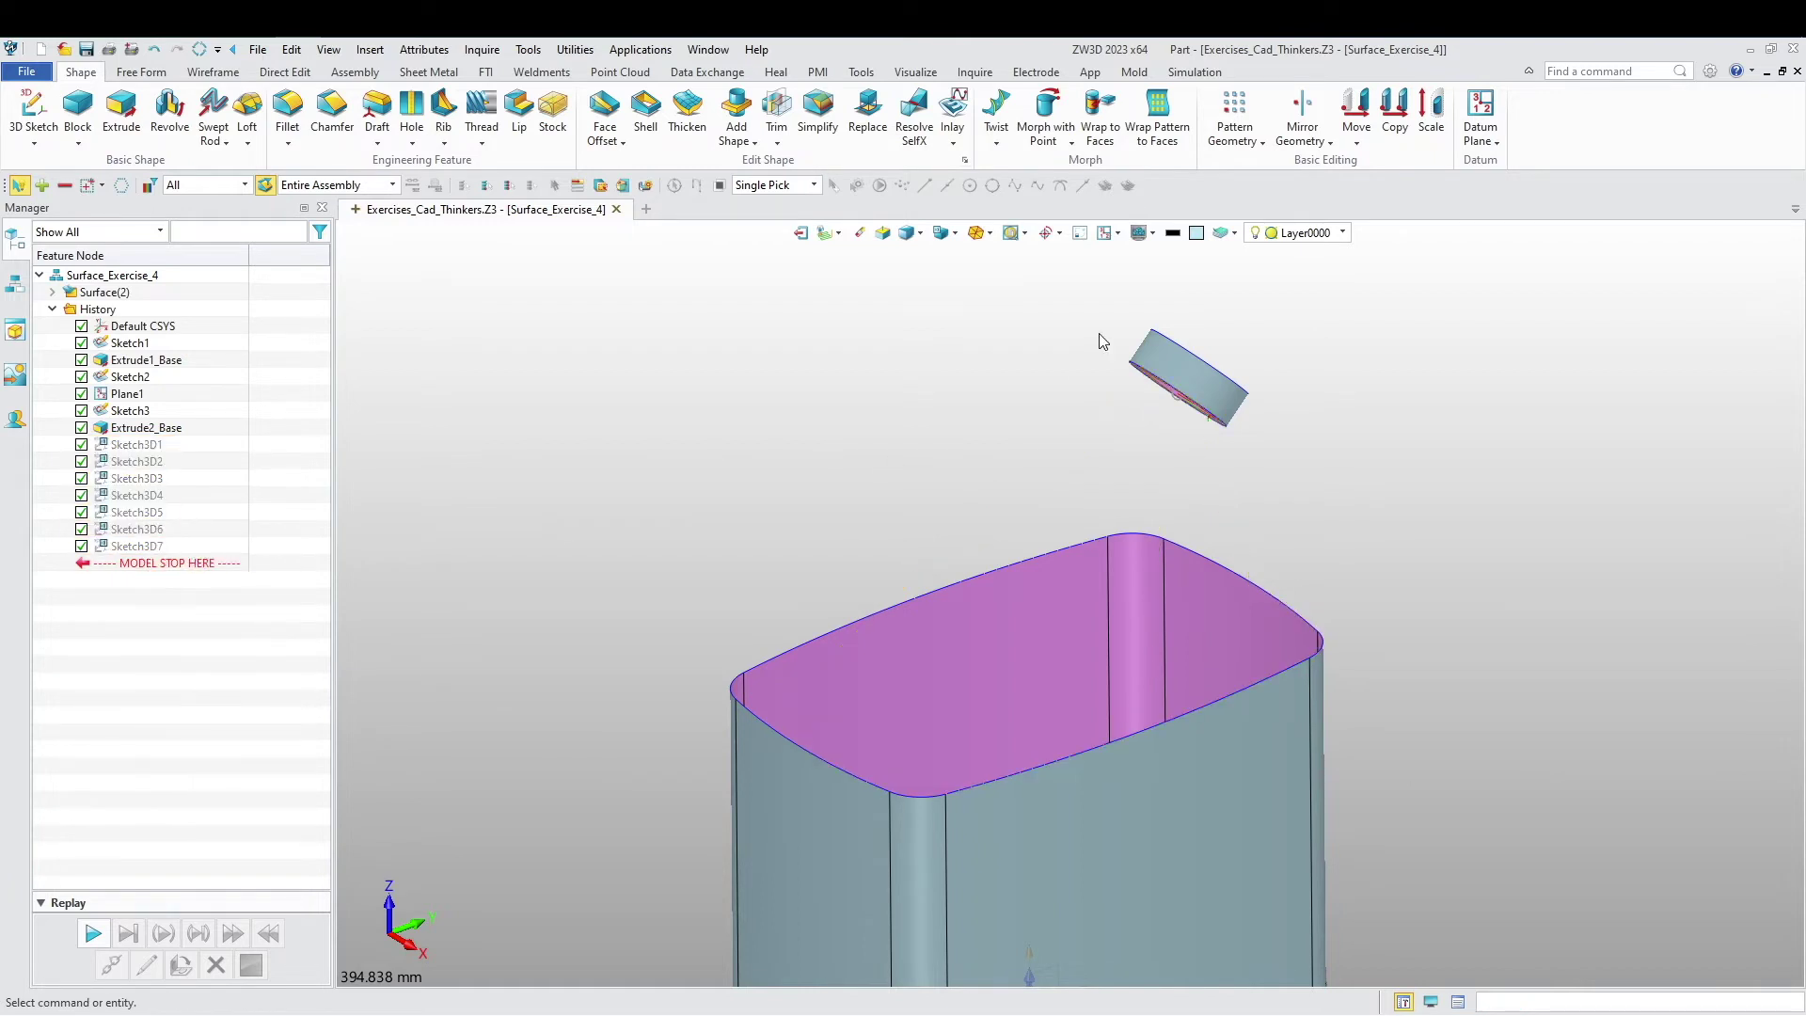
Step: Swap entity visibility to display only the 3D sketch curves and hide the base and ring
left_click(1151, 238)
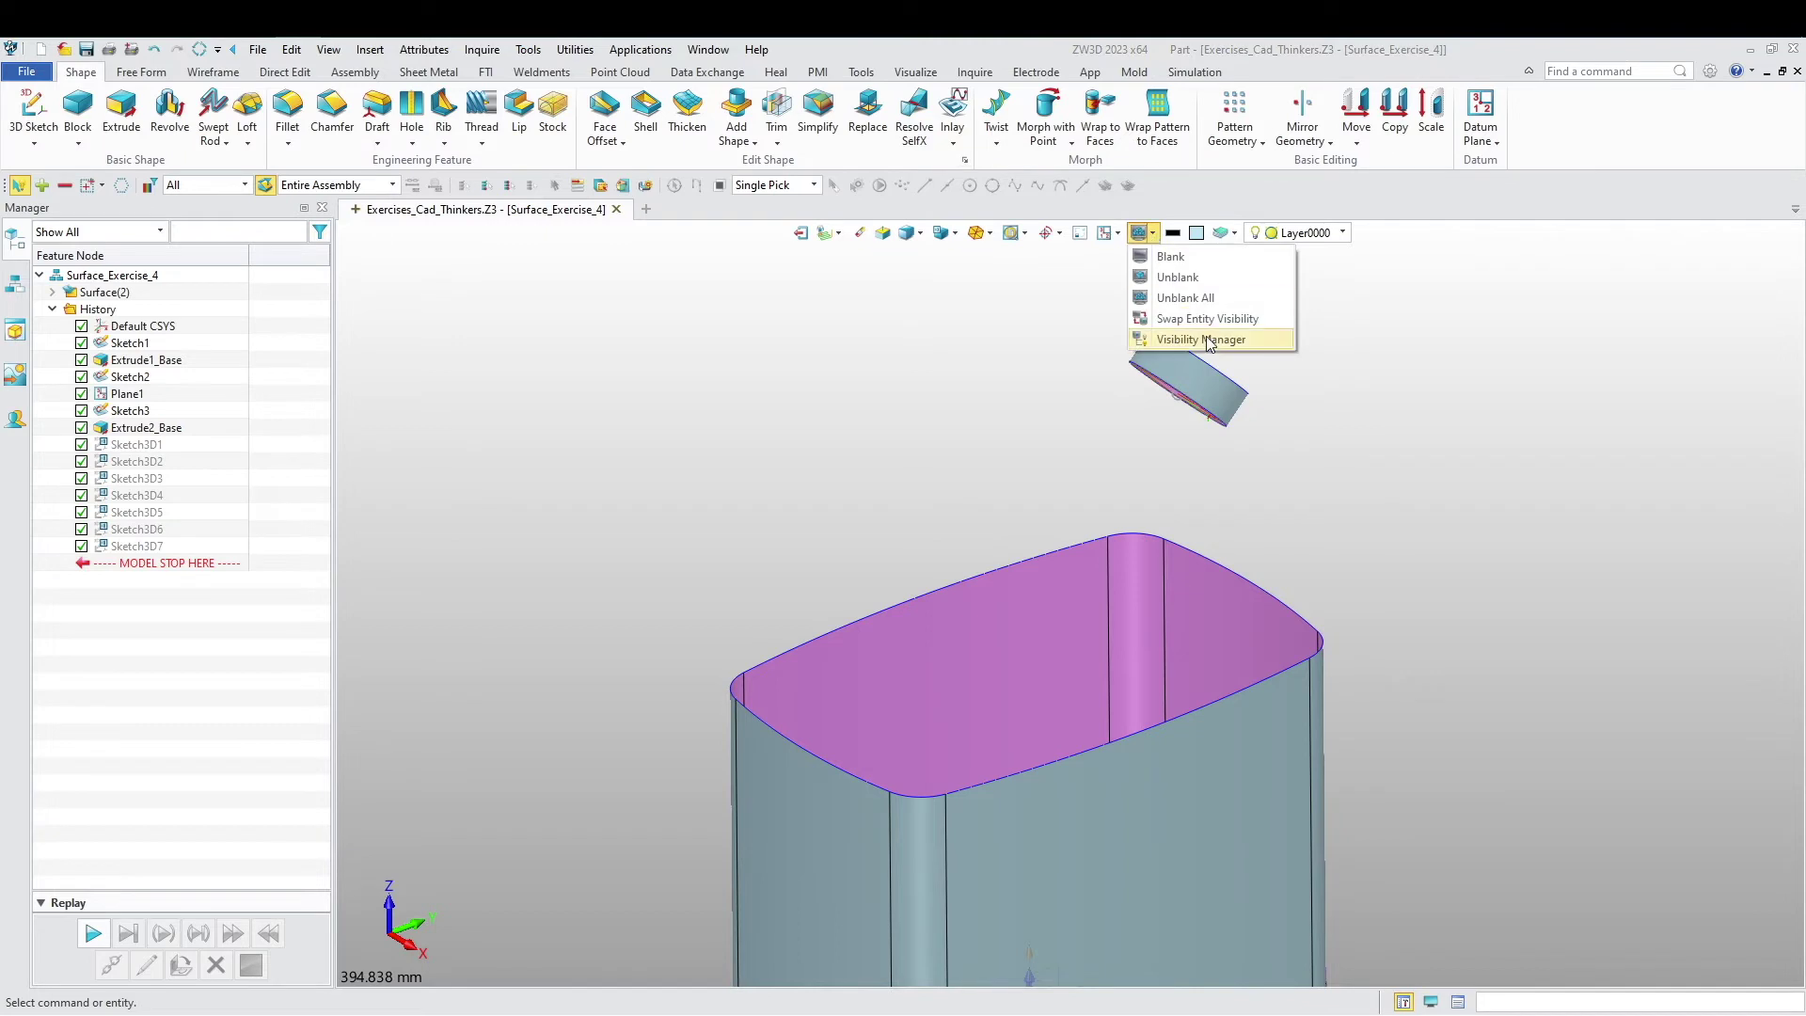
left_click(1171, 319)
scroll(1018, 436, "down", 3)
mouse_move(1040, 576)
right_mouse_down()
mouse_move(1058, 598)
mouse_move(901, 621)
mouse_move(864, 704)
right_mouse_up()
mouse_move(864, 703)
middle_mouse_down()
mouse_move(928, 641)
mouse_move(960, 666)
mouse_move(1165, 702)
mouse_move(1120, 661)
mouse_move(1087, 739)
middle_mouse_up()
scroll(1088, 740, "up", 2)
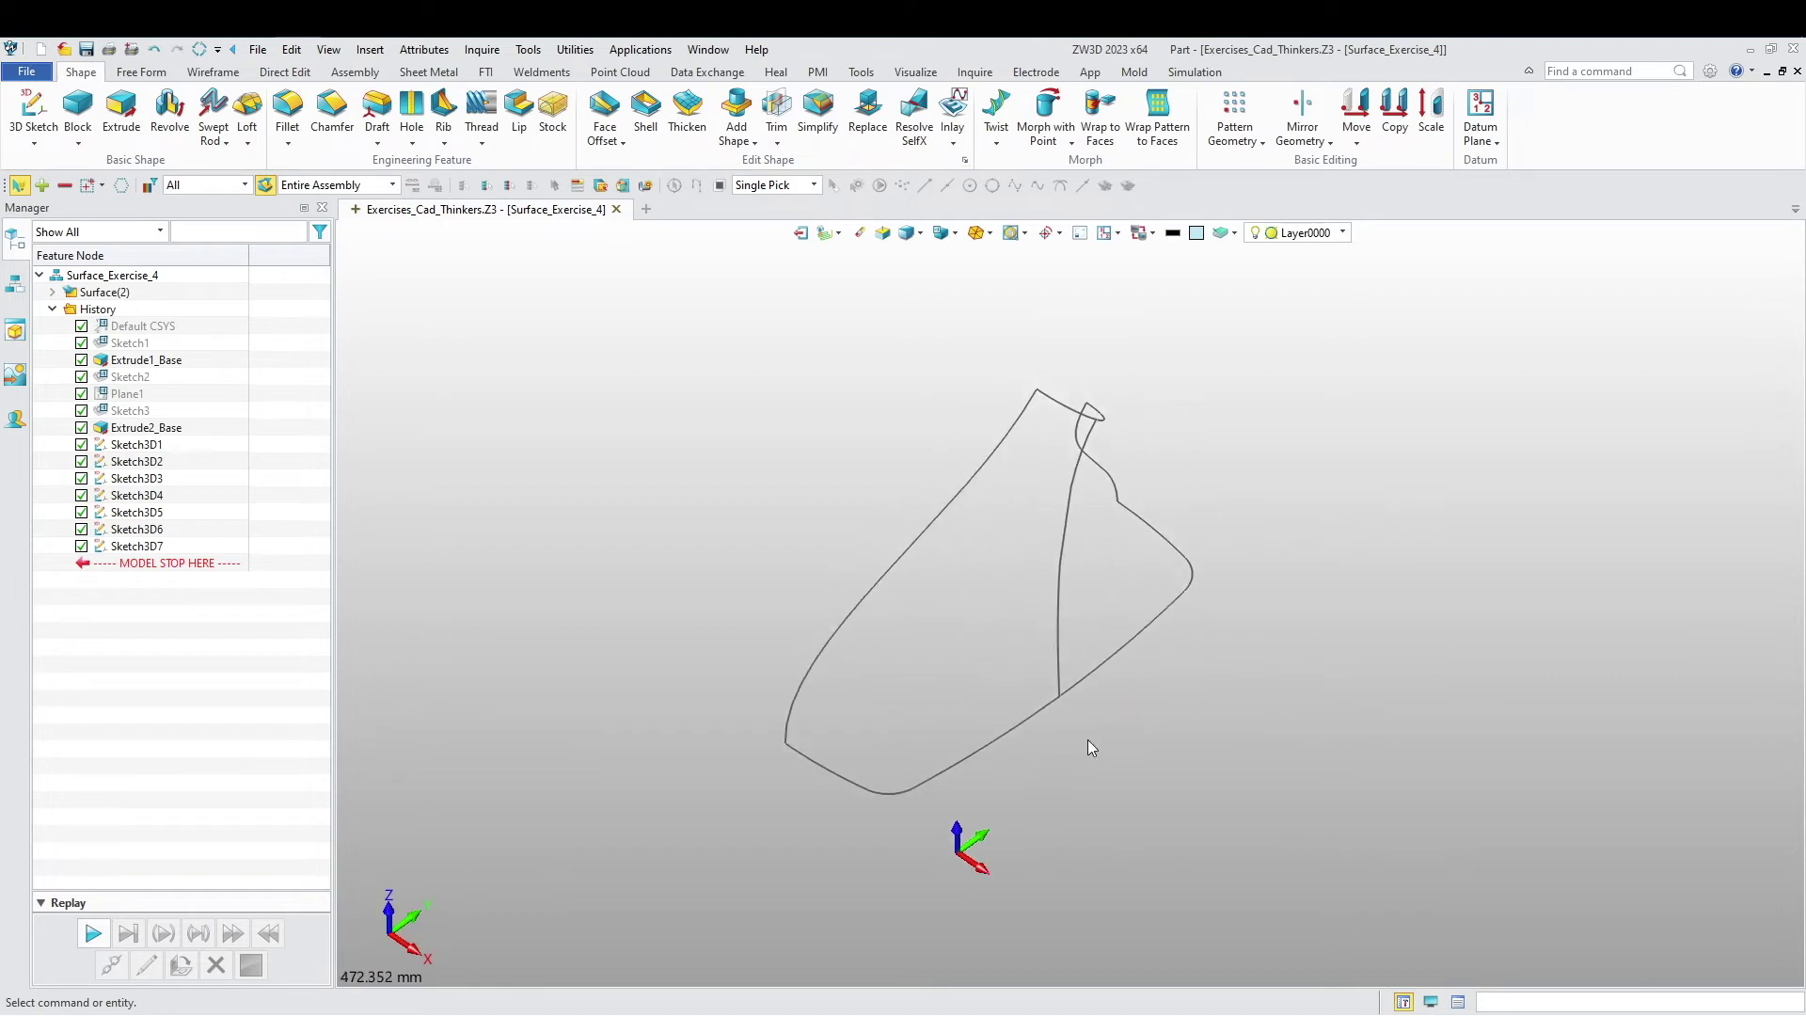
Step: Create a Curve Mesh with the -Y/+X ring arc and rim curve as U curves and the -Y and +X splines as V curves
left_click(141, 72)
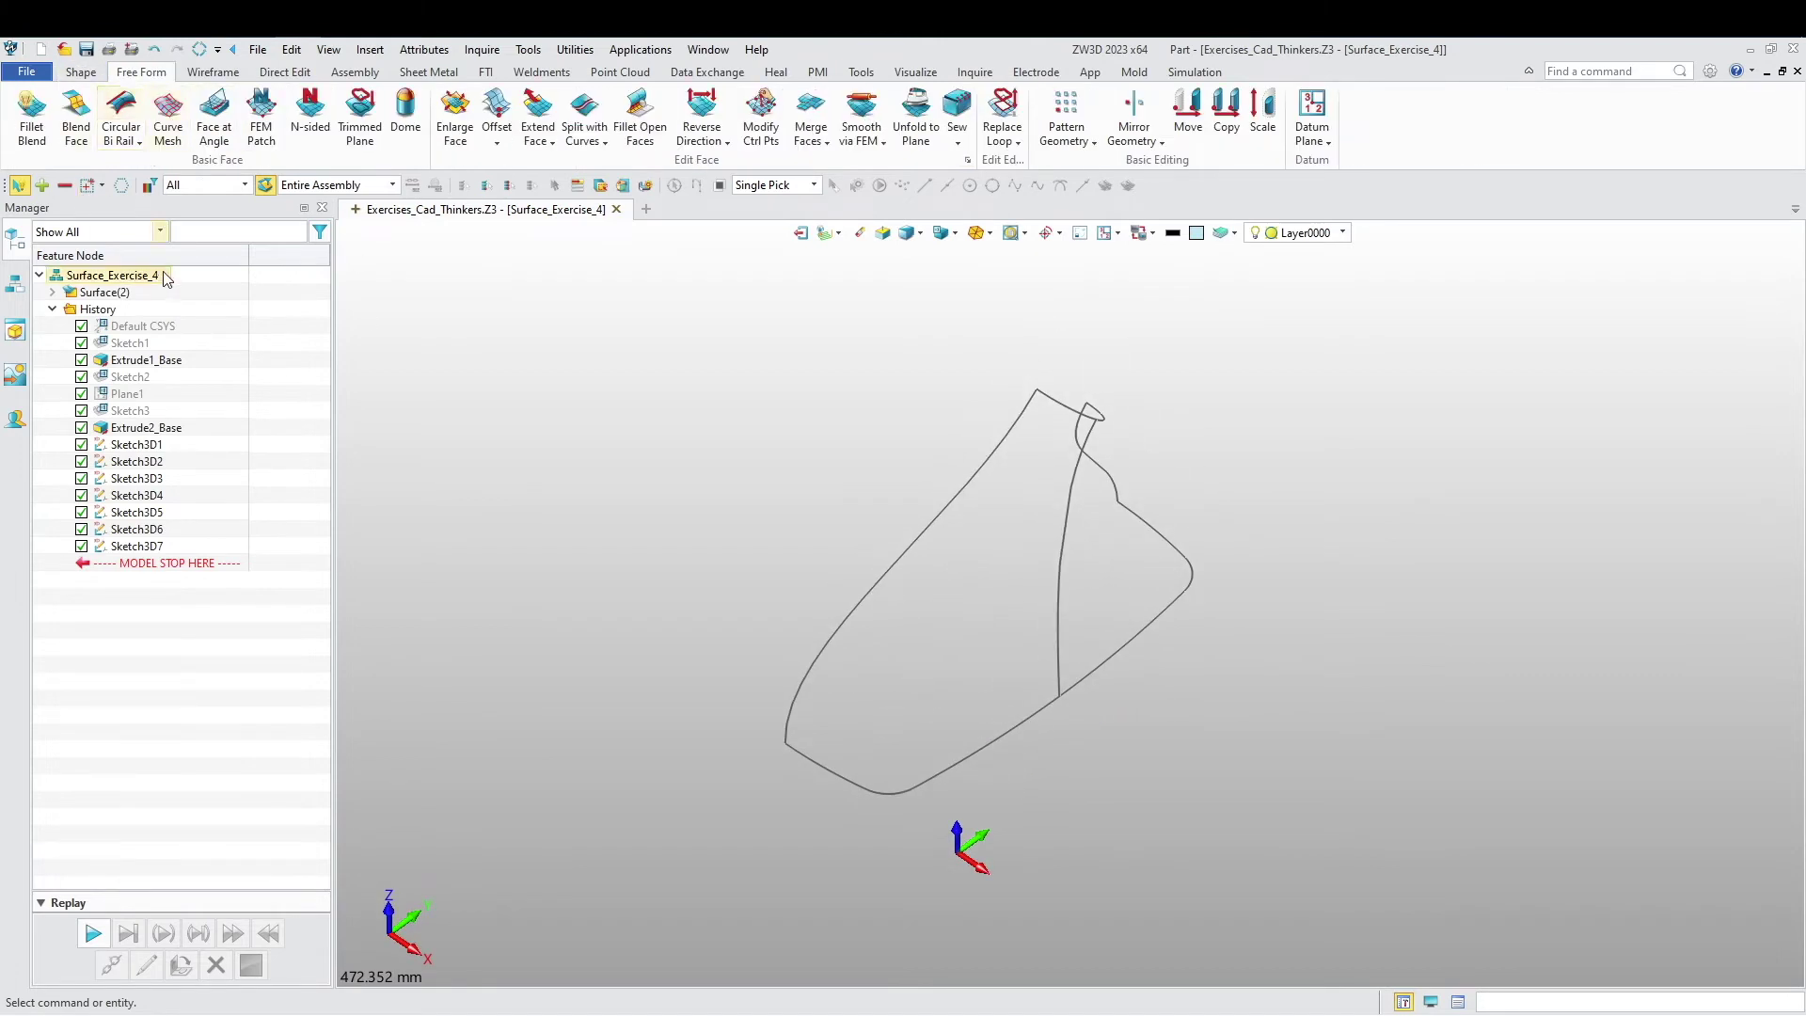
left_click(168, 120)
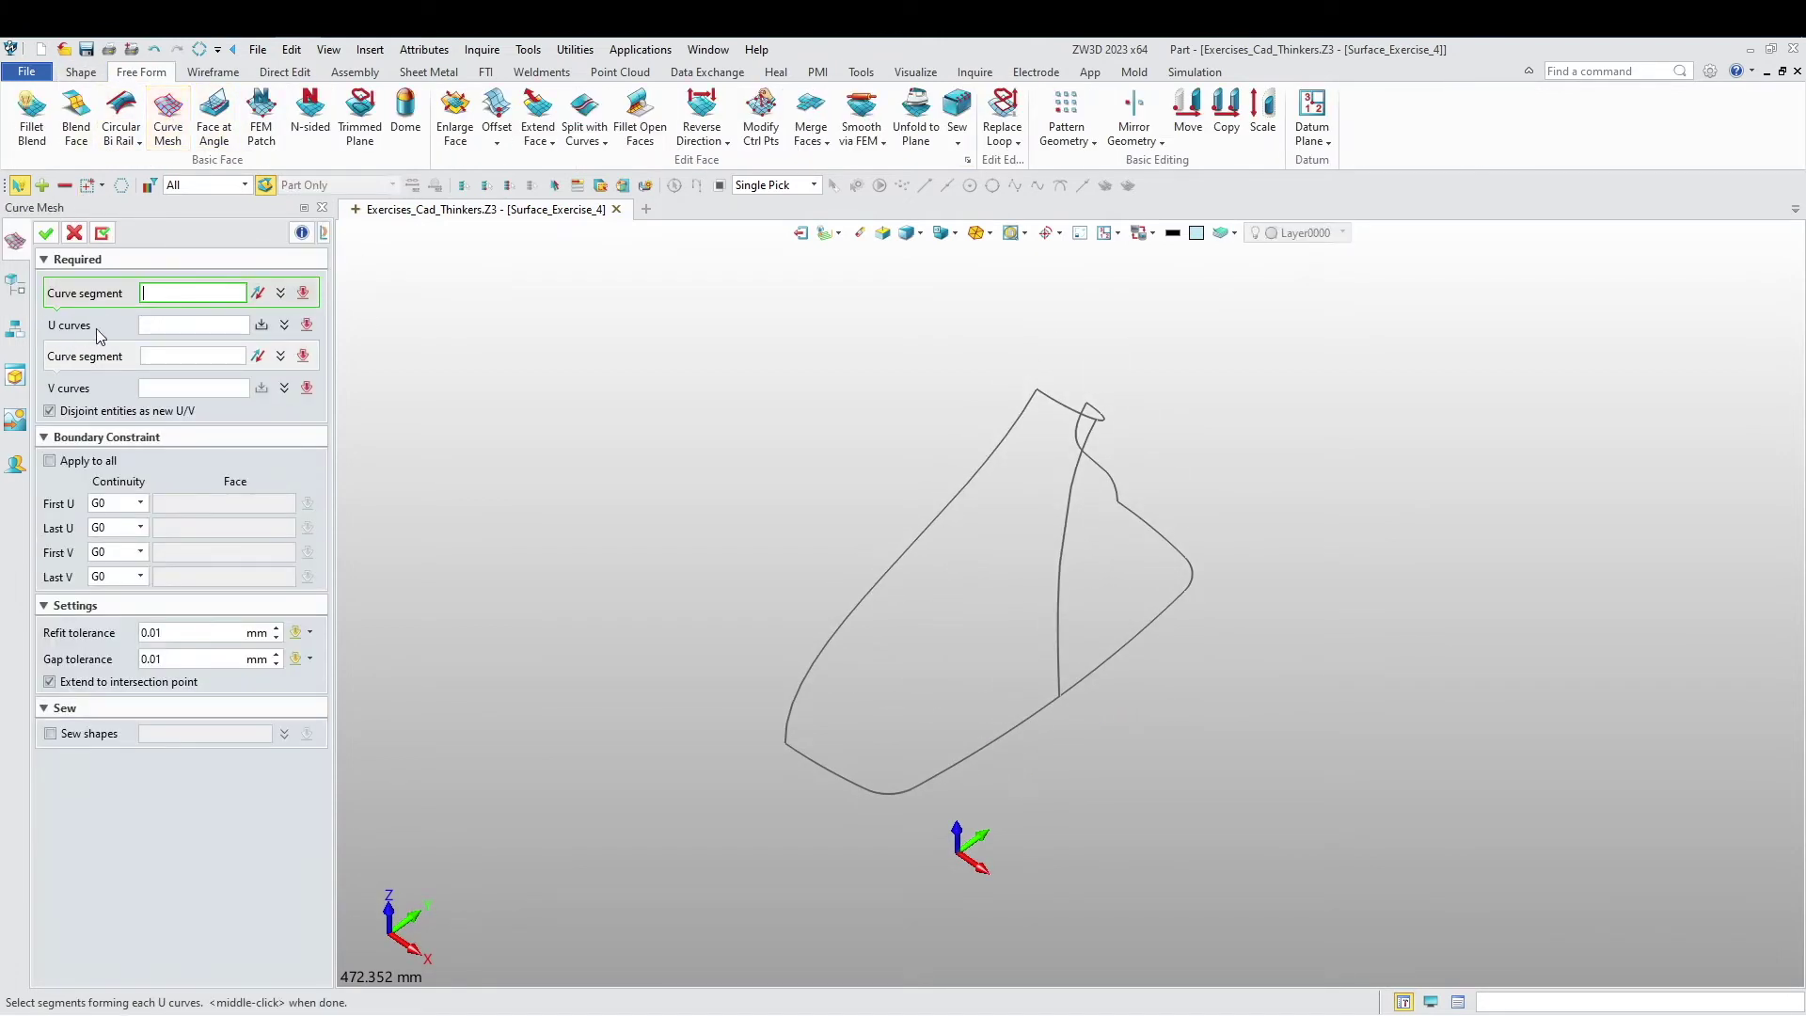
right_click_drag(532, 481, 483, 428)
middle_click_drag(924, 420, 1030, 425)
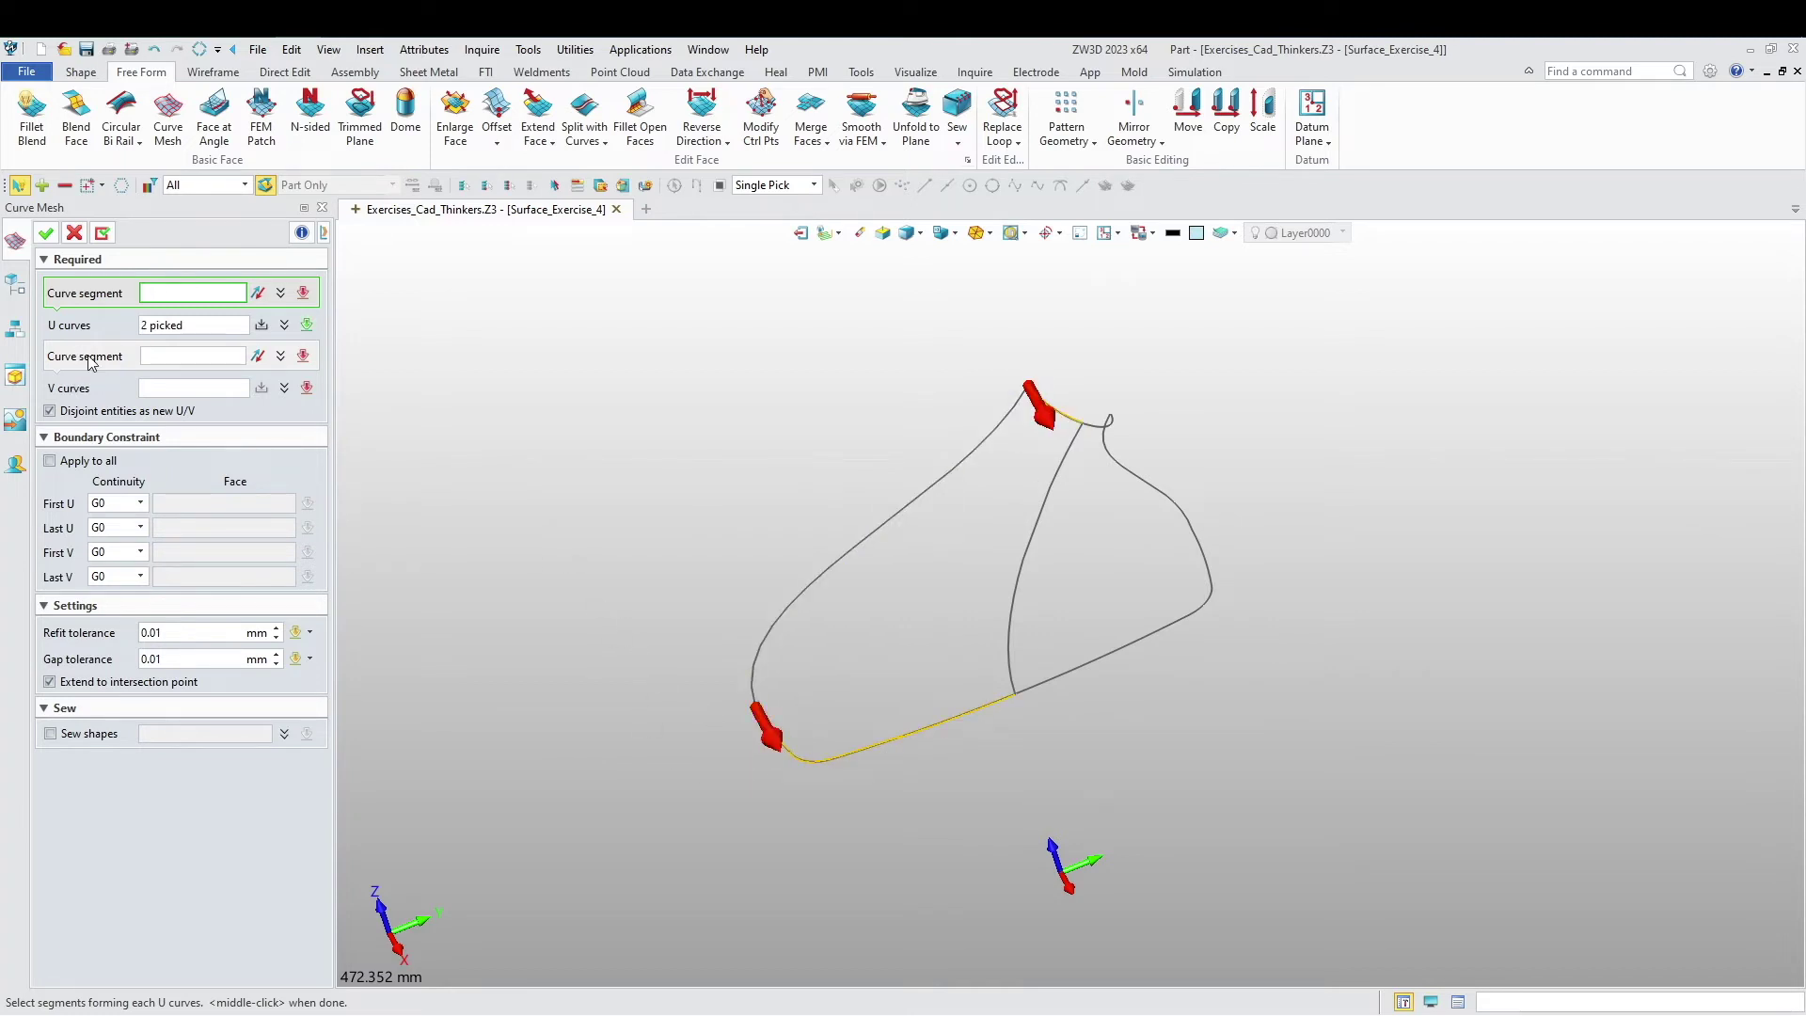
left_click(177, 356)
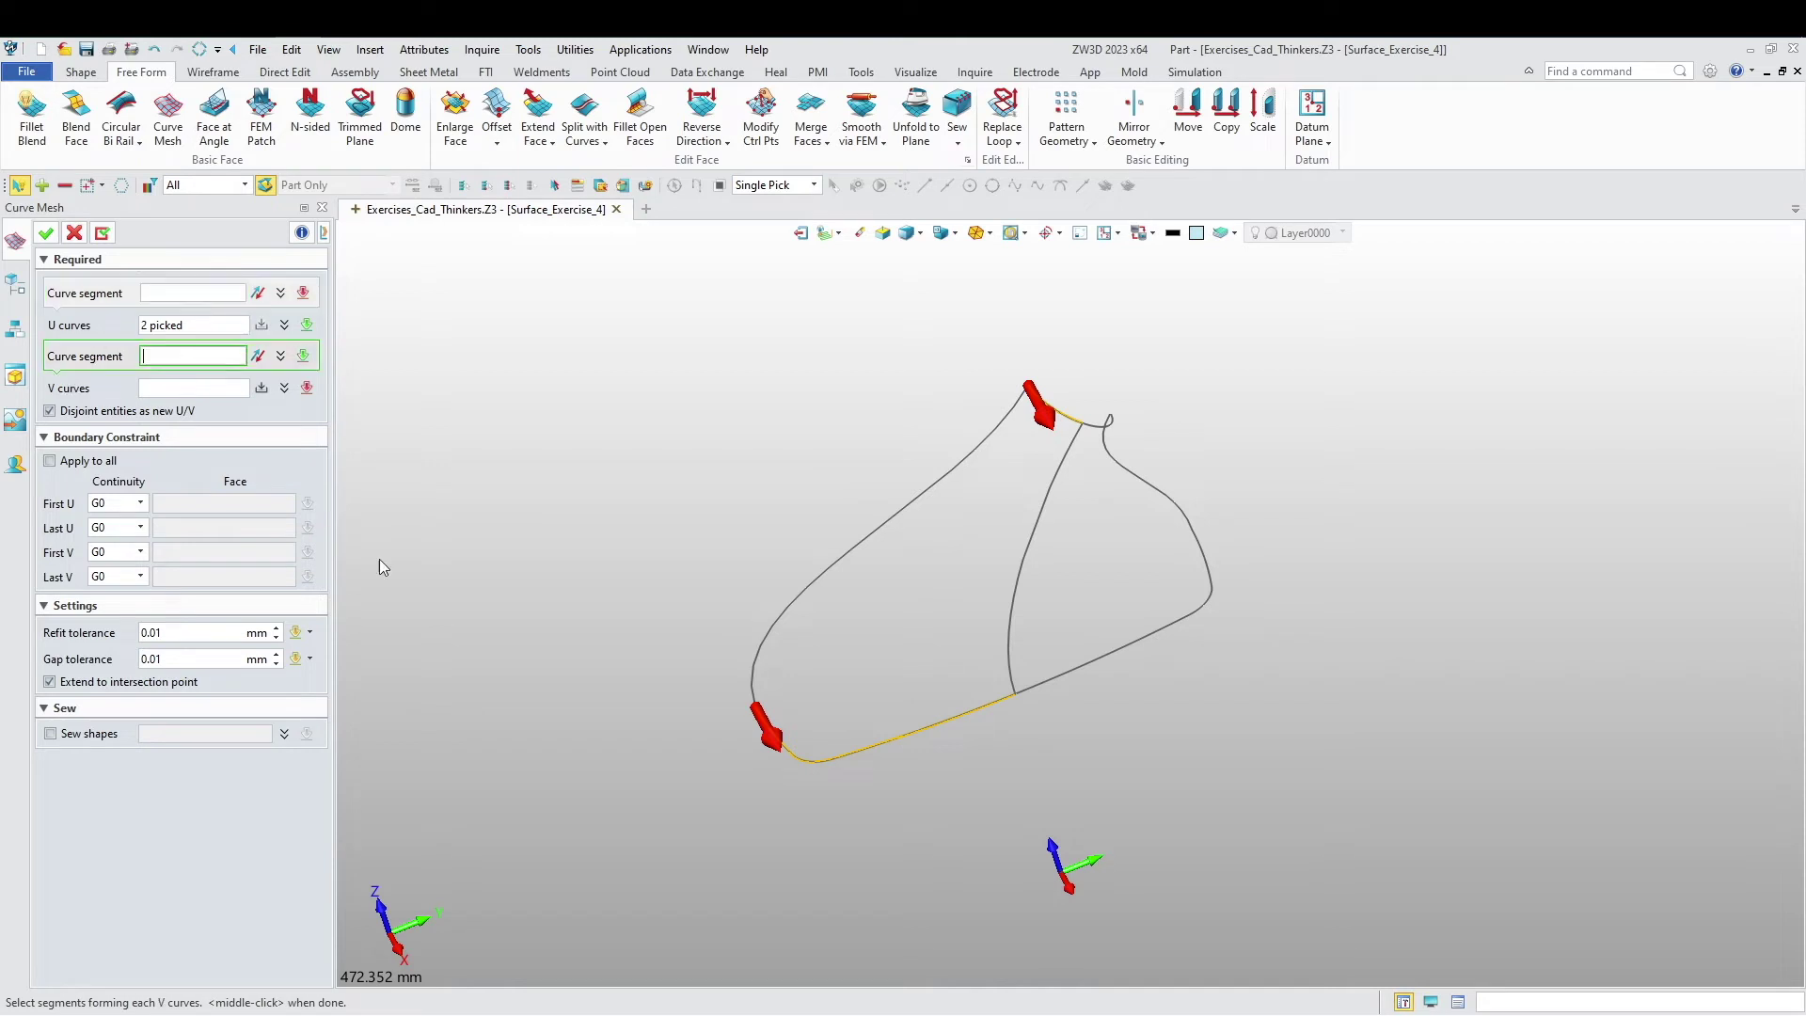
left_click(983, 449)
middle_click(732, 470)
right_click_drag(873, 707, 744, 591)
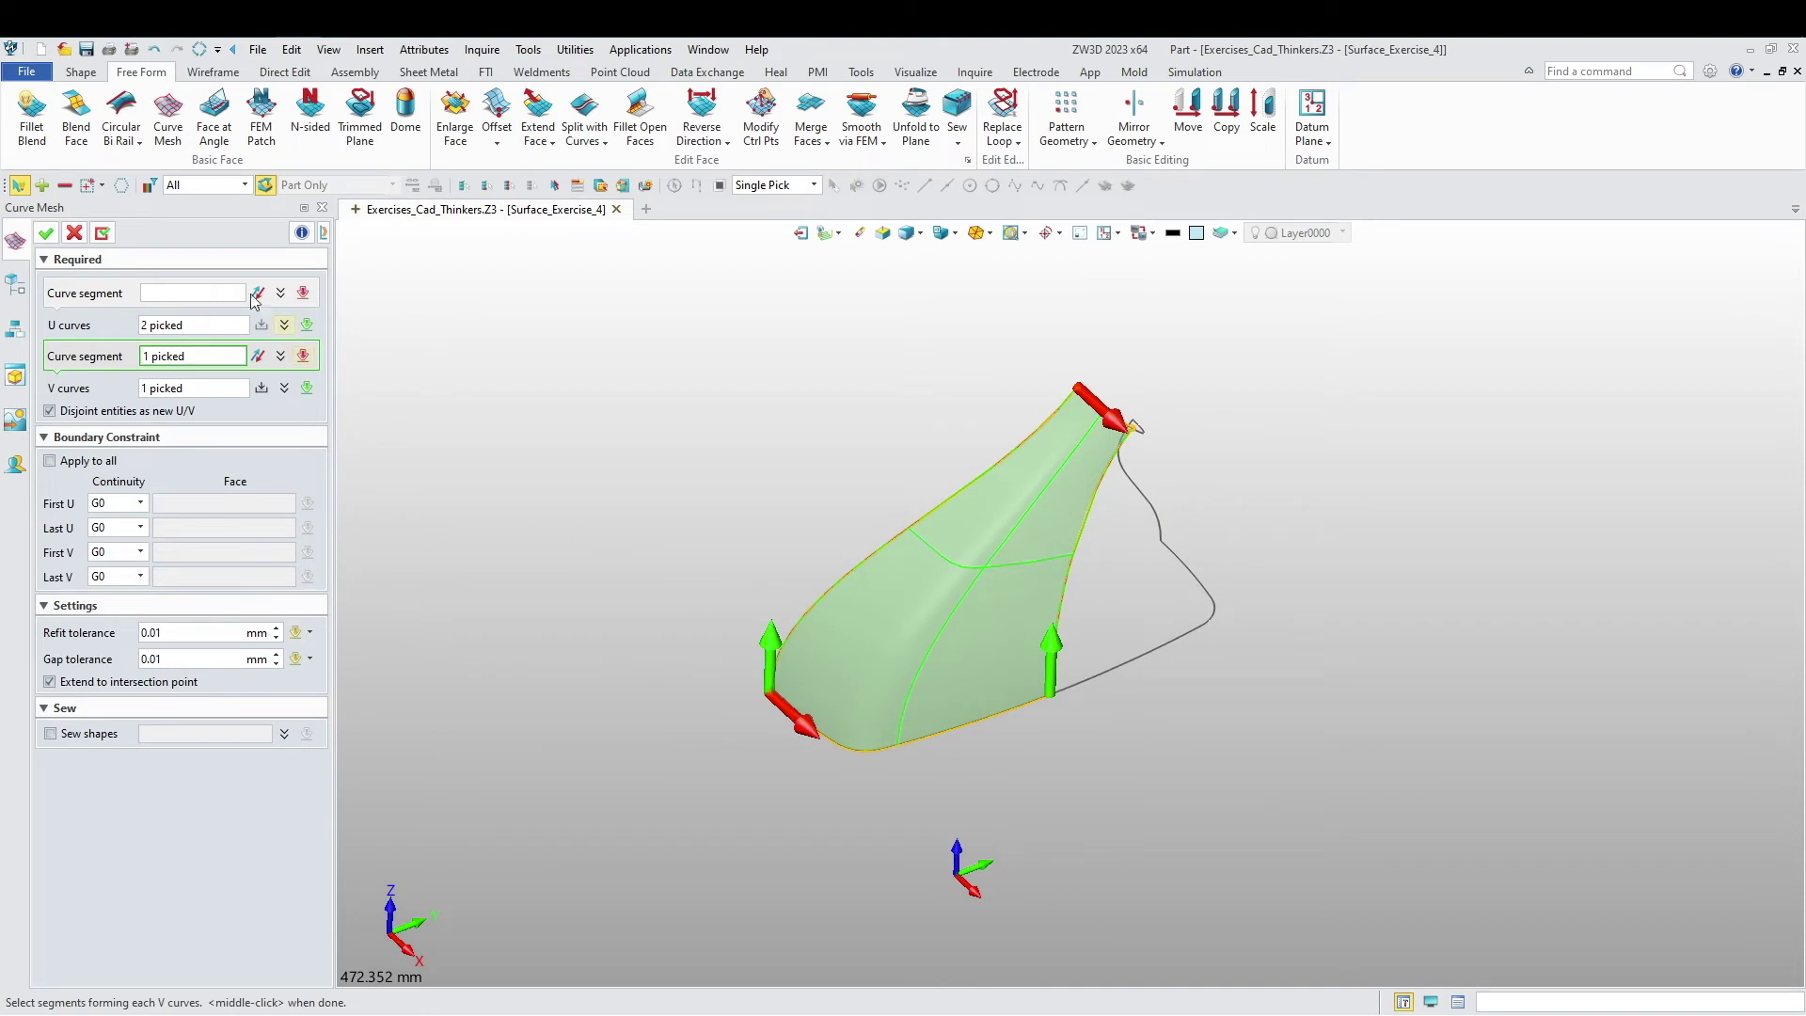
left_click(103, 232)
Step: Create a second Curve Mesh with the +X/+Y ring arc and rim curve as U curves and the +X and +Y splines as V curves
right_click_drag(631, 580, 1122, 660)
scroll(1120, 659, "up", 2)
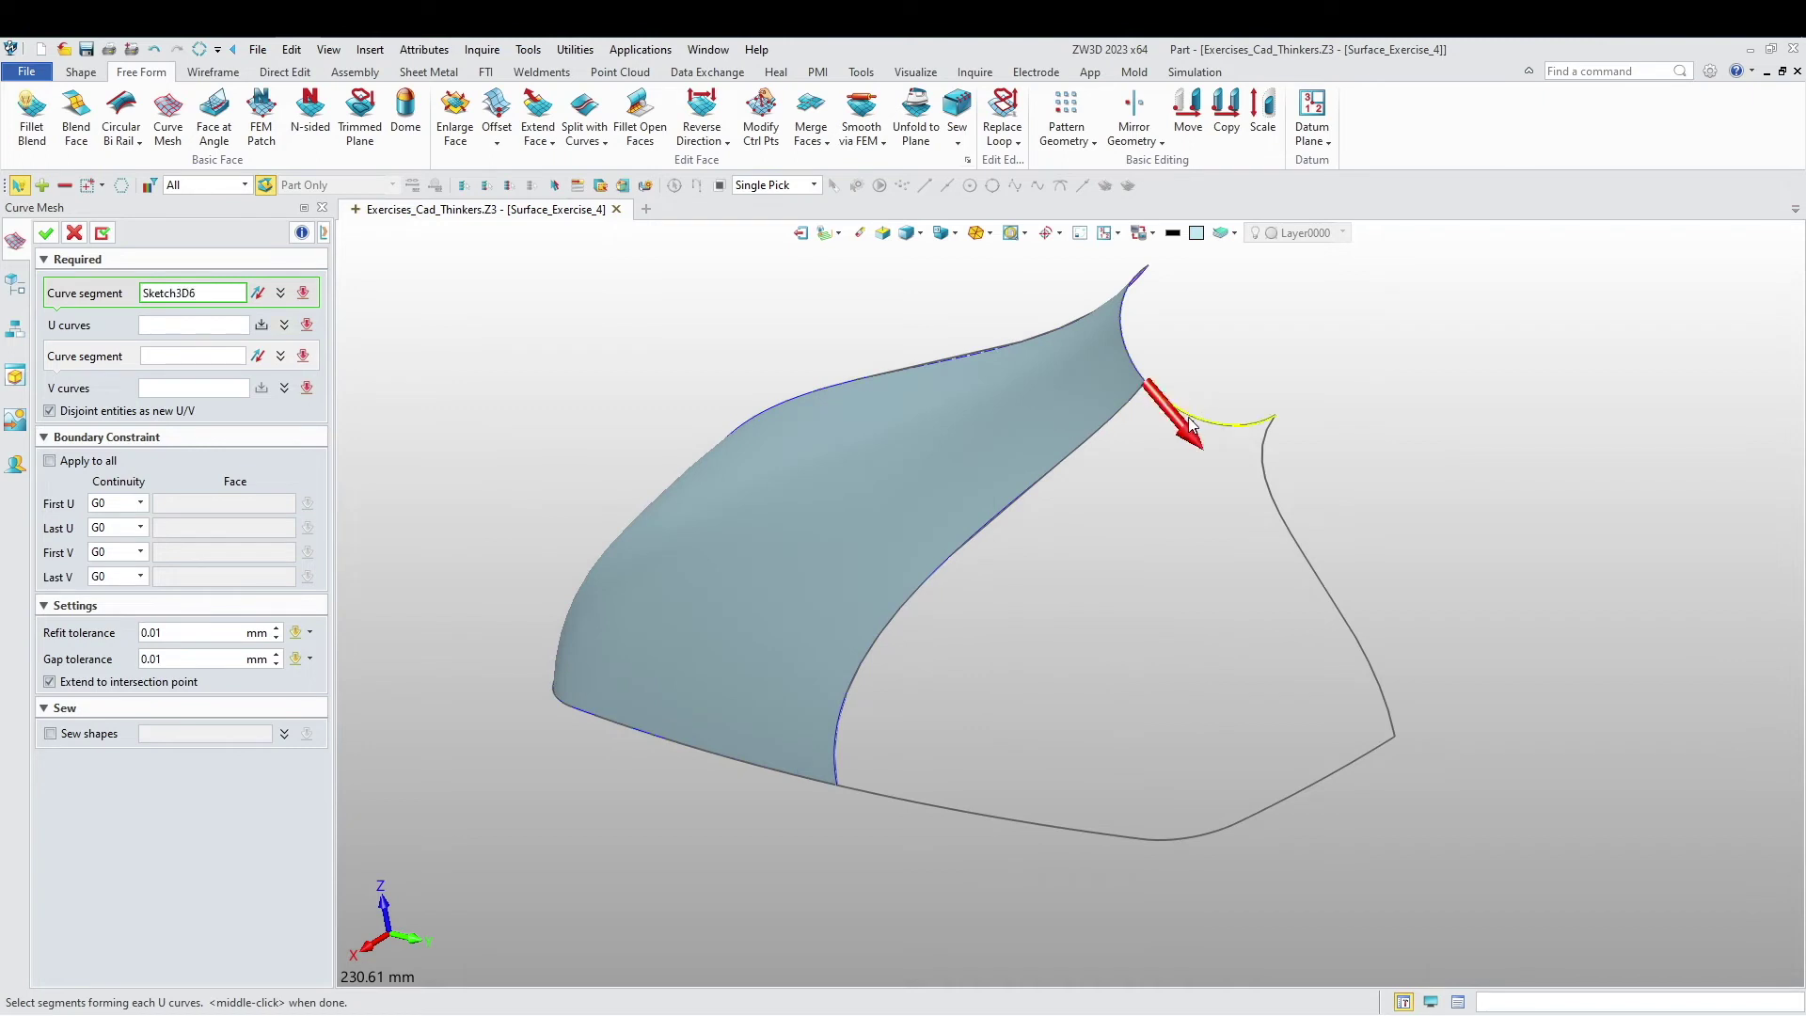
middle_click(1125, 480)
left_click(969, 814)
left_click(198, 358)
left_click(1104, 444)
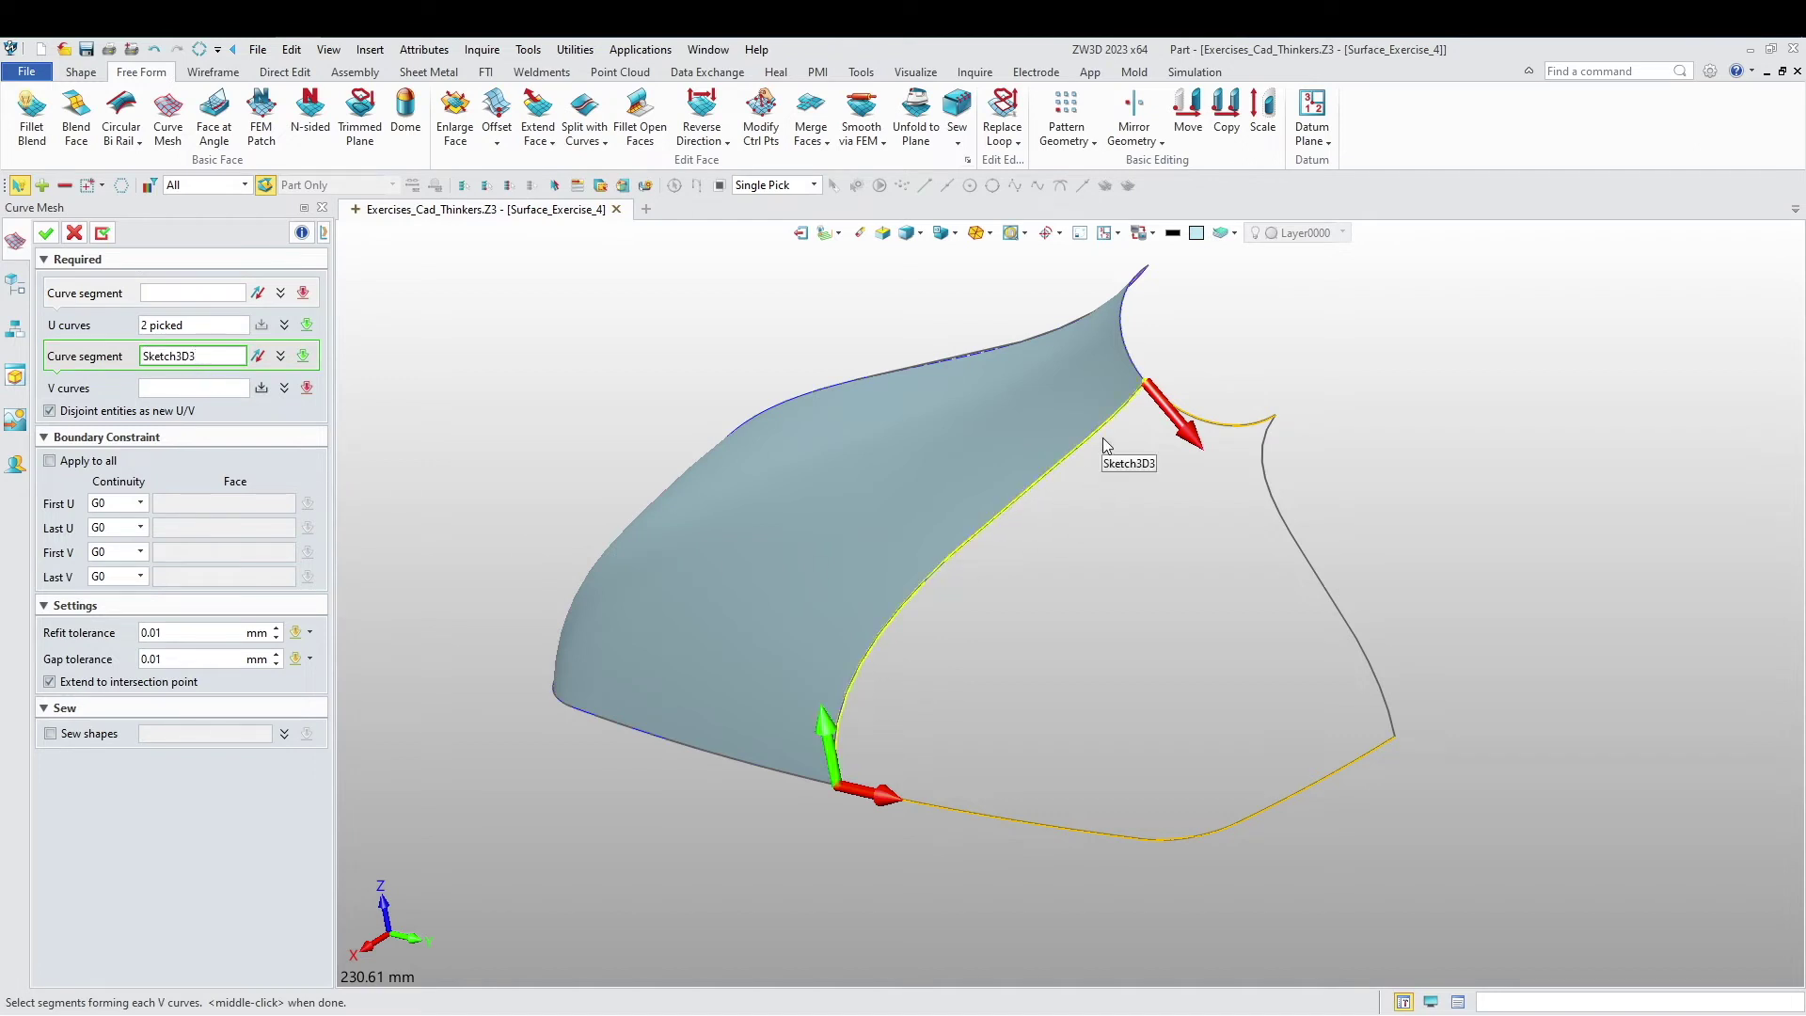
middle_click(1105, 581)
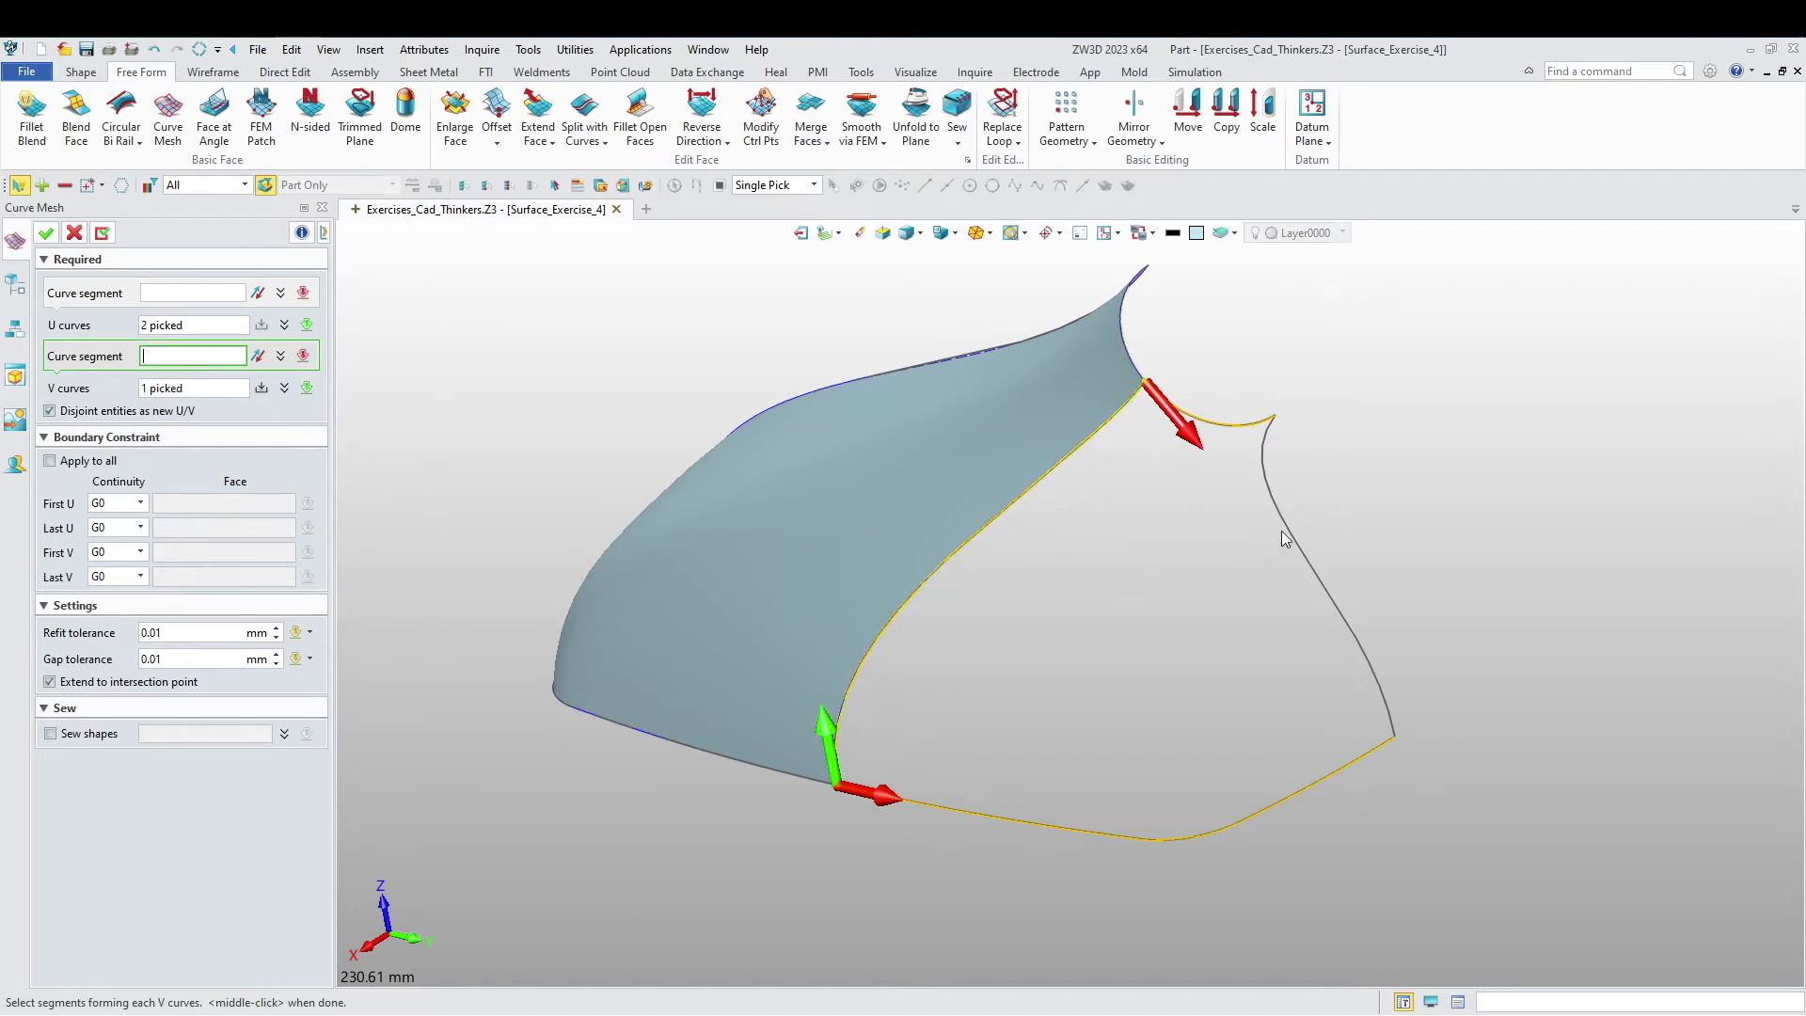
left_click(1268, 475)
middle_click_drag(1441, 653, 1524, 637)
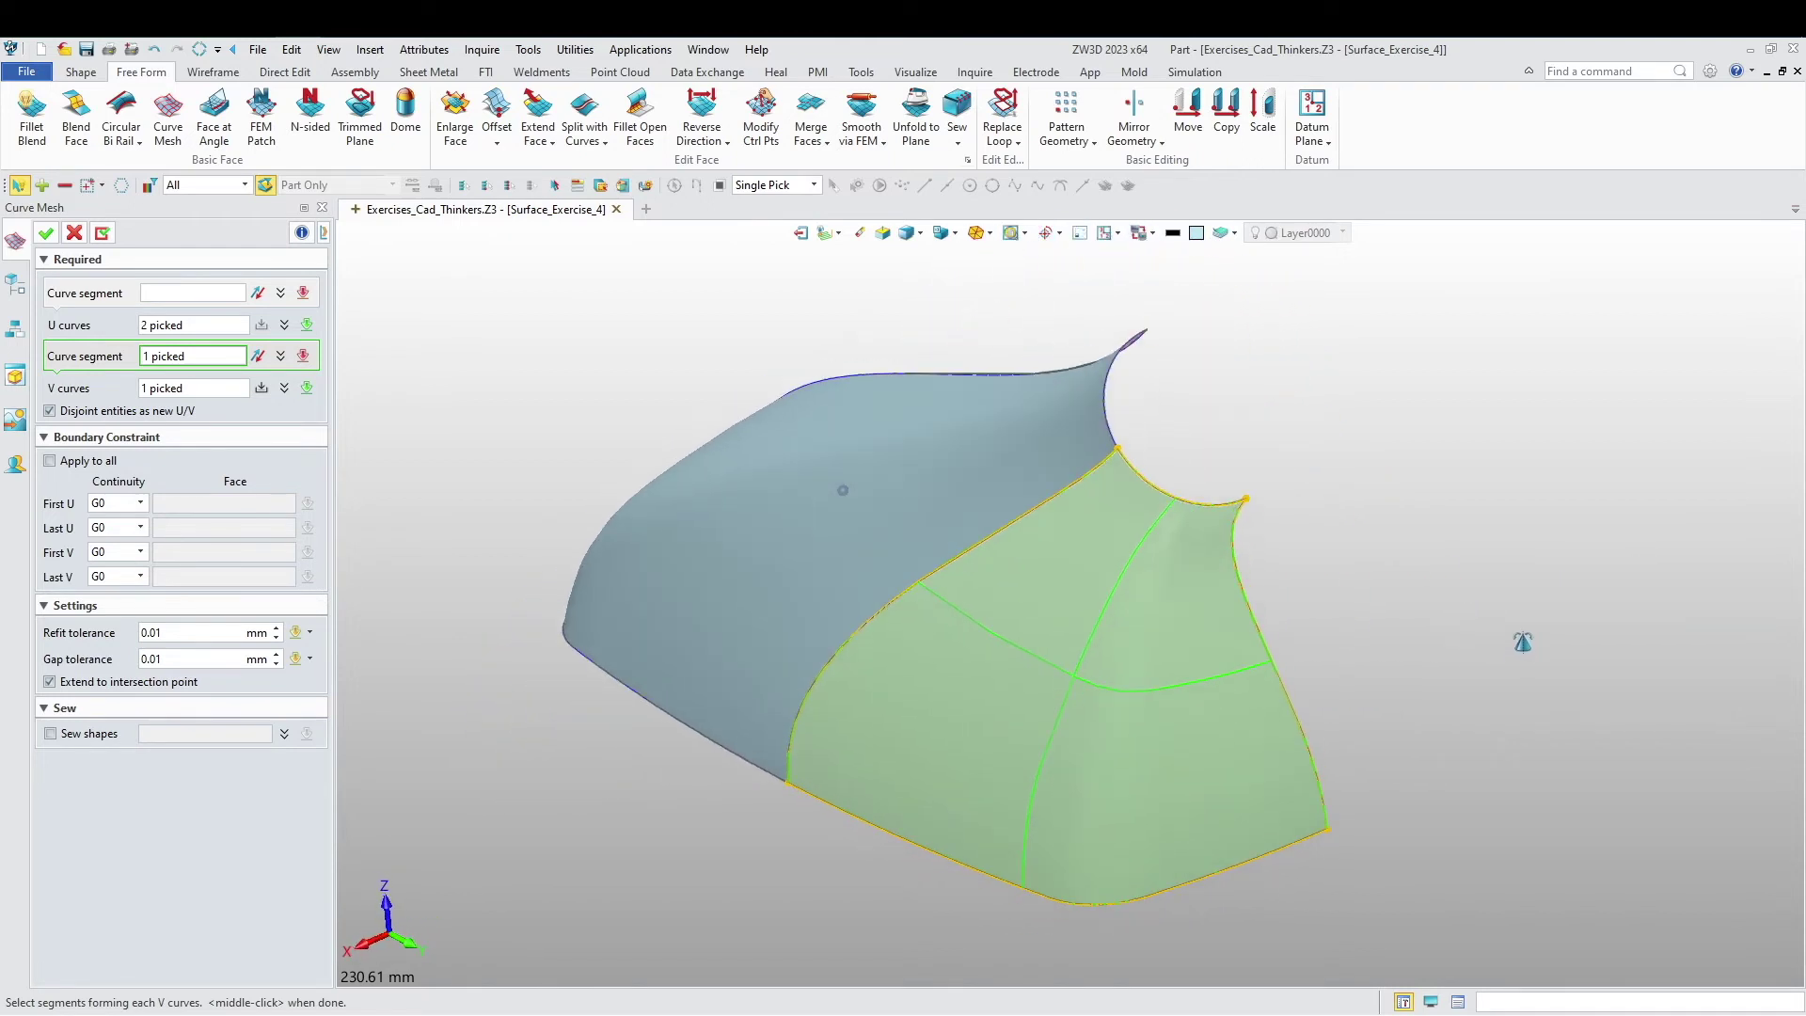
left_click(48, 235)
Step: Unblank all hidden entities to show the base and ring together with the mesh surfaces
middle_click_drag(399, 454, 752, 651)
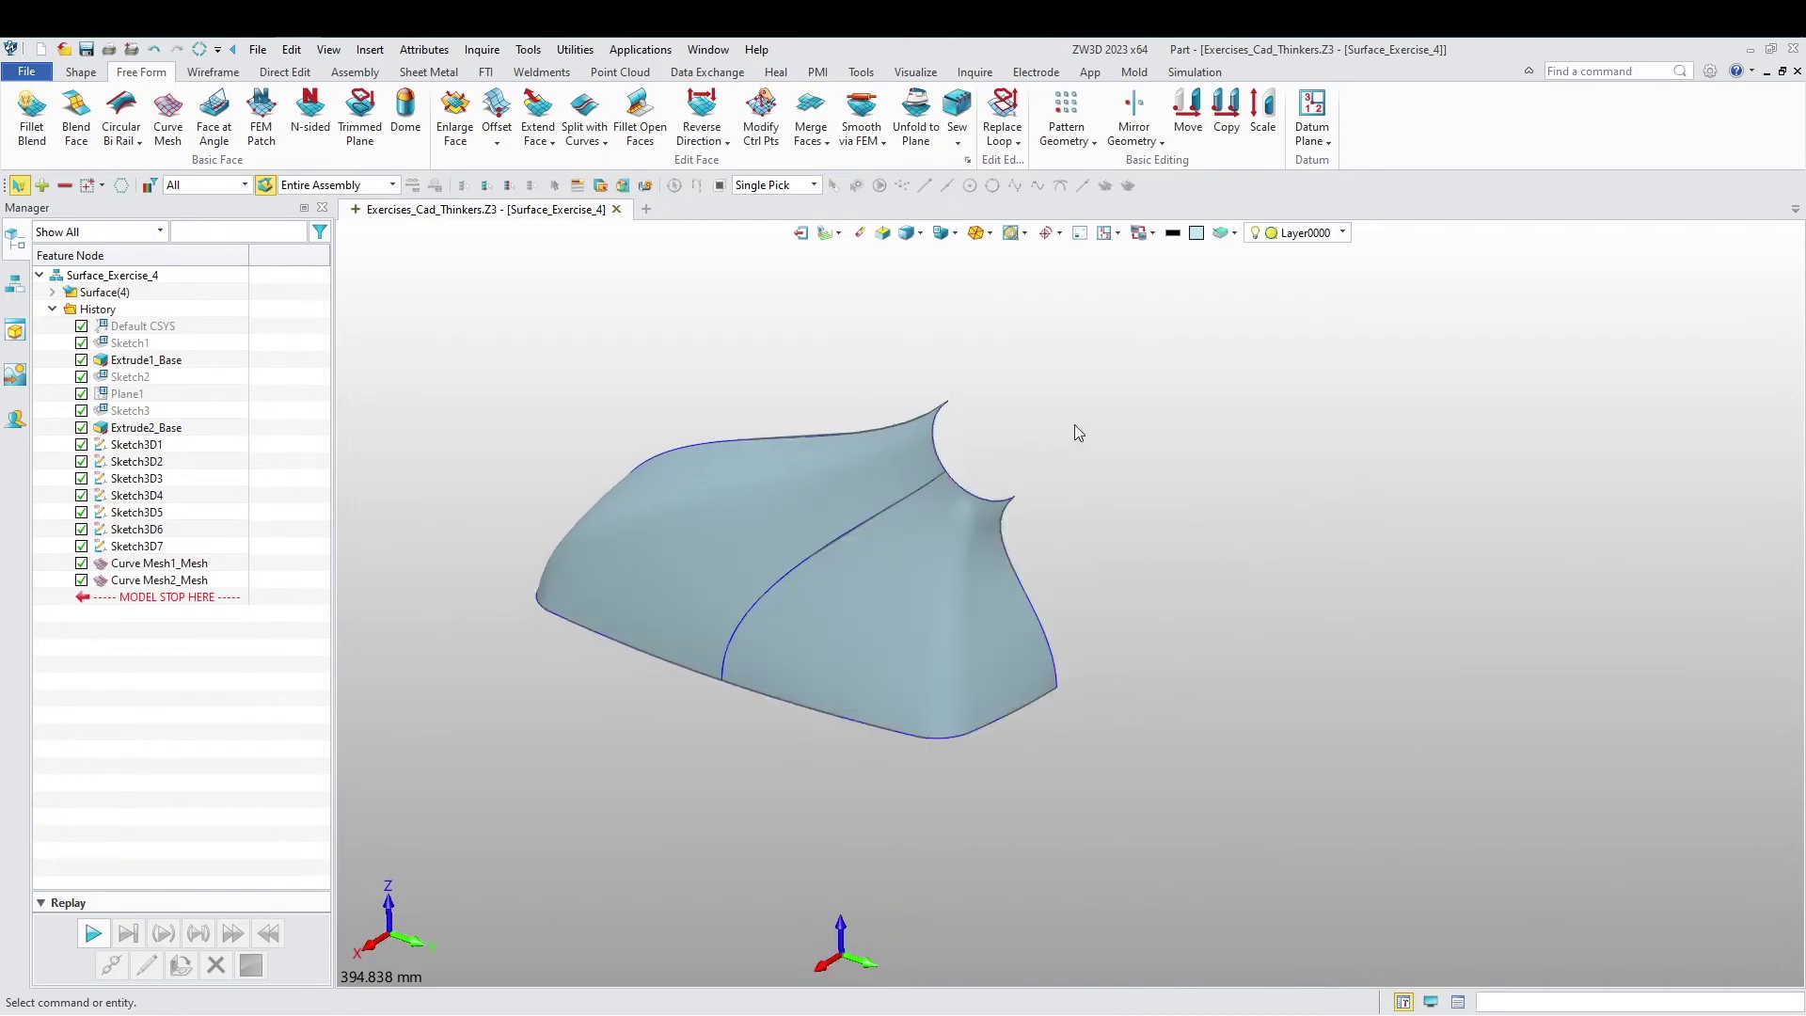
left_click(1155, 235)
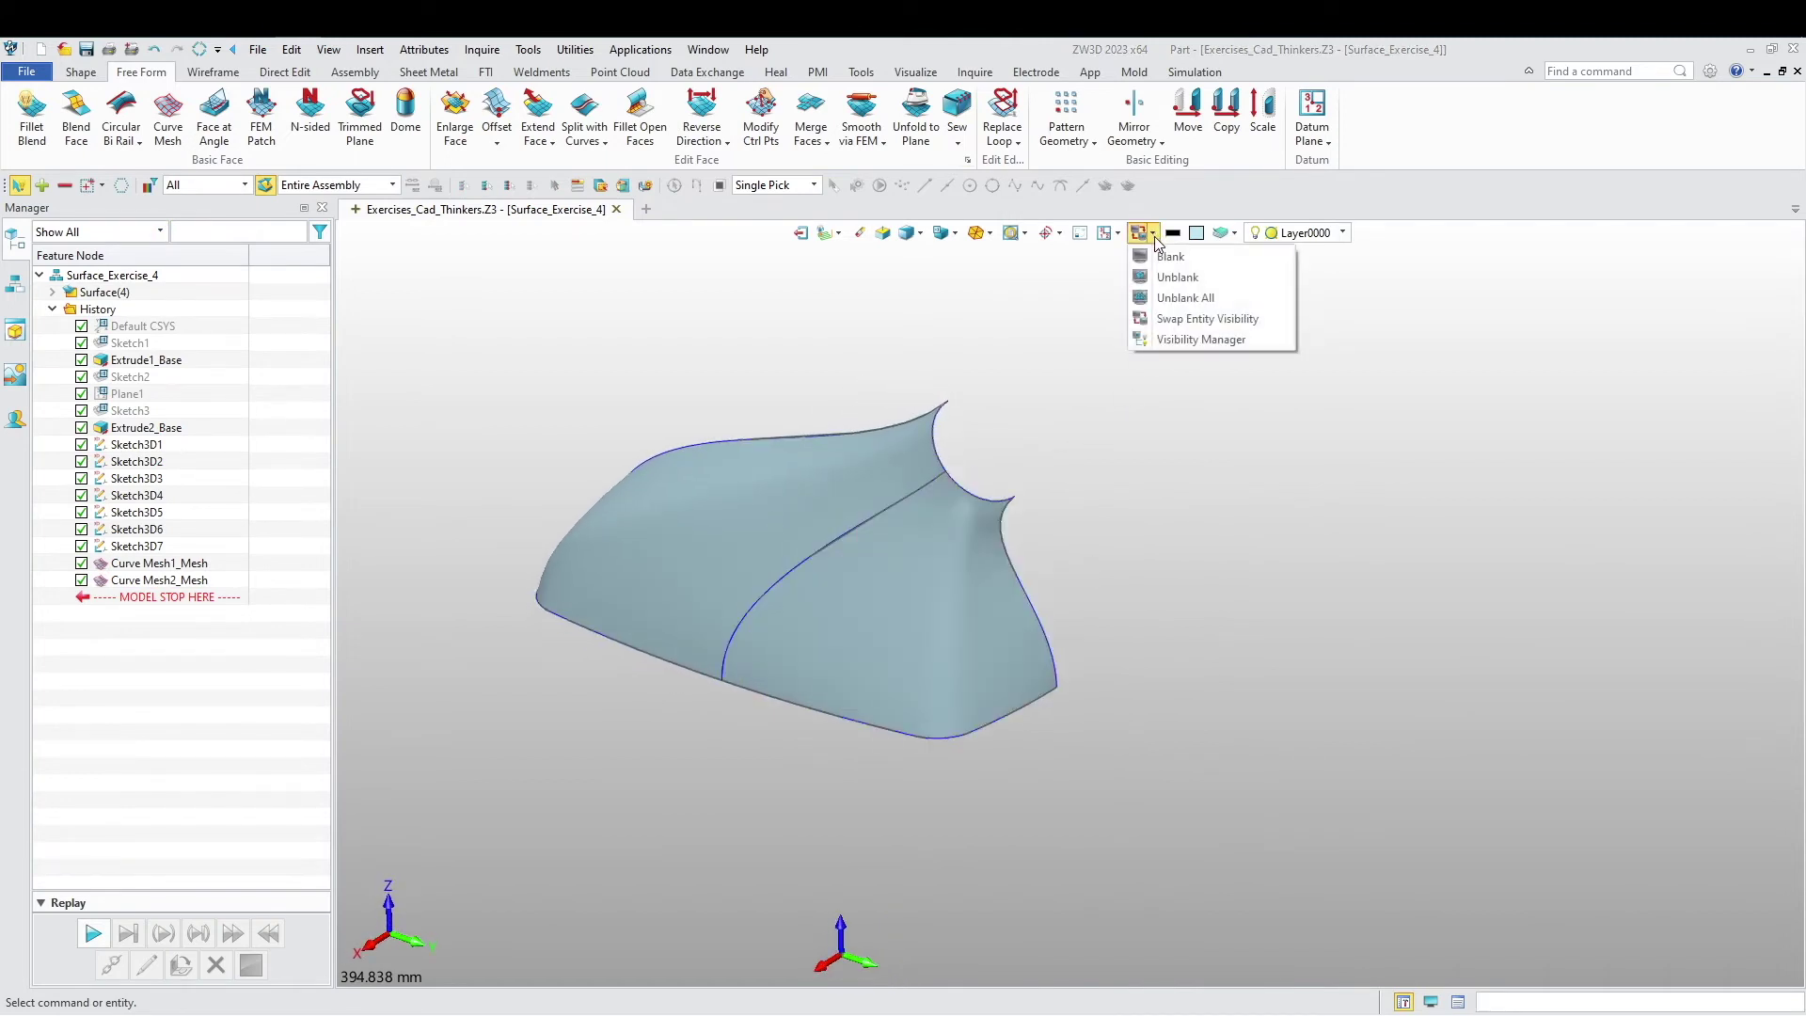
left_click(1219, 309)
scroll(1154, 563, "down", 2)
middle_click_drag(1154, 563, 1367, 650)
right_click_drag(1367, 650, 1065, 591)
scroll(1064, 591, "up", 3)
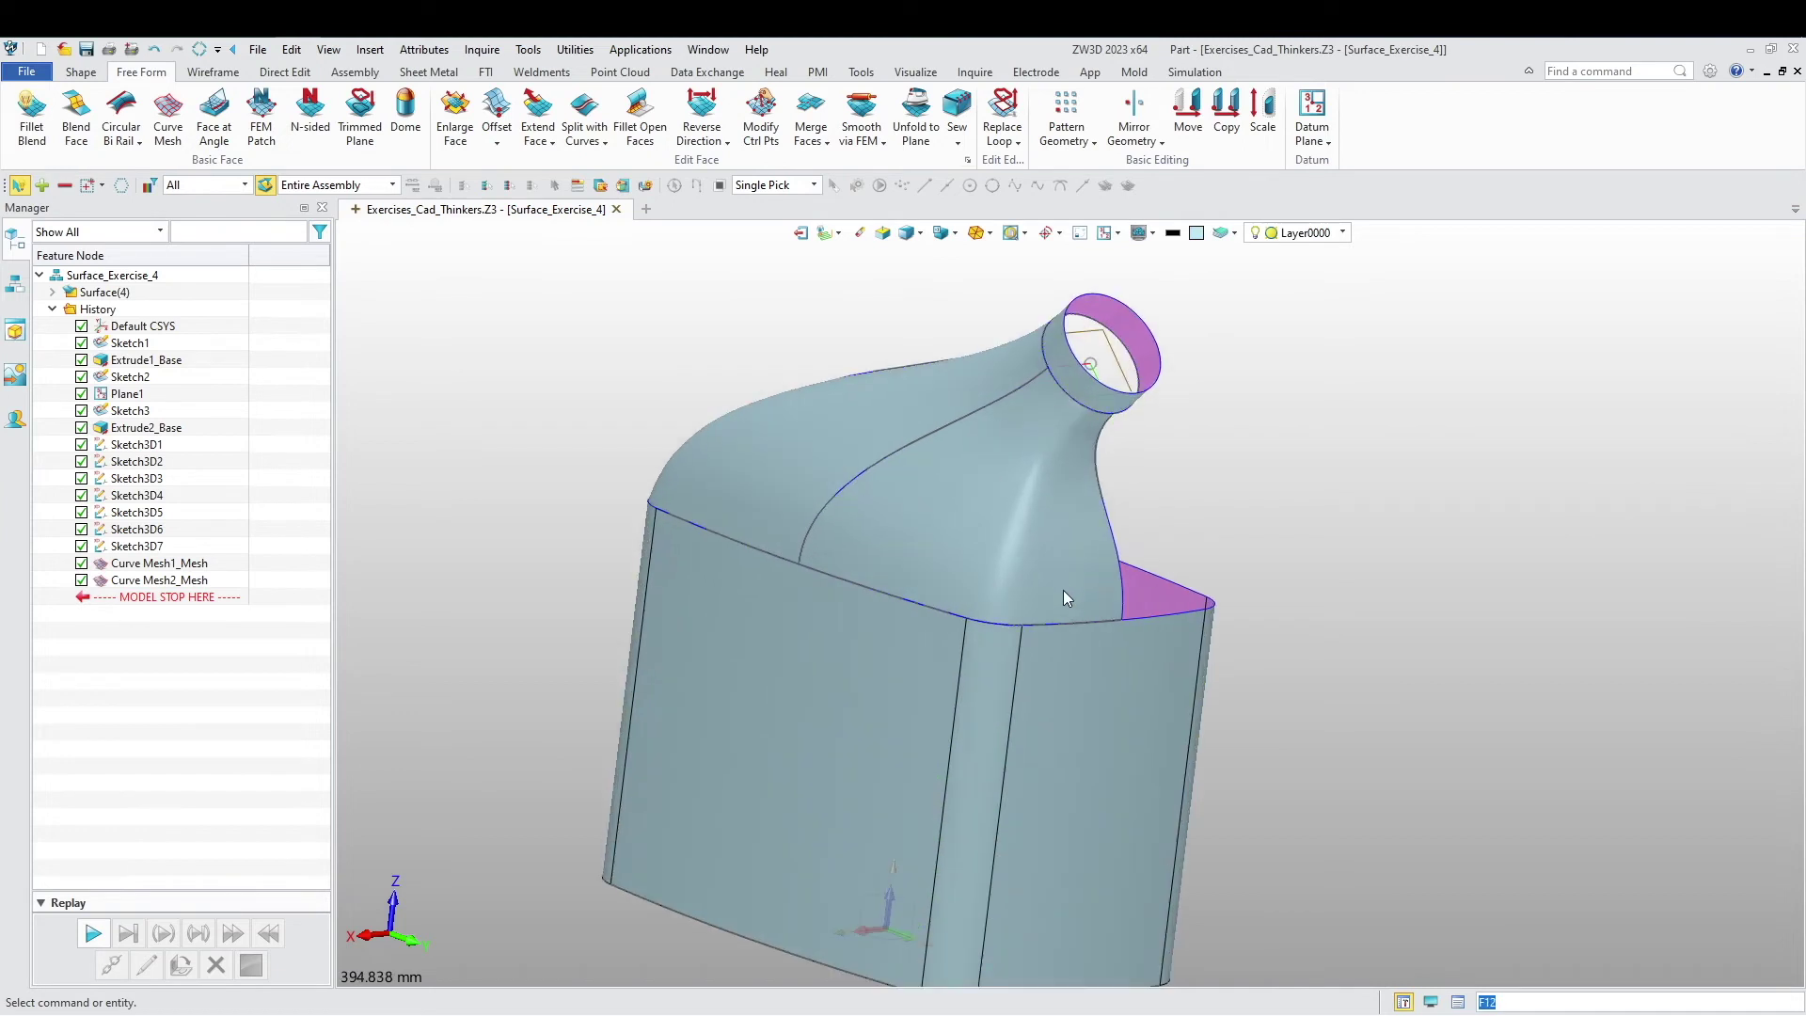
Step: Mirror the two curve mesh surfaces across the Default CSYS YZ plane as an associative copy
middle_click_drag(1067, 598, 1037, 702)
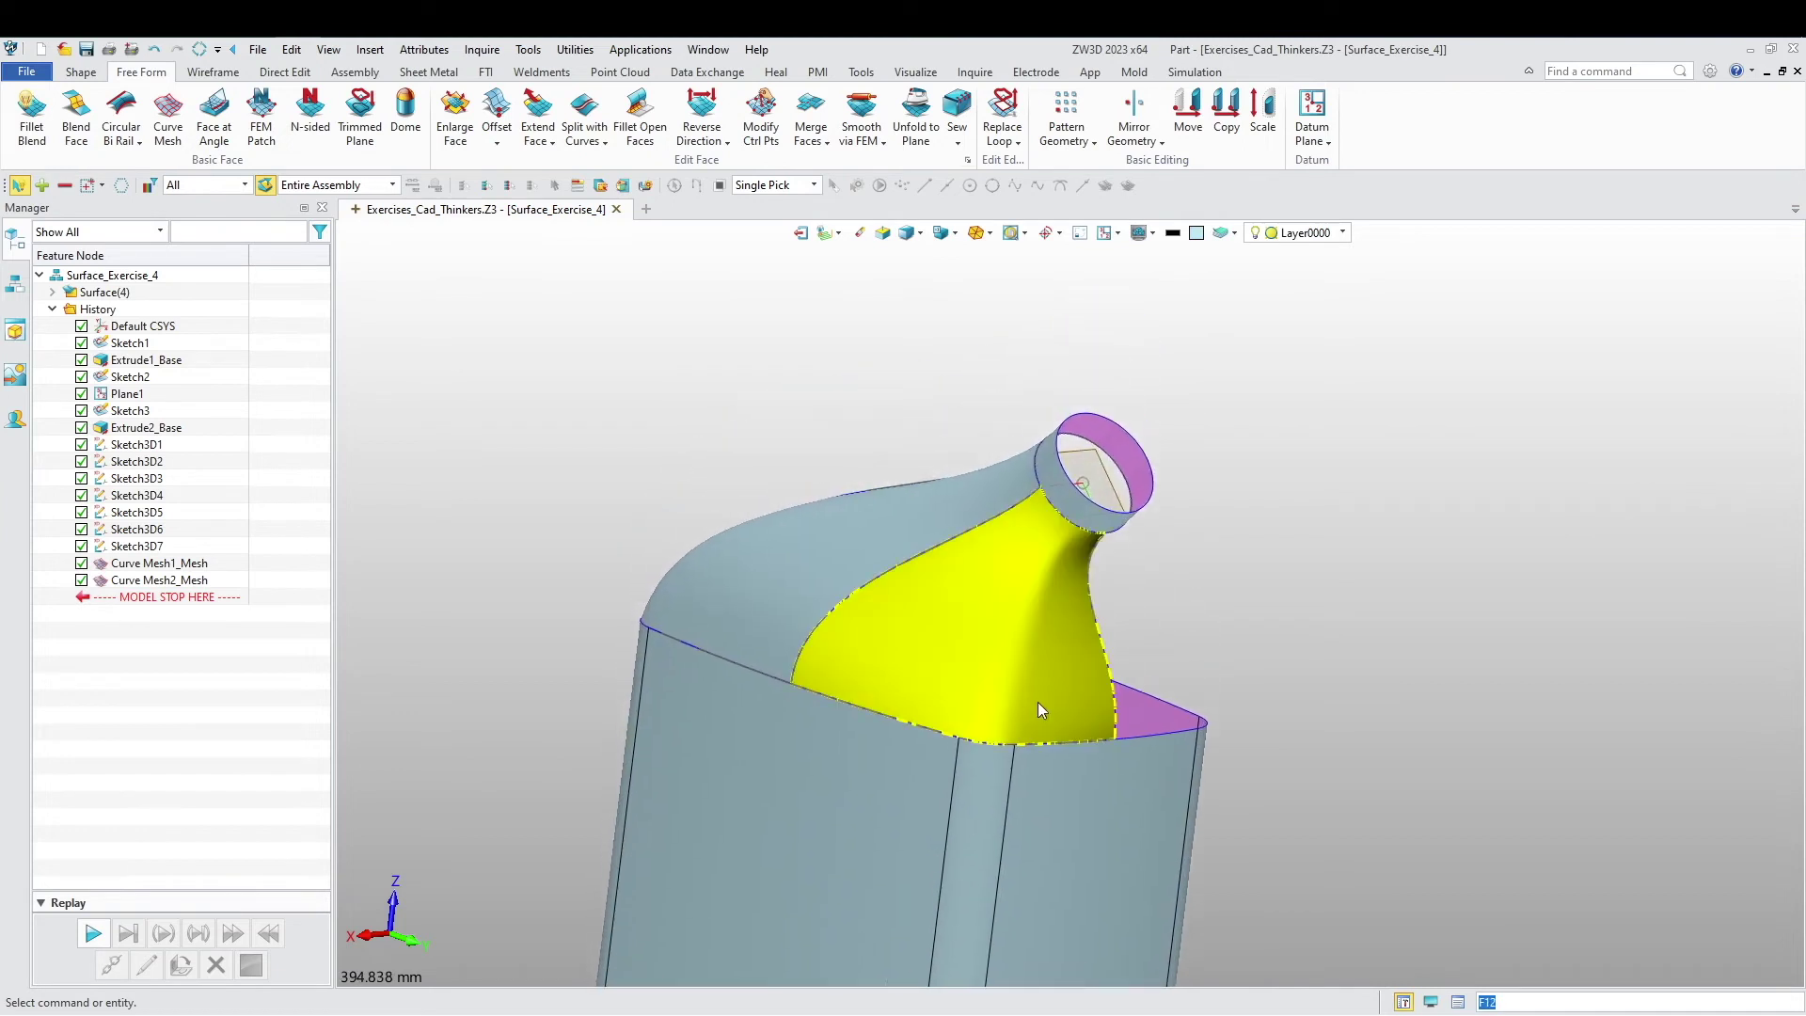
left_click(1134, 111)
left_click(918, 523)
left_click(942, 587)
middle_click_drag(1024, 641, 1307, 569)
right_click_drag(1307, 568, 1286, 584)
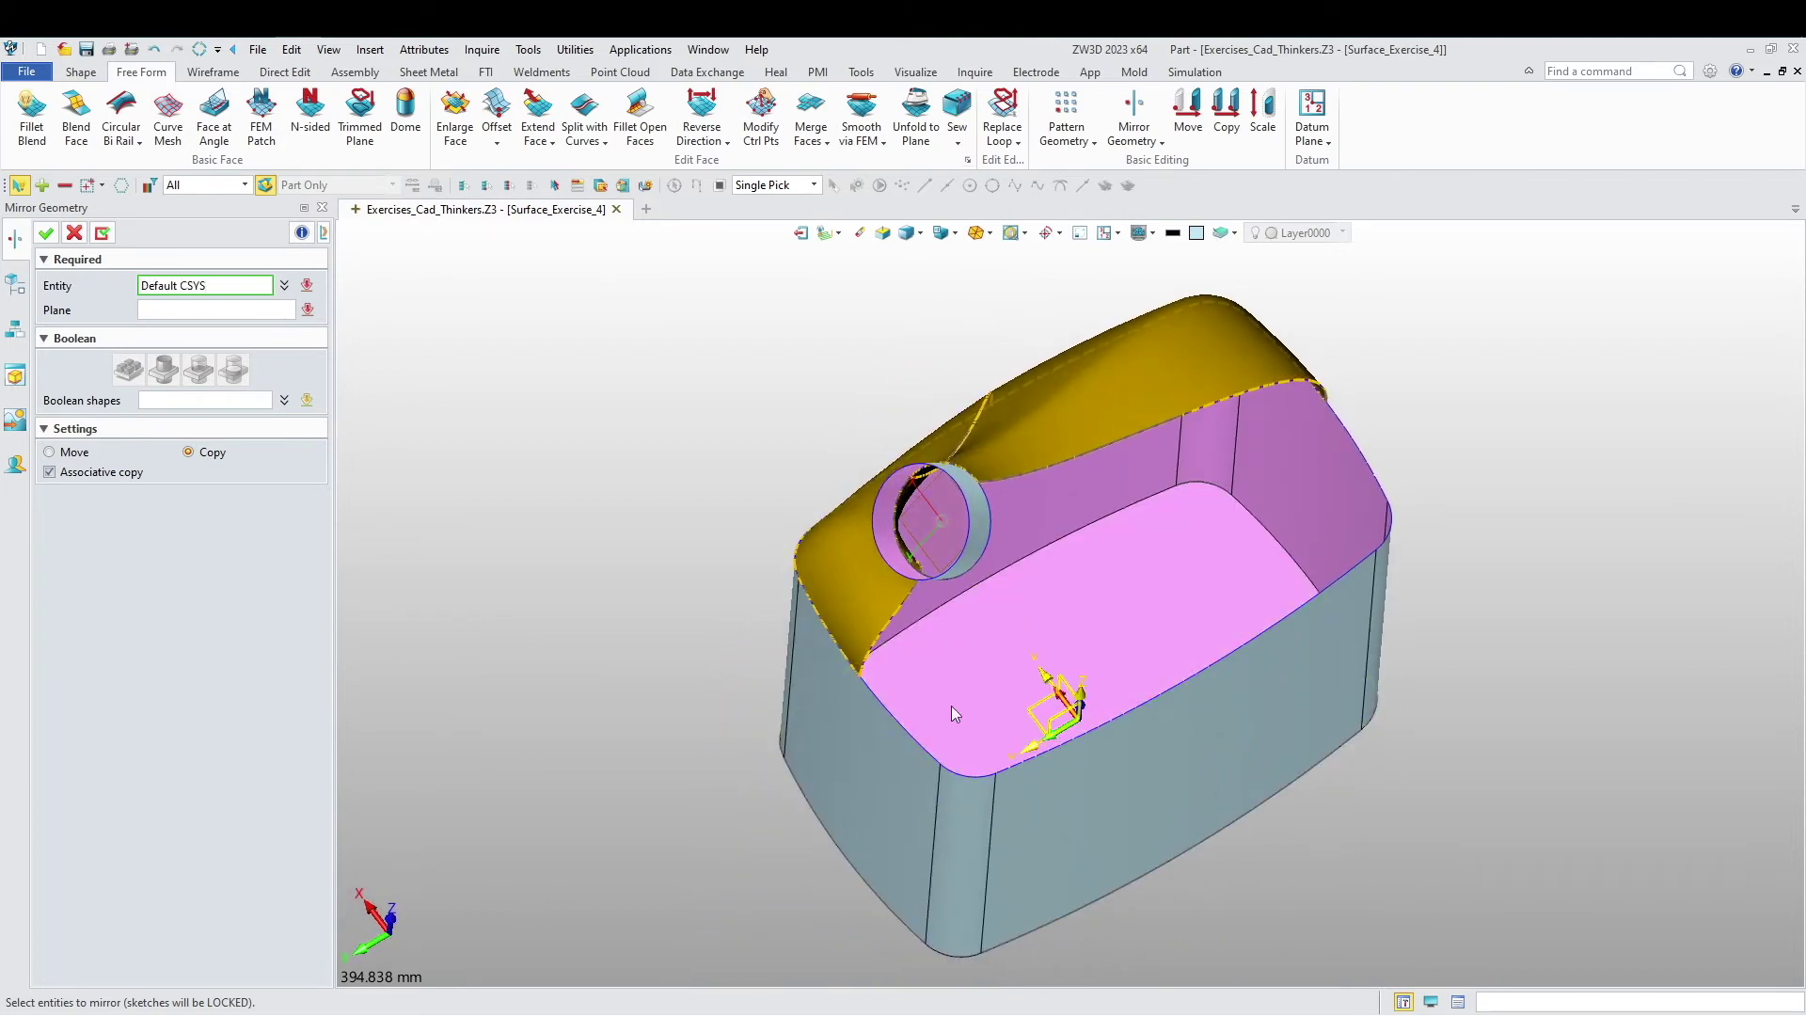
middle_click(996, 725)
left_click(1005, 752)
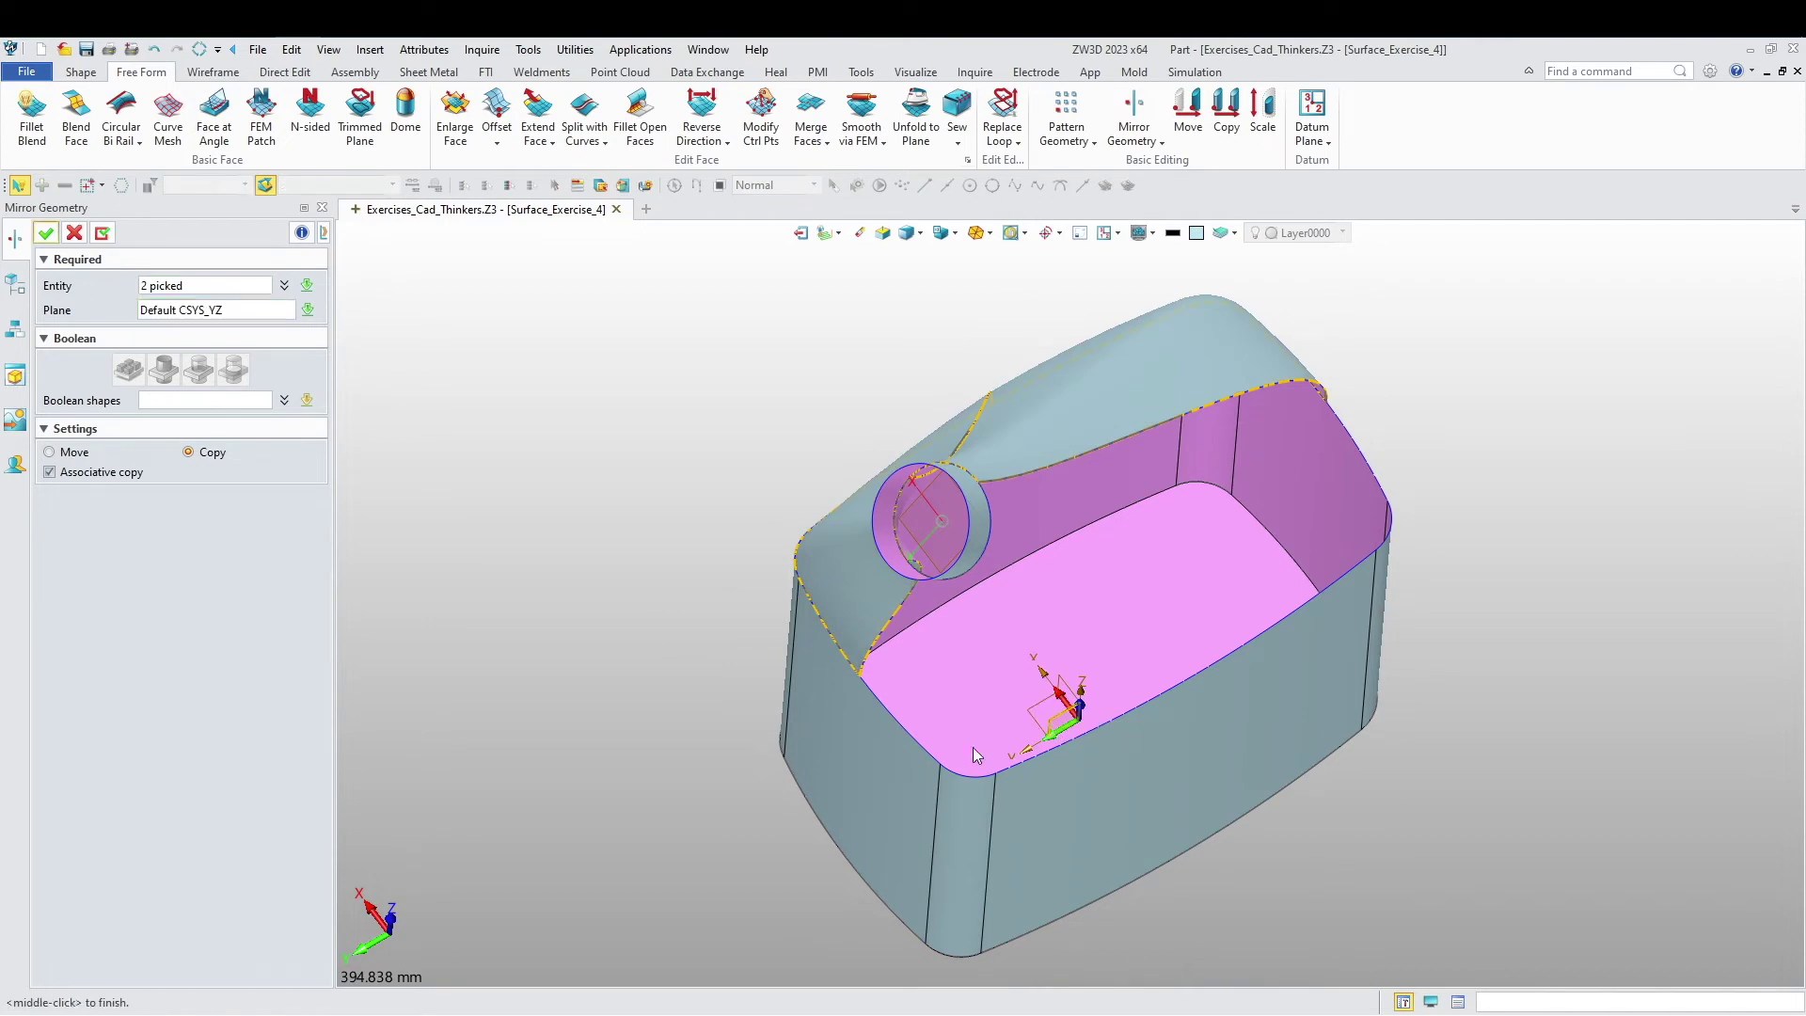
middle_click(599, 531)
Step: Sew all six surface shapes together with a 0.01 mm tolerance, continuing despite the unmatched edge
right_click_drag(717, 640, 681, 577)
scroll(1058, 589, "up", 3)
scroll(1058, 589, "down", 3)
right_click_drag(1040, 696, 811, 826)
scroll(1169, 751, "down", 3)
middle_click_drag(866, 807, 928, 734)
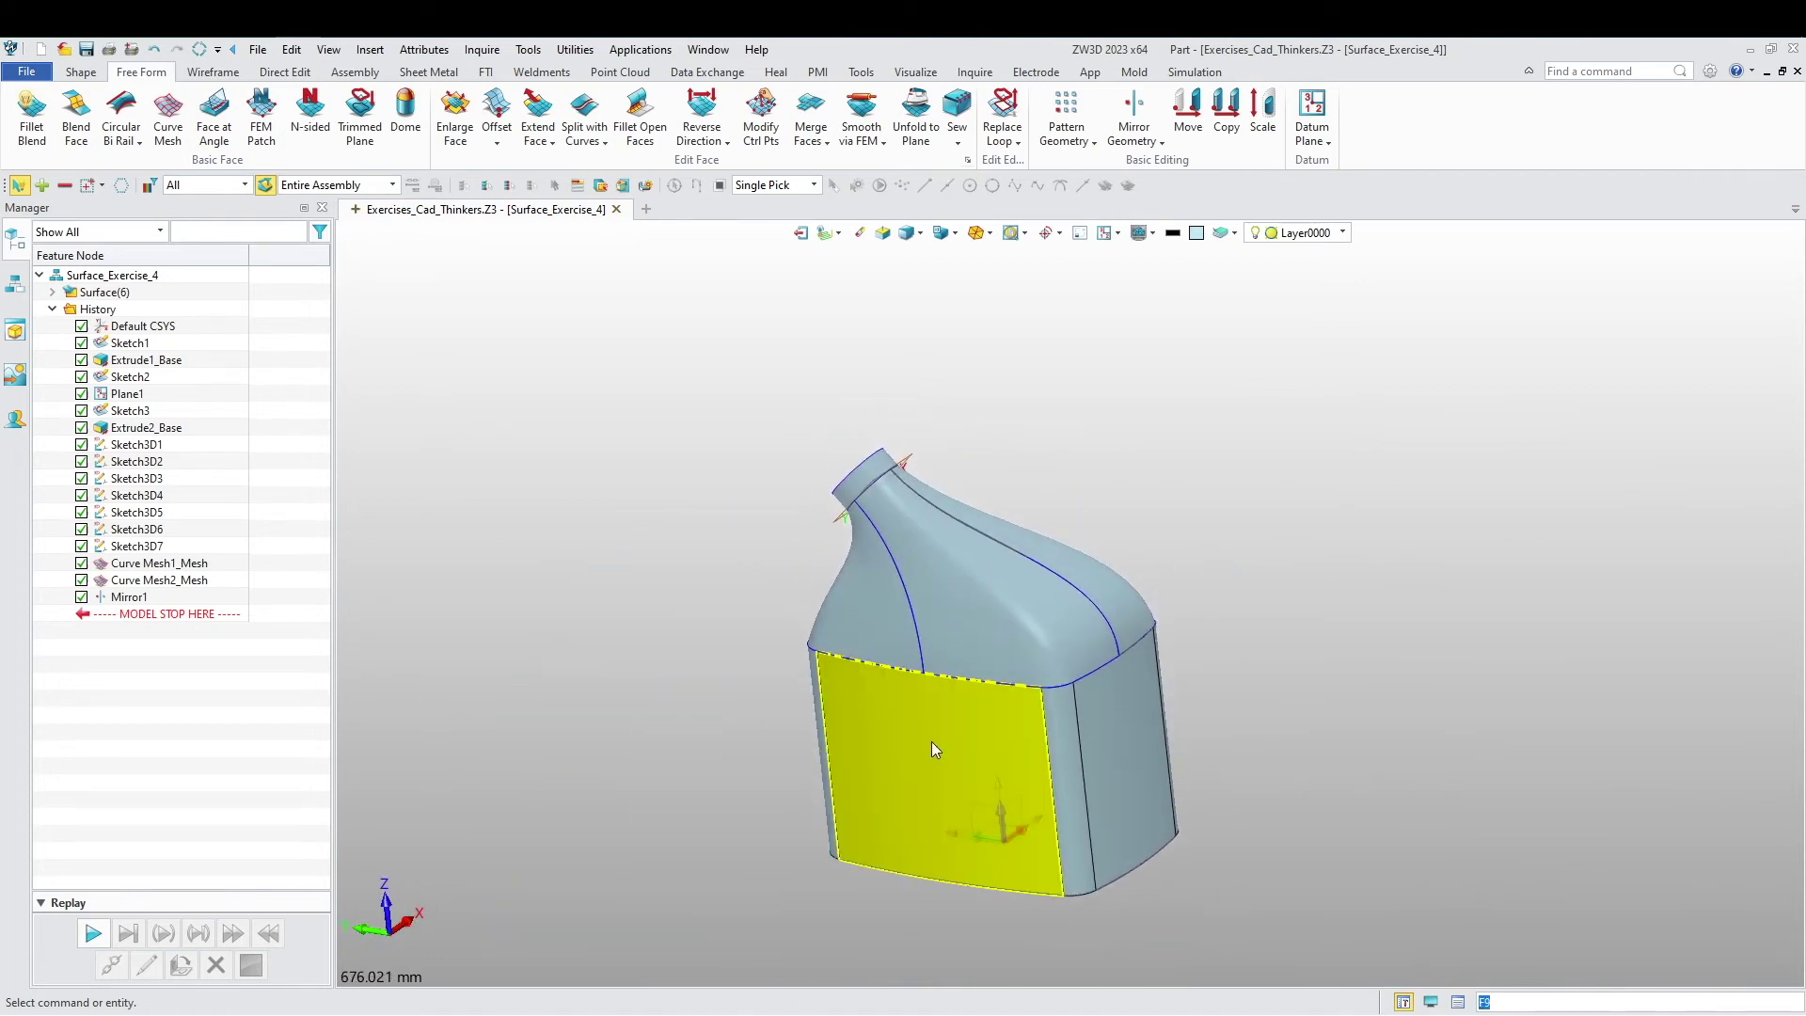
left_click(956, 108)
left_click_drag(1092, 833, 1261, 941)
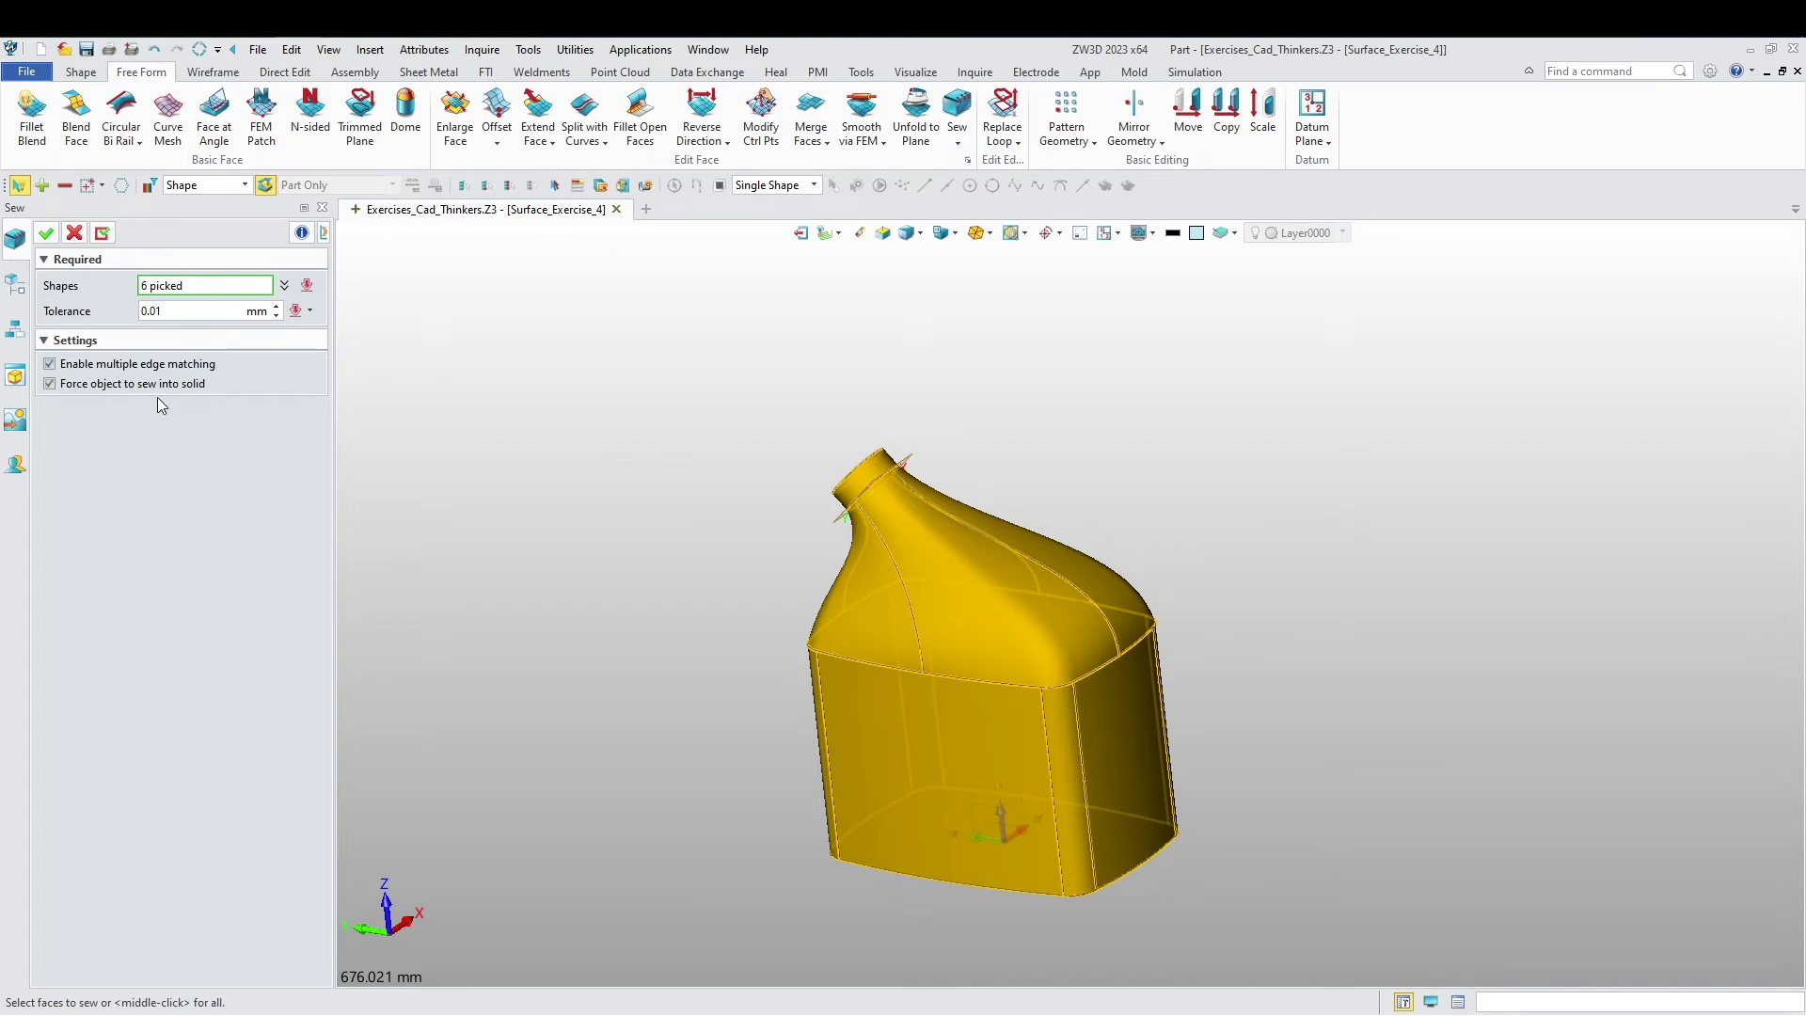
left_click(47, 233)
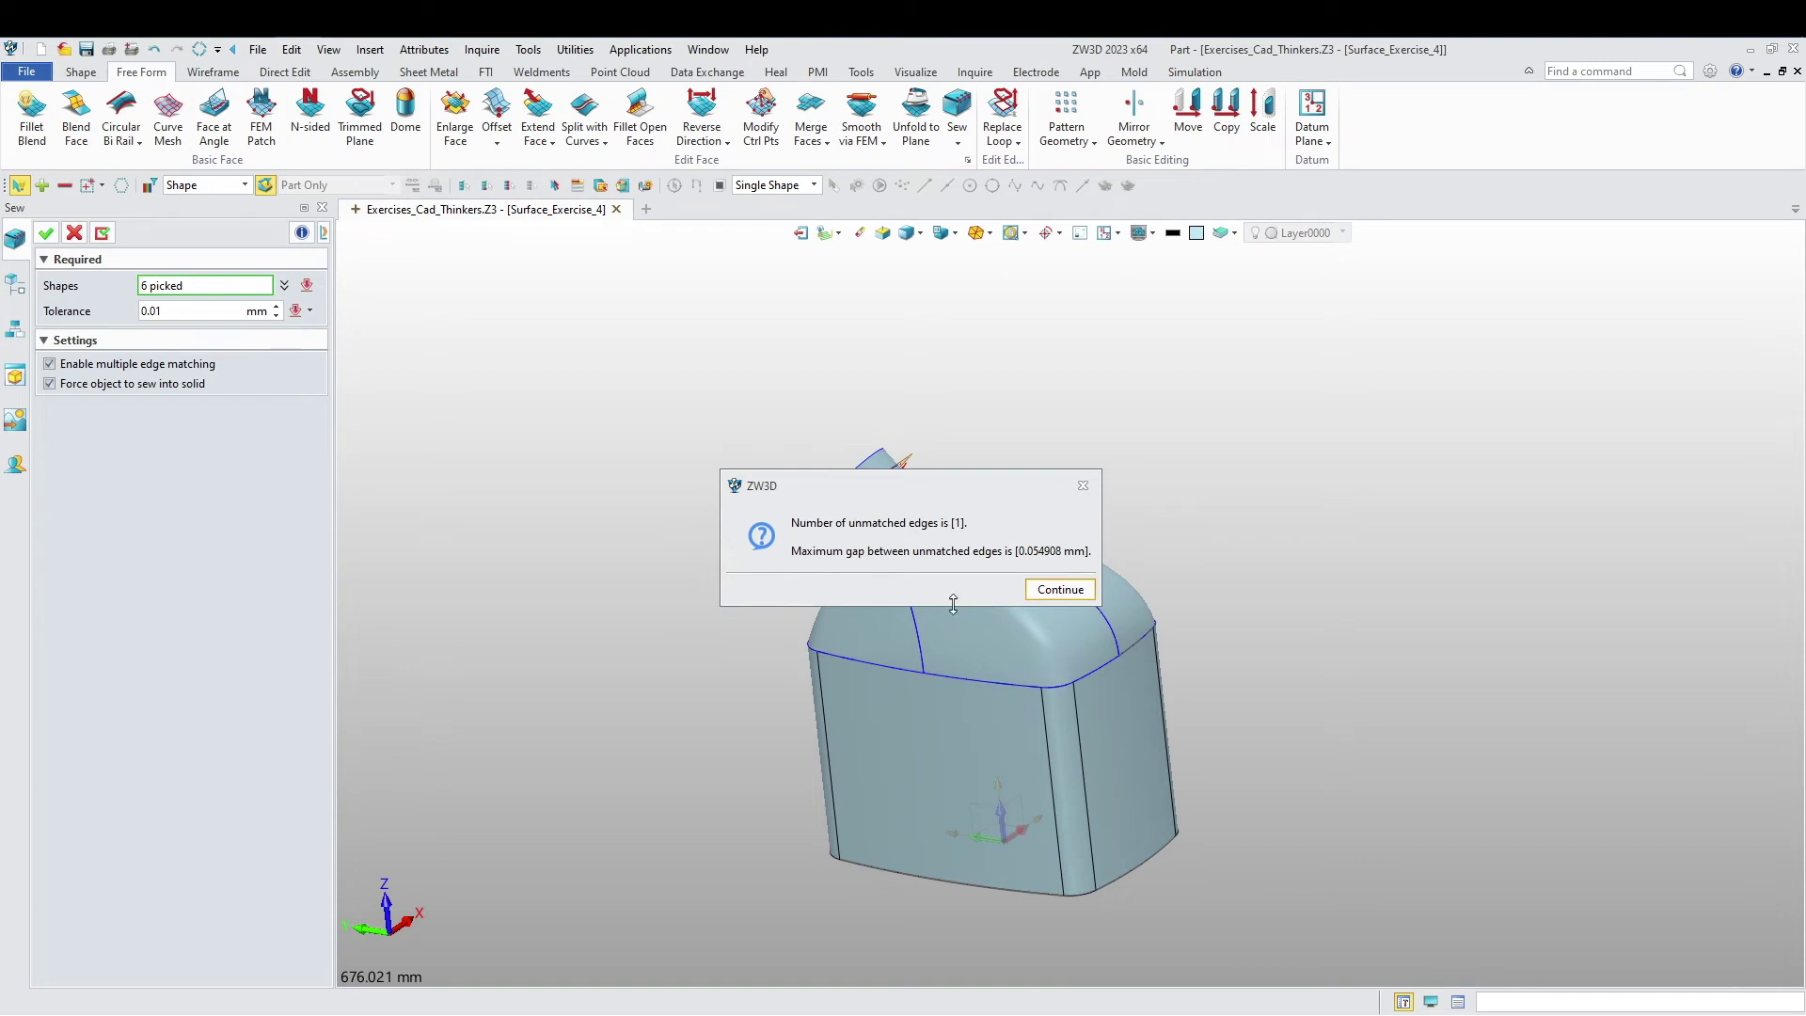
left_click(1060, 590)
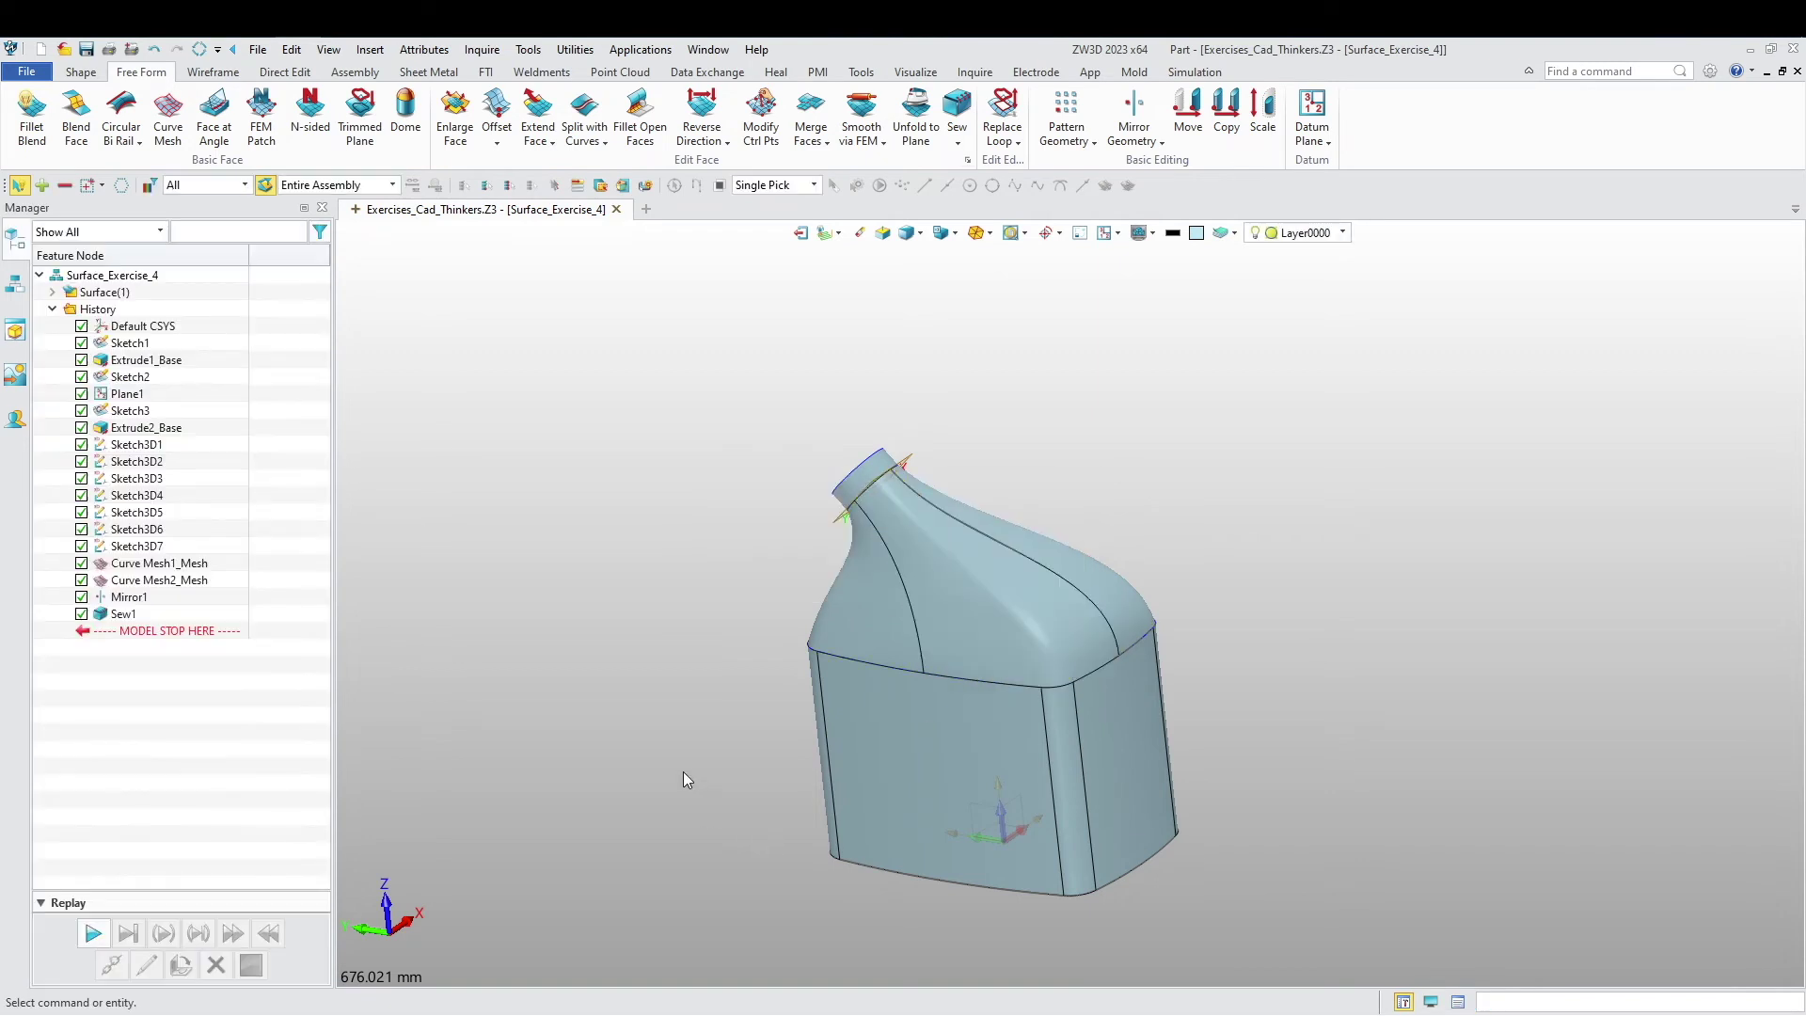
Step: Examine the sewn bottle from several sides, checking the shoulder surfaces and their joins with the neck and base
middle_click_drag(683, 772, 715, 723)
right_click_drag(715, 723, 669, 730)
scroll(1117, 617, "up", 4)
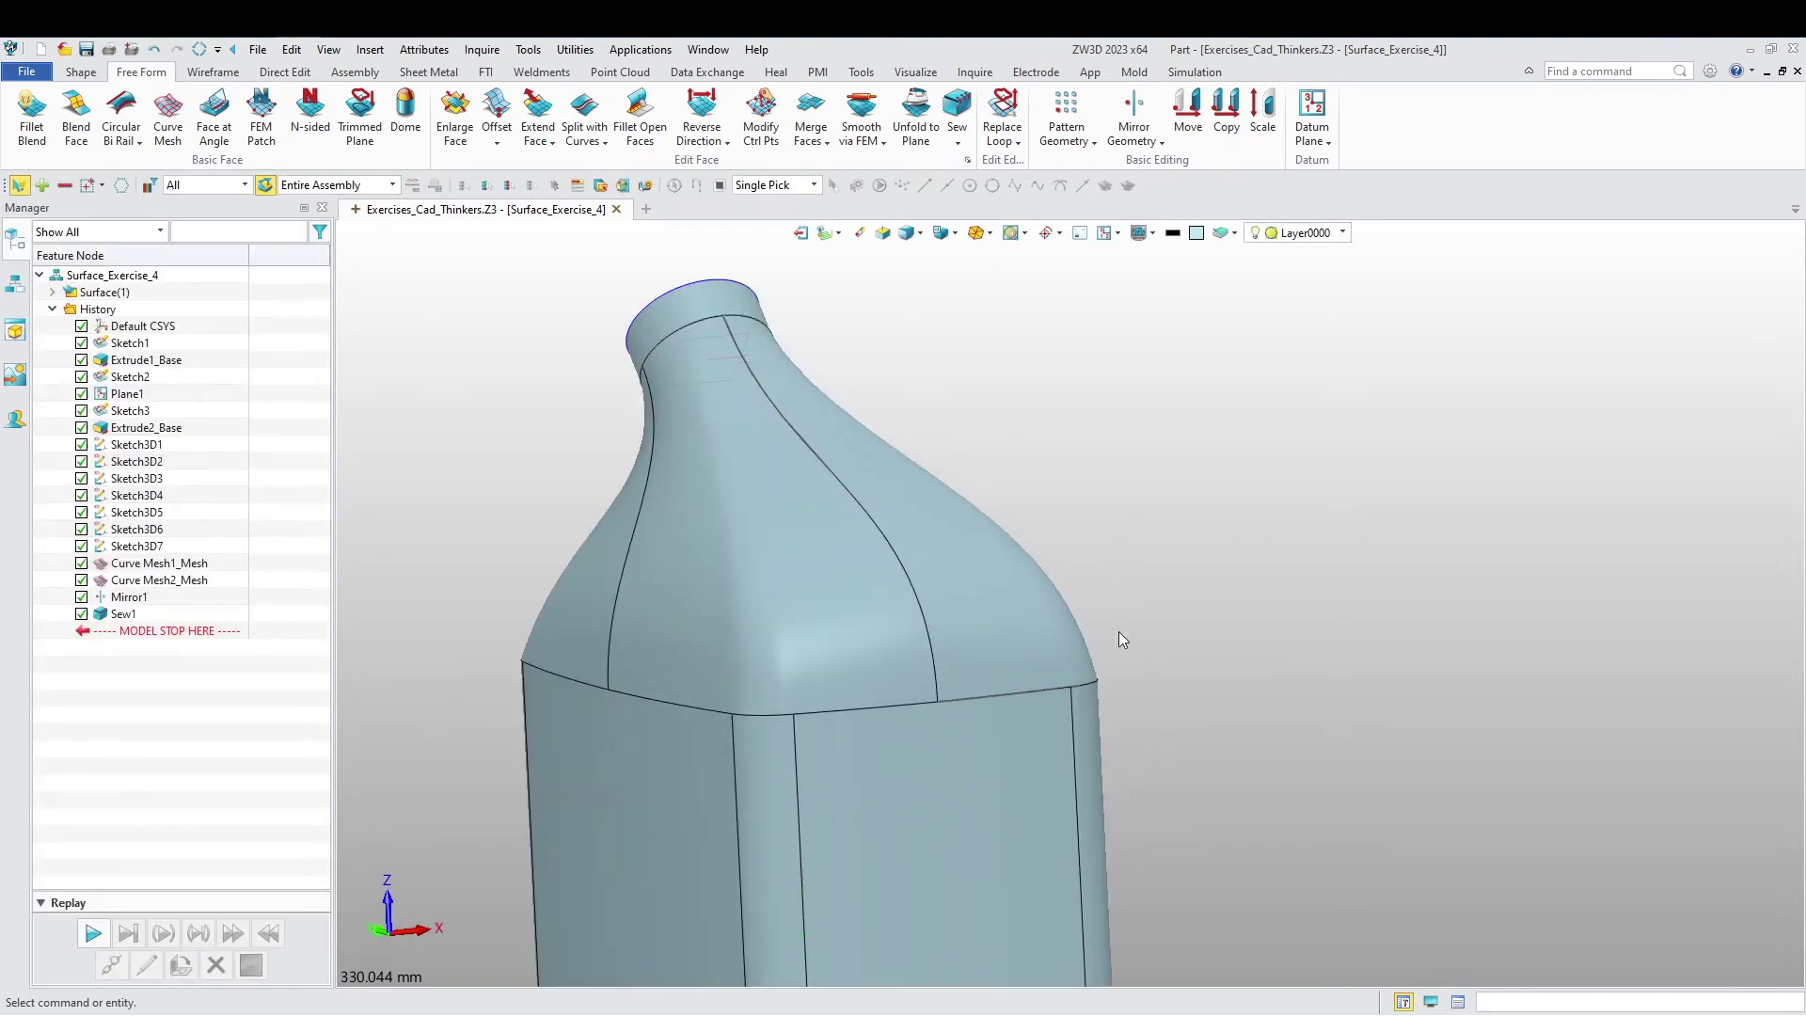
right_click_drag(1118, 617, 1271, 680)
mouse_move(1270, 680)
middle_mouse_down()
mouse_move(1385, 704)
mouse_move(1205, 684)
mouse_move(1140, 717)
mouse_move(1299, 684)
middle_mouse_up()
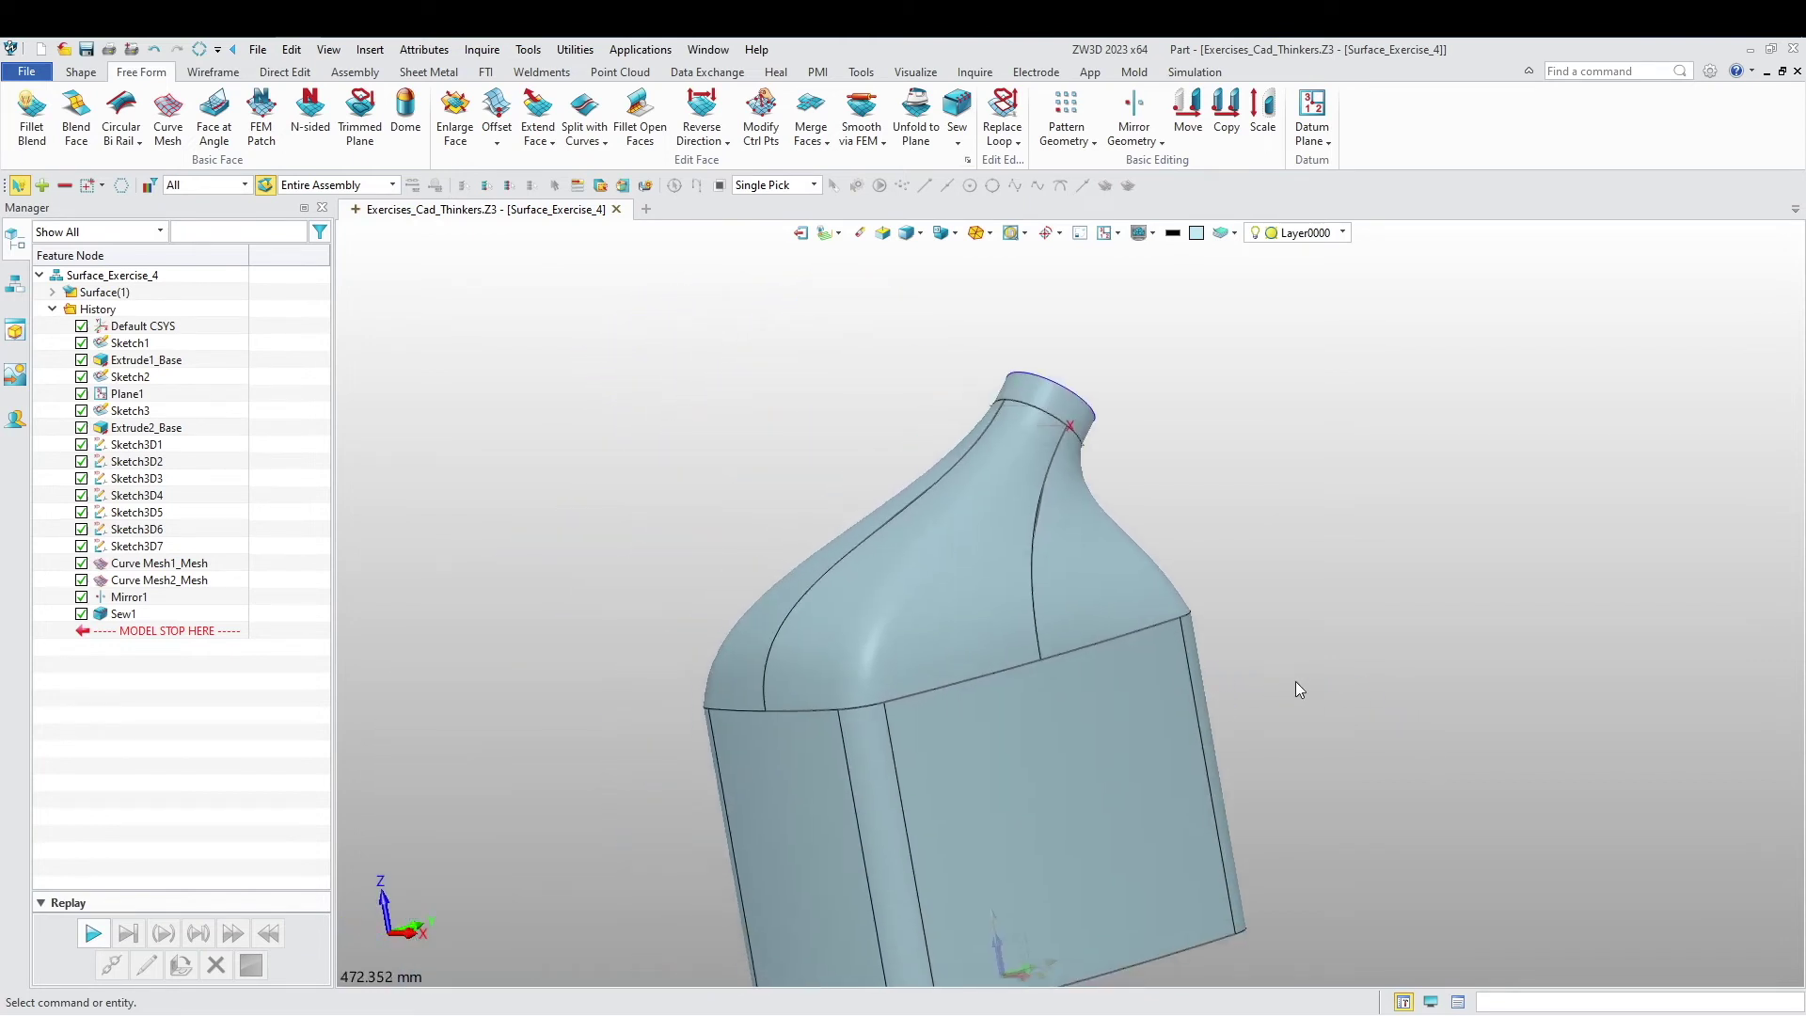
scroll(1050, 524, "up", 3)
scroll(1047, 517, "up", 4)
middle_click_drag(1064, 526, 1054, 488)
right_click_drag(1055, 489, 1024, 476)
scroll(1024, 476, "down", 7)
right_click_drag(1121, 624, 1083, 673)
scroll(1083, 672, "down", 3)
middle_click_drag(1144, 649, 1021, 749)
right_click_drag(1022, 749, 872, 776)
scroll(944, 769, "down", 3)
Step: Thicken the sewn bottle sheet inward into a solid wall
left_click(81, 73)
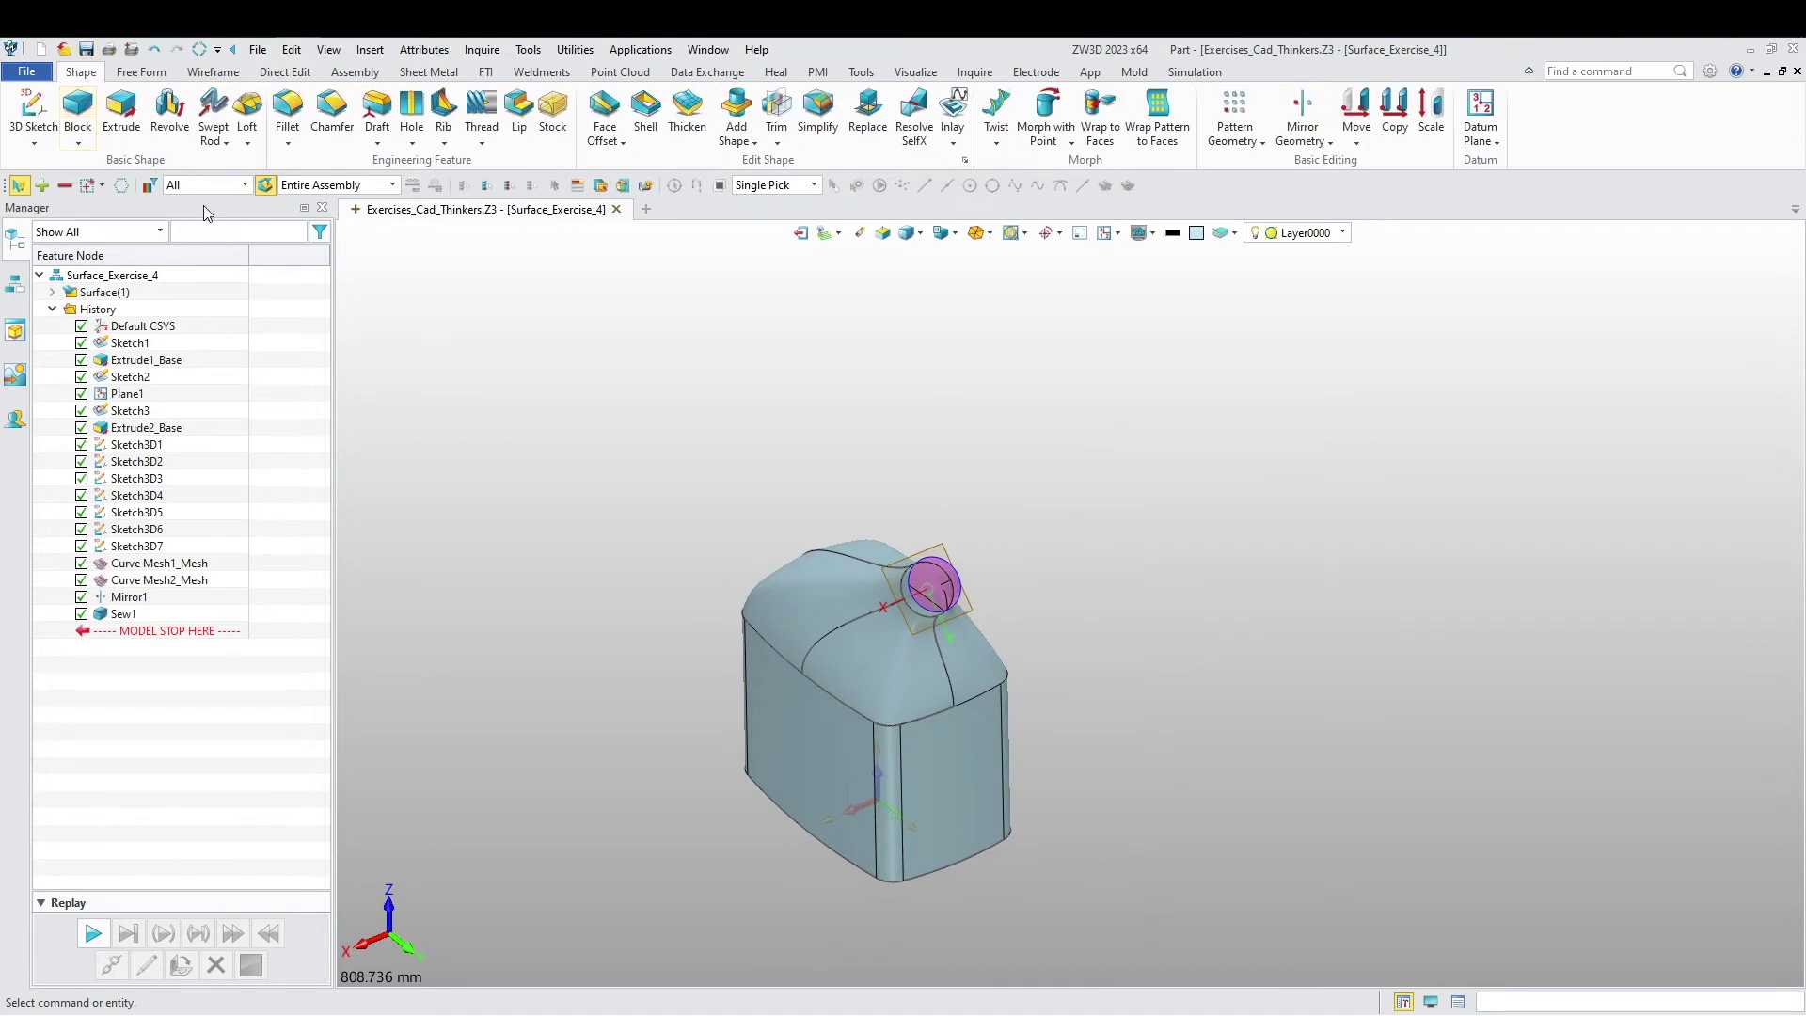
left_click(681, 111)
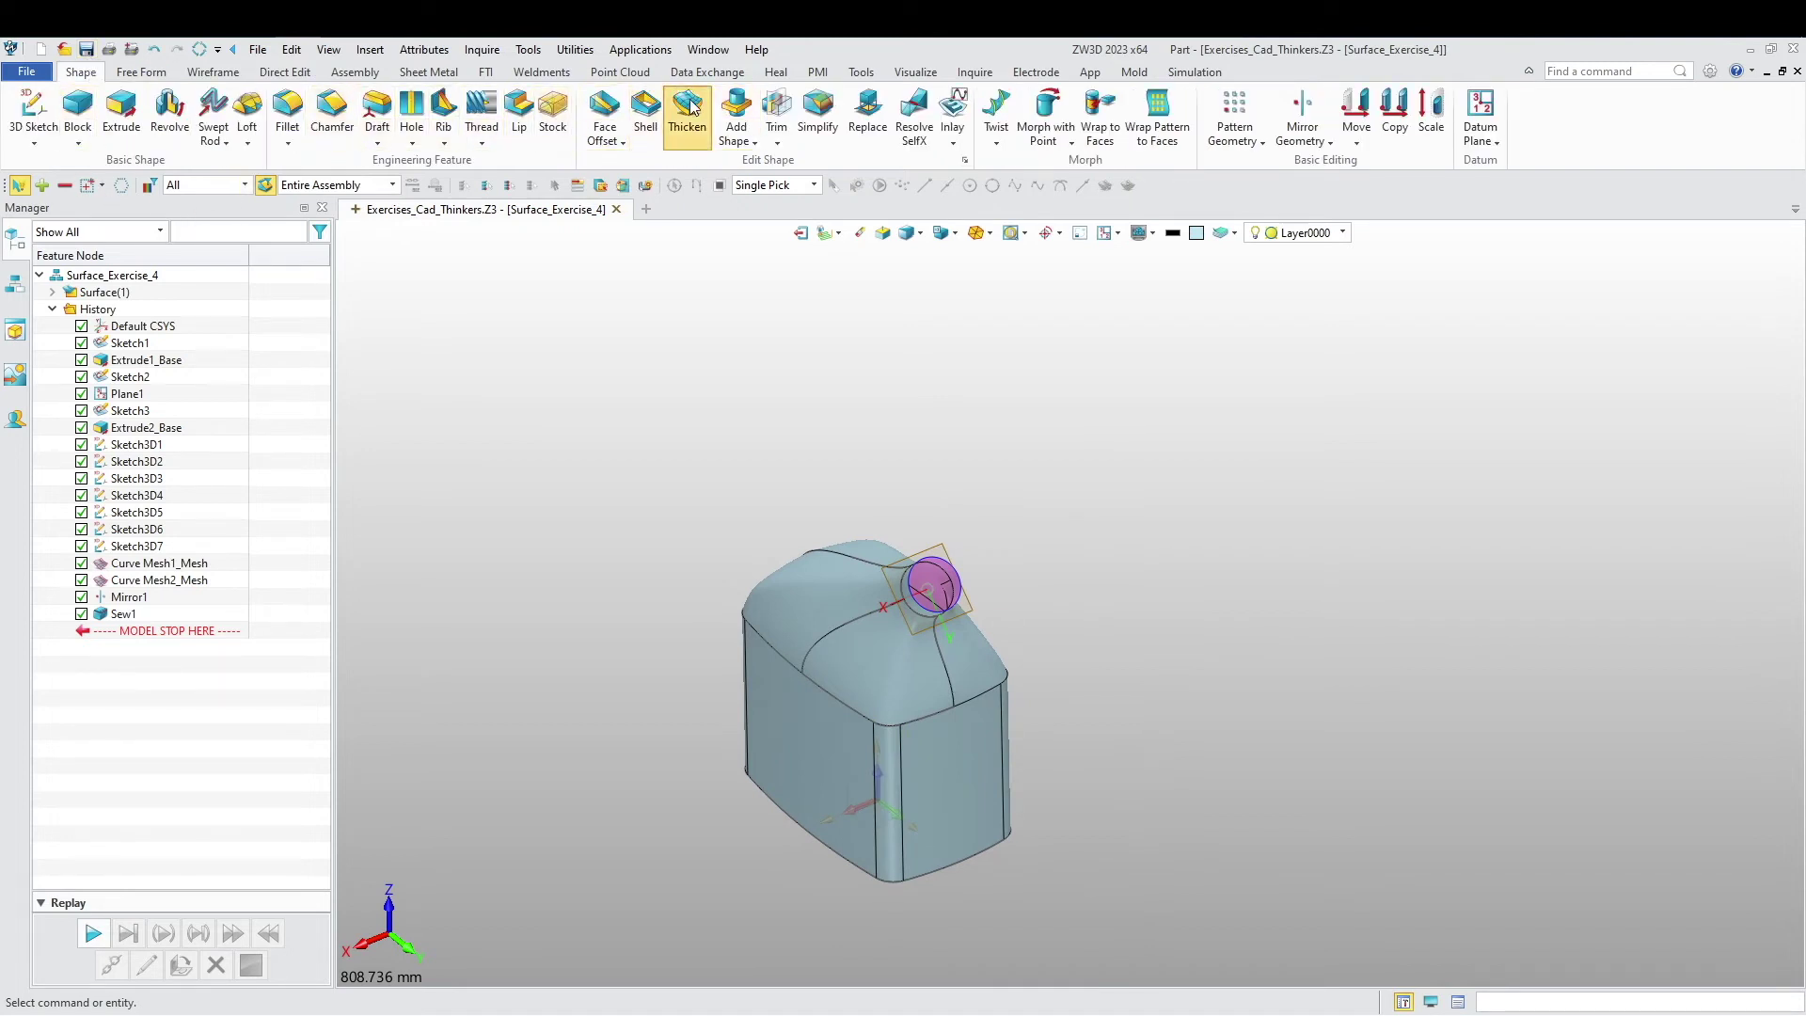
scroll(843, 532, "up", 4)
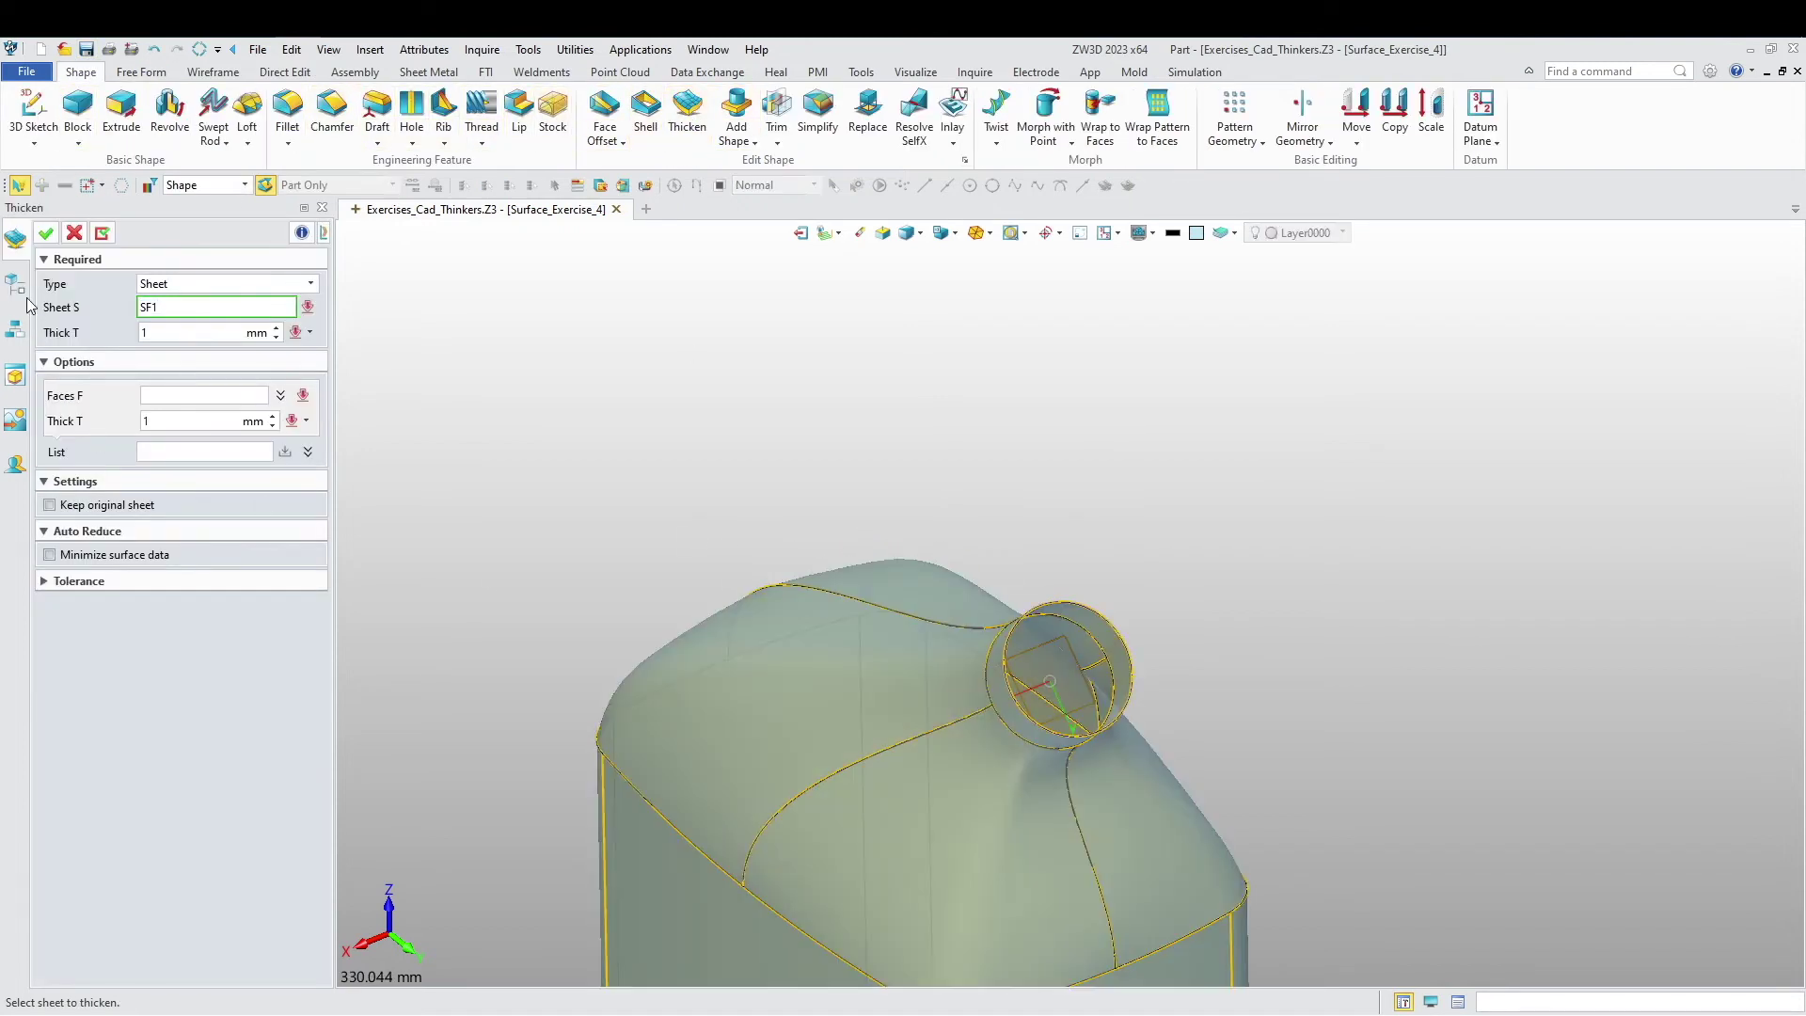
left_click(173, 334)
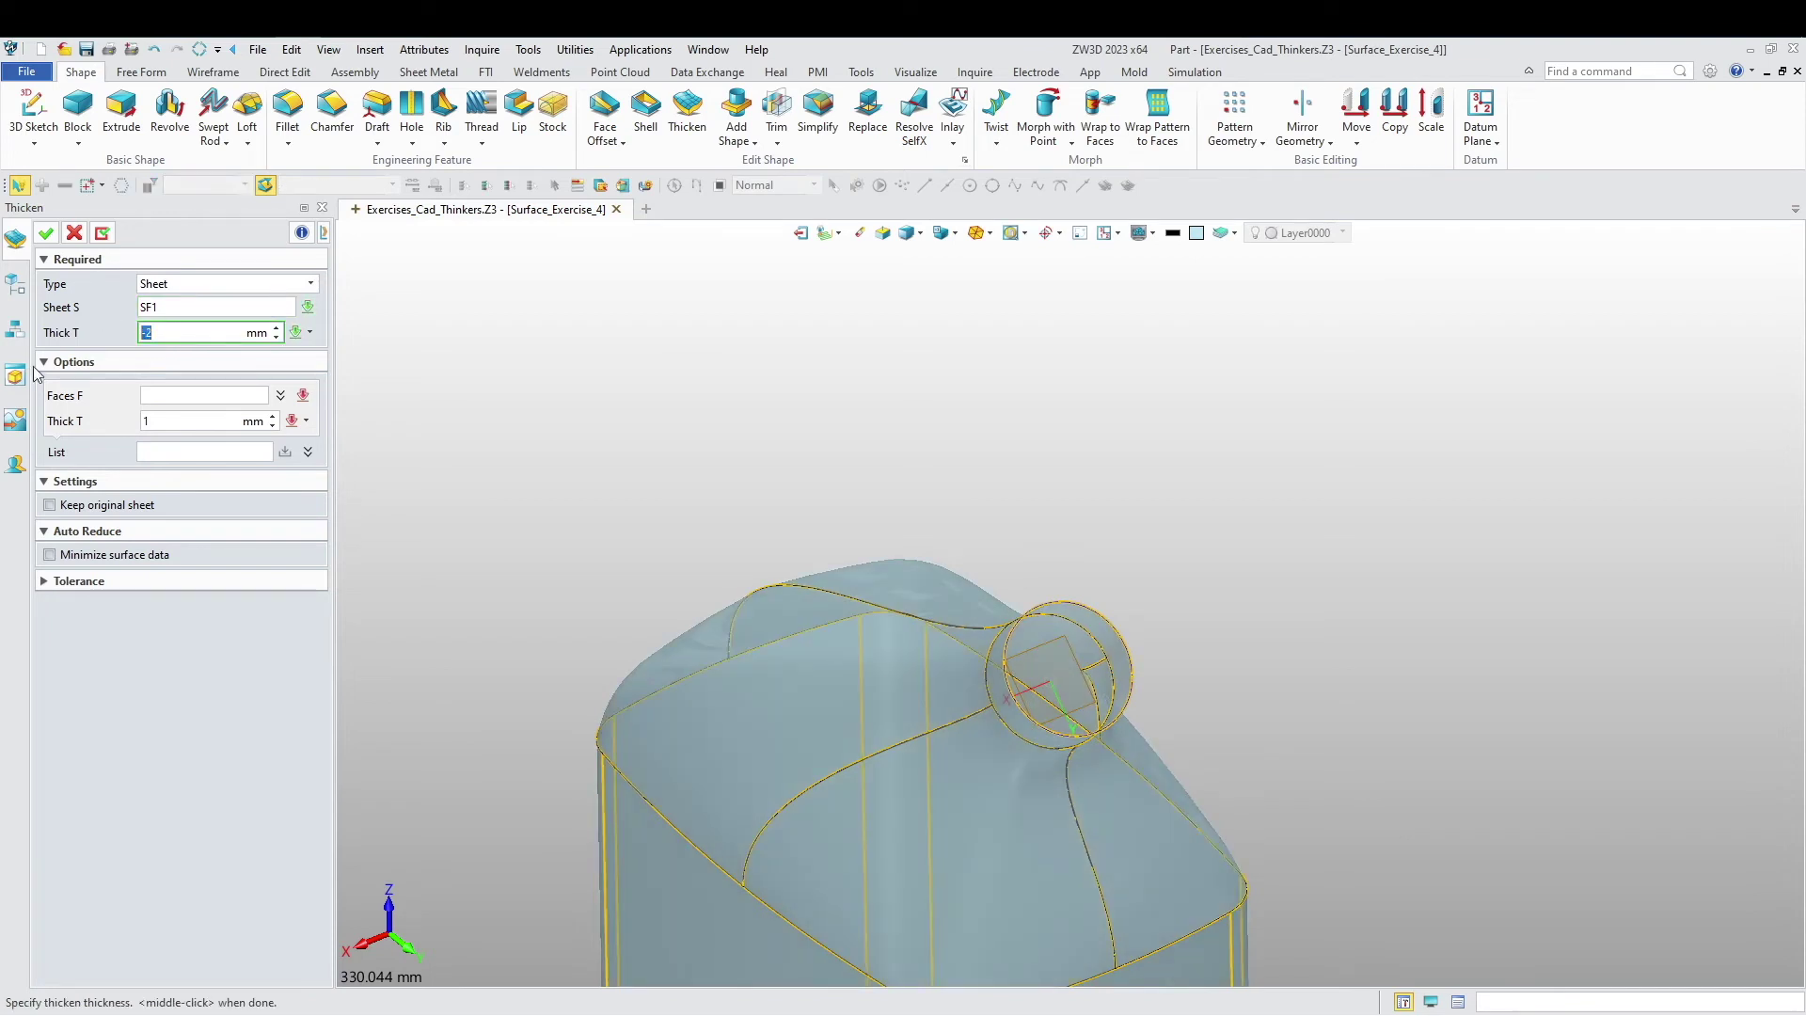
key("Return")
left_click(52, 241)
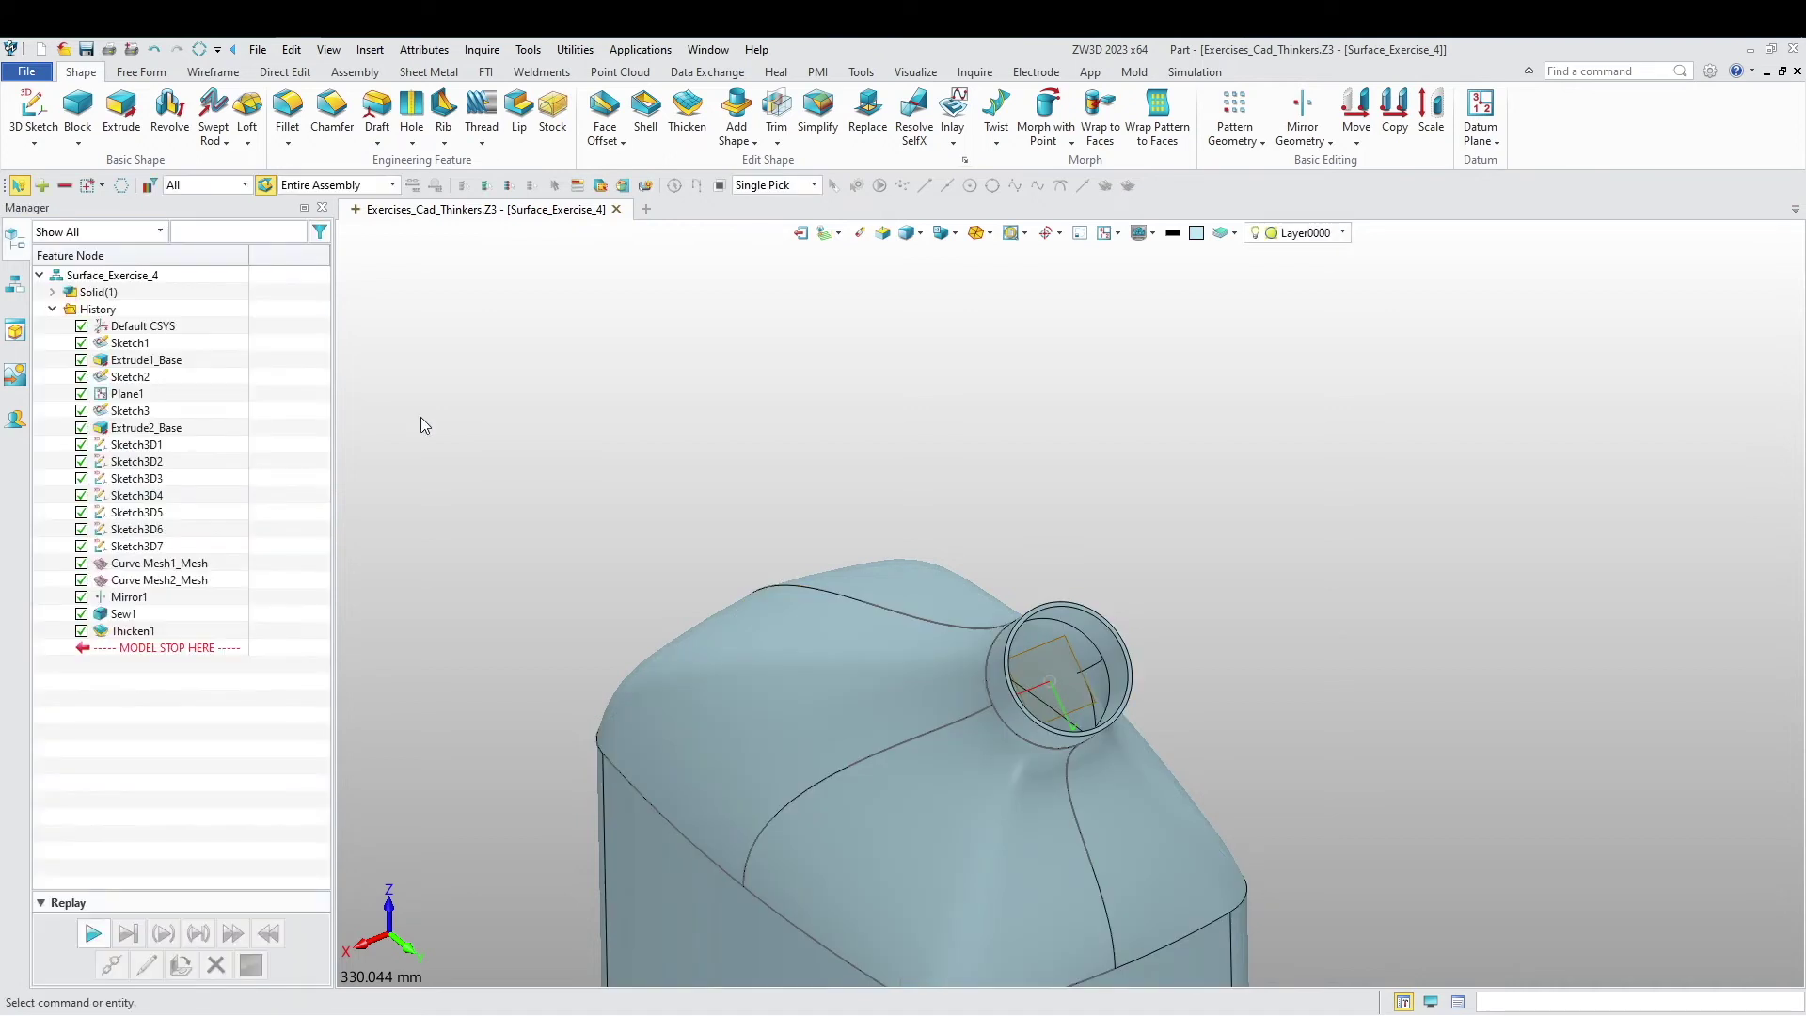
Step: Fillet the bottom edge loops of the thickened bottle with a 15 mm radius, using wireframe display to reach the inner edges
scroll(592, 489, "down", 2)
middle_click_drag(603, 489, 476, 543)
left_click(287, 109)
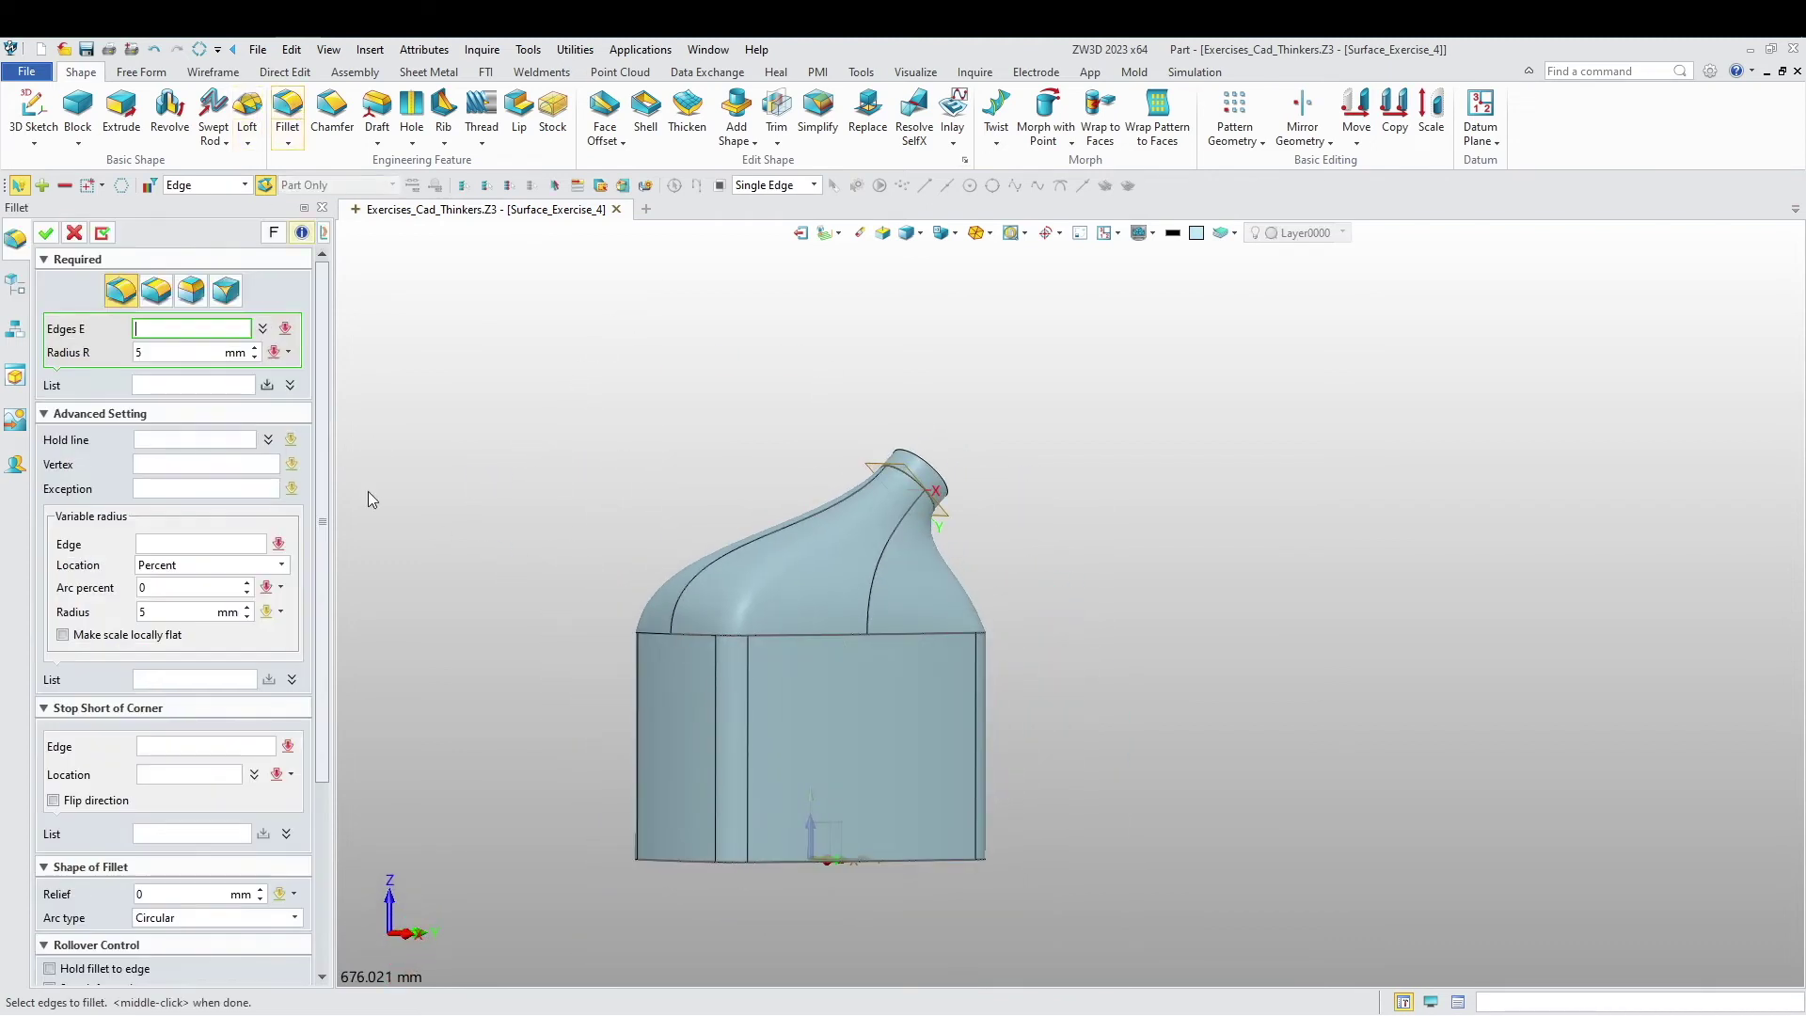
middle_click_drag(615, 864, 567, 892)
scroll(707, 919, "up", 5)
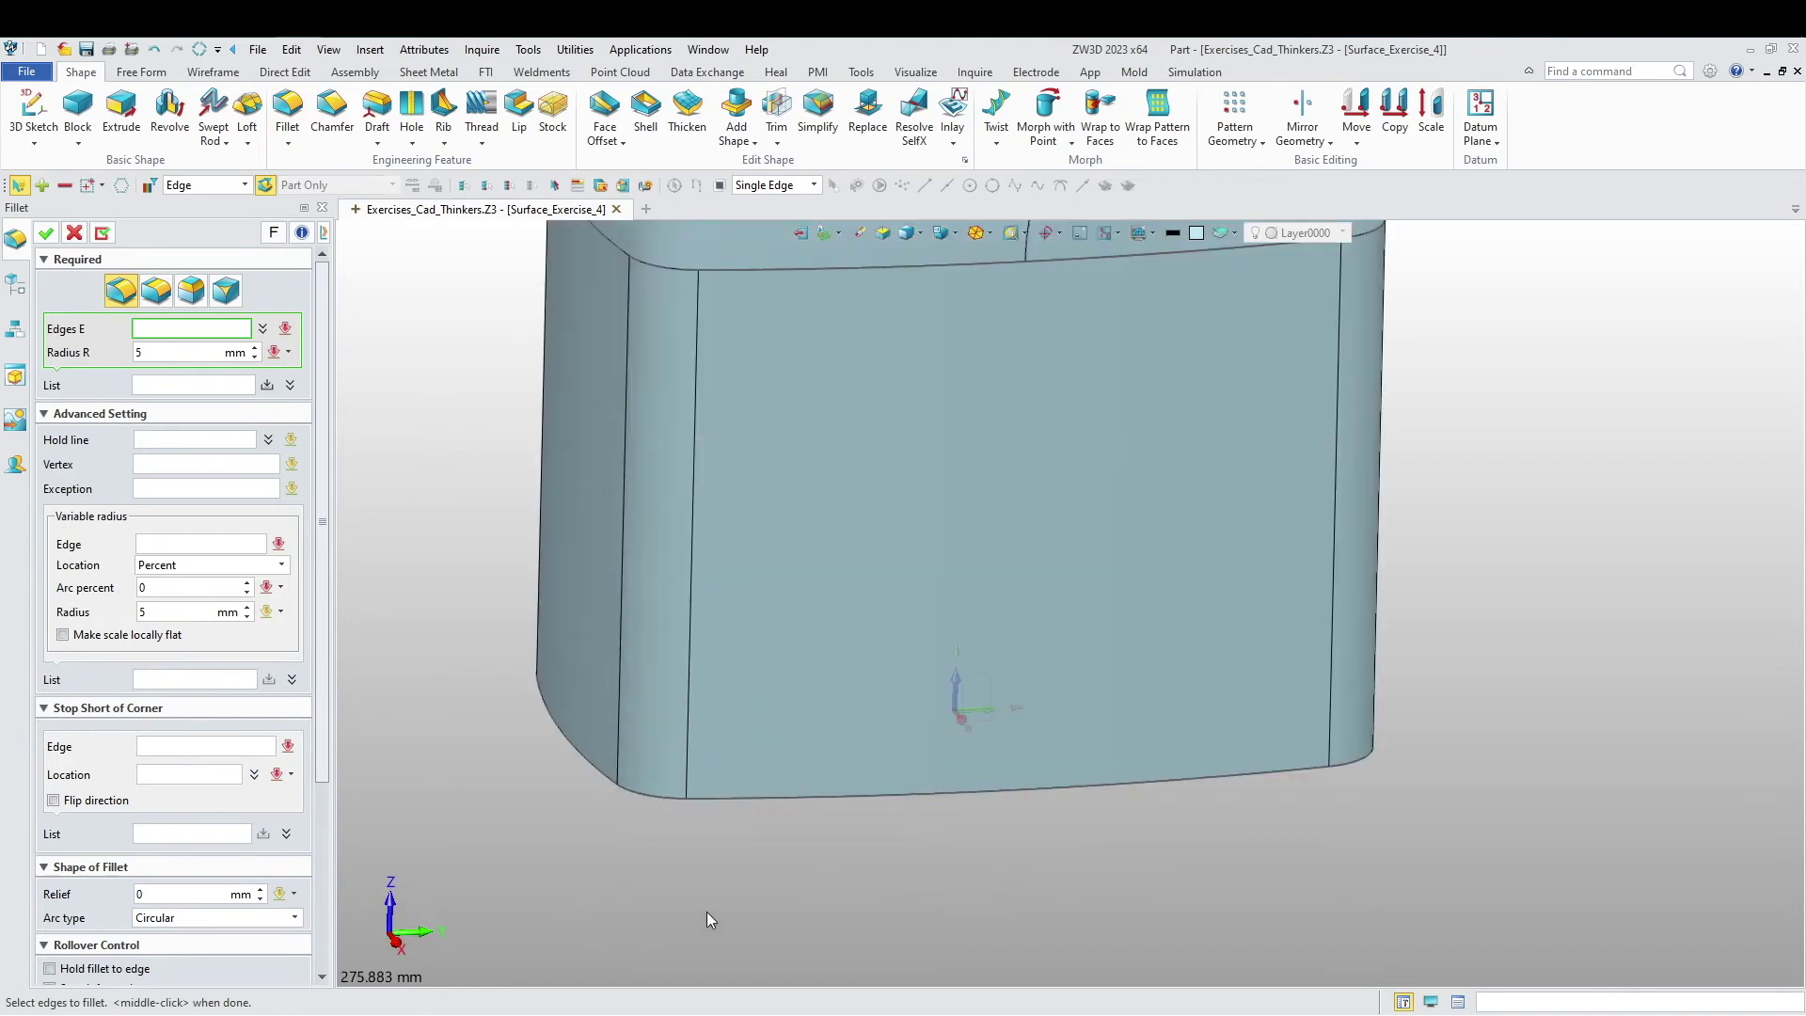
left_click(765, 800)
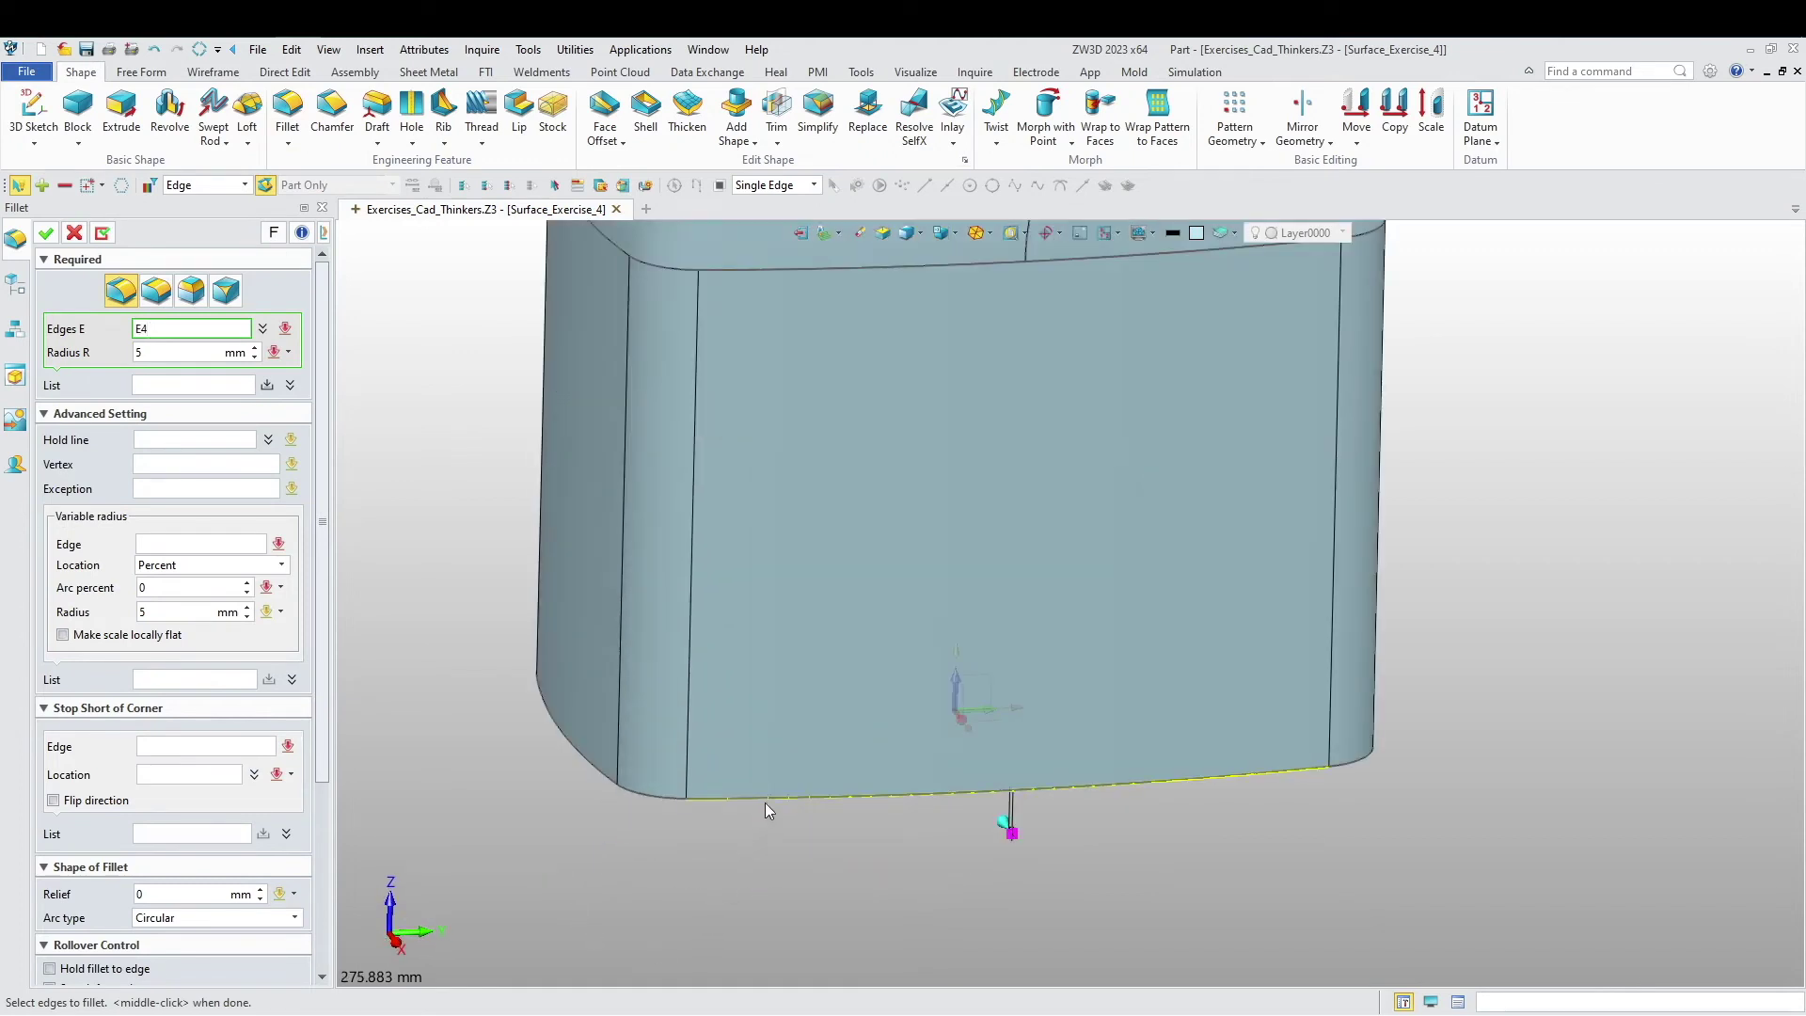
left_click(765, 803, "shift")
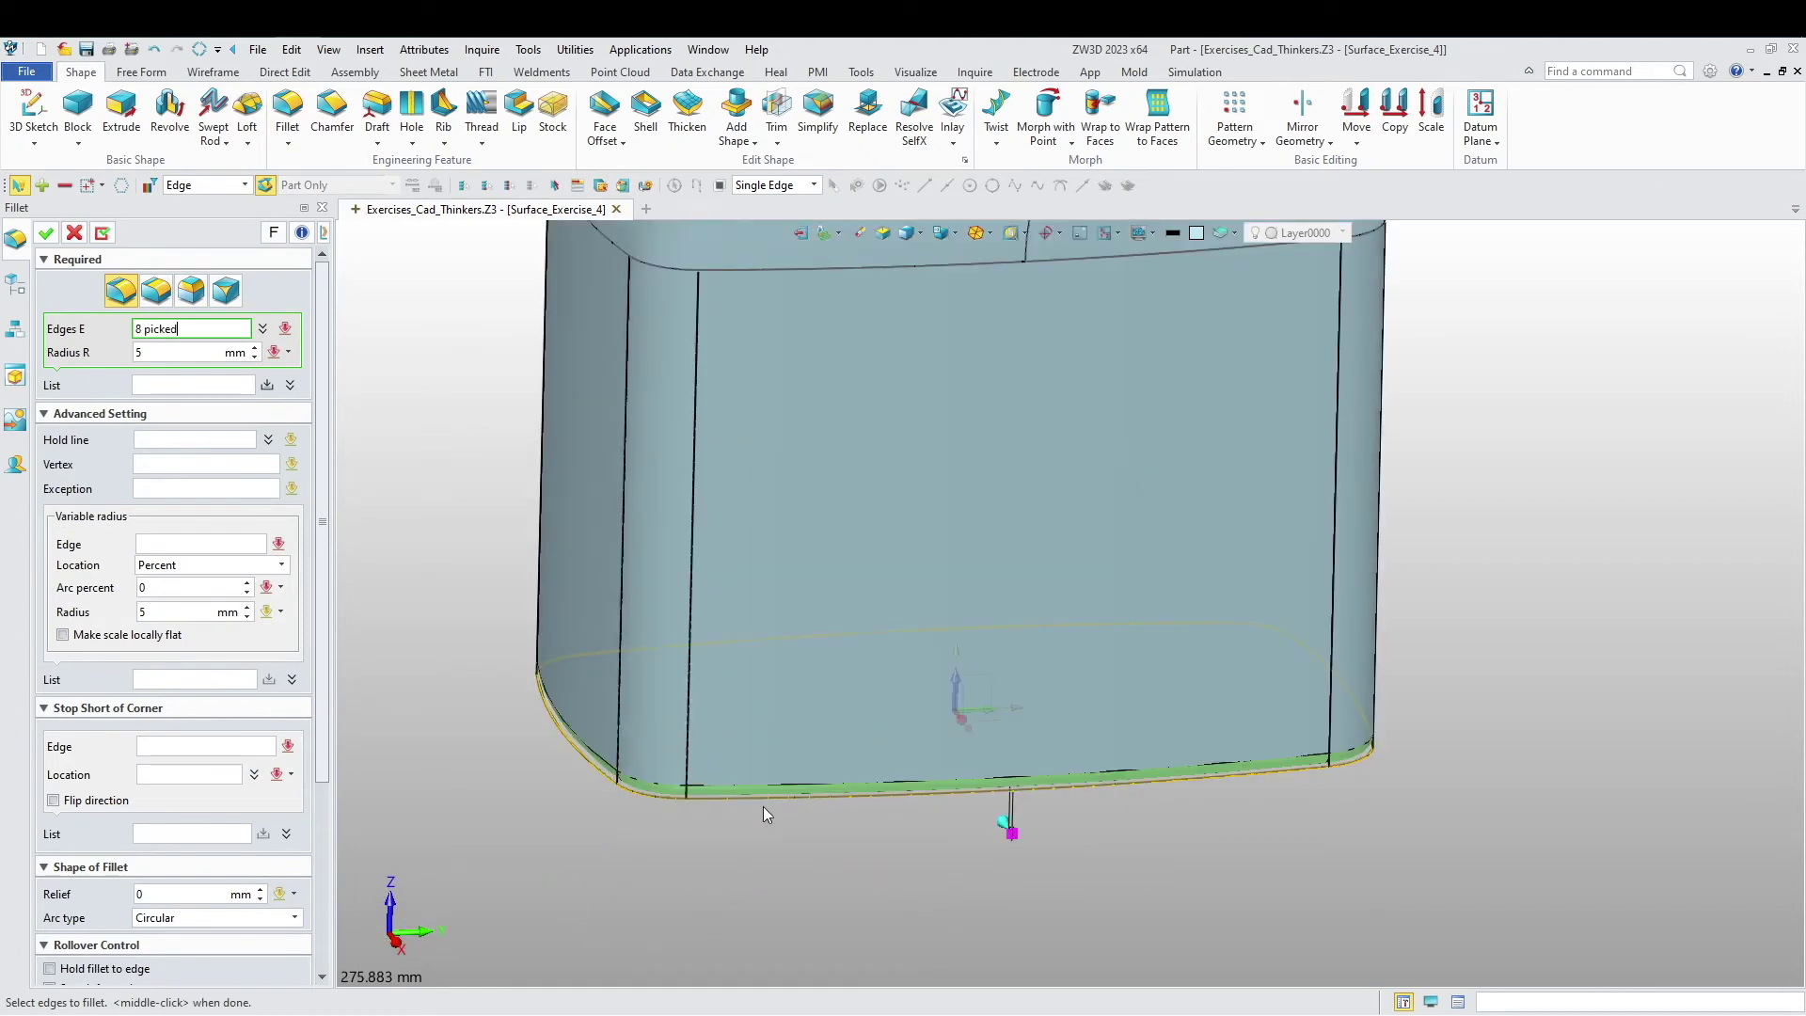
left_click(909, 231)
scroll(743, 725, "up", 6)
left_click(715, 720)
scroll(727, 741, "down", 4)
left_click(163, 355)
key("Return")
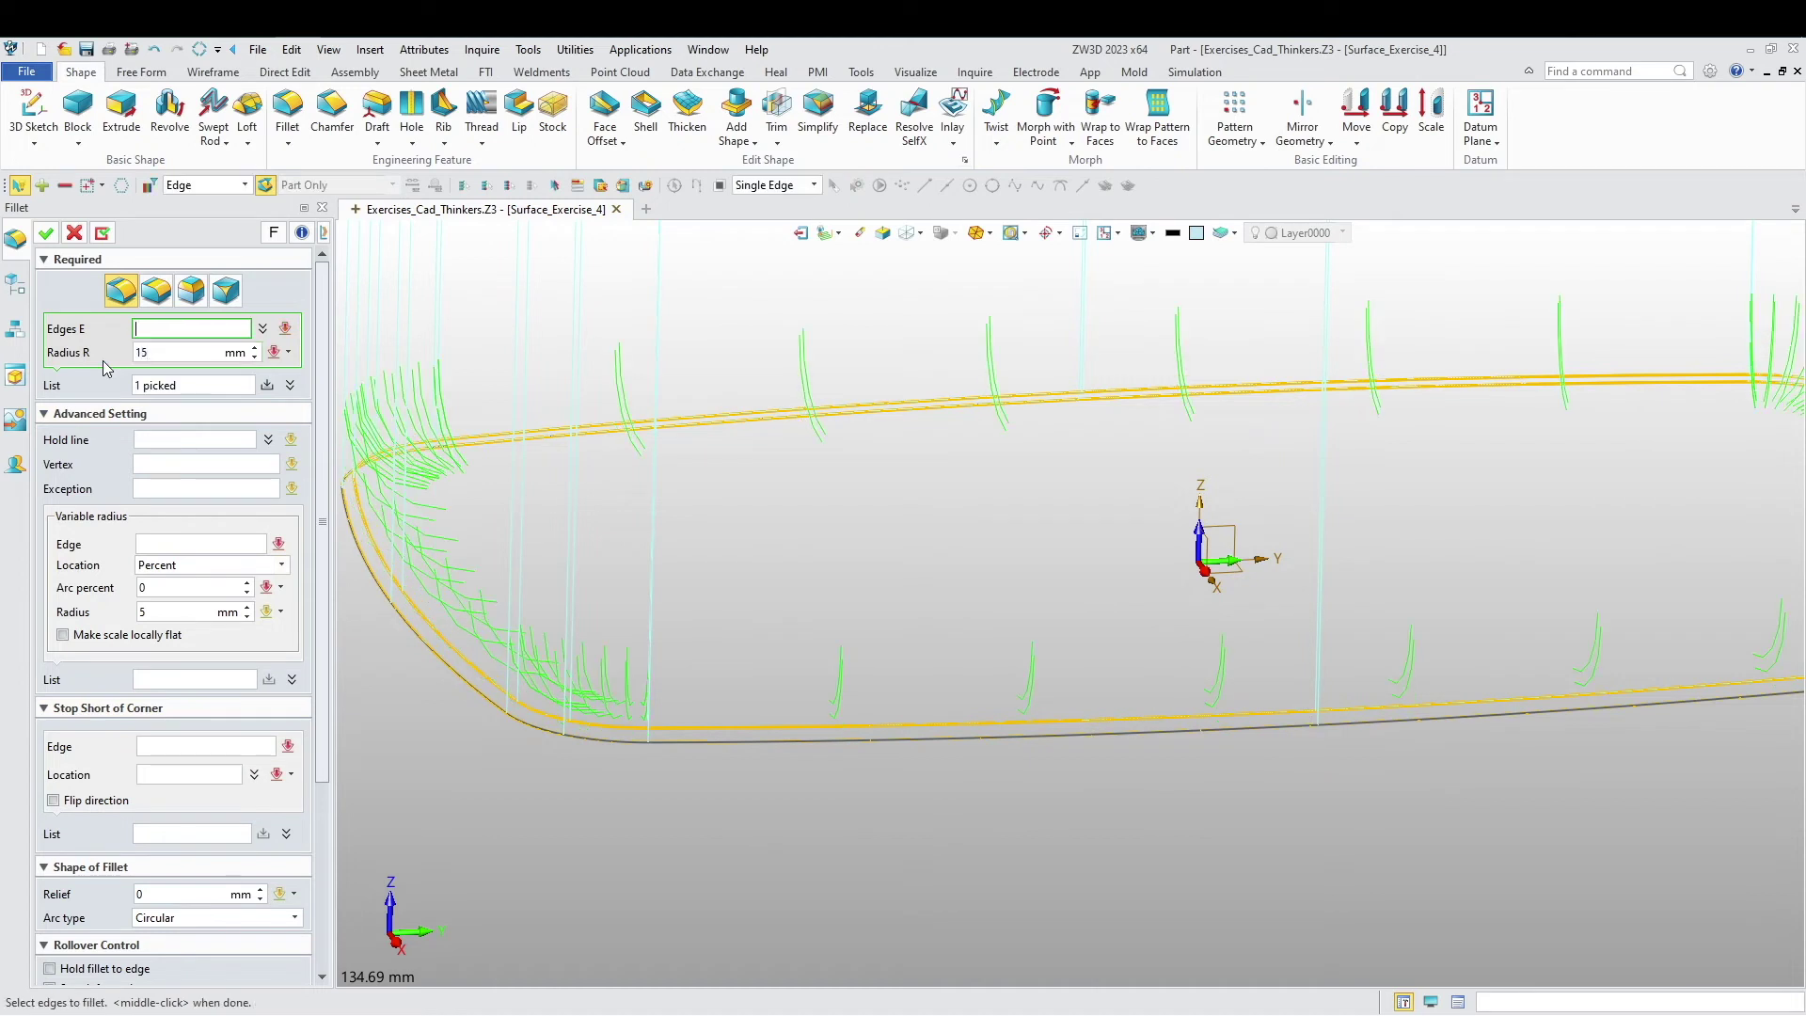
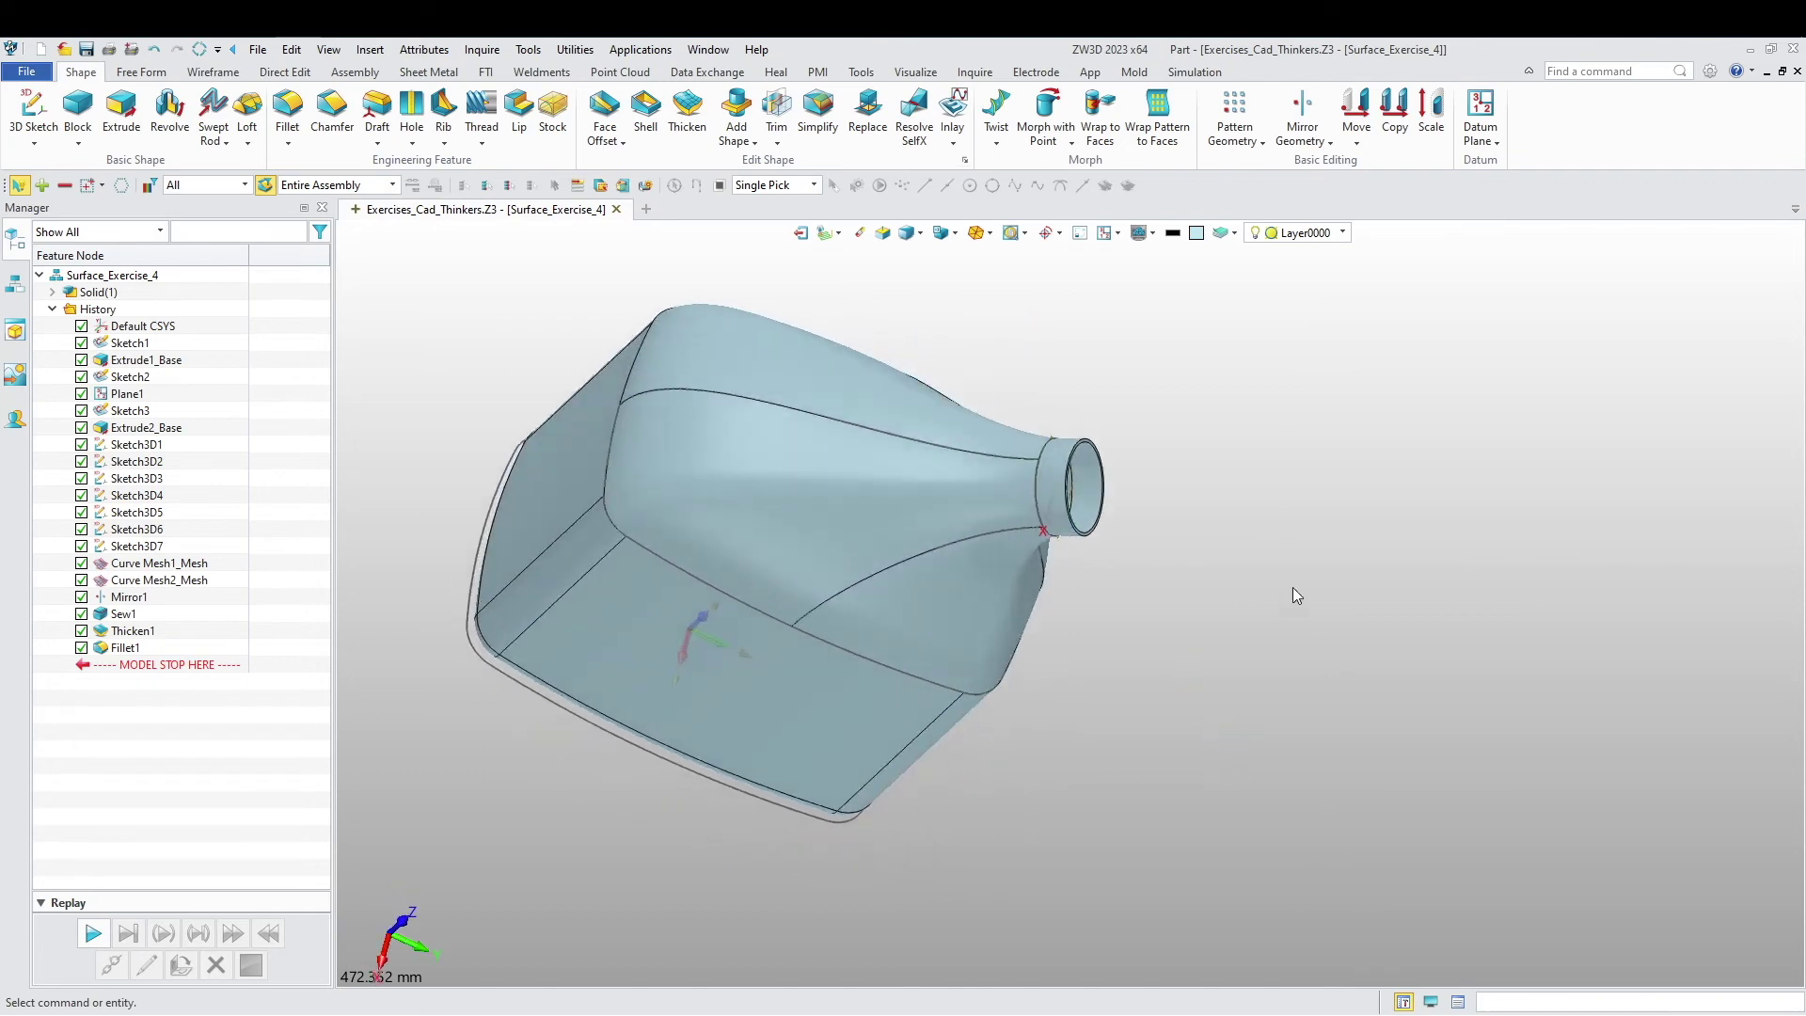
Step: Start a new sketch on the Default CSYS YZ plane, with the bottle displayed in wireframe
scroll(1190, 583, "up", 3)
middle_click_drag(1187, 627, 1245, 617)
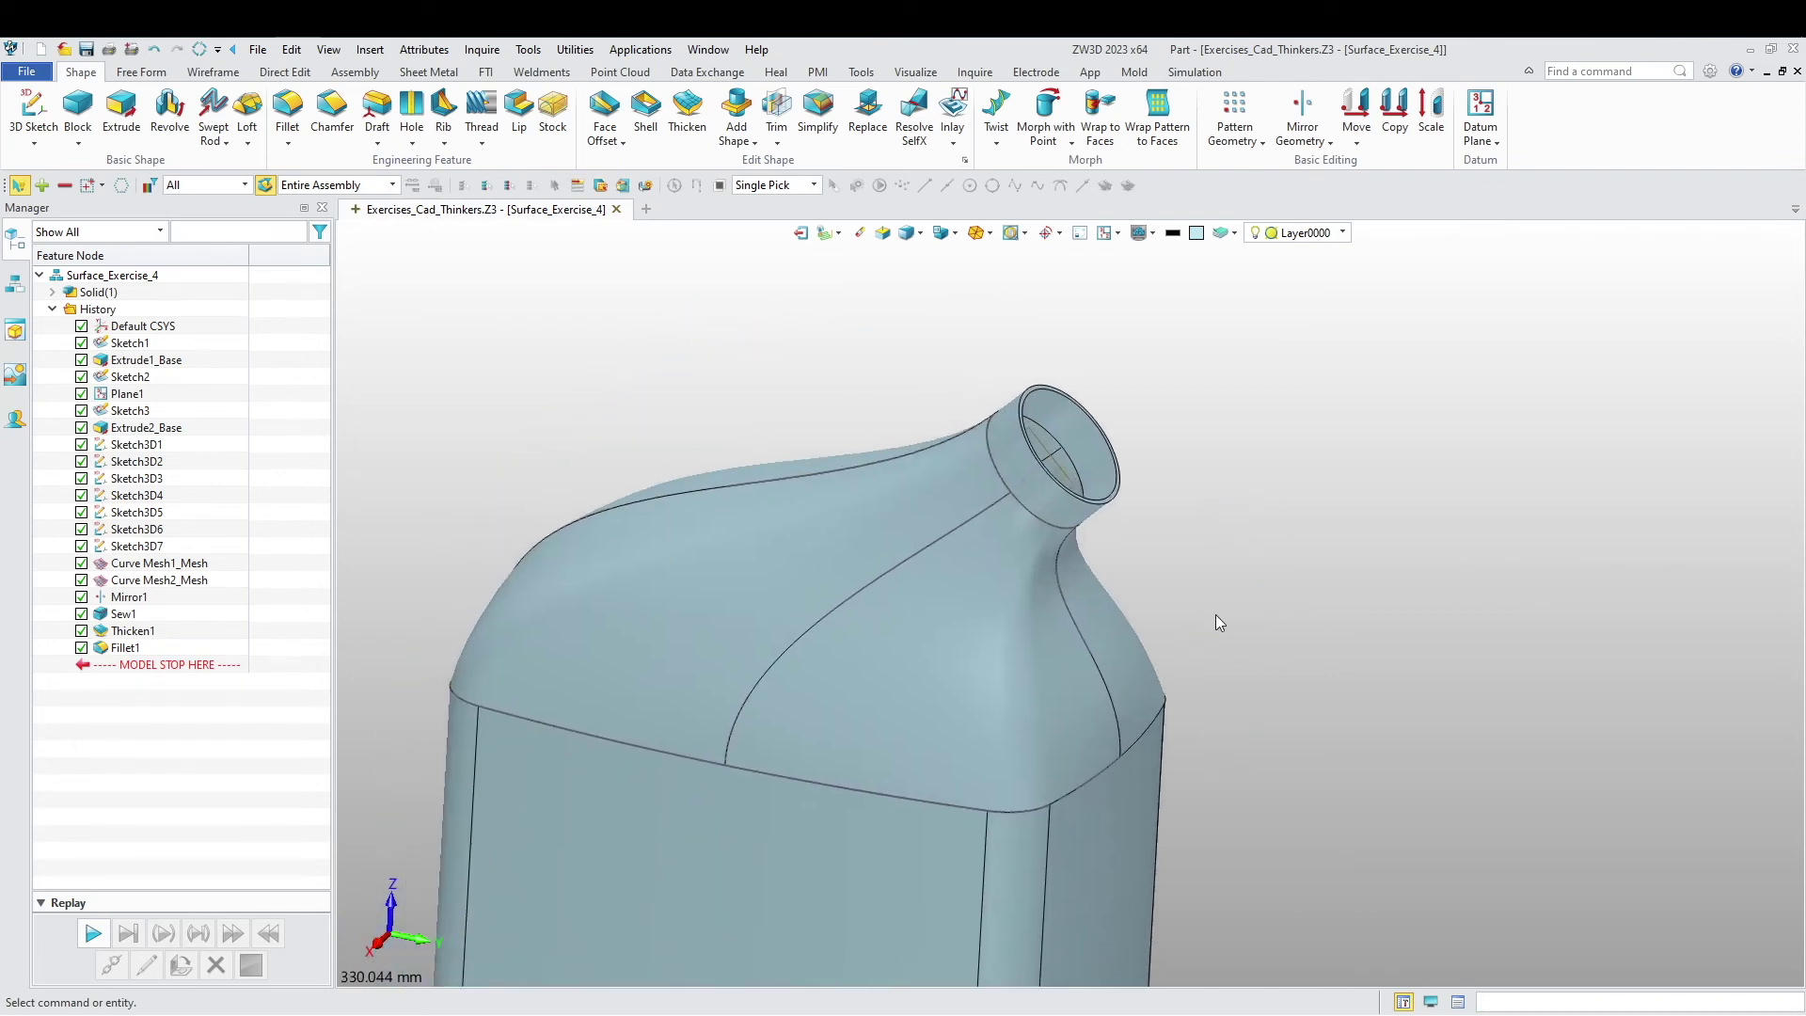
scroll(995, 495, "up", 5)
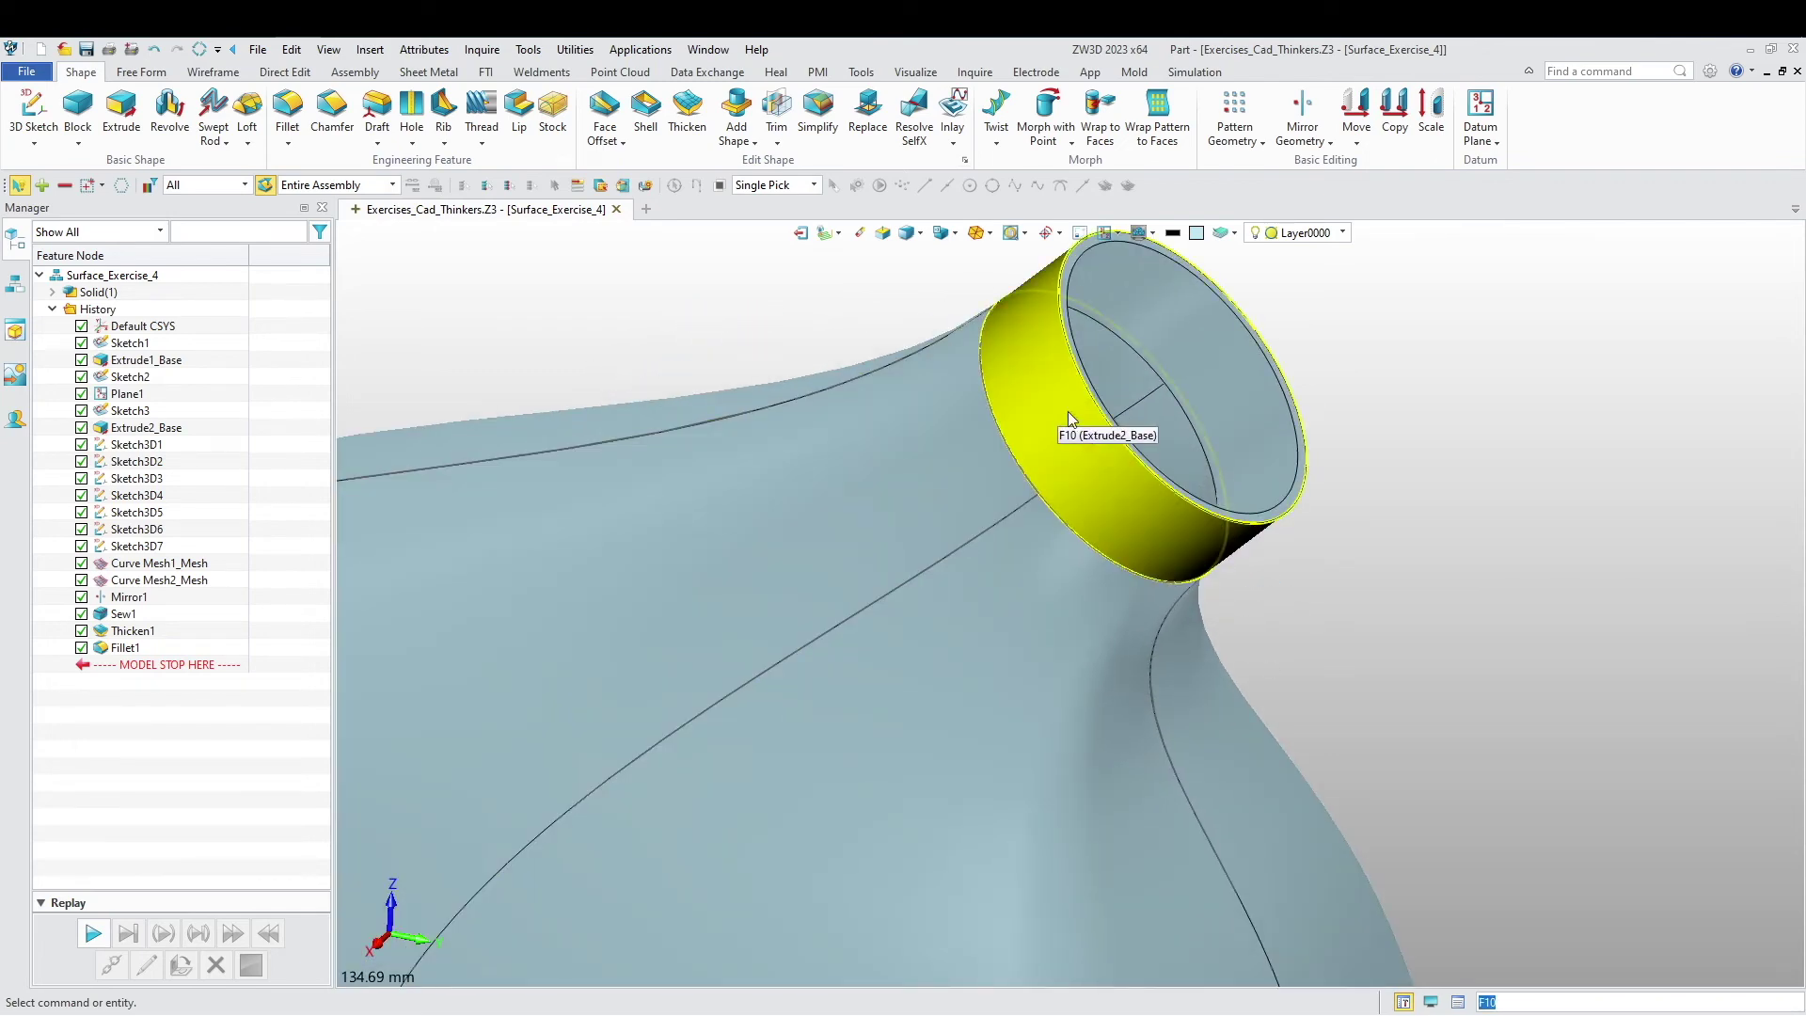
scroll(1052, 421, "down", 6)
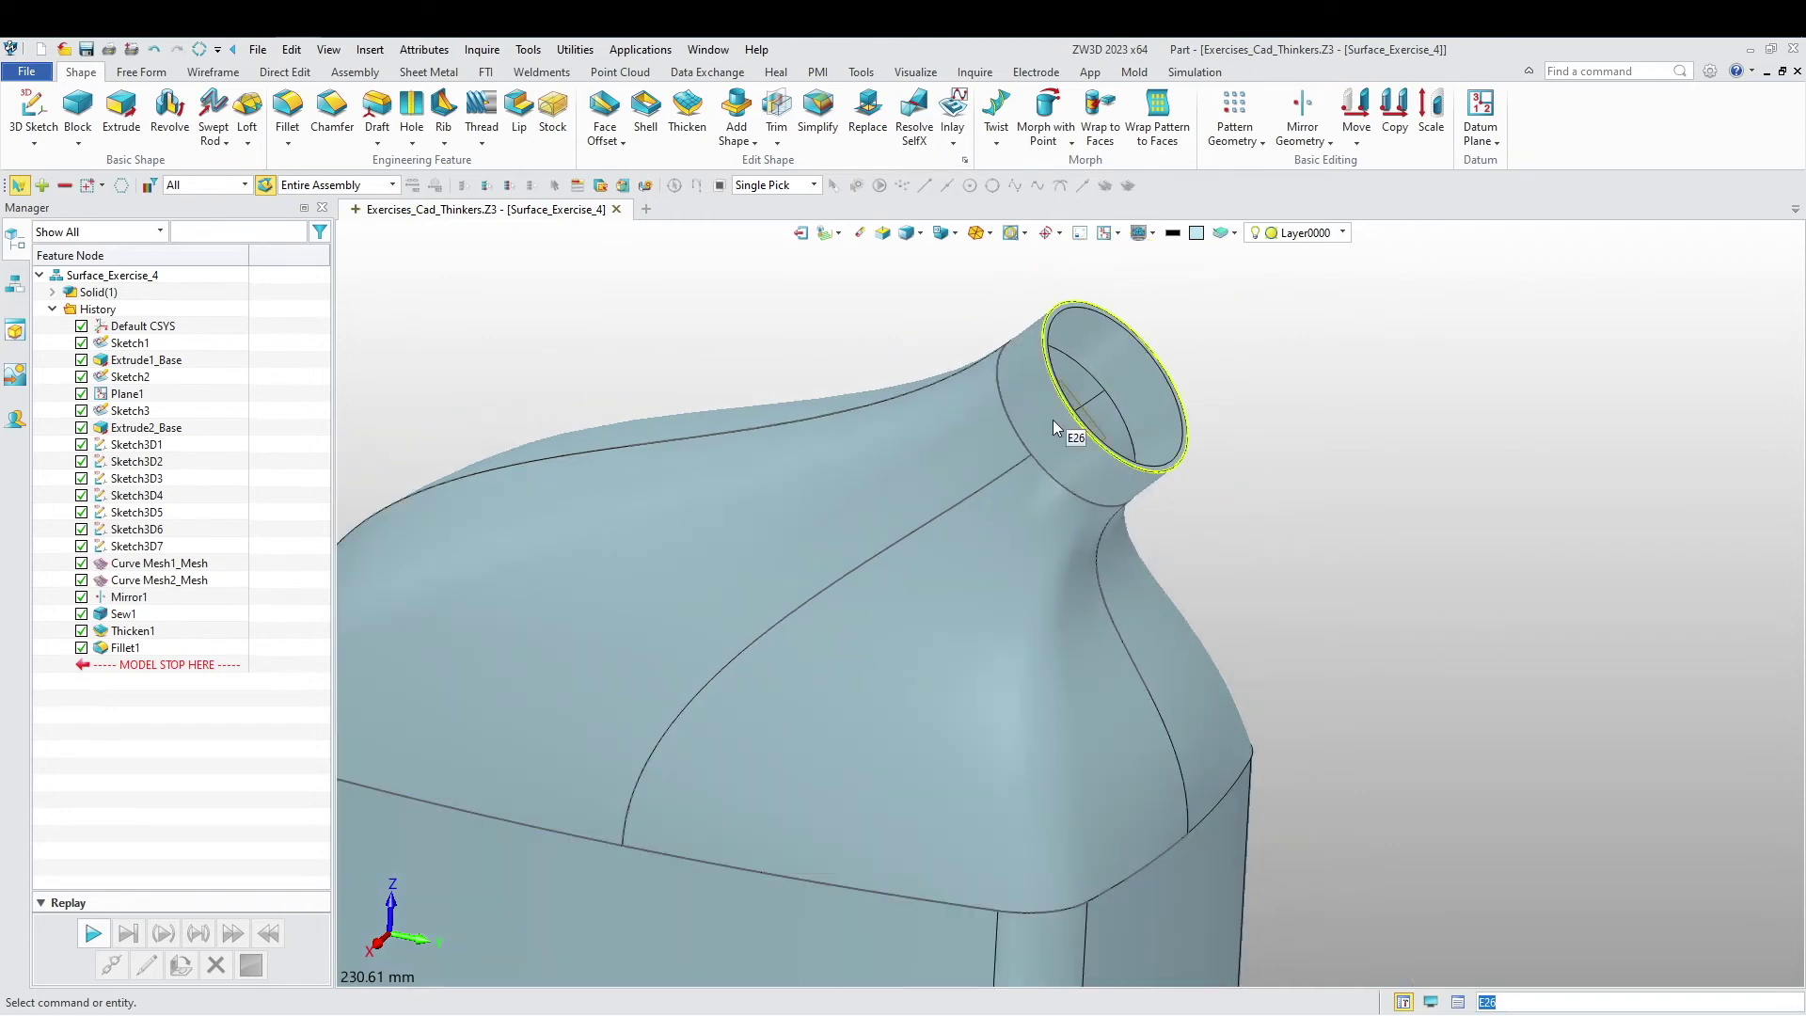
right_click(1302, 406)
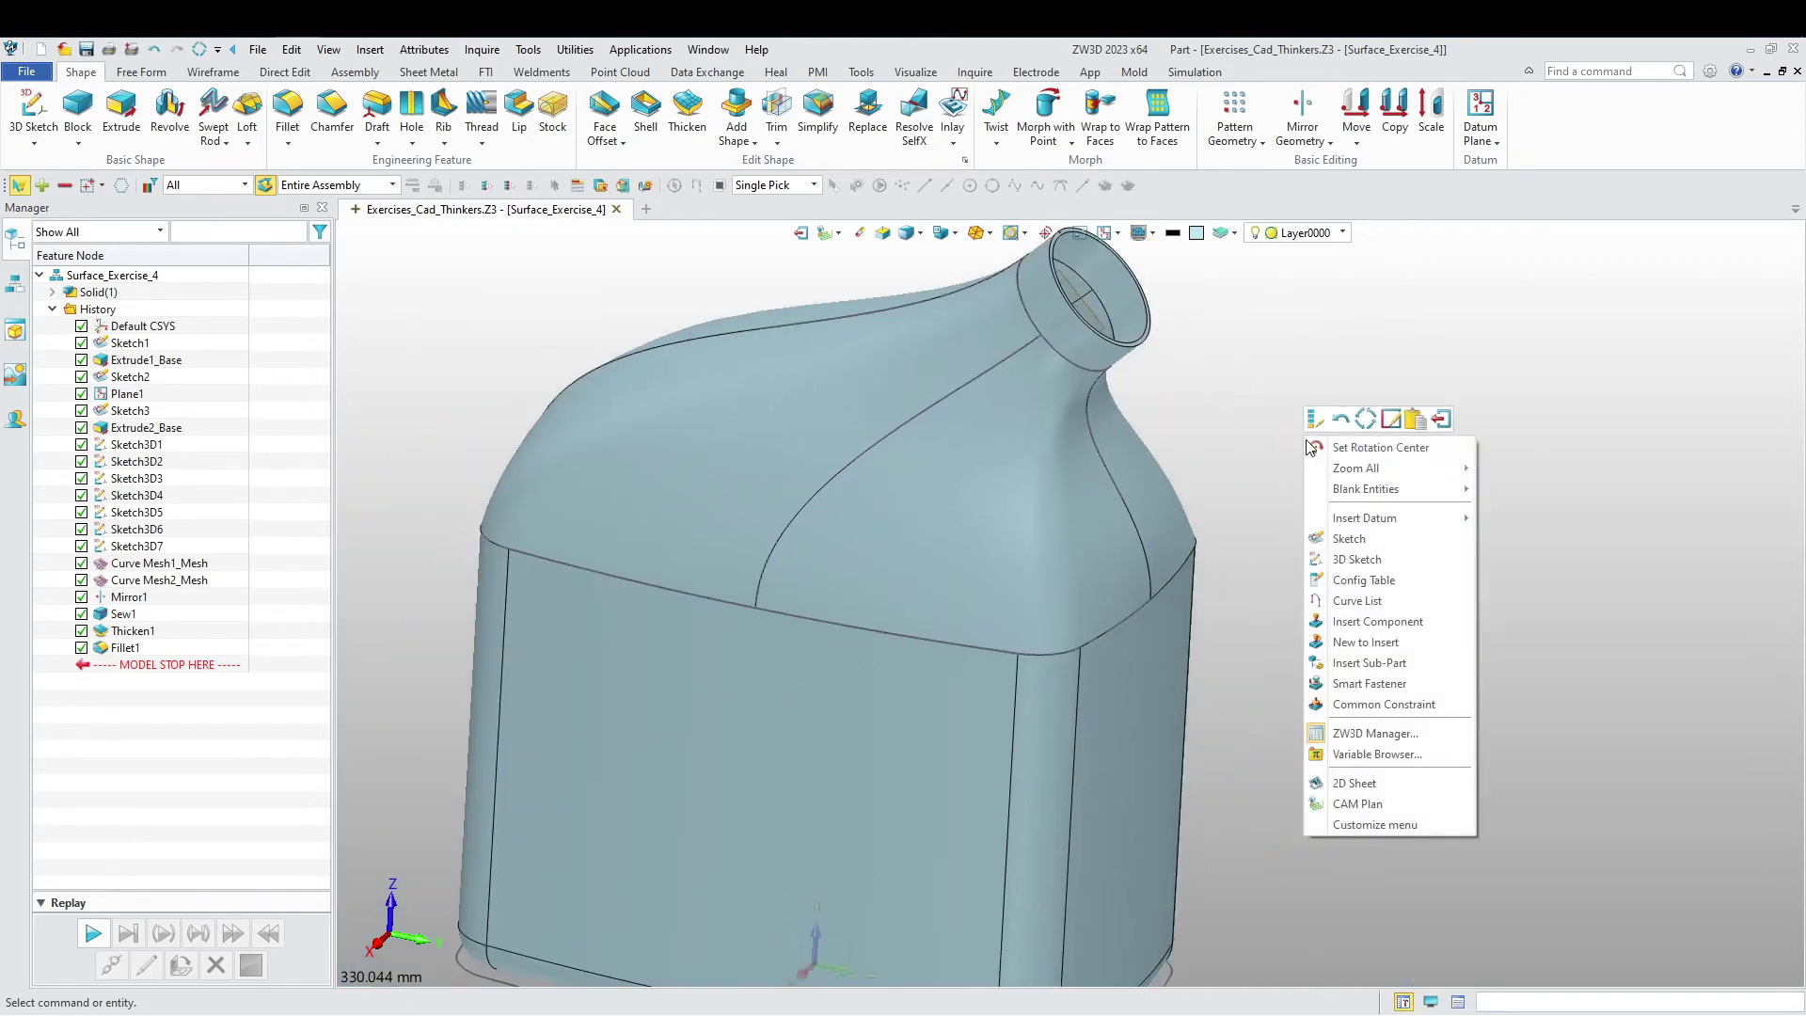
left_click(1362, 544)
left_click(906, 237)
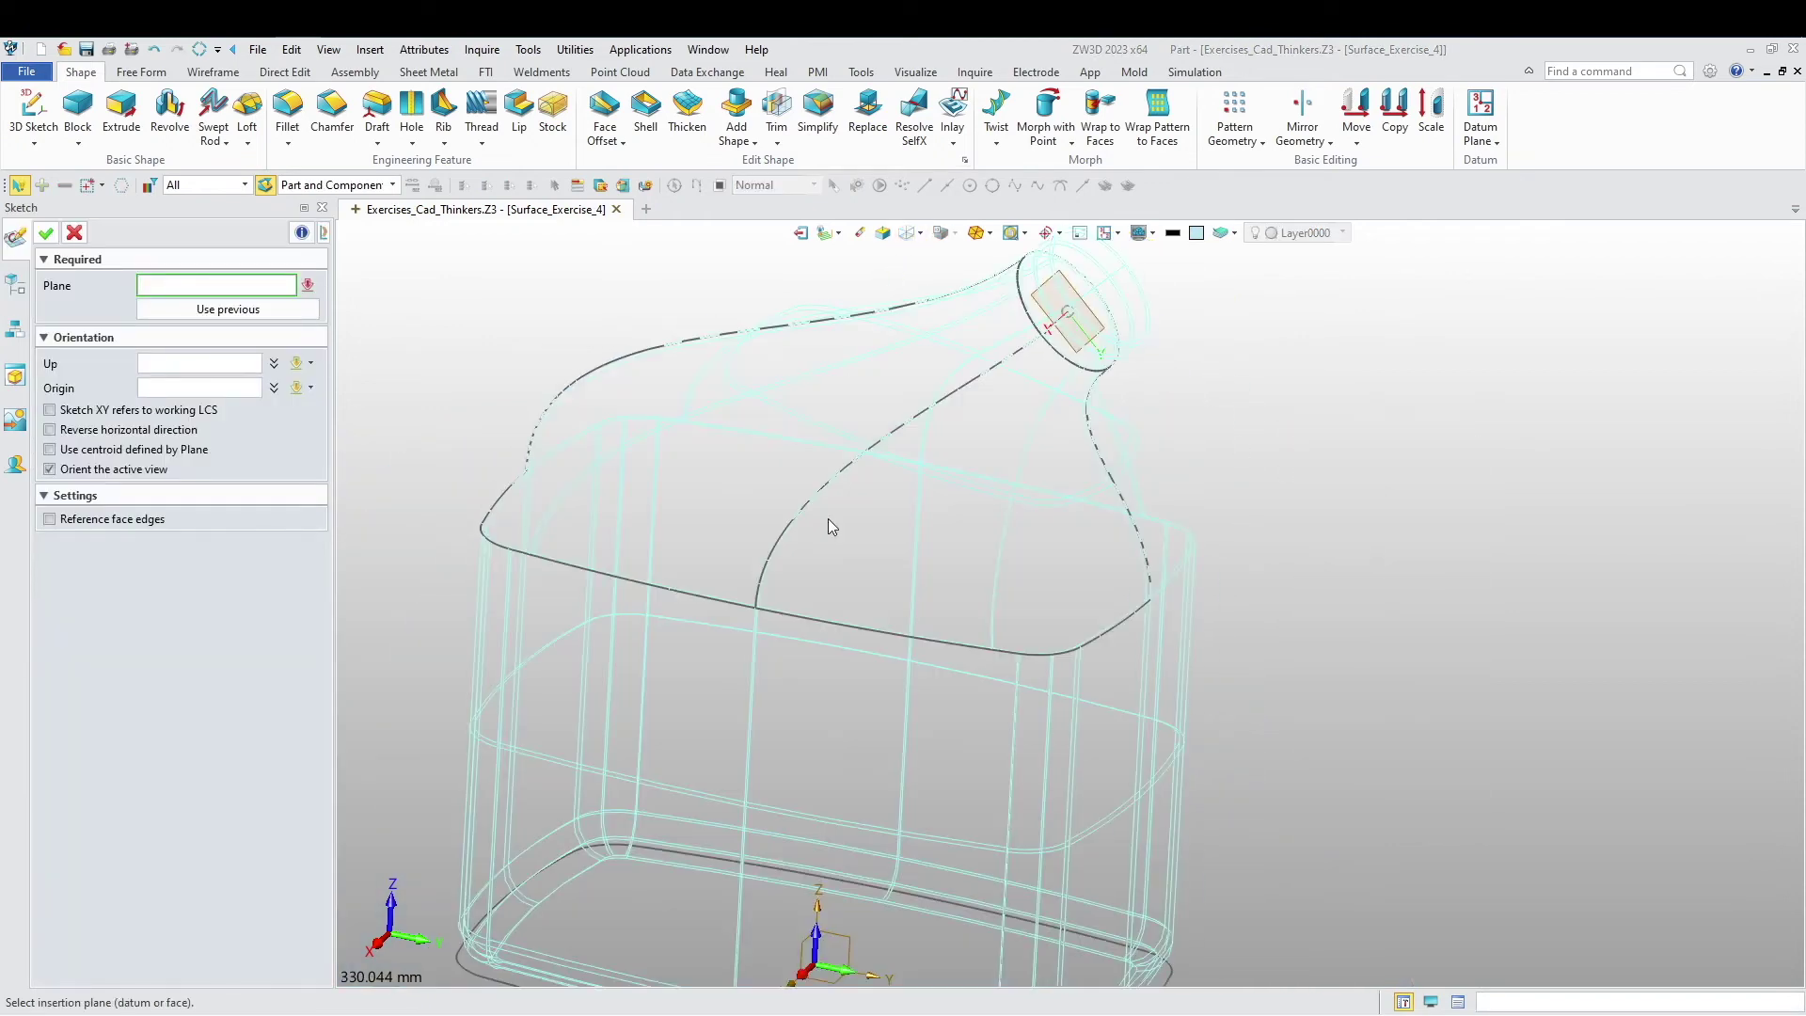
left_click(845, 978)
middle_click(625, 724)
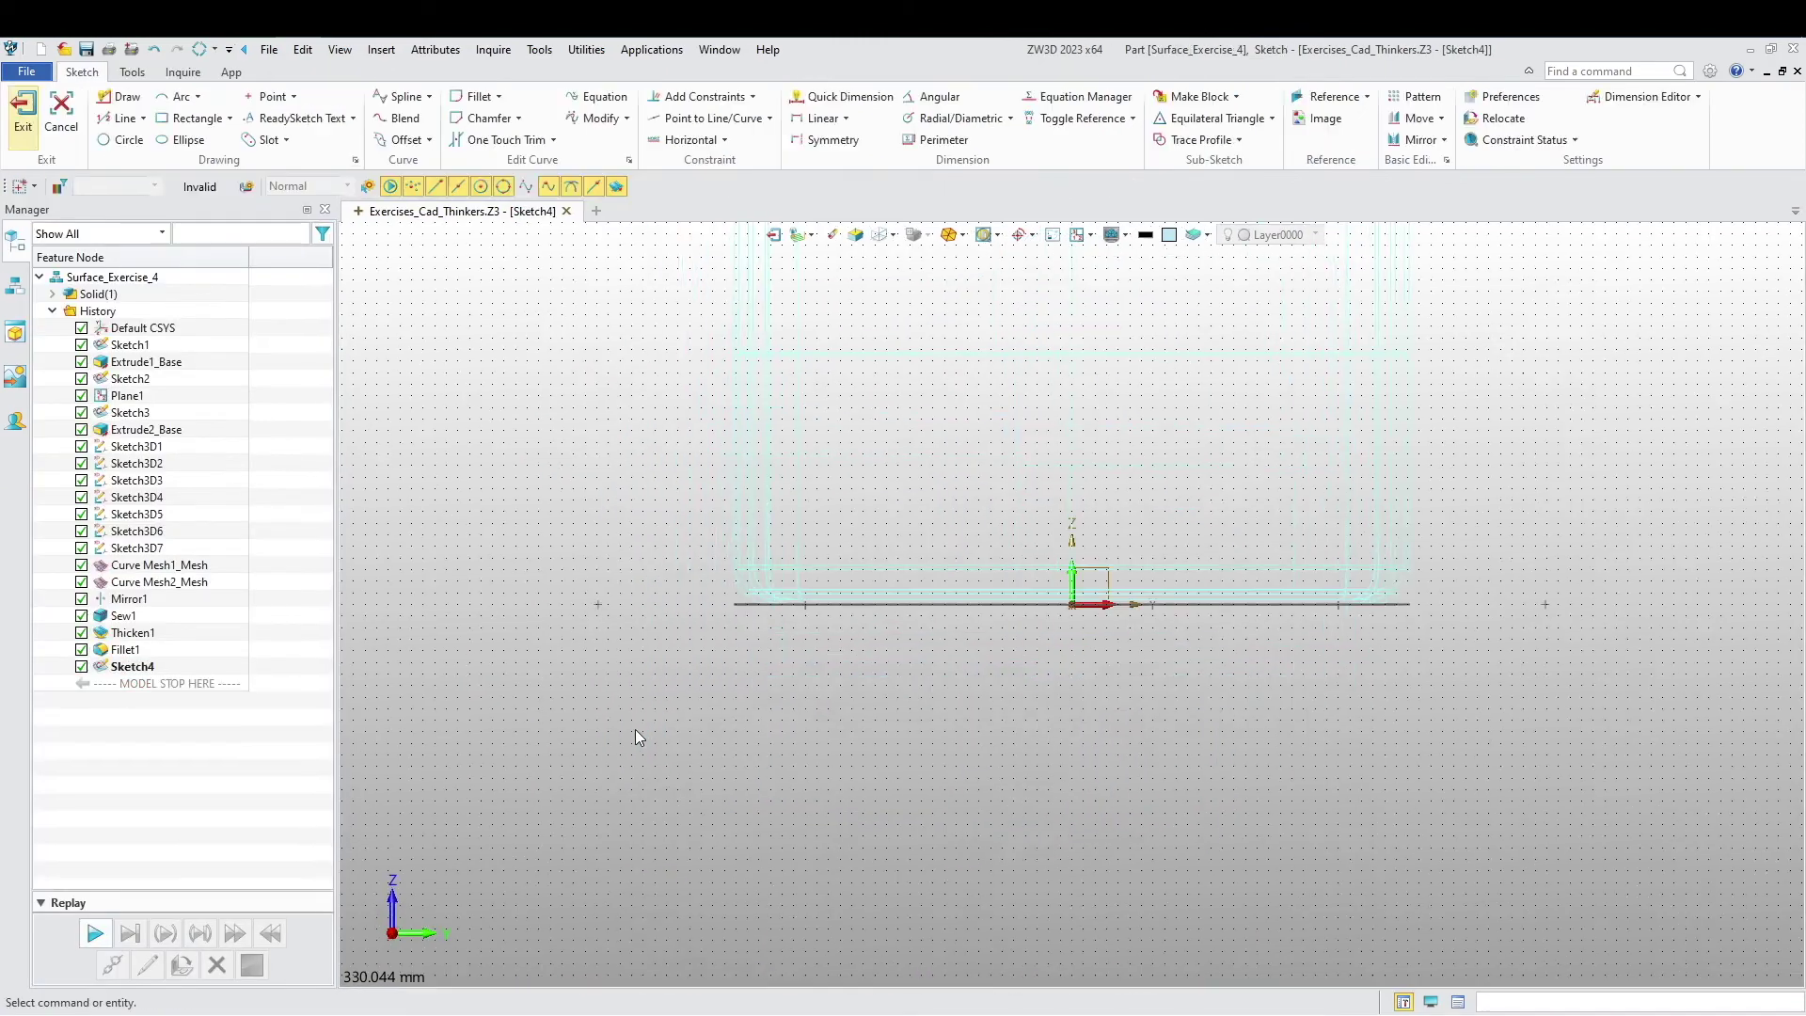
Step: Draw a line along the outer side of the neck ring from its base corner to its rim corner and make it construction geometry
middle_click_drag(1095, 360, 845, 895)
scroll(997, 374, "up", 8)
middle_click_drag(980, 387, 762, 789)
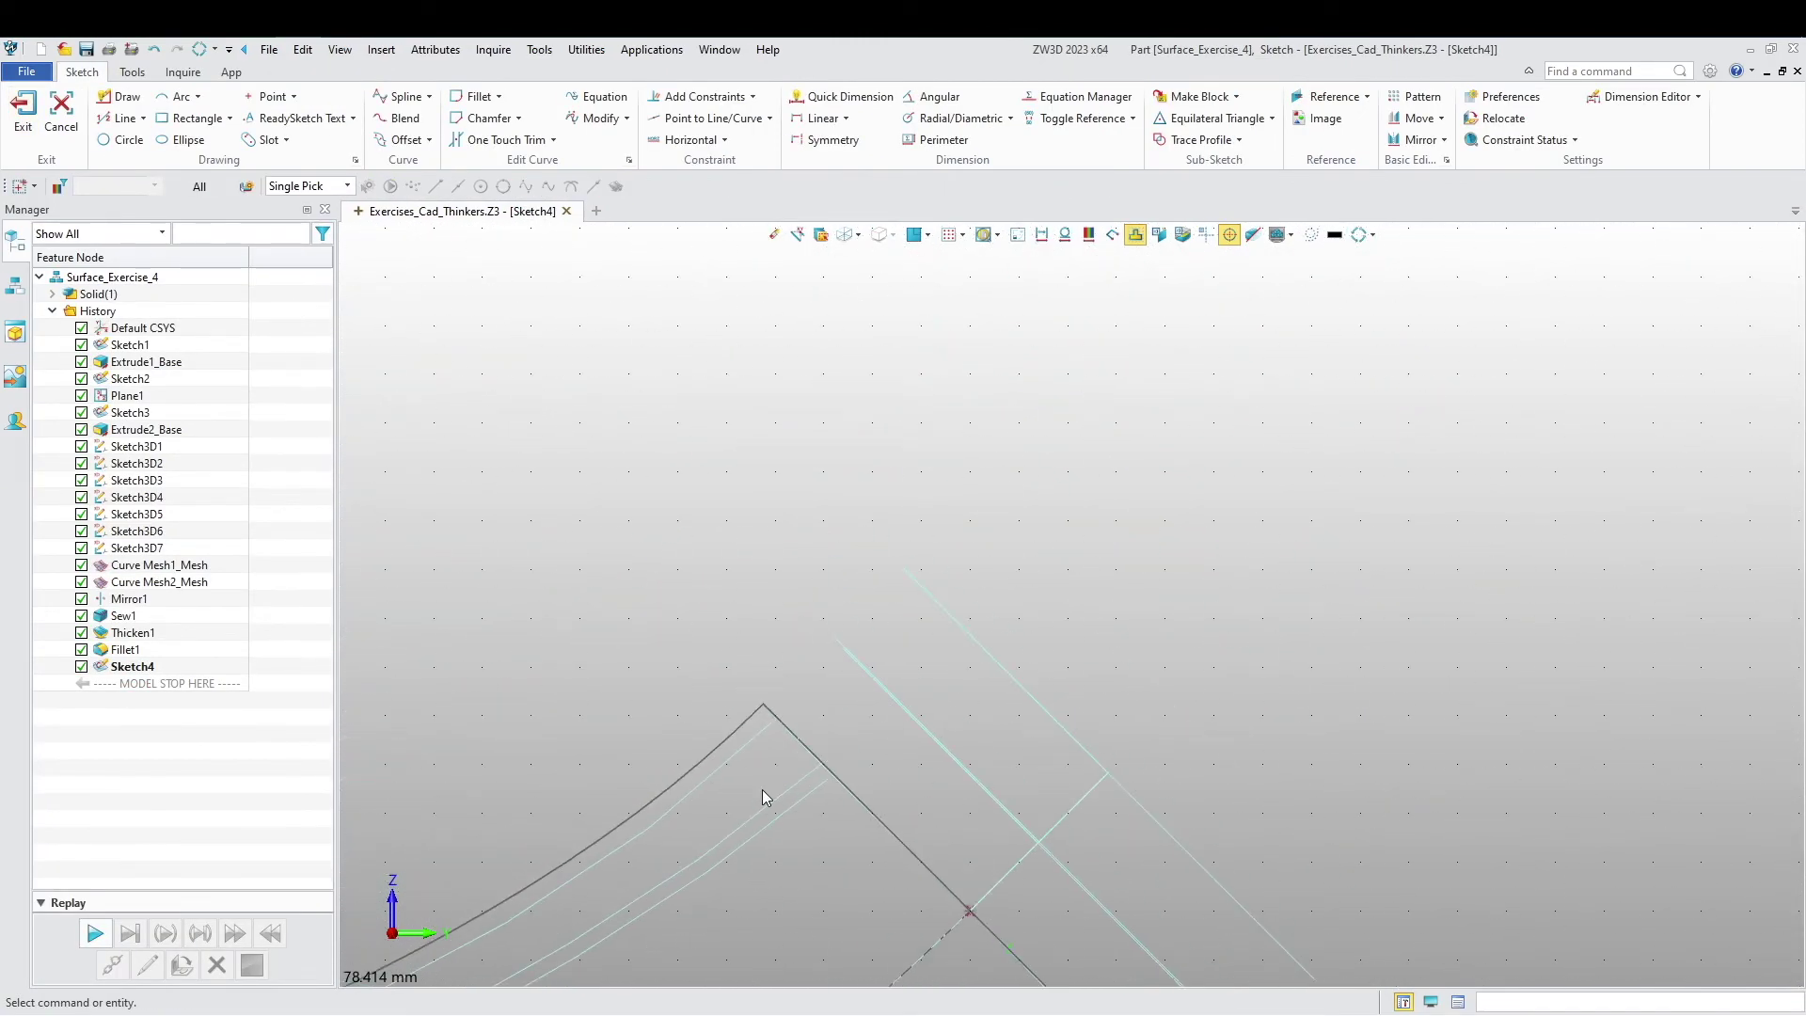
left_click(125, 117)
left_click(765, 705)
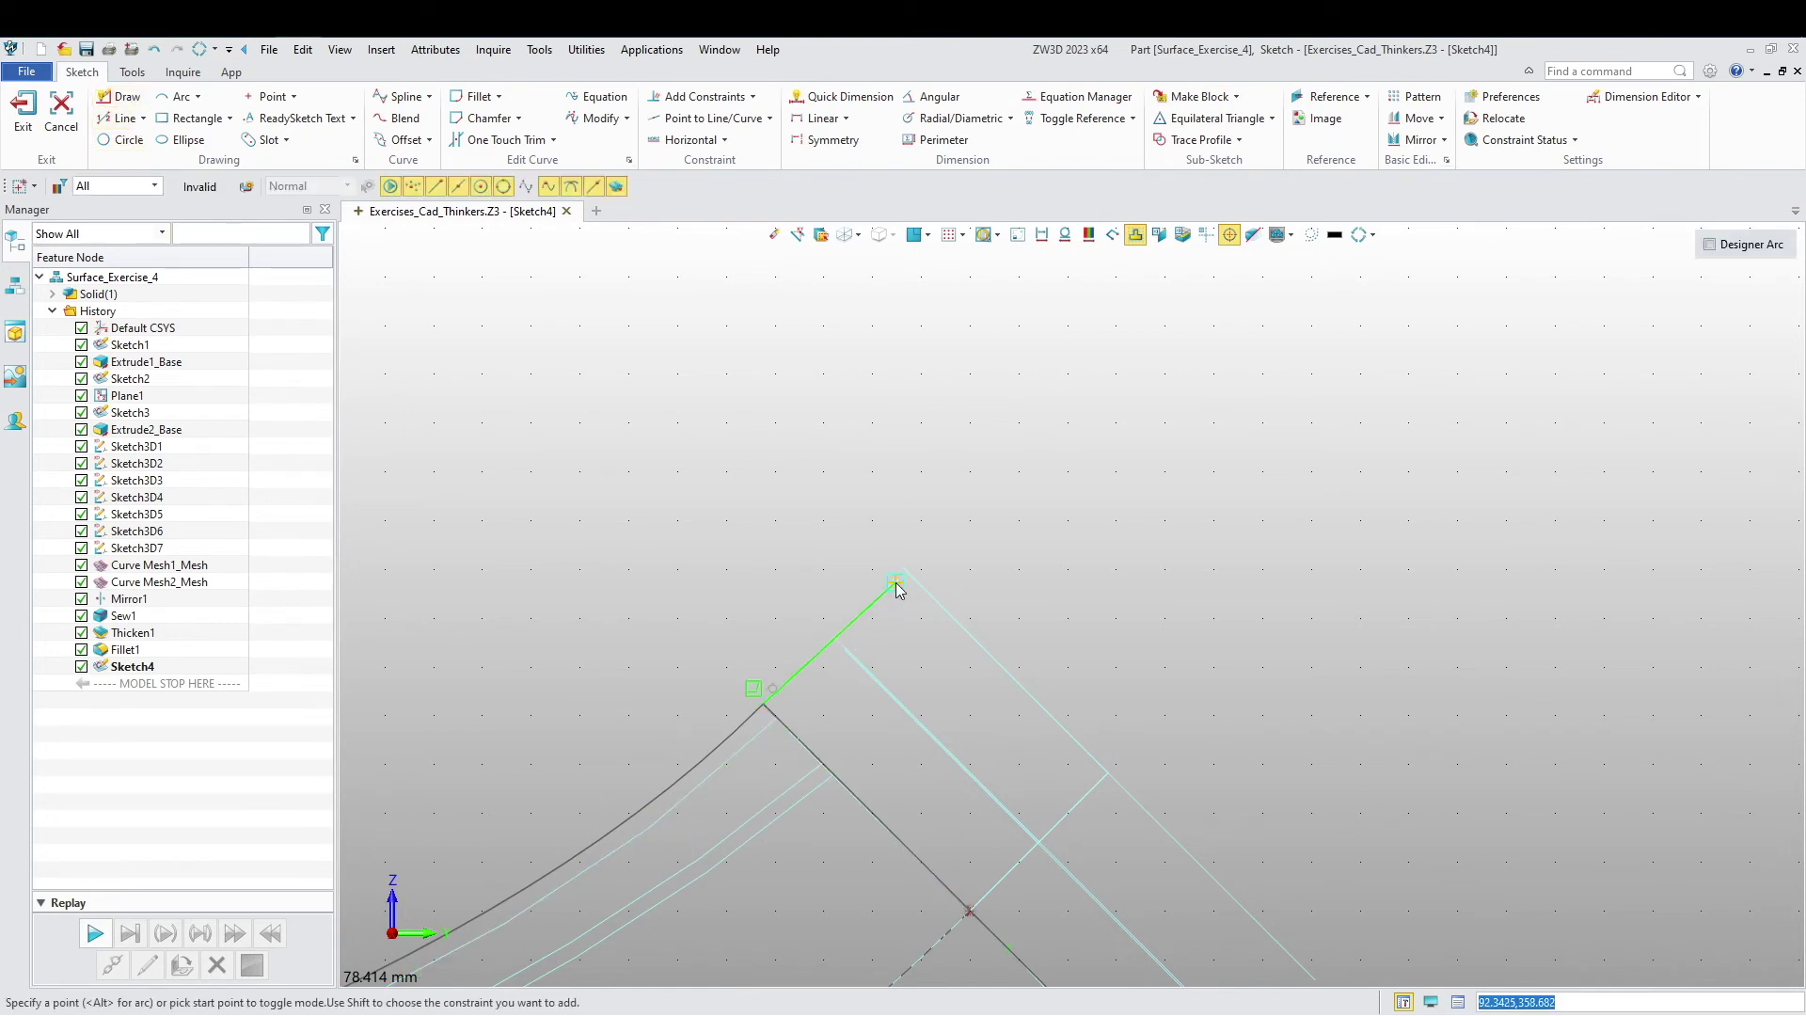
left_click(901, 565)
middle_click(851, 640)
right_click(850, 635)
left_click(856, 614)
scroll(872, 612, "up", 3)
middle_click_drag(885, 662, 972, 729)
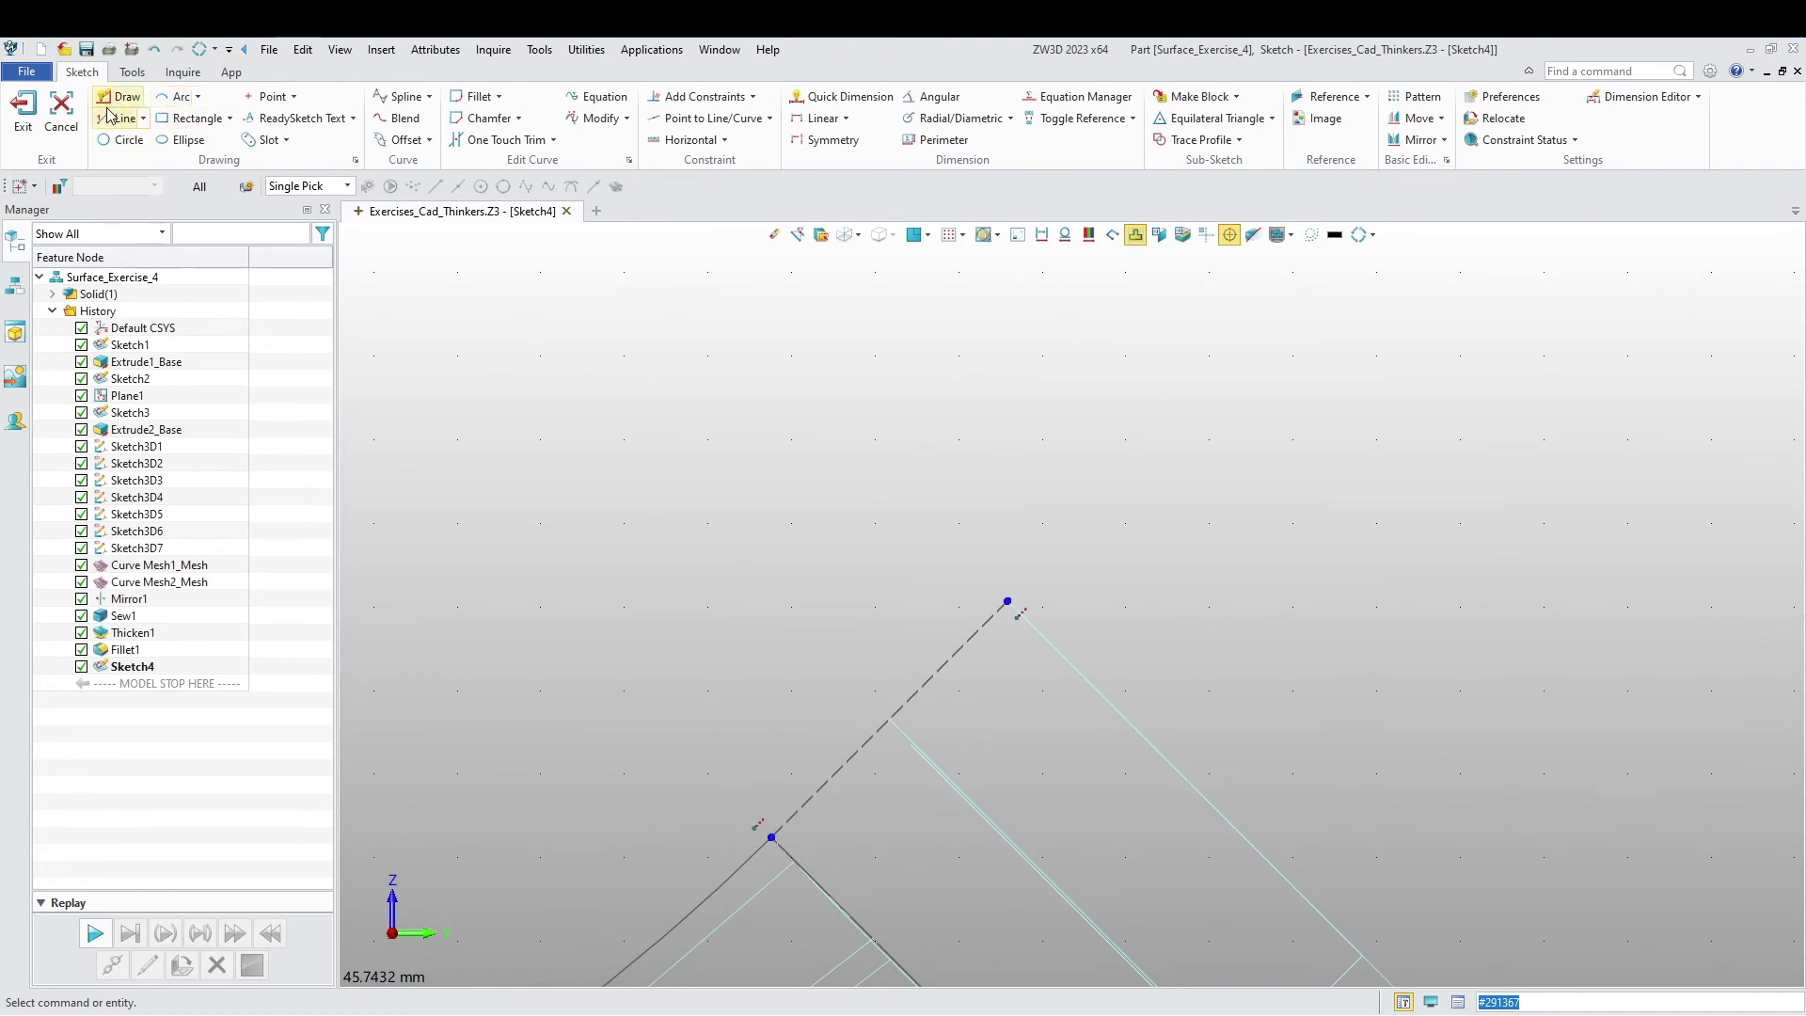
Step: Draw a closed triangle with sides about 3 mm long outside the neck, its base lying on the construction line near the rim
left_click(138, 100)
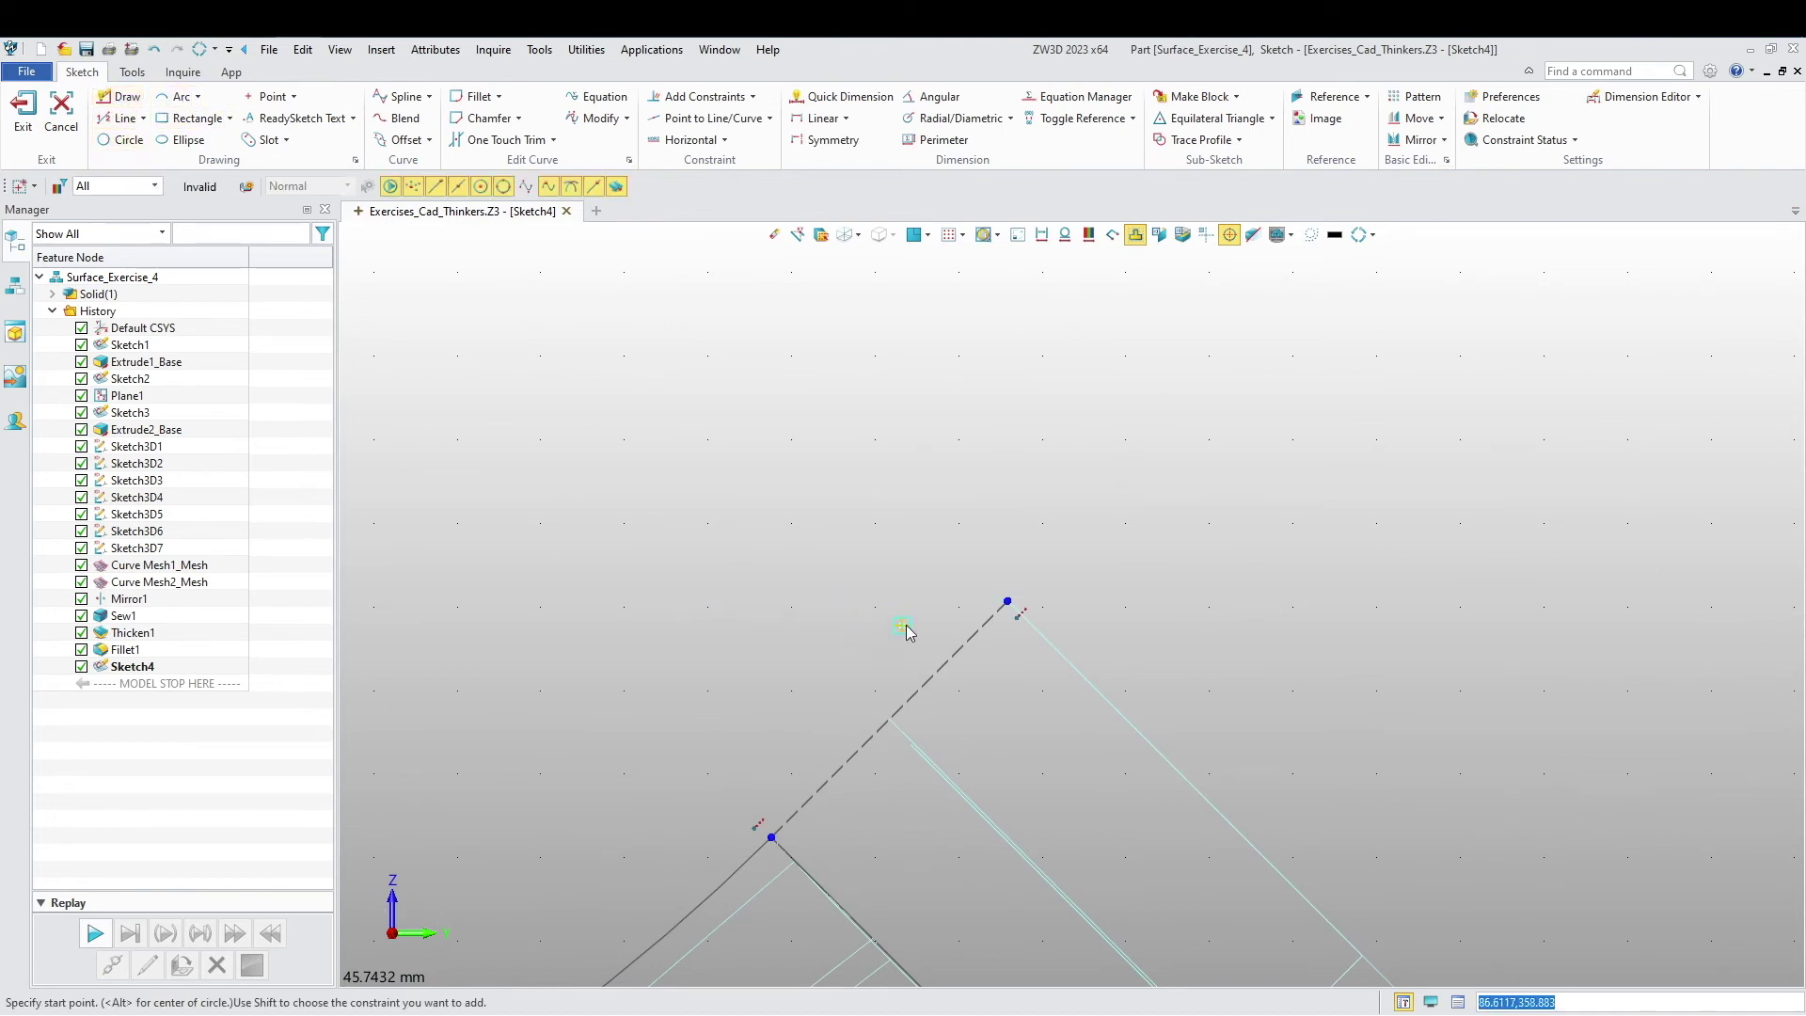
scroll(955, 591, "up", 4)
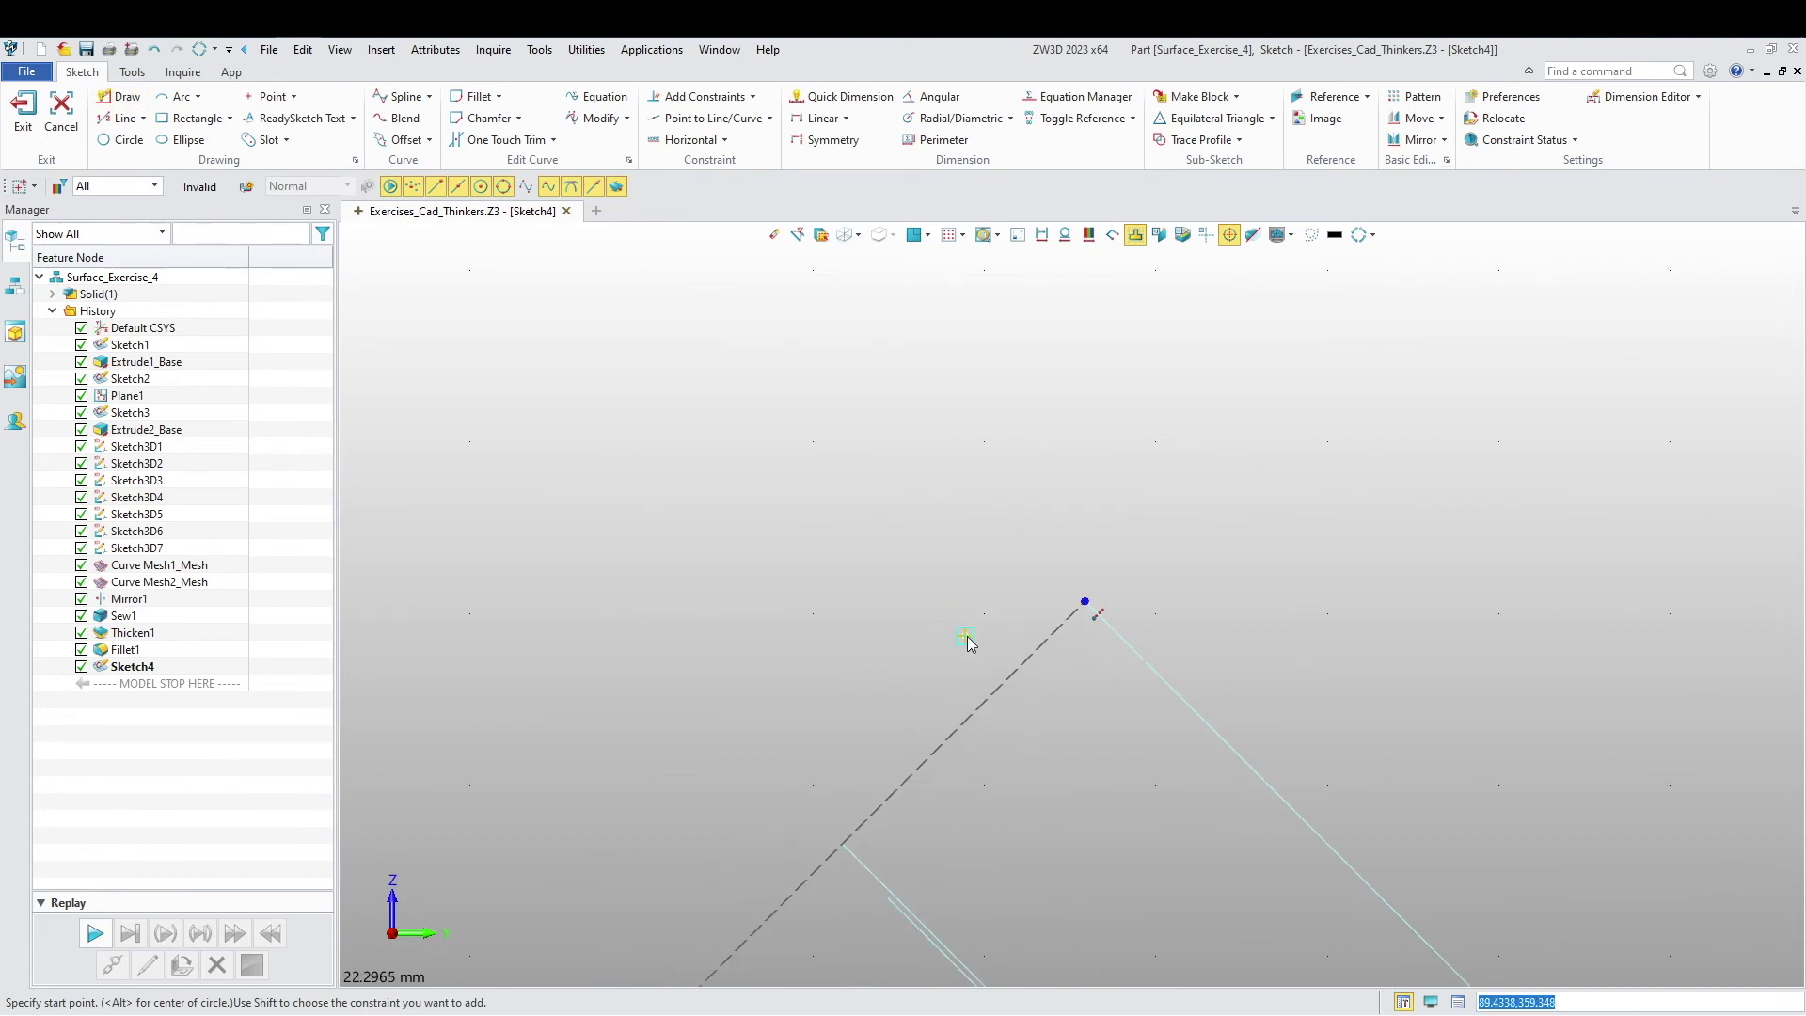
left_click(1041, 646)
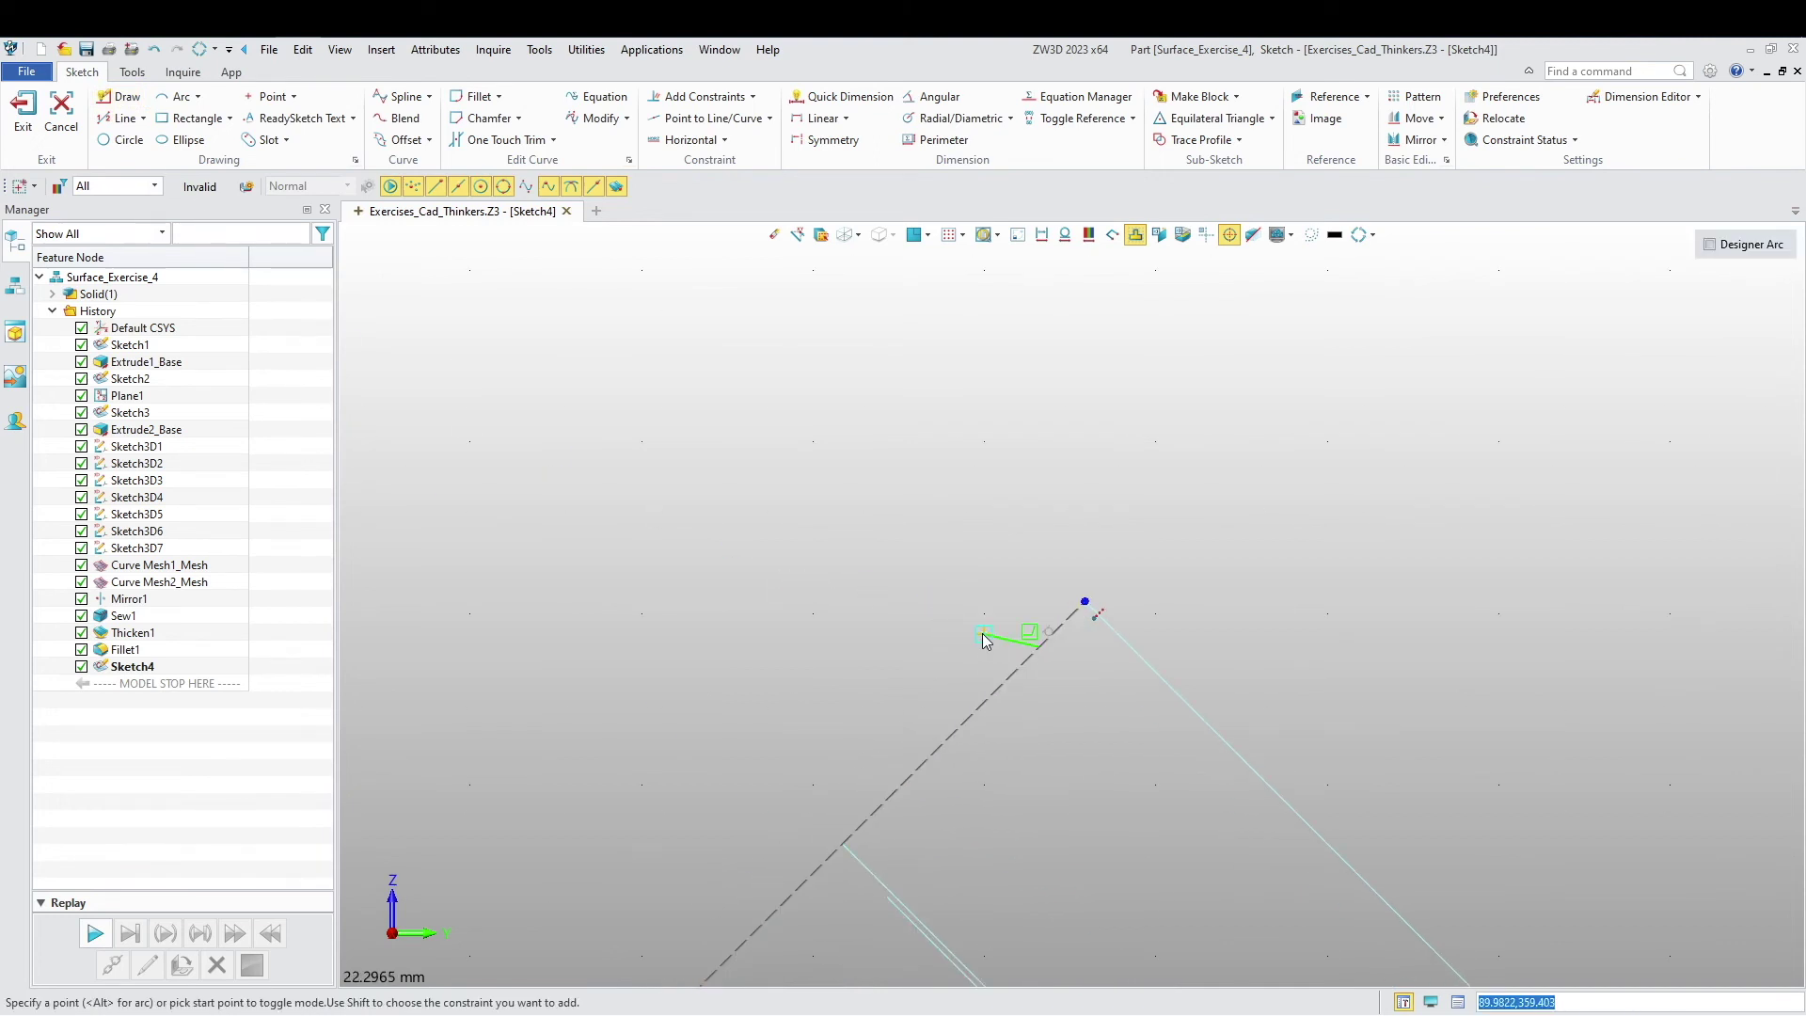
left_click(933, 627)
left_click(960, 723)
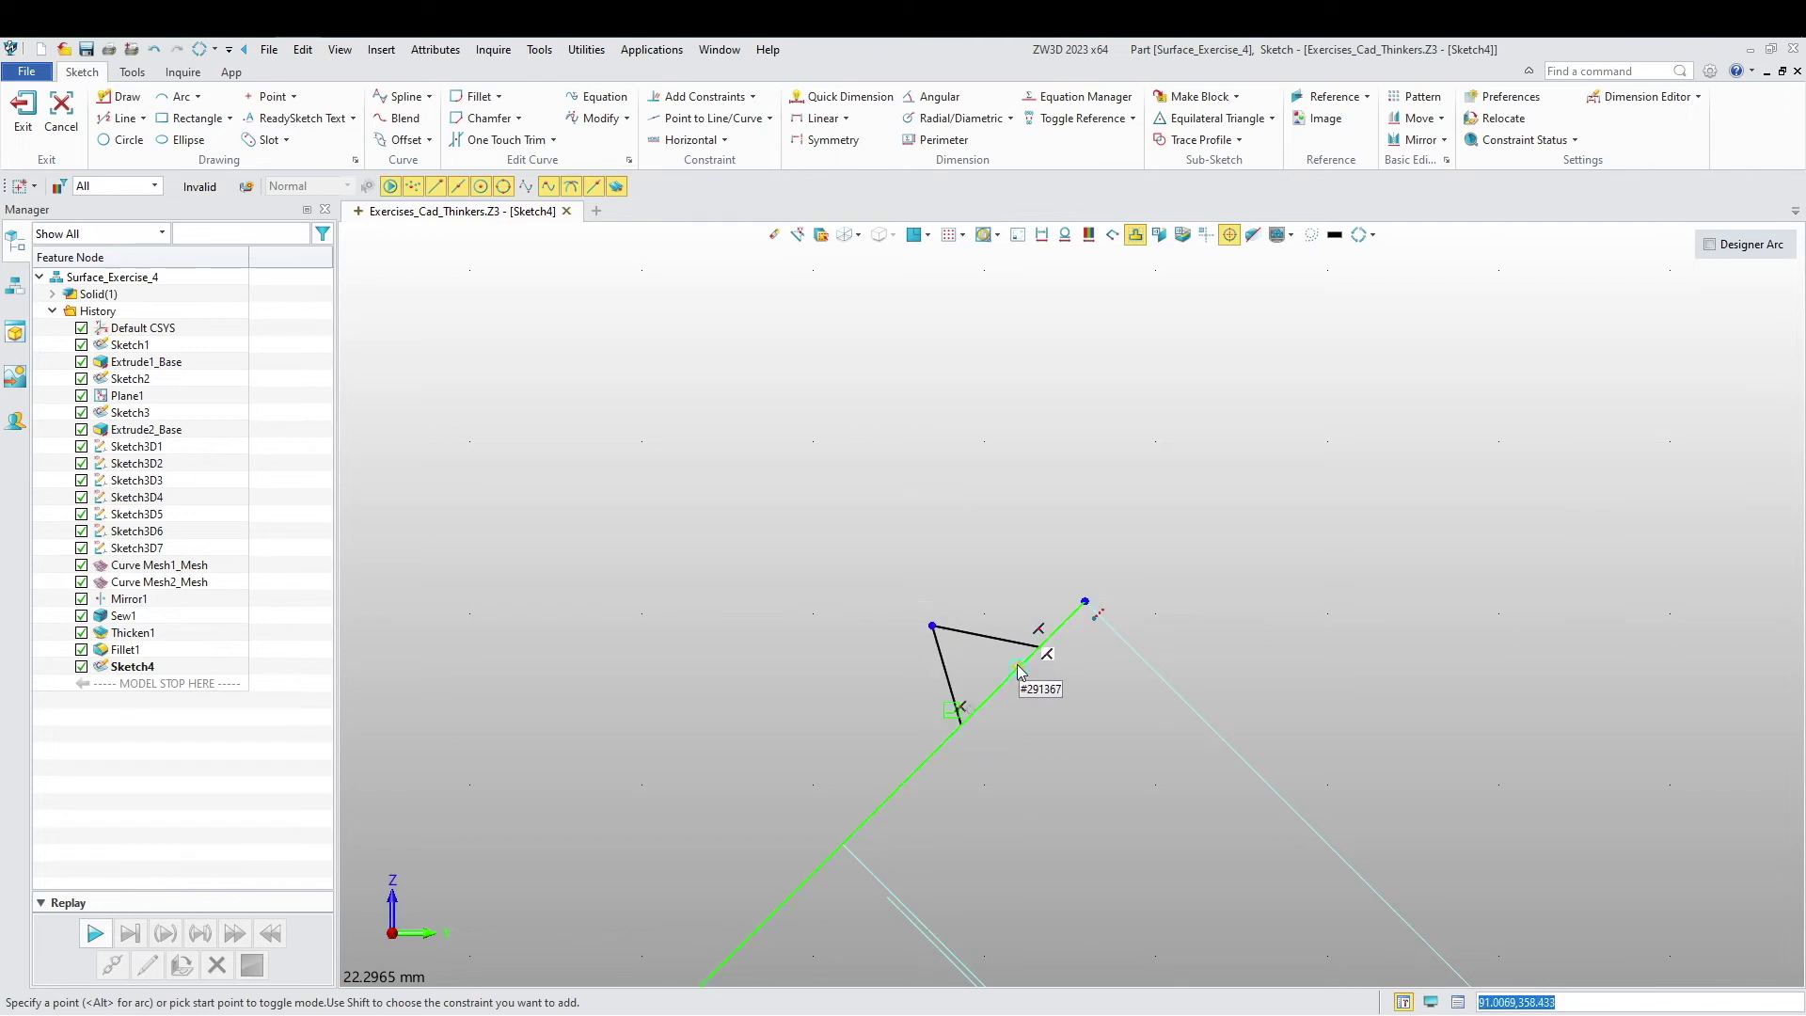
left_click(1041, 646)
scroll(841, 758, "down", 2)
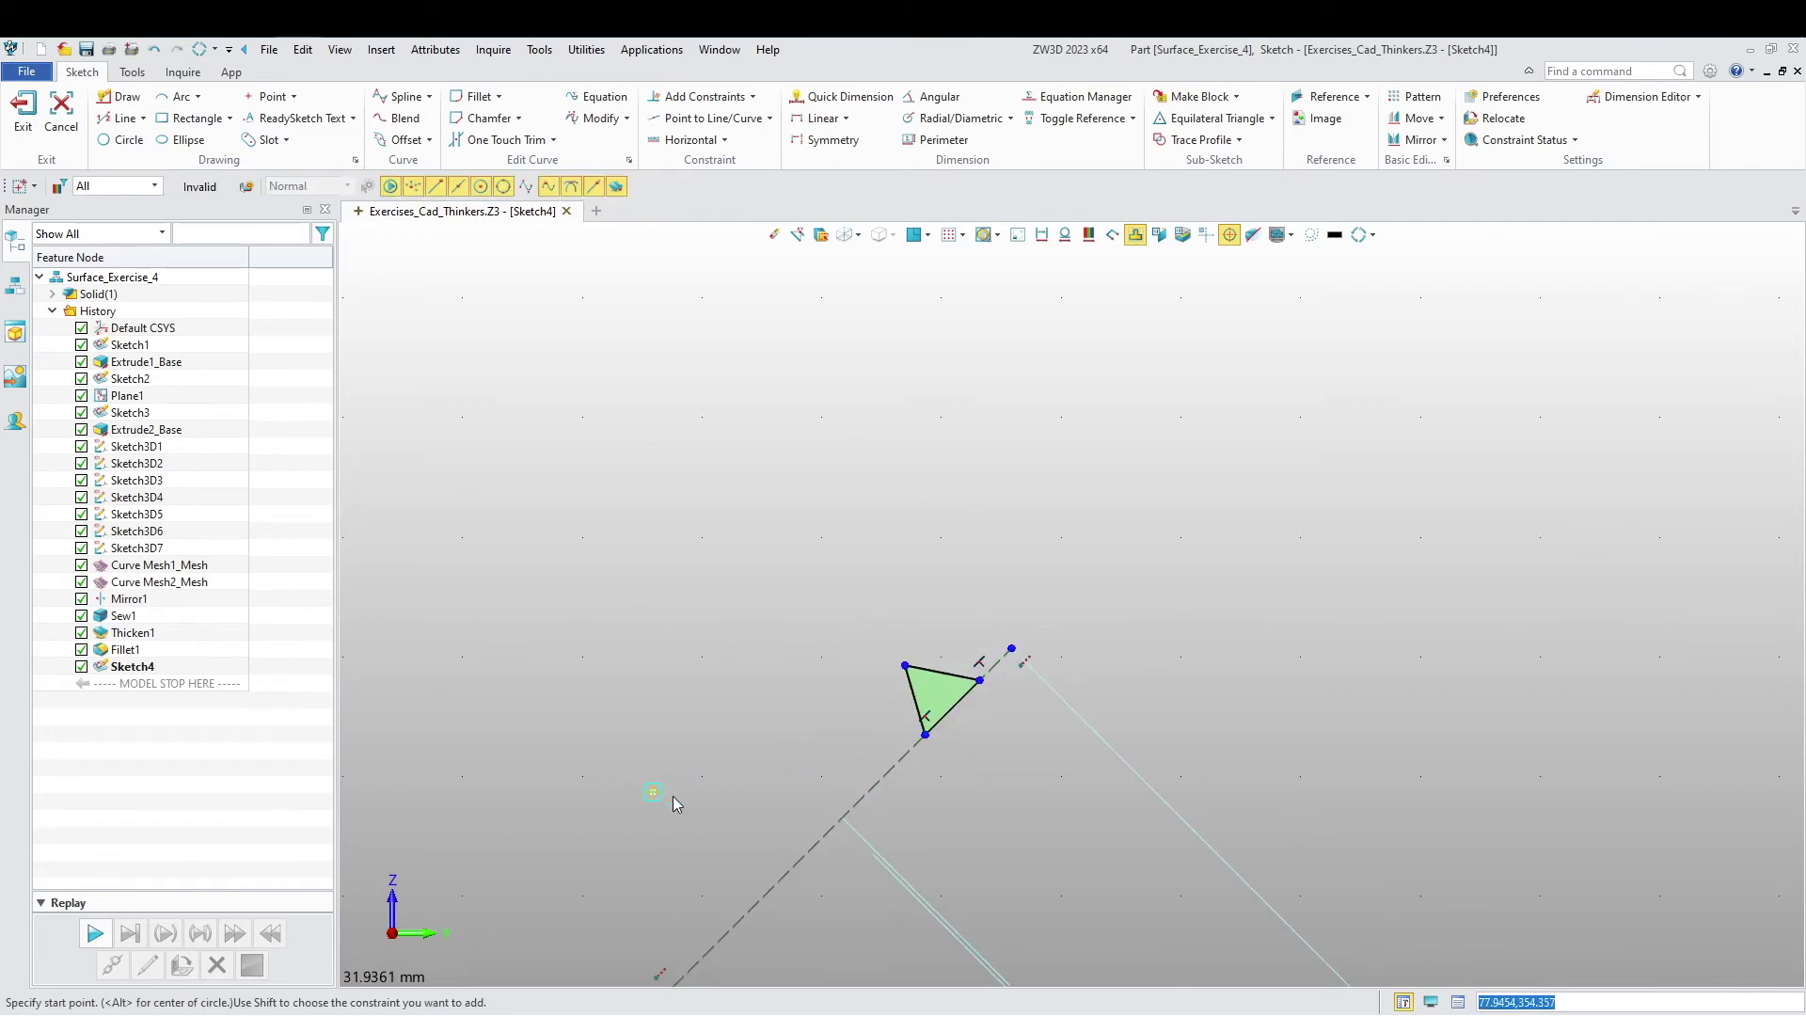
key("Escape")
Step: Draw a line from the triangle's outer apex to the midpoint of its base
scroll(837, 779, "up", 2)
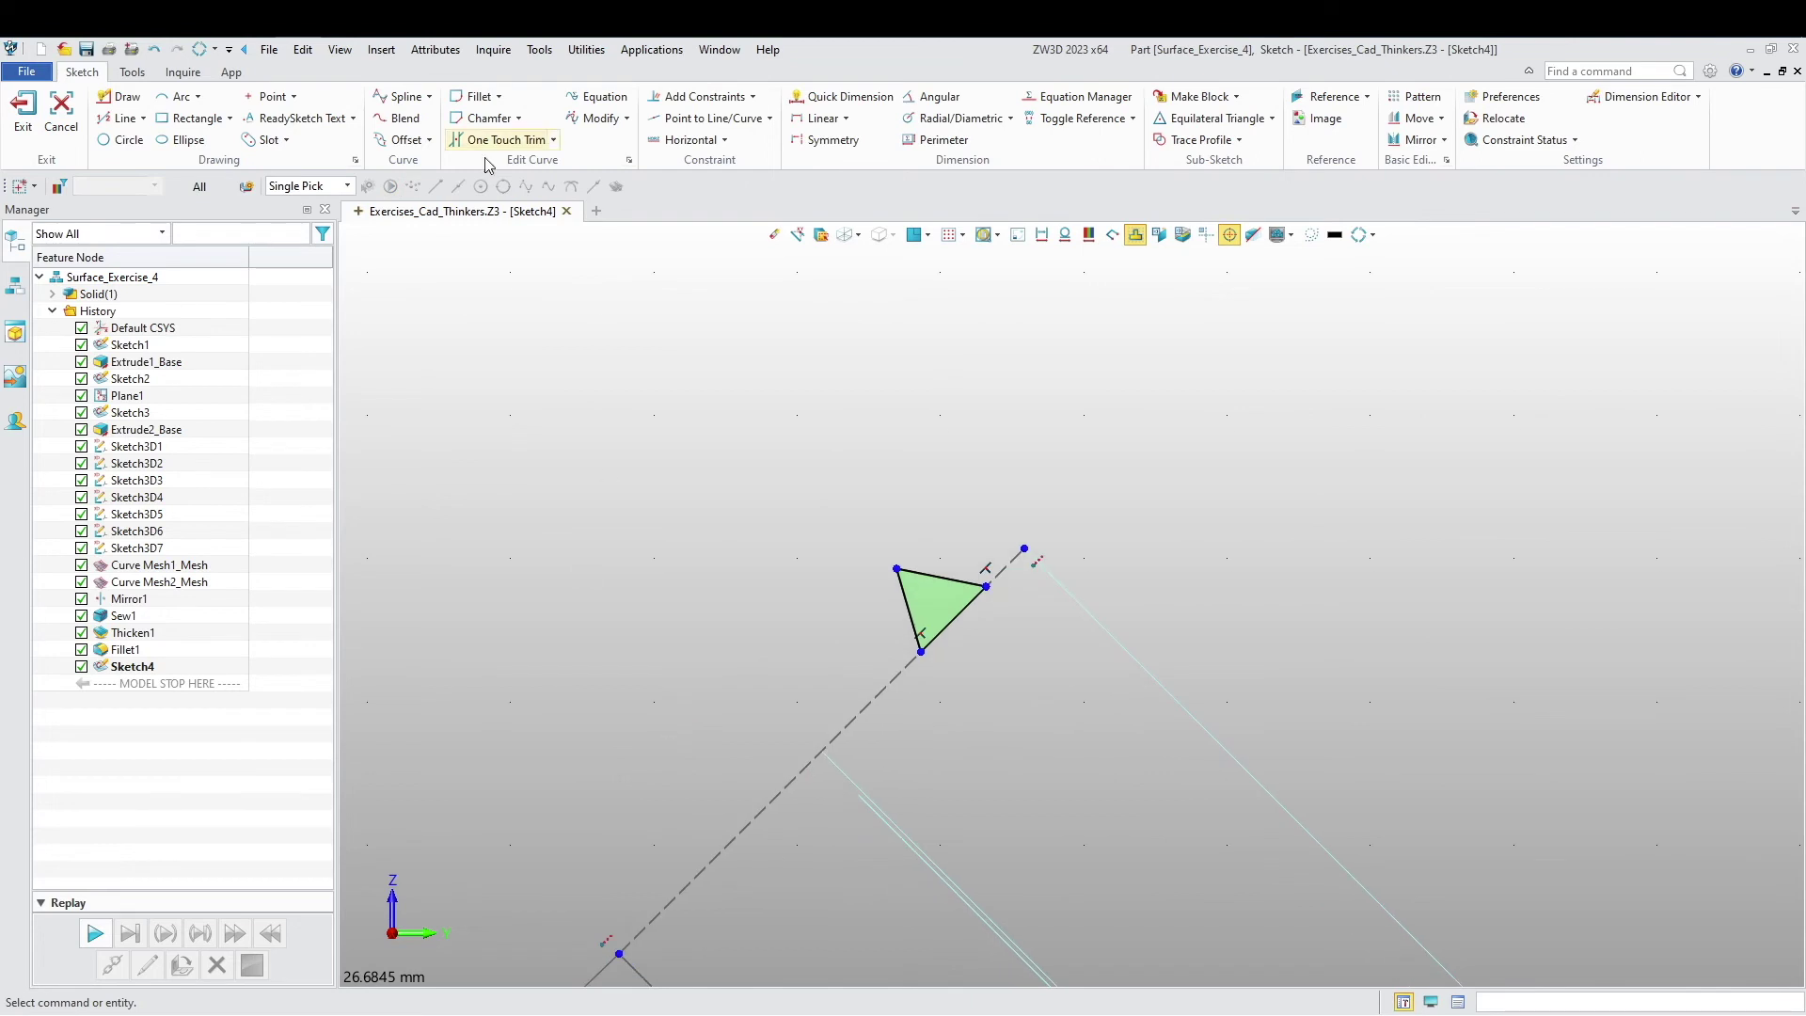
left_click(120, 96)
left_click(895, 572)
scroll(951, 625, "up", 4)
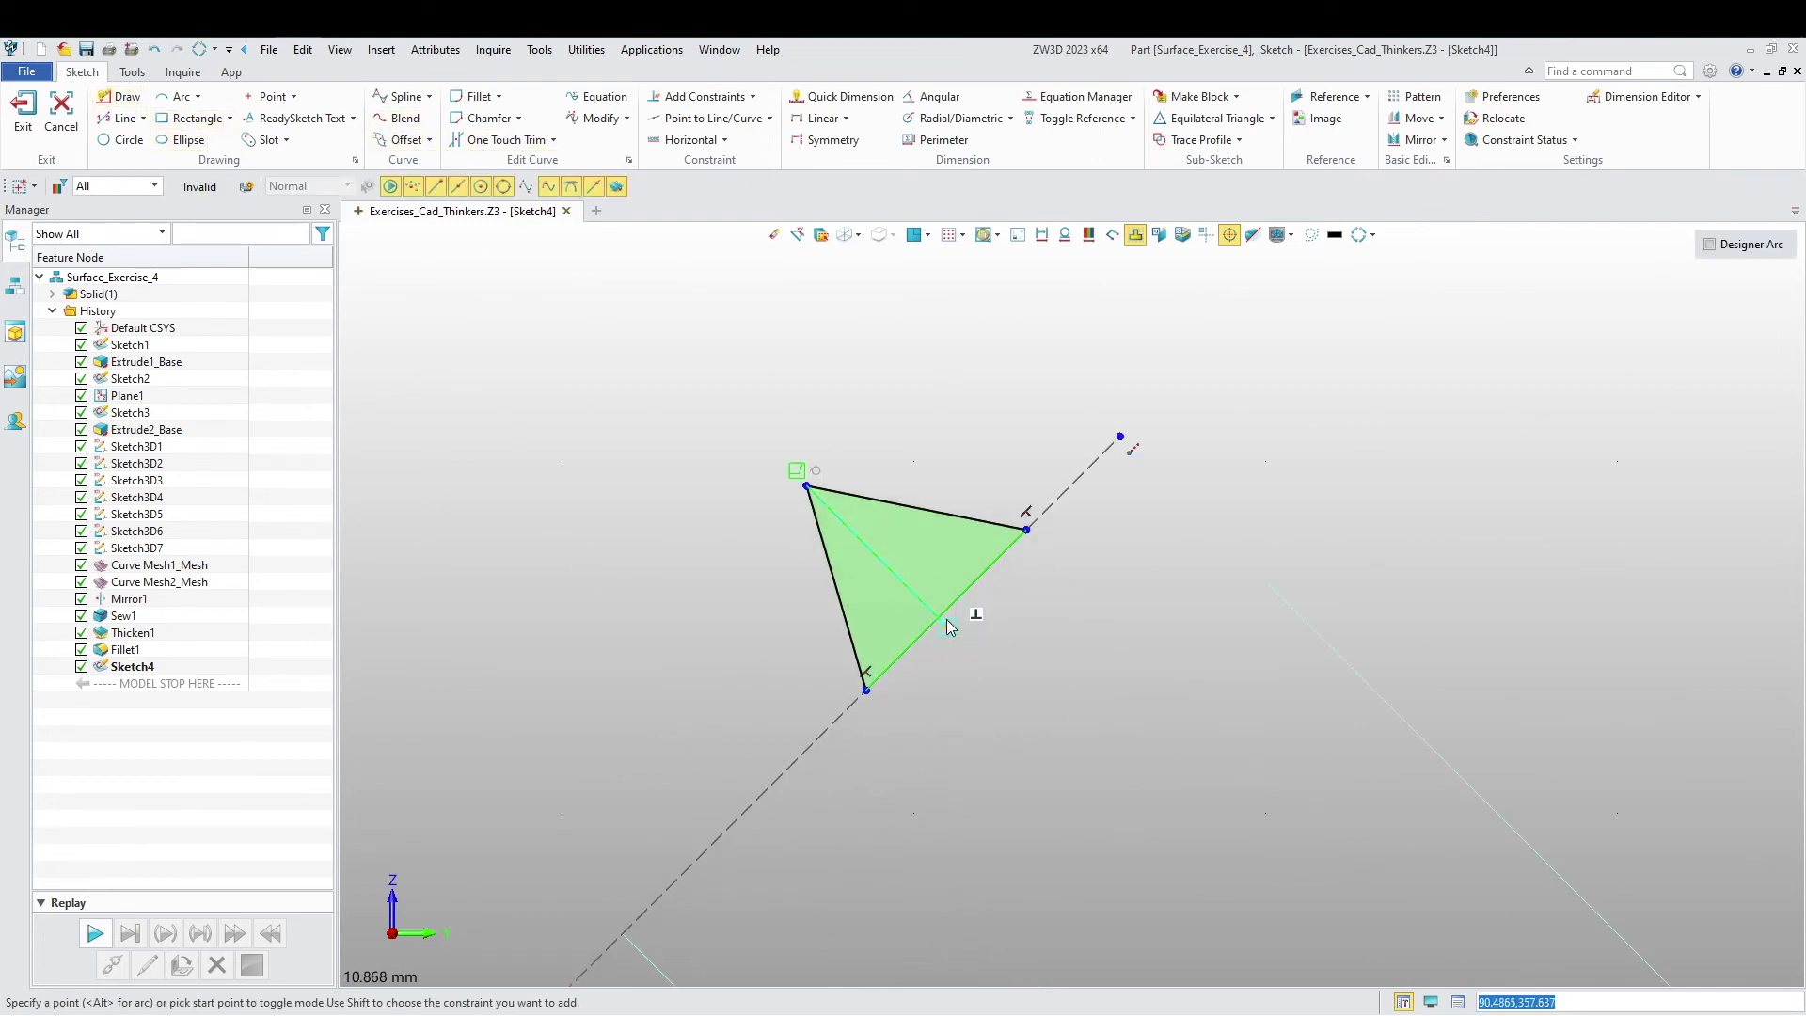
left_click(947, 610)
key("Escape")
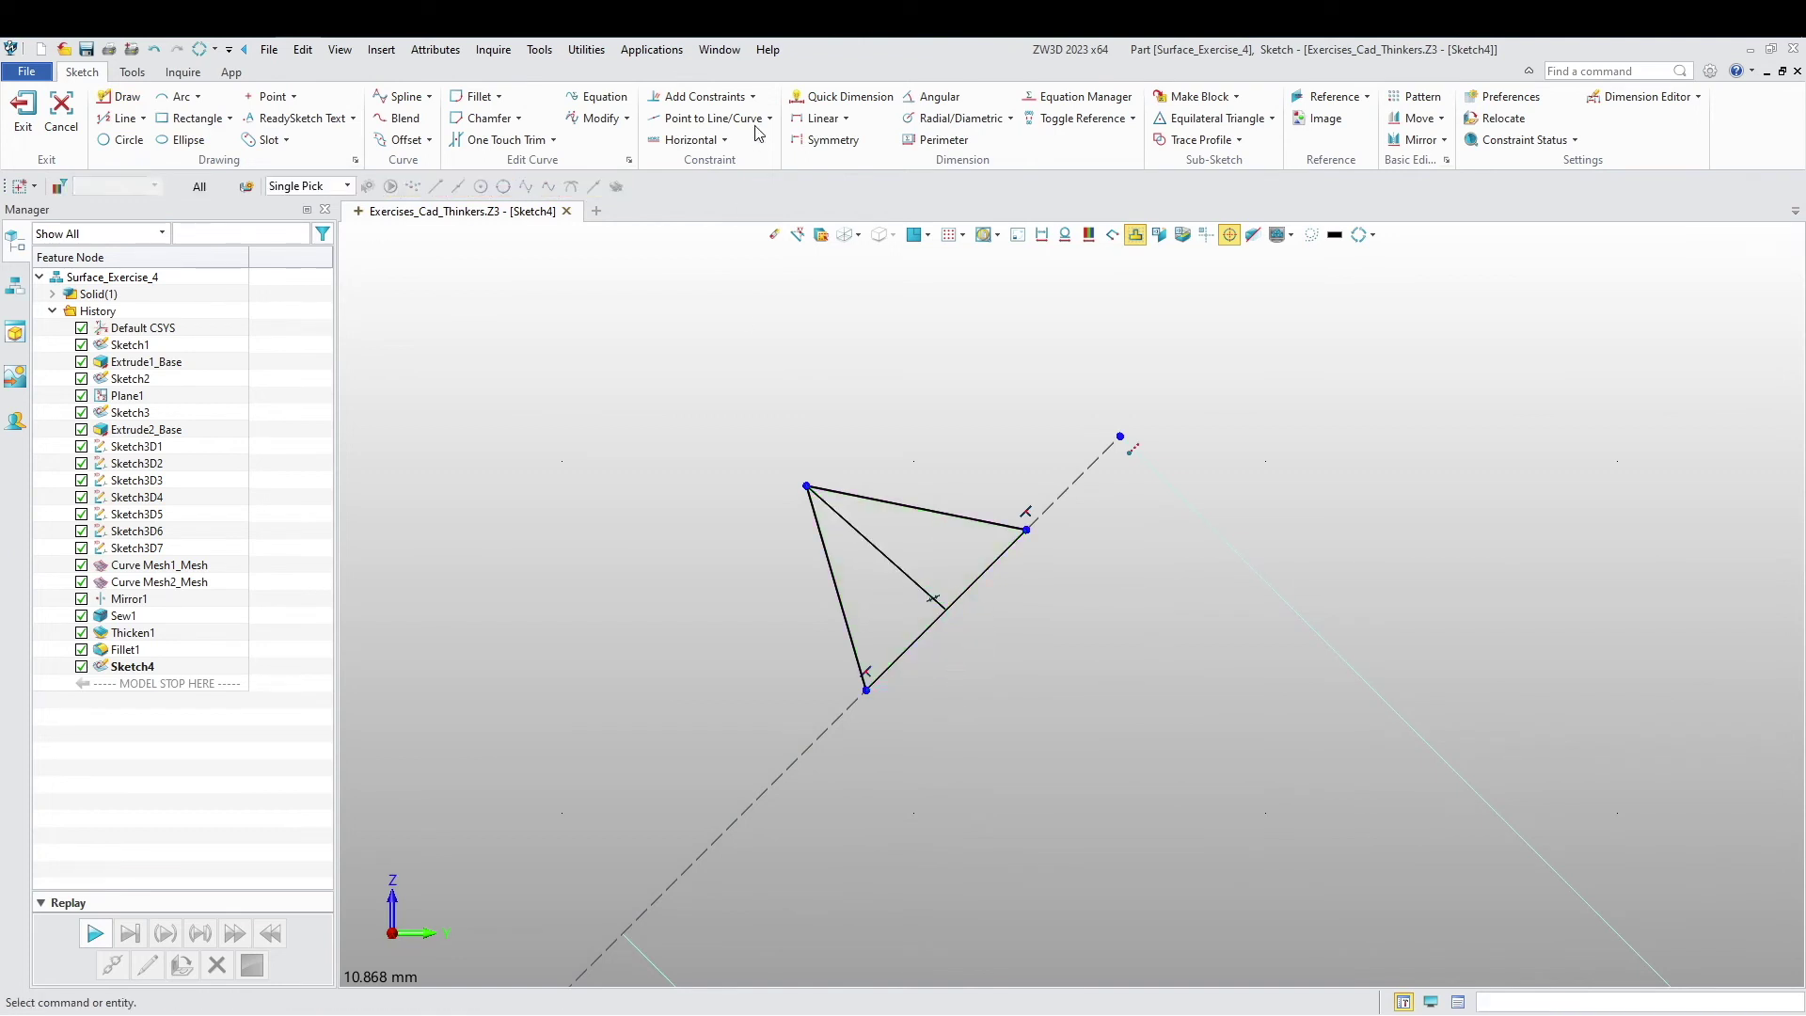
Step: Constrain the line from the apex perpendicular to the triangle's base
left_click(704, 96)
left_click(905, 570)
left_click(979, 578)
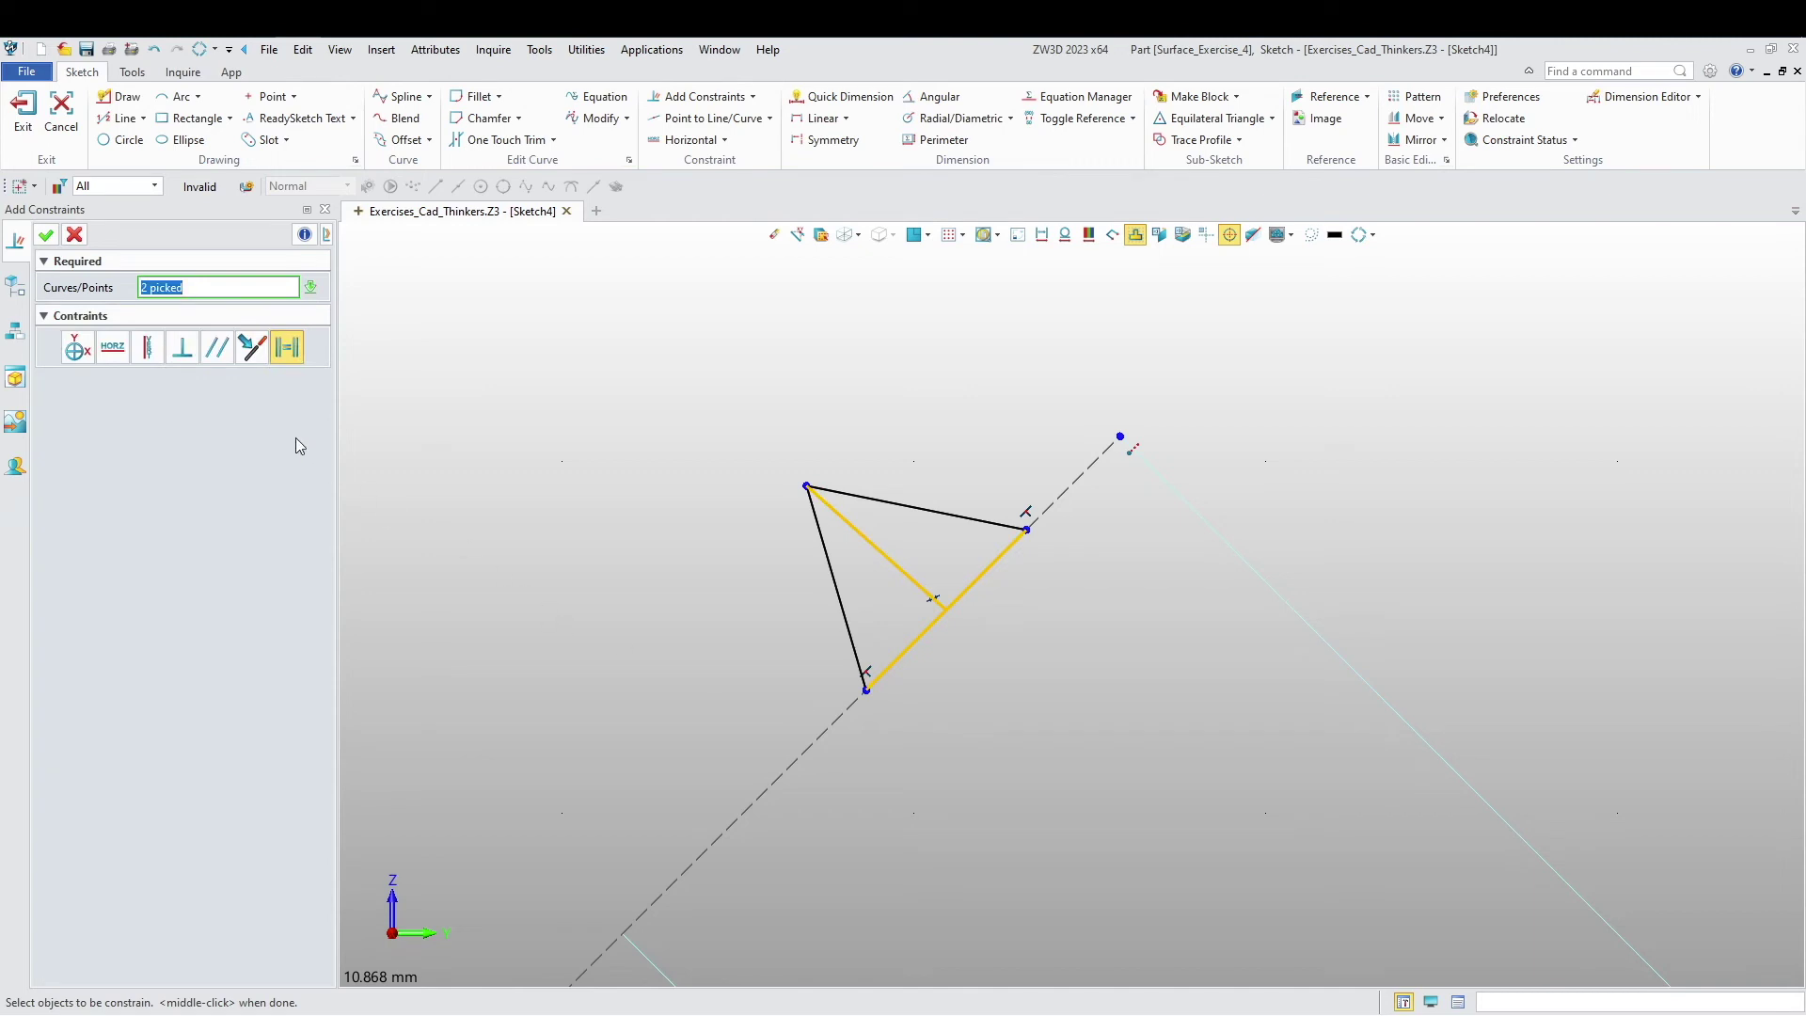
left_click(183, 352)
left_click(51, 240)
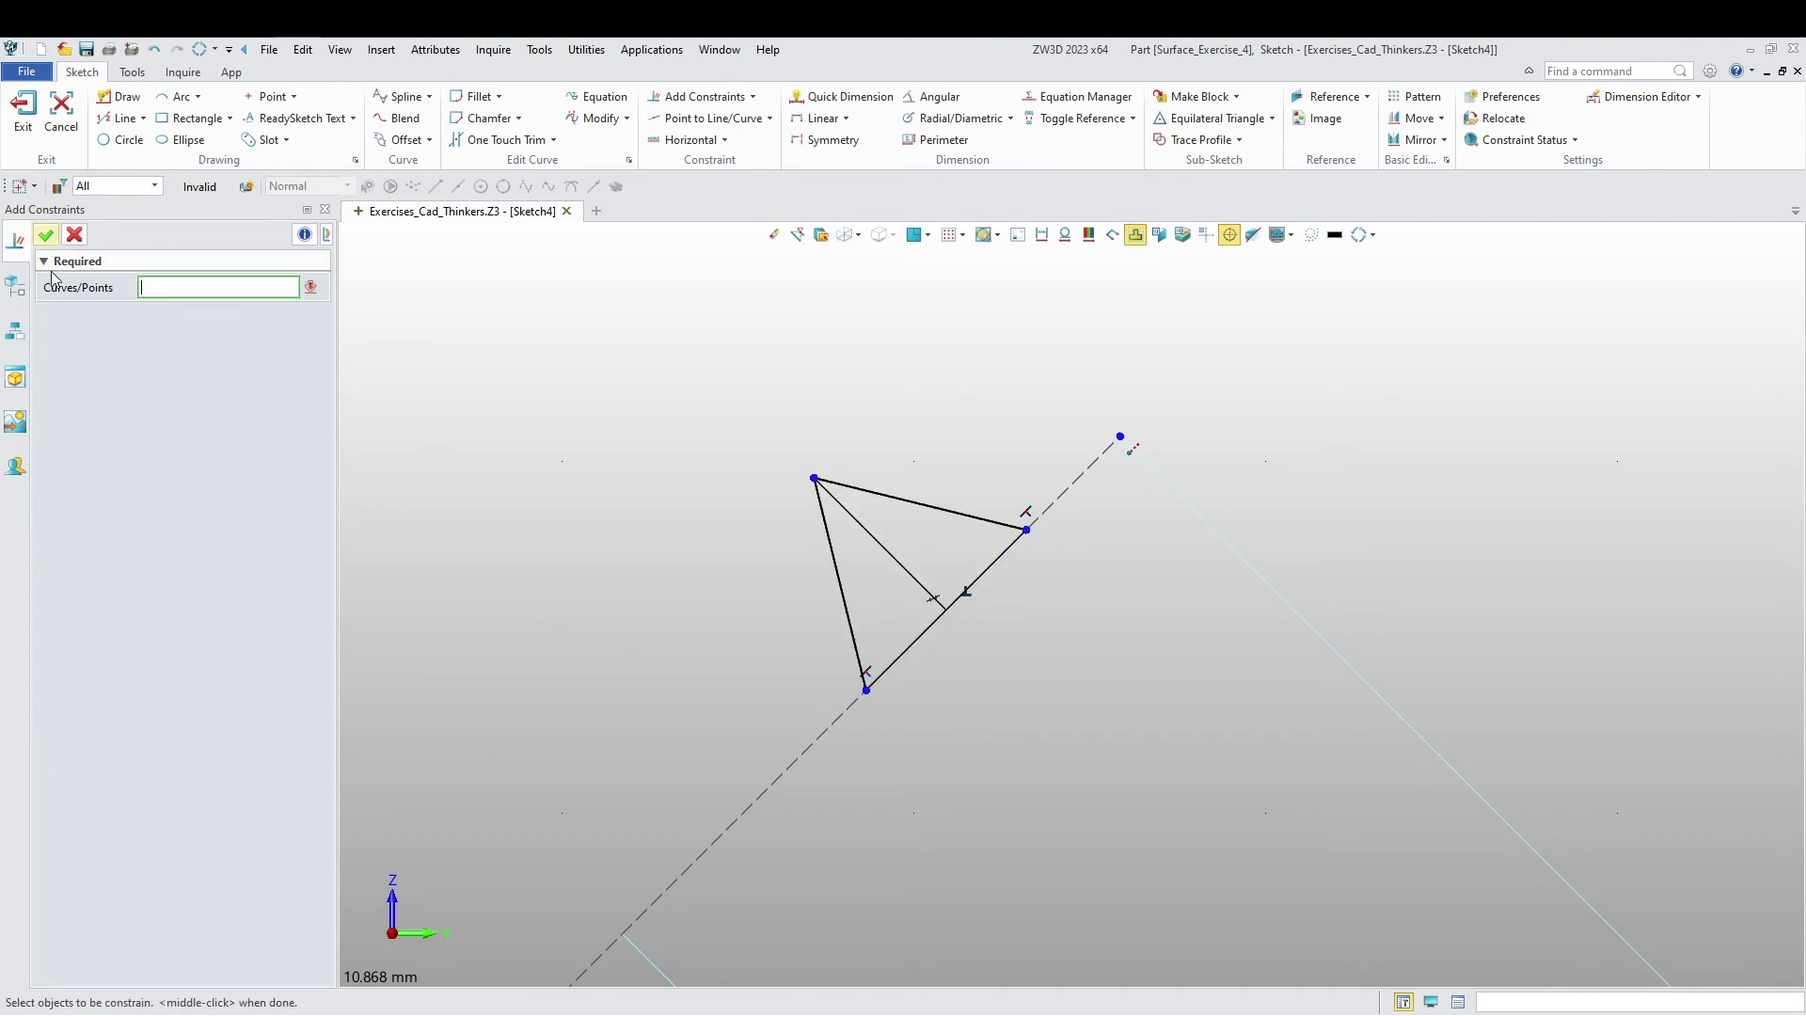
Step: Dimension the triangle side between the apex and the lower base corner and set it to 2 mm
left_click(842, 96)
left_click(793, 572)
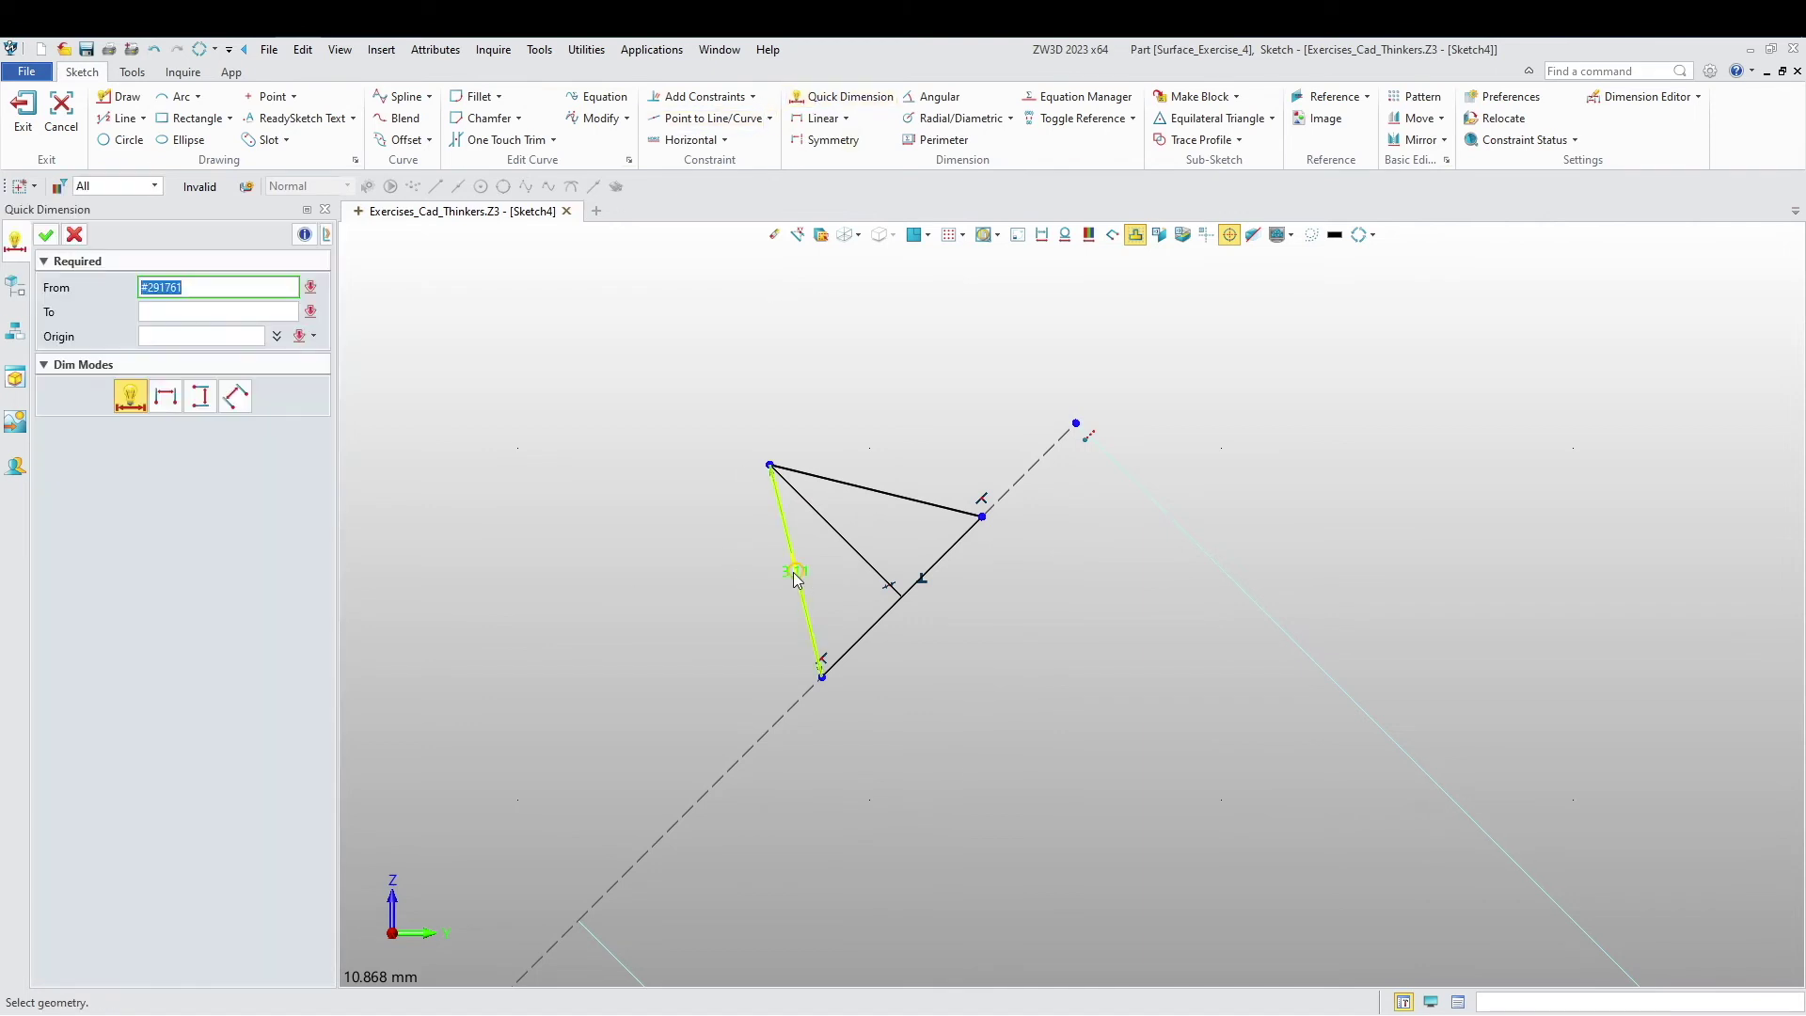
left_click(776, 644)
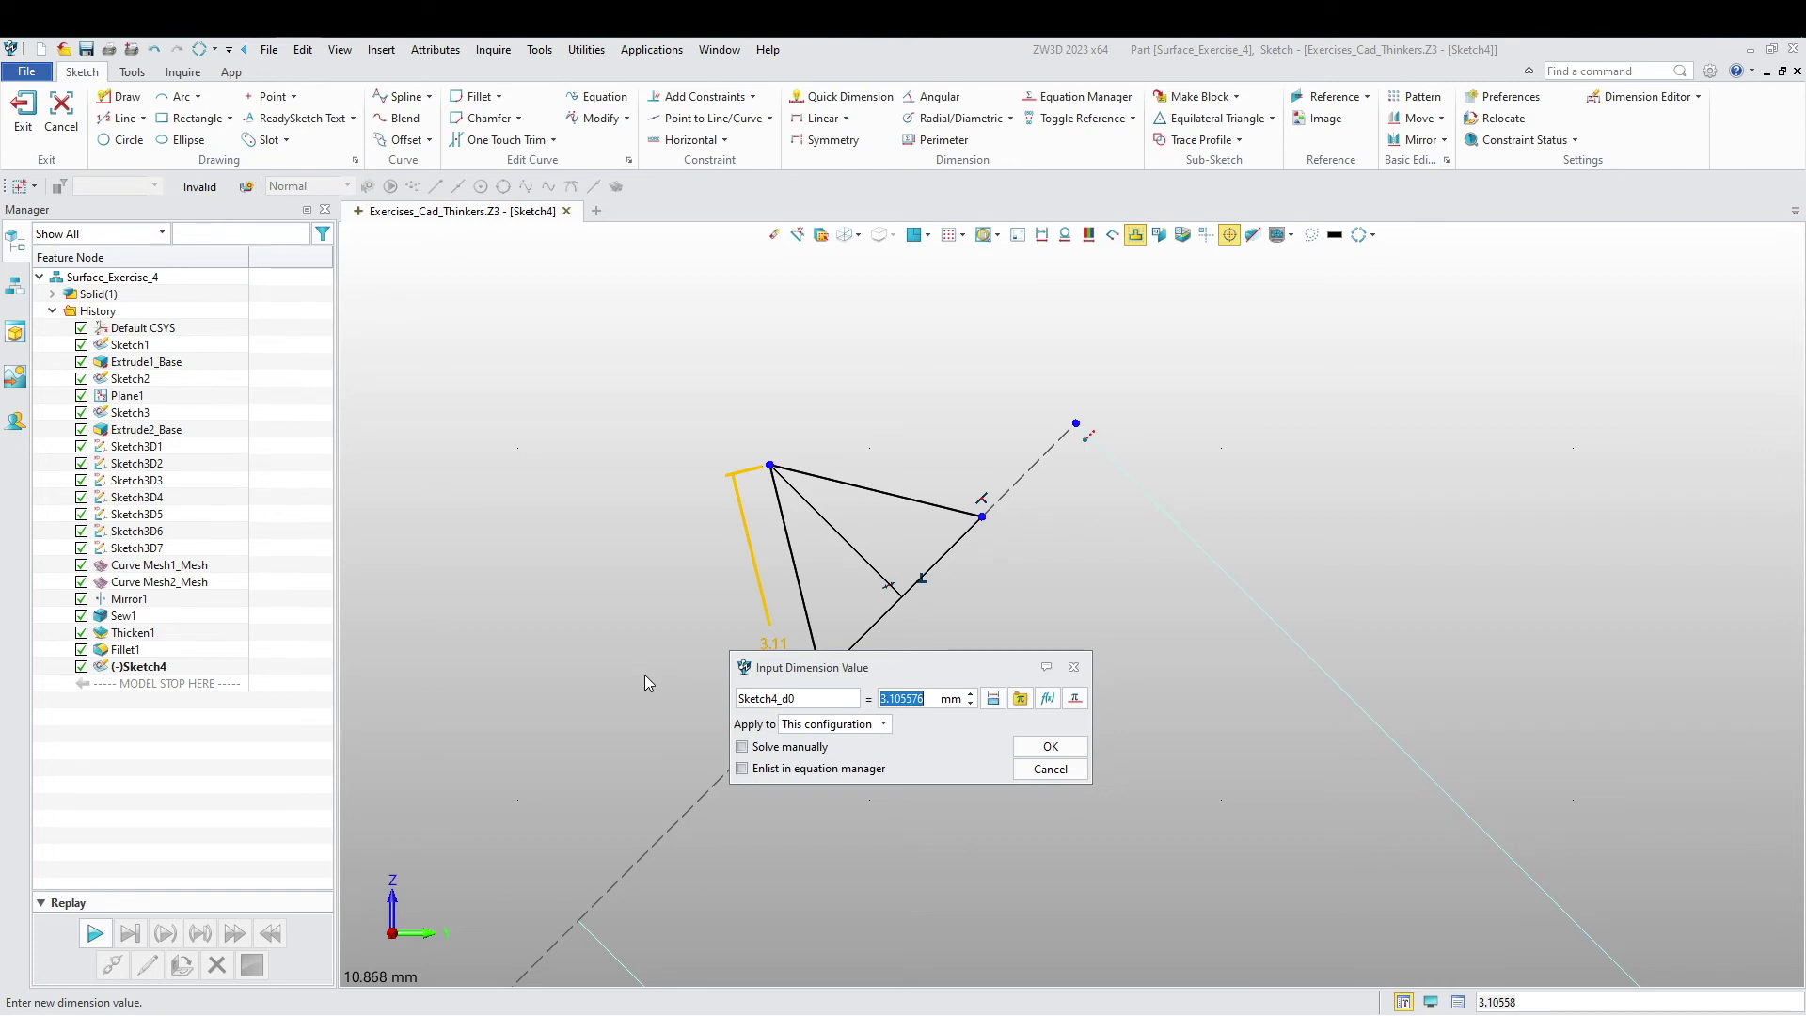
type("2")
key("Return")
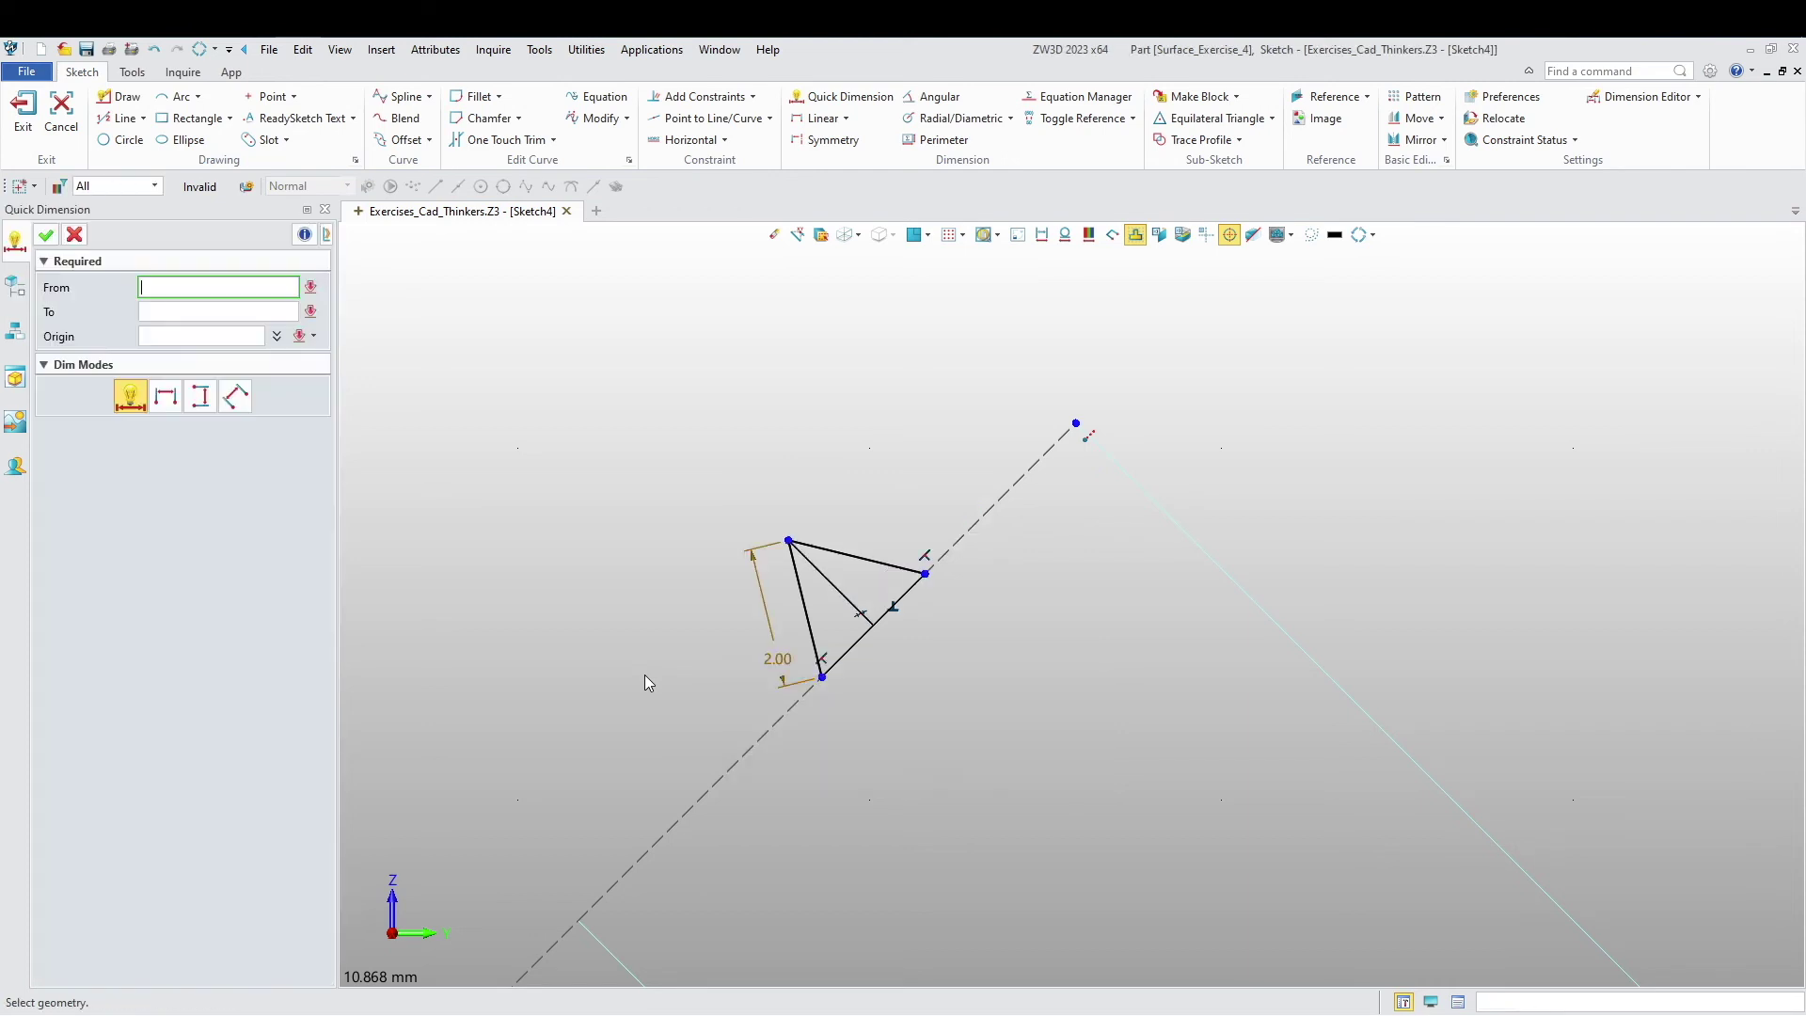
Step: Dimension the triangle's base along the construction line and set it to 2 mm
scroll(849, 533, "up", 3)
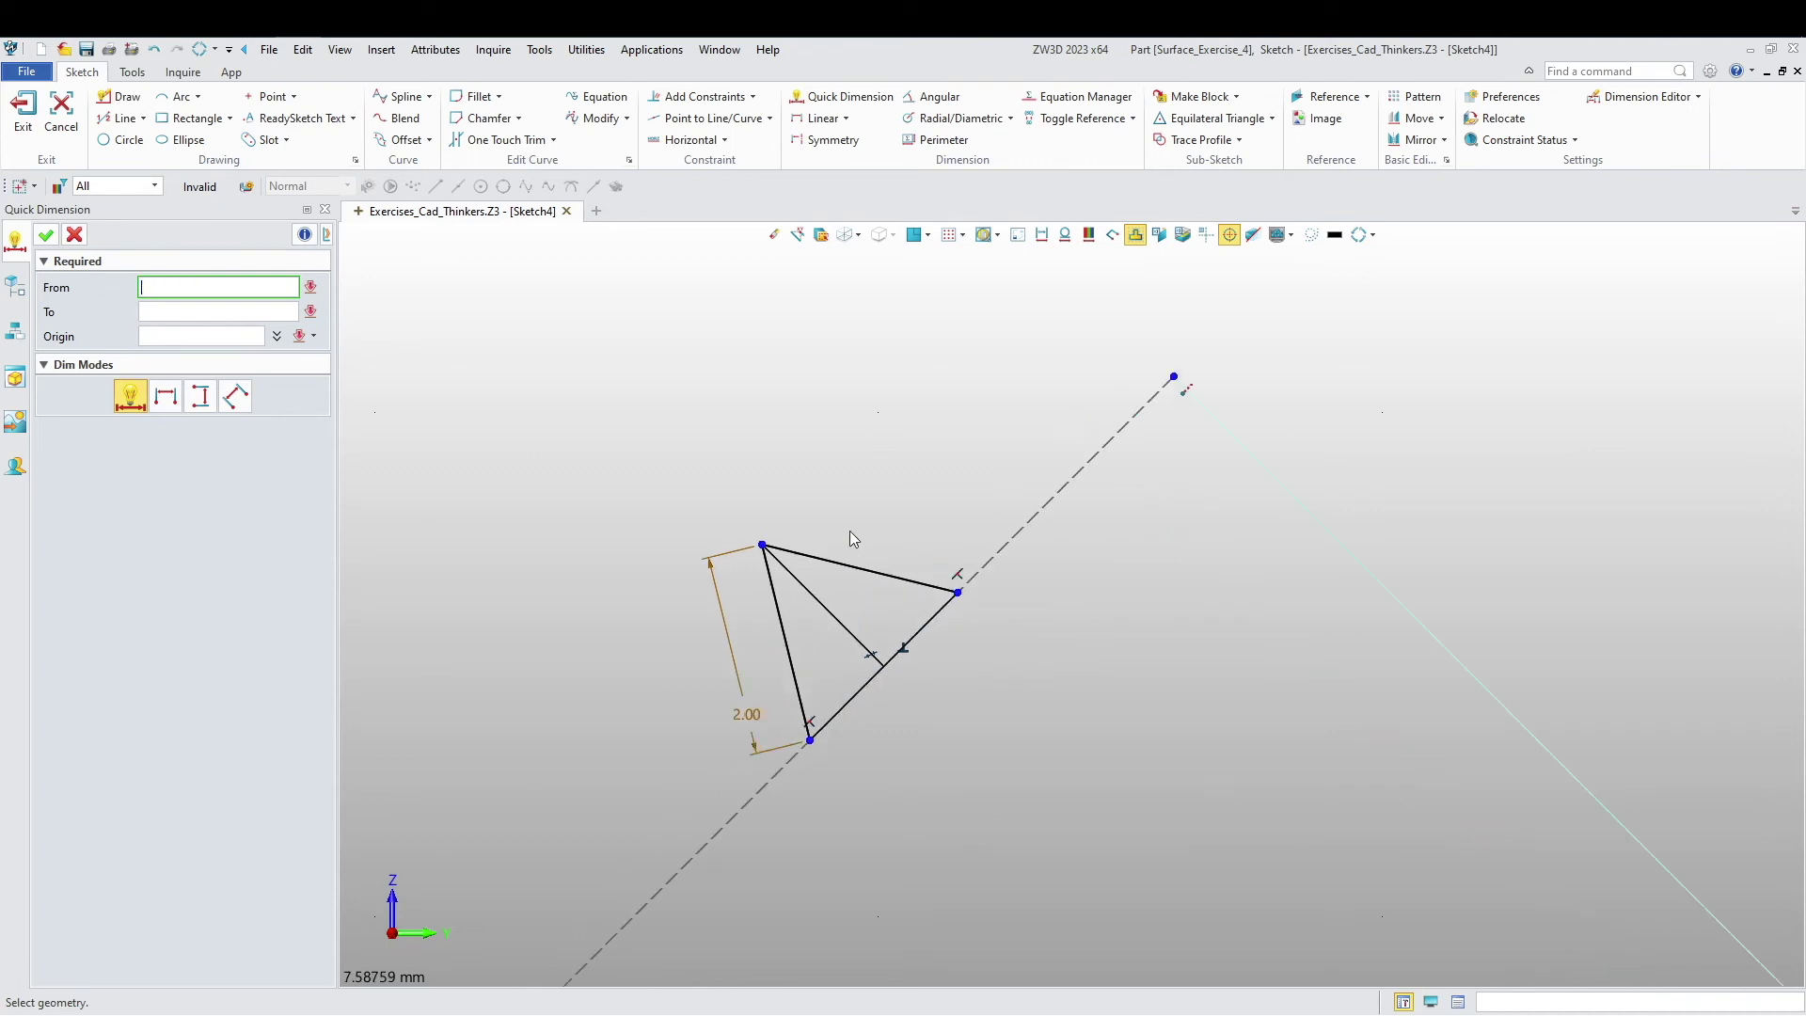
left_click(869, 571)
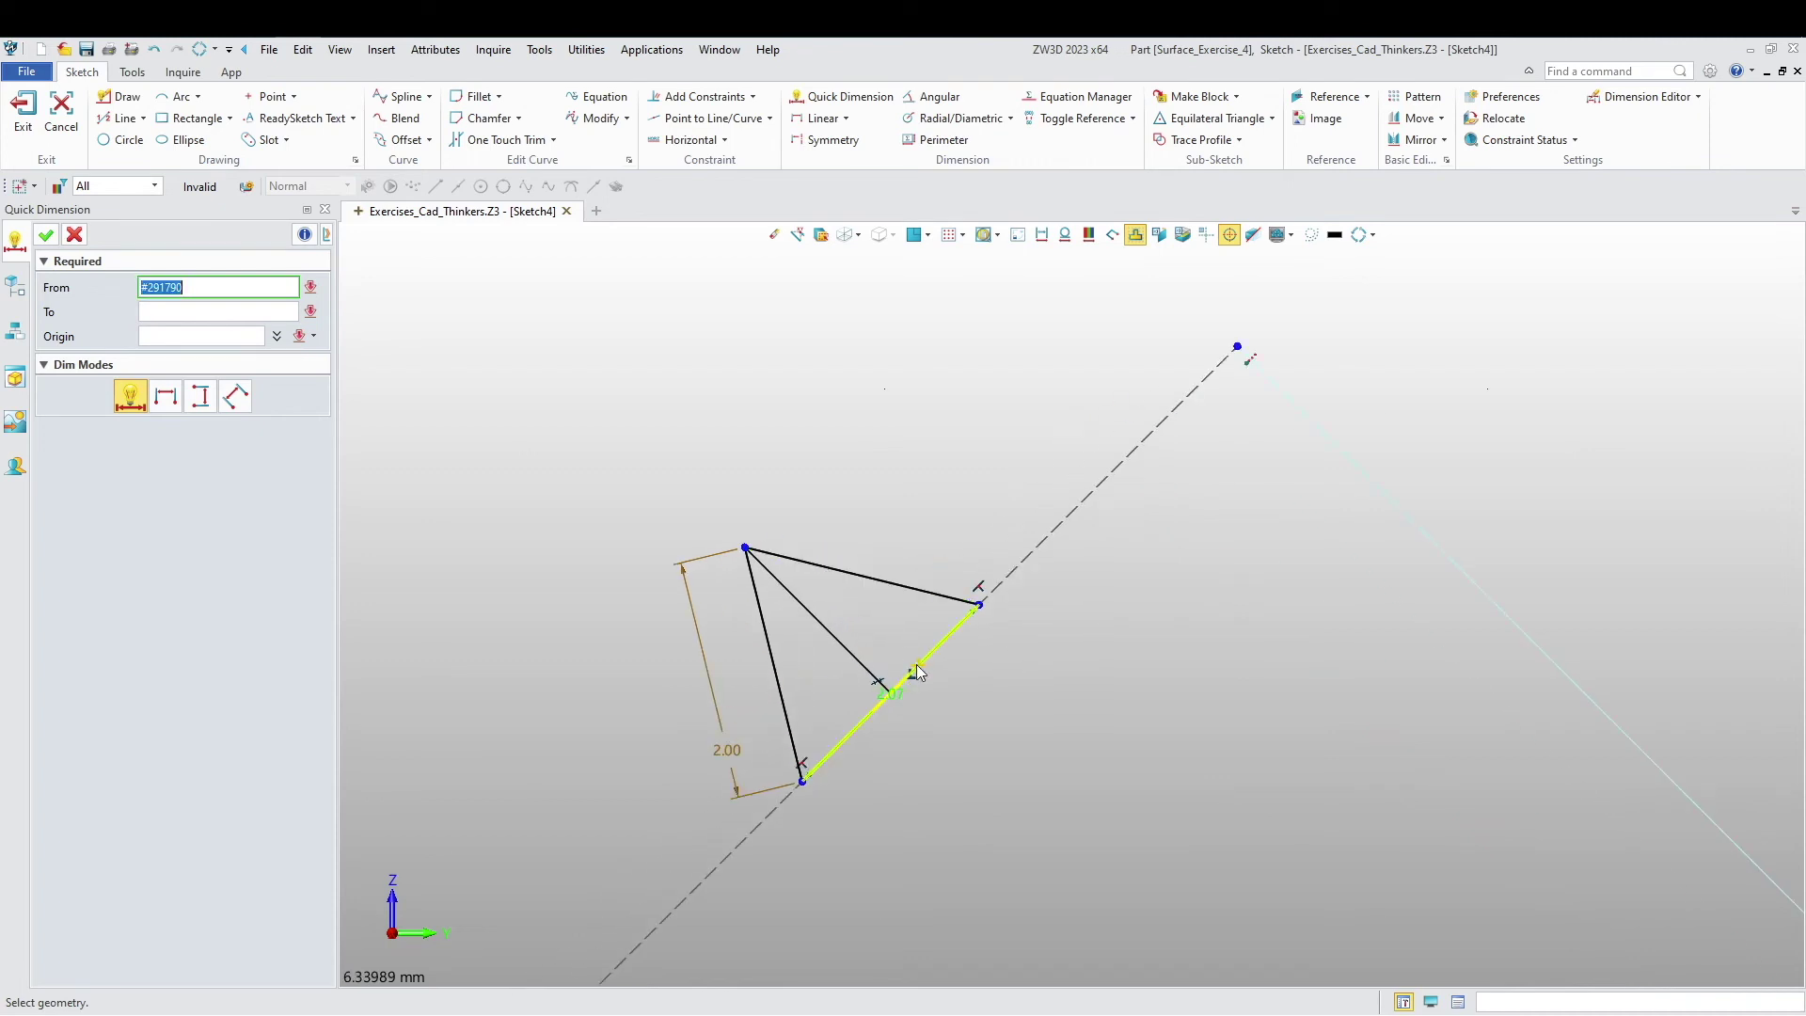
scroll(897, 697, "up", 4)
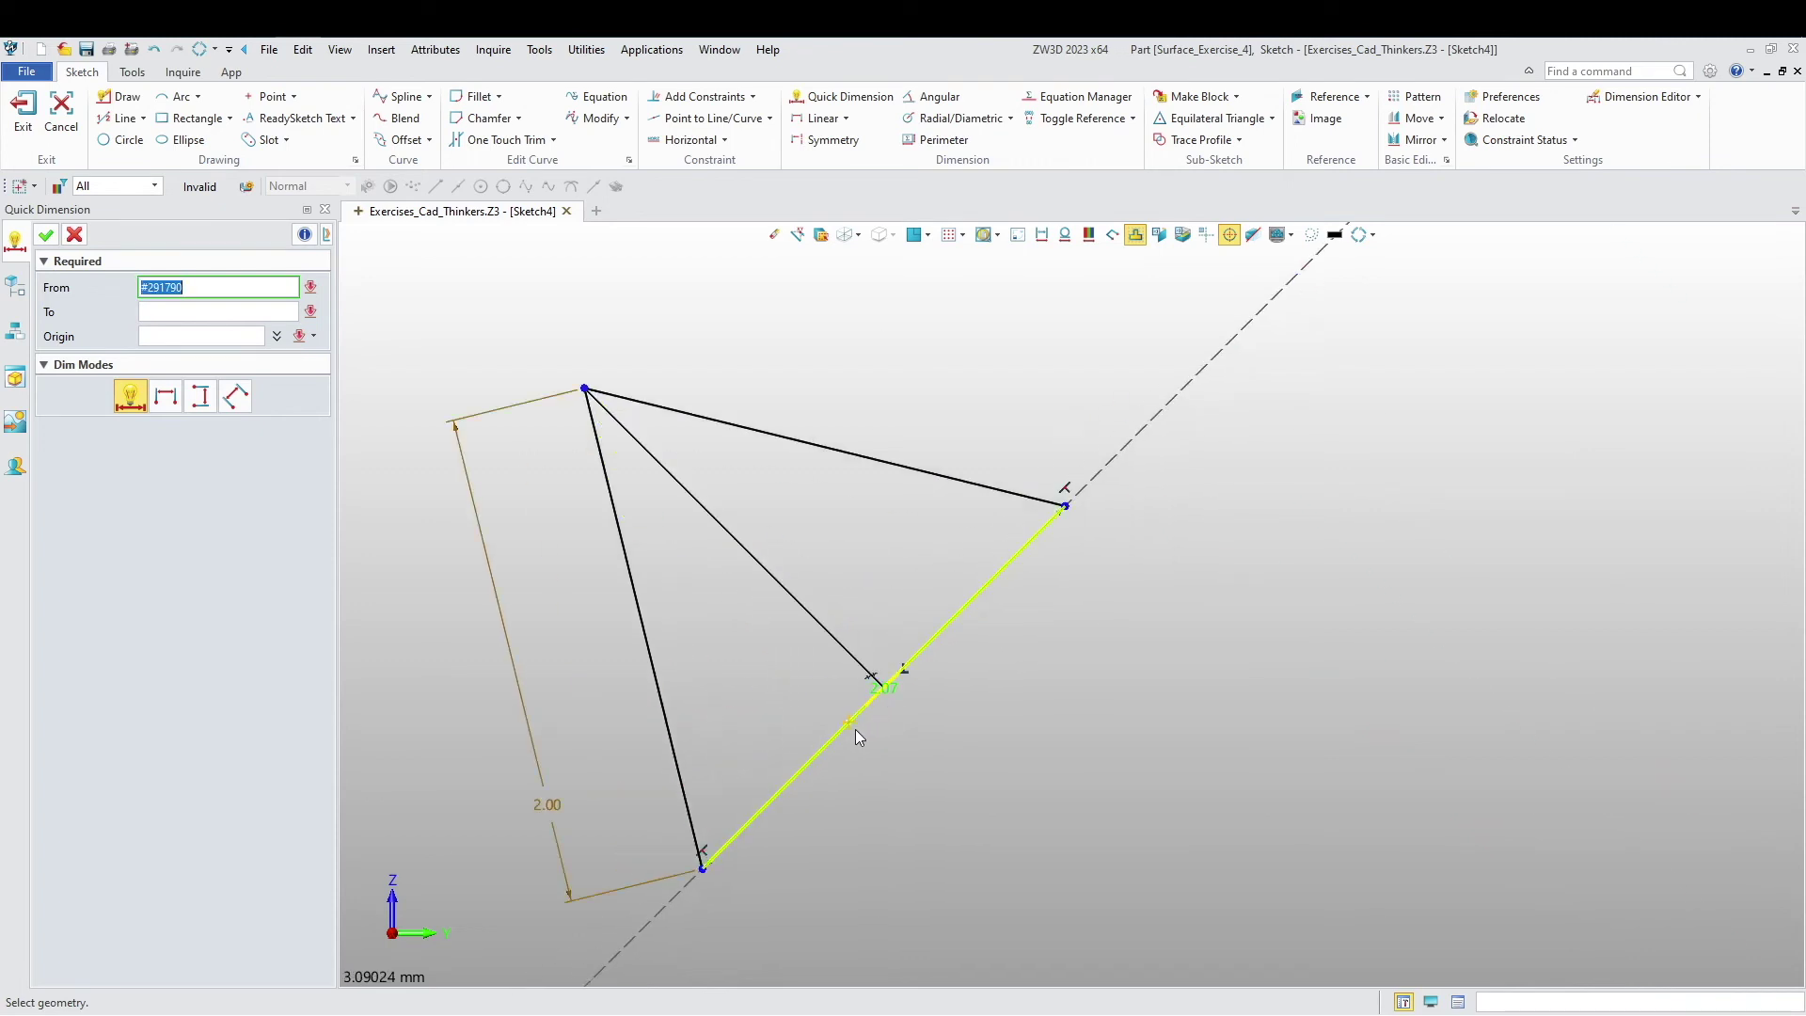
left_click(856, 730)
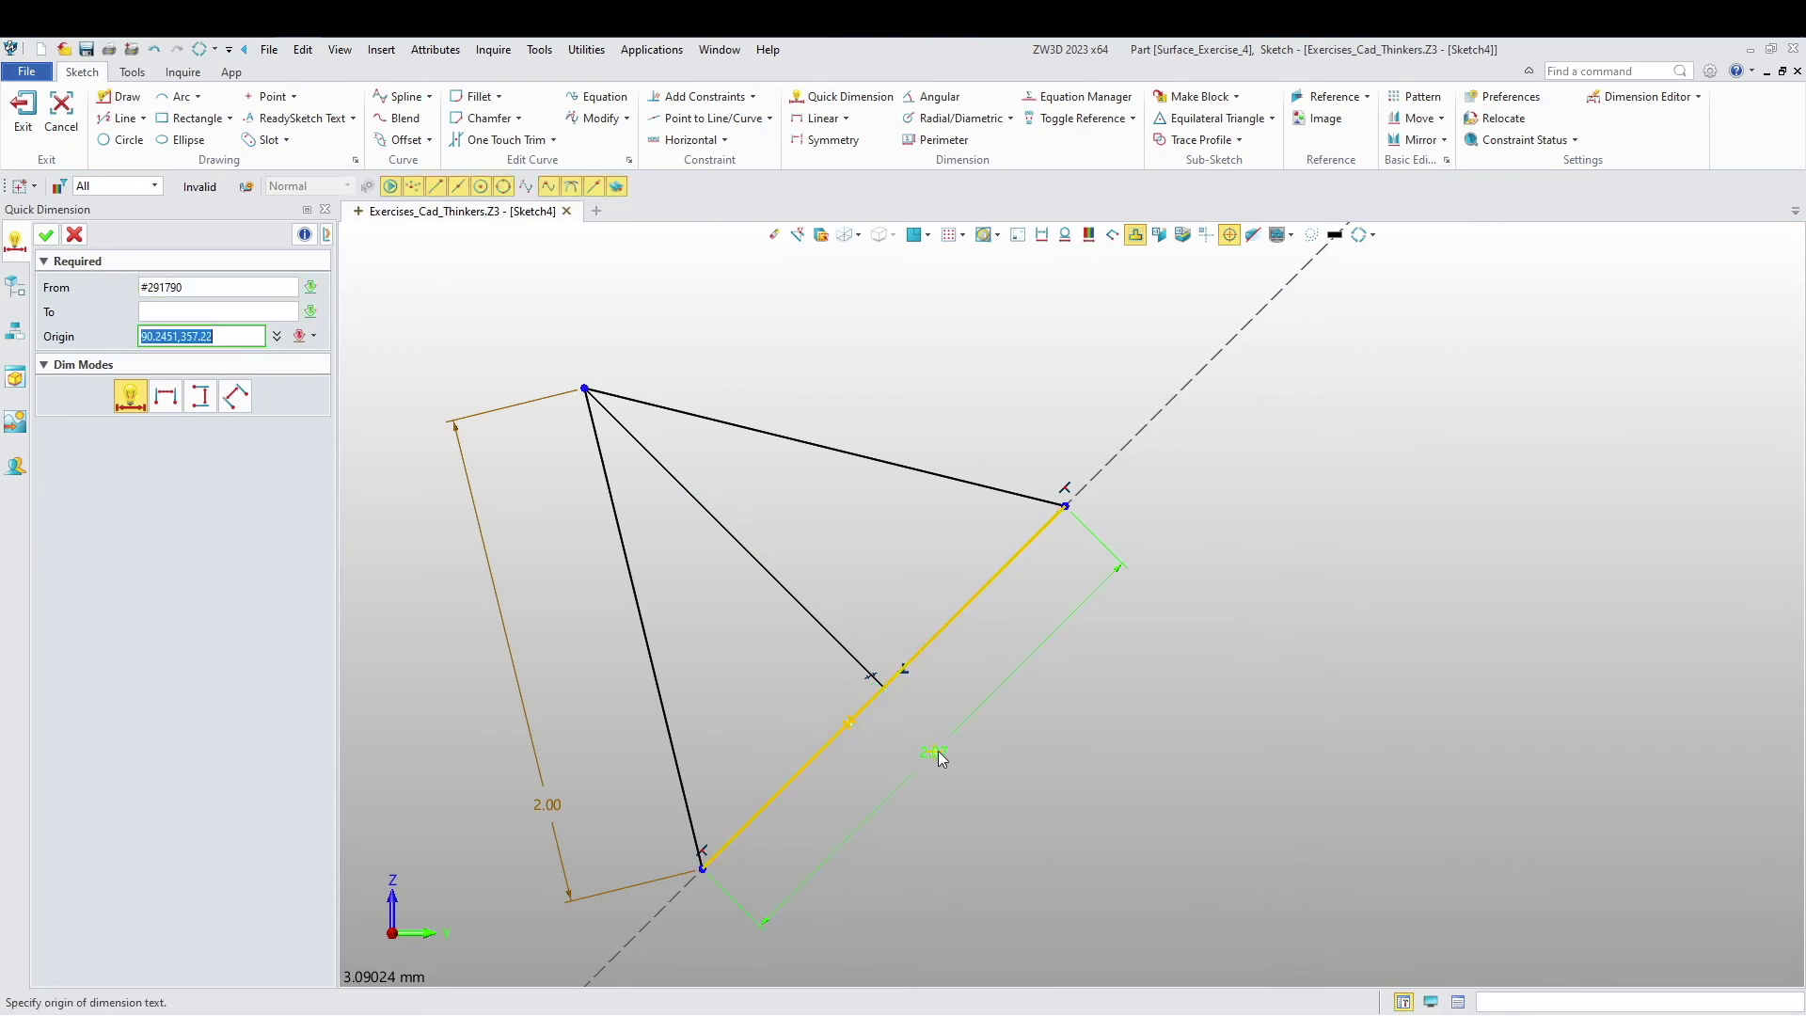
left_click(941, 762)
type("2")
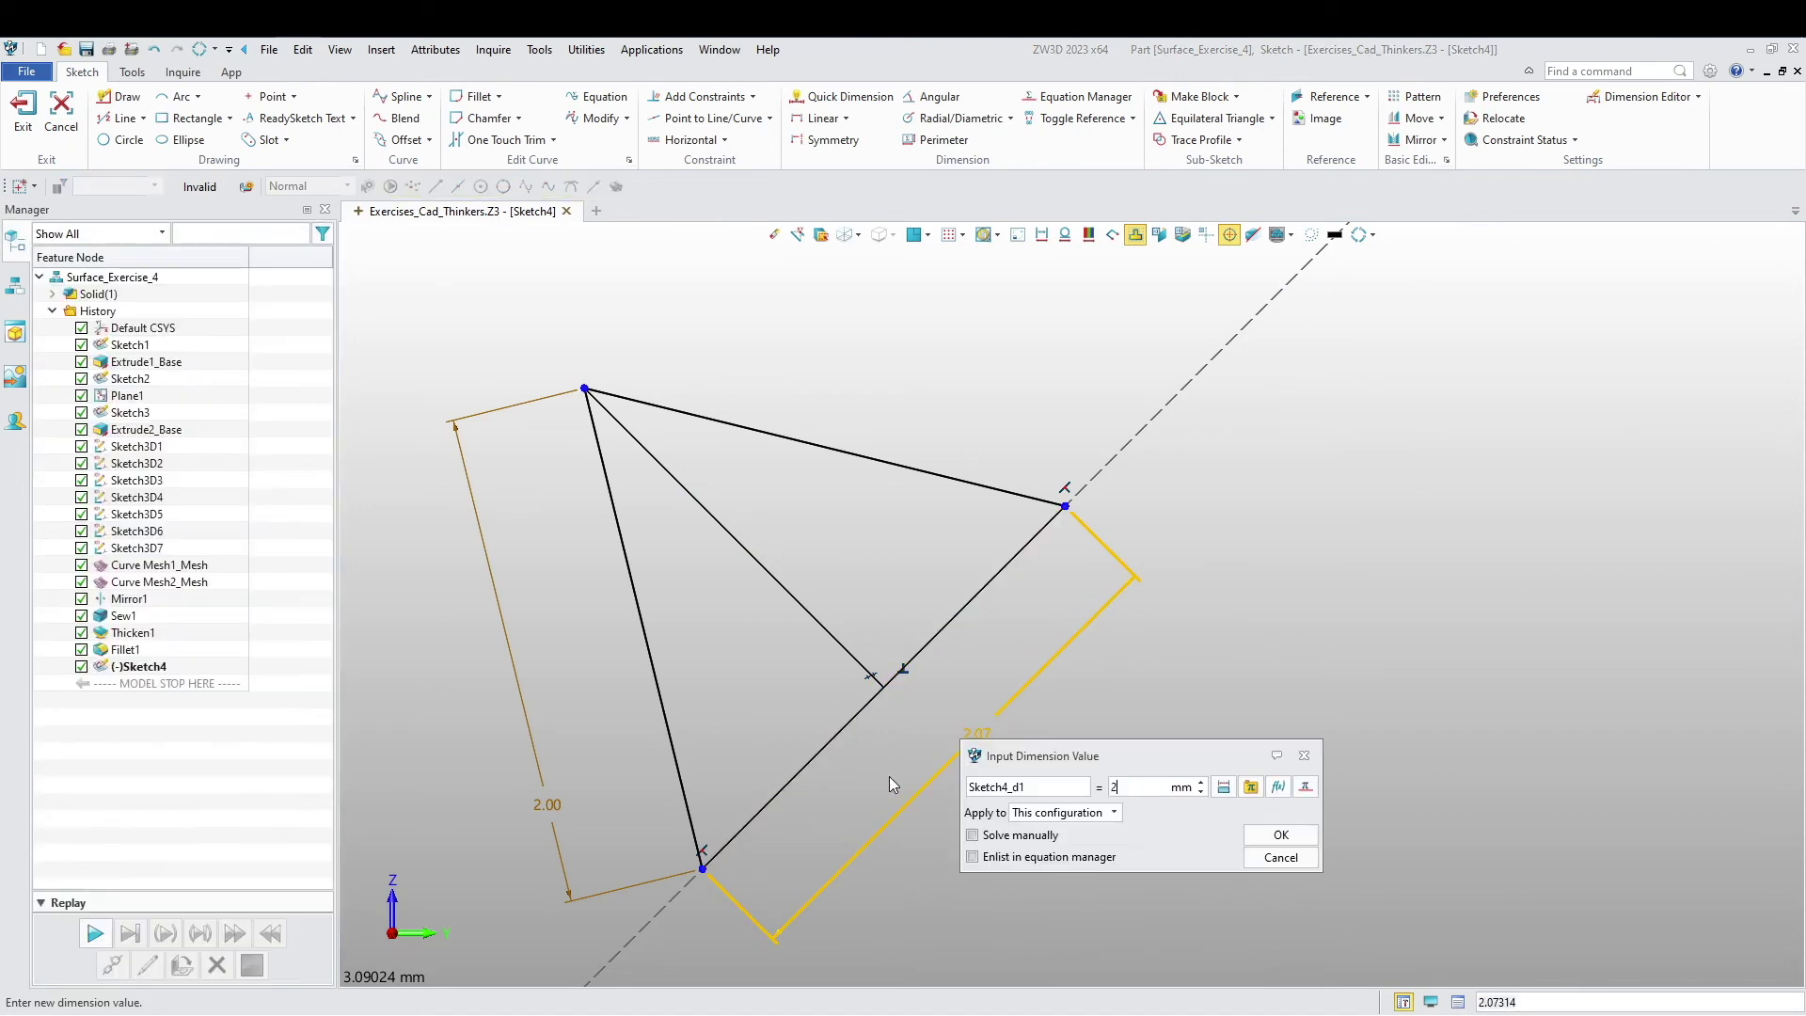
key("Return")
Step: Convert the line from the triangle's apex to its base midpoint into construction geometry
scroll(859, 524, "down", 4)
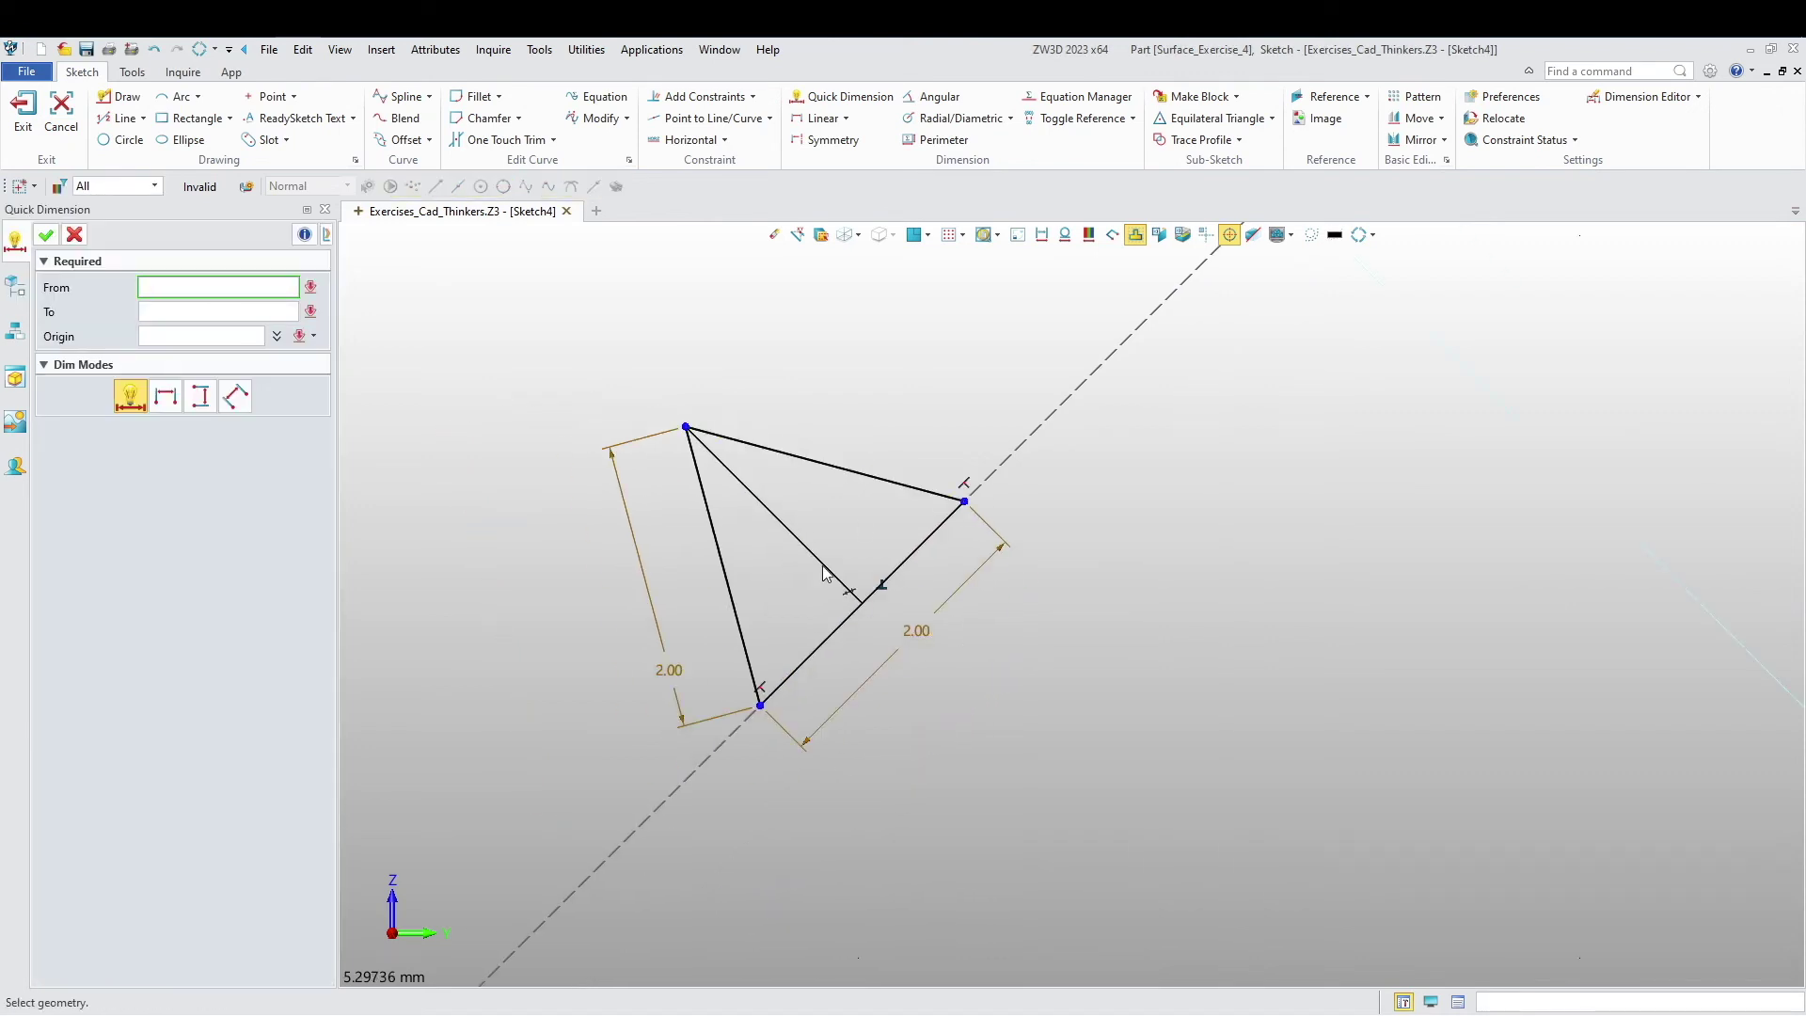
left_click(798, 575)
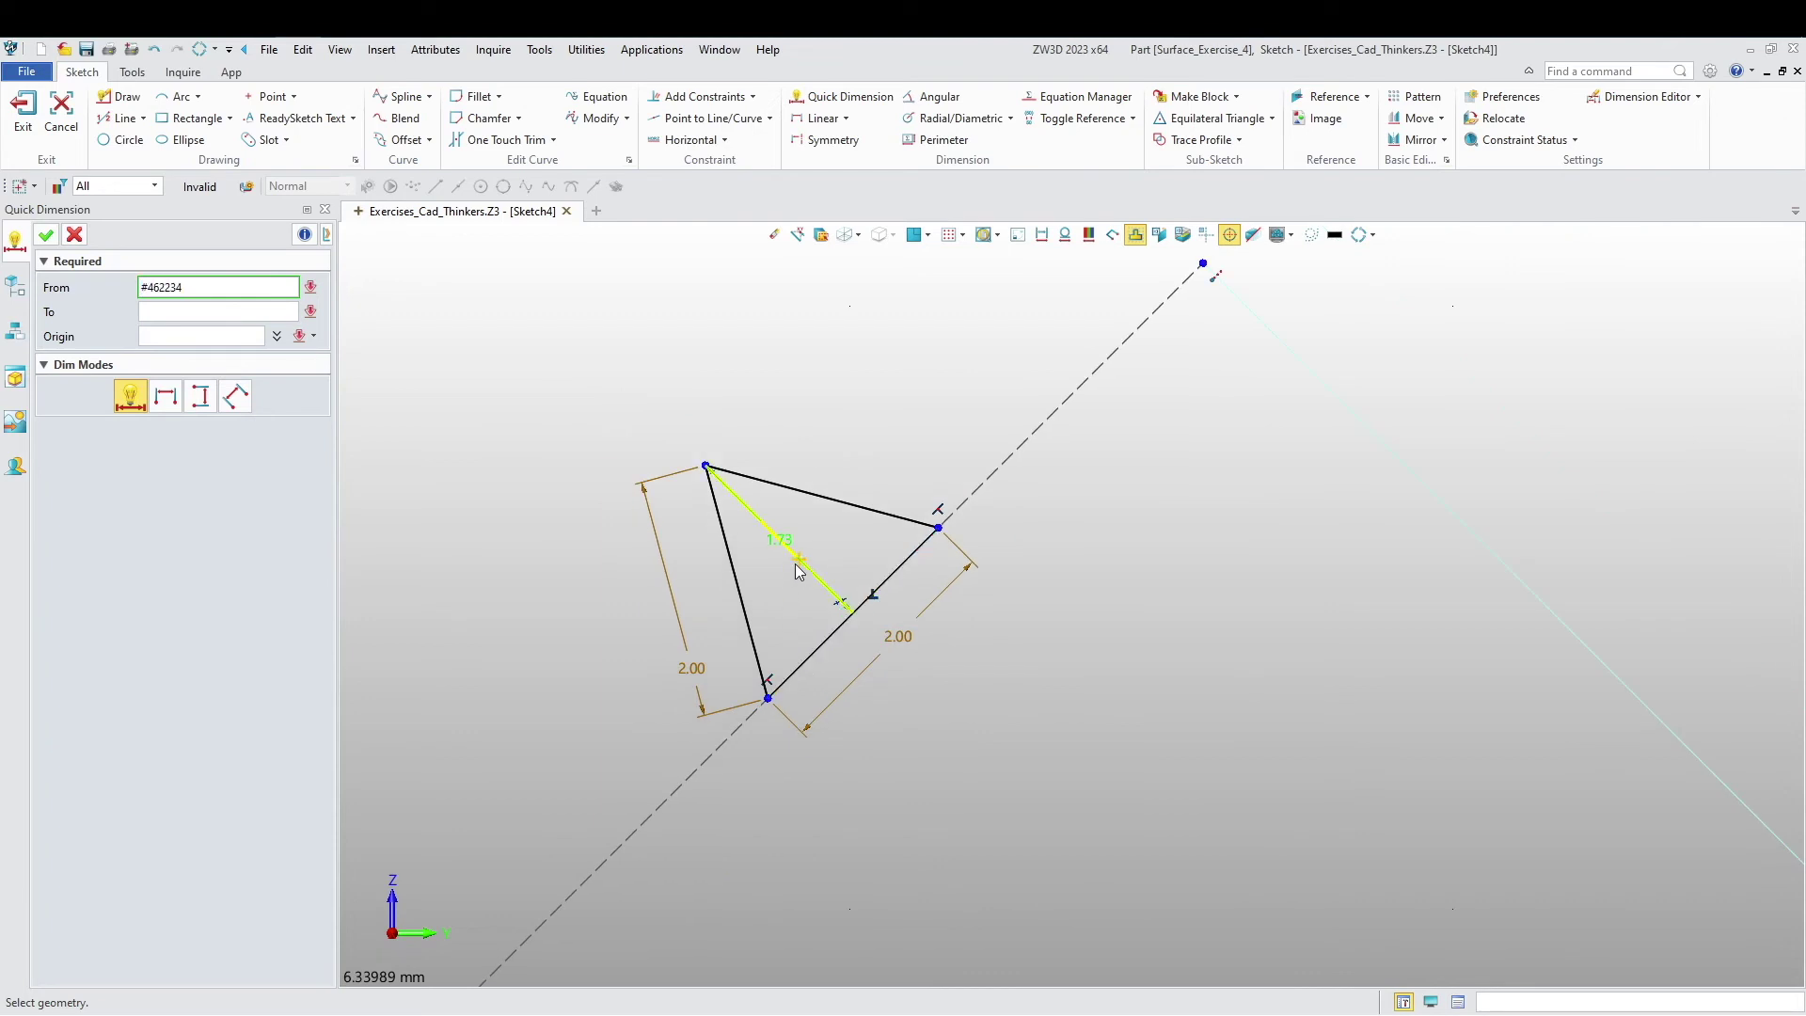
key("Escape")
right_click(795, 561)
left_click(806, 548)
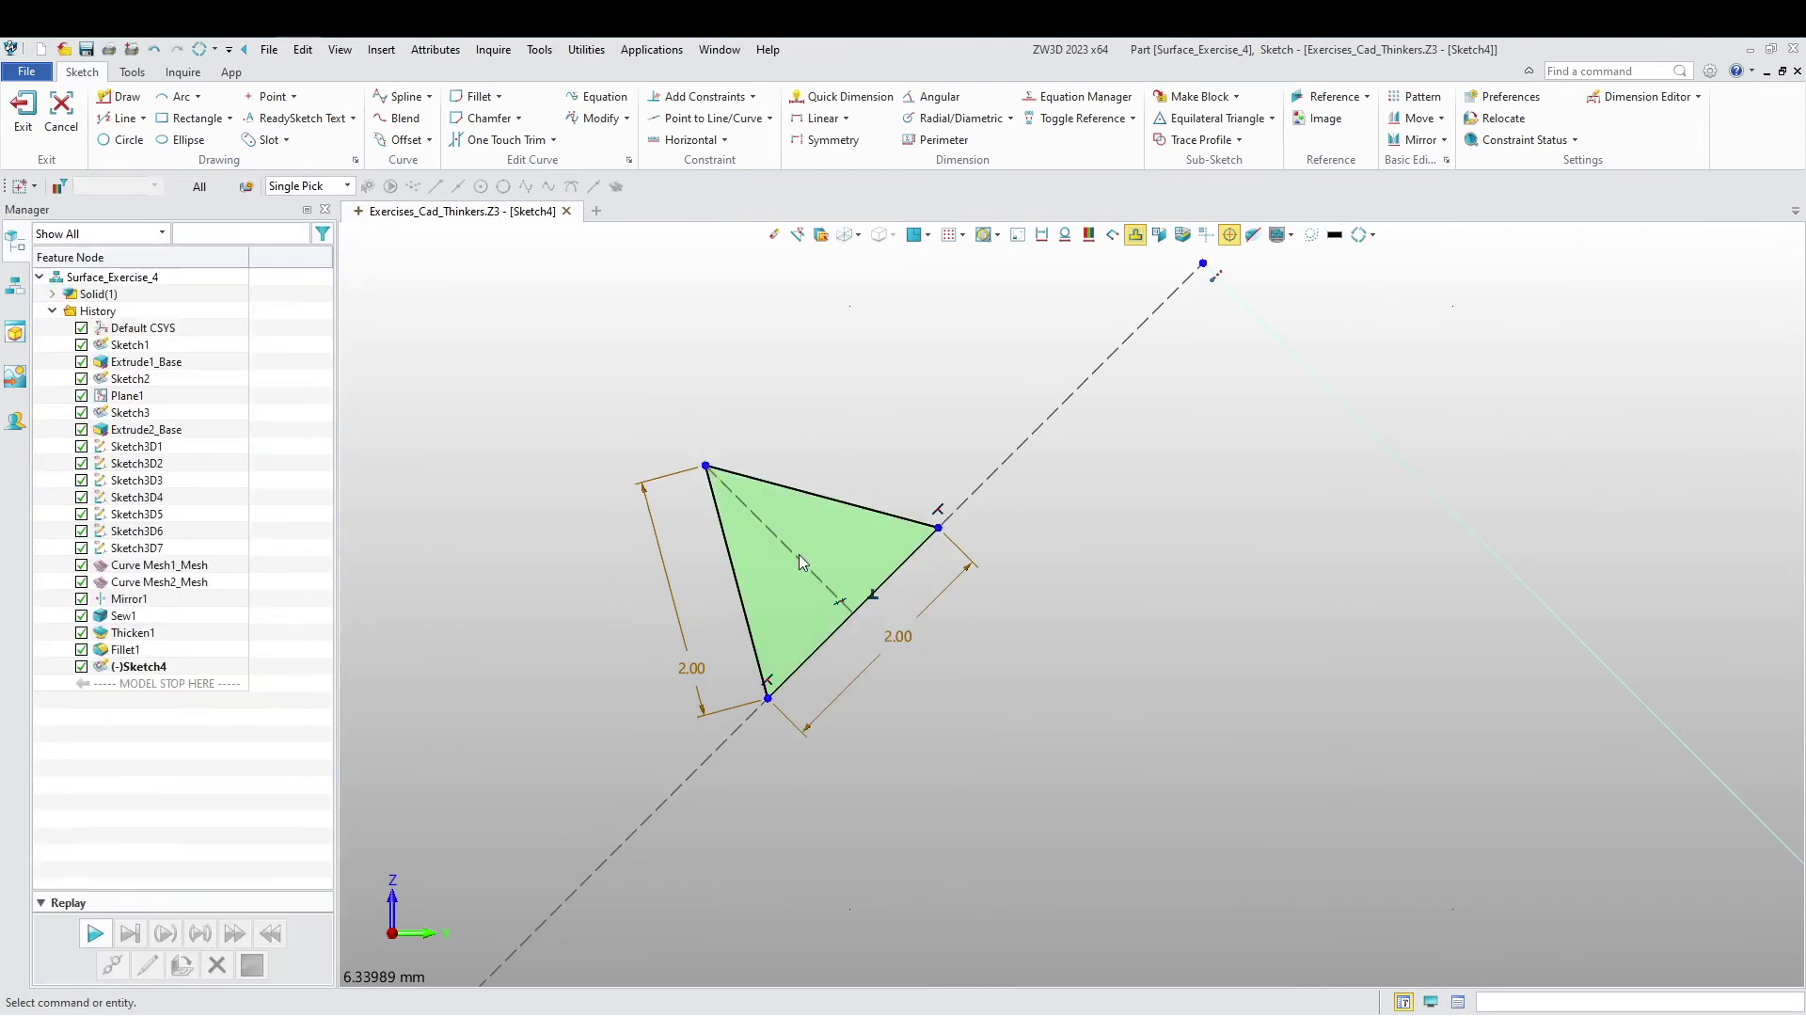
scroll(819, 487, "up", 2)
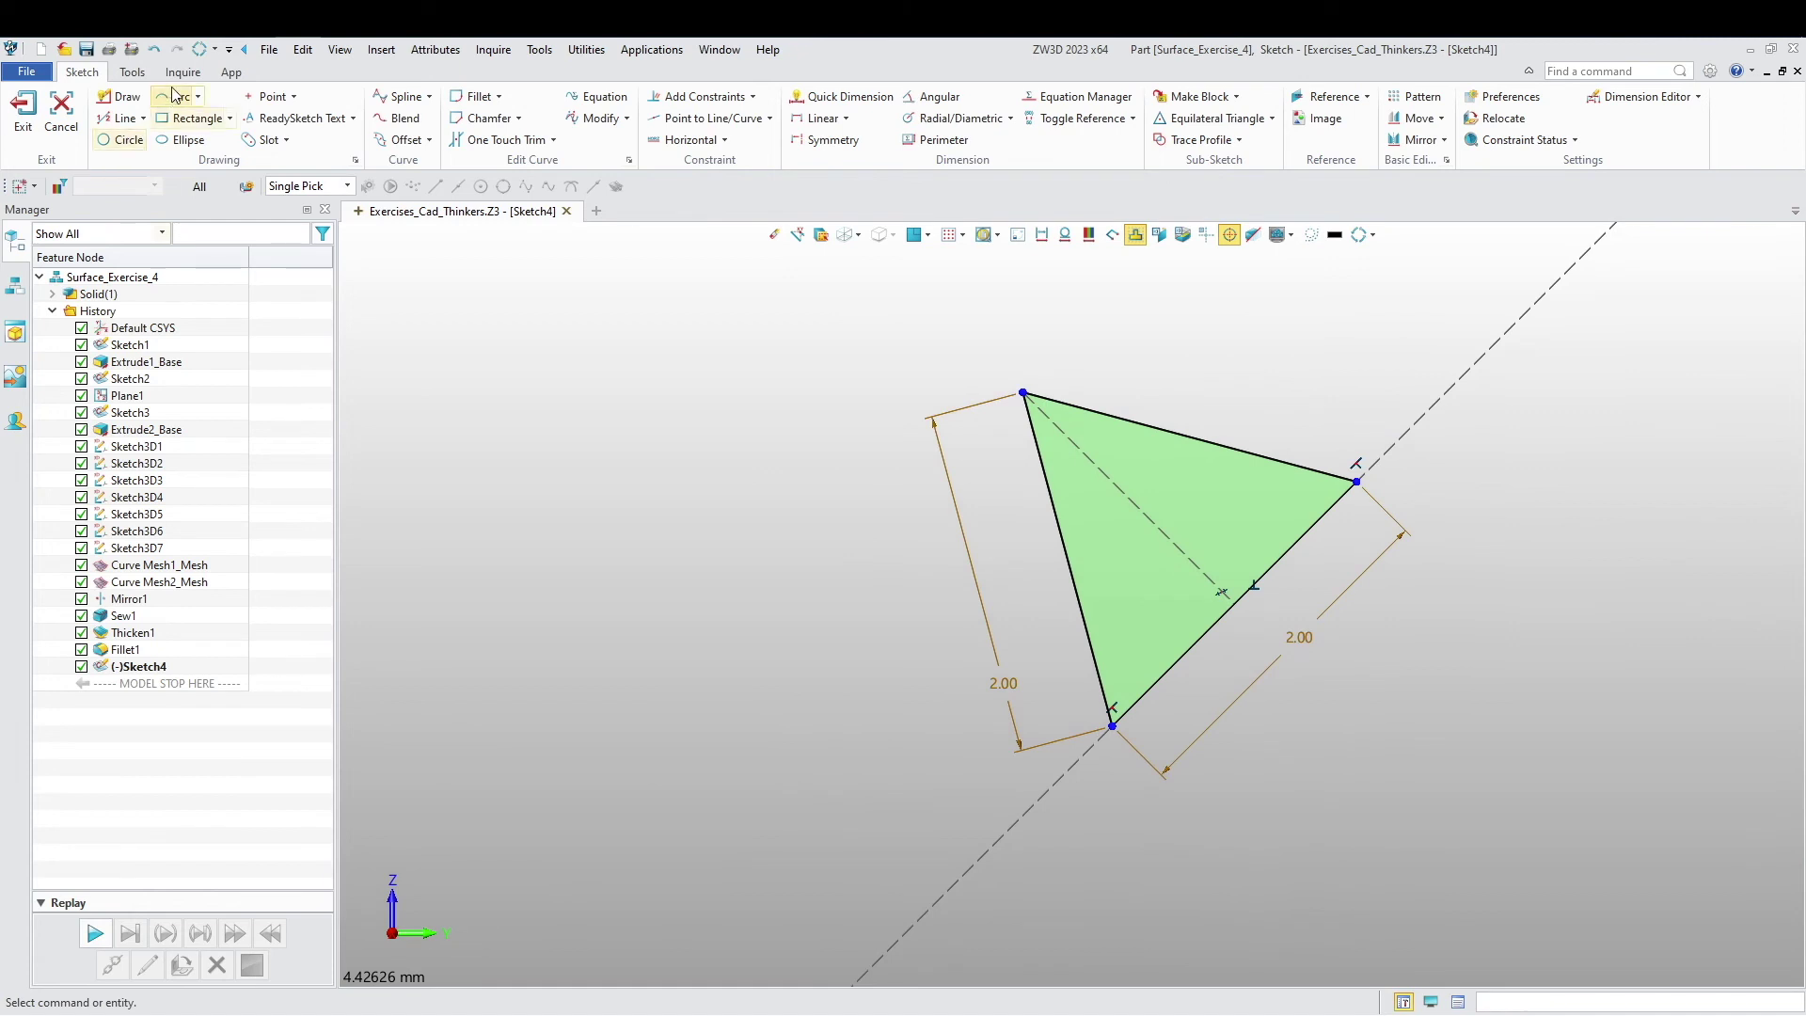
left_click(477, 97)
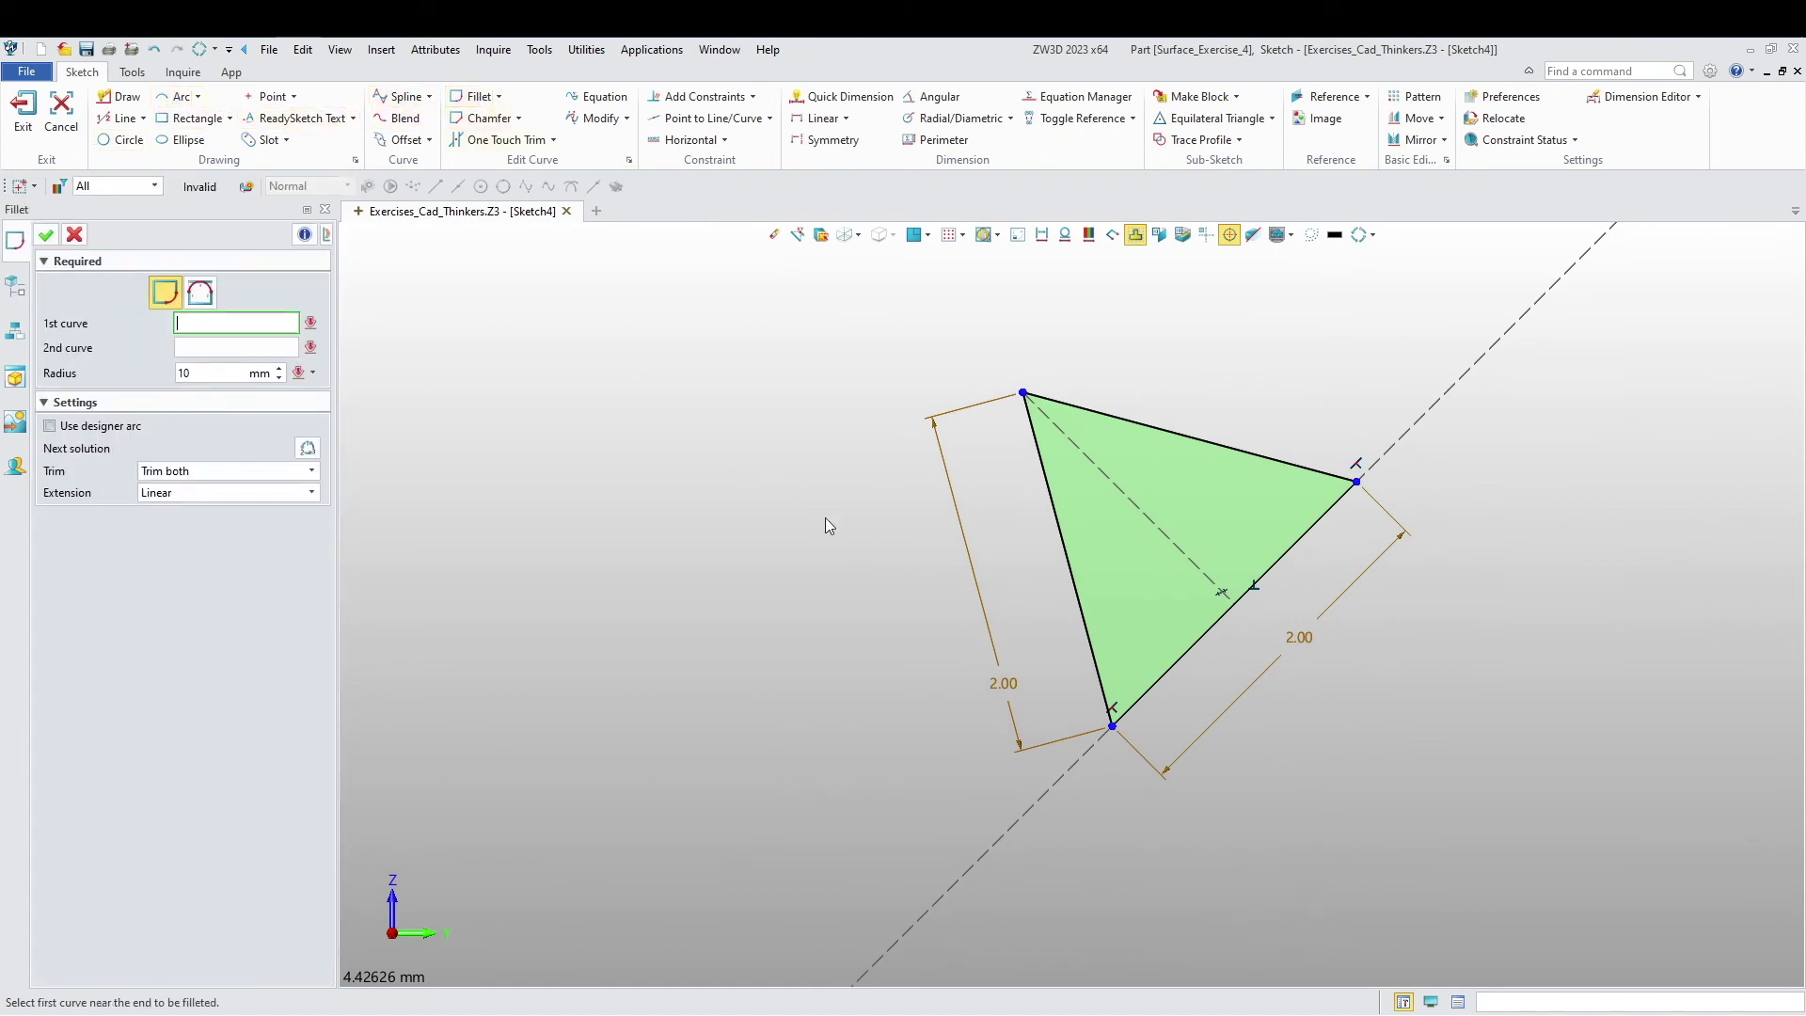
scroll(828, 522, "down", 4)
scroll(885, 543, "up", 3)
left_click(941, 489)
left_click(972, 427)
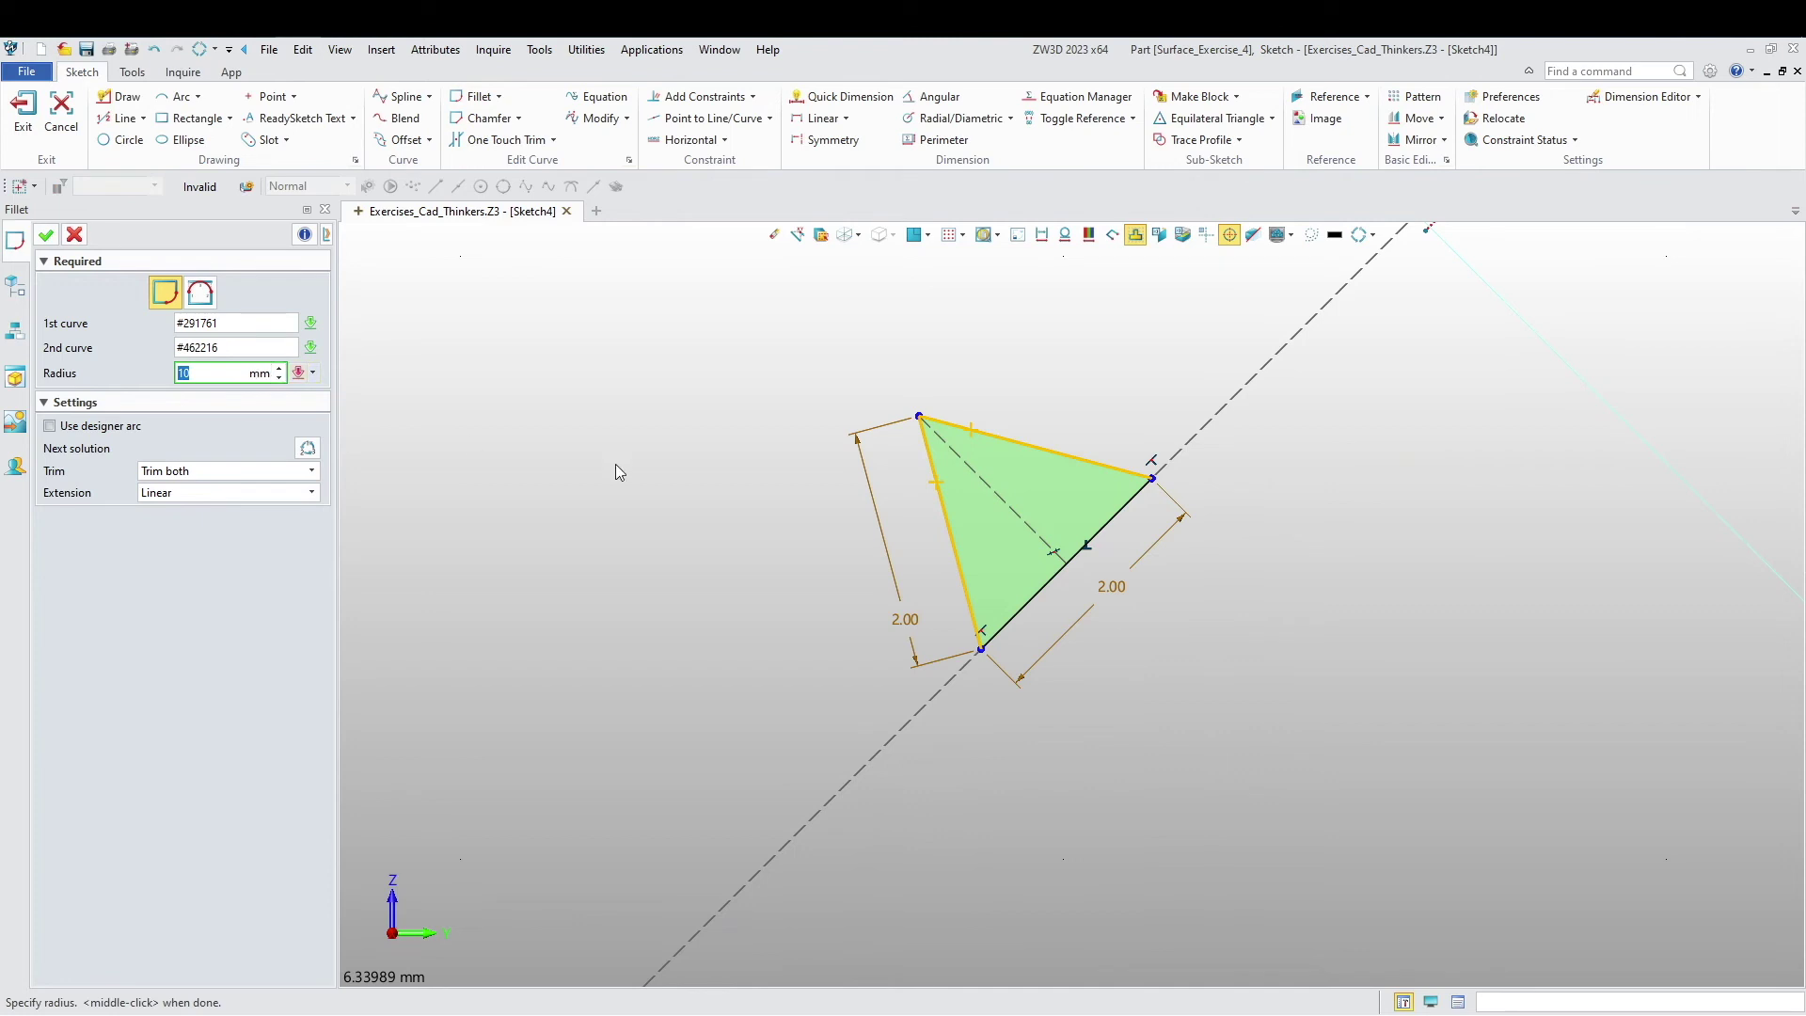
key("Escape")
scroll(664, 503, "down", 1)
middle_click_drag(663, 500, 647, 630)
scroll(645, 630, "down", 1)
left_click(820, 120)
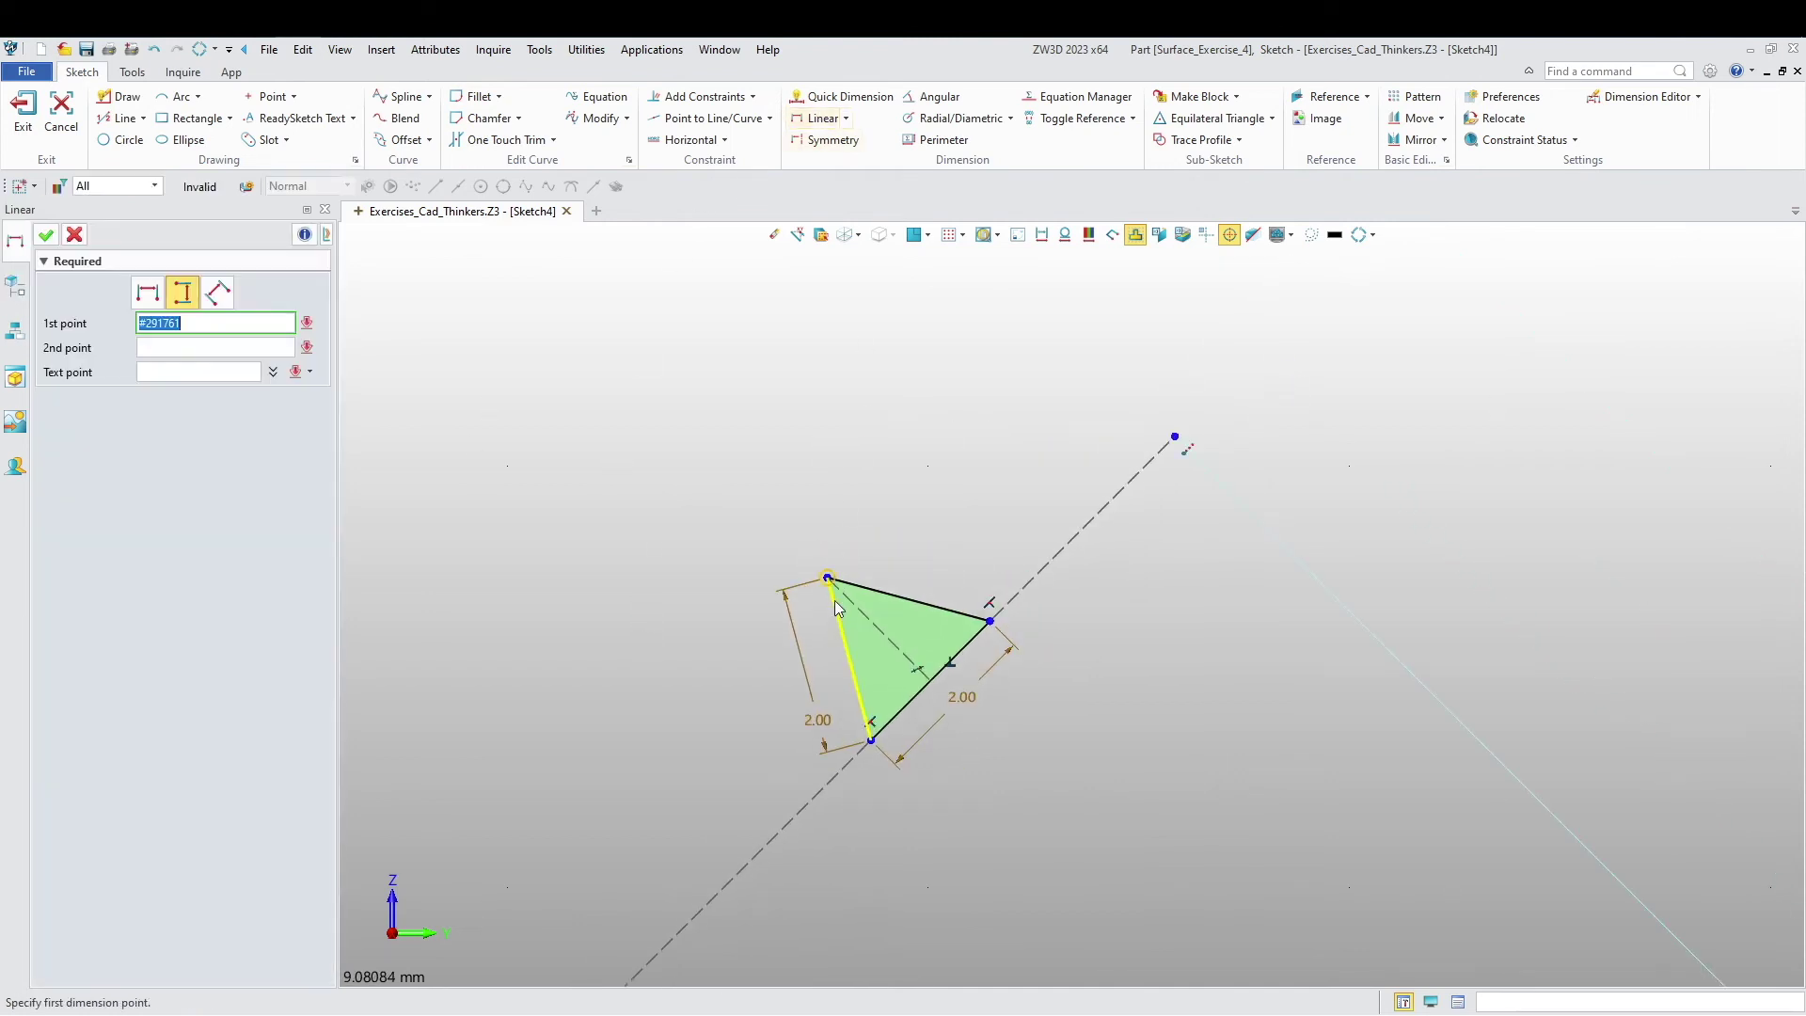
left_click(905, 599)
left_click(1173, 450)
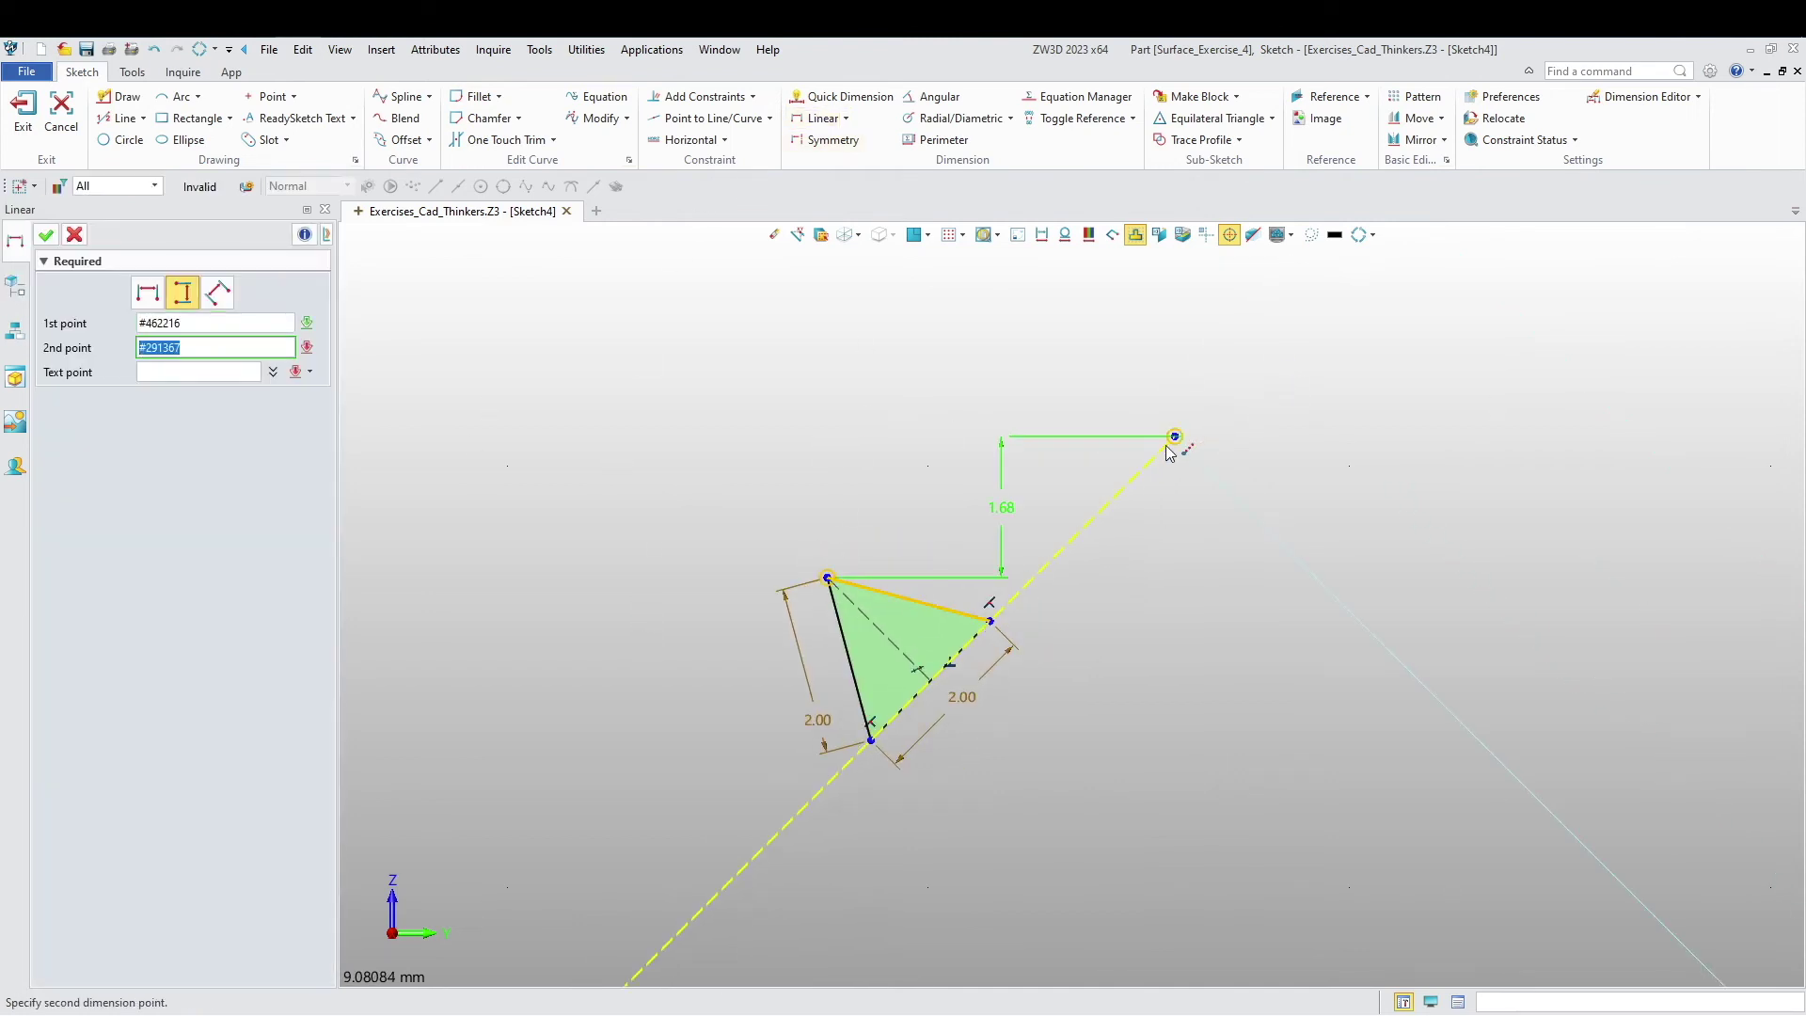
left_click(217, 292)
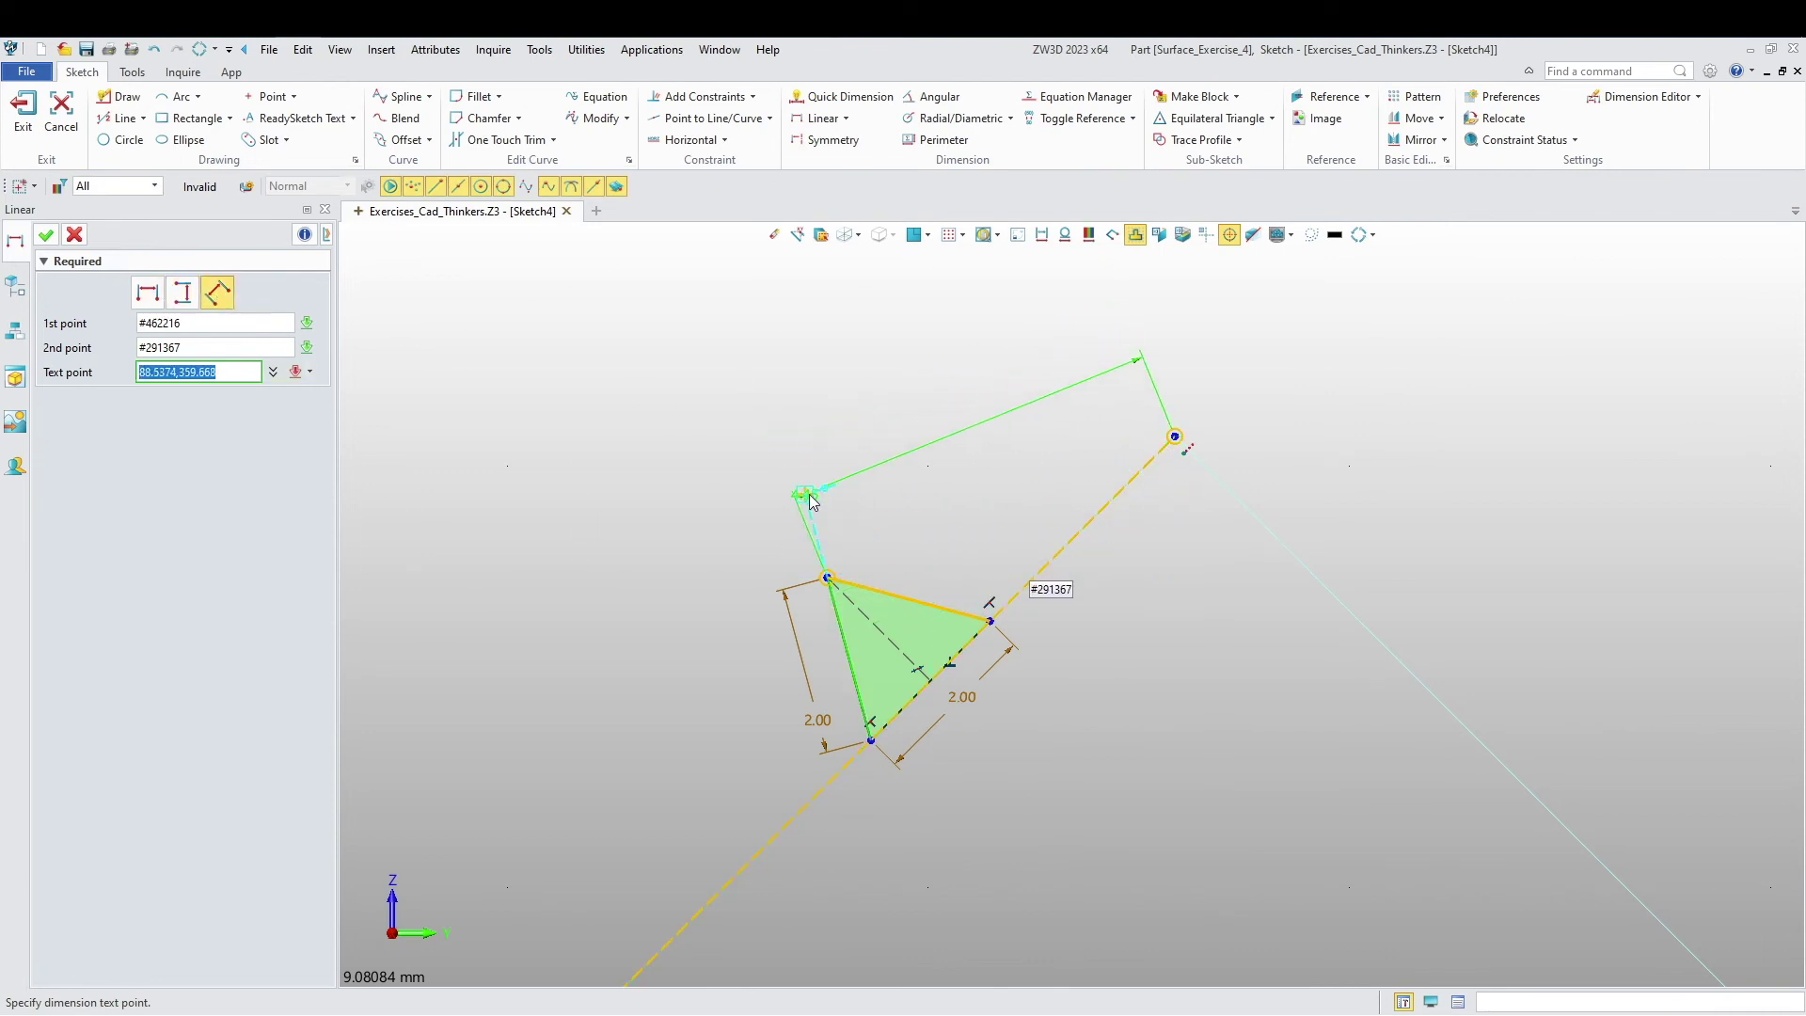
left_click(1000, 508)
left_click(843, 96)
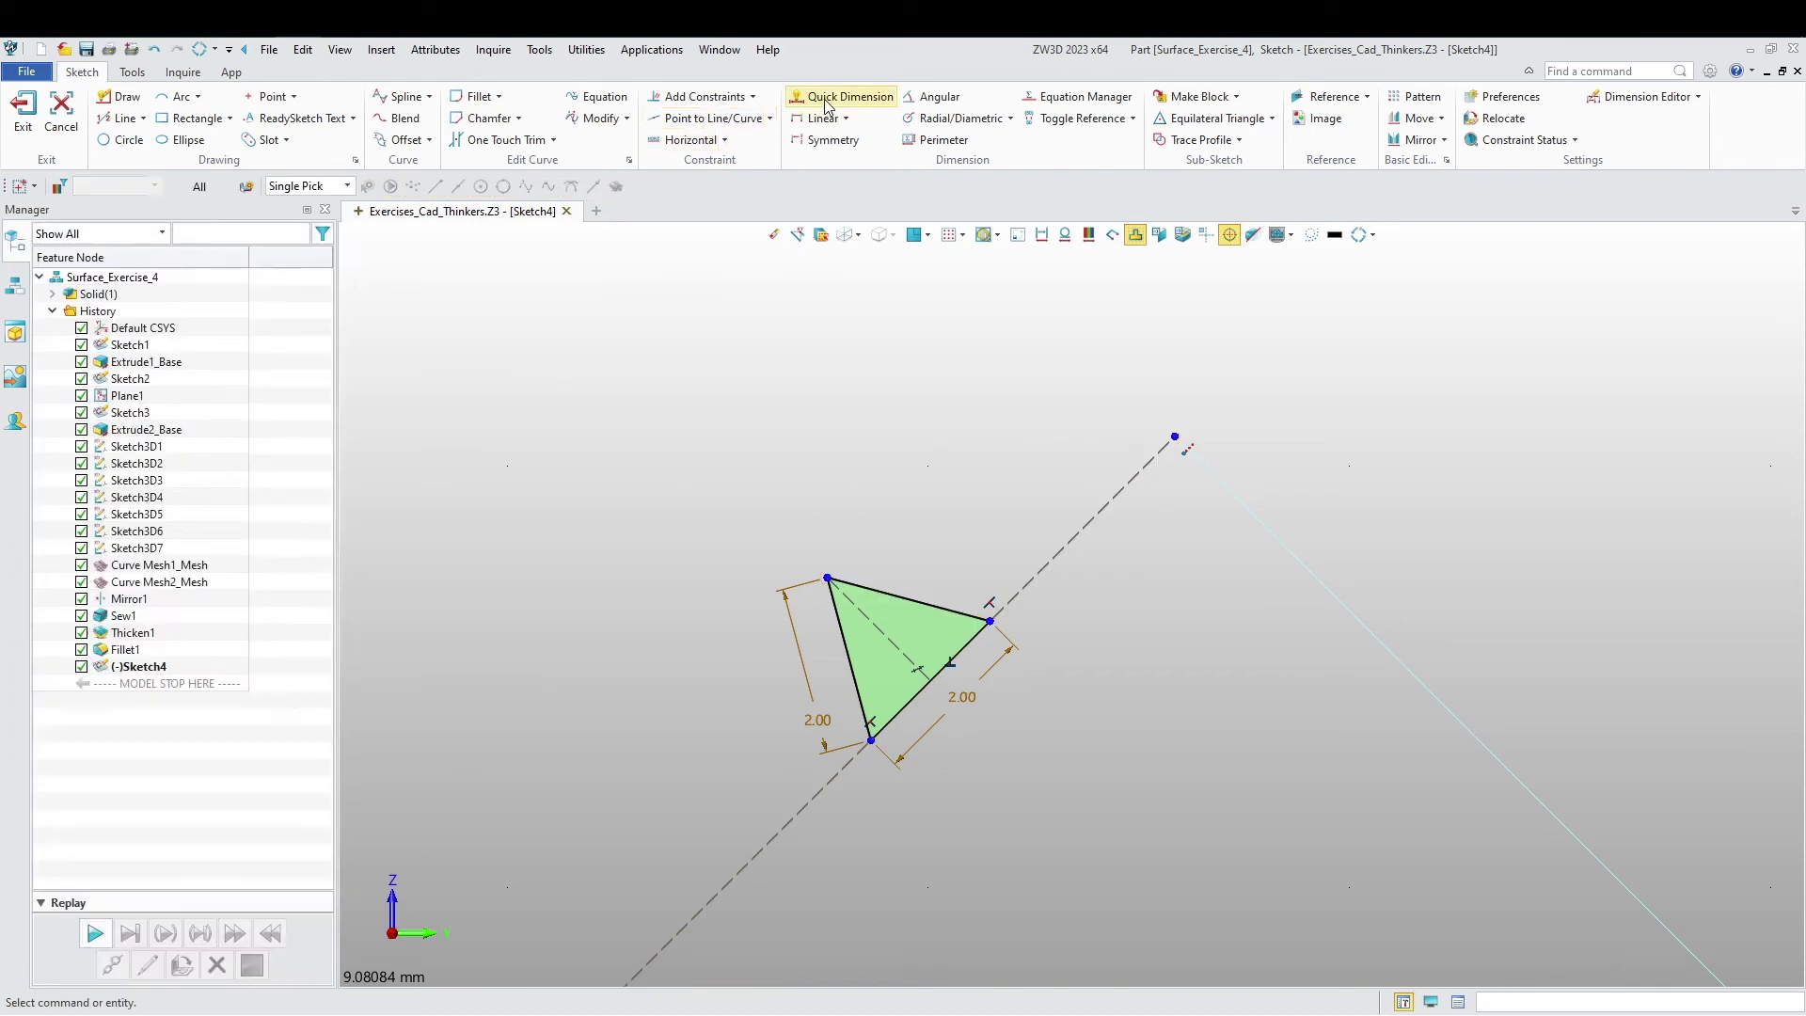
left_click(828, 576)
left_click(1175, 436)
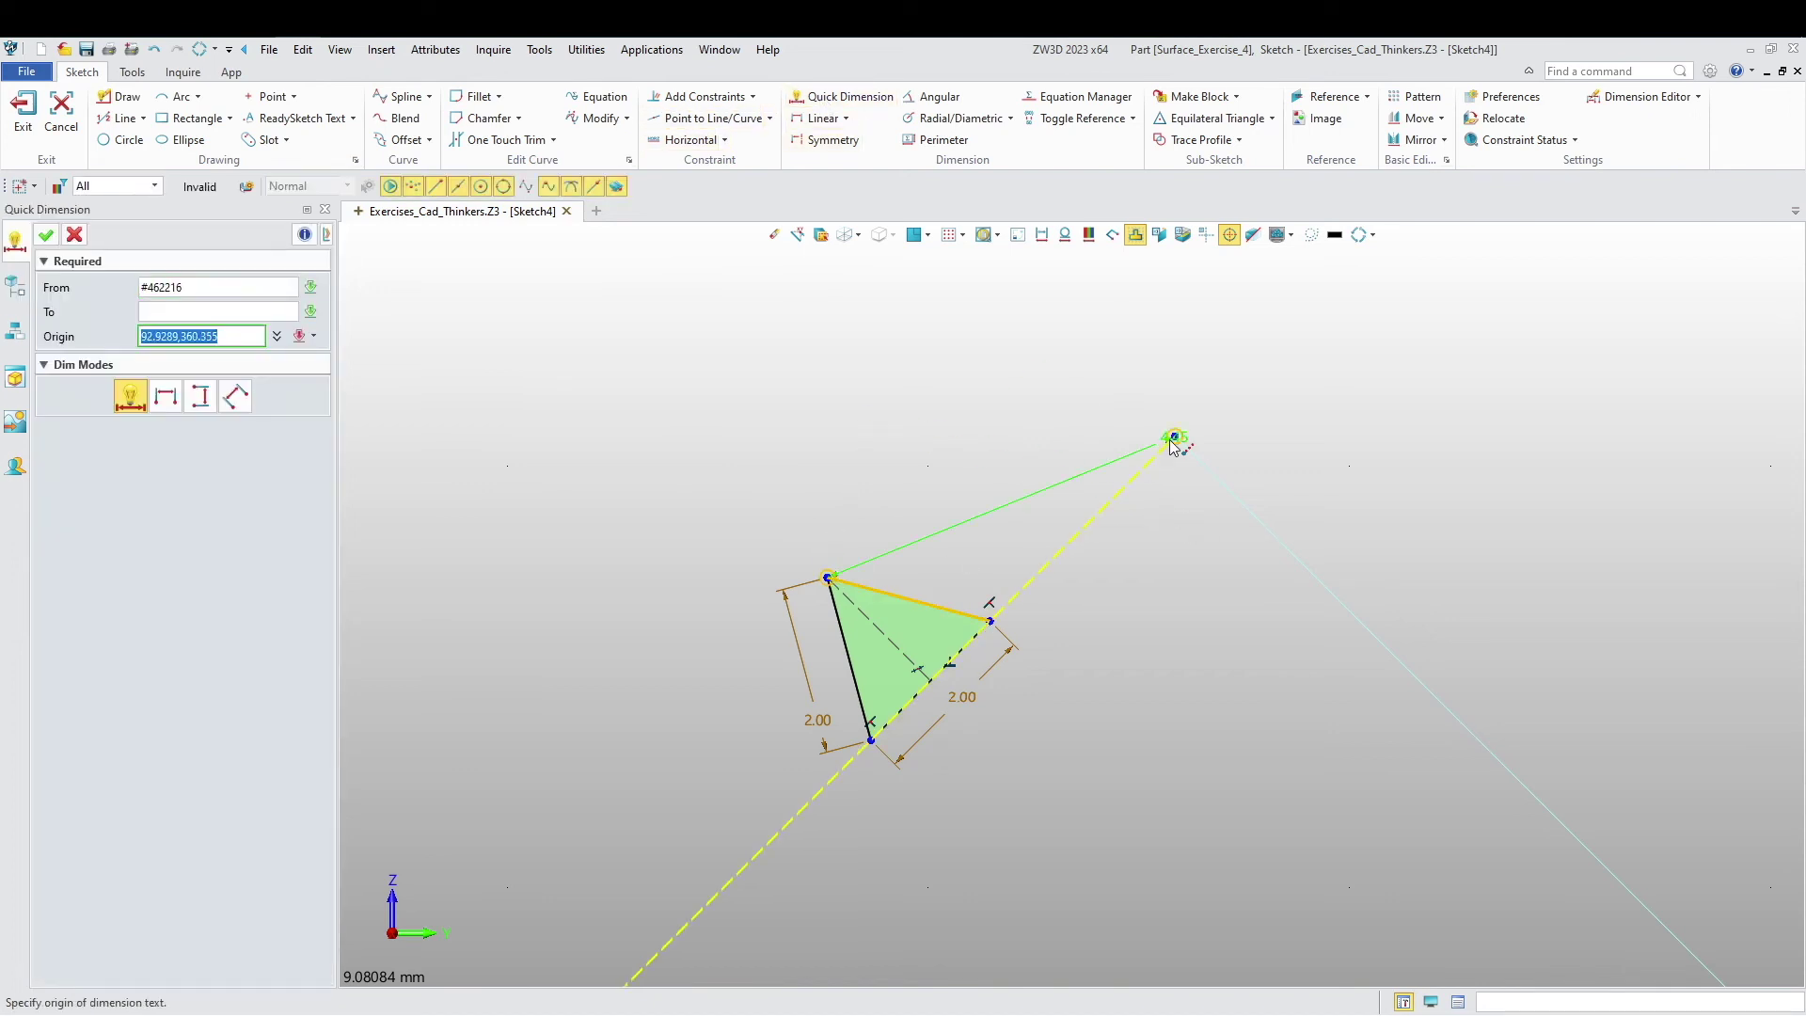
left_click(236, 398)
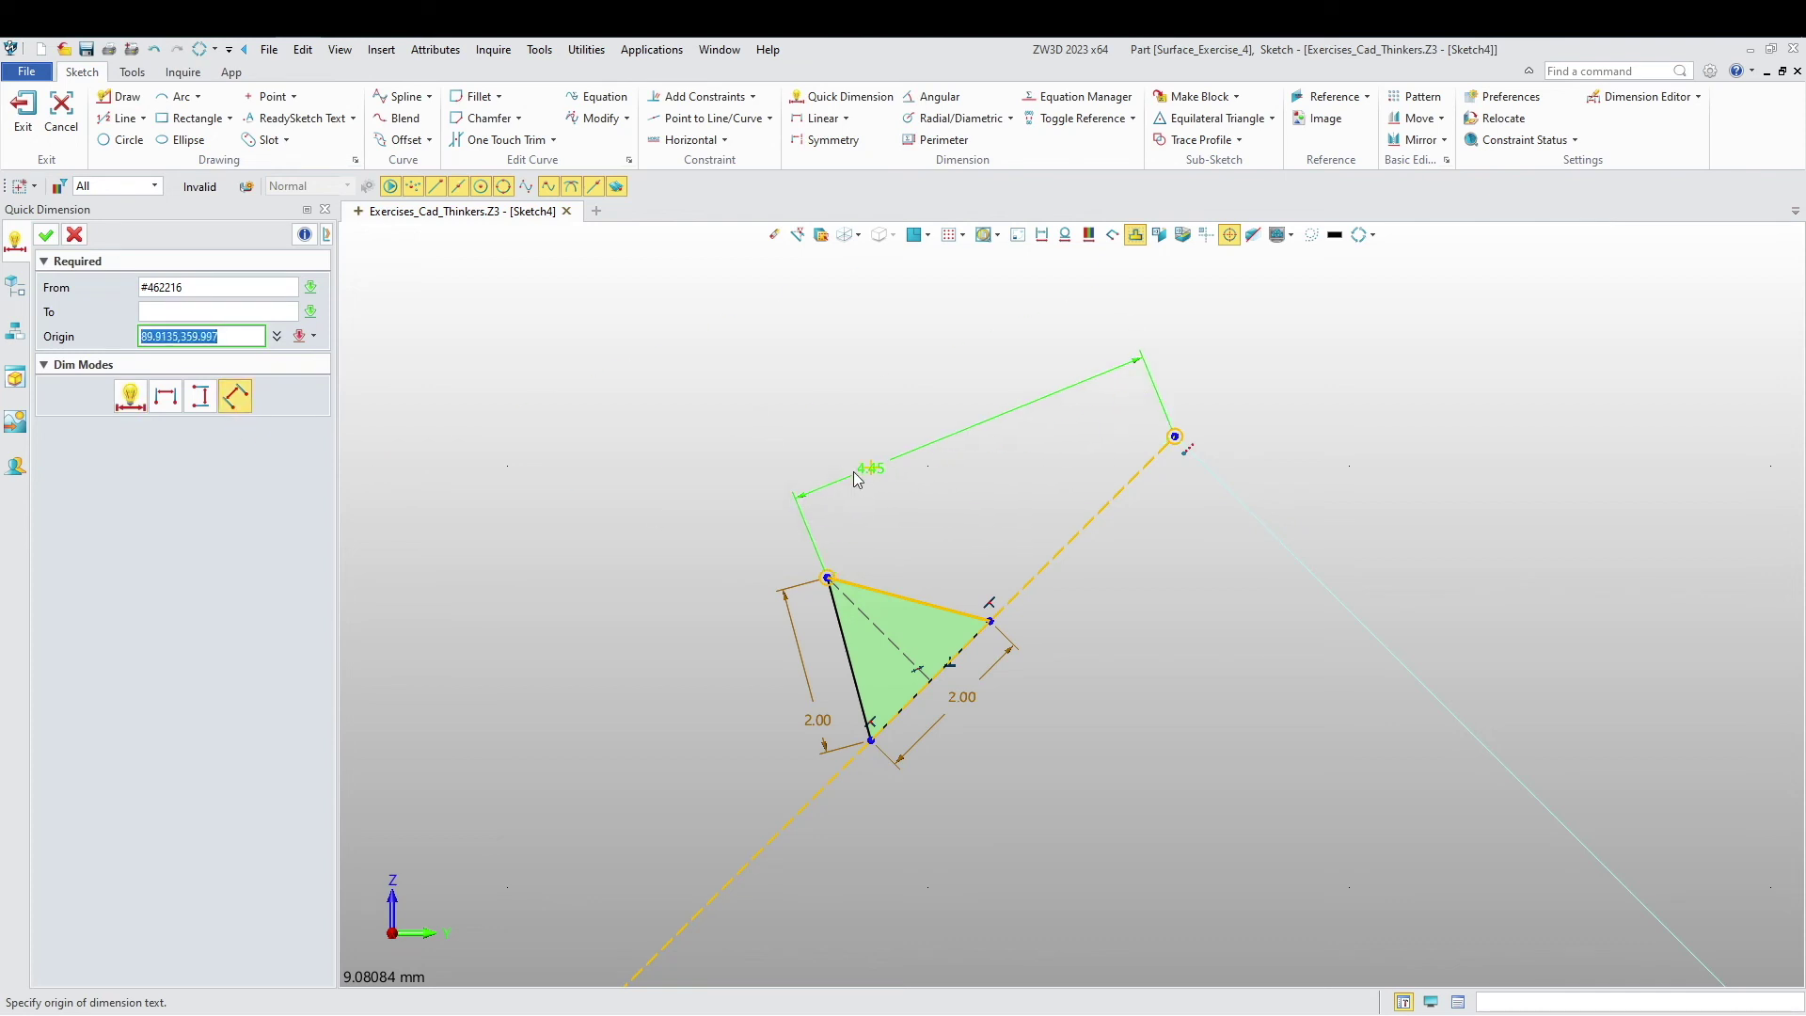
key("Escape")
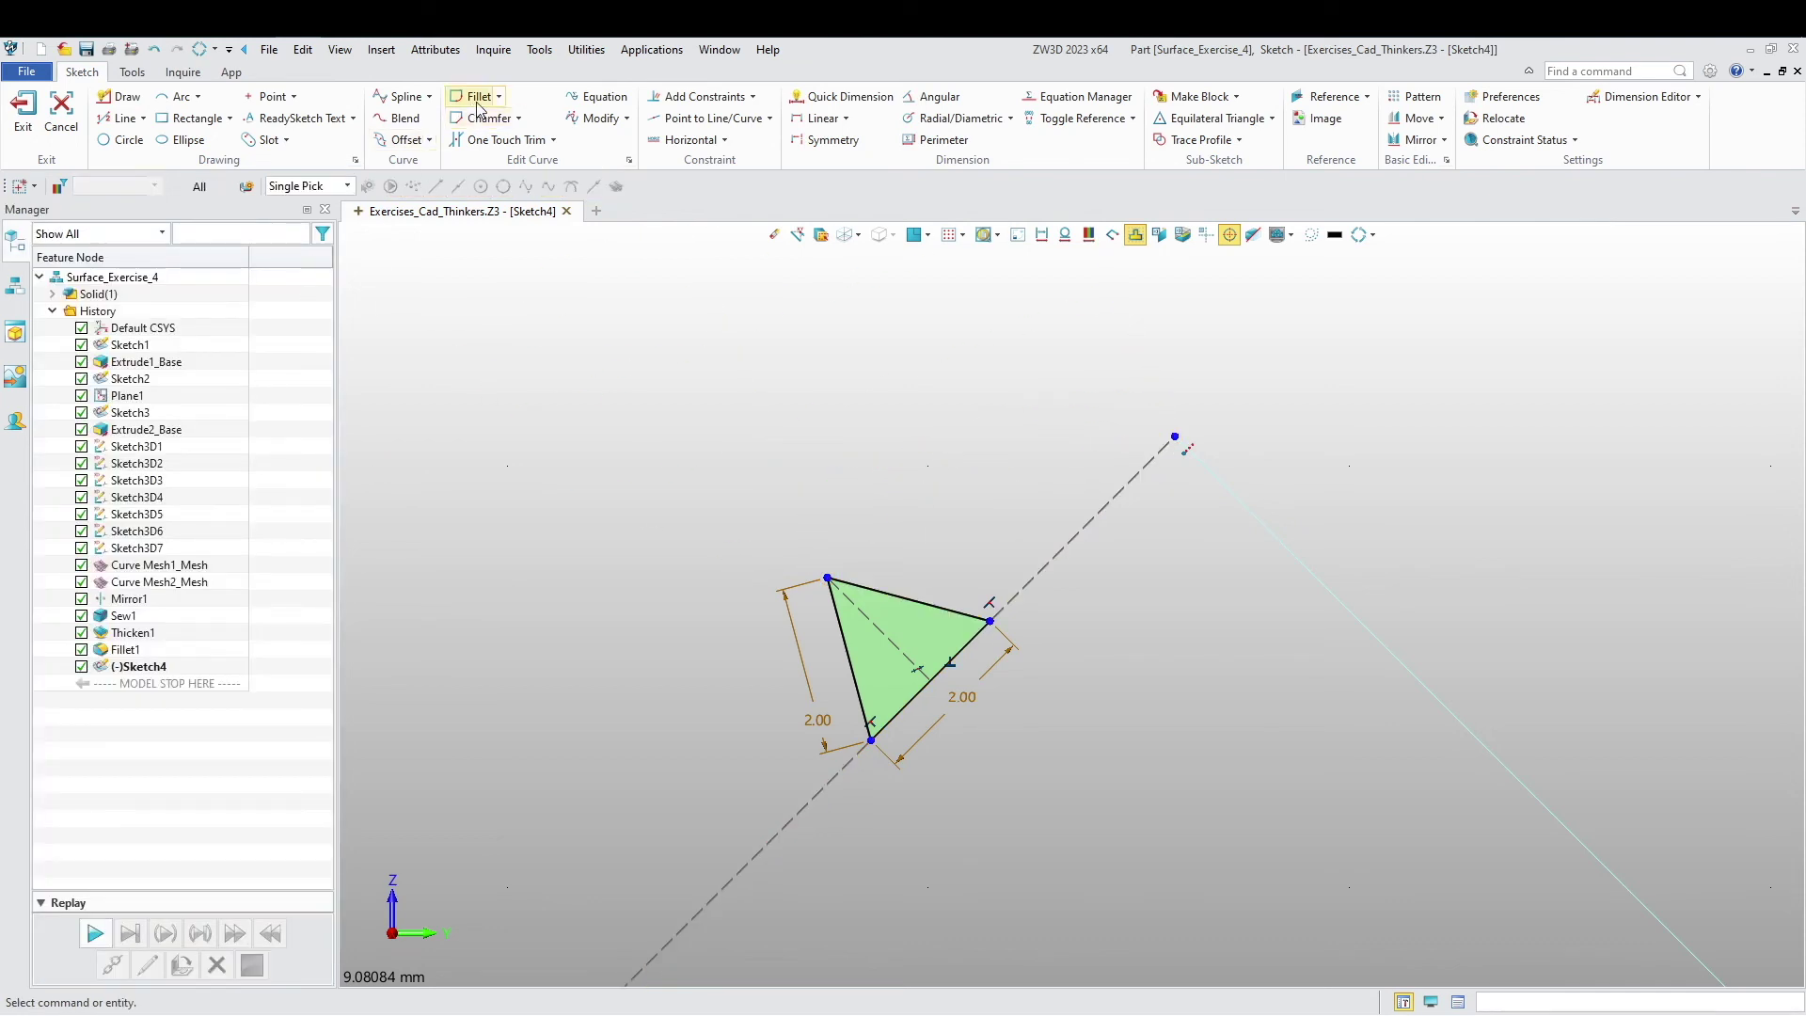
Step: Add an aligned dimension from the triangle's base midpoint to the upper end of the construction line and set it to 5 mm
left_click(822, 119)
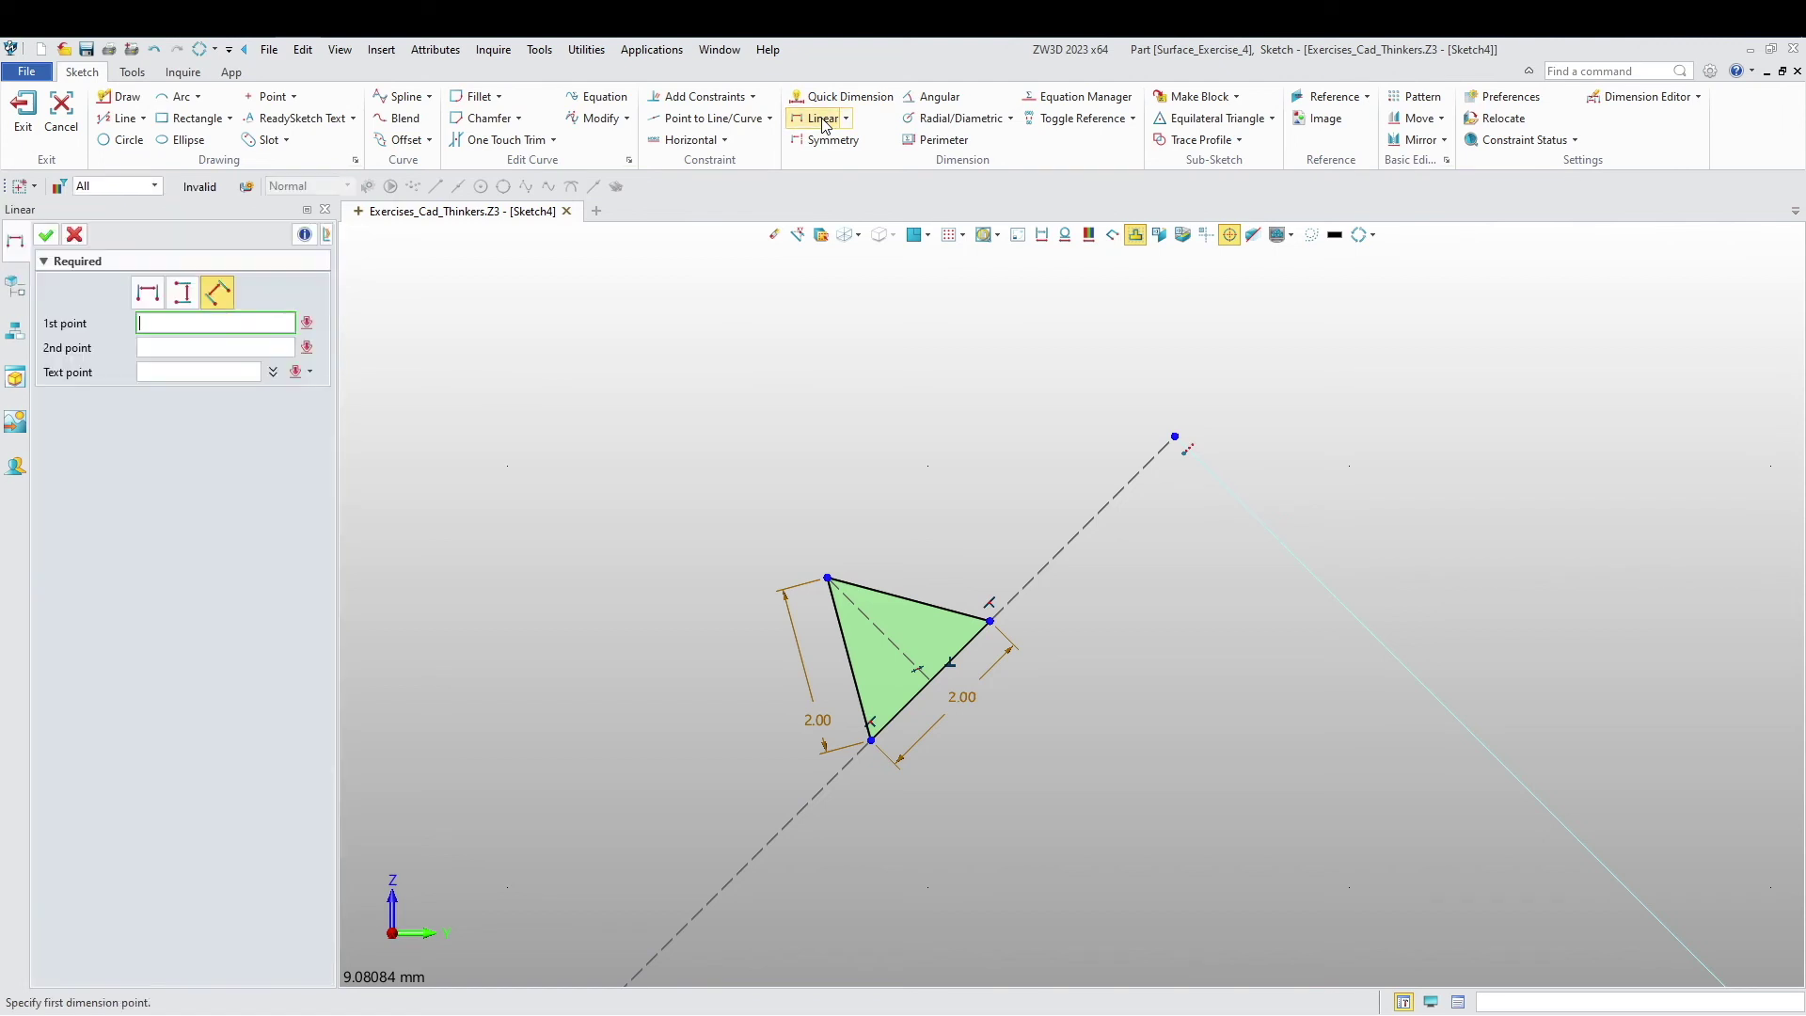
left_click(932, 694)
left_click(1176, 438)
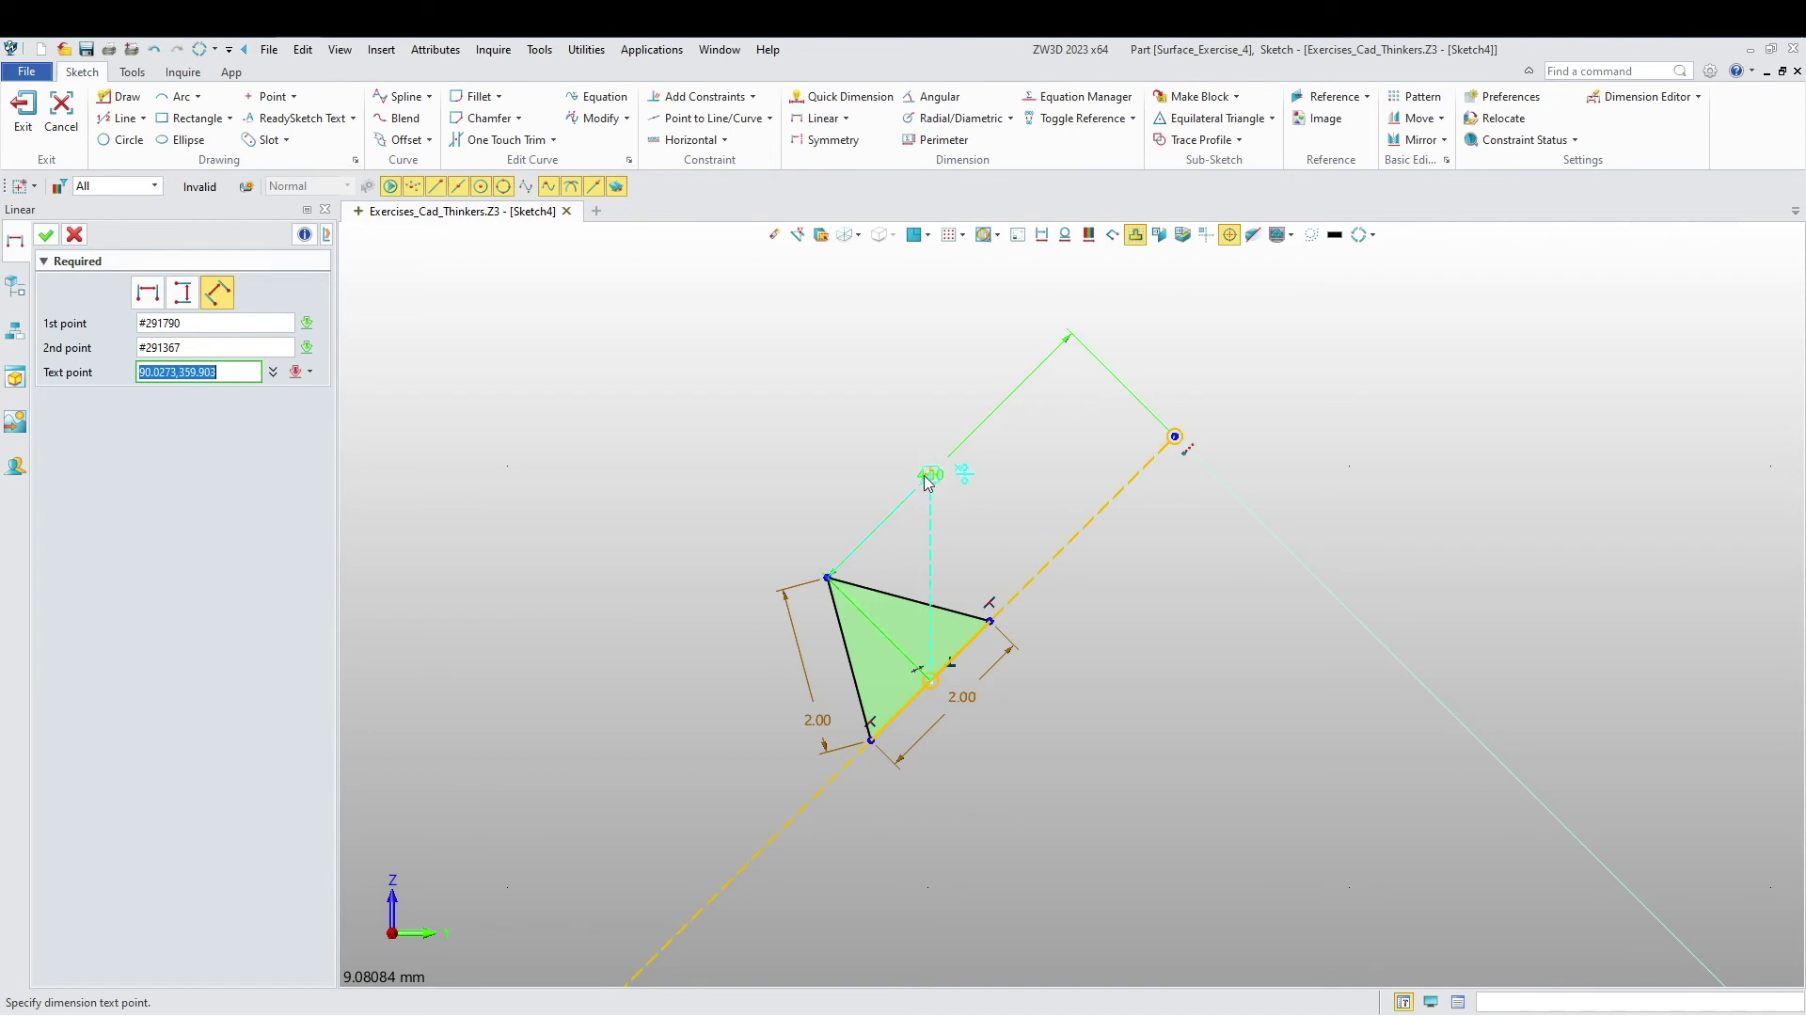
left_click(895, 436)
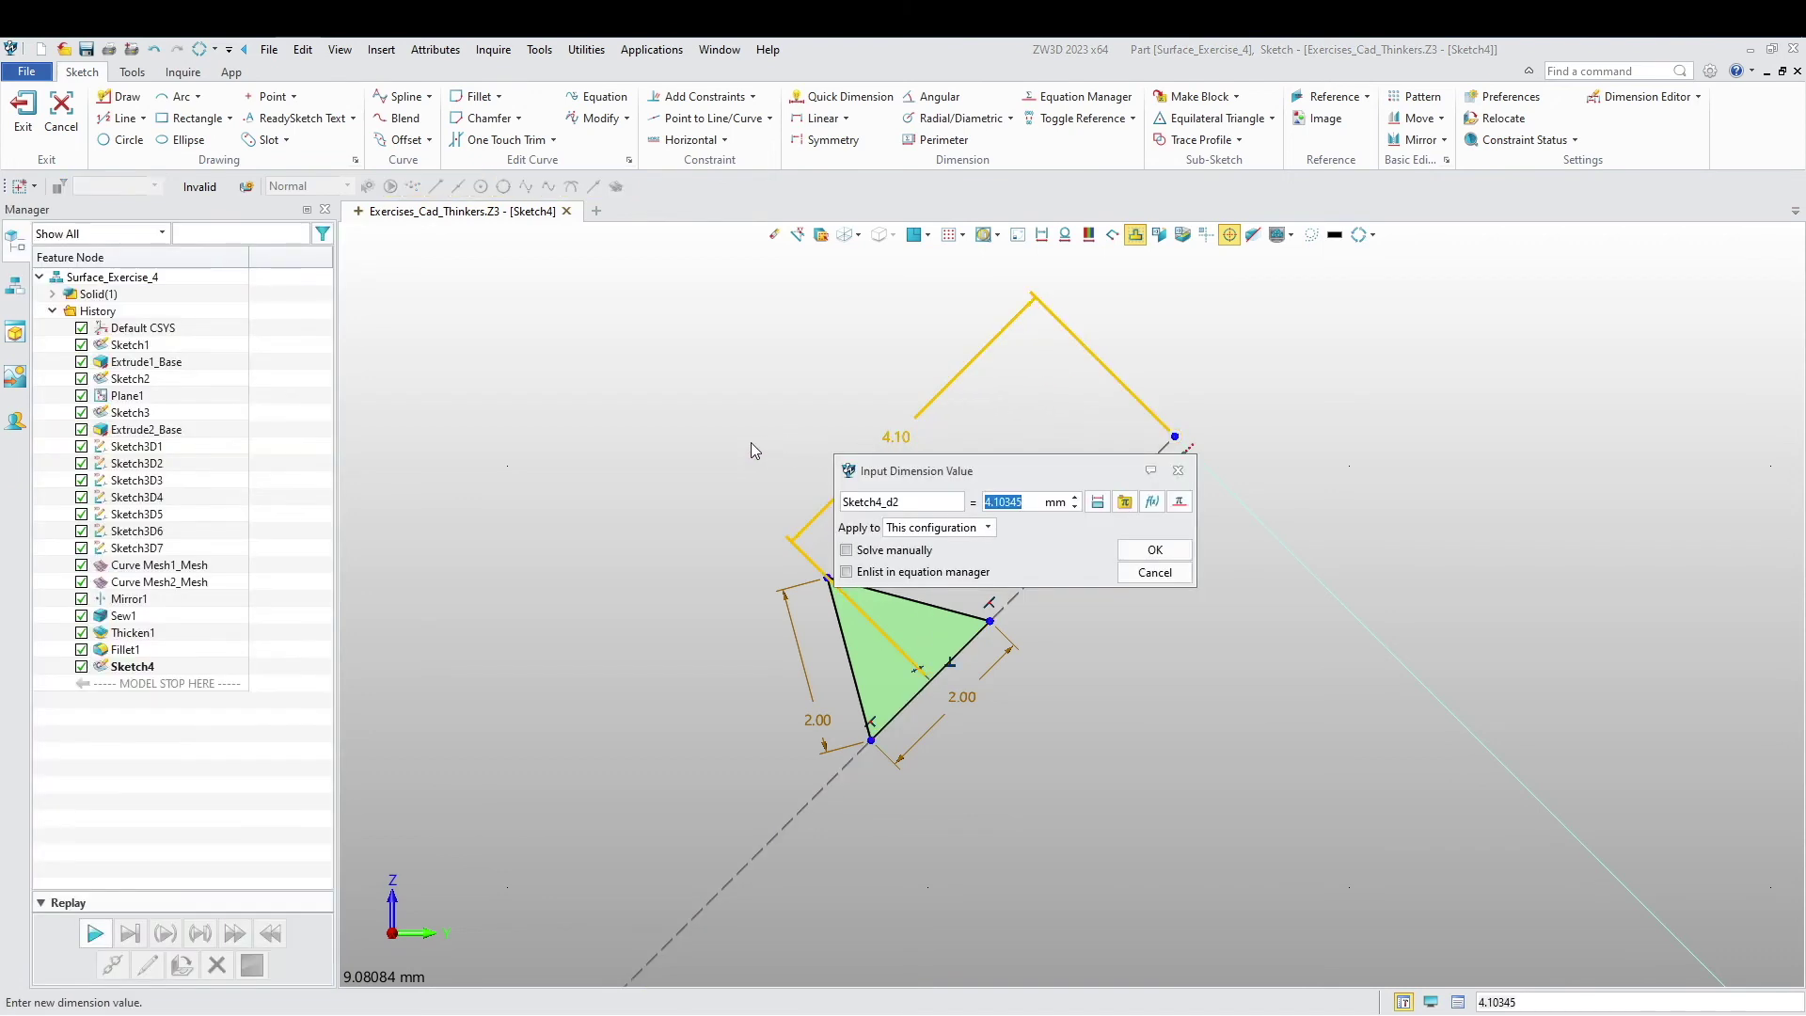
type("5")
key("Return")
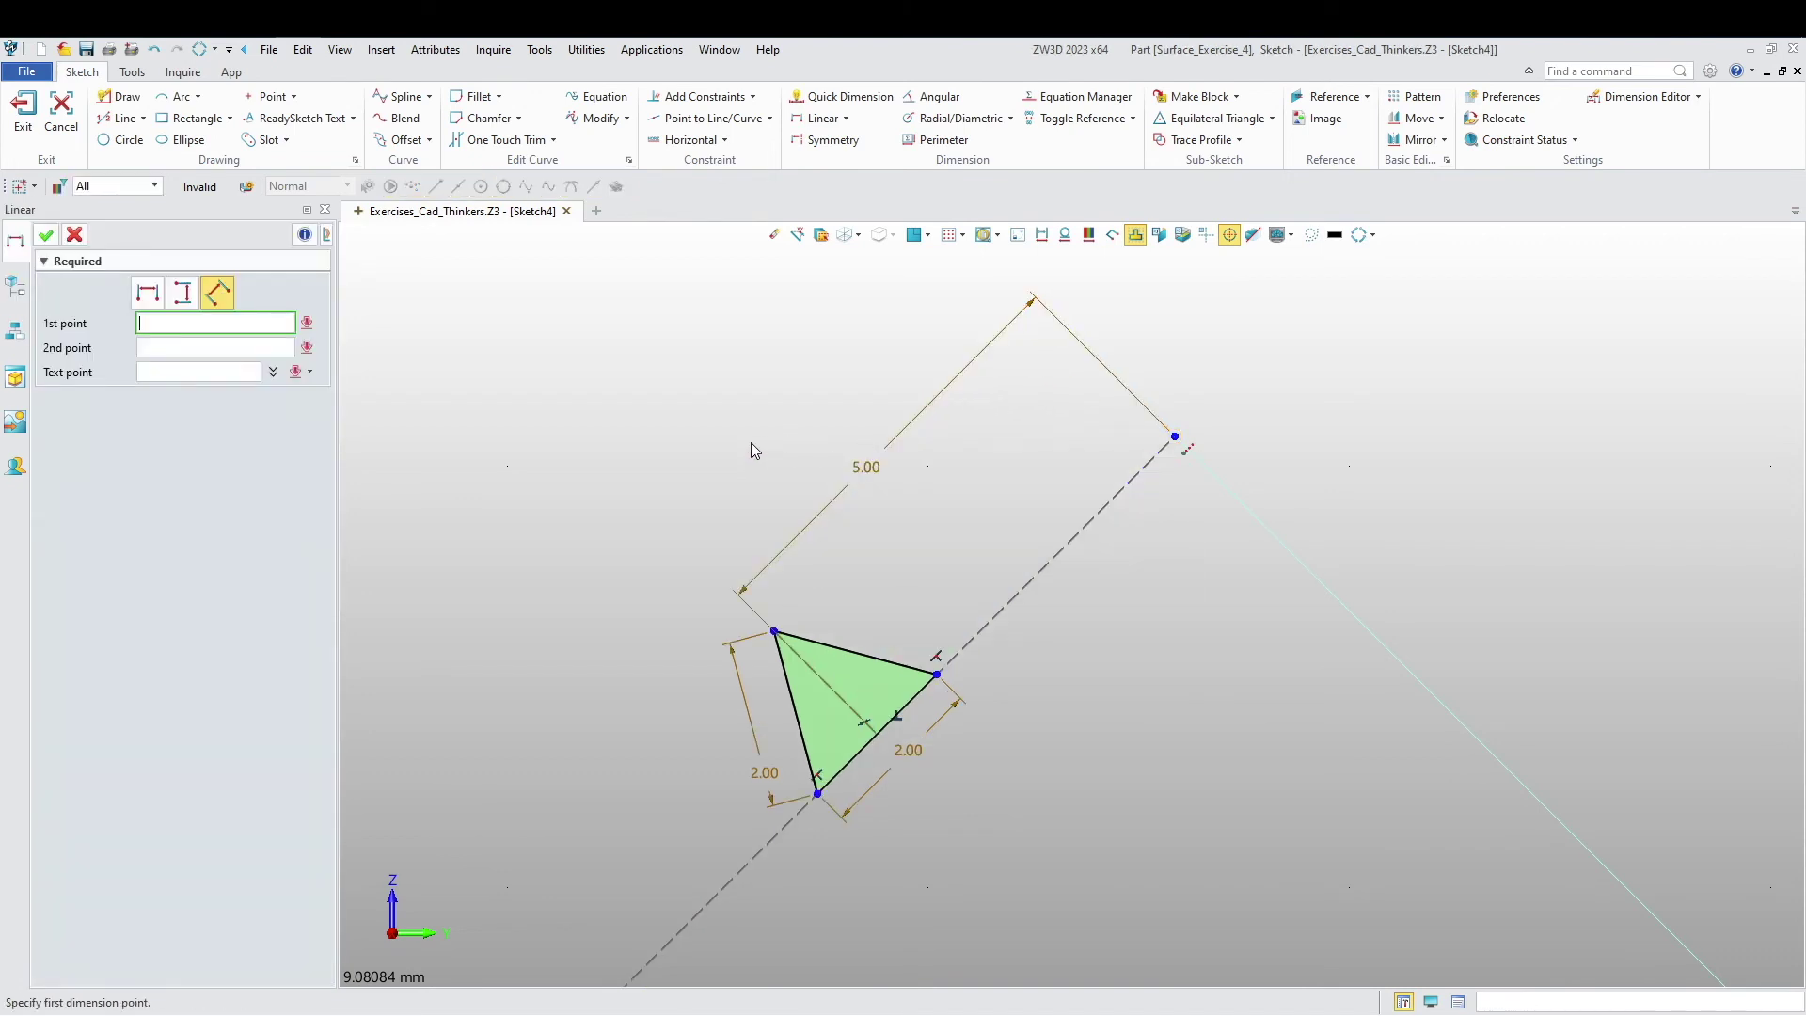
Step: Set the aligned distance between the triangle's base midpoint and the construction line's upper end to 3 mm
scroll(1260, 564, "down", 10)
scroll(1137, 725, "up", 3)
scroll(1186, 480, "up", 2)
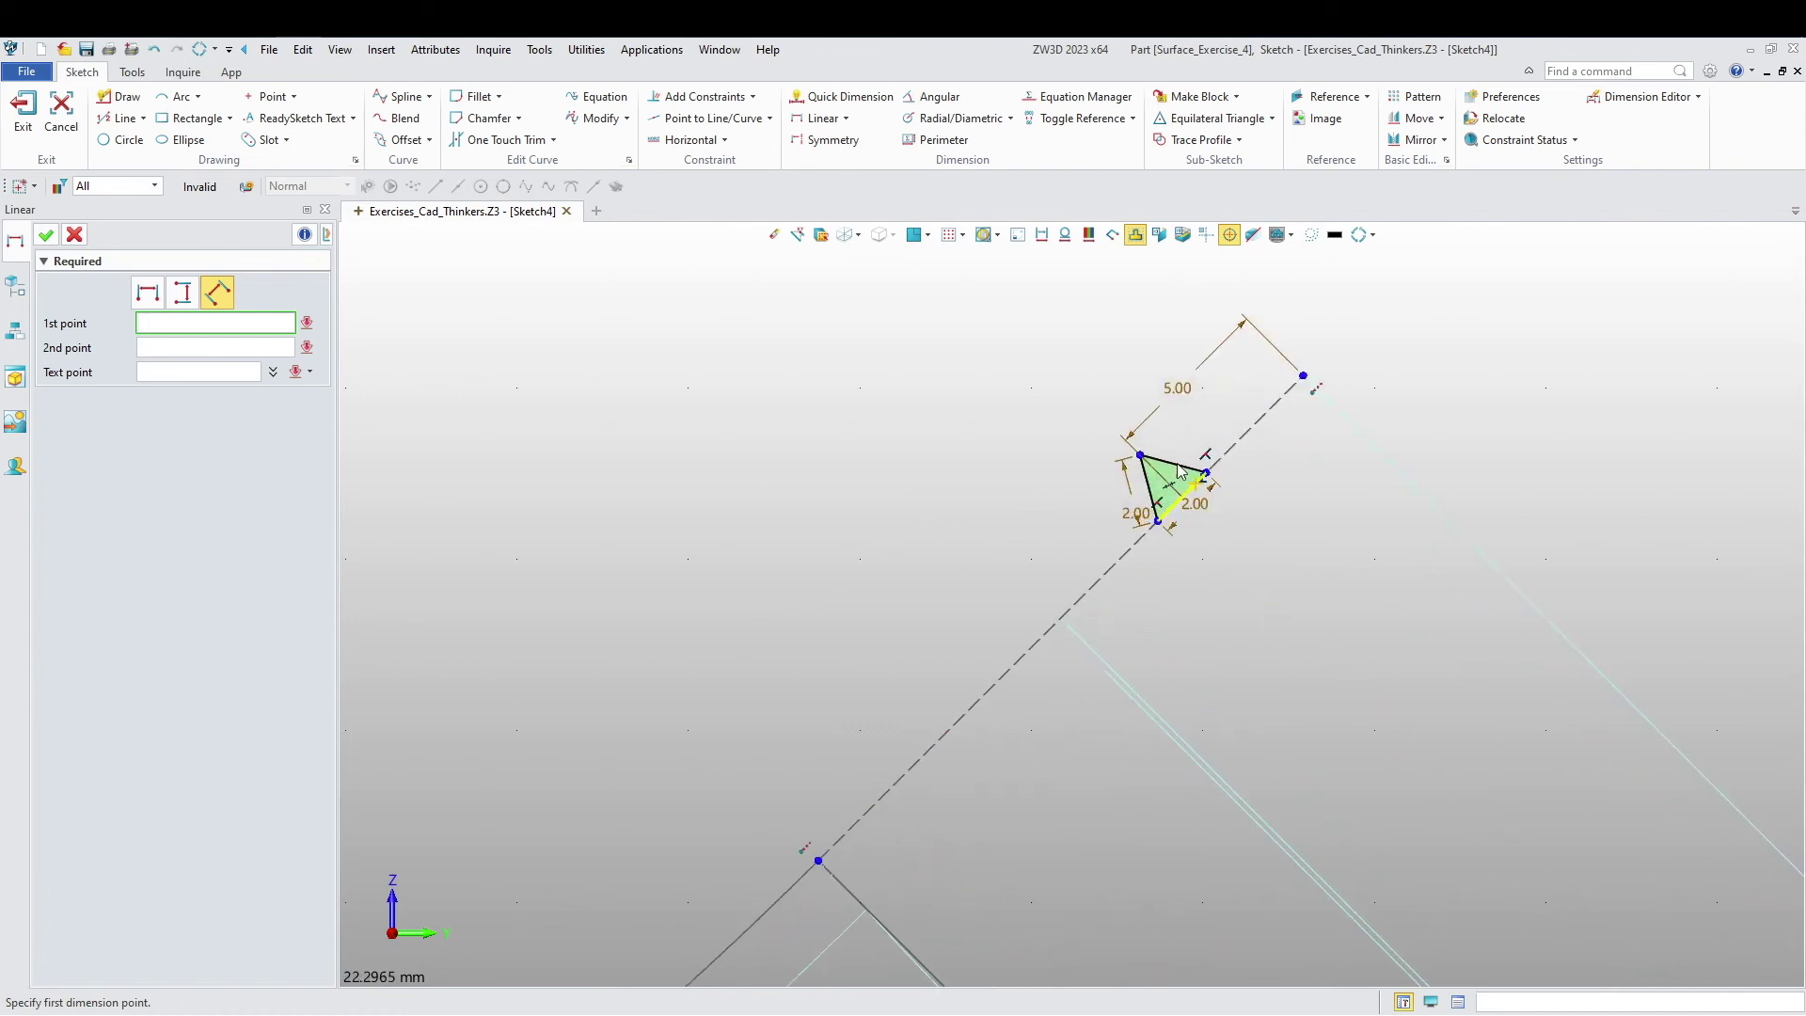
key("Escape")
double_click(1193, 364)
type("3")
key("Return")
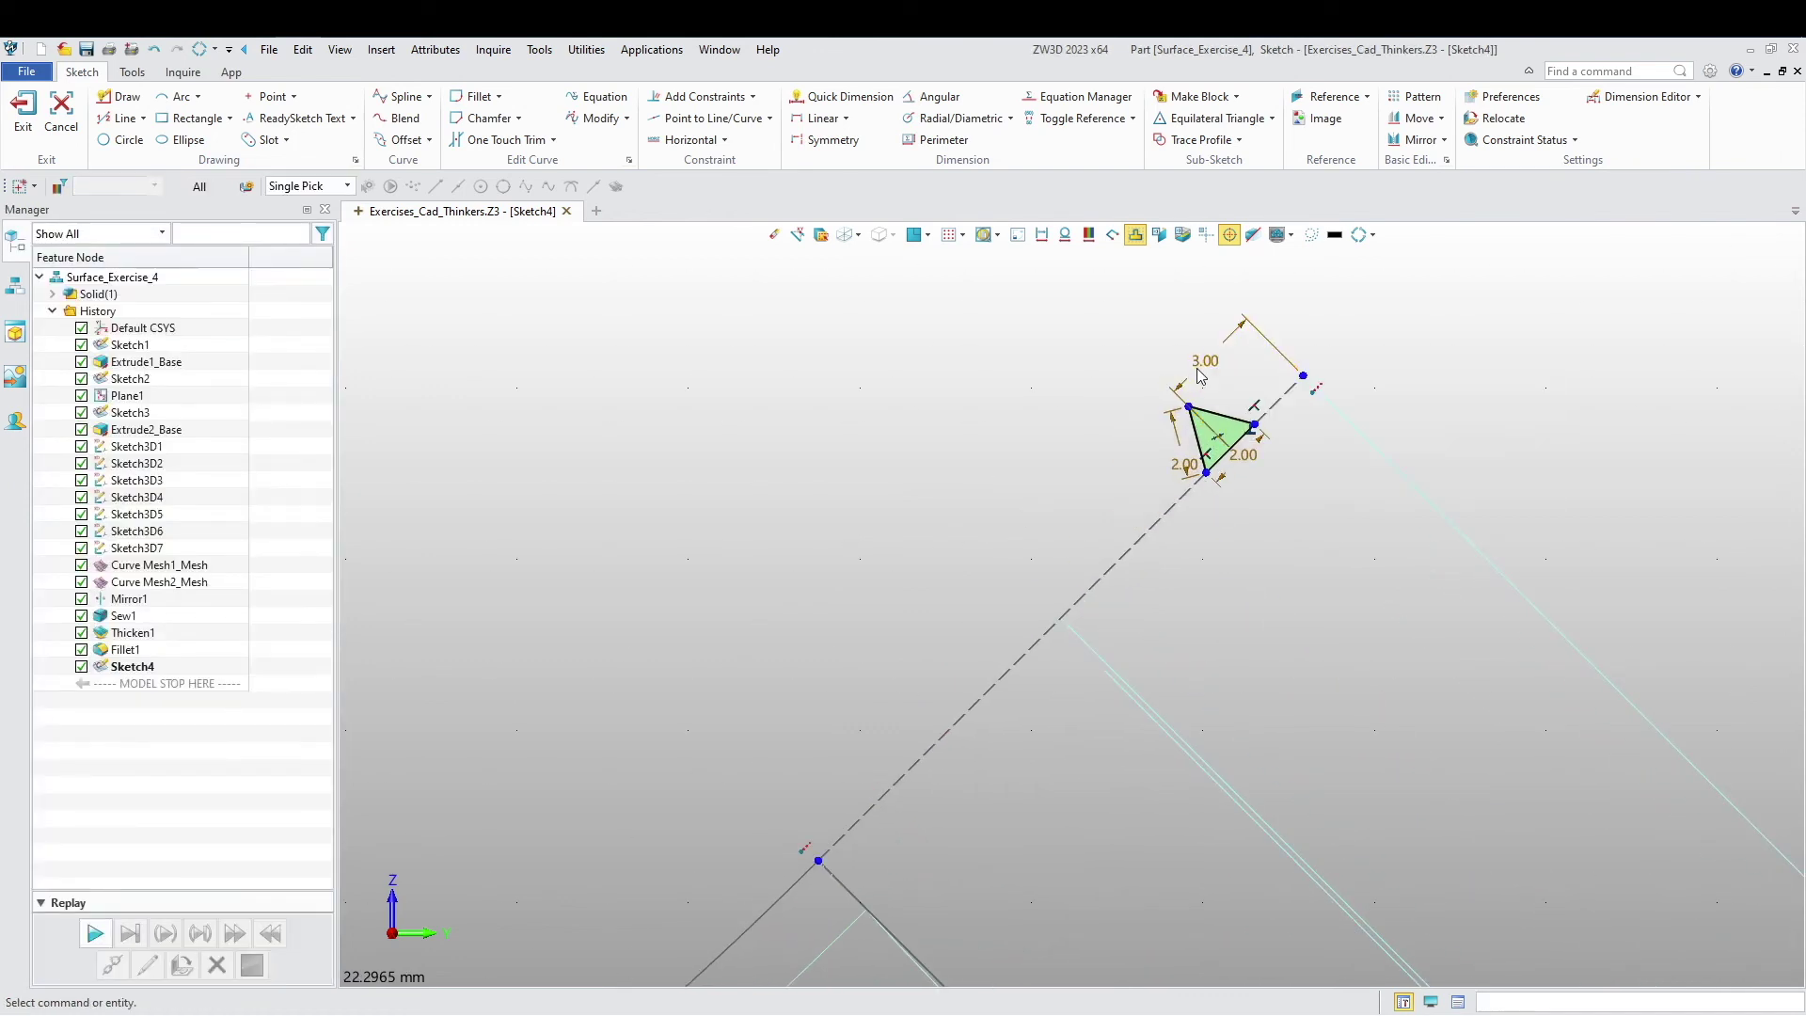
Step: Fillet the triangle's outer apex between its two sides with a 0.3 mm radius
scroll(1241, 367, "up", 5)
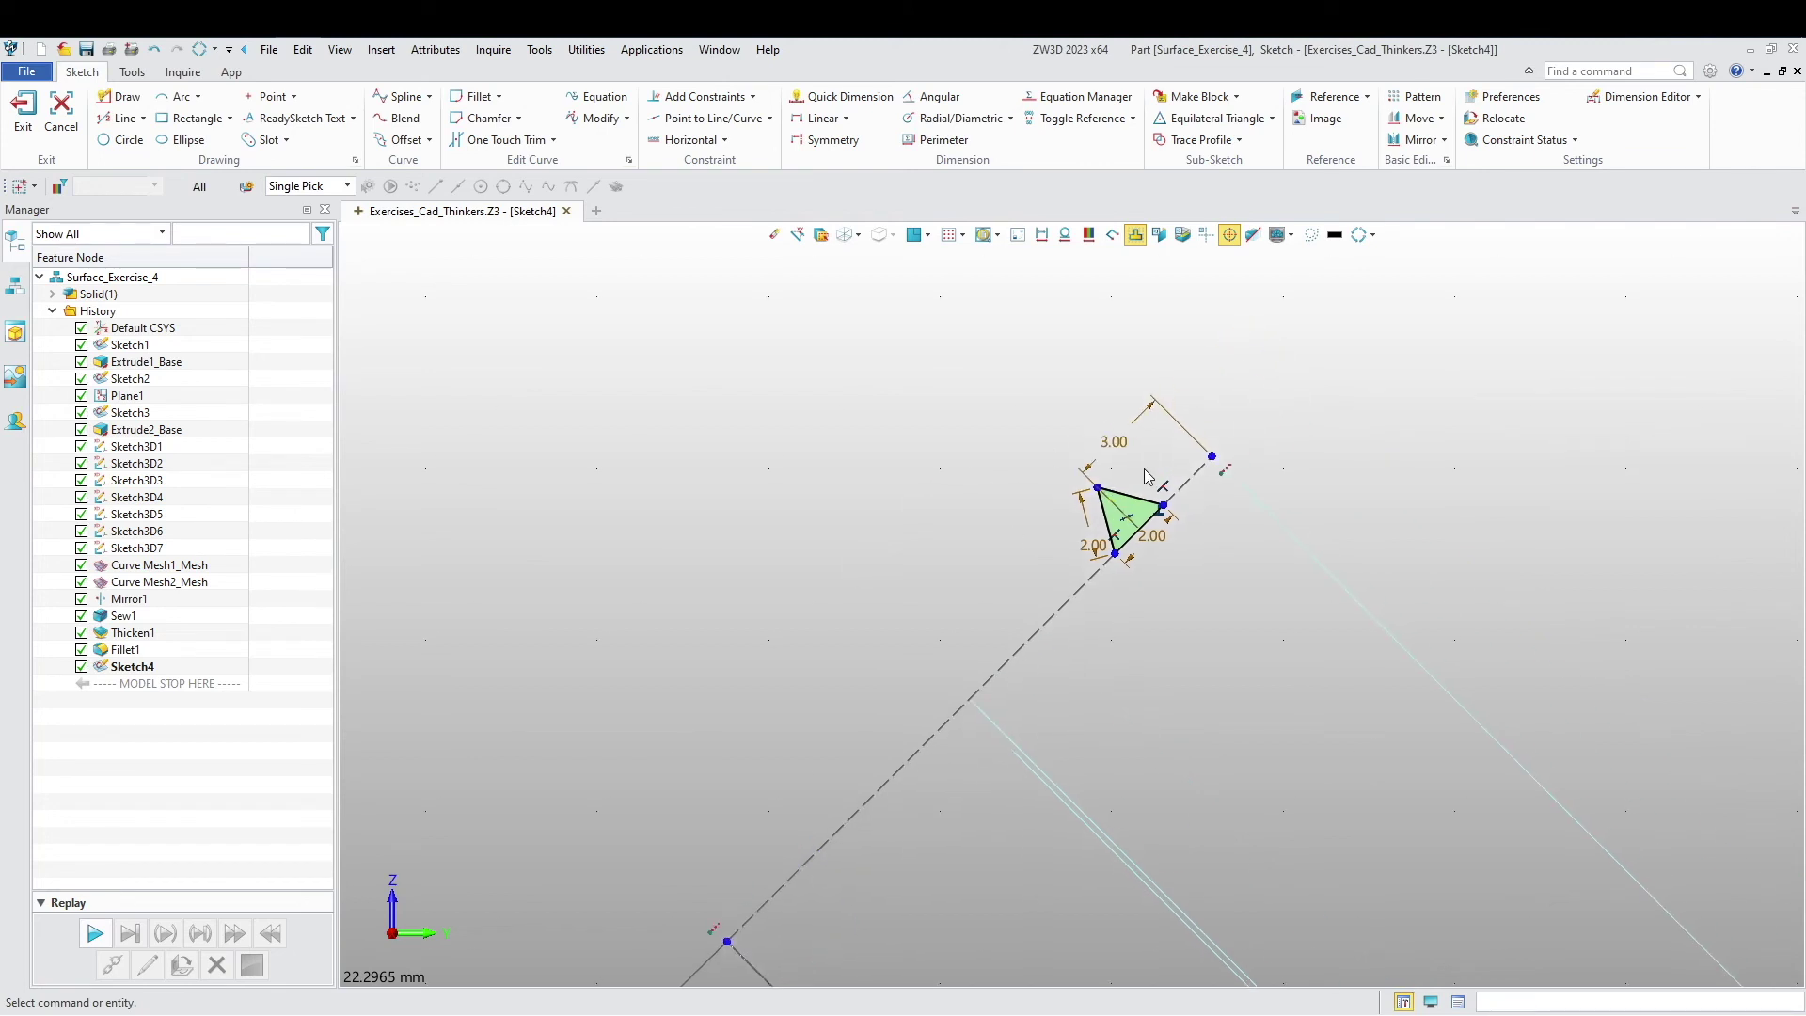
left_click(475, 104)
left_click(983, 646)
left_click(1024, 598)
left_click(1026, 596)
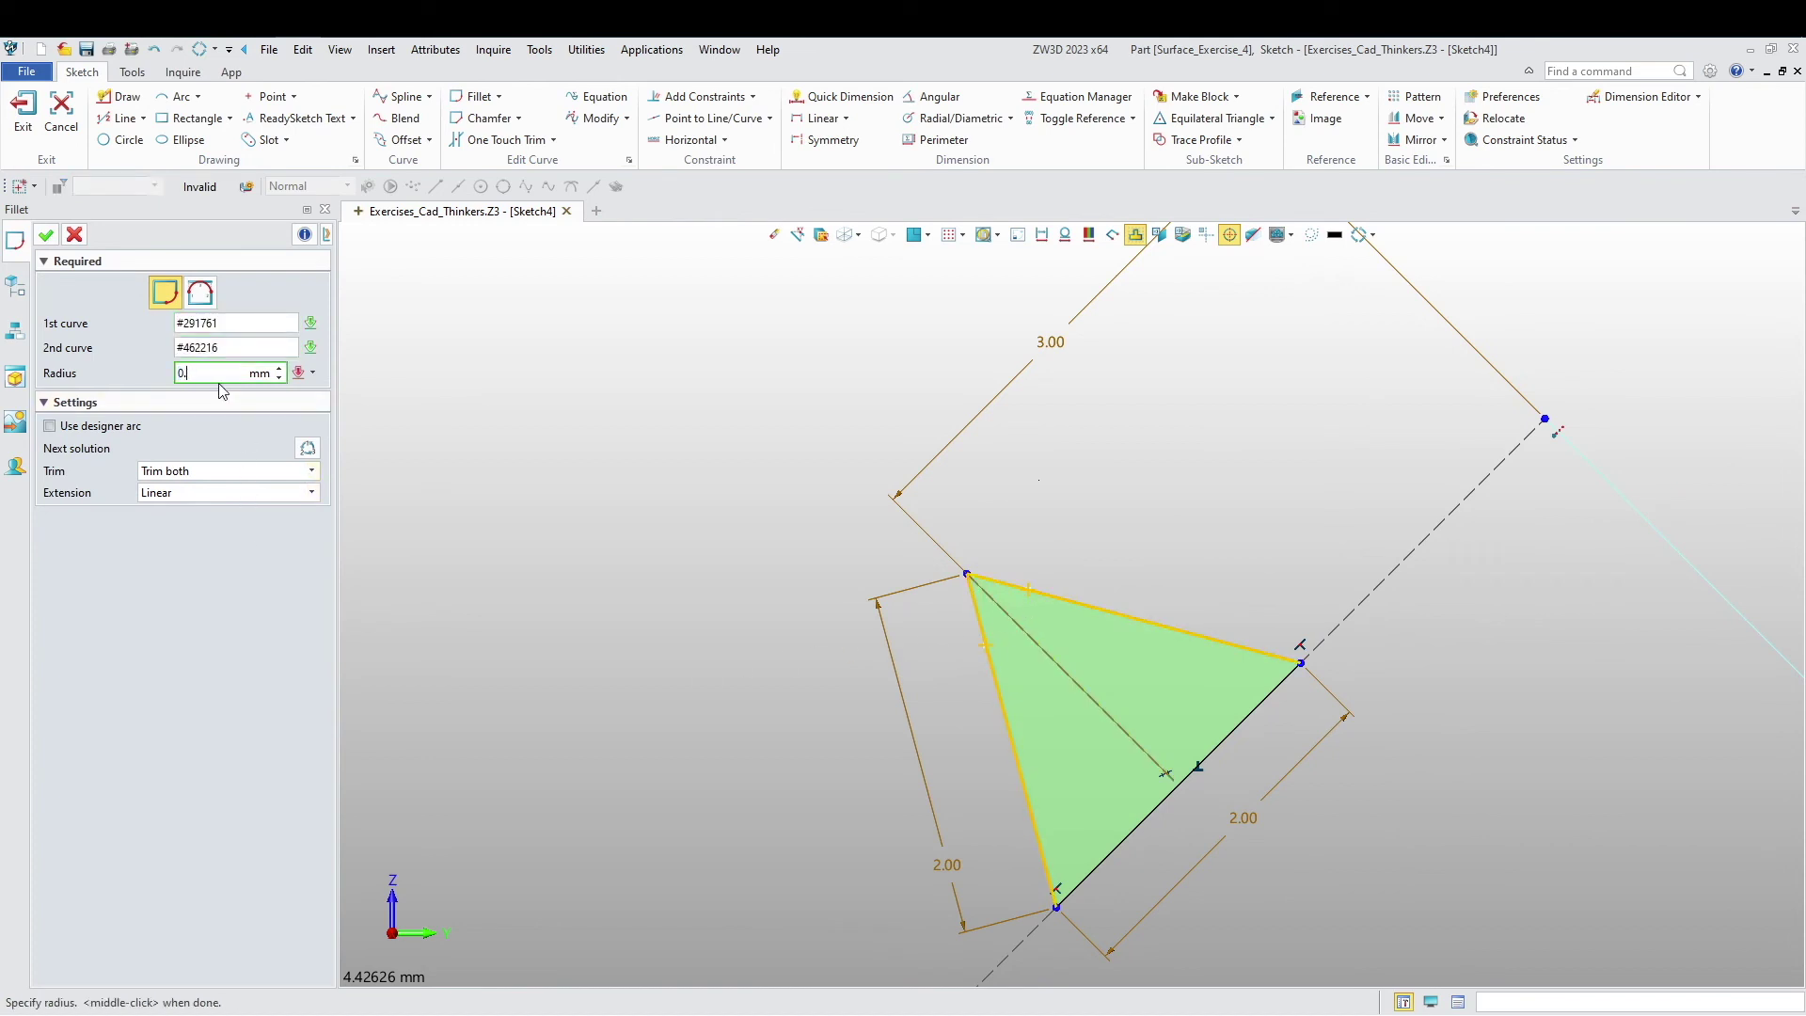
type("0.2")
key("Return")
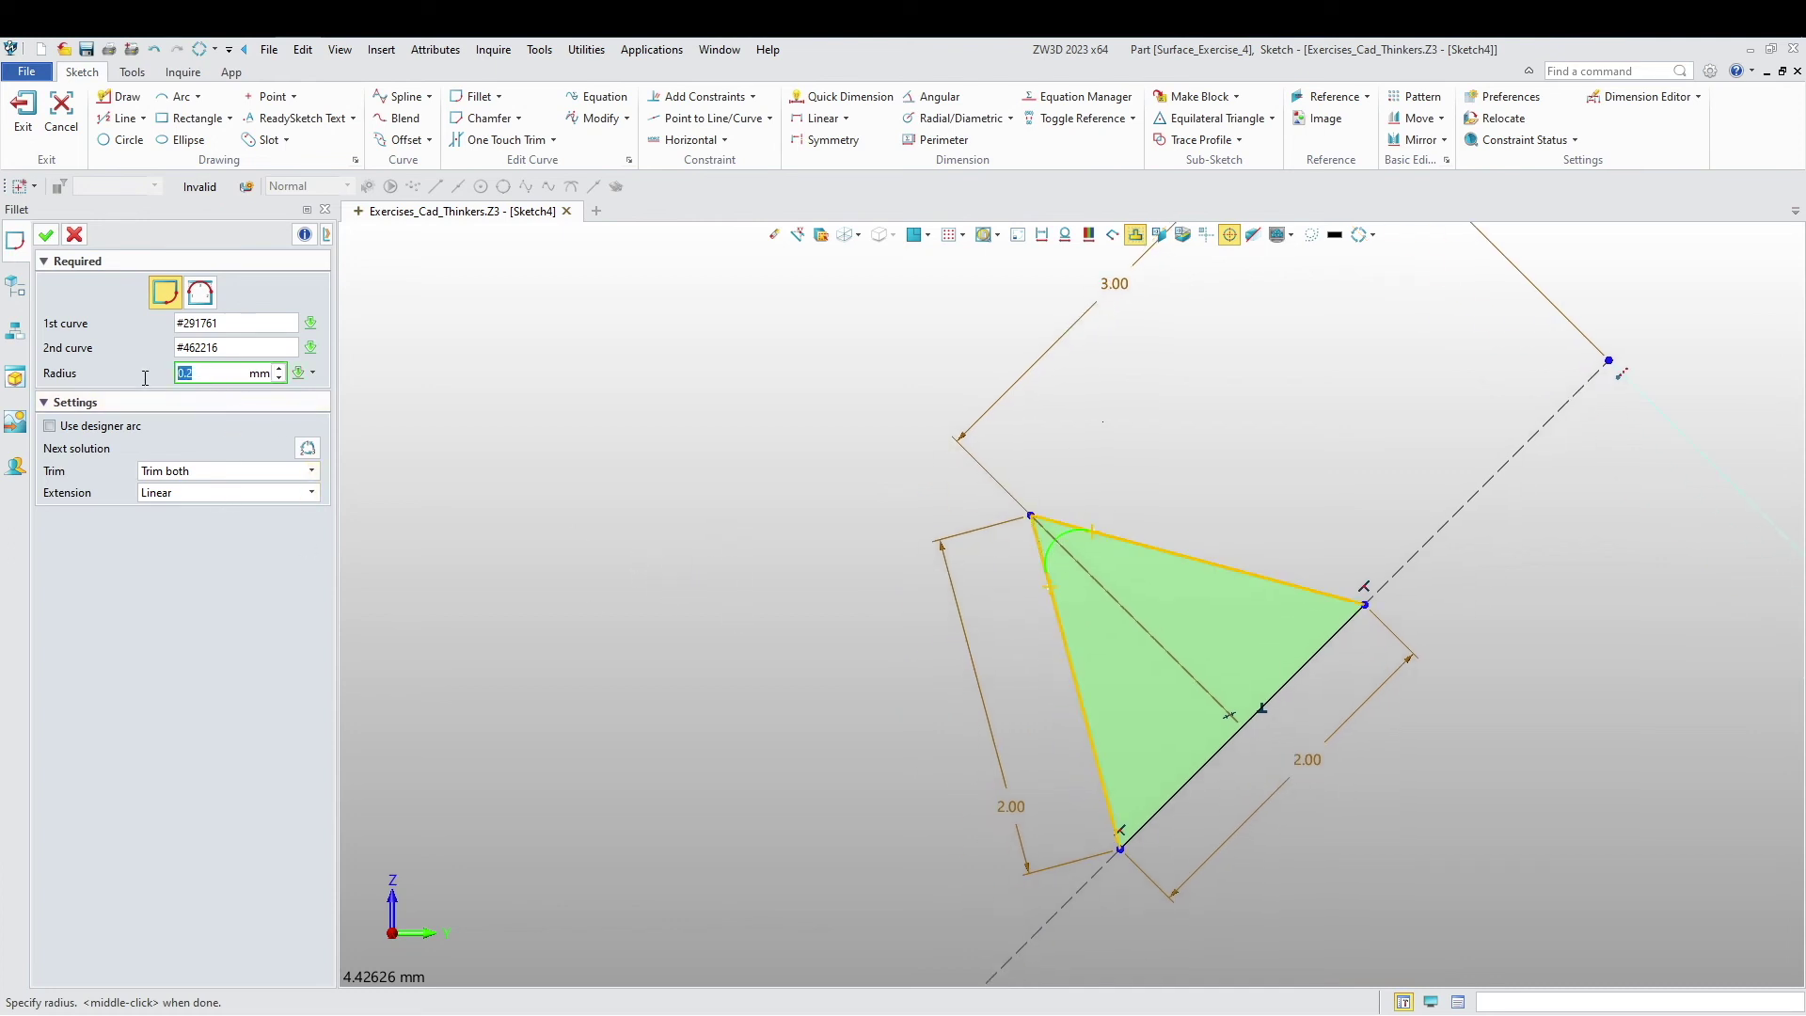
type("0.3")
key("Return")
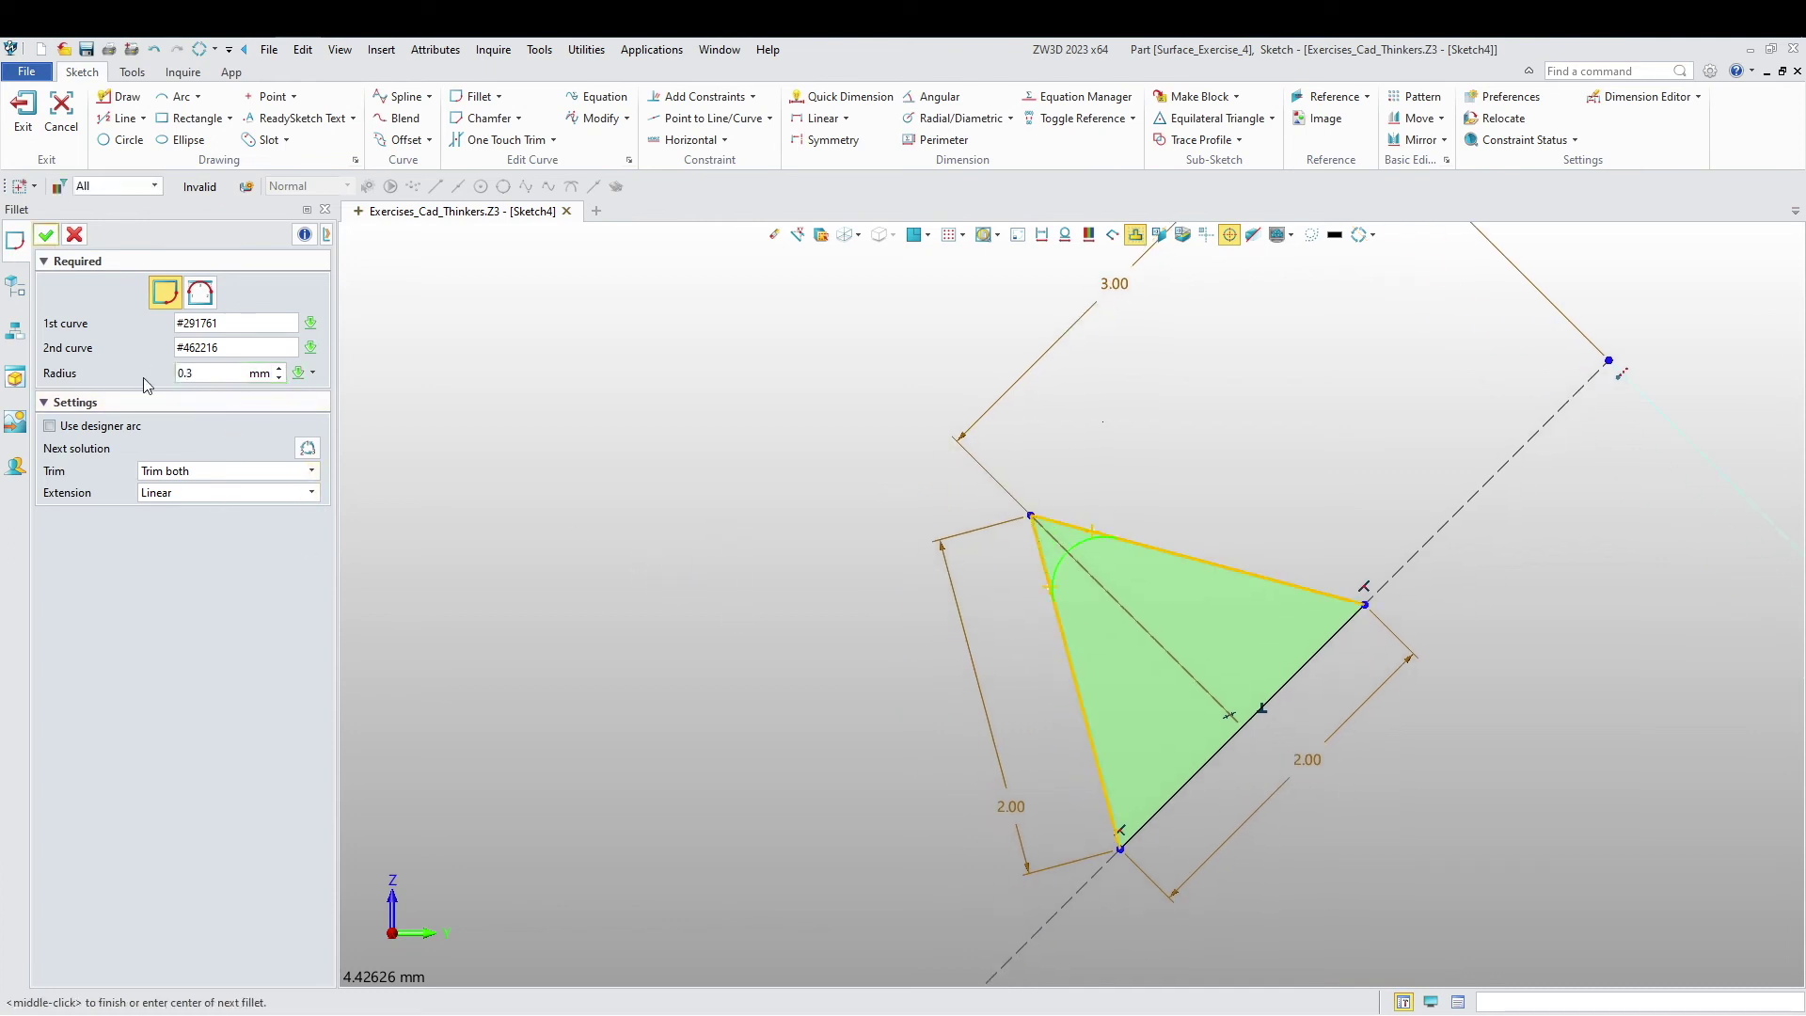
right_click_drag(656, 584, 610, 672)
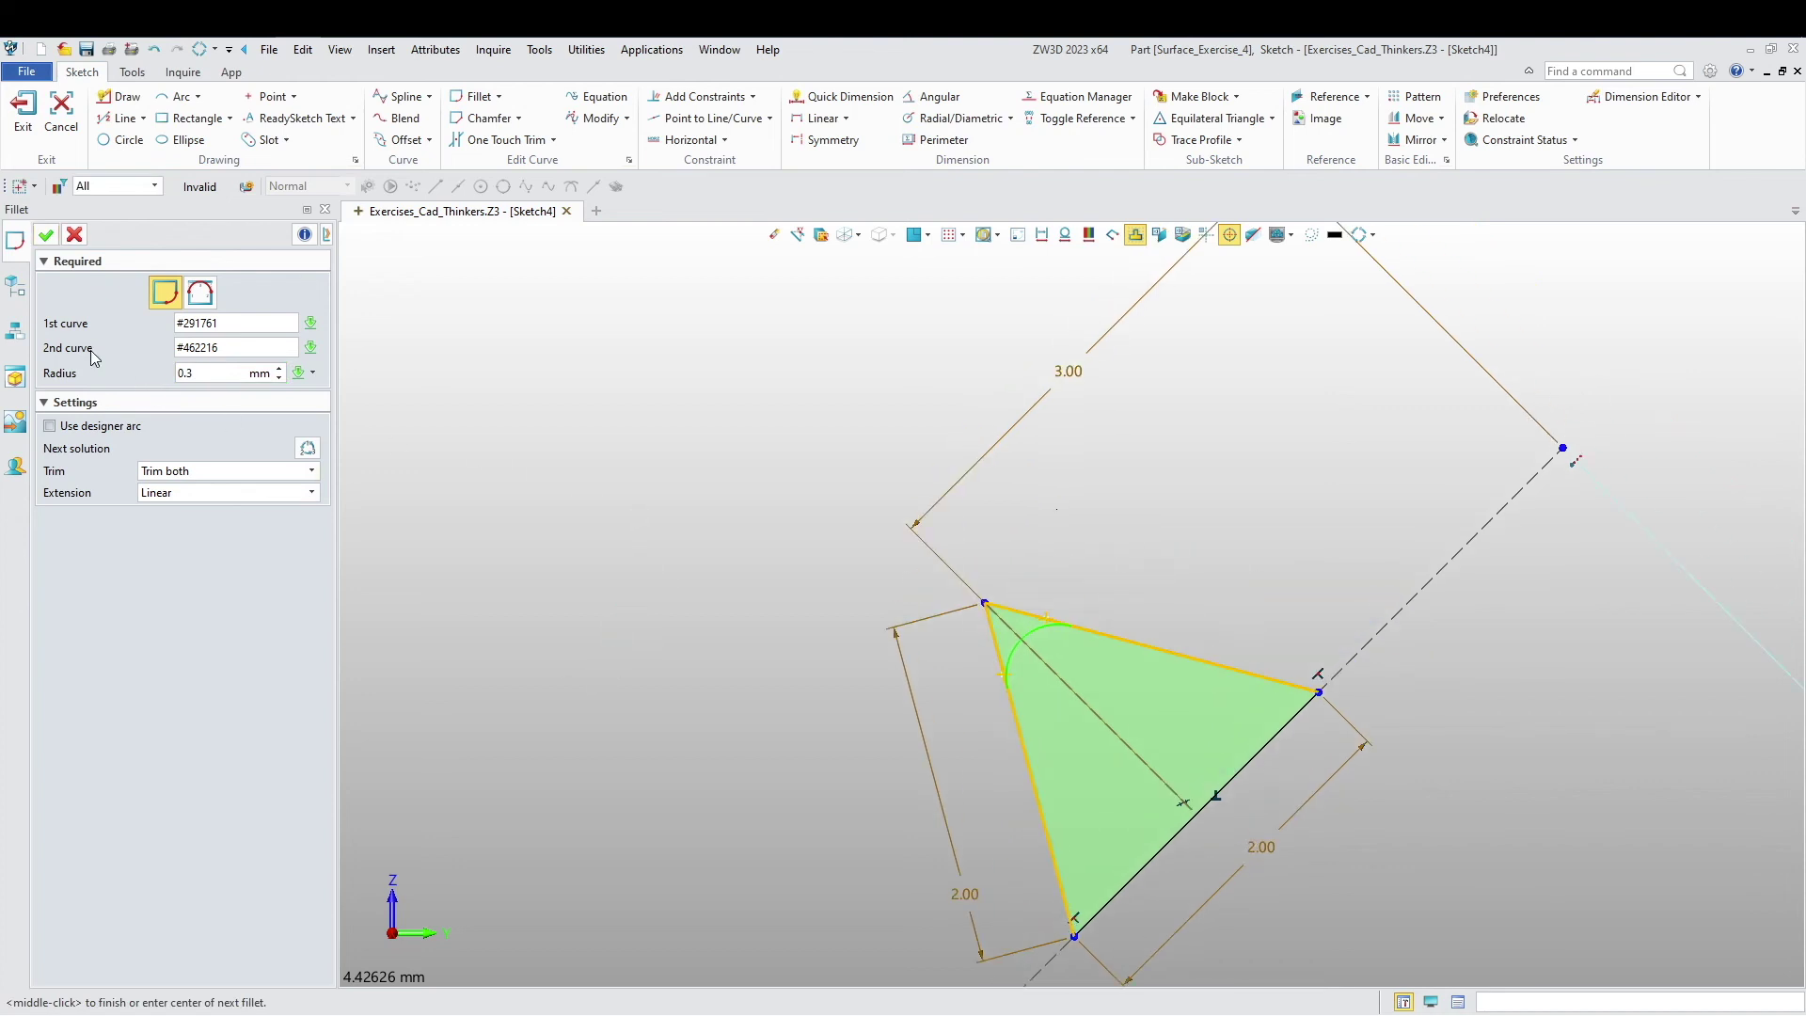
left_click(45, 235)
Step: Examine the rounded triangular profile and its position along the neck's construction line
scroll(757, 658, "down", 5)
middle_click_drag(739, 816, 813, 758)
scroll(944, 769, "up", 2)
middle_click_drag(969, 802, 1214, 657)
scroll(1211, 656, "down", 4)
middle_click_drag(1096, 709, 1039, 580)
scroll(1040, 576, "down", 2)
mouse_move(1056, 714)
middle_mouse_down()
mouse_move(1060, 605)
mouse_move(1019, 714)
middle_mouse_up()
scroll(1126, 527, "up", 6)
right_click_drag(1106, 538, 1040, 653)
scroll(922, 569, "up", 3)
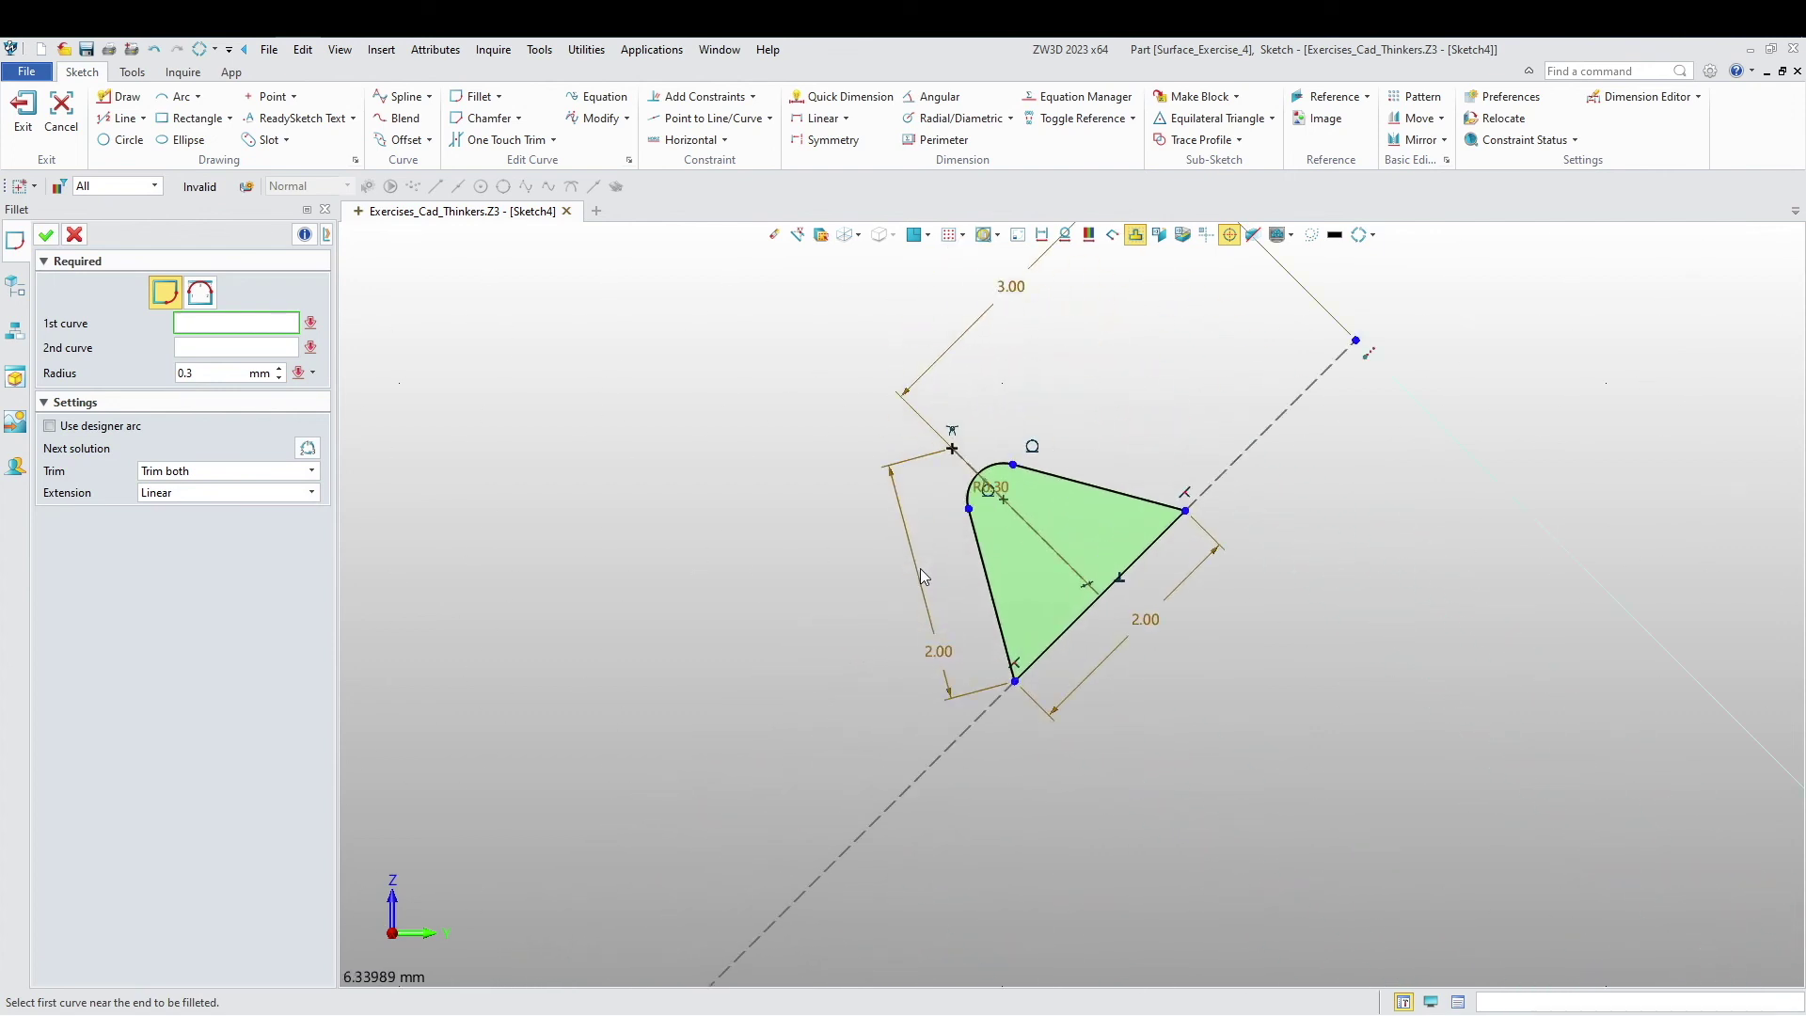
scroll(928, 591, "down", 3)
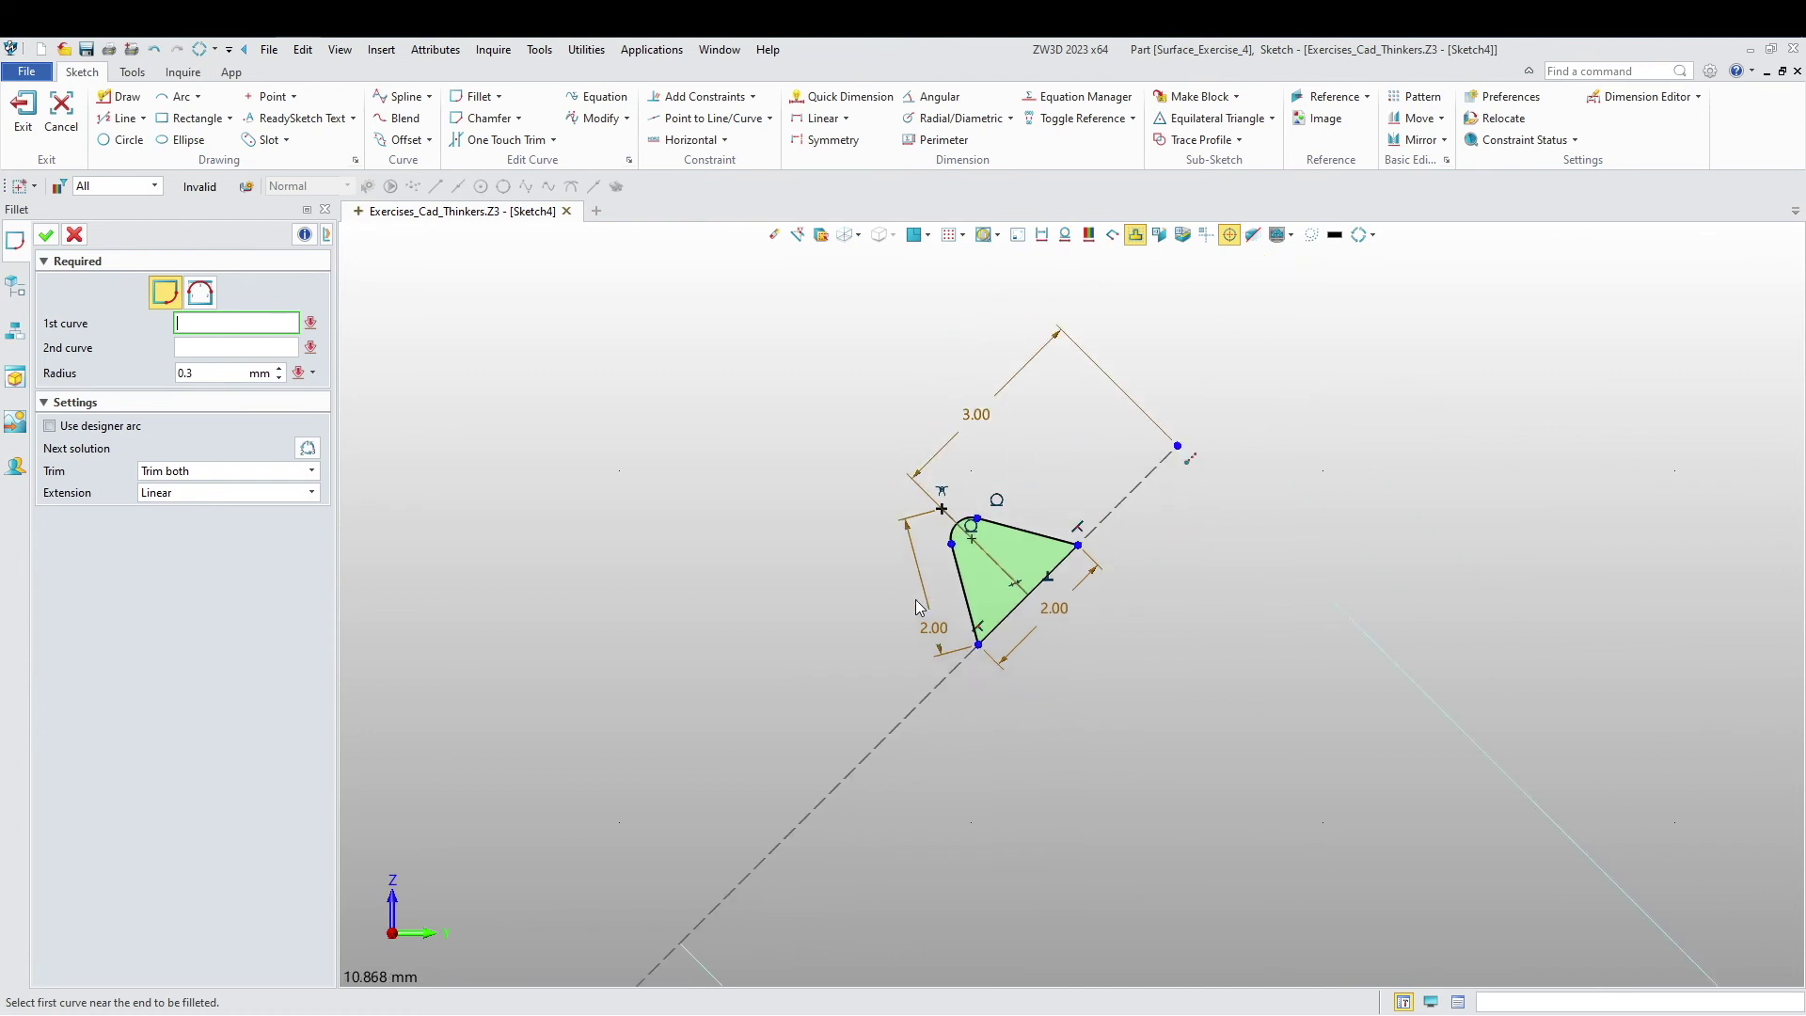
scroll(916, 600, "down", 2)
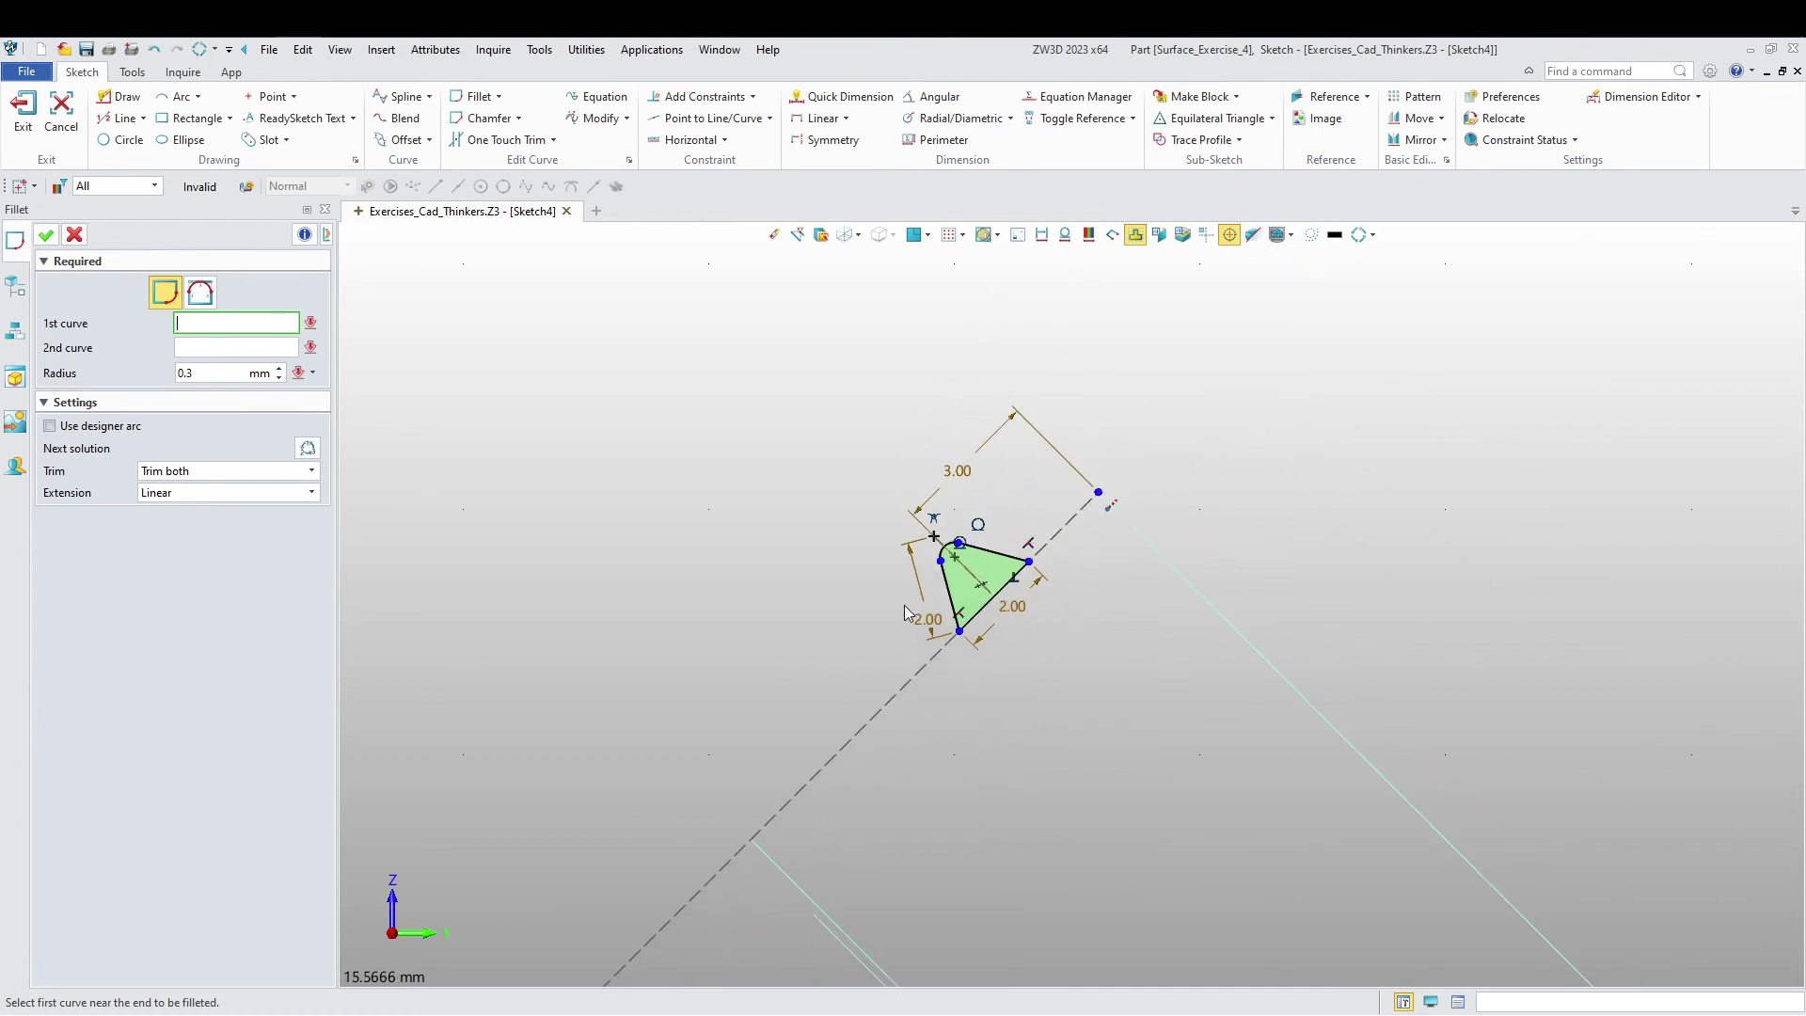
right_click_drag(905, 606, 850, 640)
Step: End the fillet command and exit the profile sketch to return to the bottle model
left_click(75, 235)
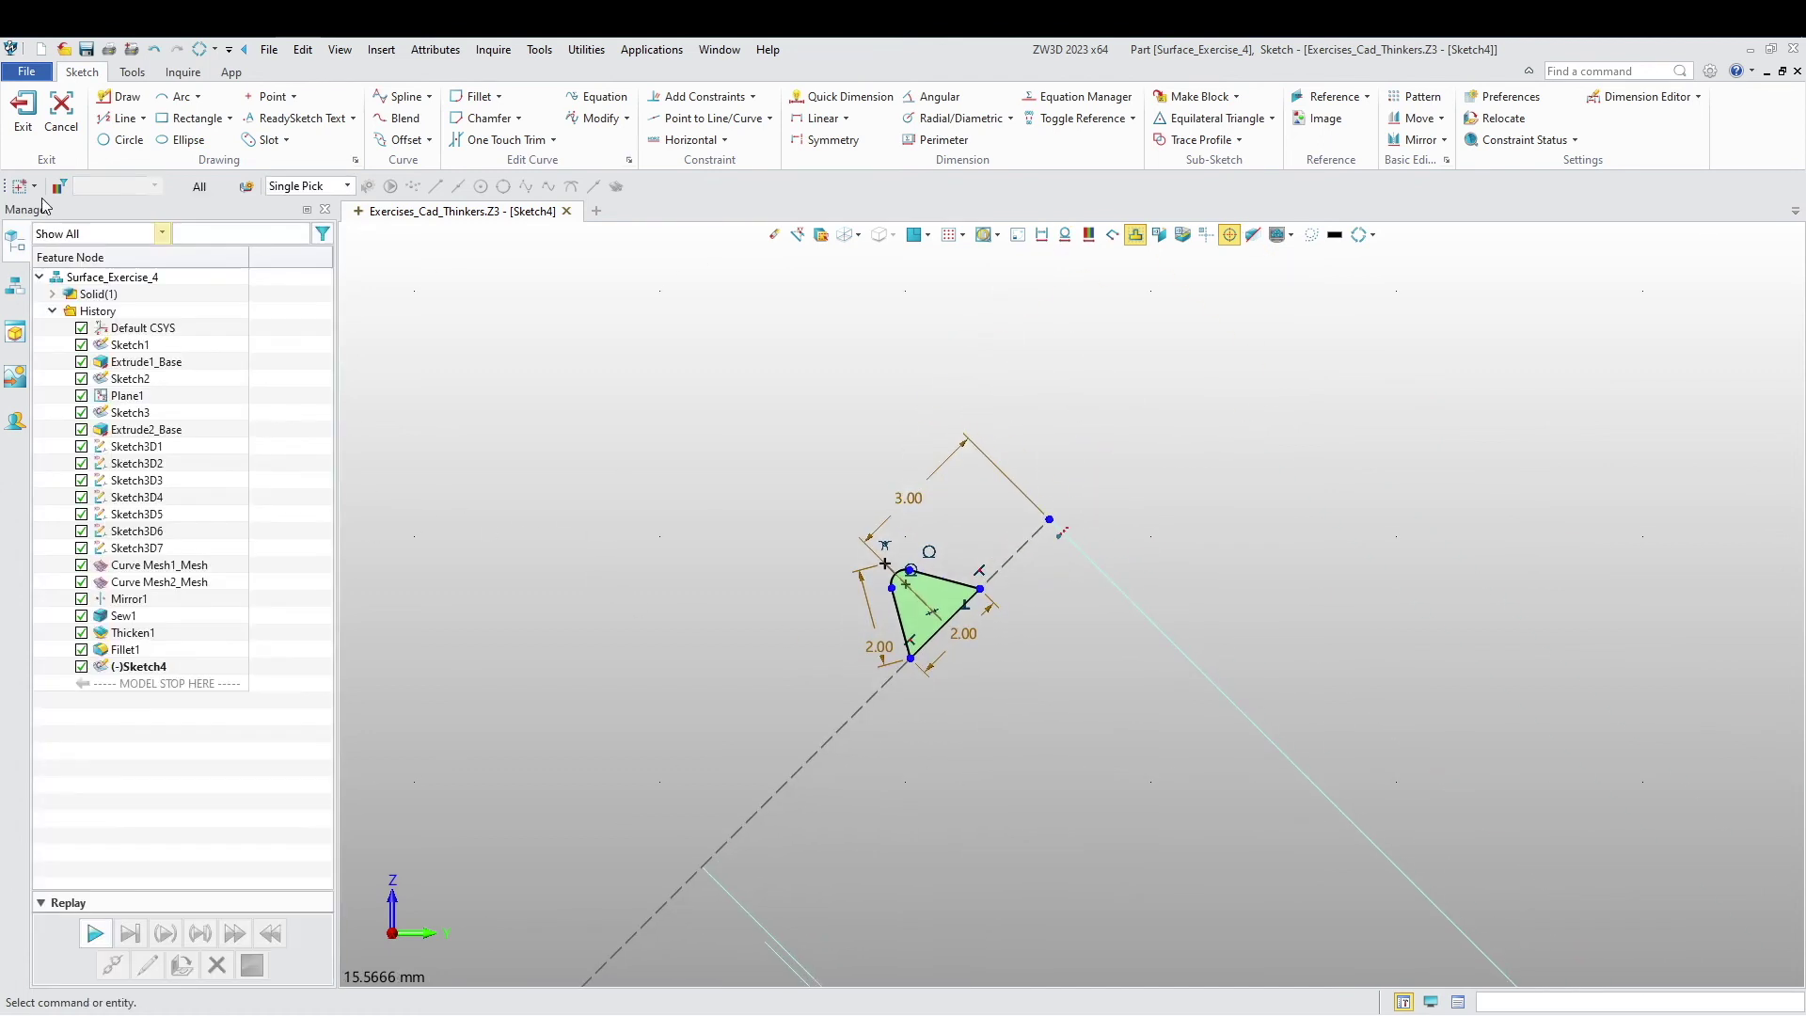
left_click(22, 108)
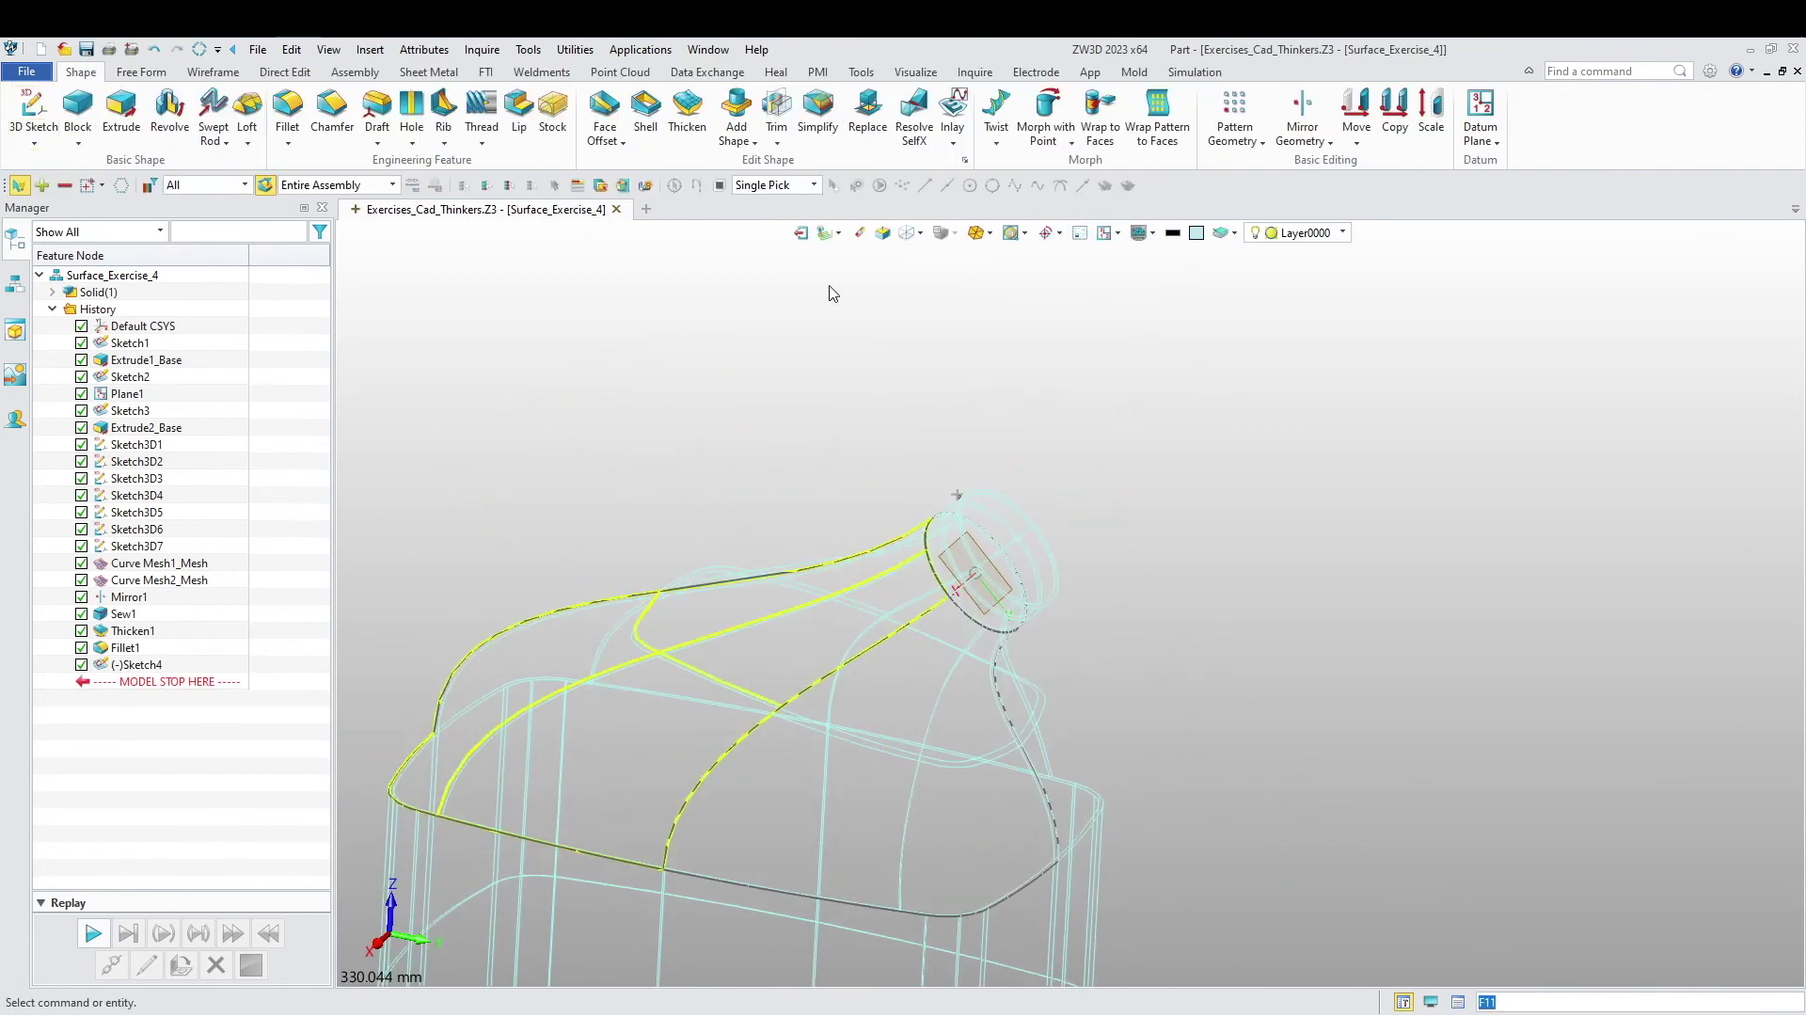
scroll(959, 512, "up", 8)
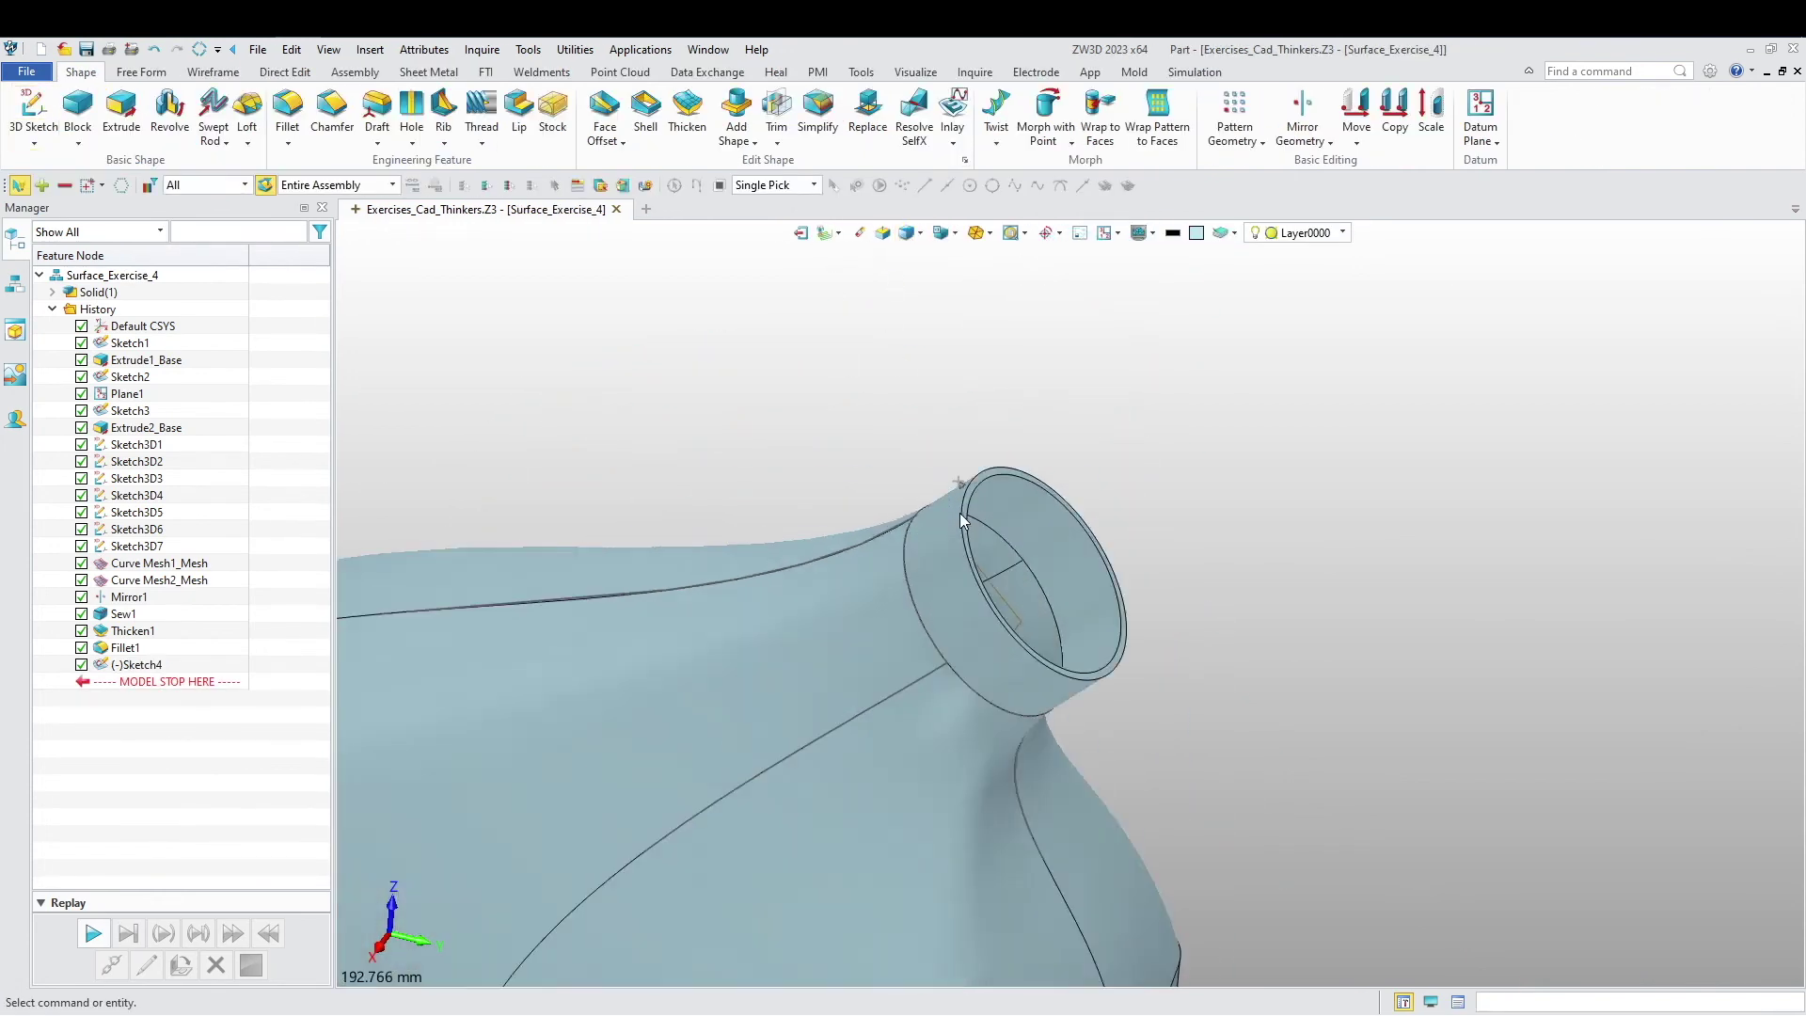
middle_click_drag(922, 574, 818, 443)
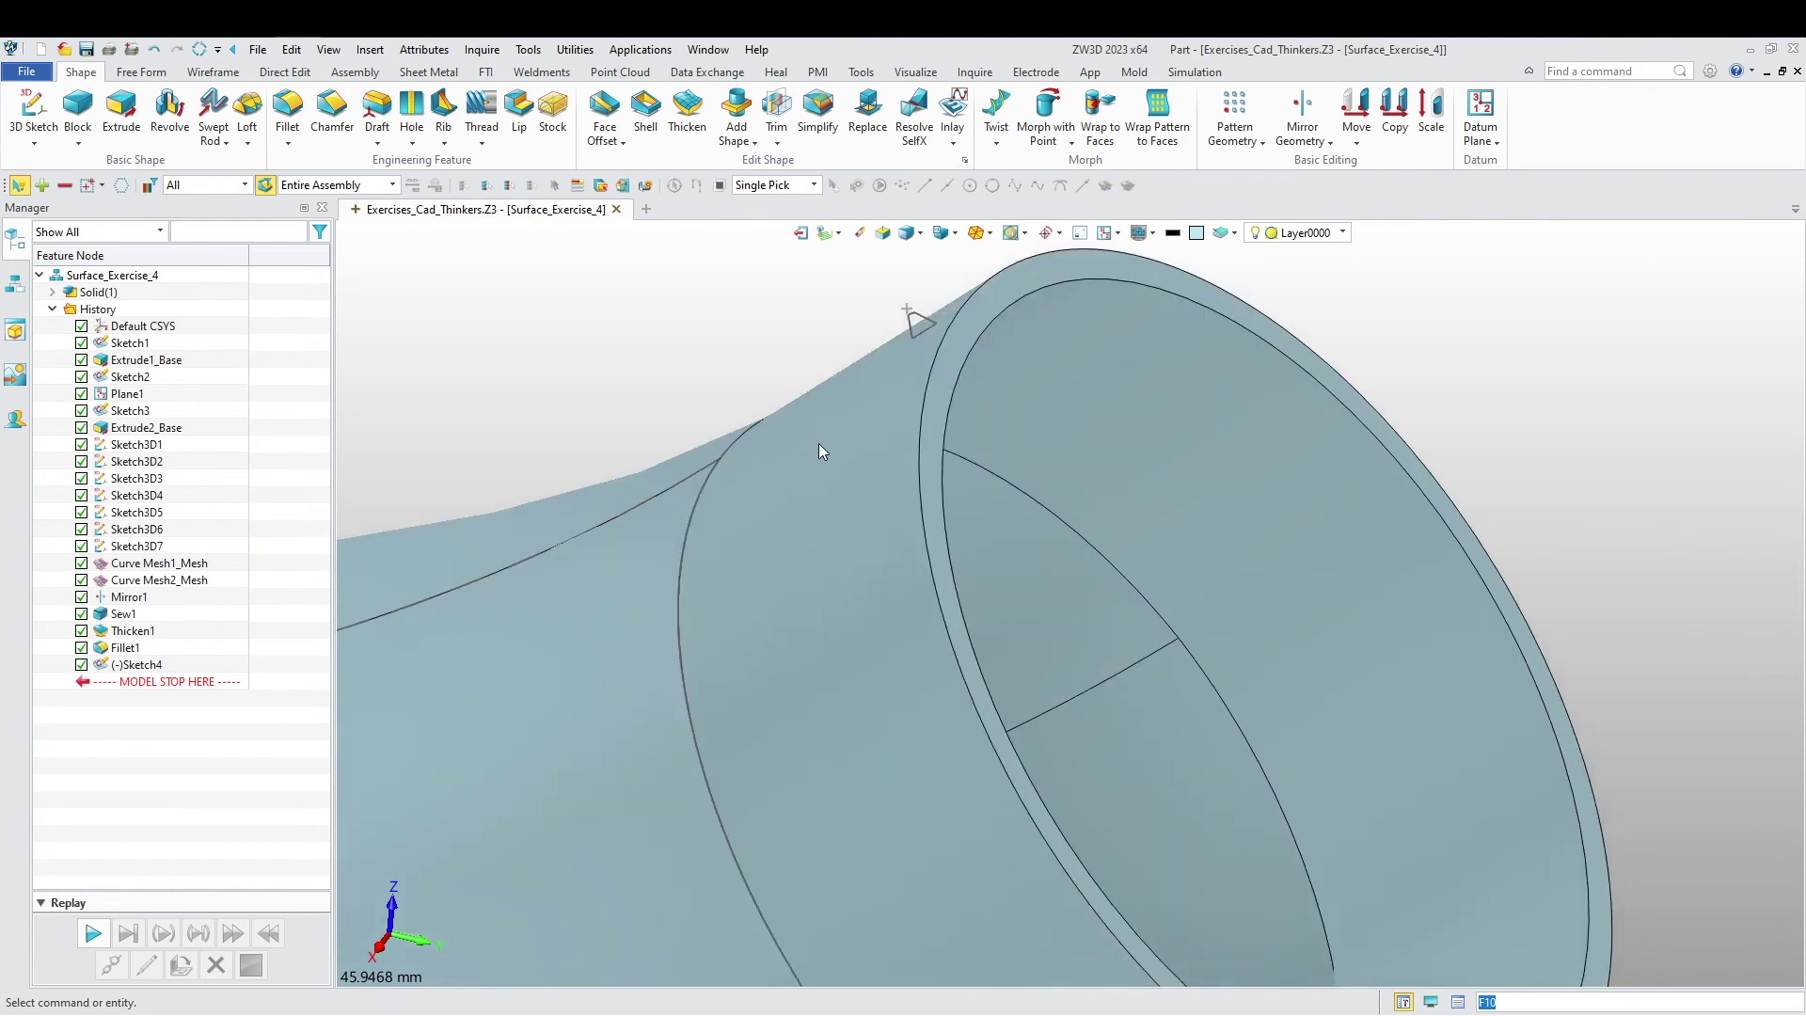
Step: Start a Thread feature on the neck's outer cylindrical face with the triangular Sketch4 as its profile
left_click(483, 109)
left_click(918, 324)
left_click(889, 417)
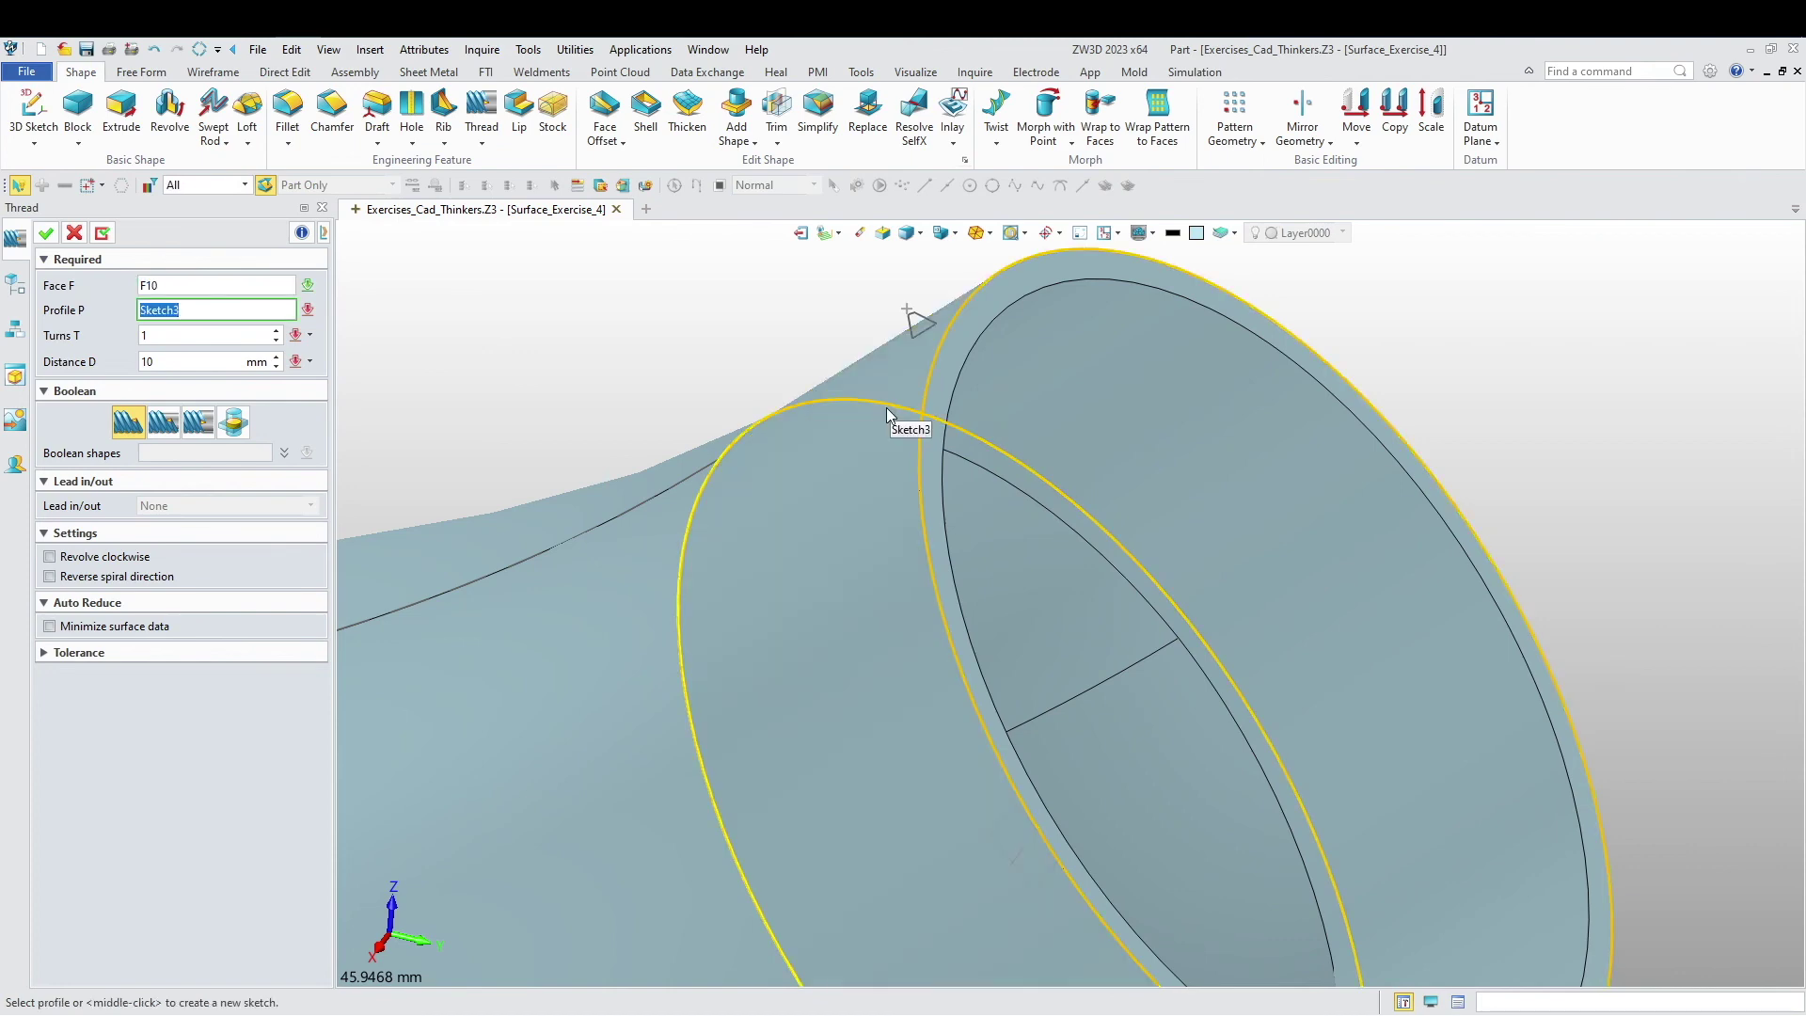
left_click(919, 323)
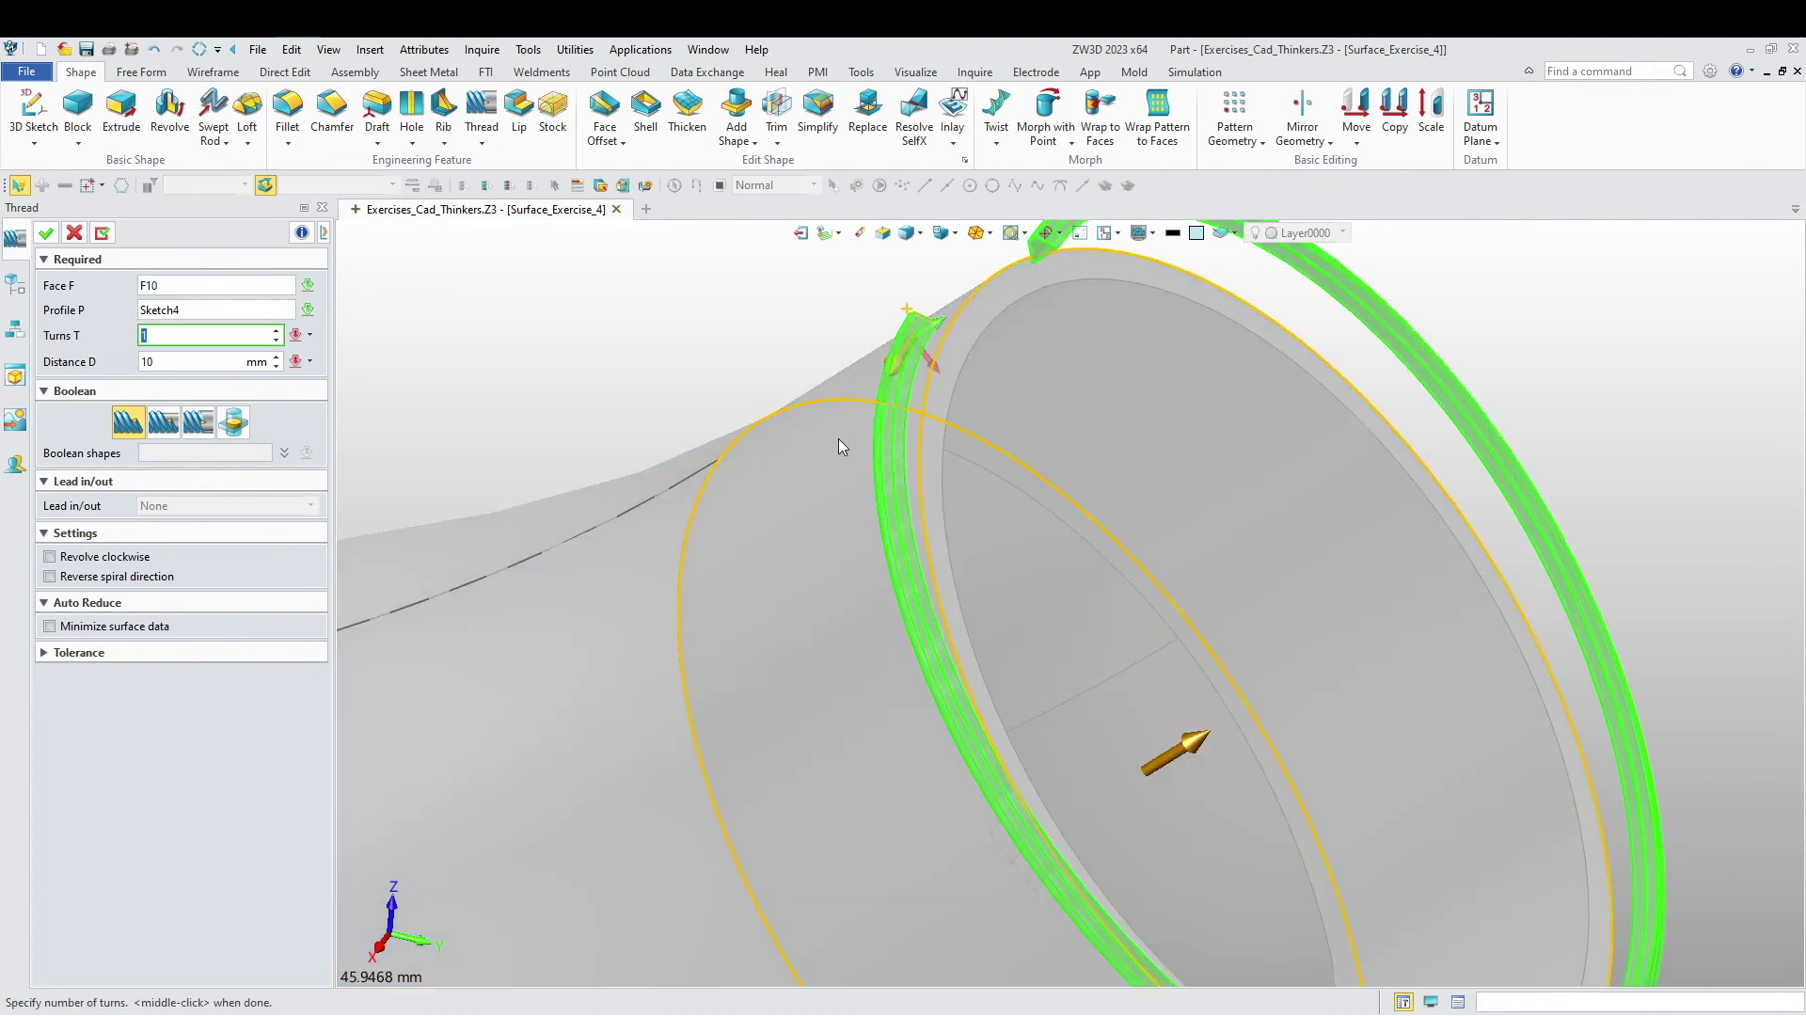
Step: Set the thread's distance to -5 mm and its number of turns to 4
scroll(1151, 530, "down", 3)
right_click_drag(1170, 555, 1163, 487)
left_click(204, 366)
type("-5")
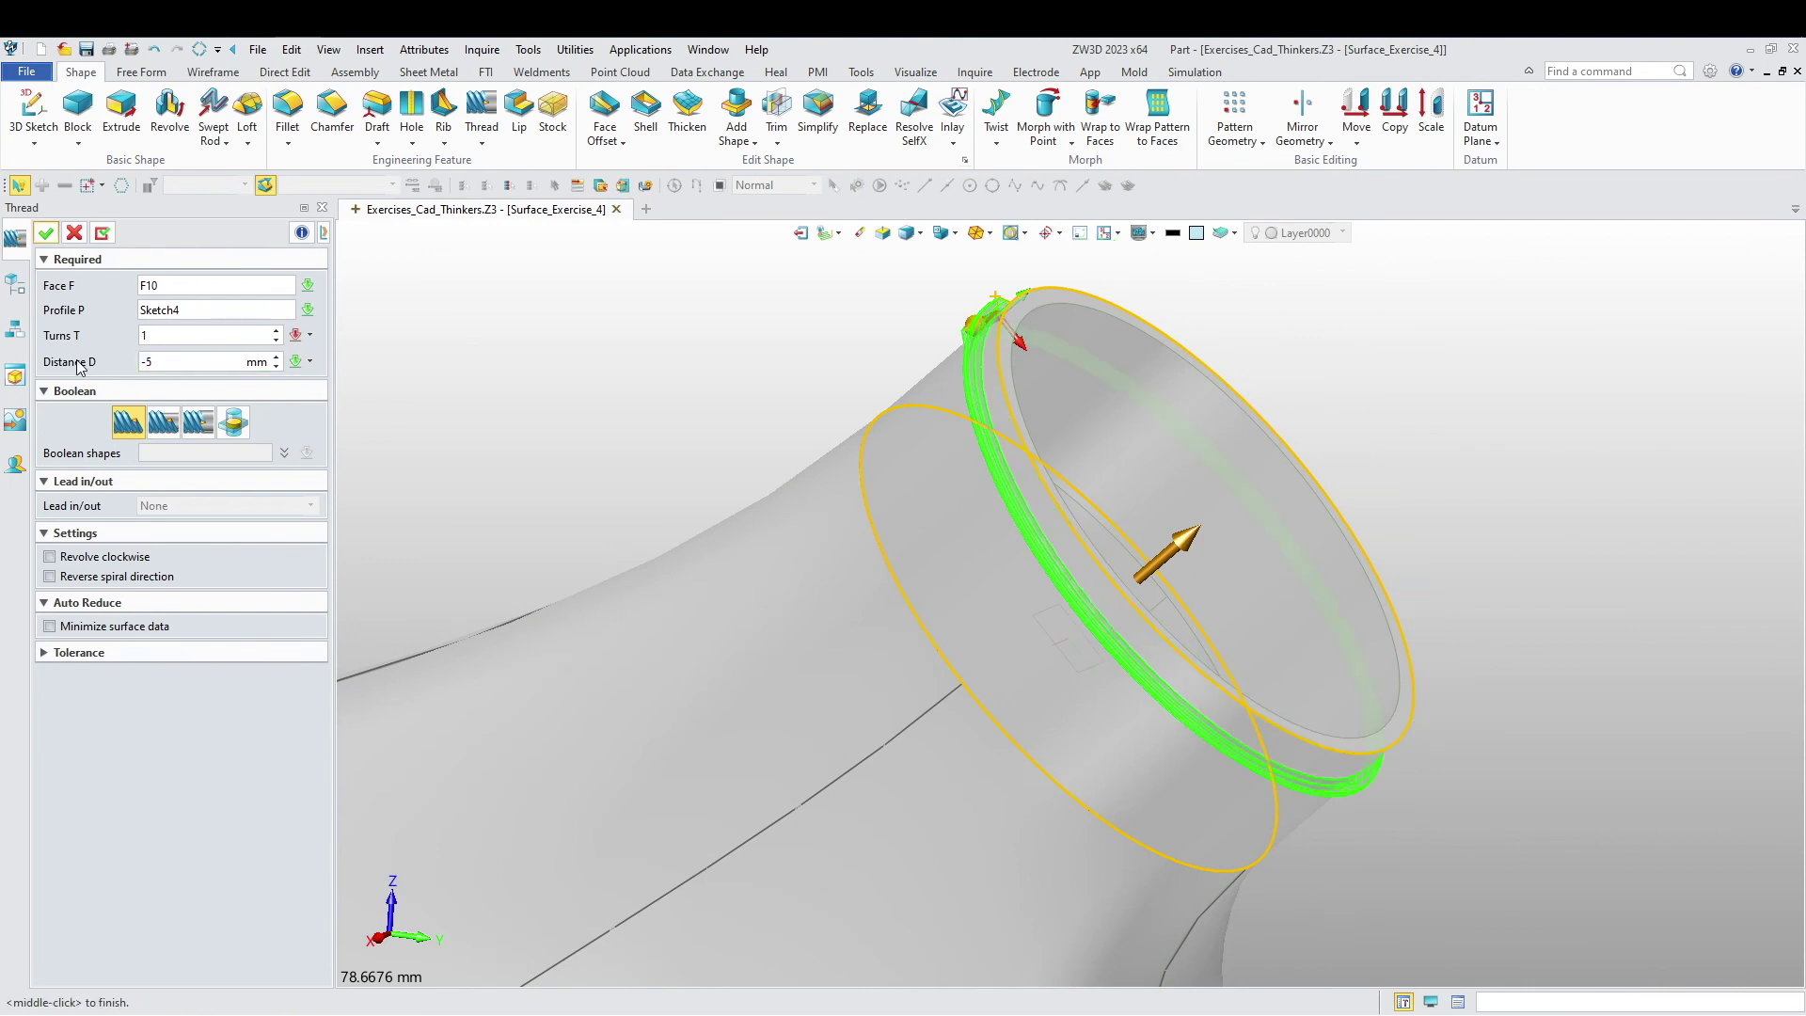
left_click(276, 330)
left_click(277, 330)
left_click(278, 331)
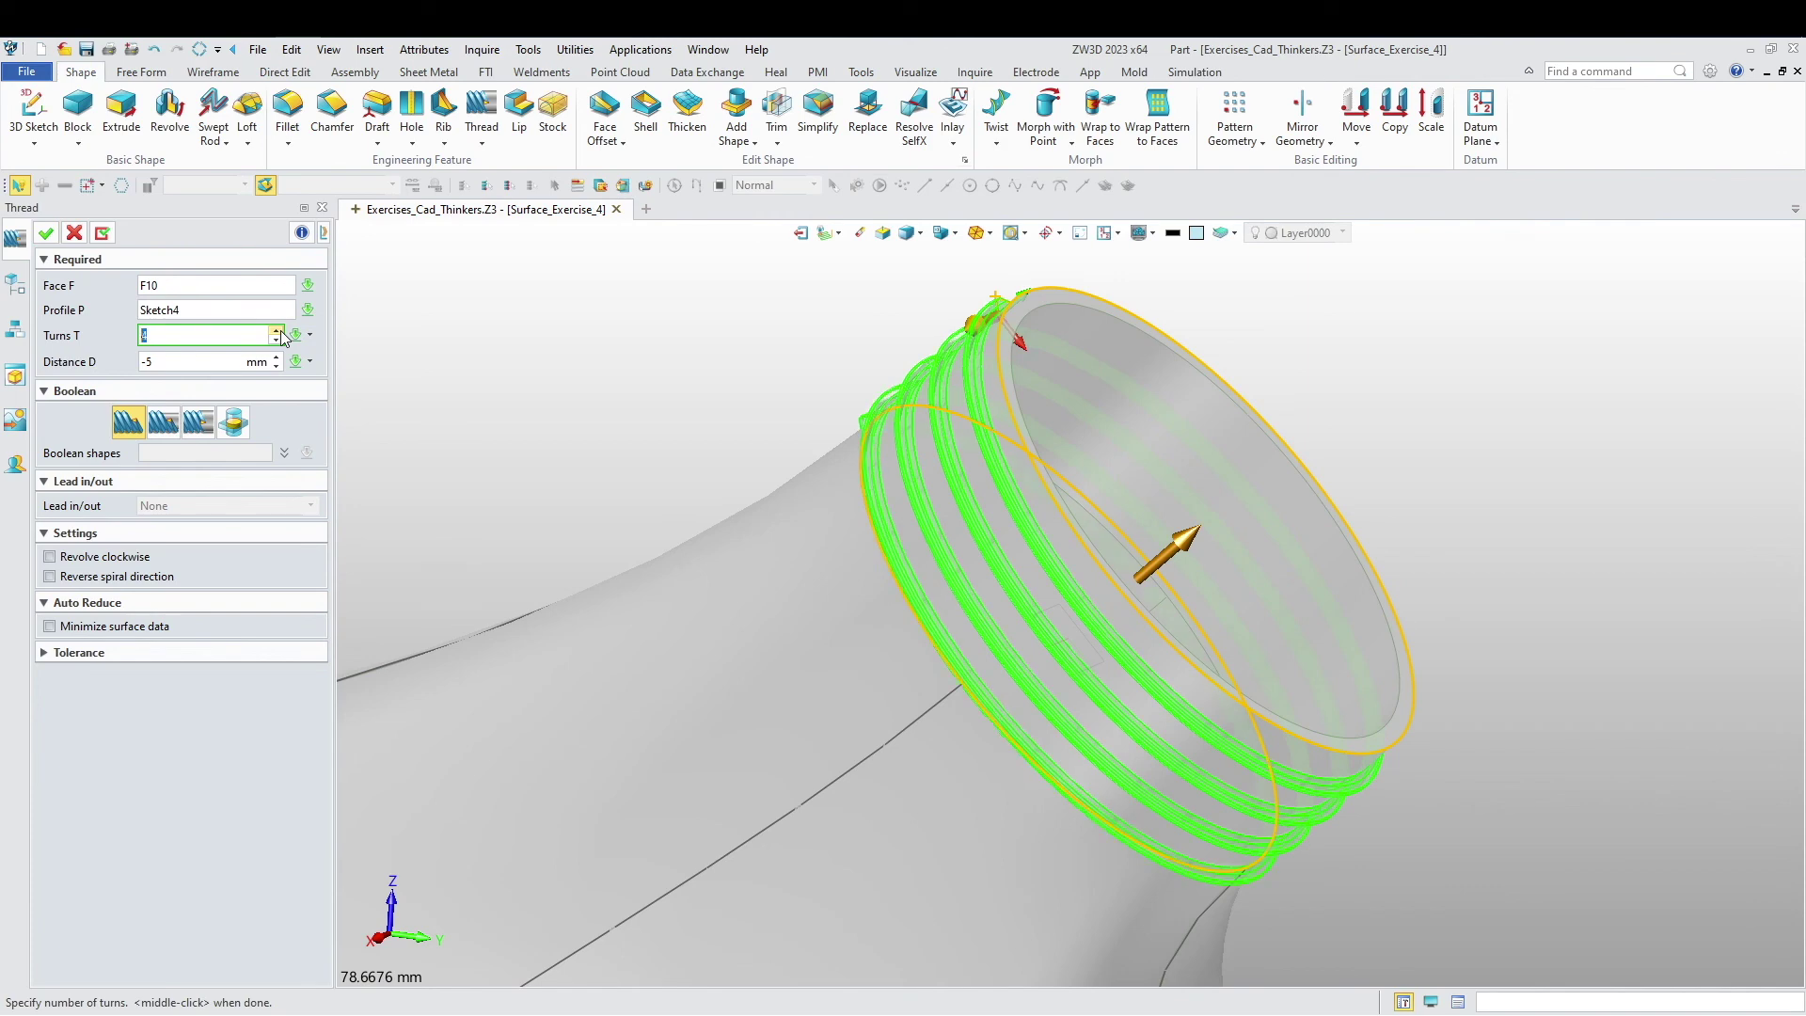
Step: Set the thread's number of turns to 3 and its boolean operation to add it to the bottle
mouse_move(532, 489)
middle_mouse_down()
mouse_move(609, 501)
mouse_move(553, 503)
middle_mouse_up()
left_click(277, 340)
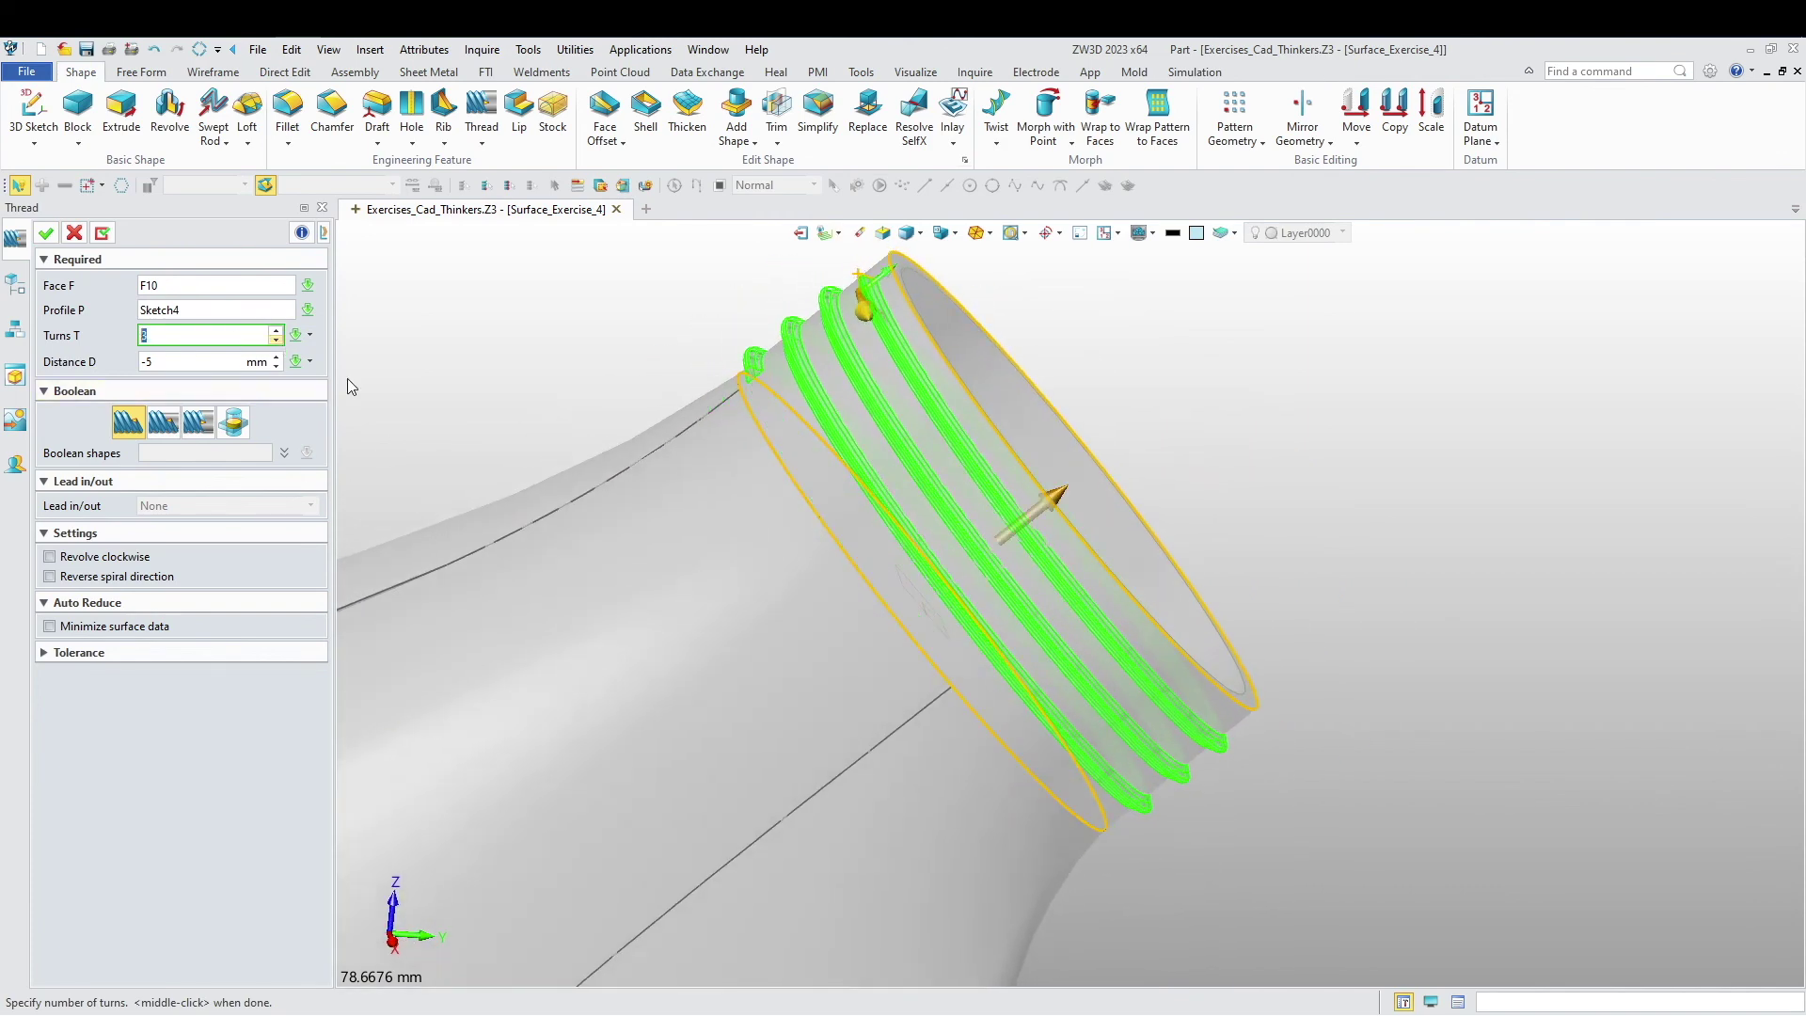
middle_click_drag(1069, 605, 414, 462)
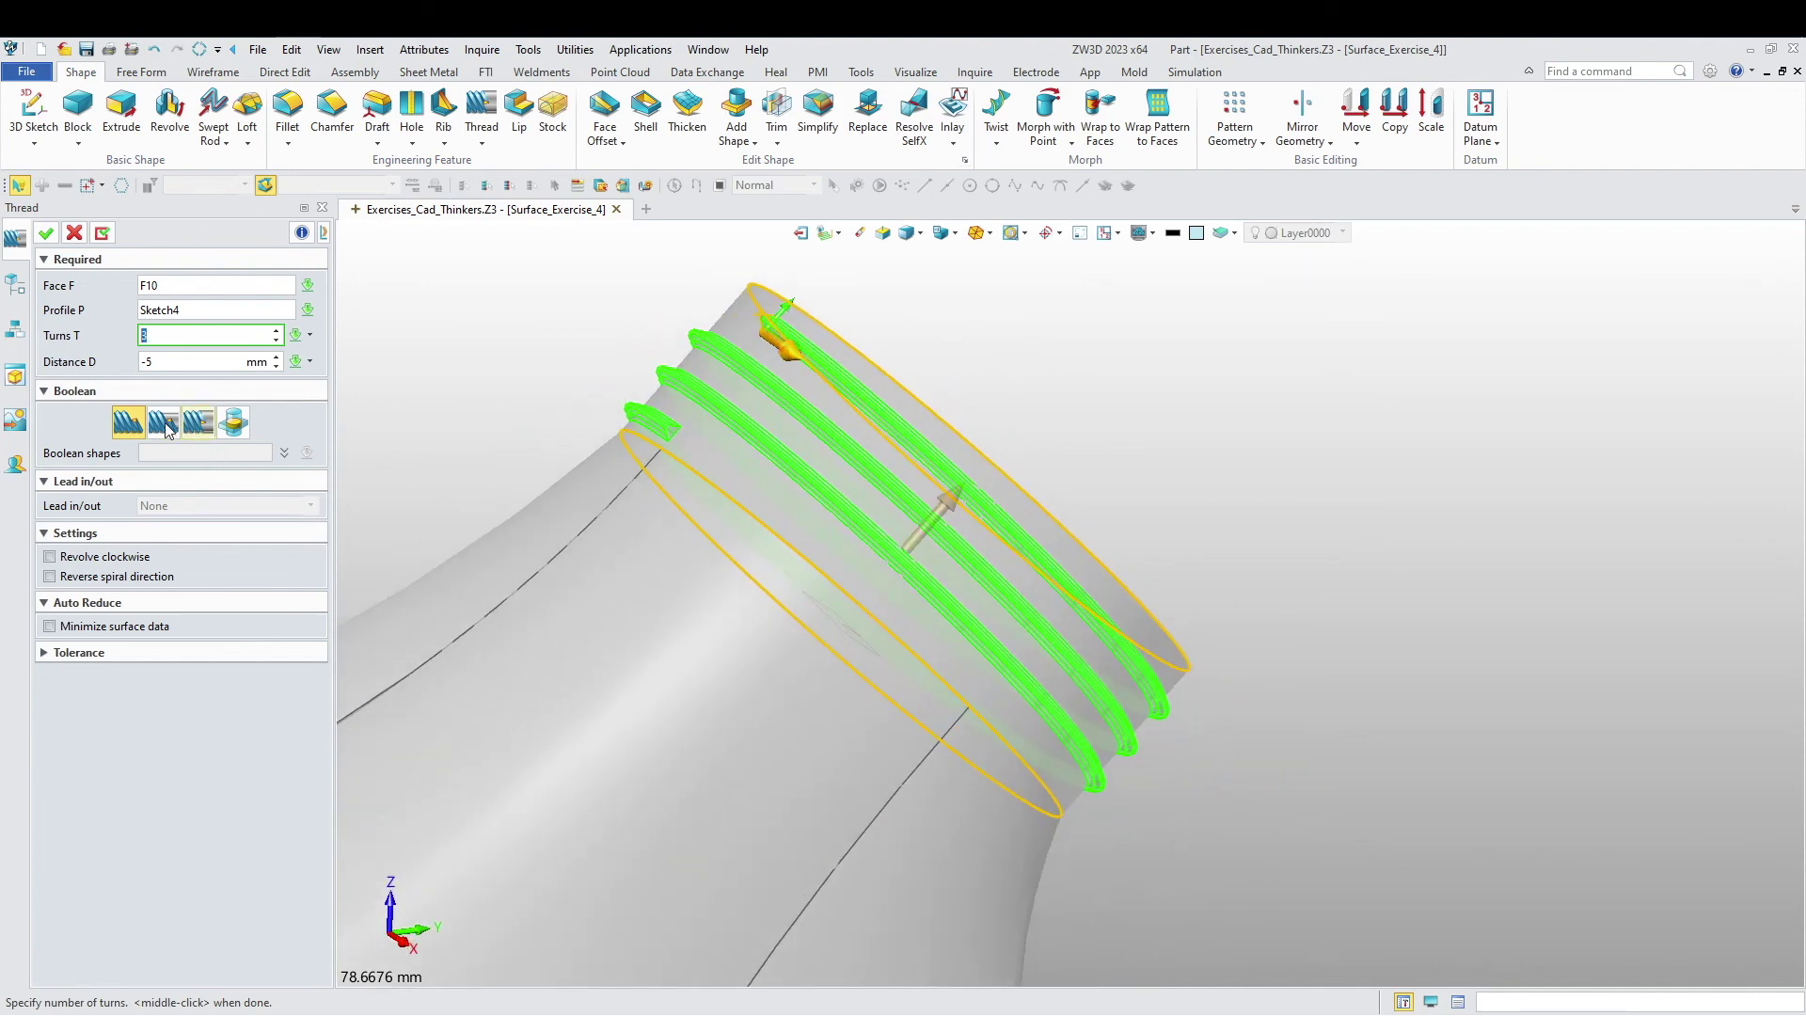
left_click(164, 423)
Step: Apply a lead in/out with a 5 mm radius to both ends of the thread and create the feature
left_click(311, 505)
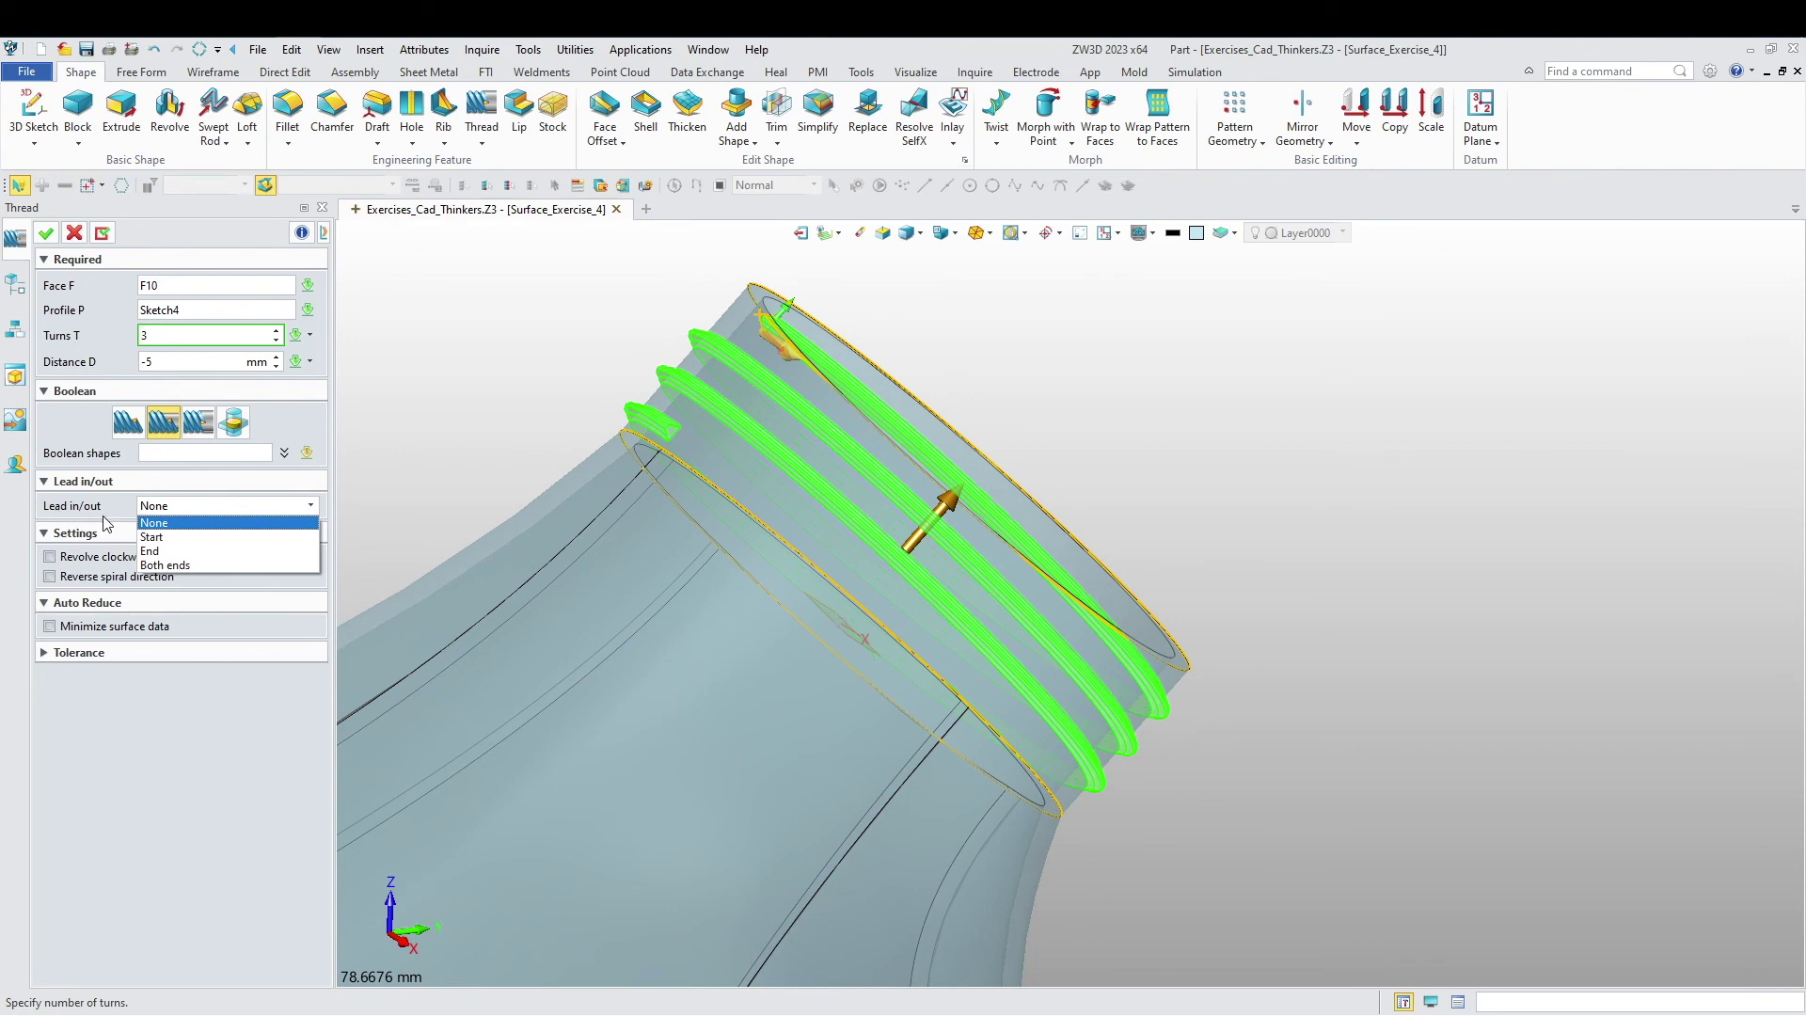
left_click(200, 563)
right_click_drag(573, 386, 599, 427)
scroll(664, 468, "up", 3)
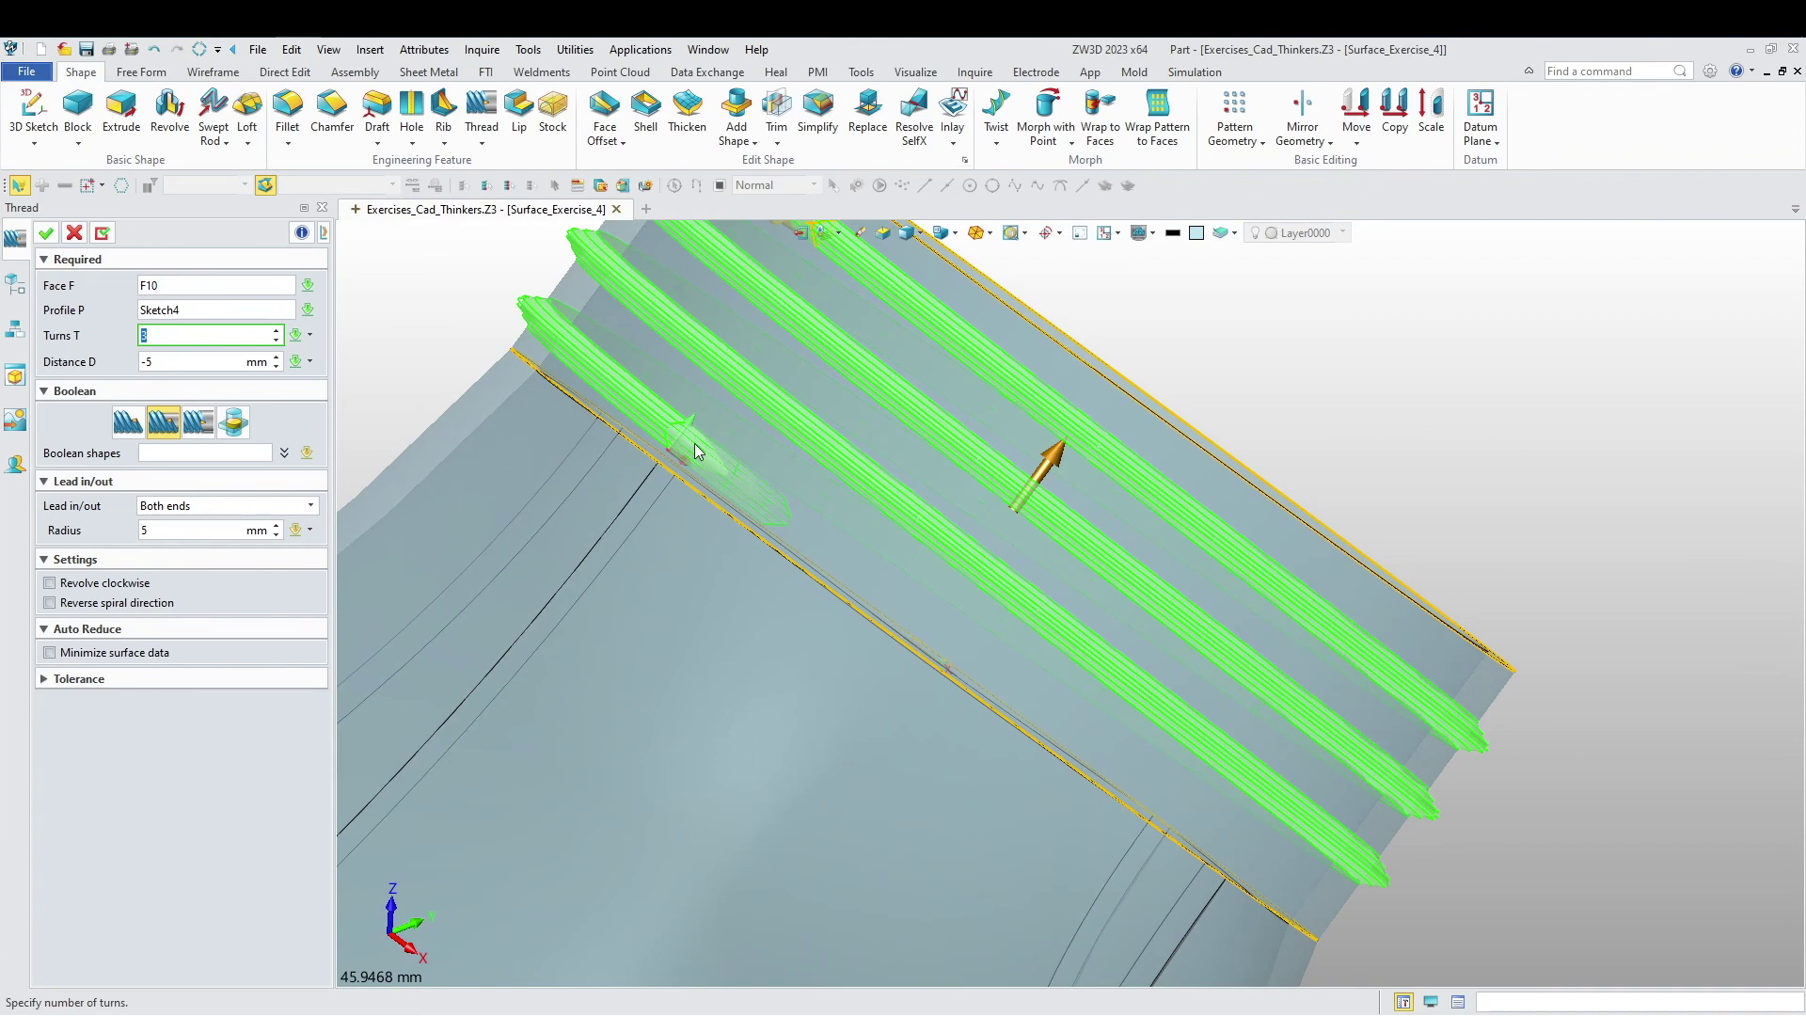
scroll(692, 517, "down", 2)
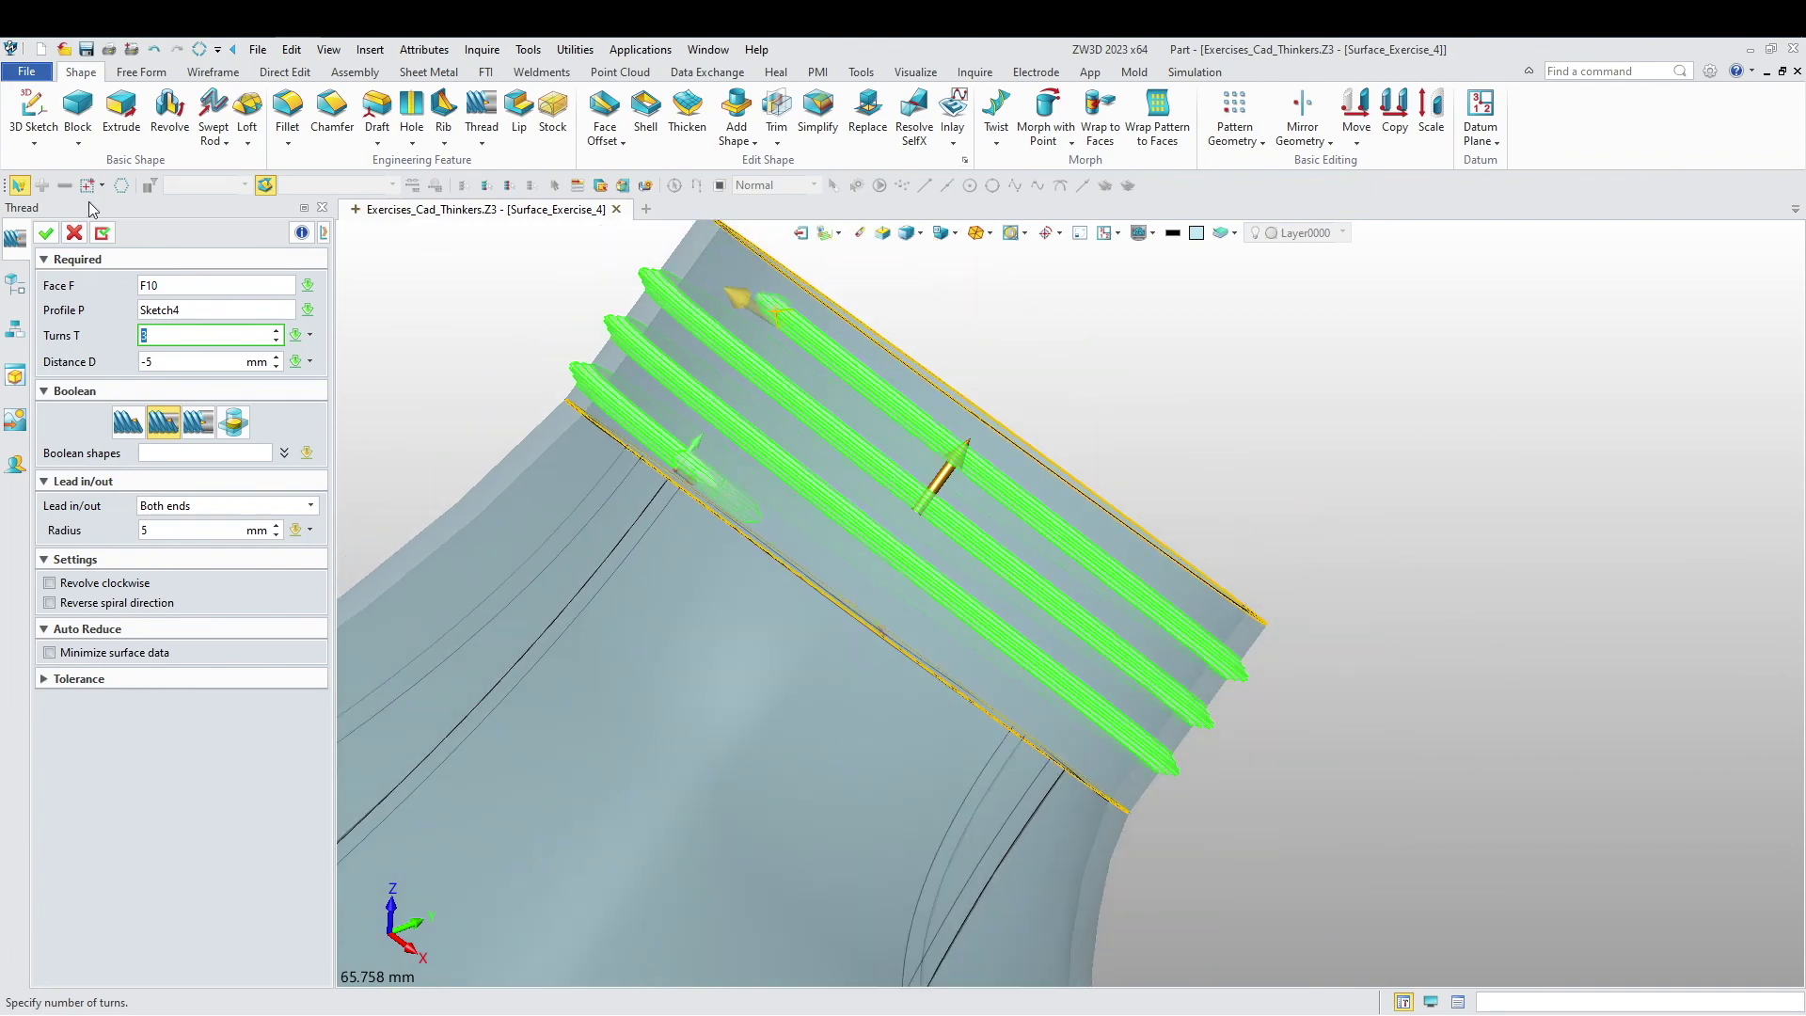
left_click(47, 235)
middle_click_drag(684, 440, 738, 578)
scroll(748, 578, "down", 5)
left_click(604, 257)
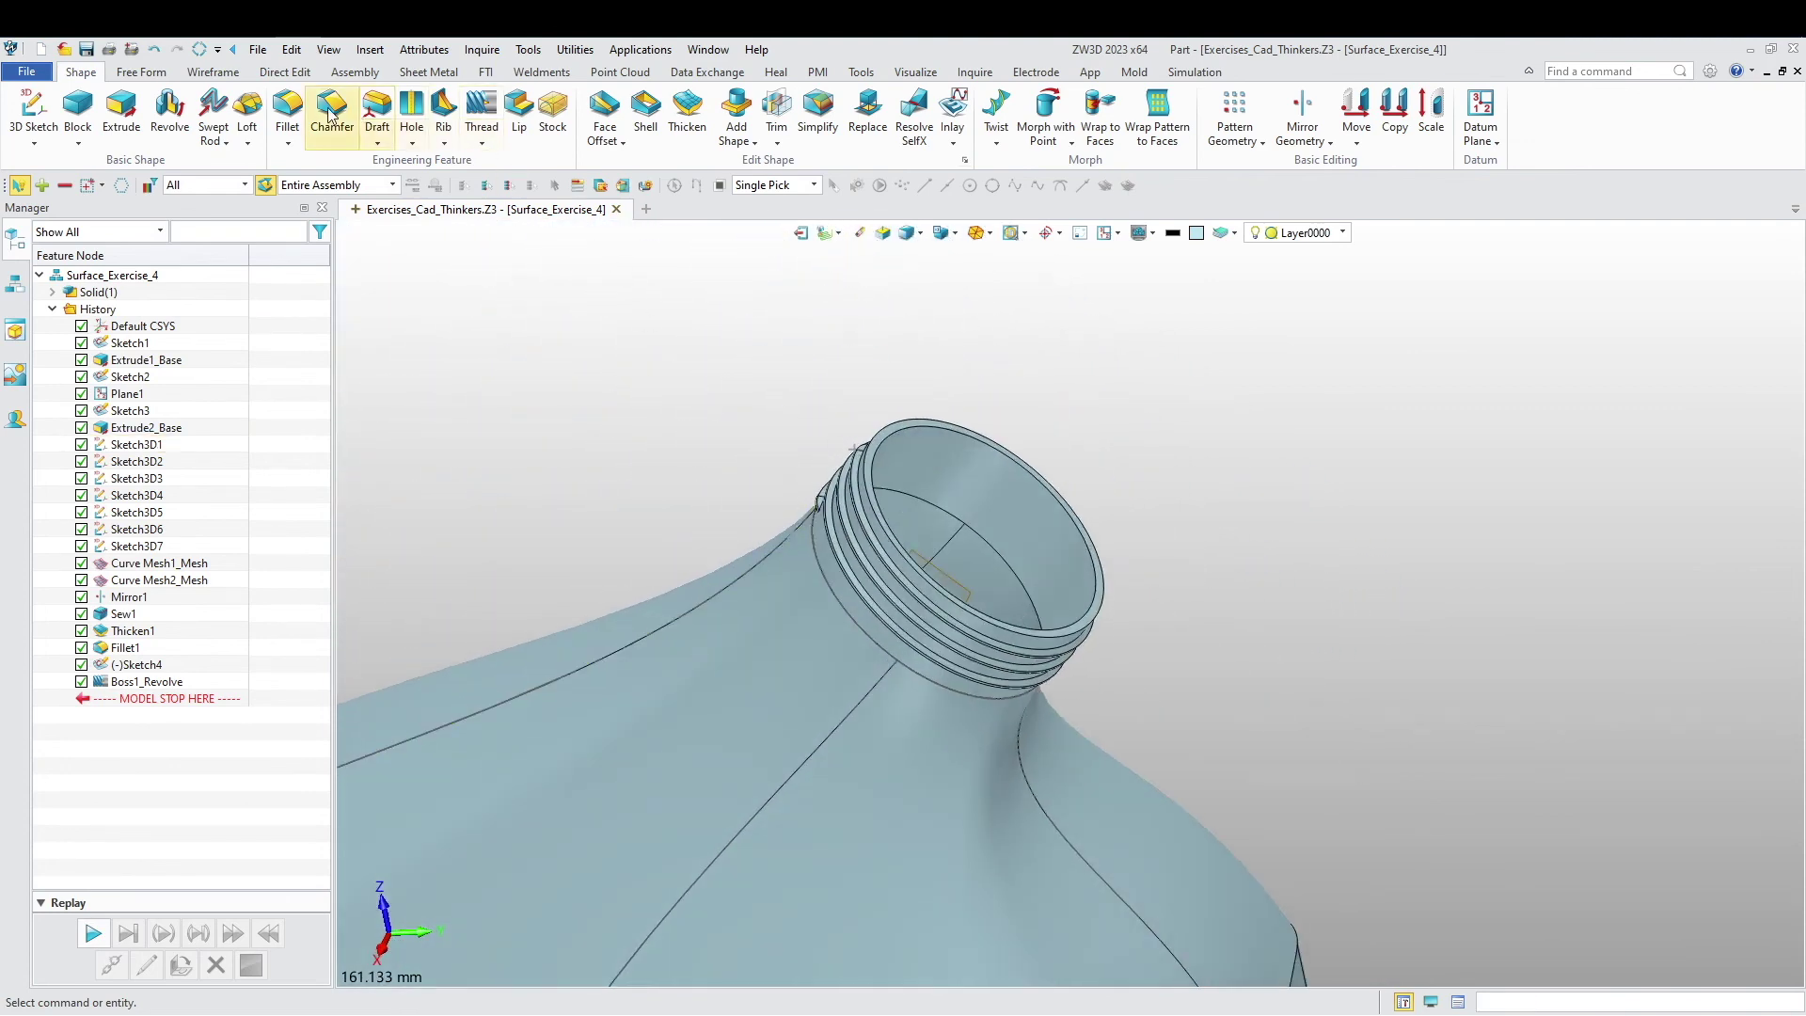
Step: Start a Fillet on the outer and inner circular edges of the neck's rim with a radius of 0.2 mm
left_click(287, 105)
scroll(835, 469, "up", 5)
left_click(940, 405)
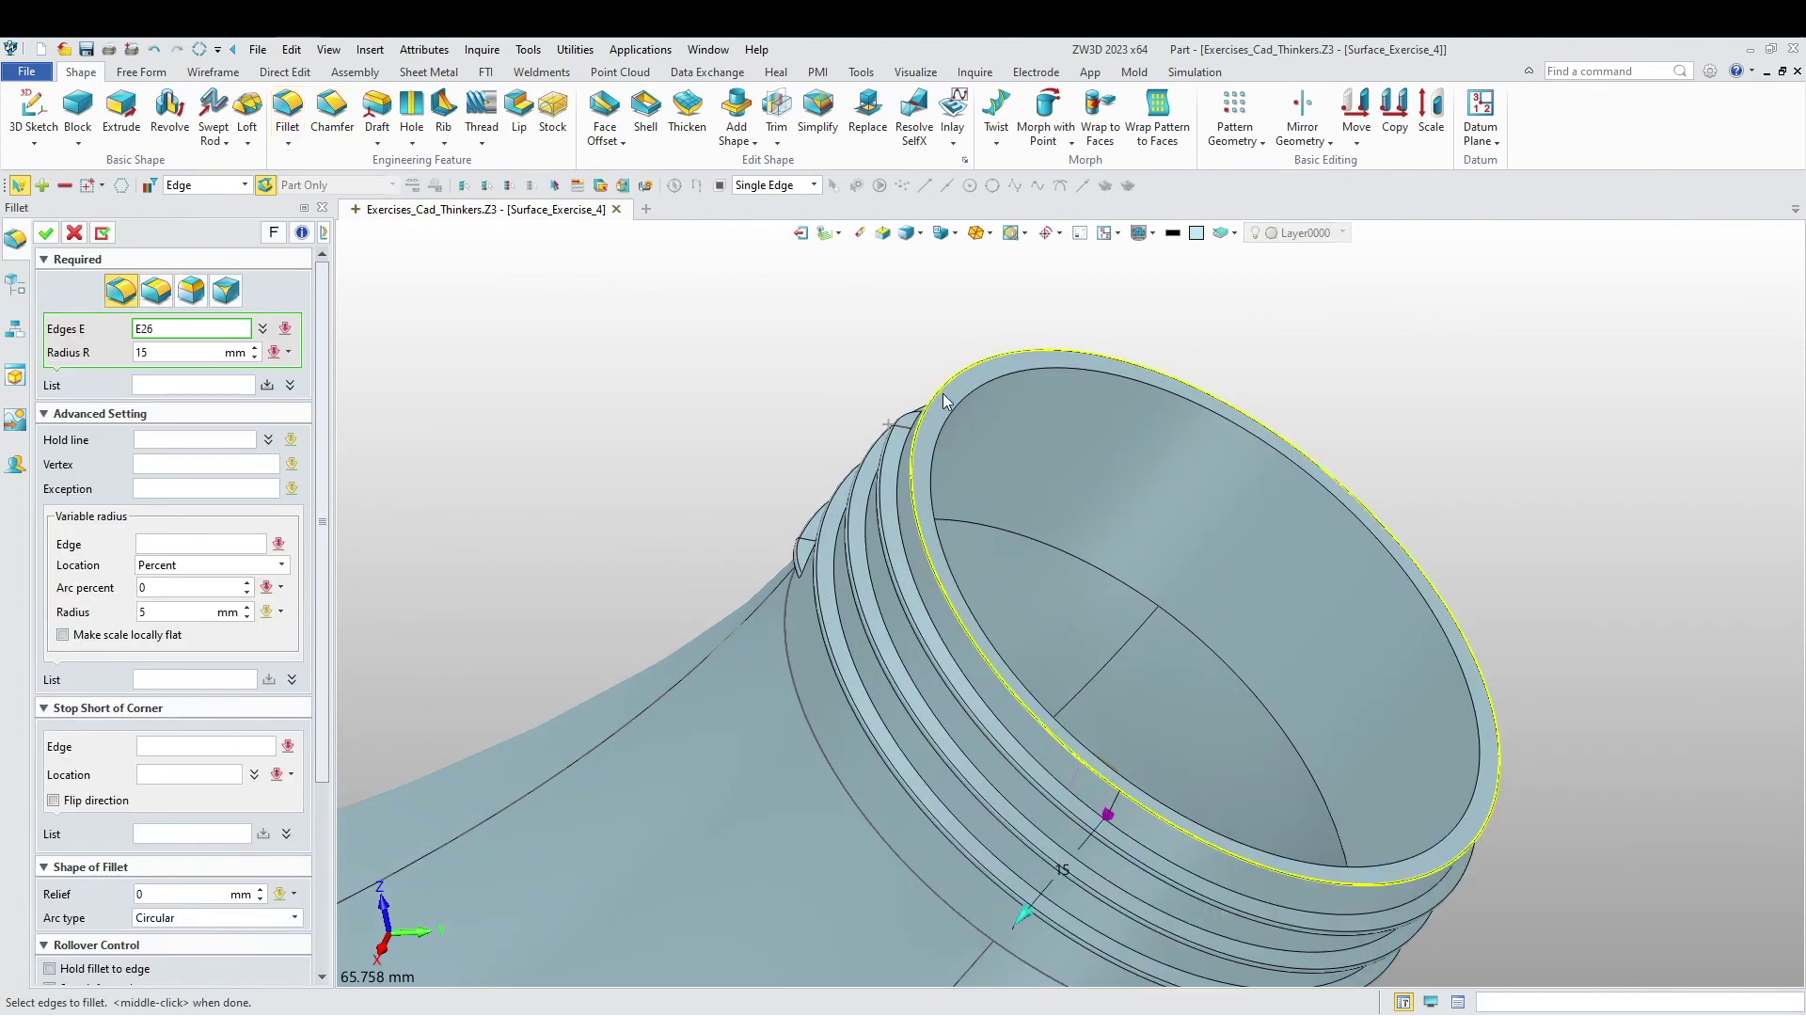
left_click(924, 461)
left_click_drag(246, 347, 84, 351)
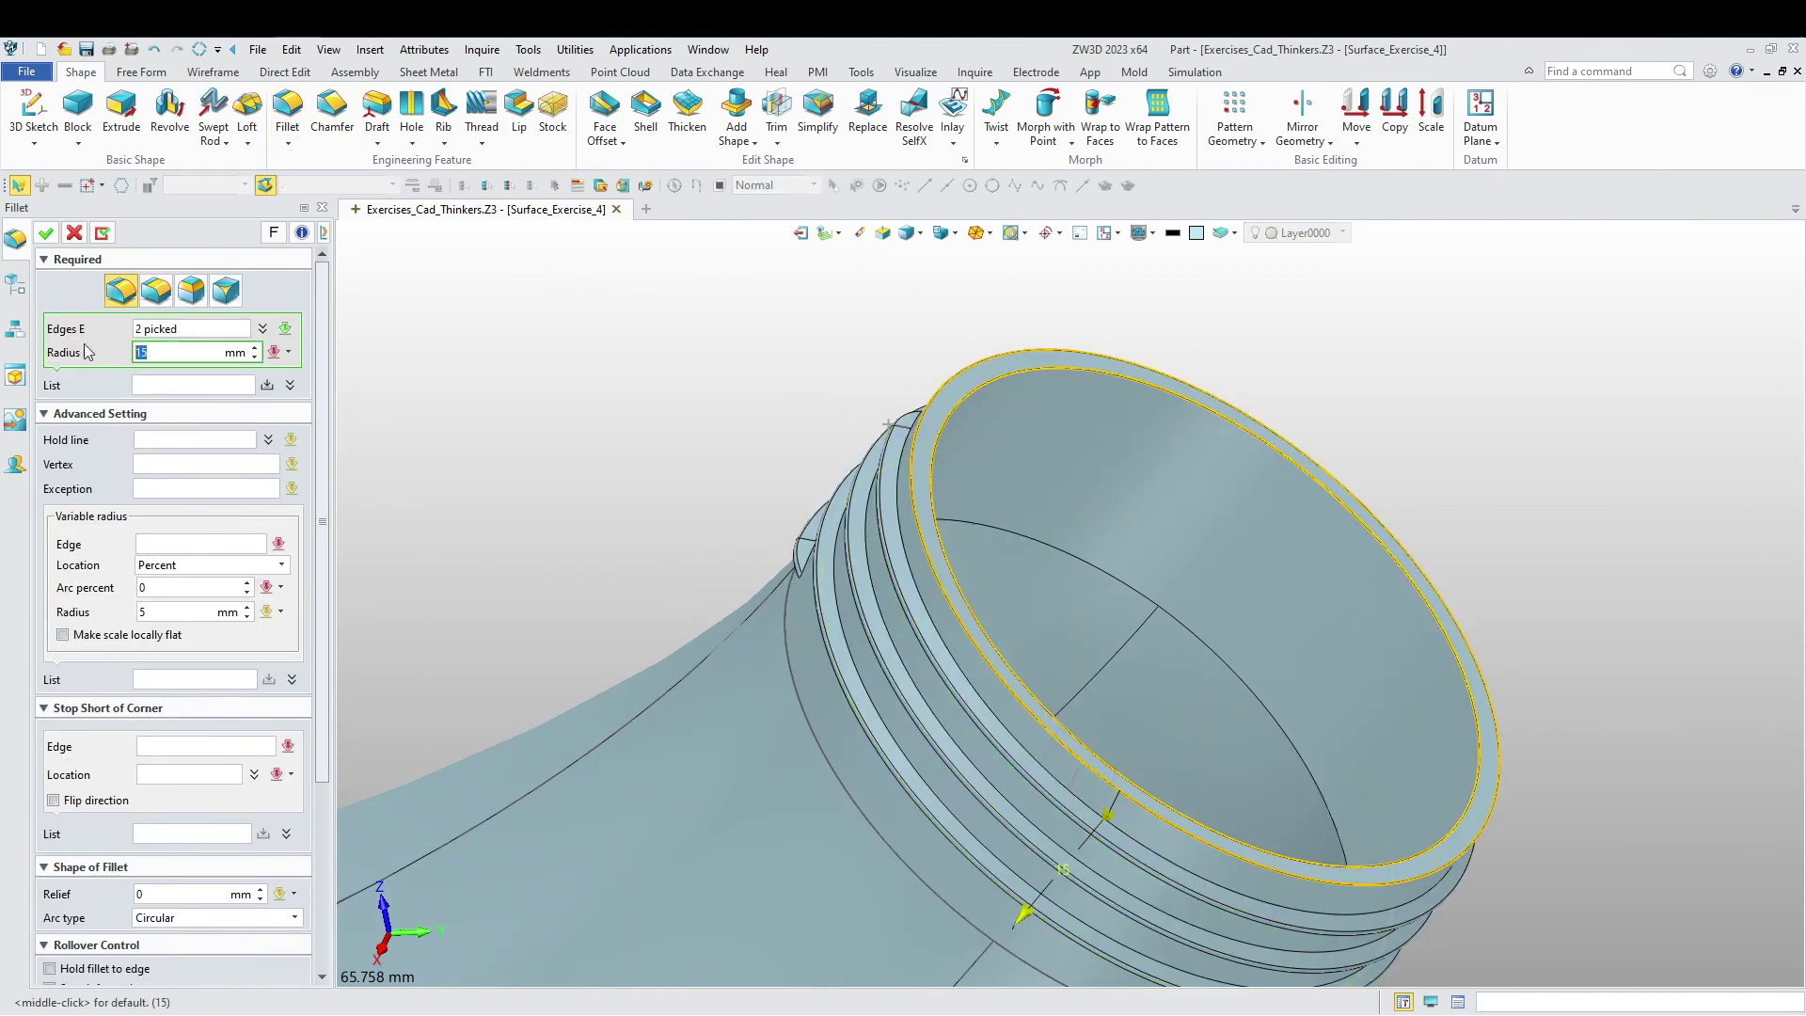
middle_click(87, 353)
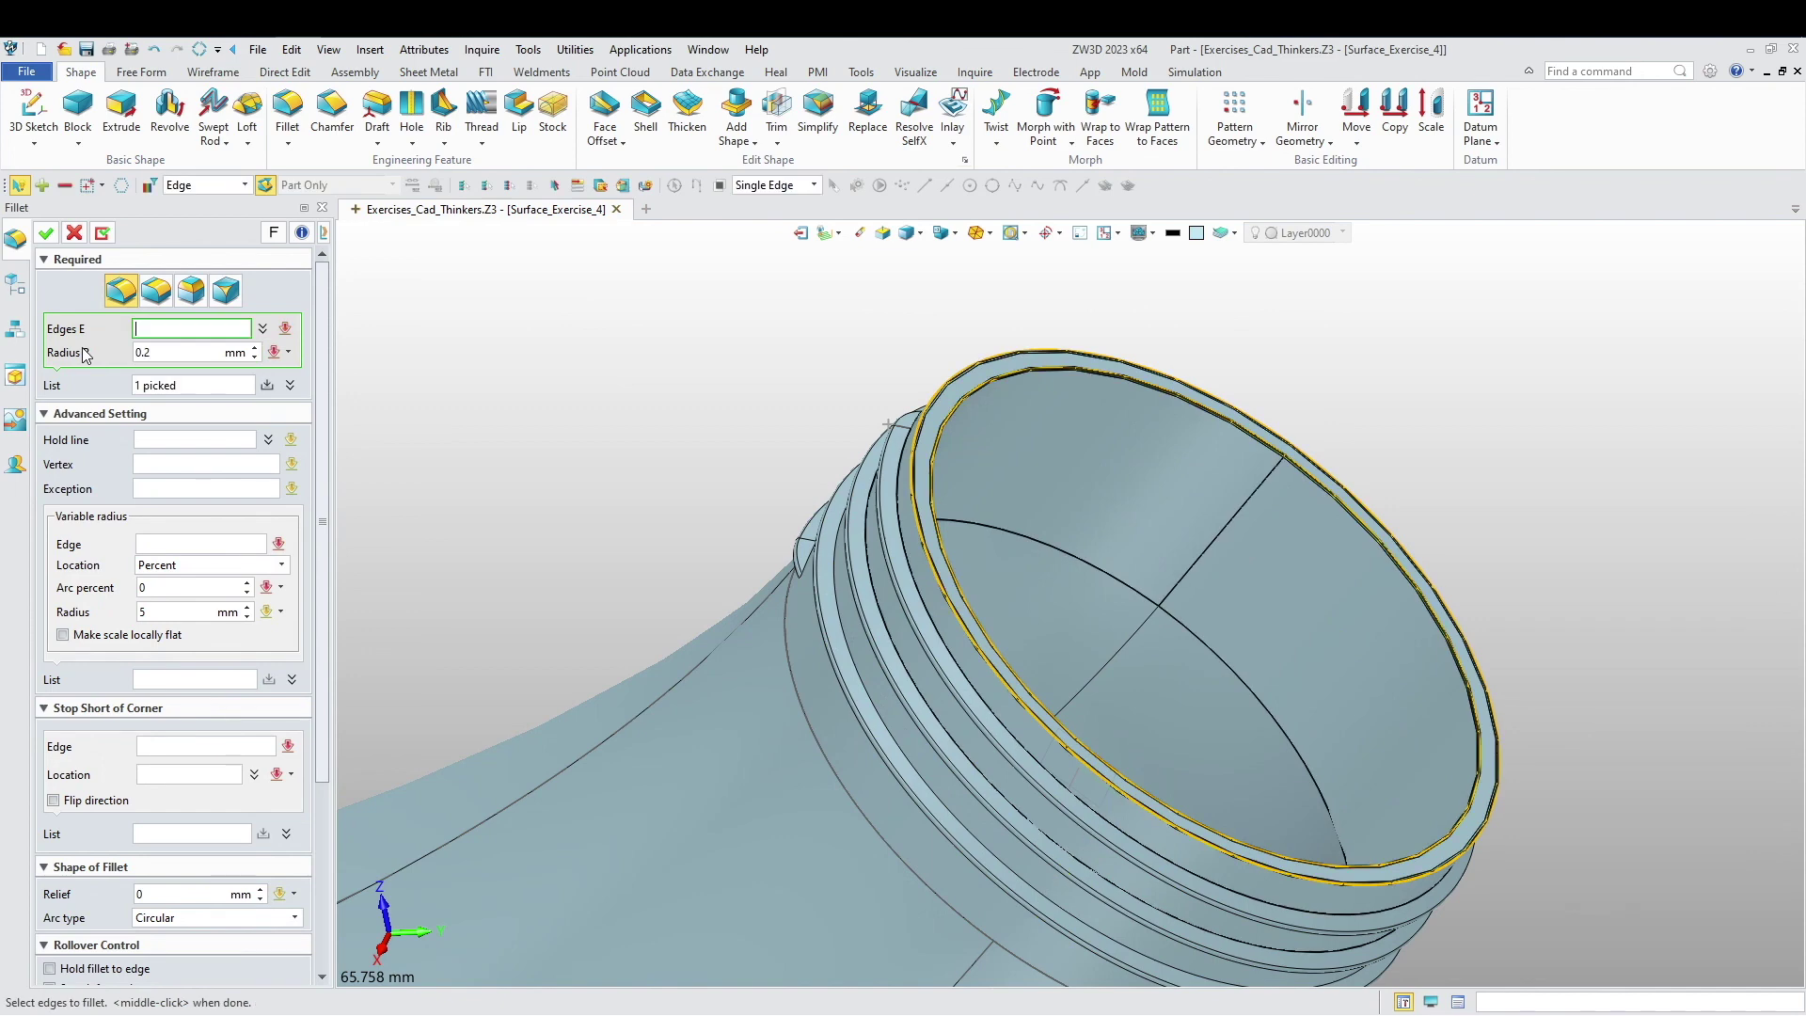
Step: Enter a radius of 0.3 mm in the rim fillet and complete the feature
scroll(929, 482, "up", 6)
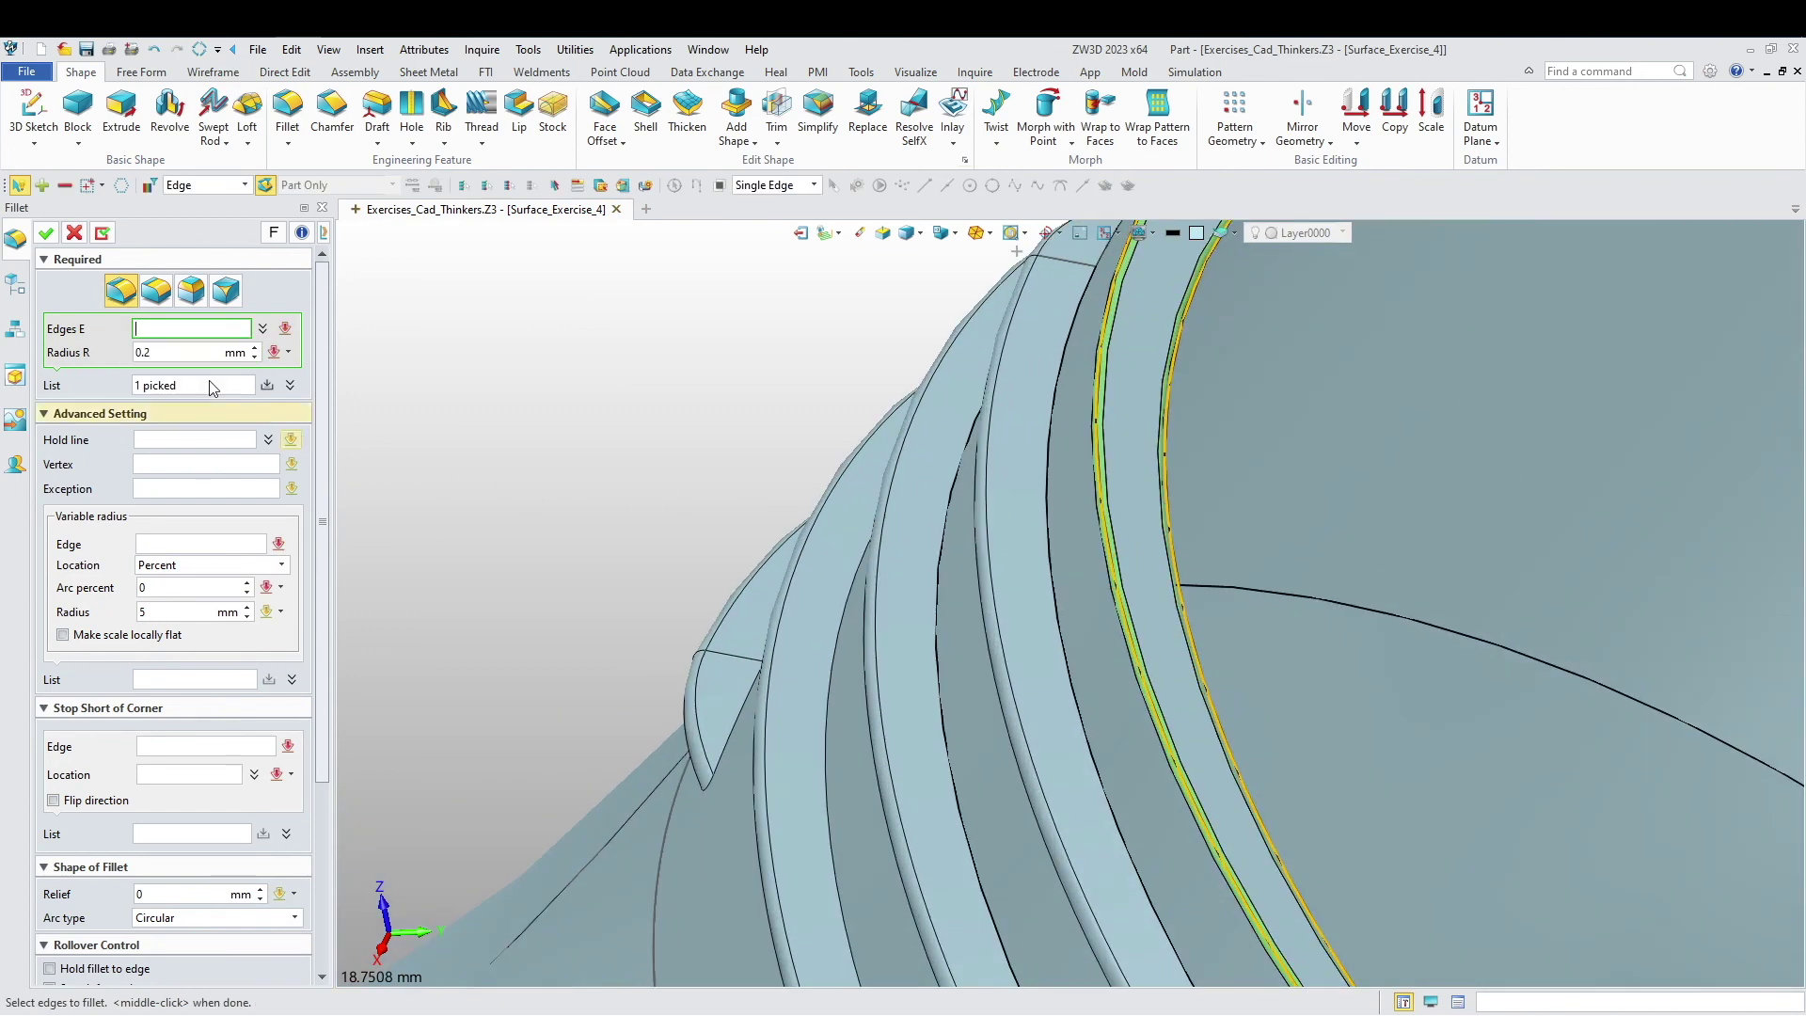
middle_click(118, 363)
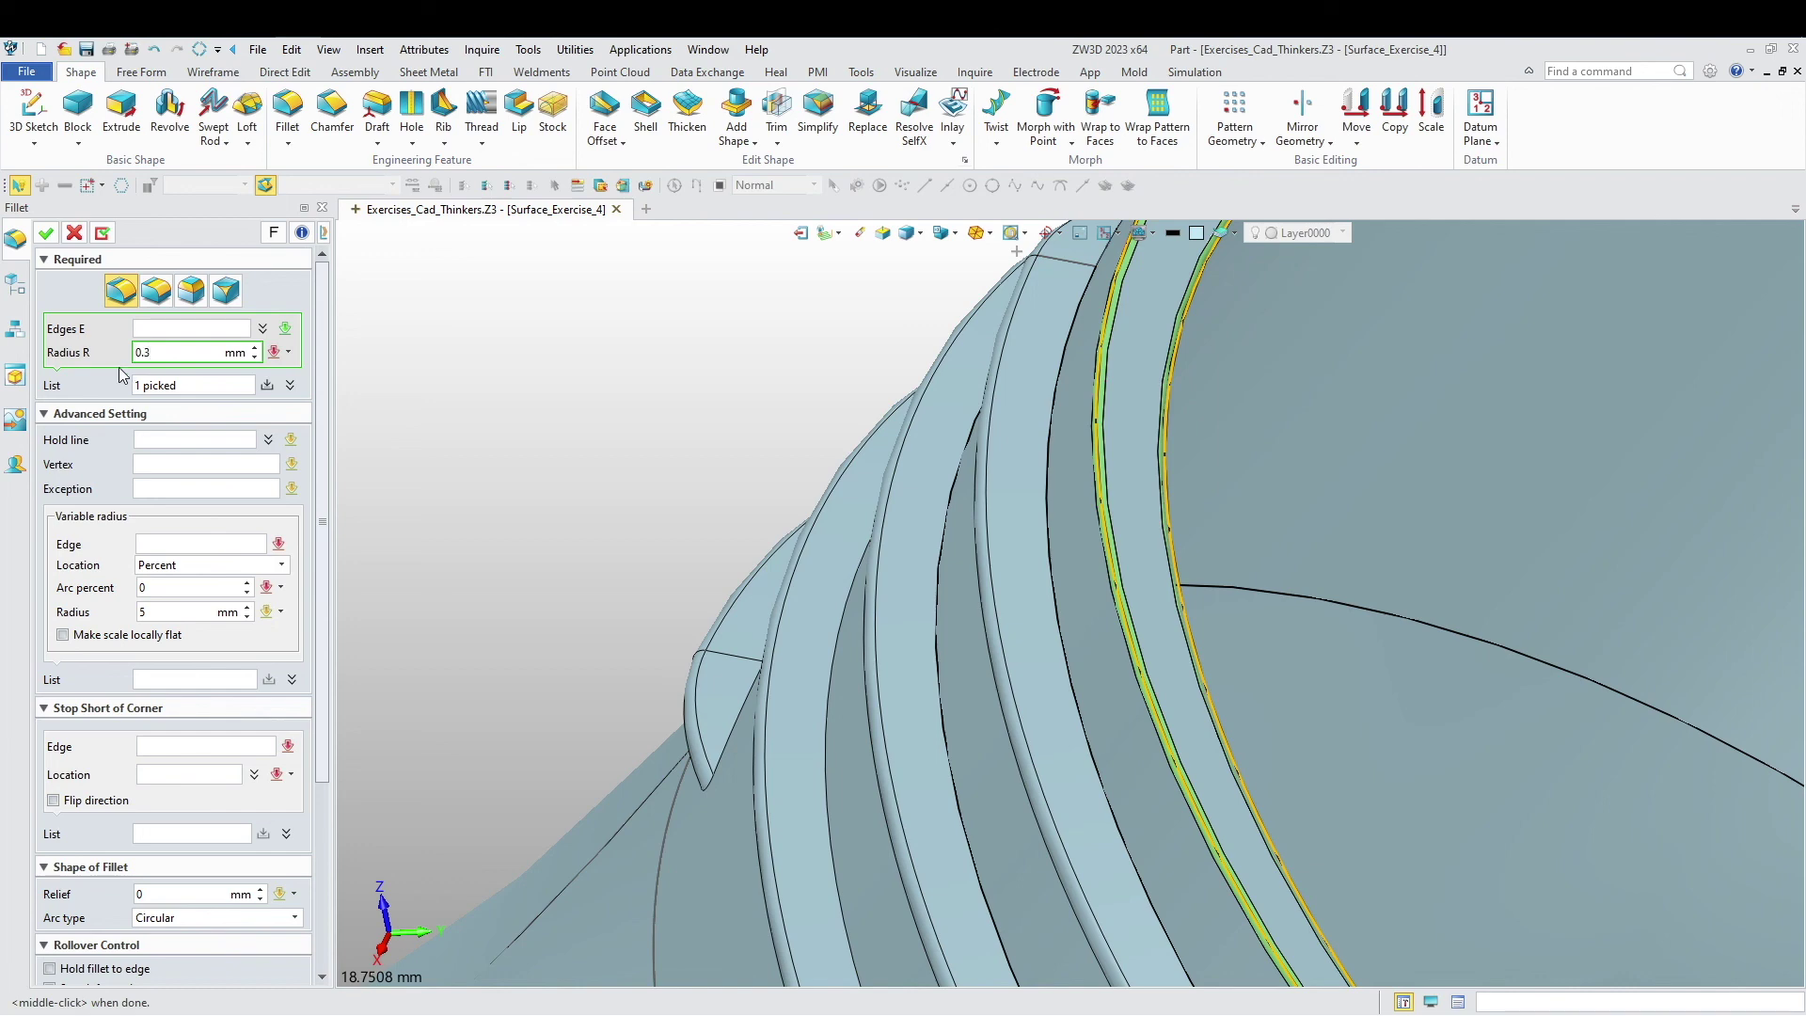
middle_click_drag(532, 340, 597, 343)
scroll(603, 513, "down", 3)
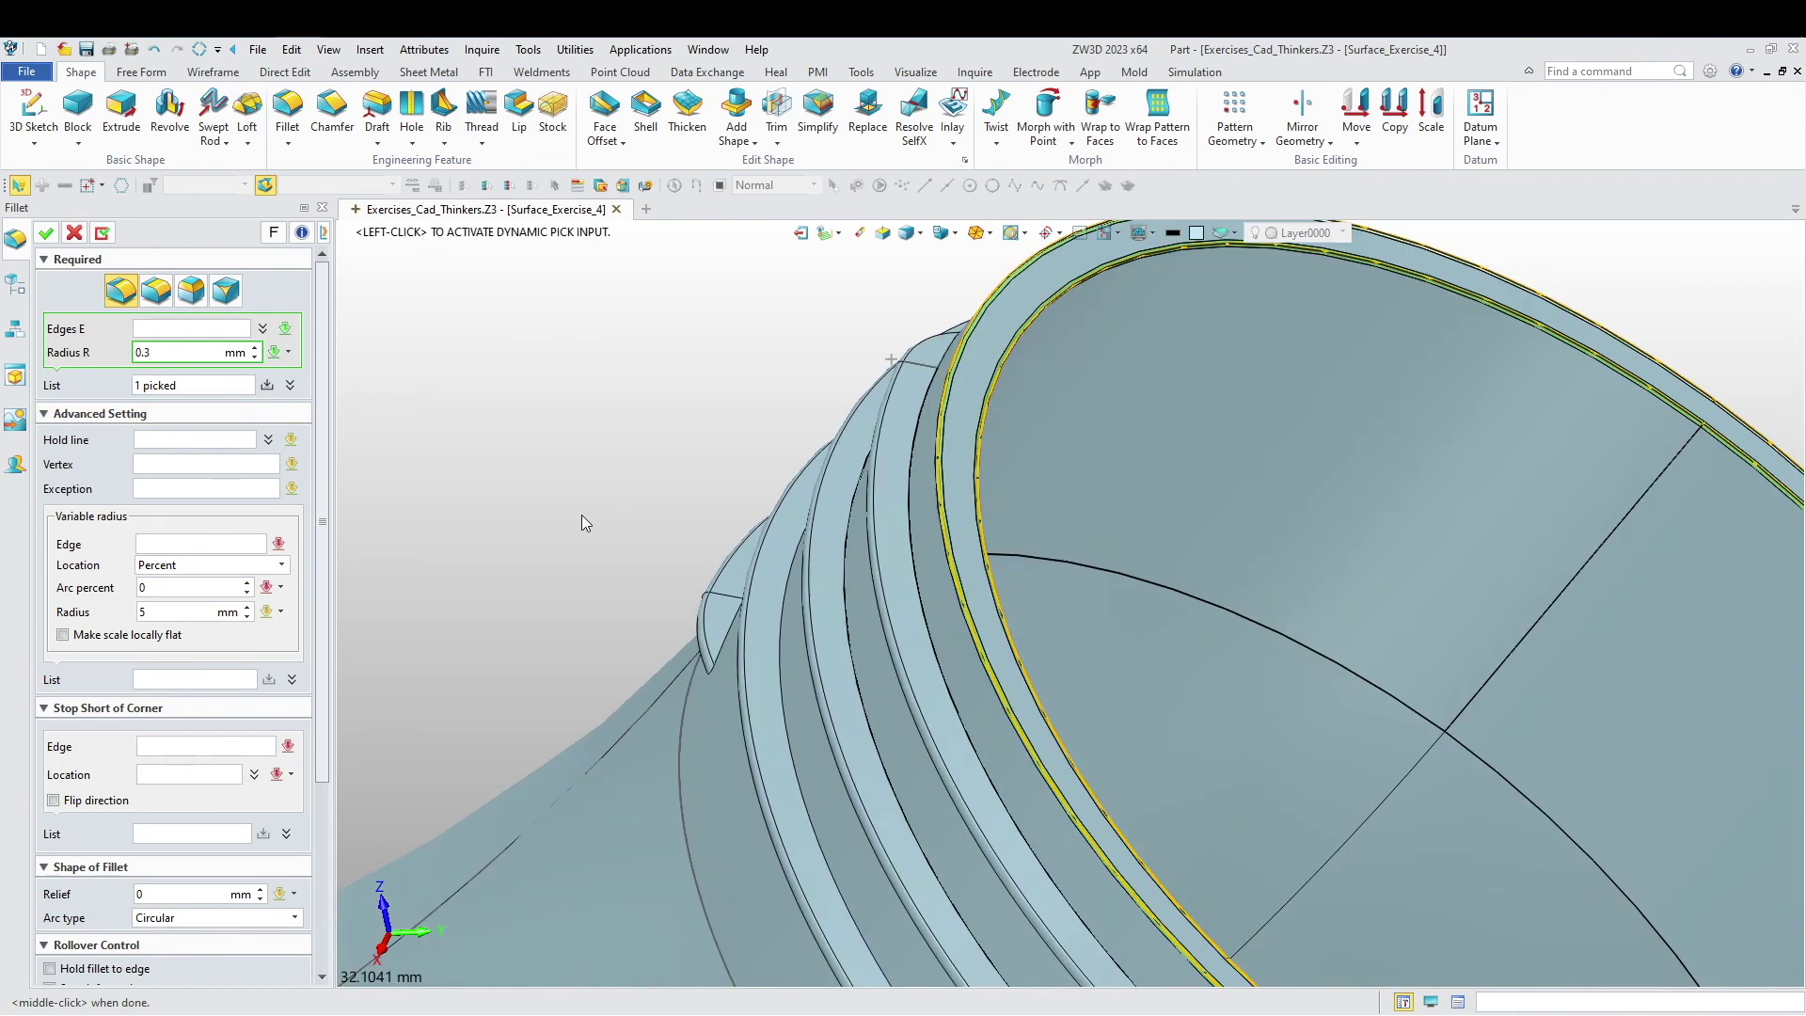
left_click(45, 233)
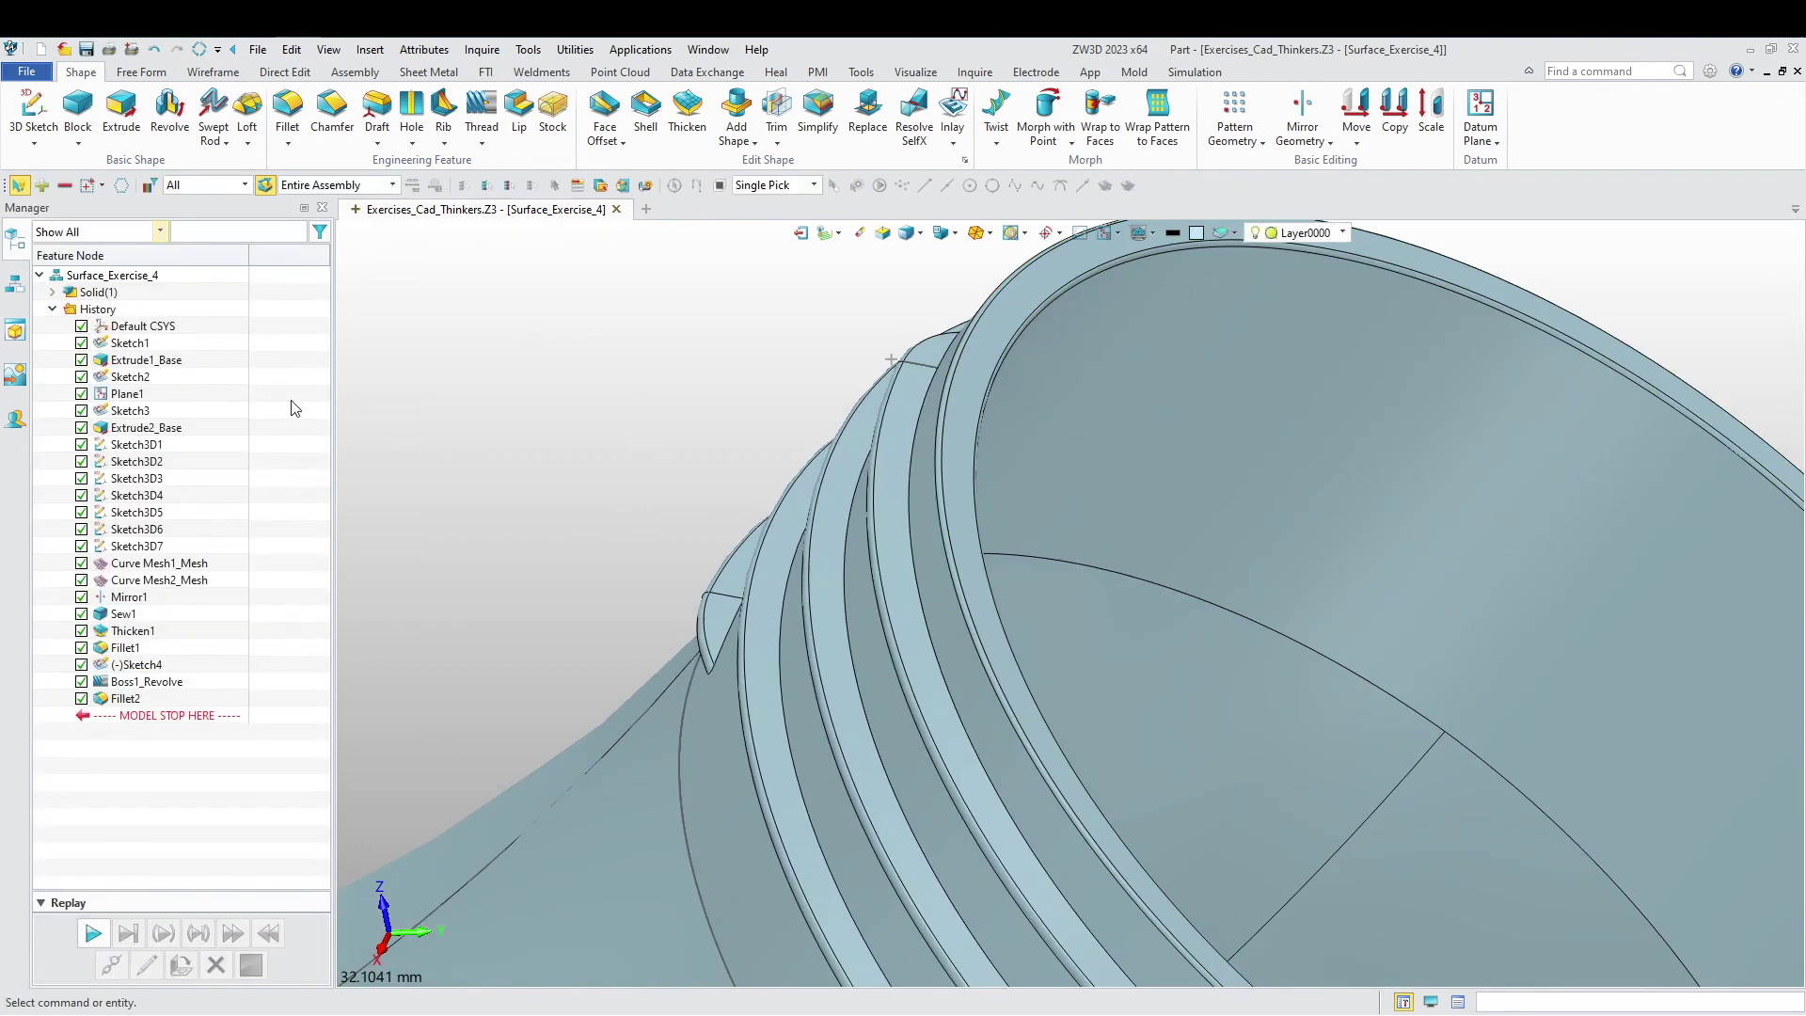
Step: Select the entire bottle model and change its face colour to grey
scroll(692, 584, "down", 2)
scroll(638, 606, "down", 5)
right_click_drag(868, 572, 1256, 659)
scroll(1076, 476, "down", 2)
middle_click_drag(1256, 658, 1272, 488)
scroll(1233, 617, "down", 2)
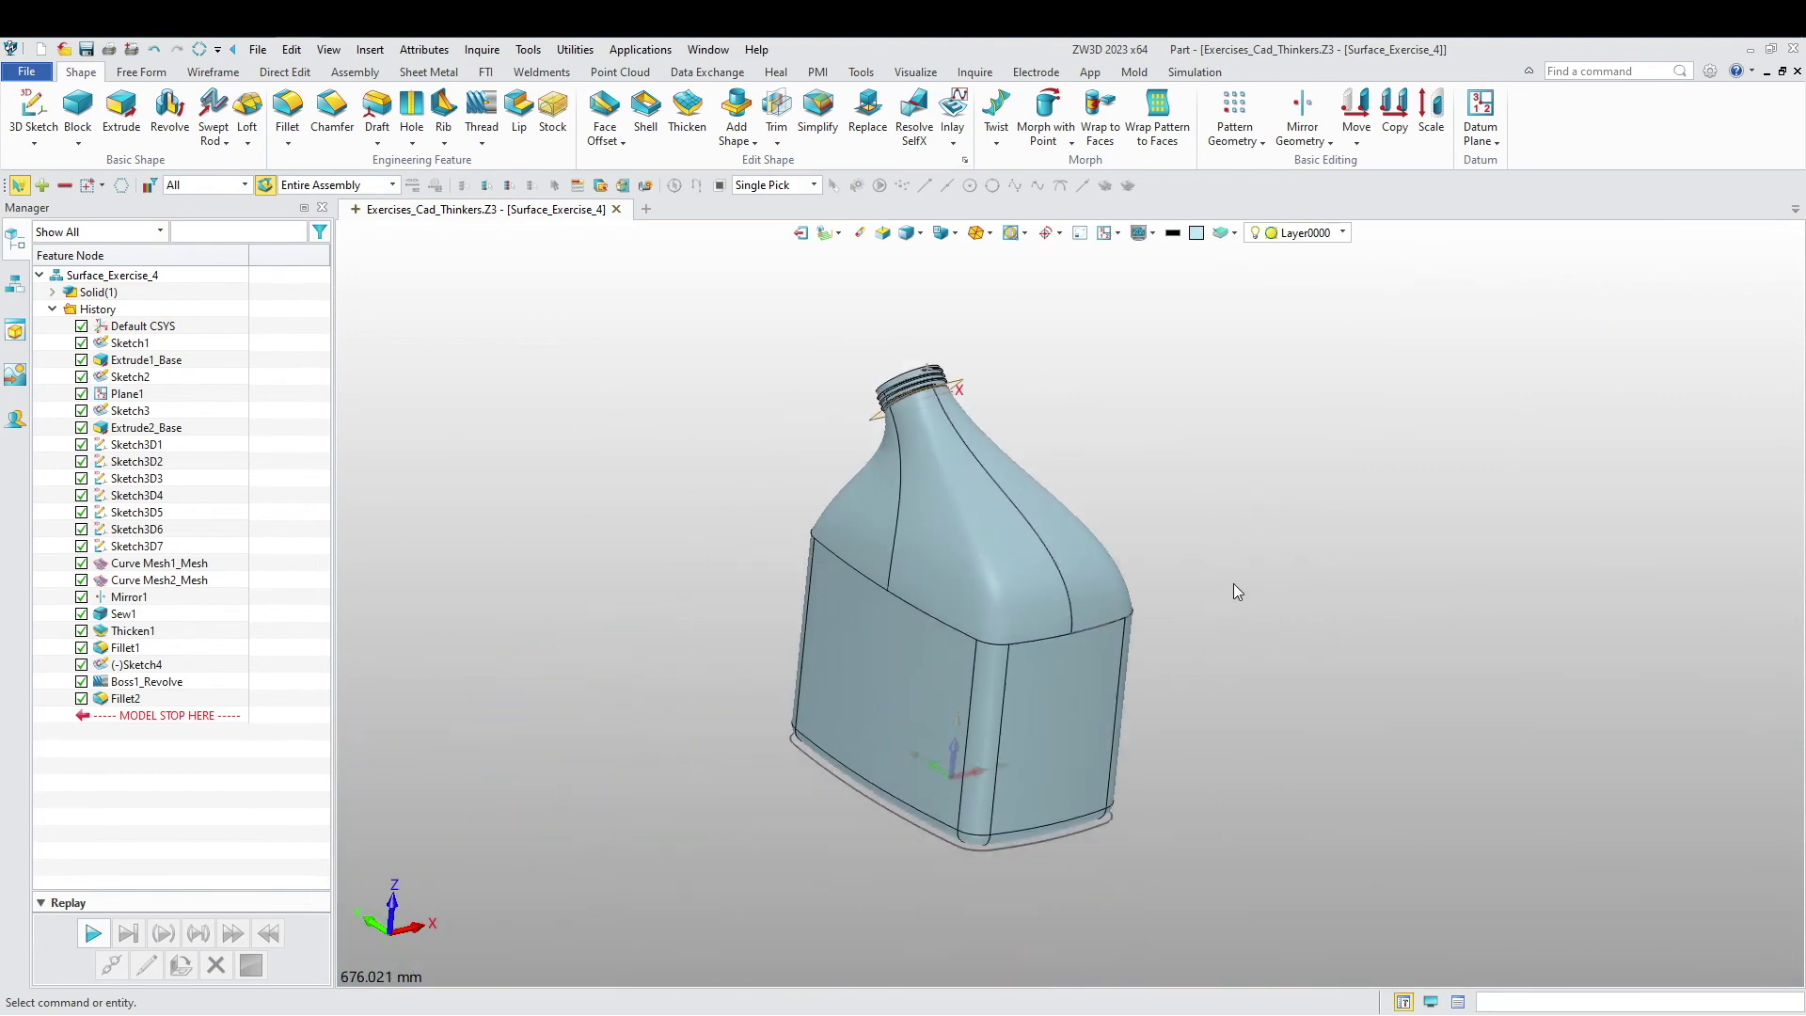
left_click_drag(1298, 895, 781, 337)
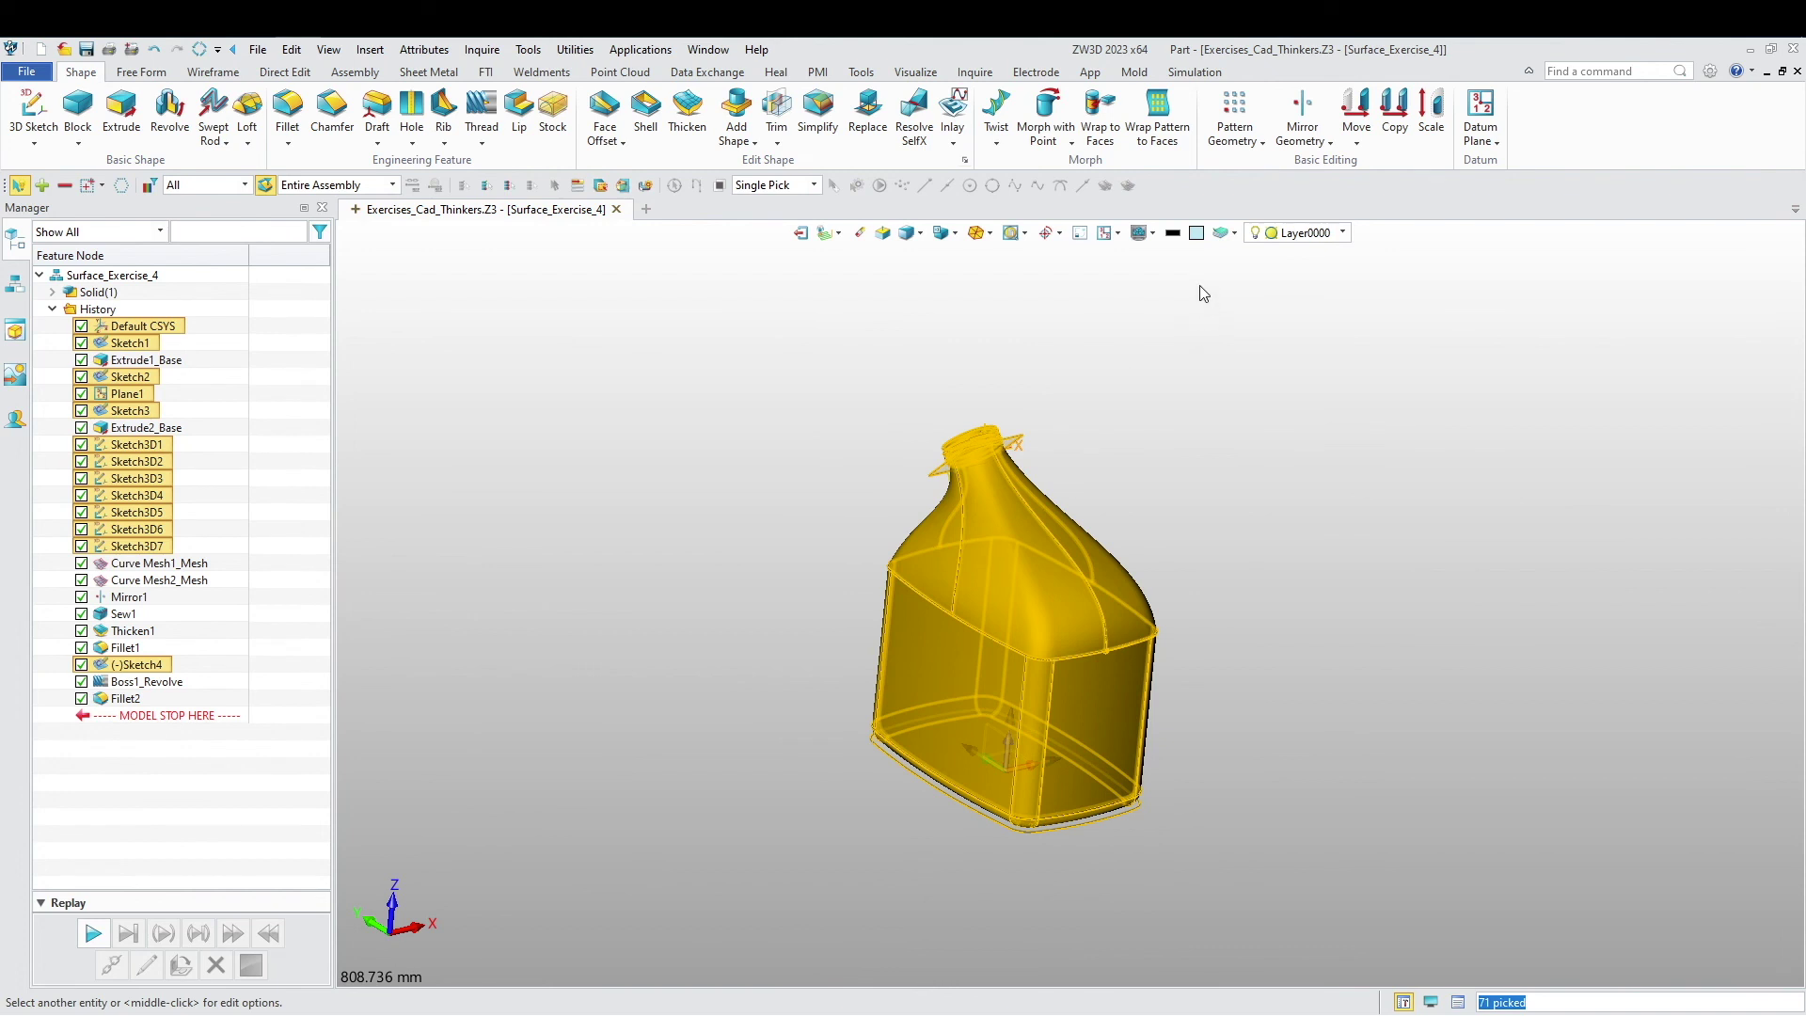
left_click(1196, 235)
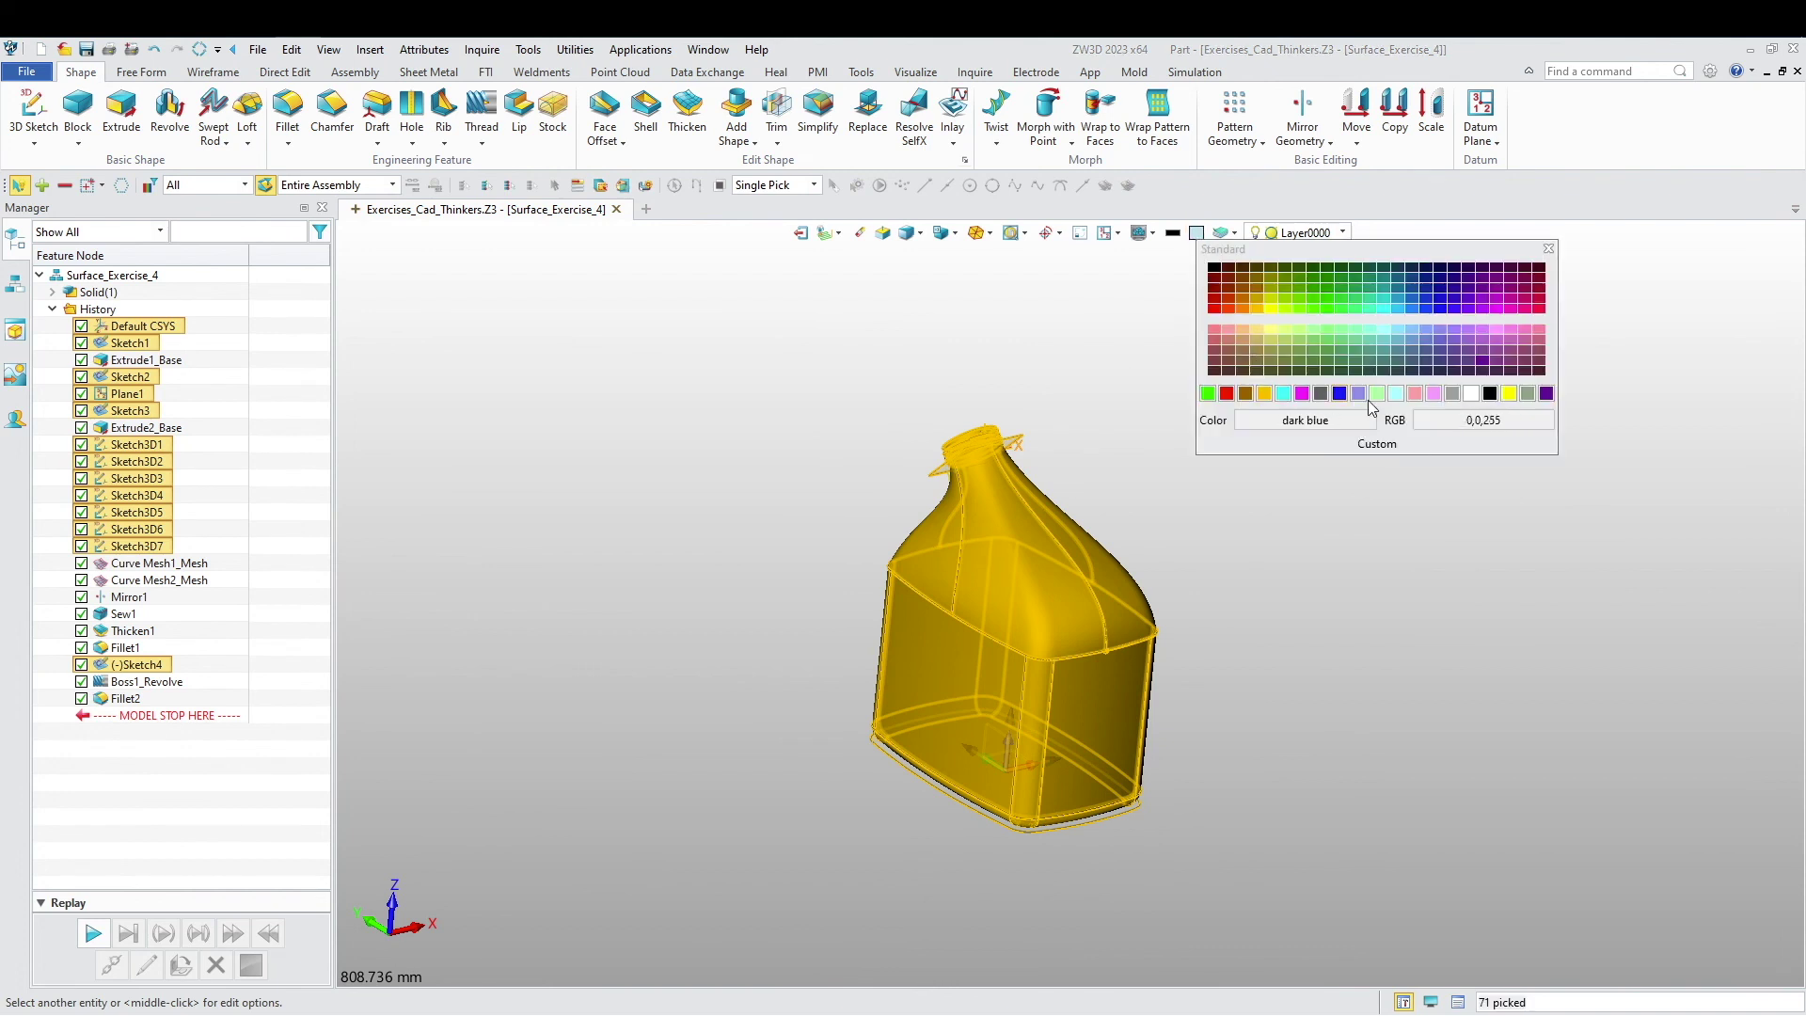
left_click(1454, 395)
Step: Examine the finished bottle from several sides, including its body, shoulders and threaded neck
scroll(1356, 520, "down", 1)
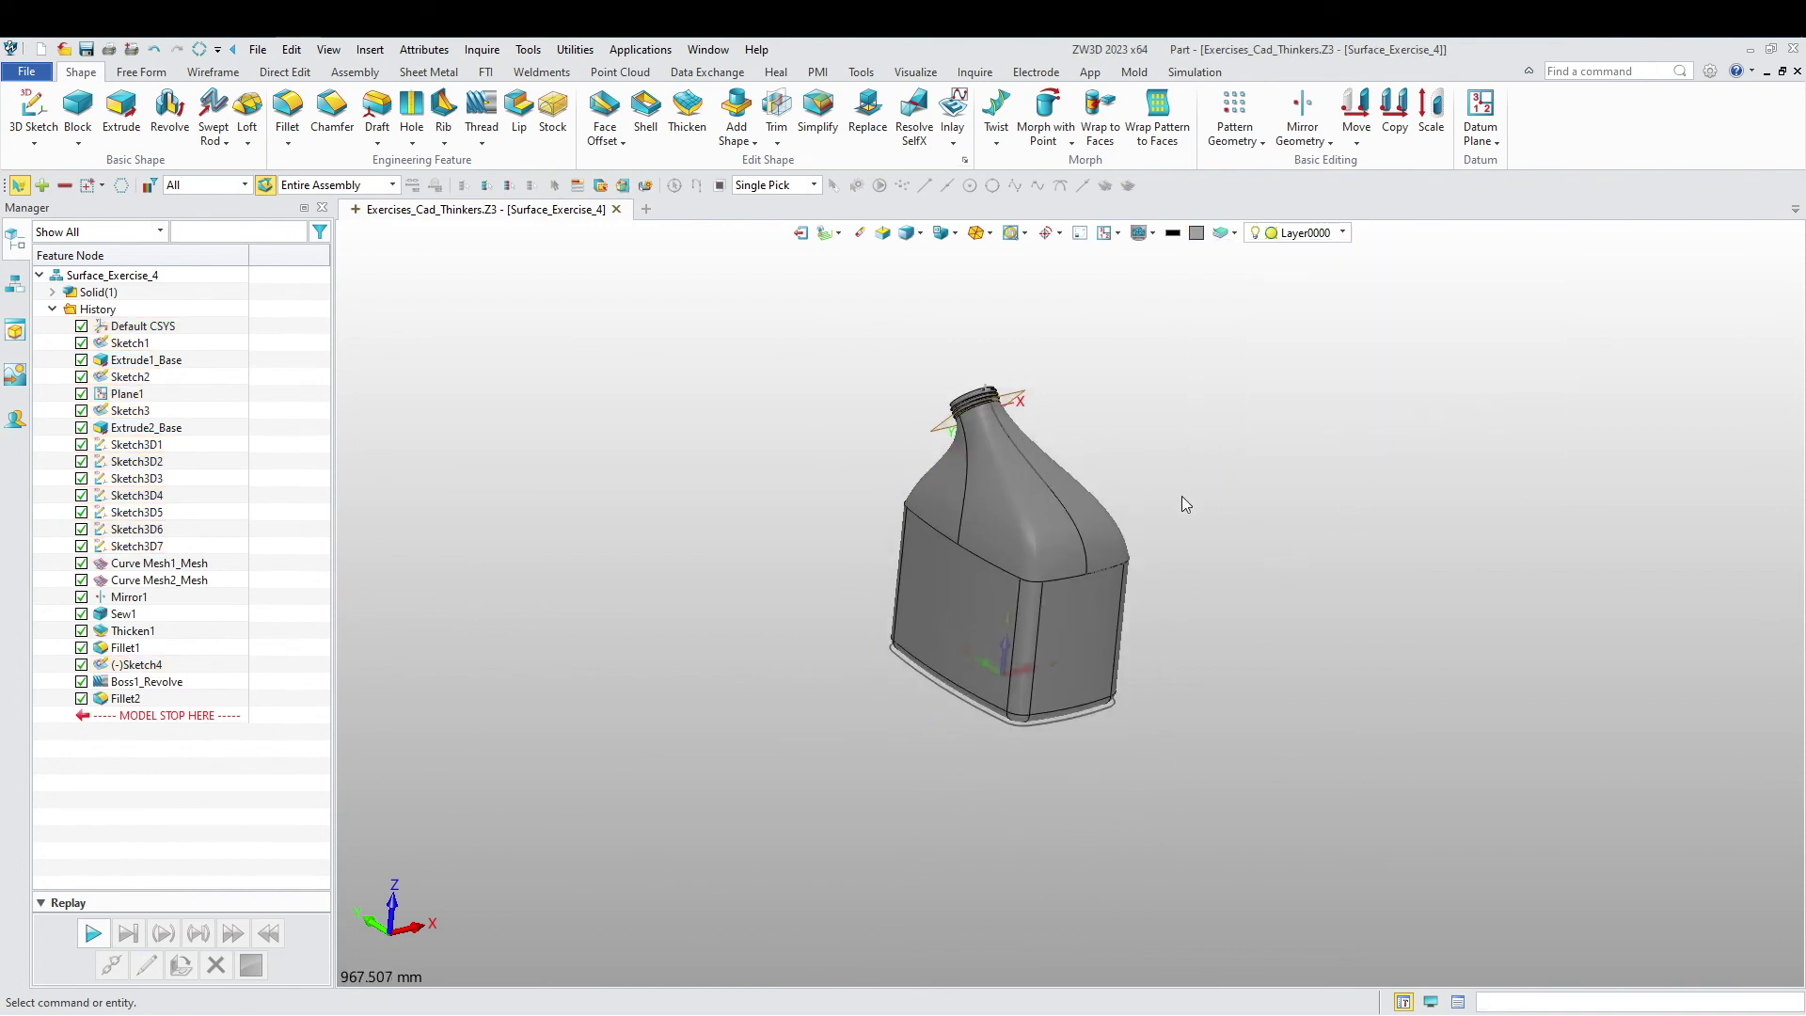
scroll(1182, 495, "up", 3)
middle_click_drag(1064, 524, 1195, 591)
scroll(1148, 510, "up", 2)
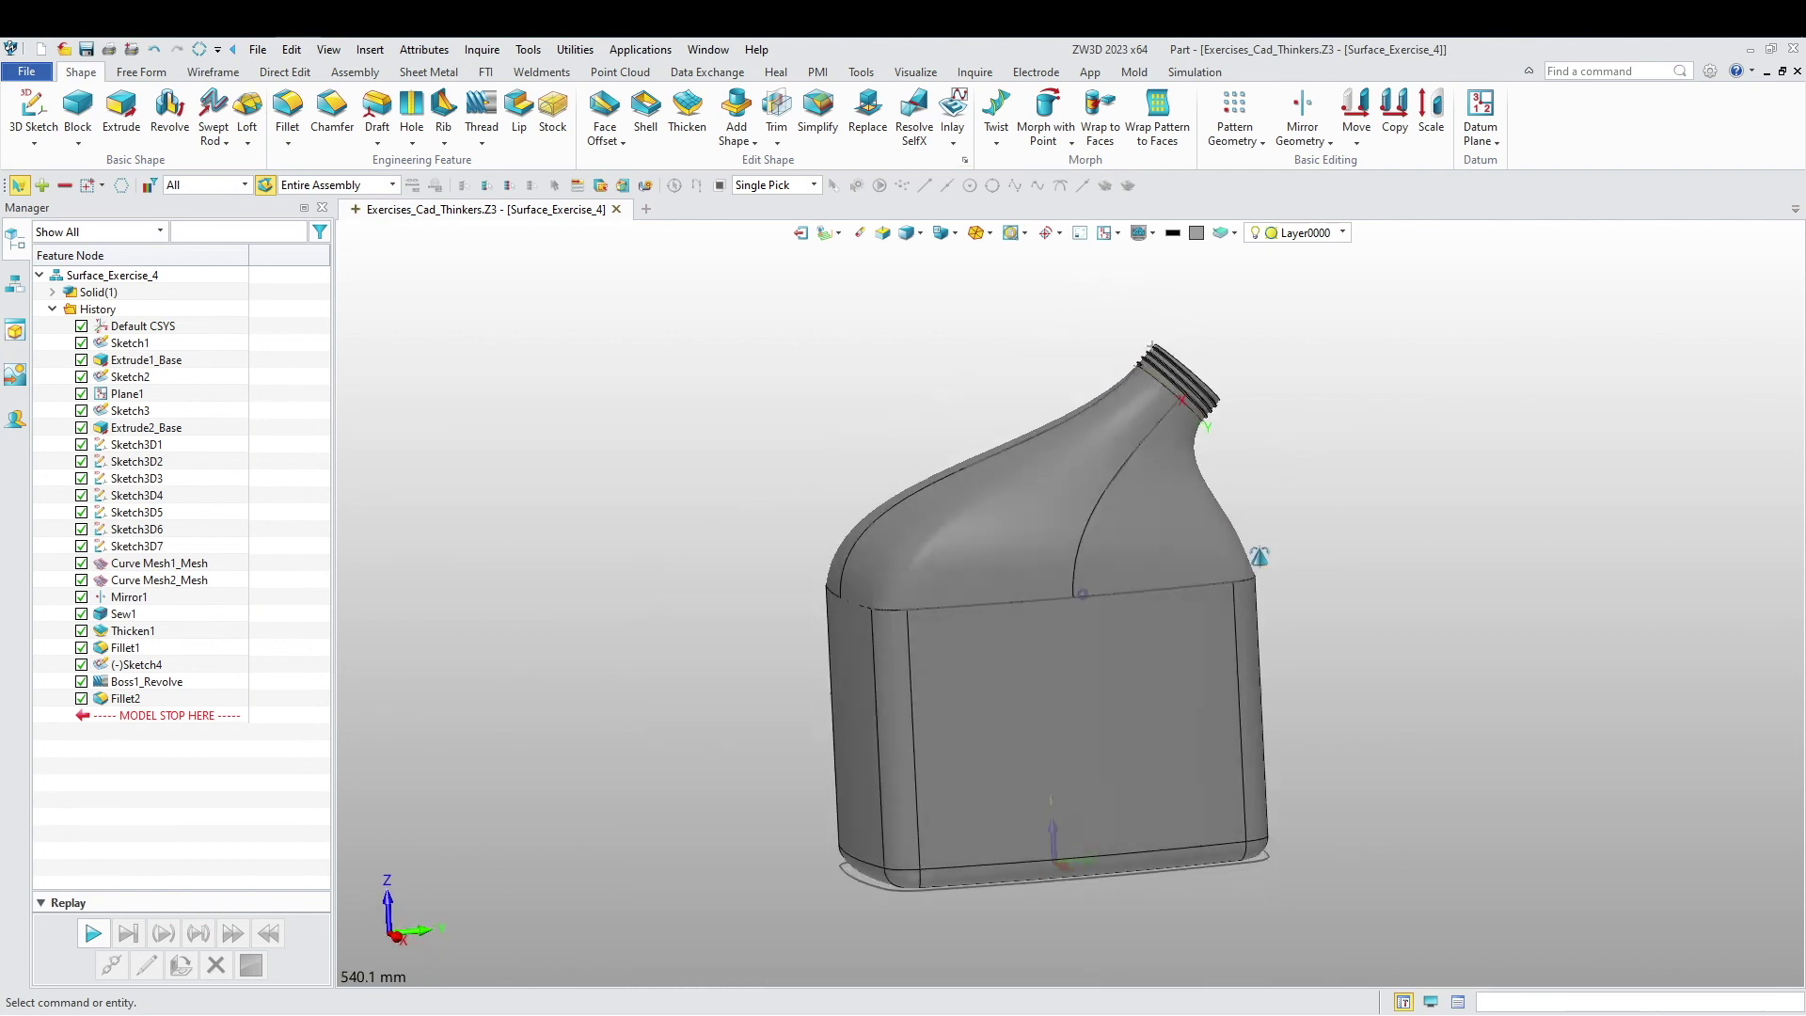
right_click_drag(1107, 623, 1169, 612)
scroll(1291, 512, "up", 2)
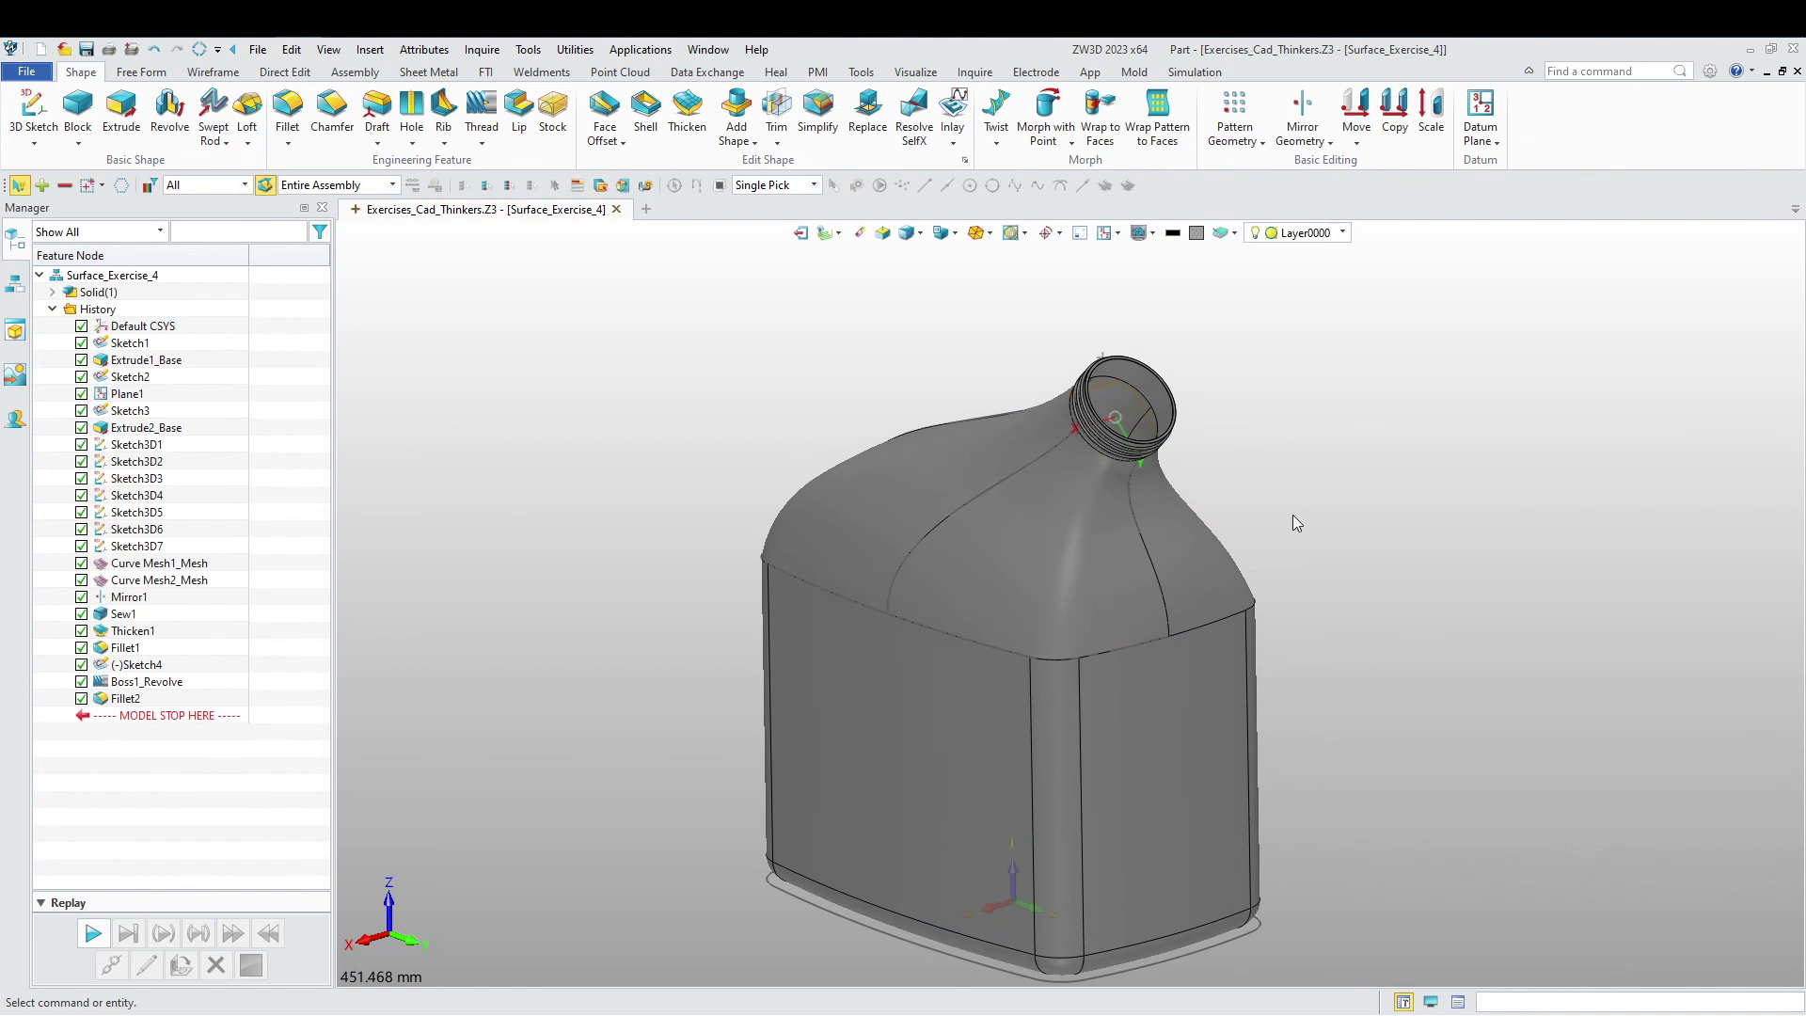
right_click_drag(1284, 532, 1289, 530)
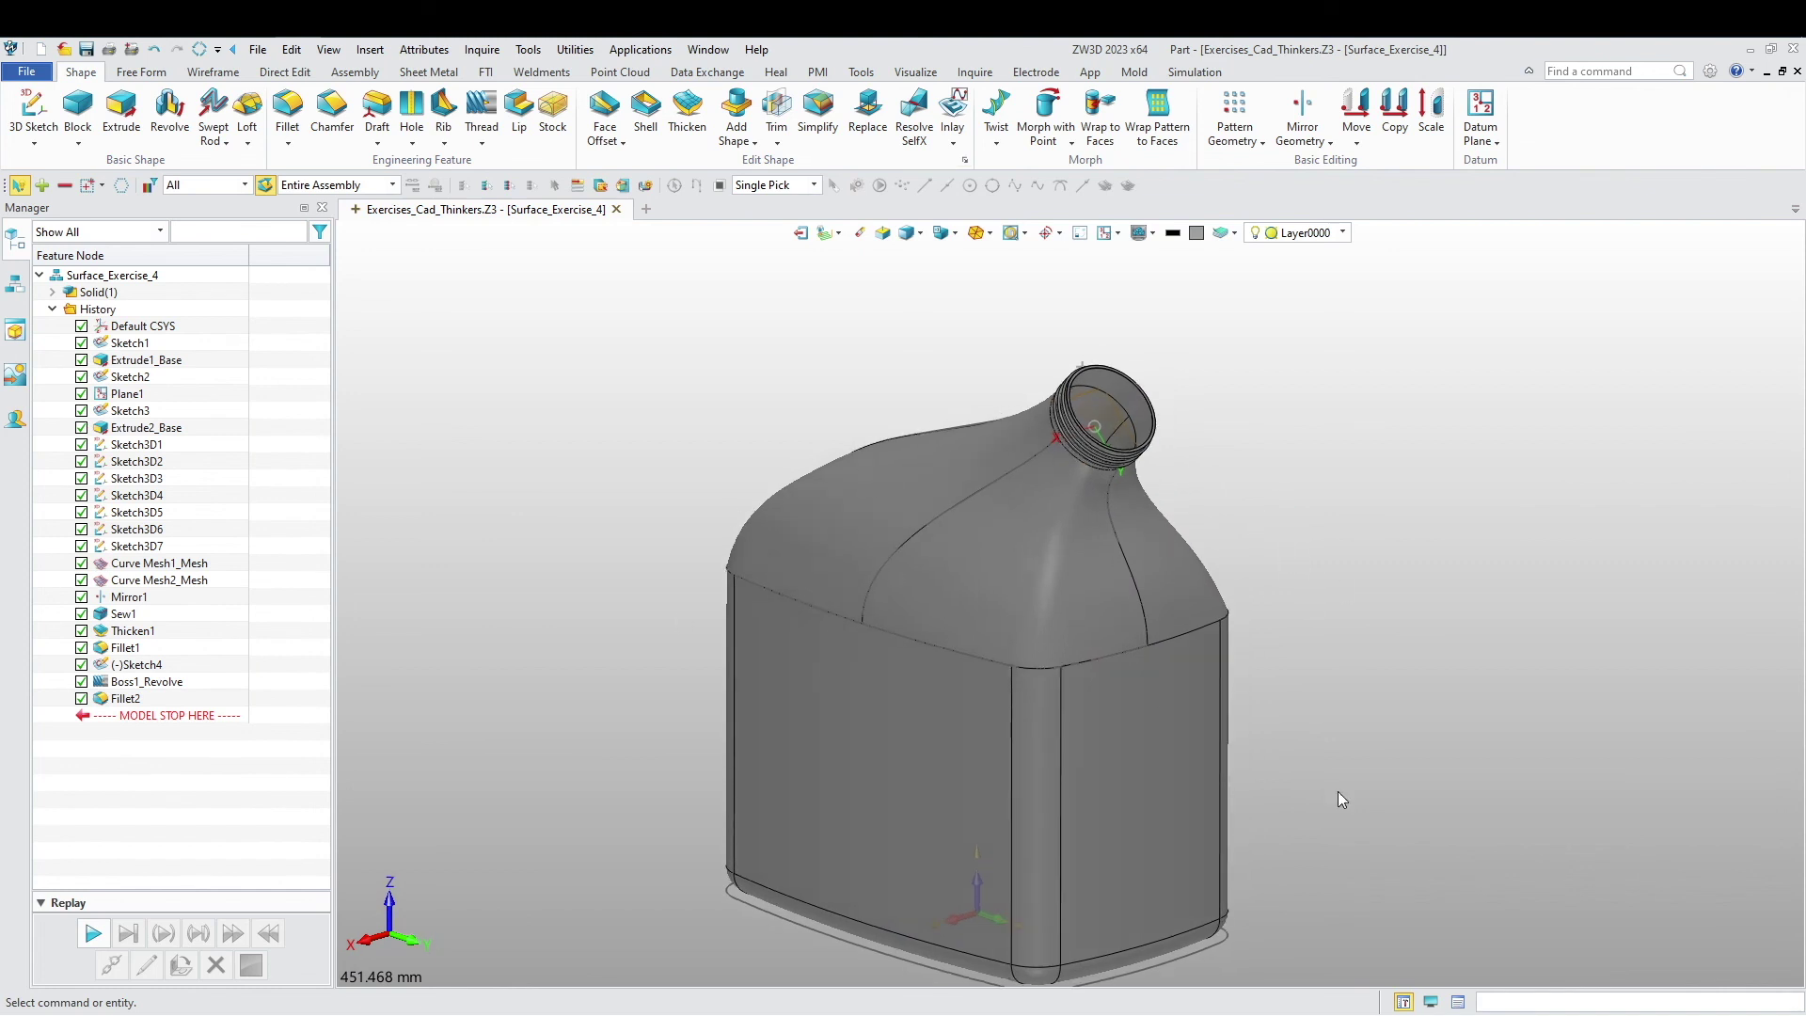
middle_click_drag(632, 530, 663, 501)
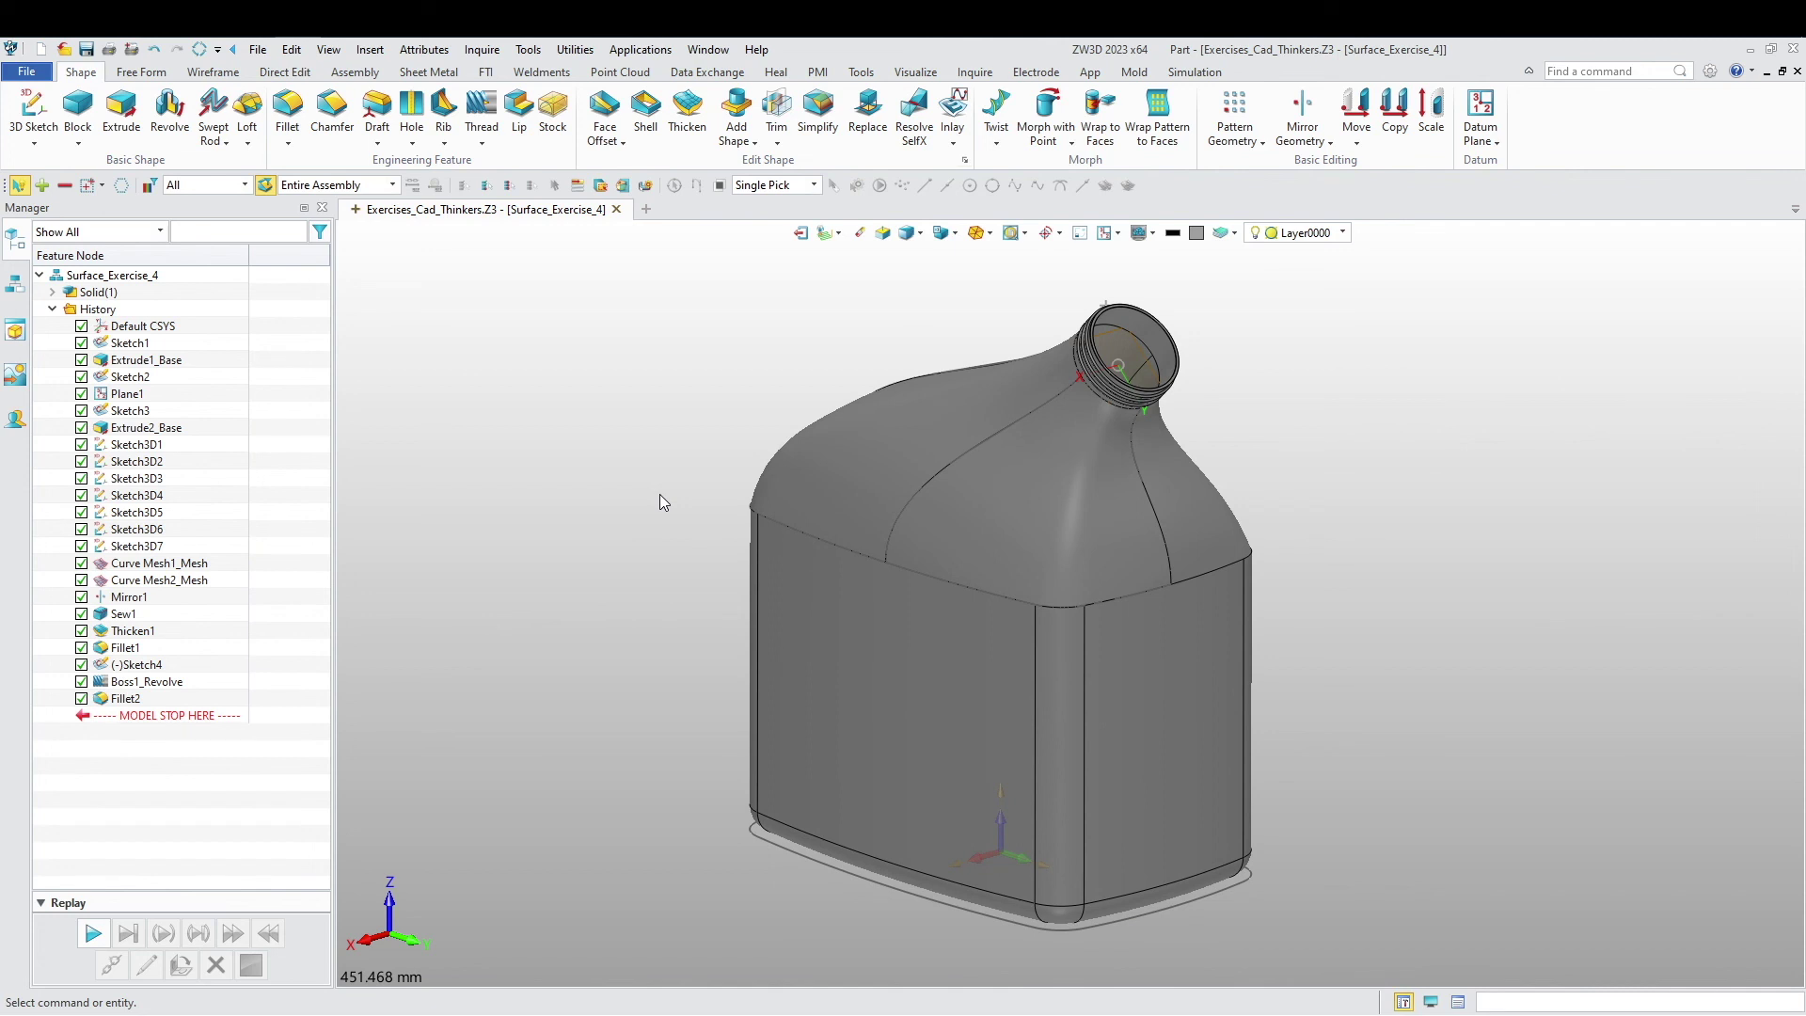